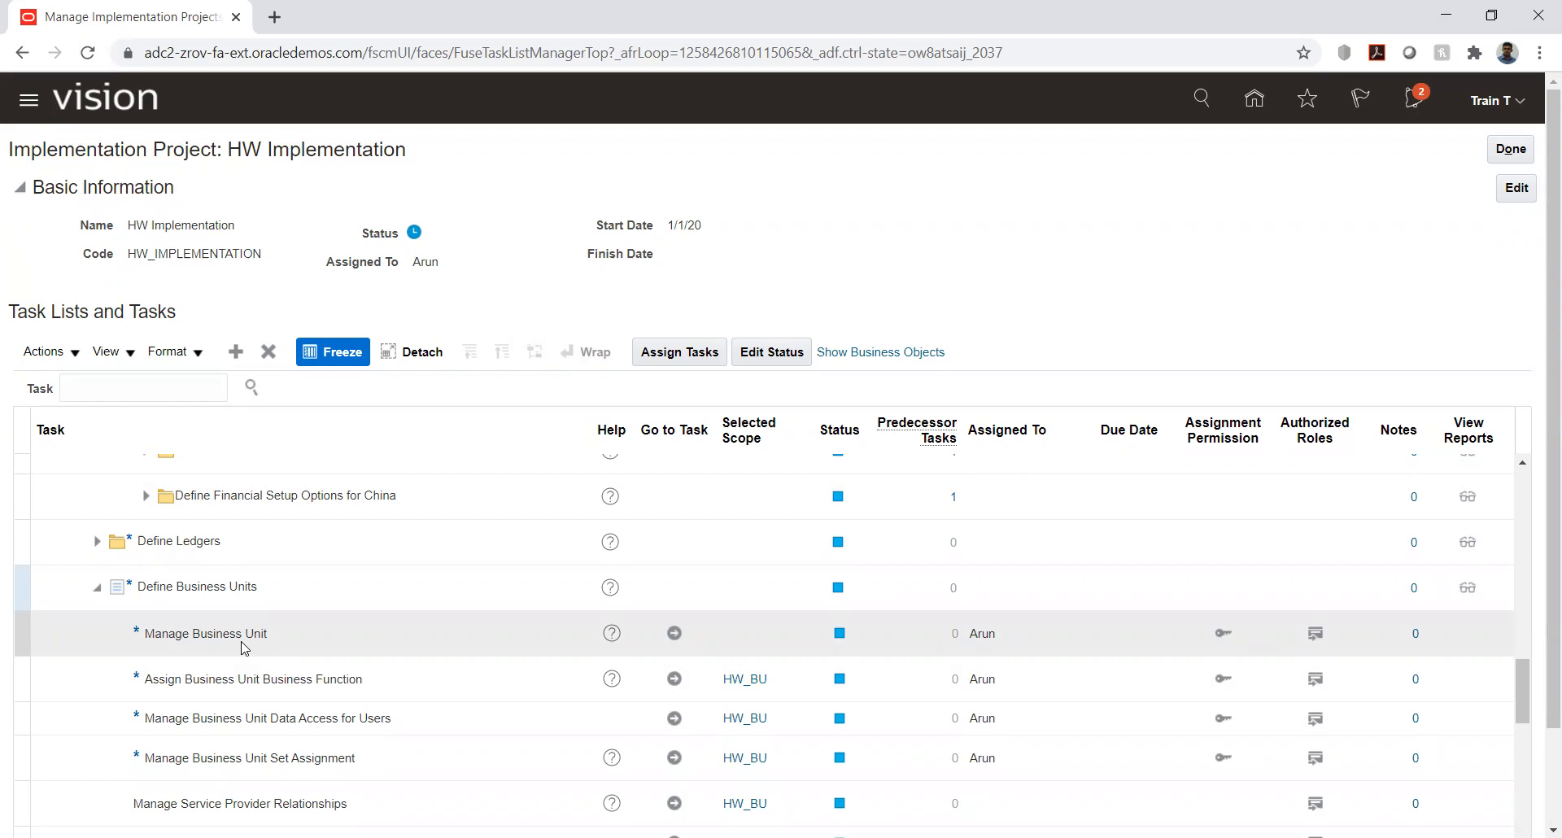
# - Open the Manage Business Unit task and start creating a new business unit
pyautogui.click(680, 634)
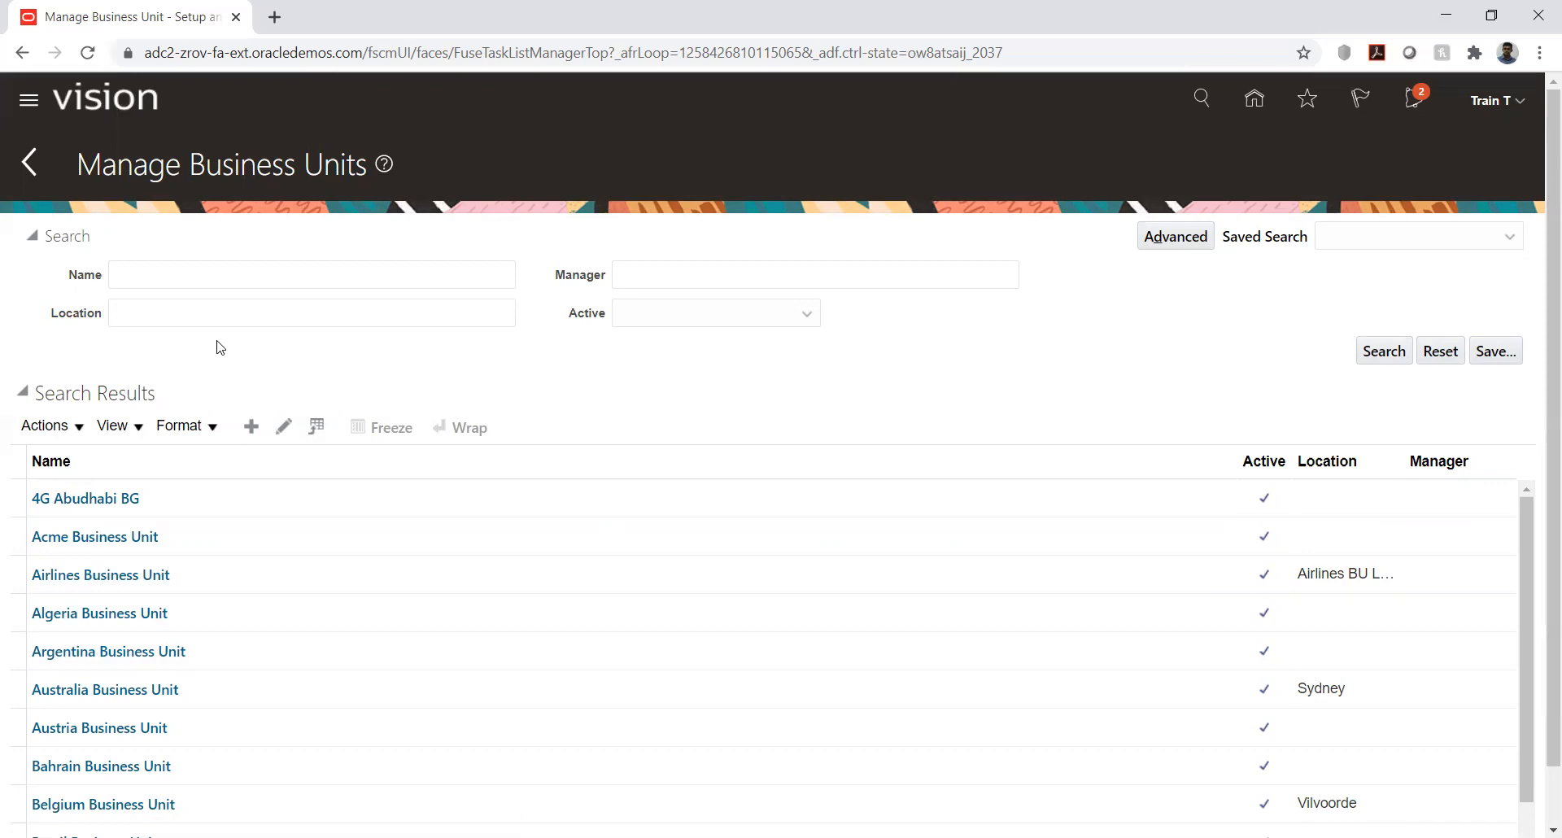
pyautogui.click(252, 428)
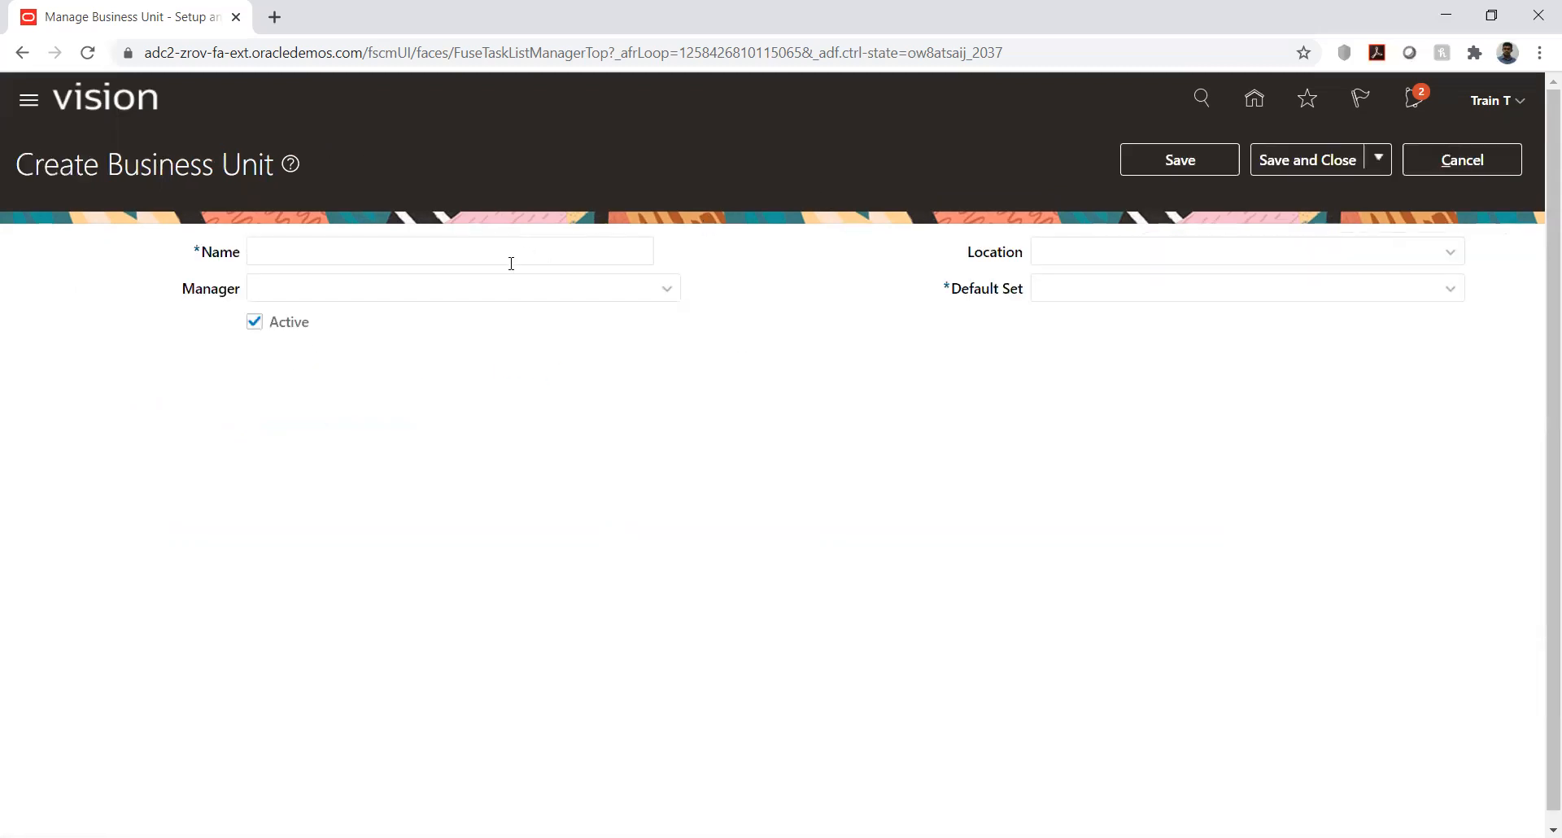
# - View the form for creating a new reference data set from the Default Set choices, and cancel it
pyautogui.click(1451, 291)
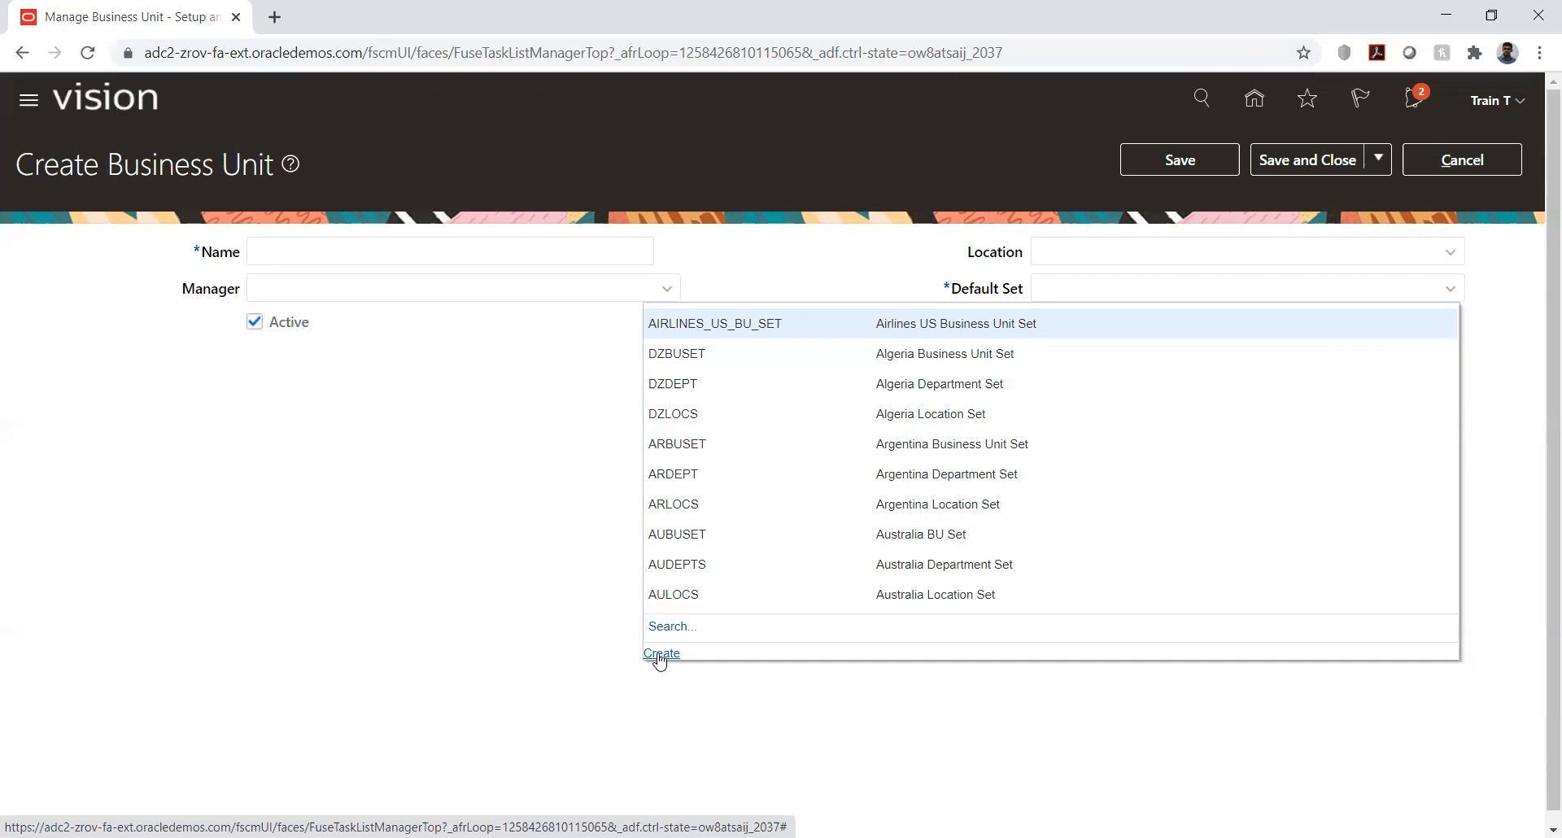
pyautogui.click(661, 653)
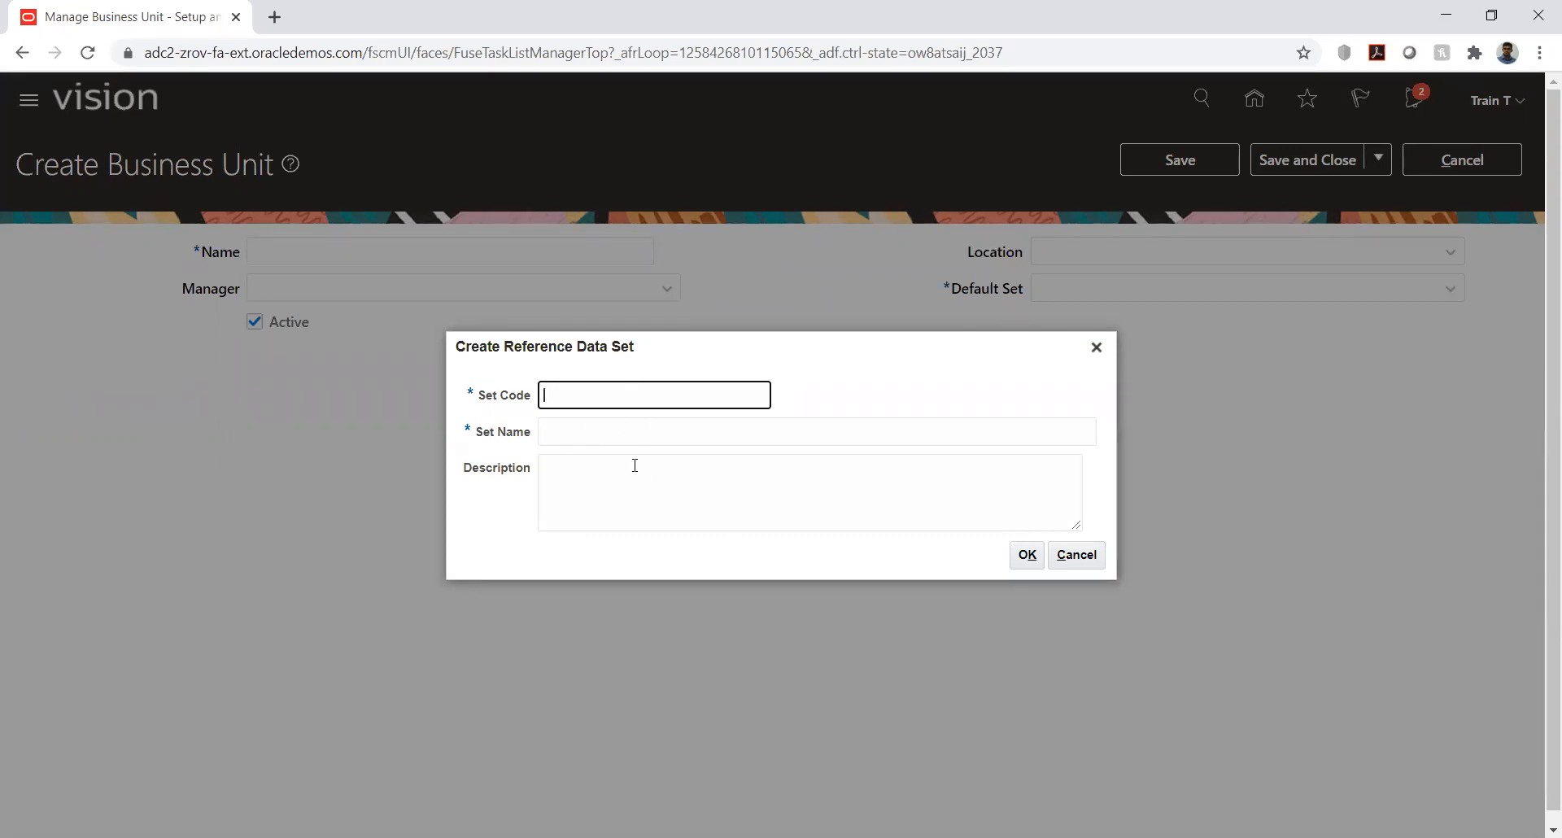
pyautogui.click(1076, 557)
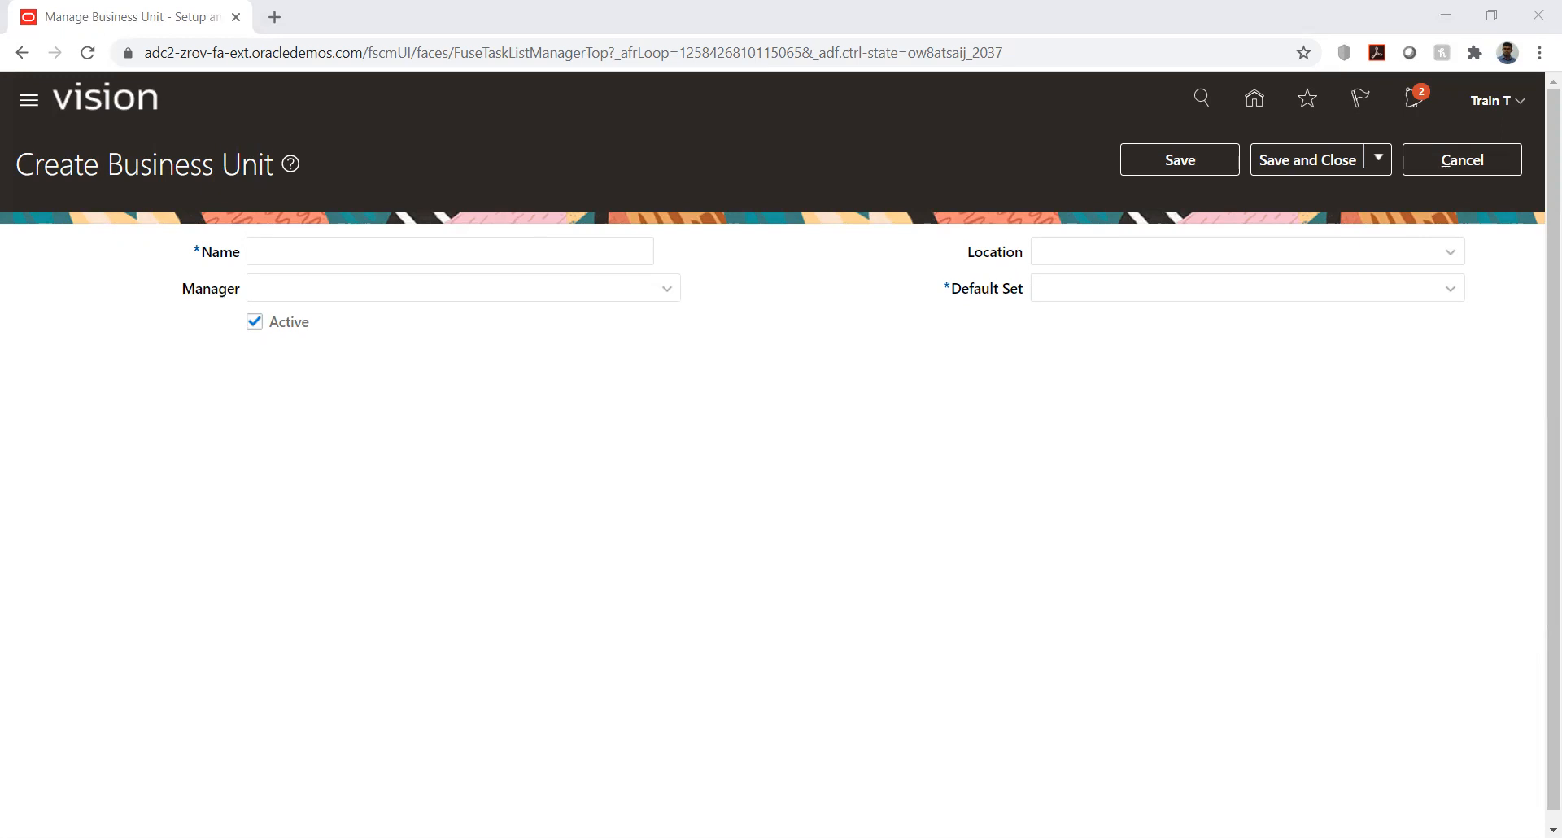
# - Switch to the Use case.xlsx workbook in Excel and enter the heading "Reference data set" in cell F6 of the Day 10 sheet
pyautogui.hotkey('alt', 'Tab')
pyautogui.click(386, 379)
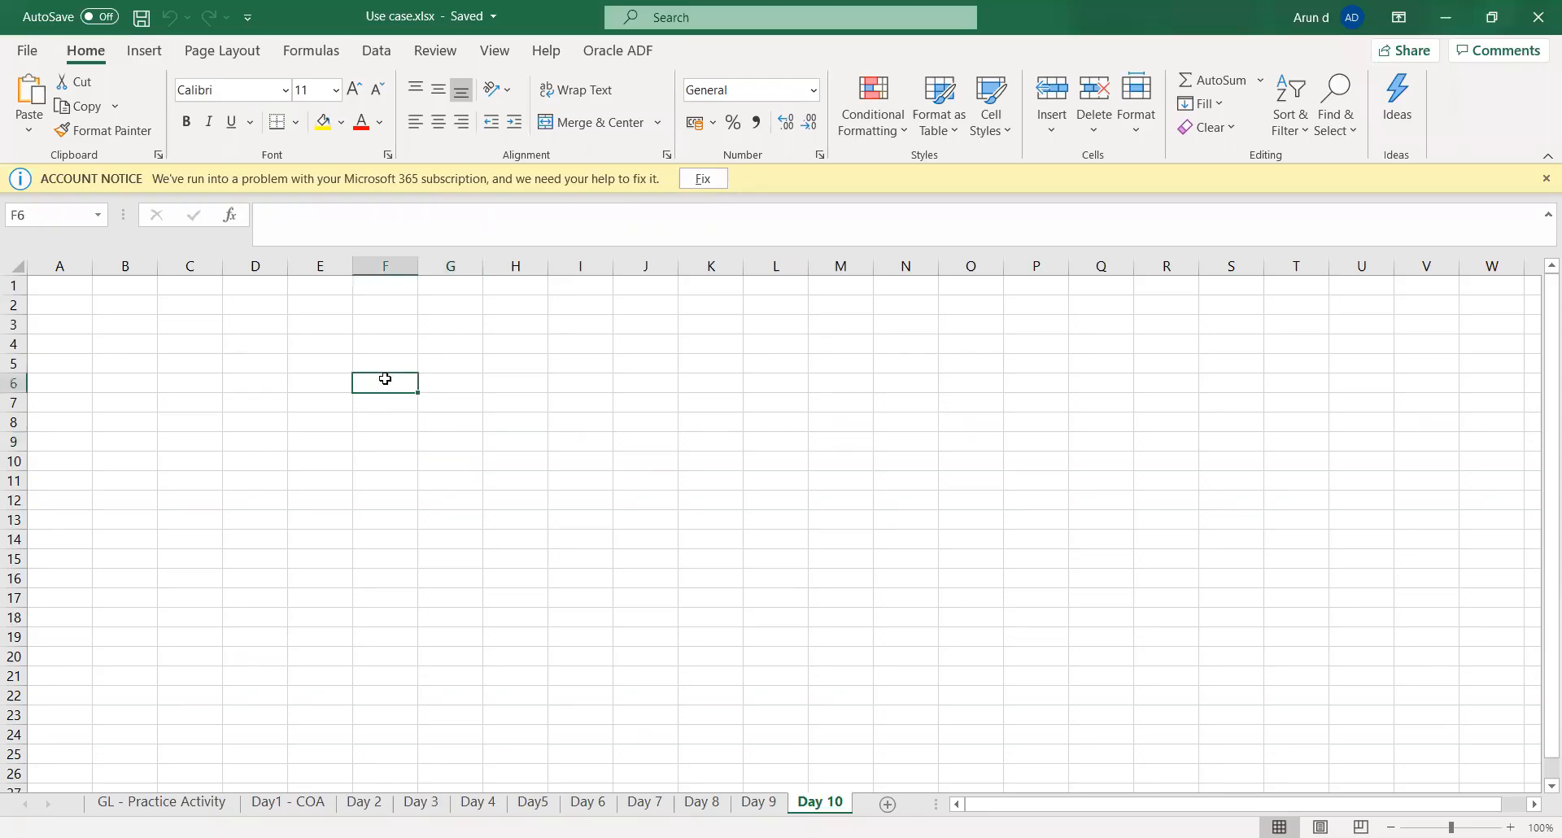
pyautogui.write('Reference data set')
pyautogui.press('Tab')
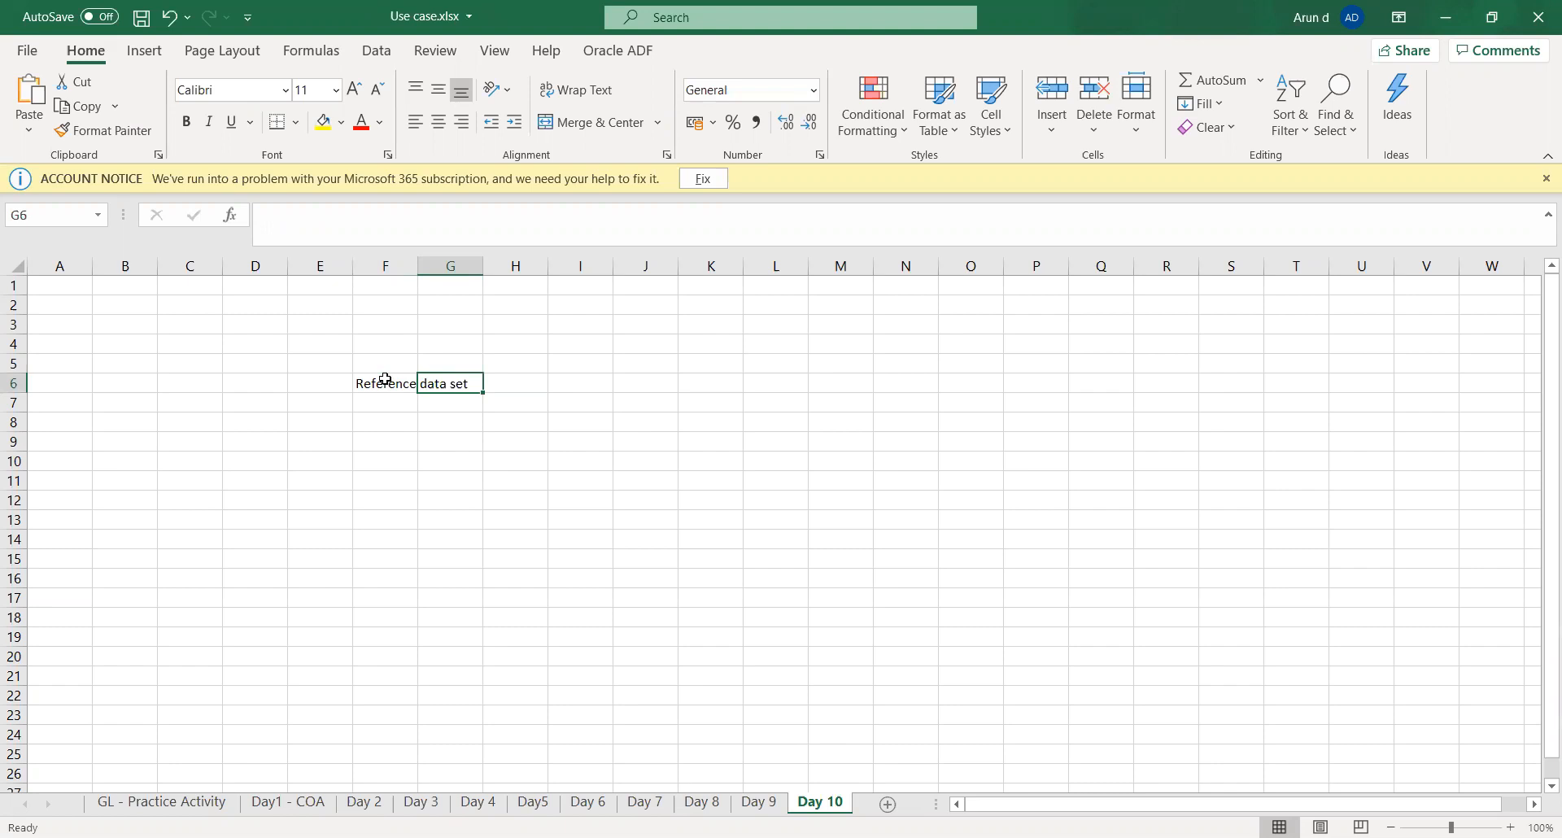
# - Make the heading in F6 bold and widen column F to fit it
pyautogui.click(386, 379)
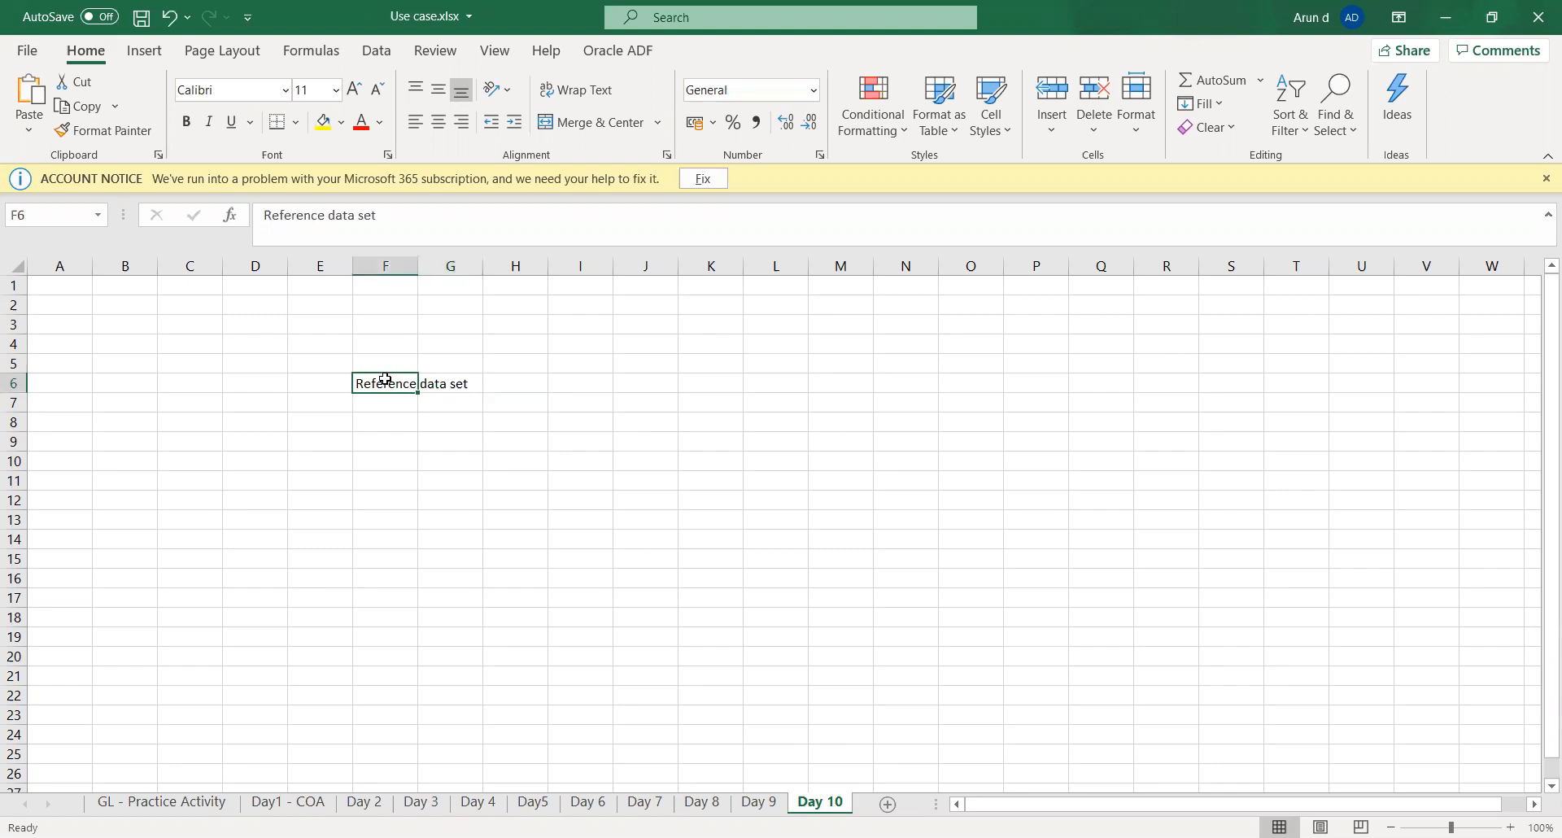
pyautogui.hotkey('ctrl', 'b')
pyautogui.press('Down')
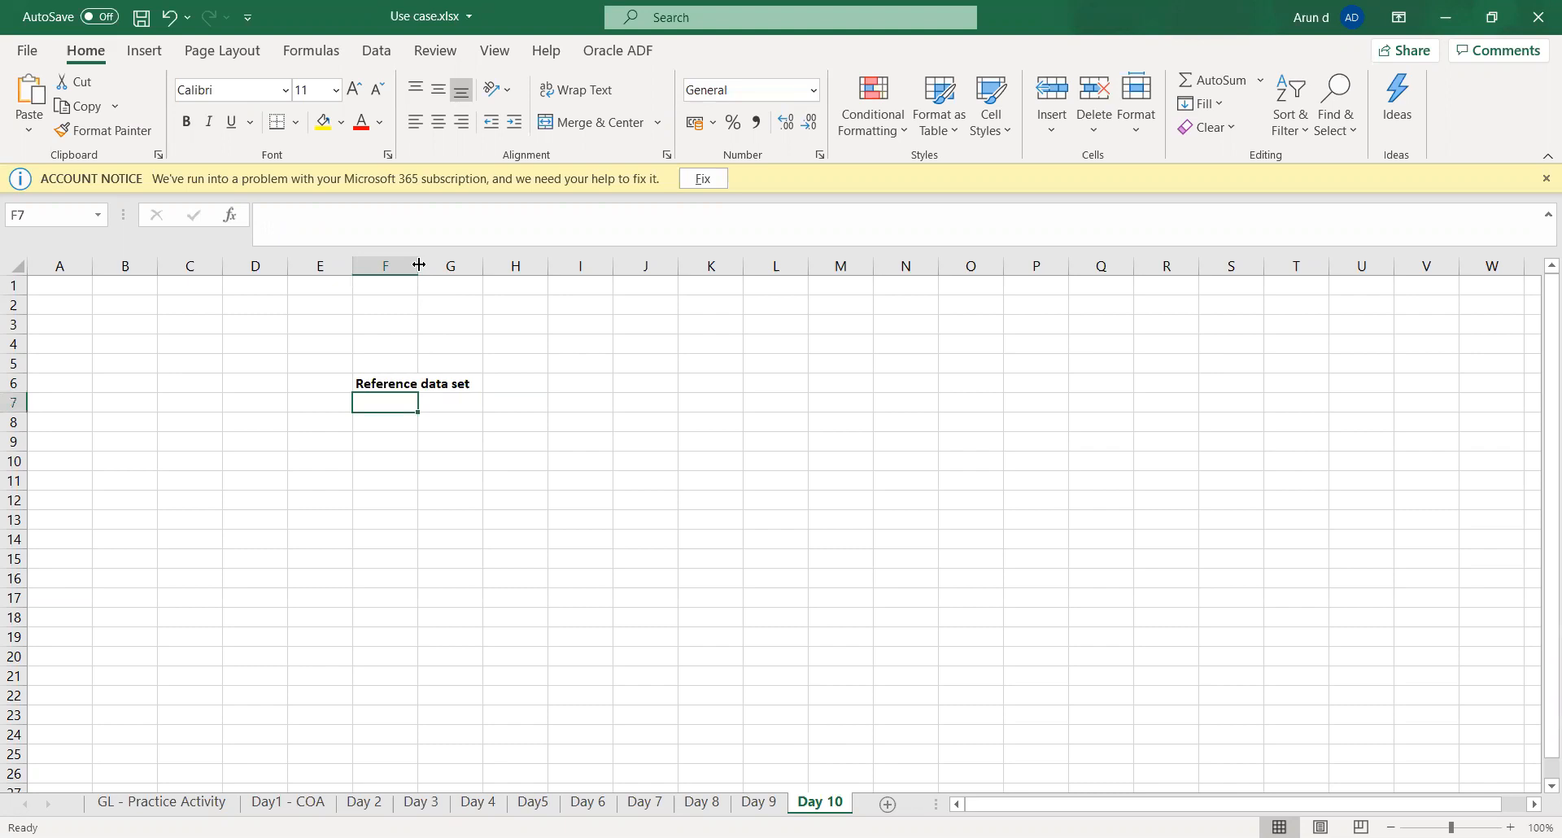
pyautogui.moveTo(419, 265); pyautogui.dragTo(475, 265)
# - Enter "Ledger" in cell F9 as the top level of the structure
pyautogui.click(390, 440)
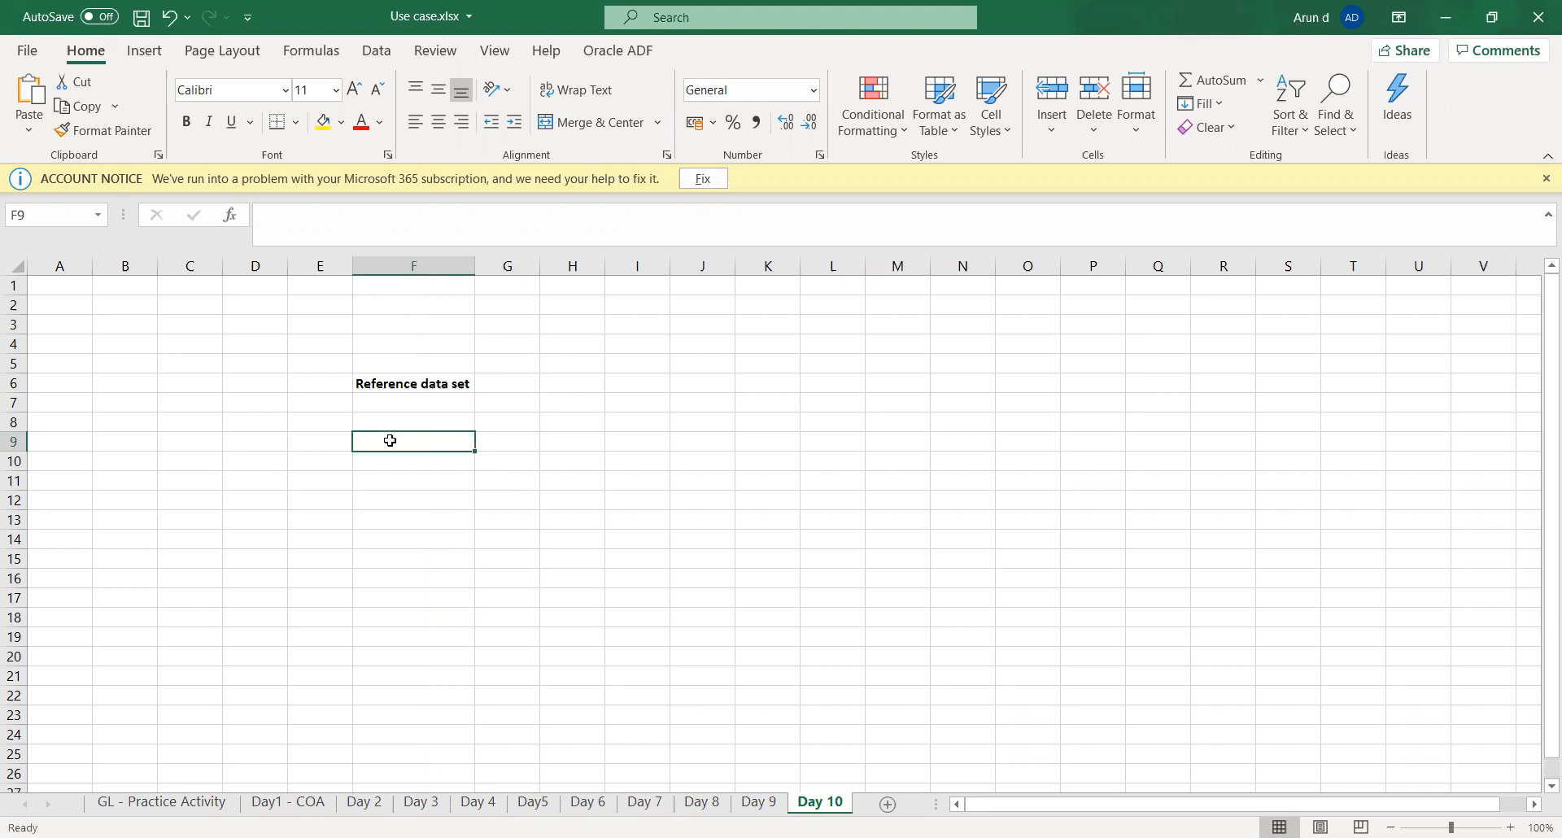
pyautogui.write('Ledger')
pyautogui.press('Tab')
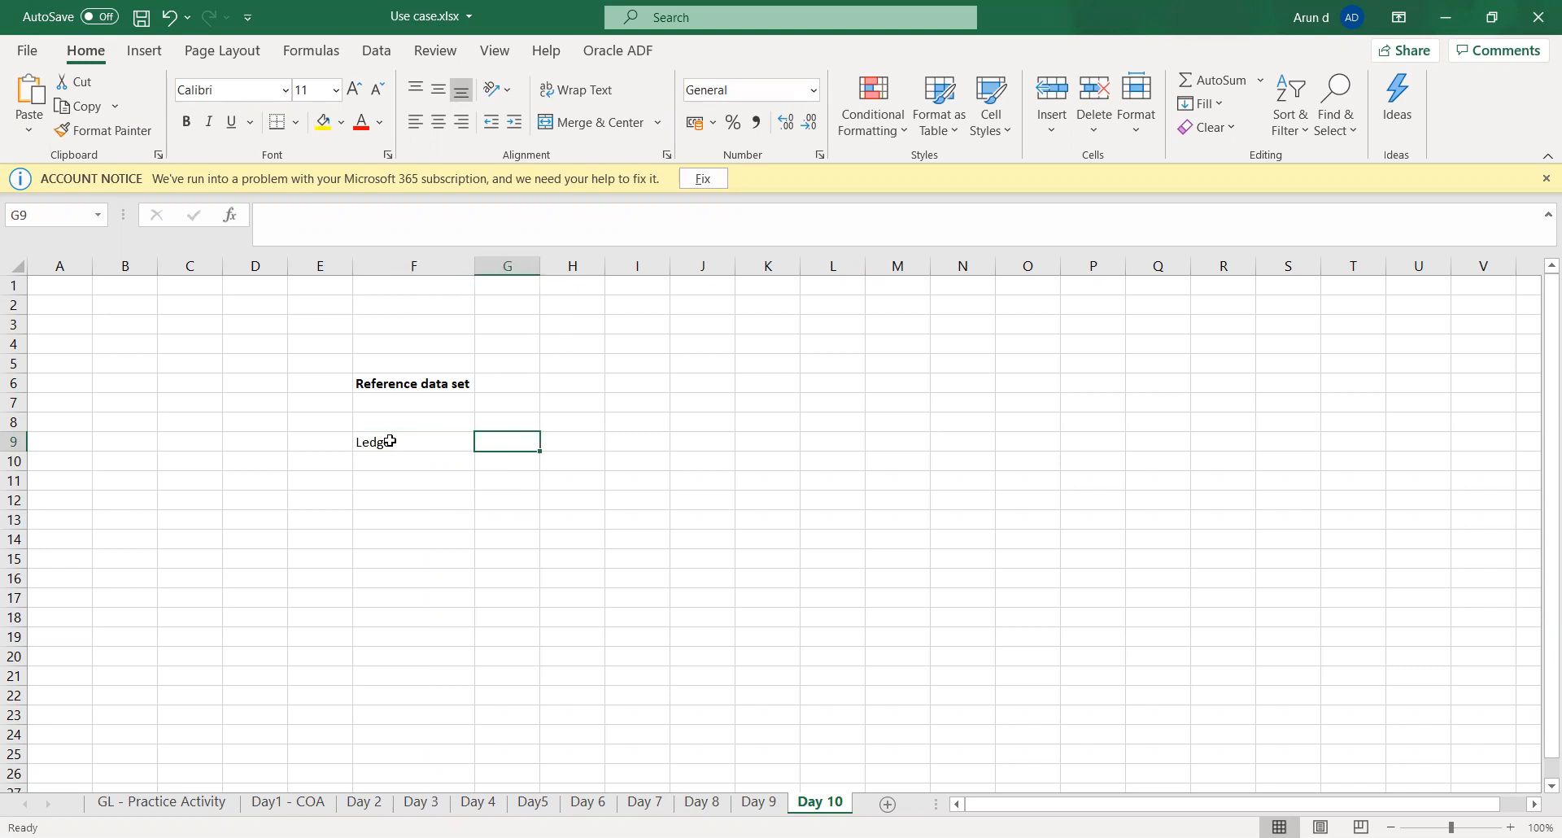
# - Enter the legal entities "LE 1" in E10 and "LE 2" in G10 beneath the ledger
pyautogui.press('Left')
pyautogui.press('Down')
pyautogui.press('Left')
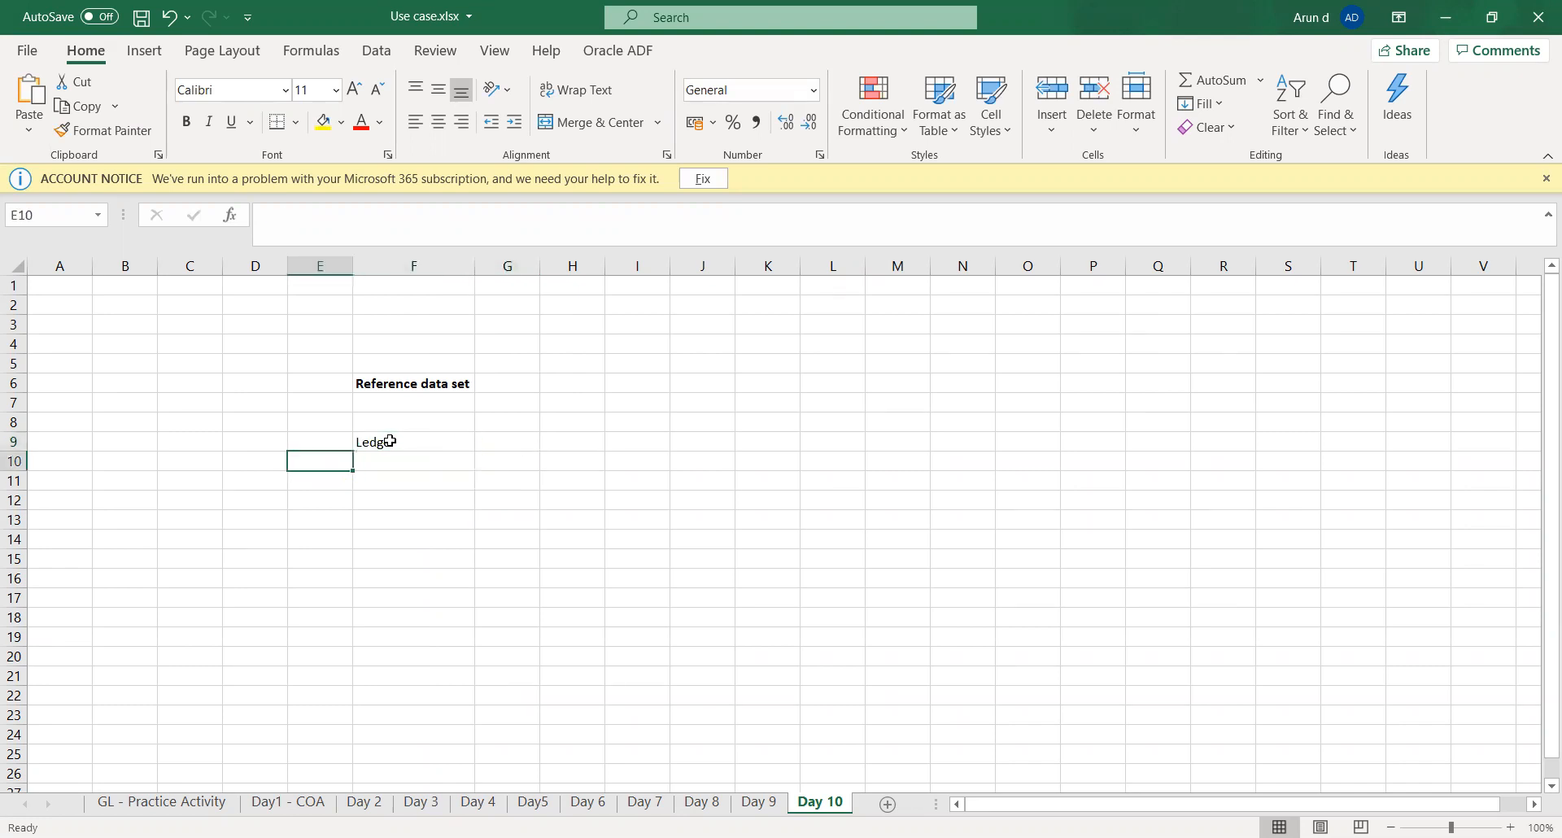
pyautogui.write('LE')
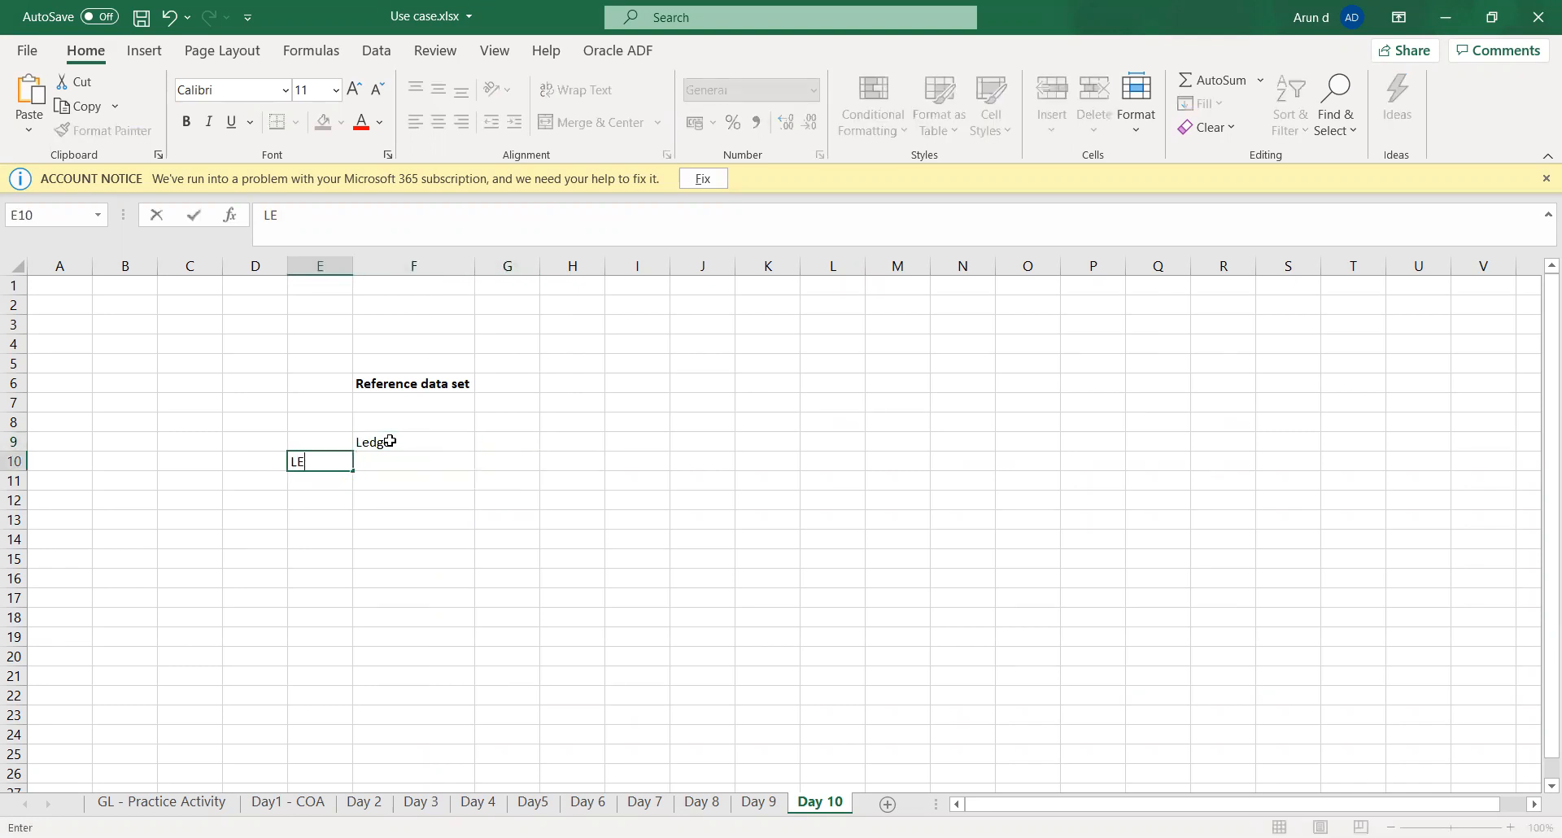
pyautogui.write(' 1')
pyautogui.press('Tab')
pyautogui.press('Tab')
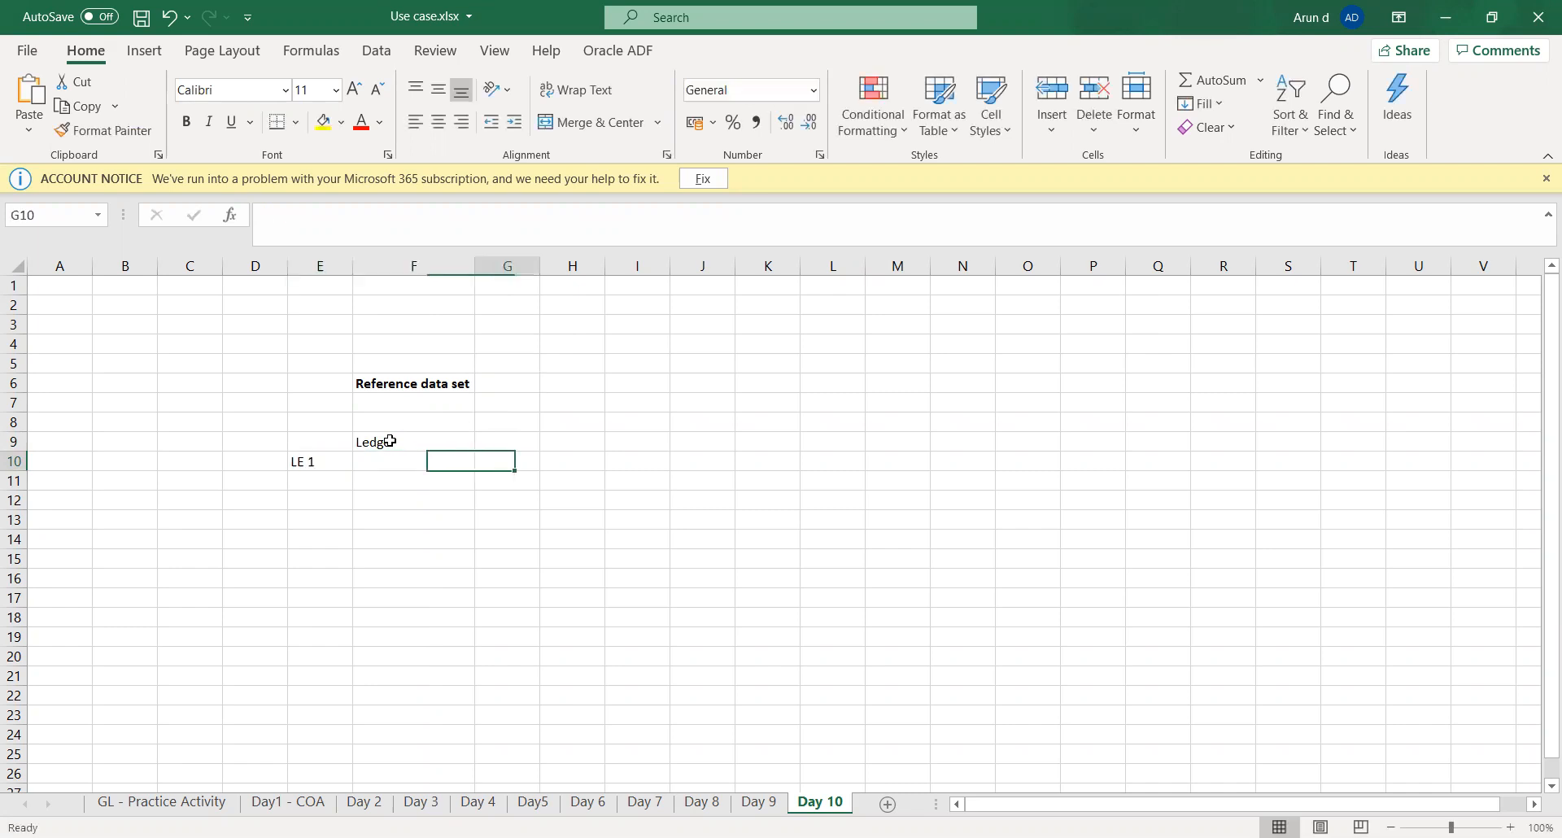
pyautogui.write('LE 2')
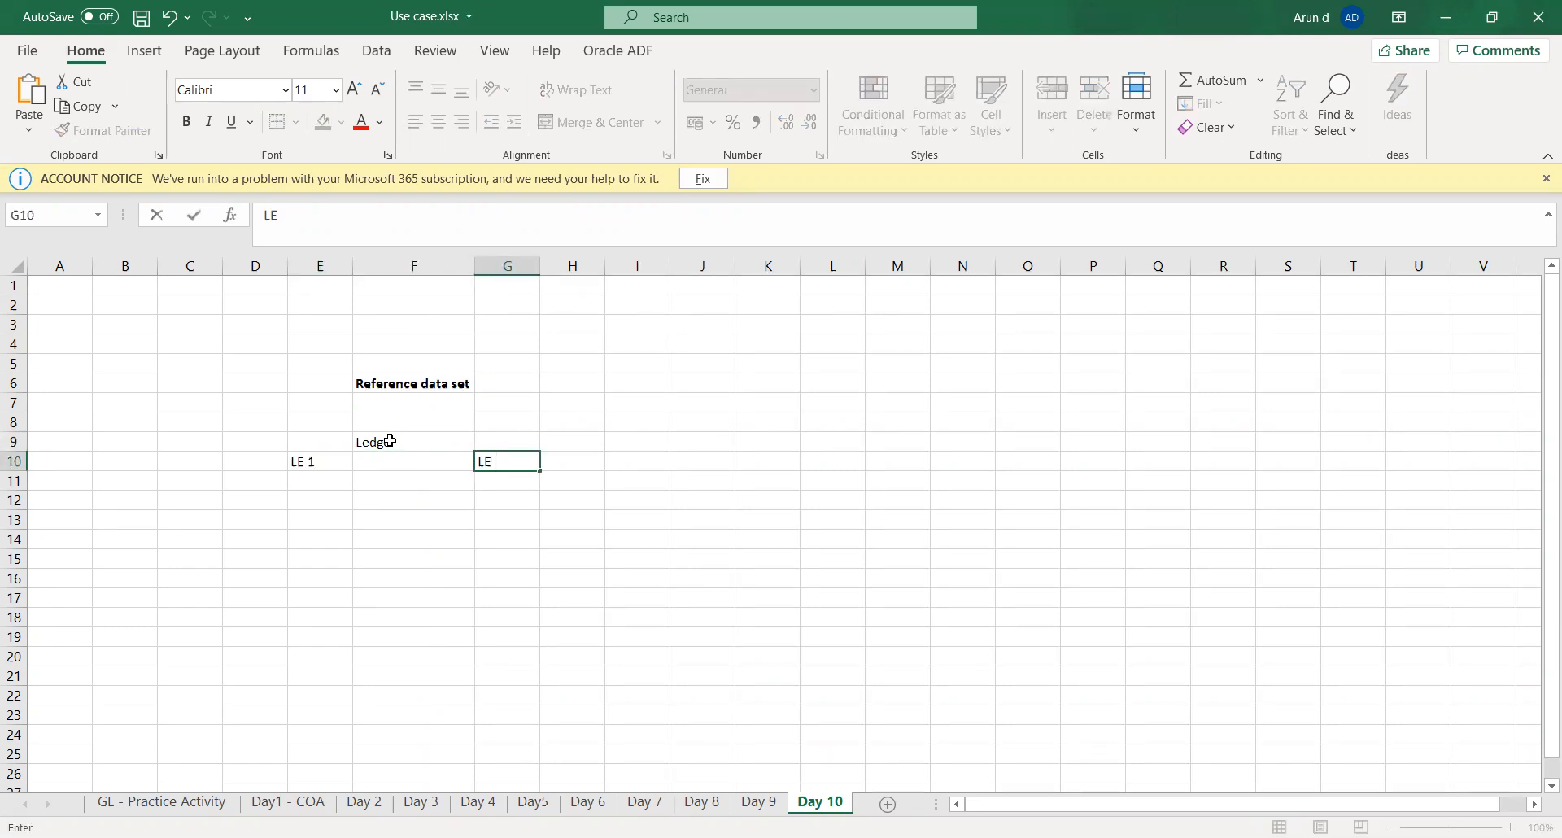
pyautogui.press('Tab')
# - Enter the business units "BU 1" in D11 and "BU 2" in E11 for the first legal entity
pyautogui.press('Down')
pyautogui.press('Left')
pyautogui.press('Left')
pyautogui.press('Left')
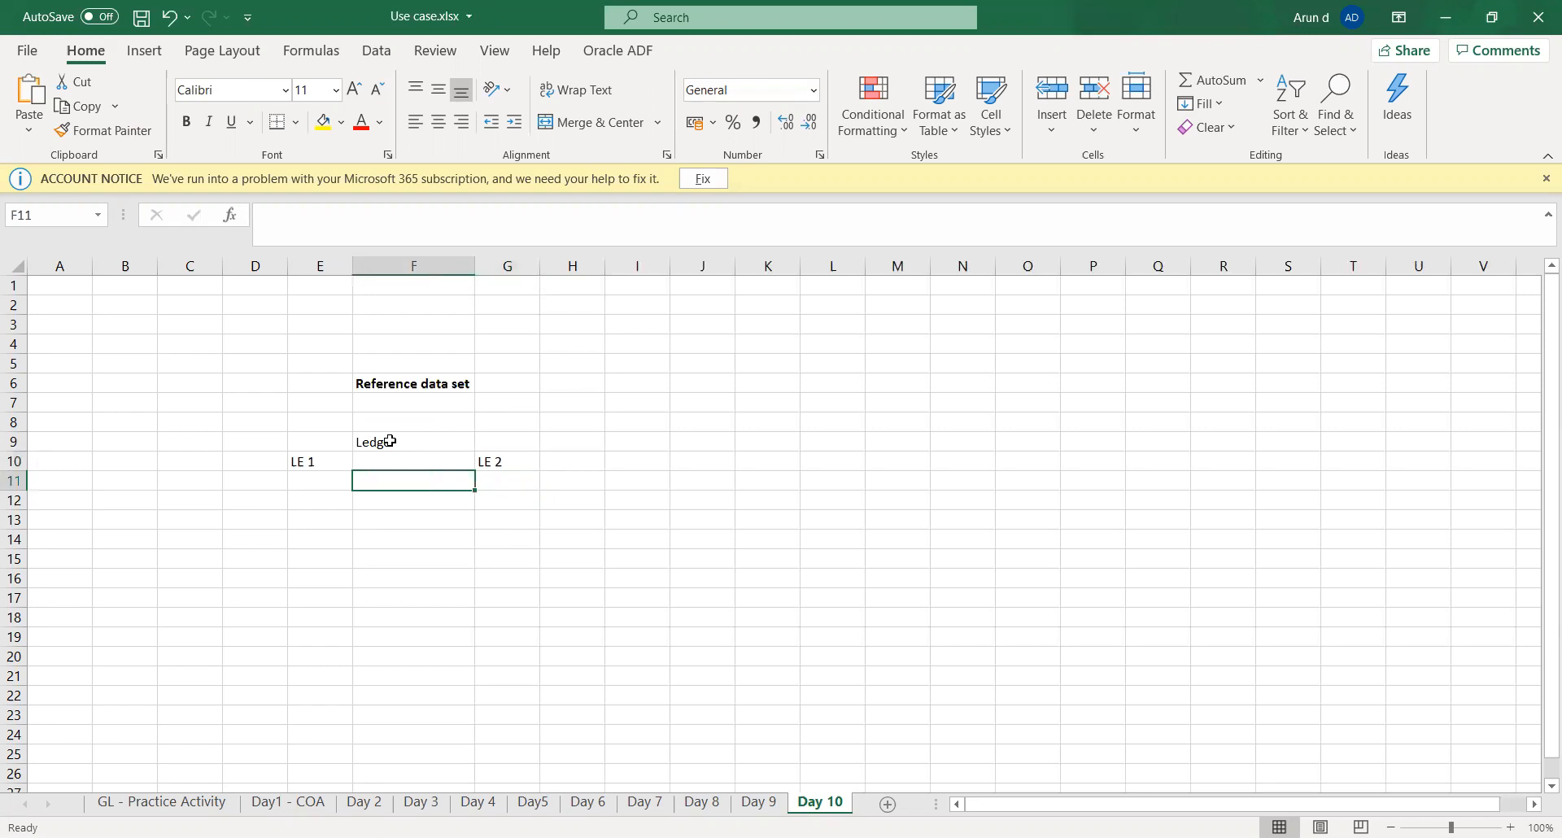
pyautogui.press('Left')
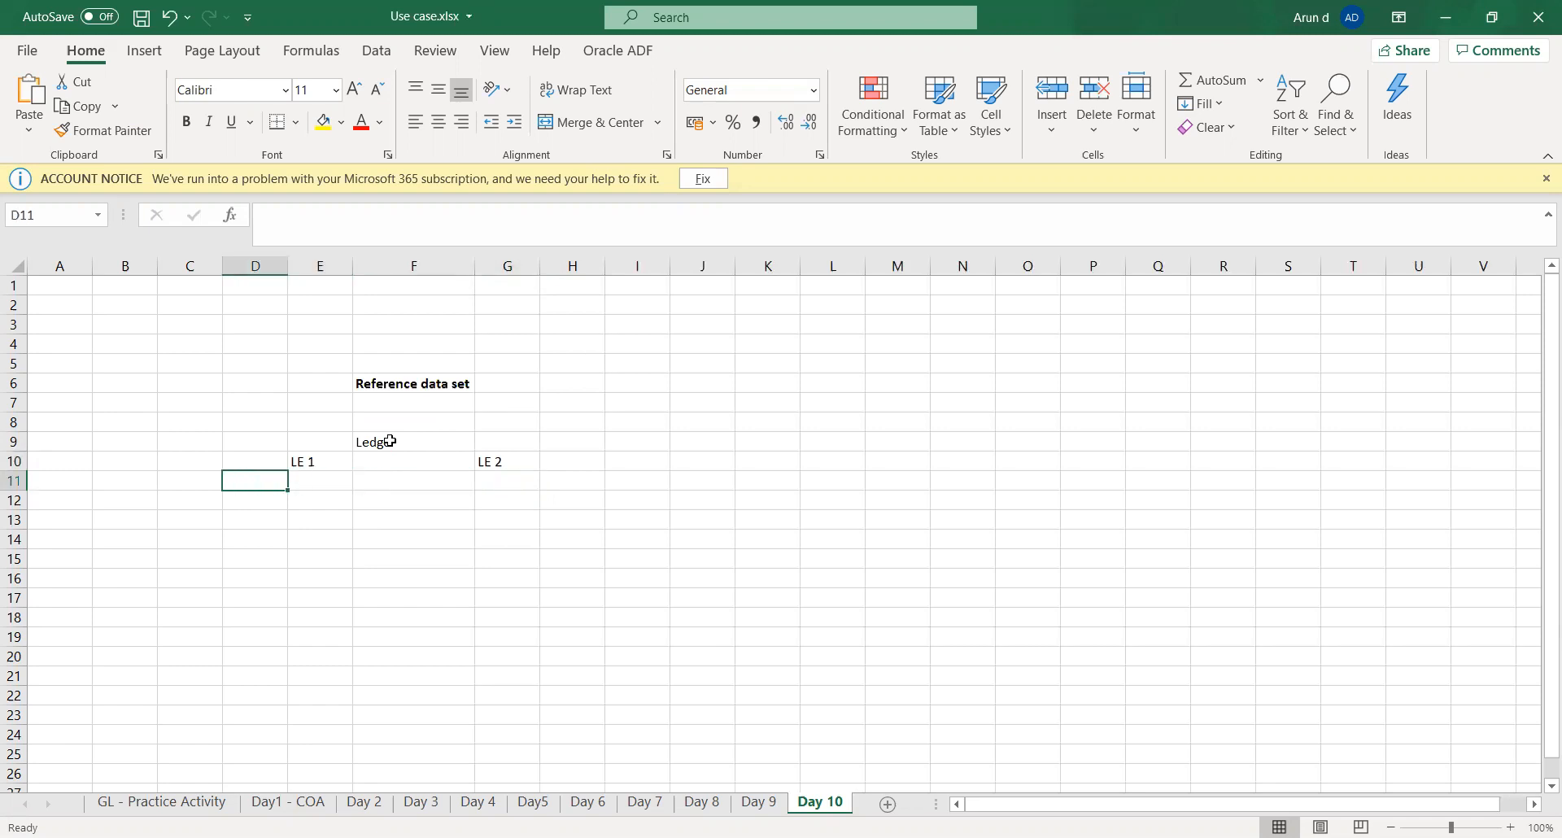
pyautogui.write('BU 1')
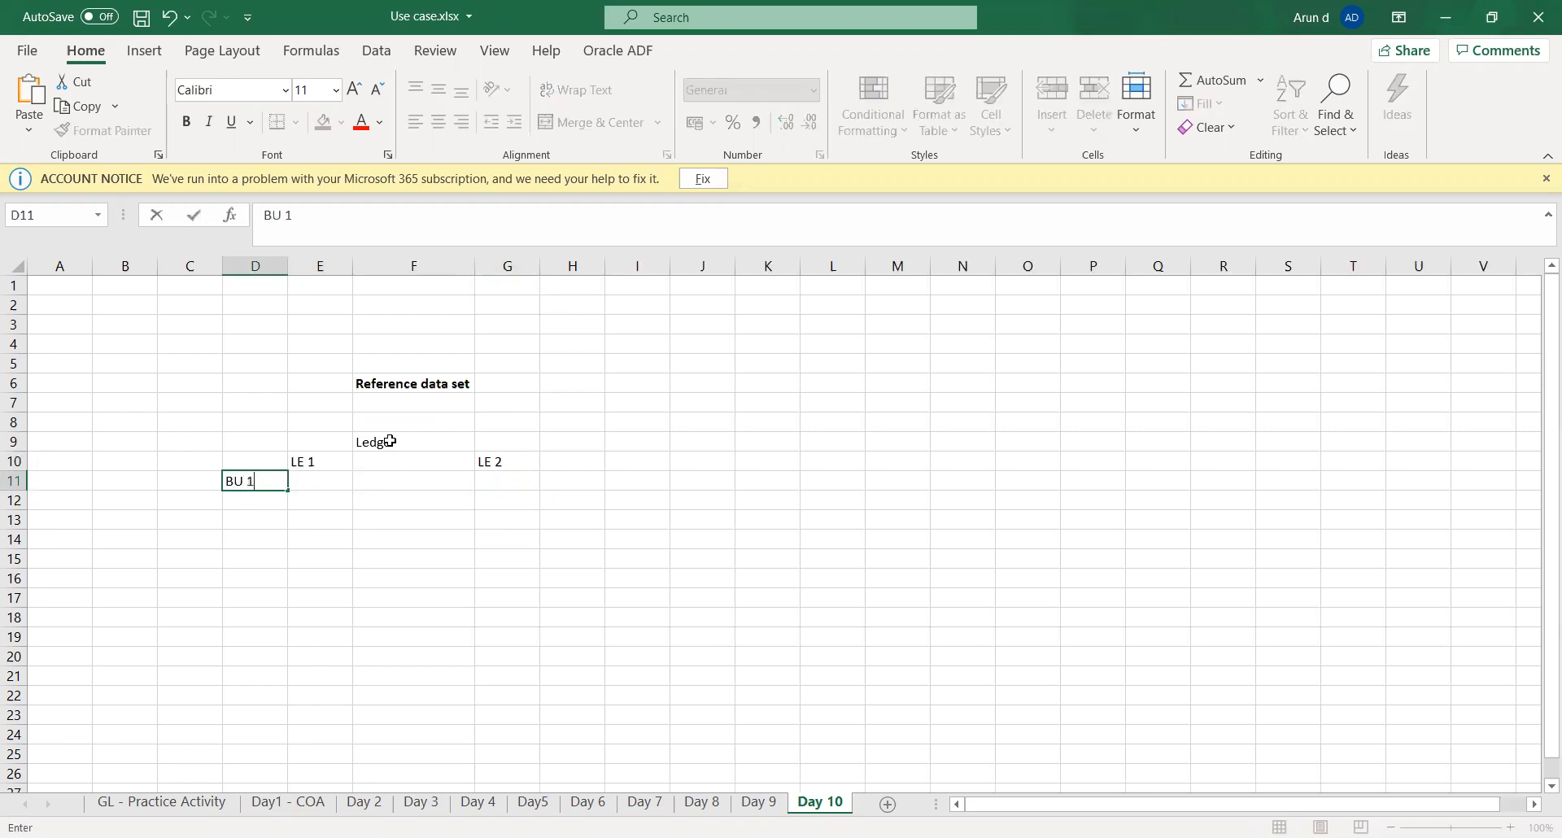
pyautogui.press('Tab')
pyautogui.write('BU 2')
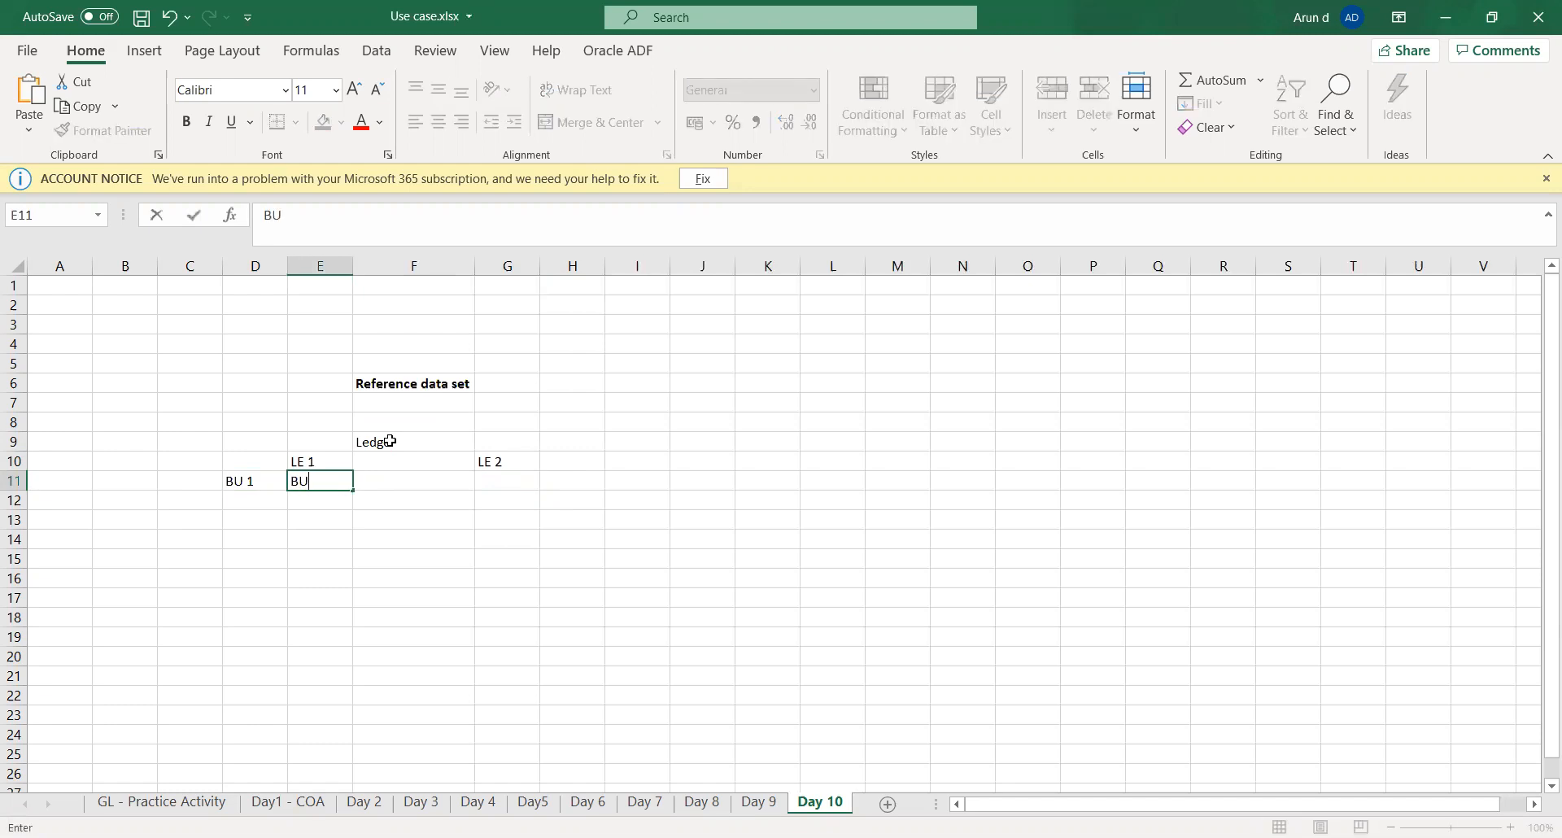
# - Enter "BU 1", "BU 2" and "BU 3" in G11 to I11 for LE 2, and save the workbook
pyautogui.press('Tab')
pyautogui.press('Tab')
pyautogui.write('BU 1')
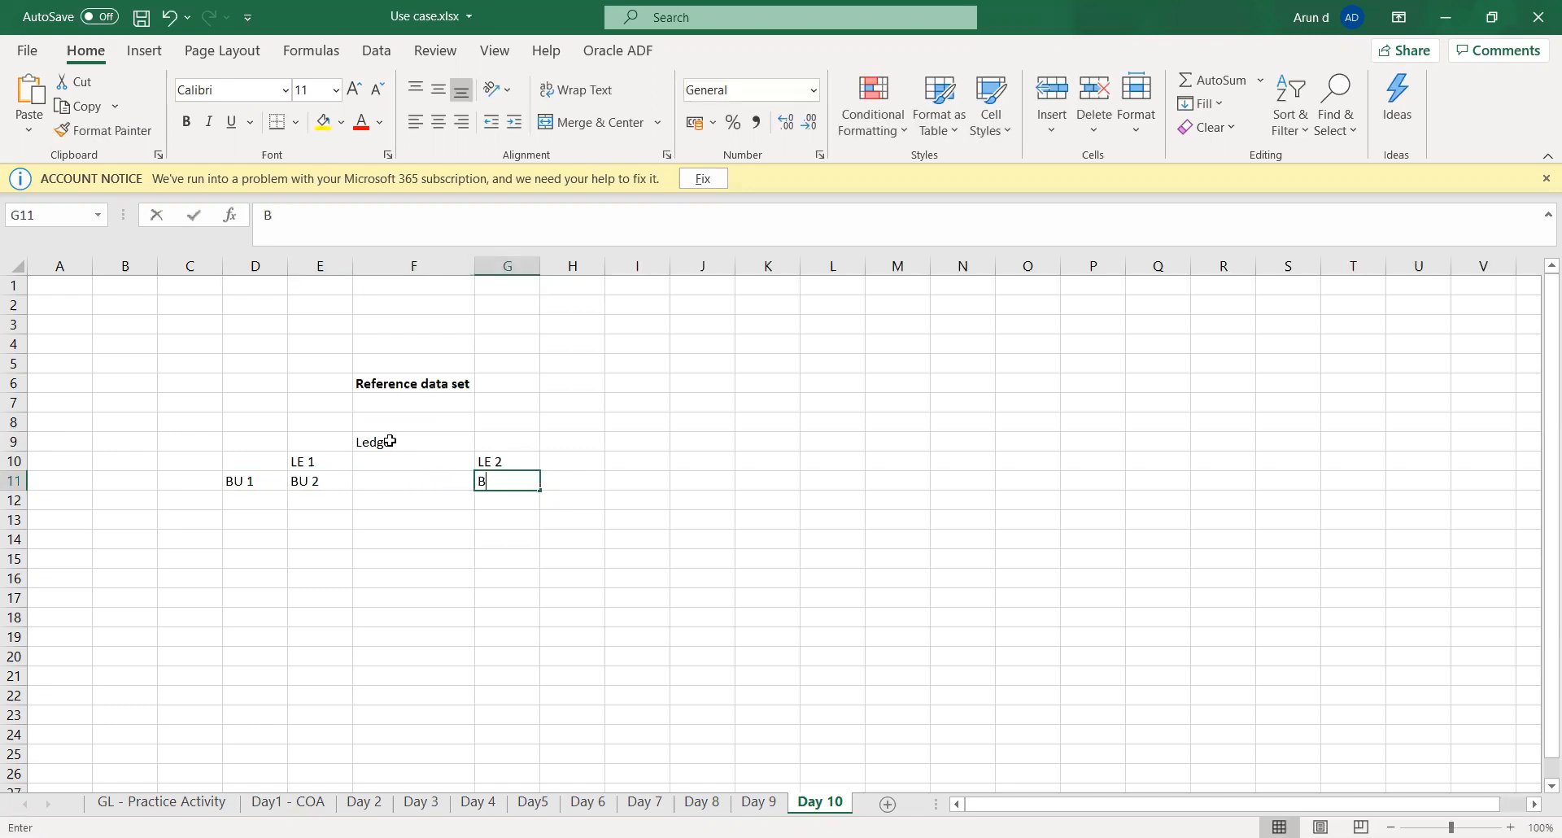
pyautogui.press('Tab')
pyautogui.write('BU 2')
pyautogui.press('Tab')
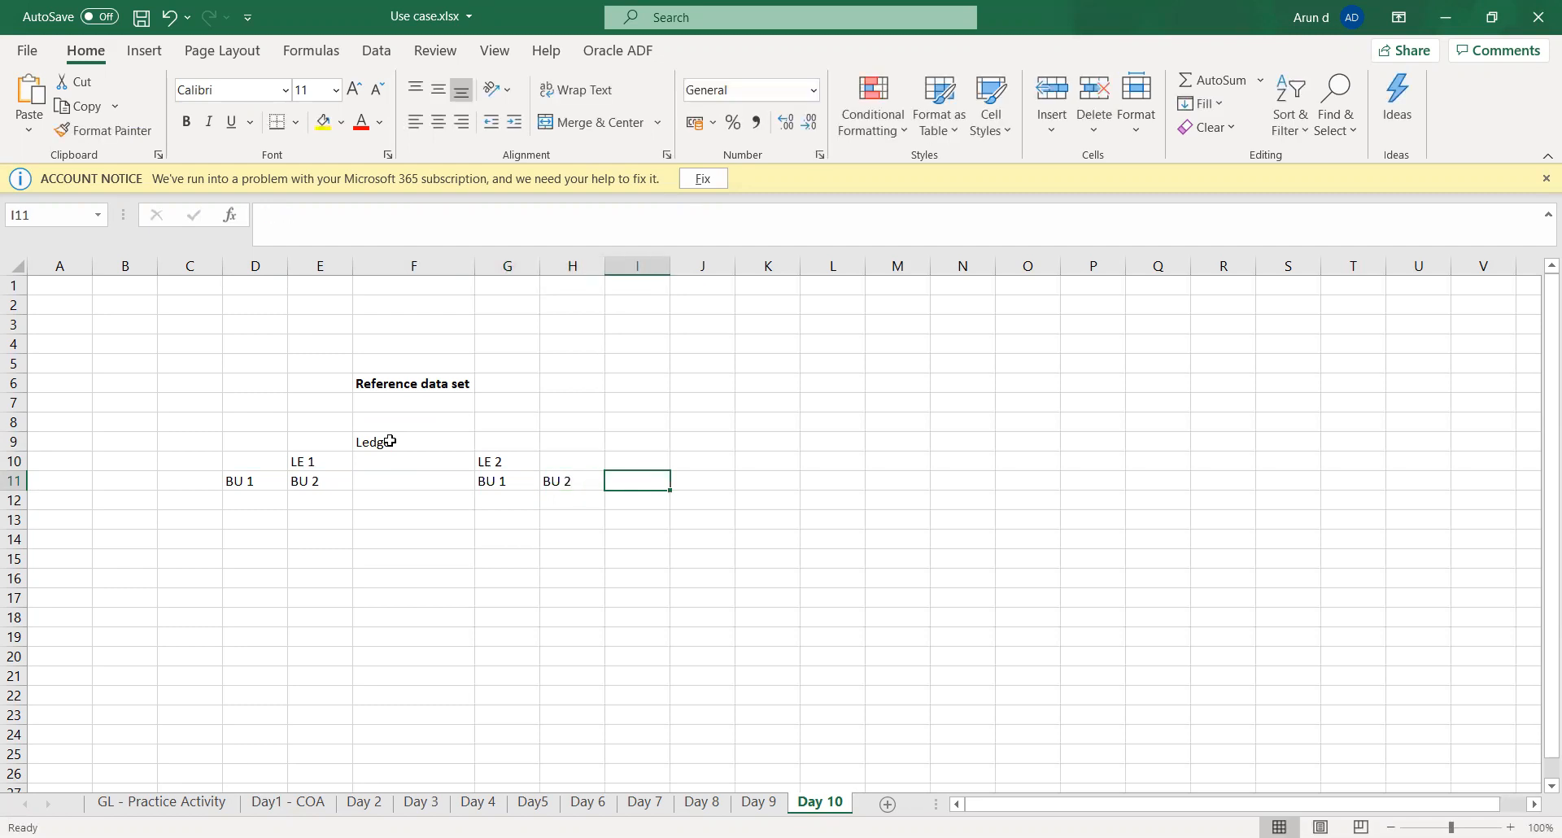
pyautogui.write('BU 3')
pyautogui.press('Tab')
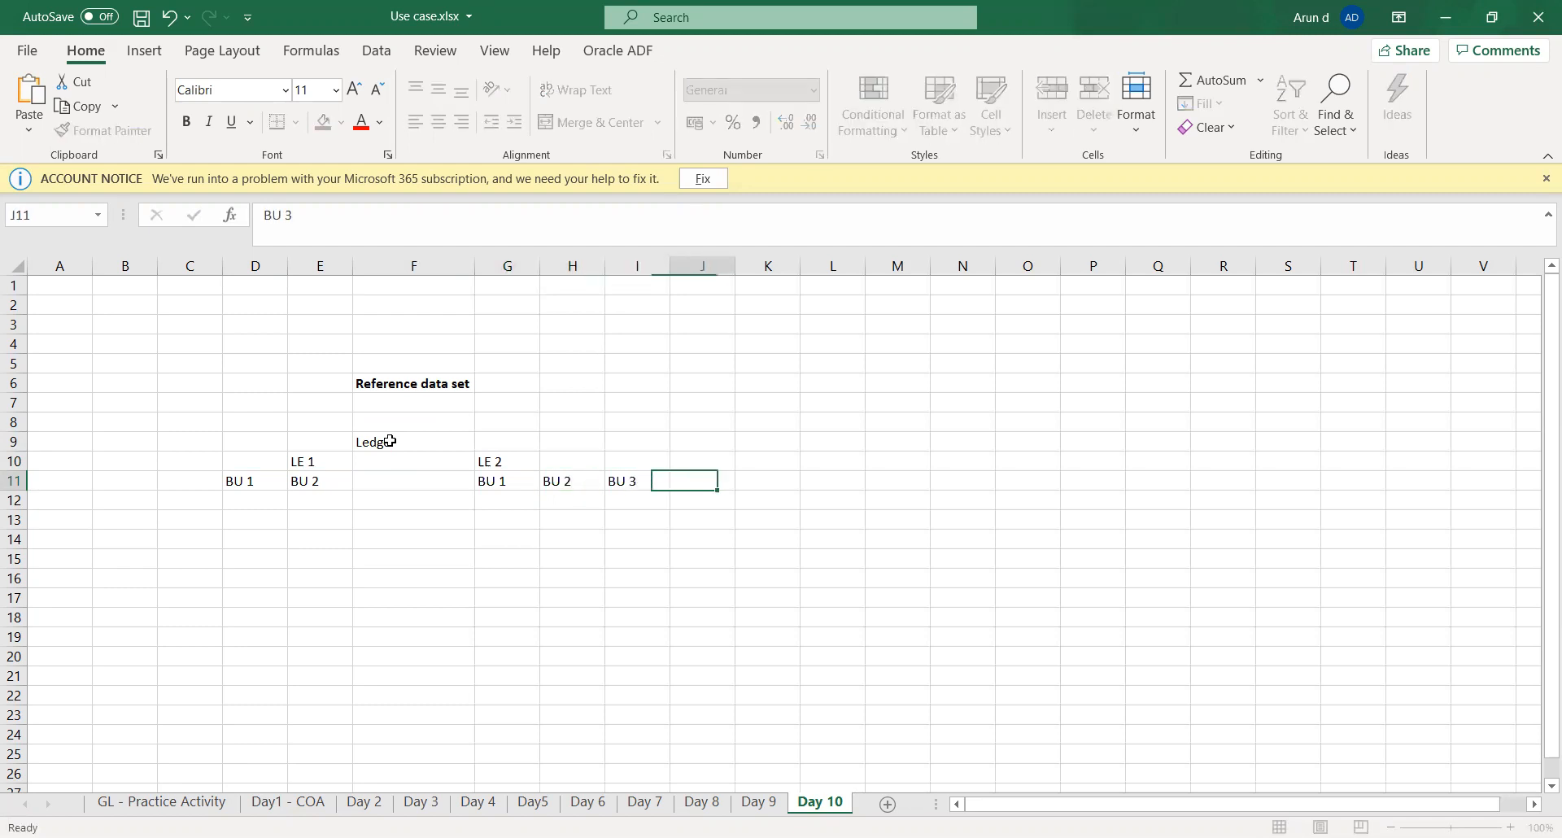
pyautogui.press('Down')
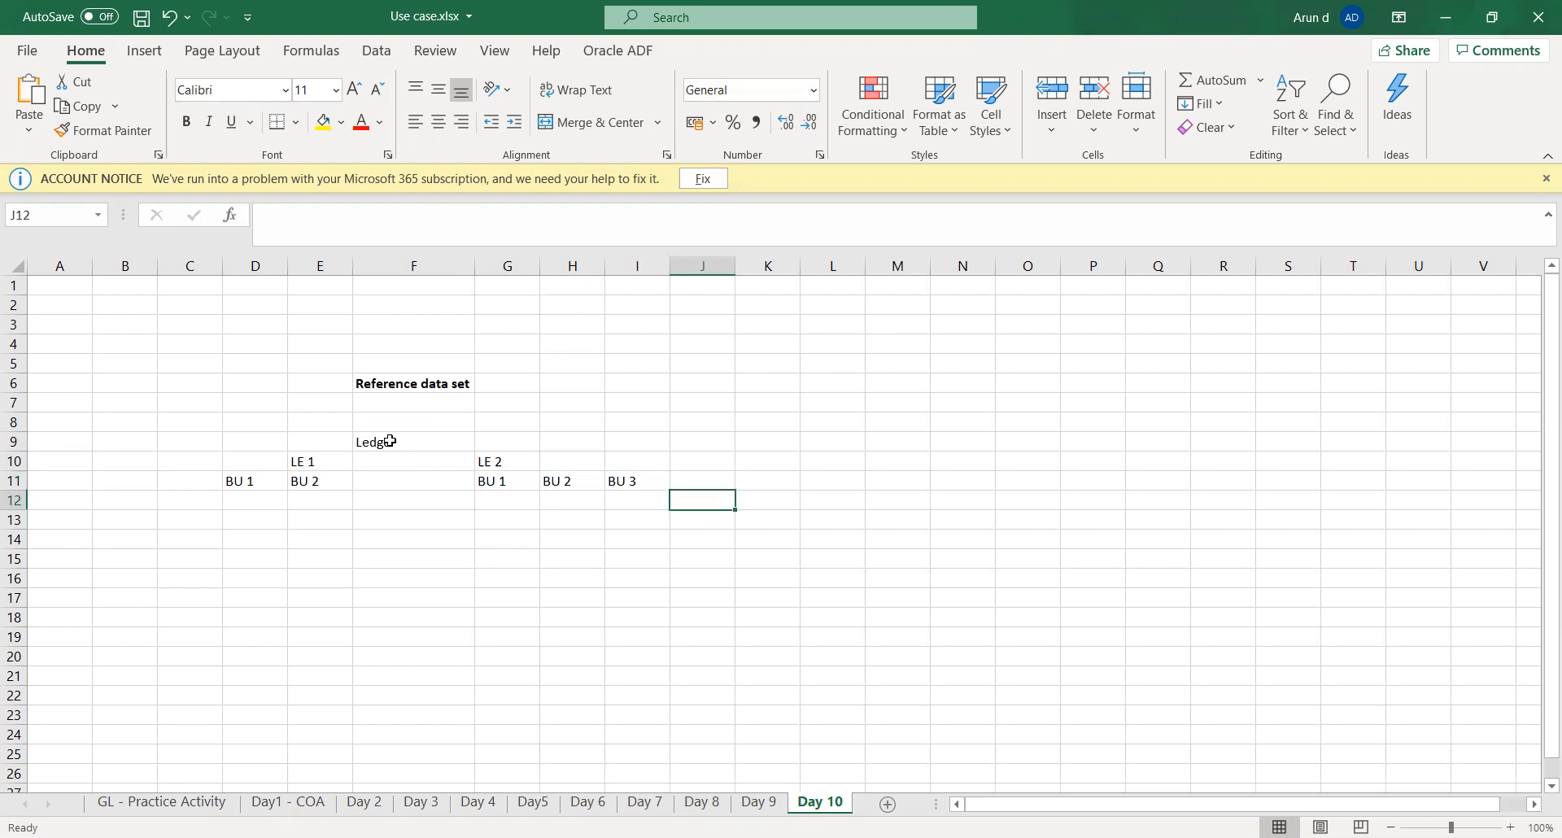
pyautogui.hotkey('ctrl', 's')
pyautogui.press('Left')
pyautogui.press('Left')
pyautogui.press('Left')
pyautogui.press('Left')
pyautogui.press('Left')
pyautogui.press('Left')
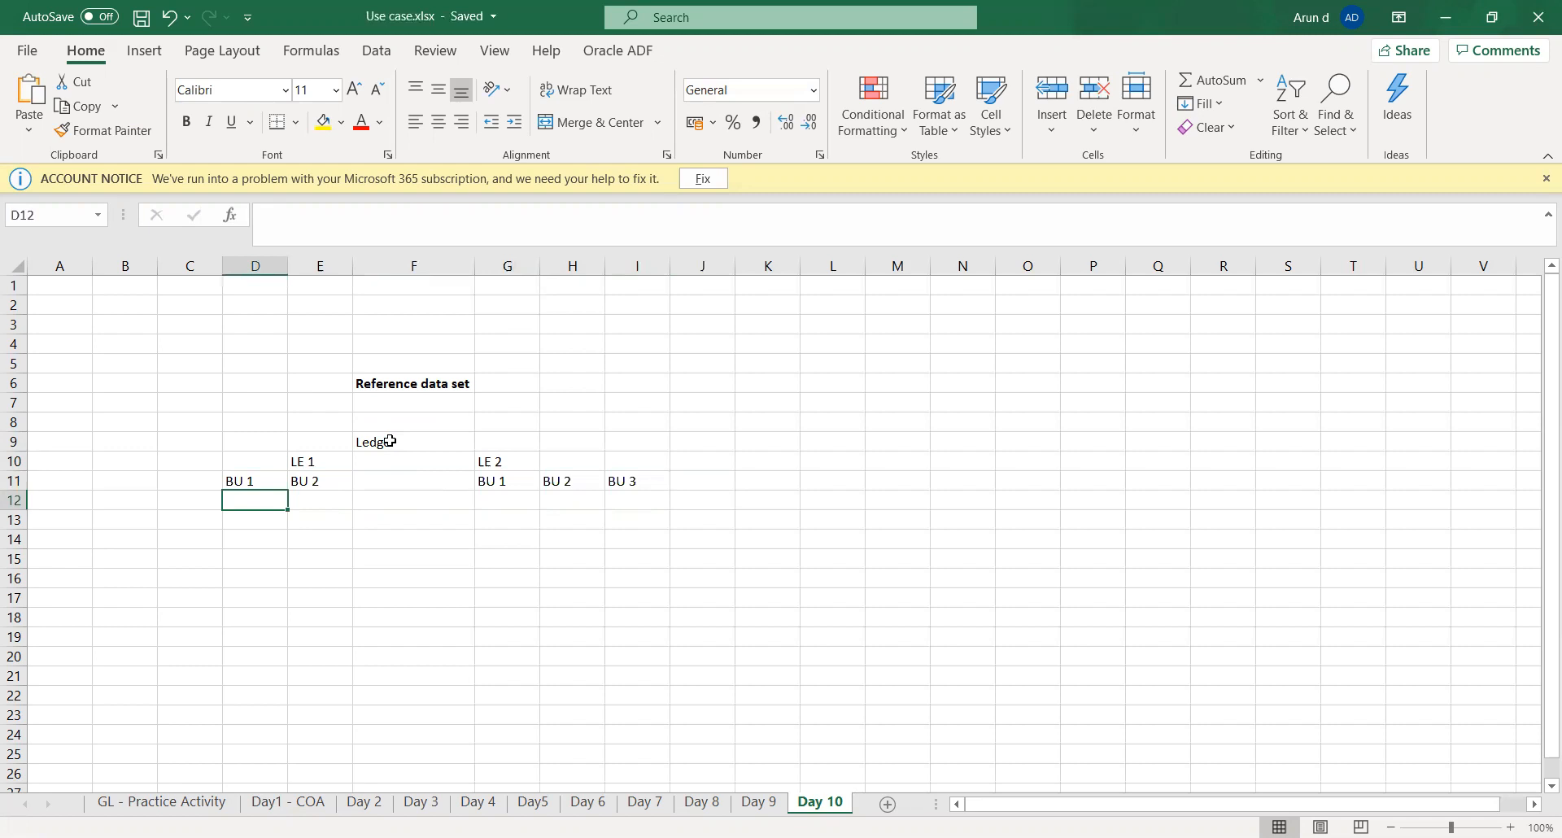
pyautogui.press('Up')
pyautogui.press('Up')
pyautogui.press('Right')
pyautogui.press('Right')
pyautogui.press('Up')
pyautogui.press('Down')
pyautogui.press('Down')
pyautogui.press('Left')
pyautogui.press('Left')
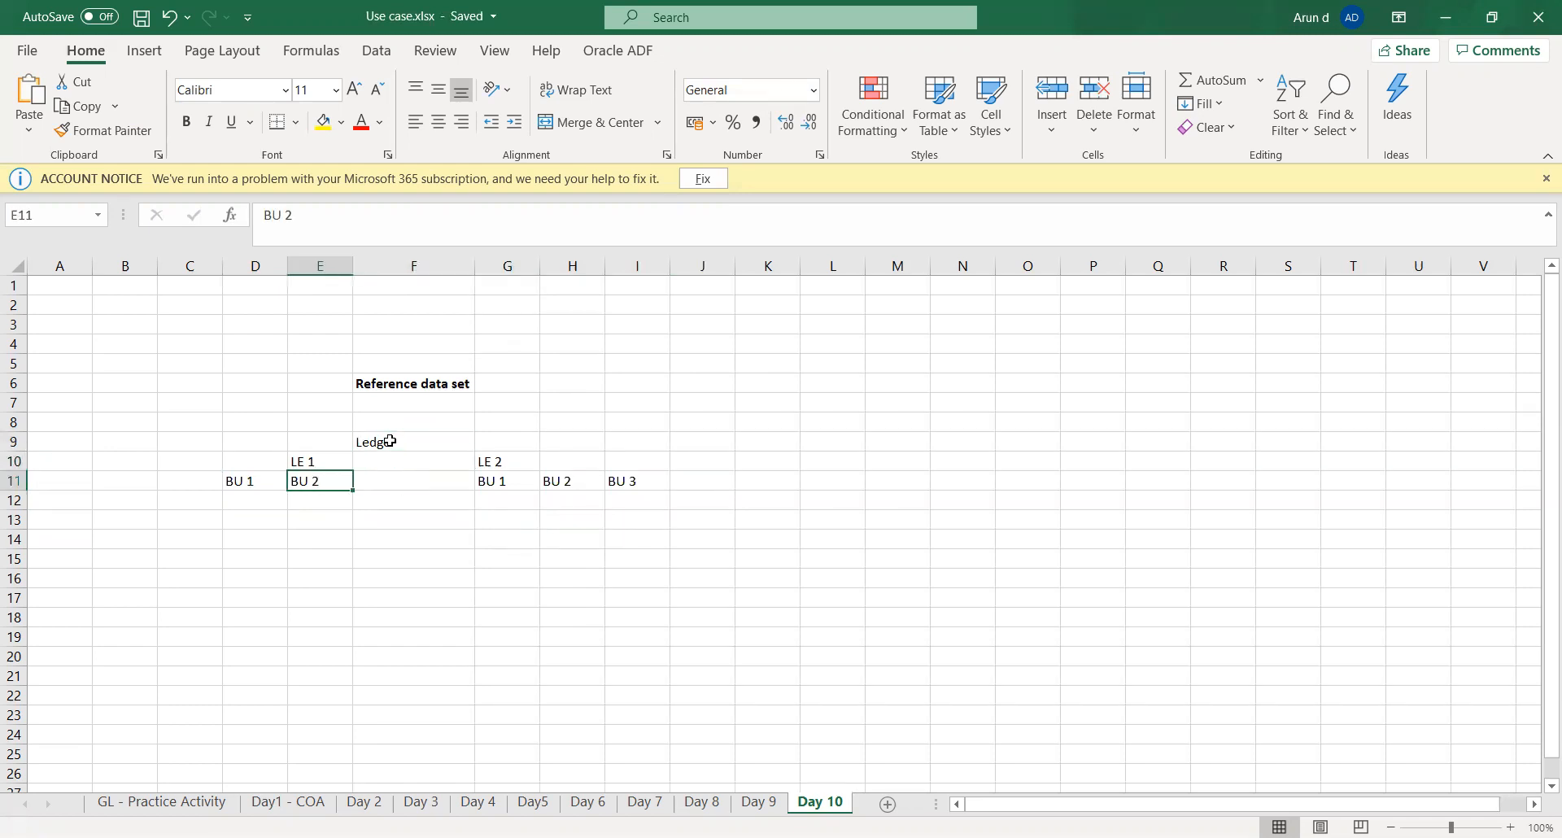
# - Enter the locations "NY" in D12 and "CAL" in E12 beneath LE 1's business units
pyautogui.press('Down')
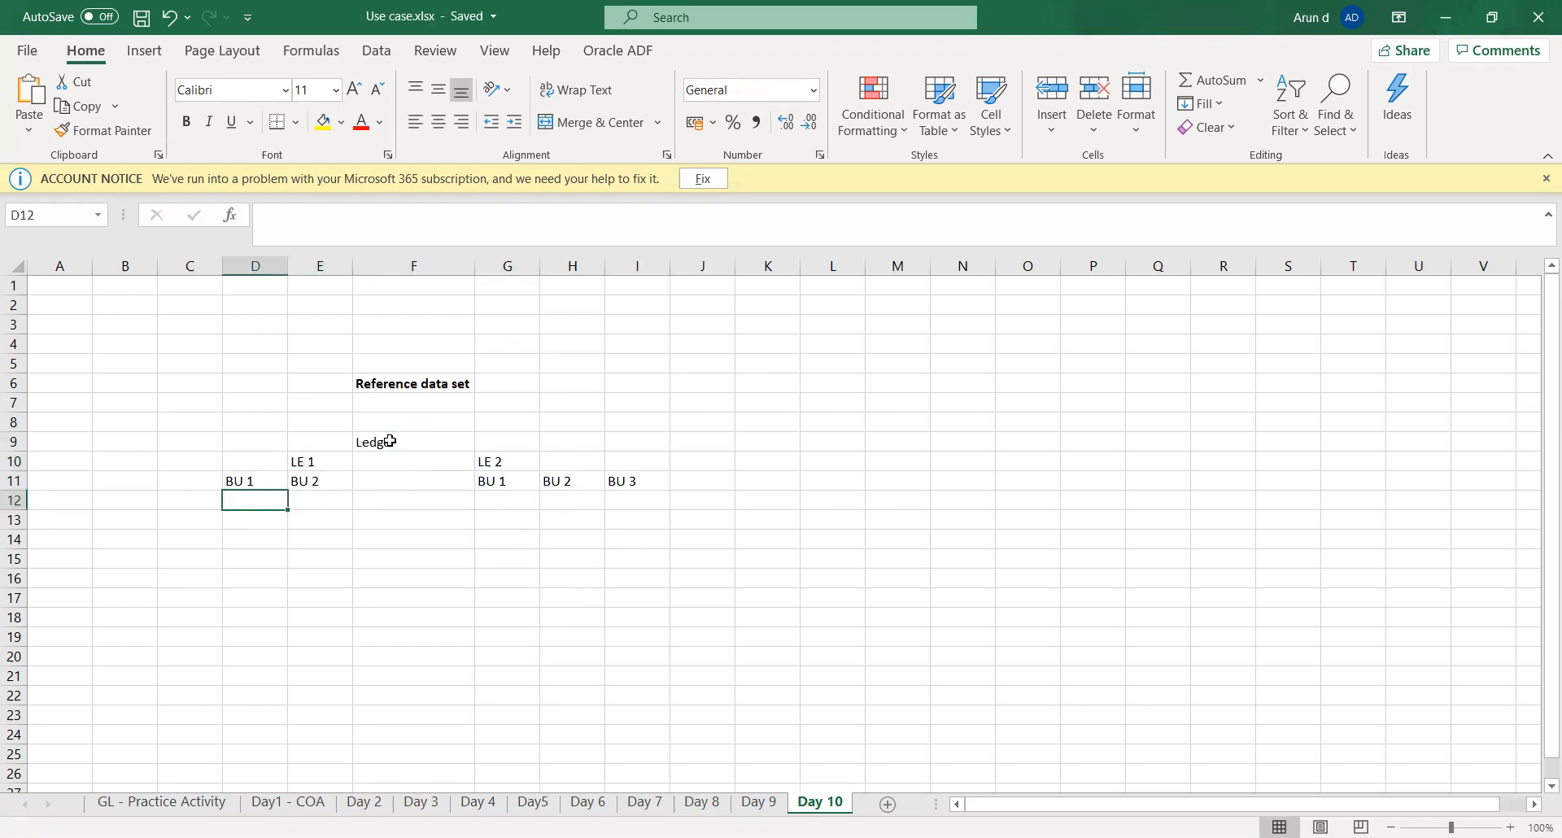
pyautogui.write('NY')
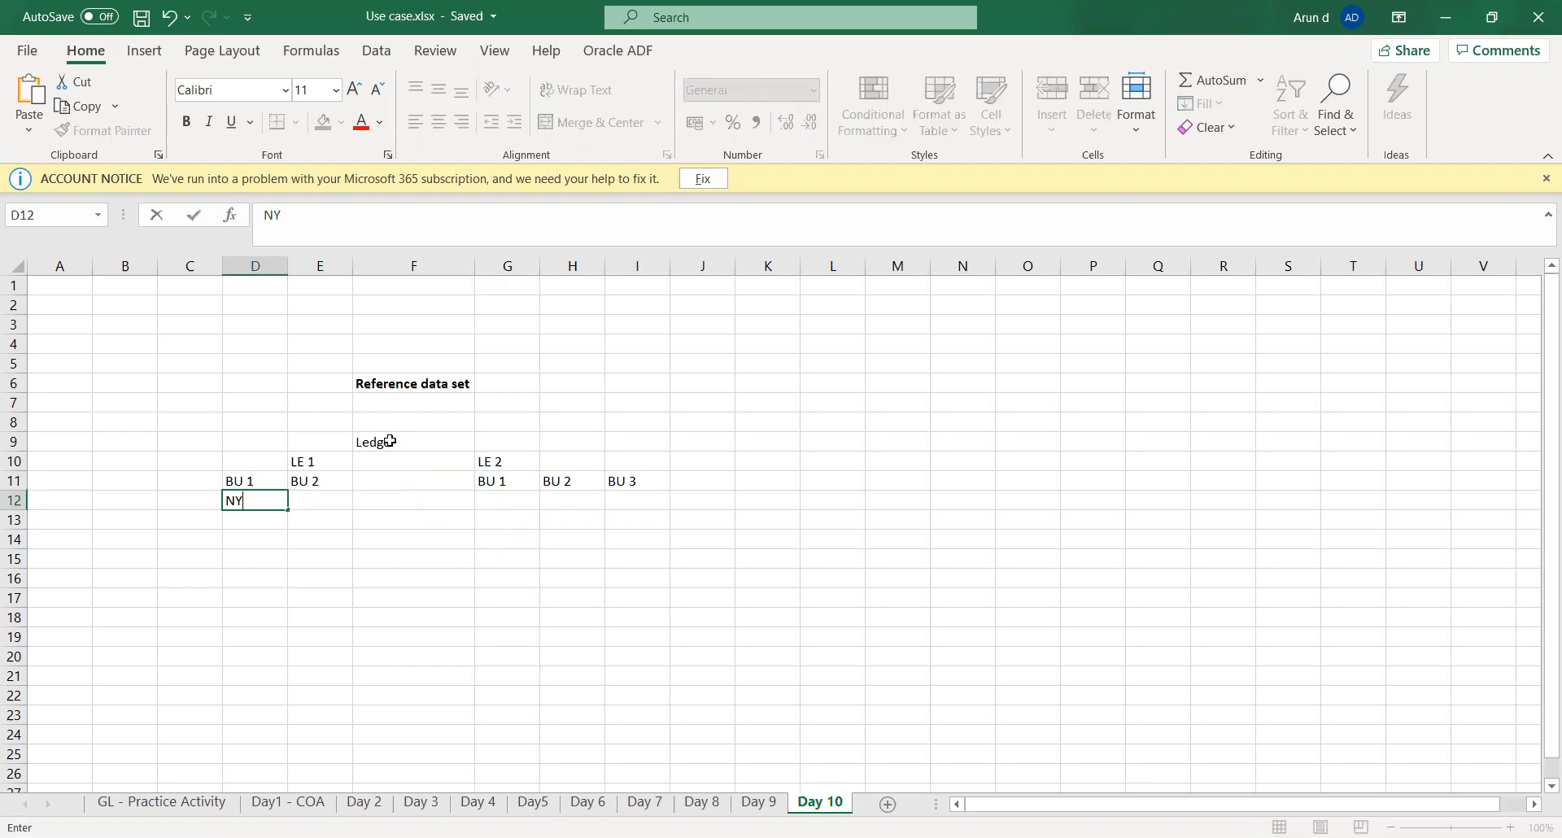
pyautogui.press('Tab')
pyautogui.write('CAL')
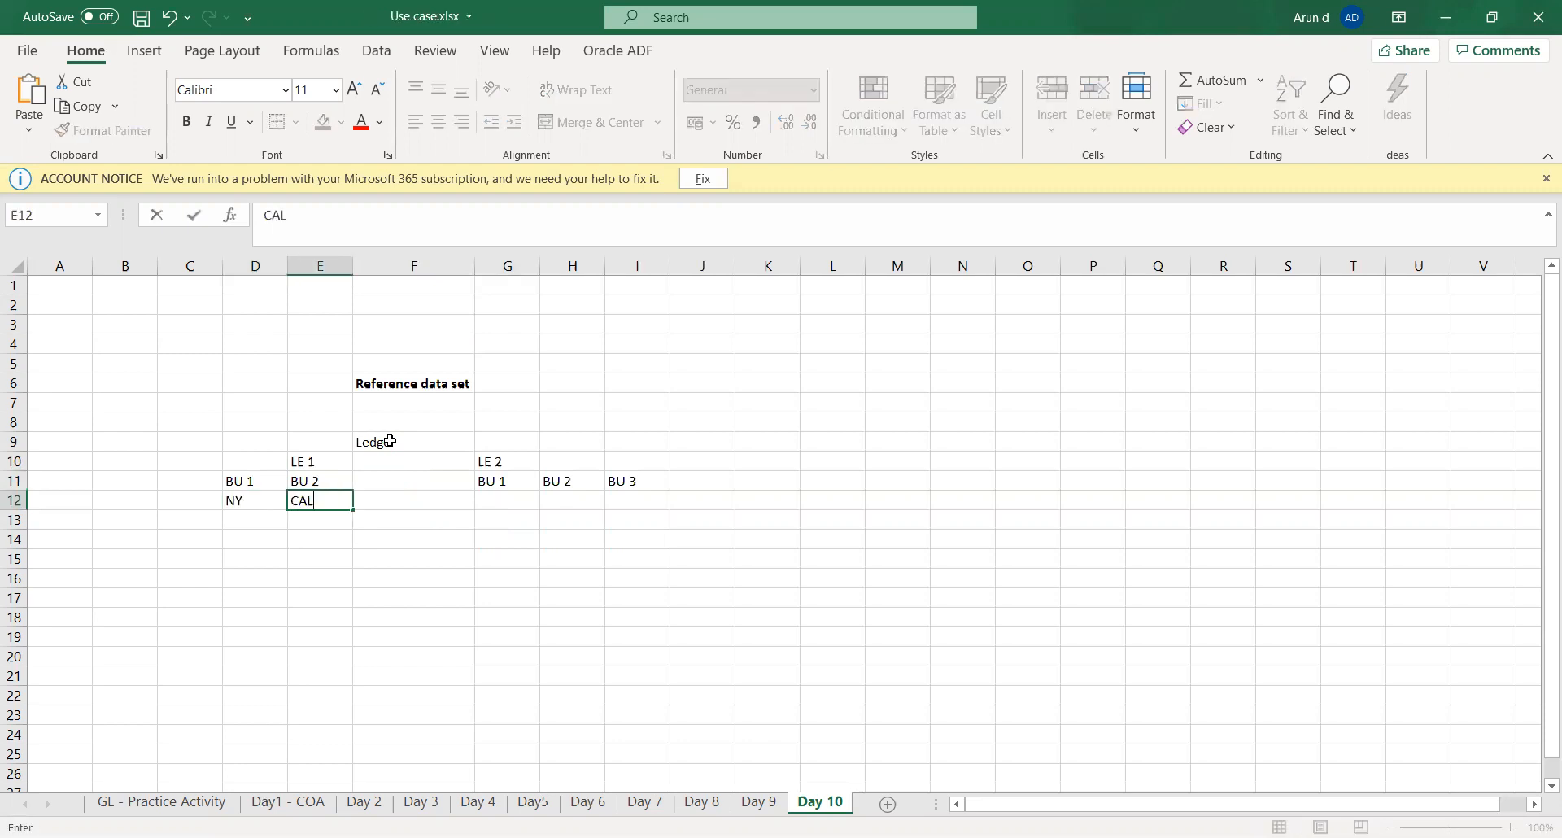
pyautogui.press('Tab')
# - Enter the locations "MY", "MA" and "MA" in G12 to I12 beneath LE 2's business units
pyautogui.press('Tab')
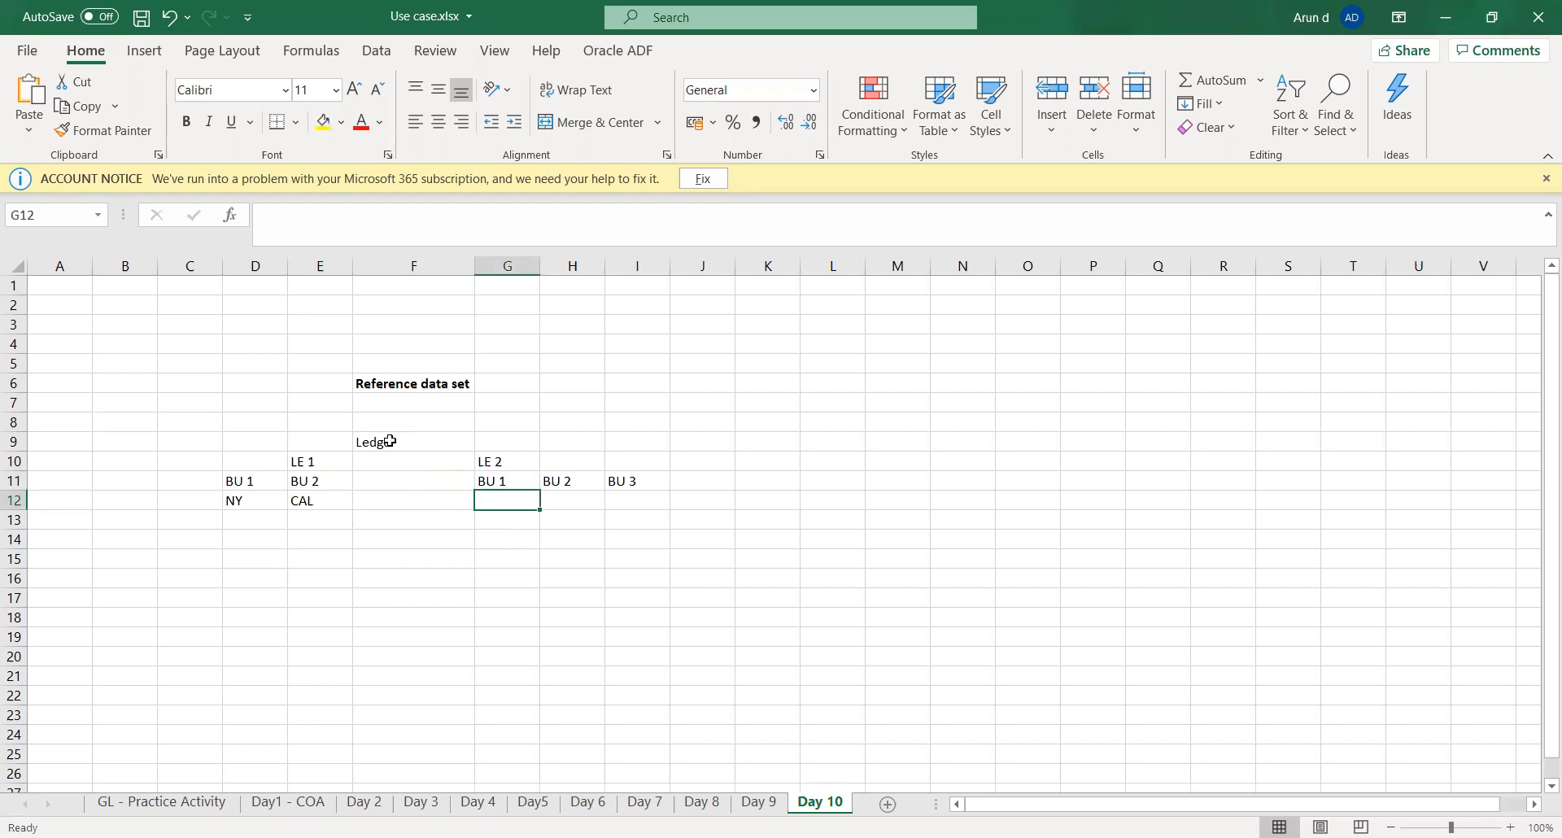
pyautogui.write('MY')
pyautogui.press('Tab')
pyautogui.write('MA')
pyautogui.press('Tab')
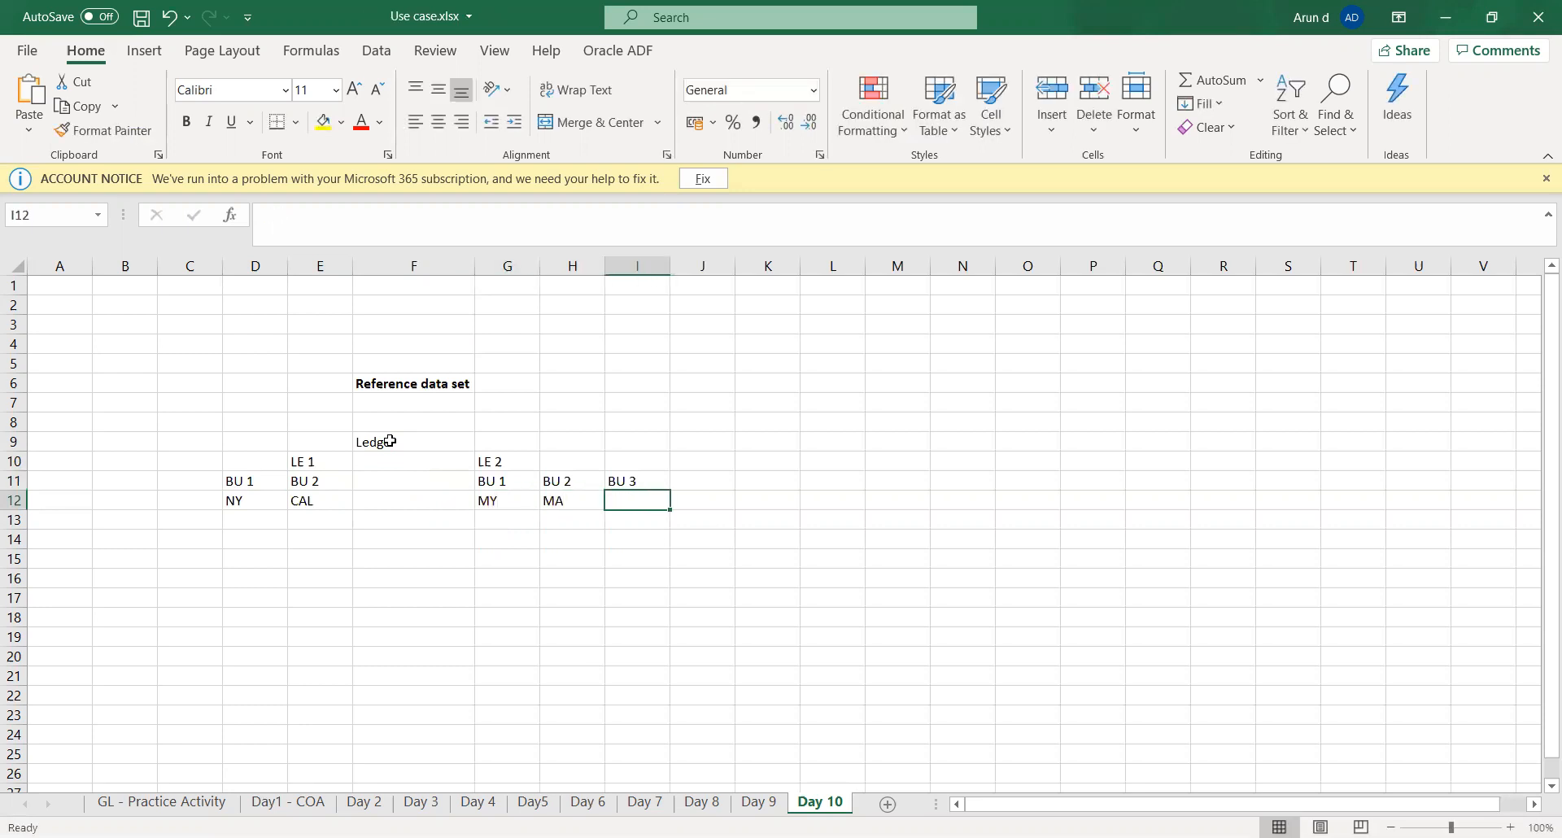
pyautogui.press('Tab')
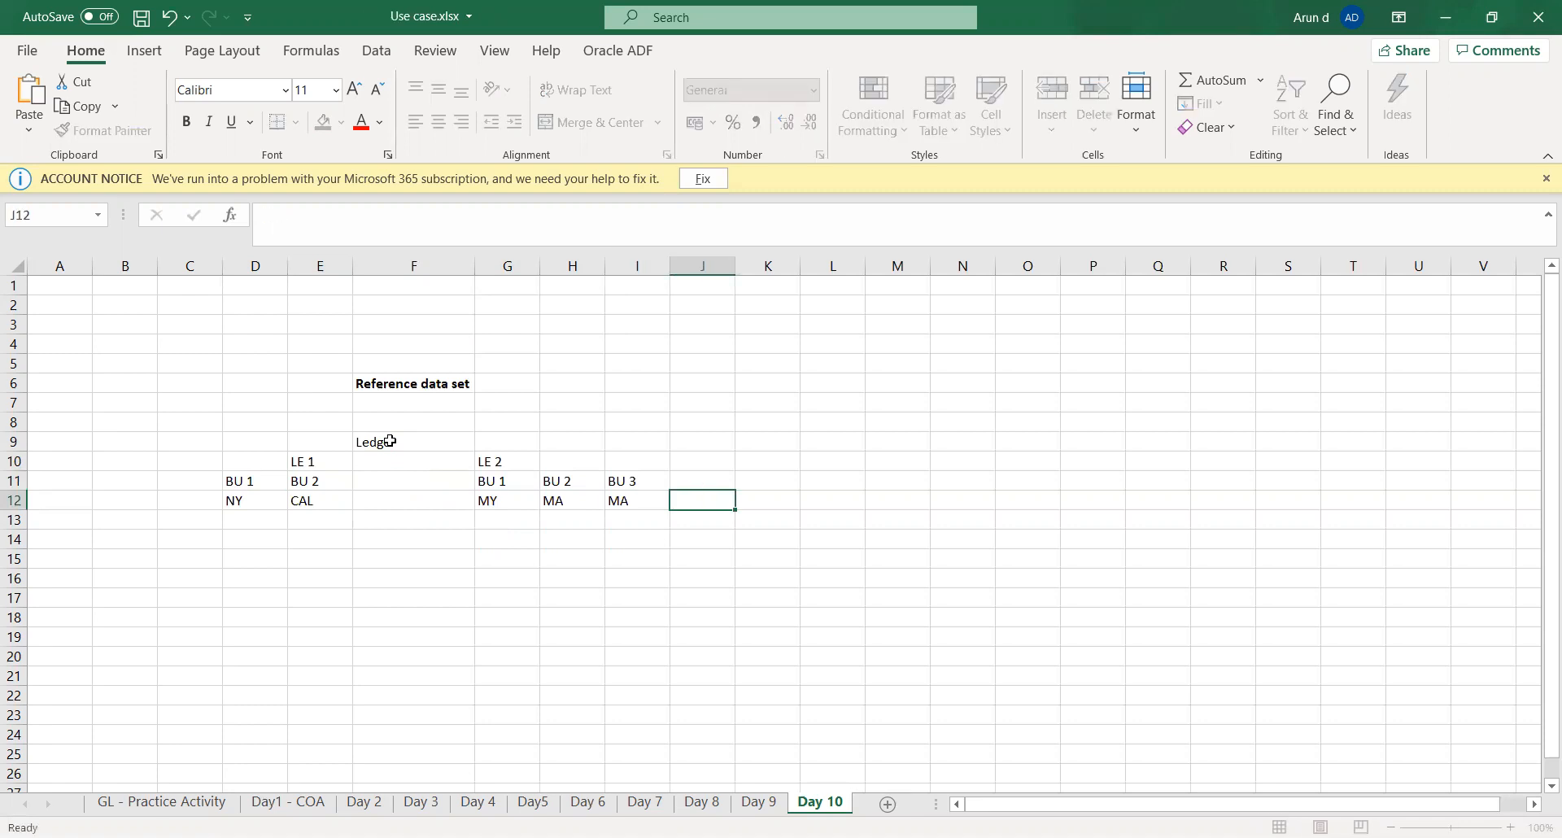
pyautogui.press('Left')
pyautogui.press('Left')
pyautogui.press('Left')
pyautogui.press('Left')
pyautogui.press('Left')
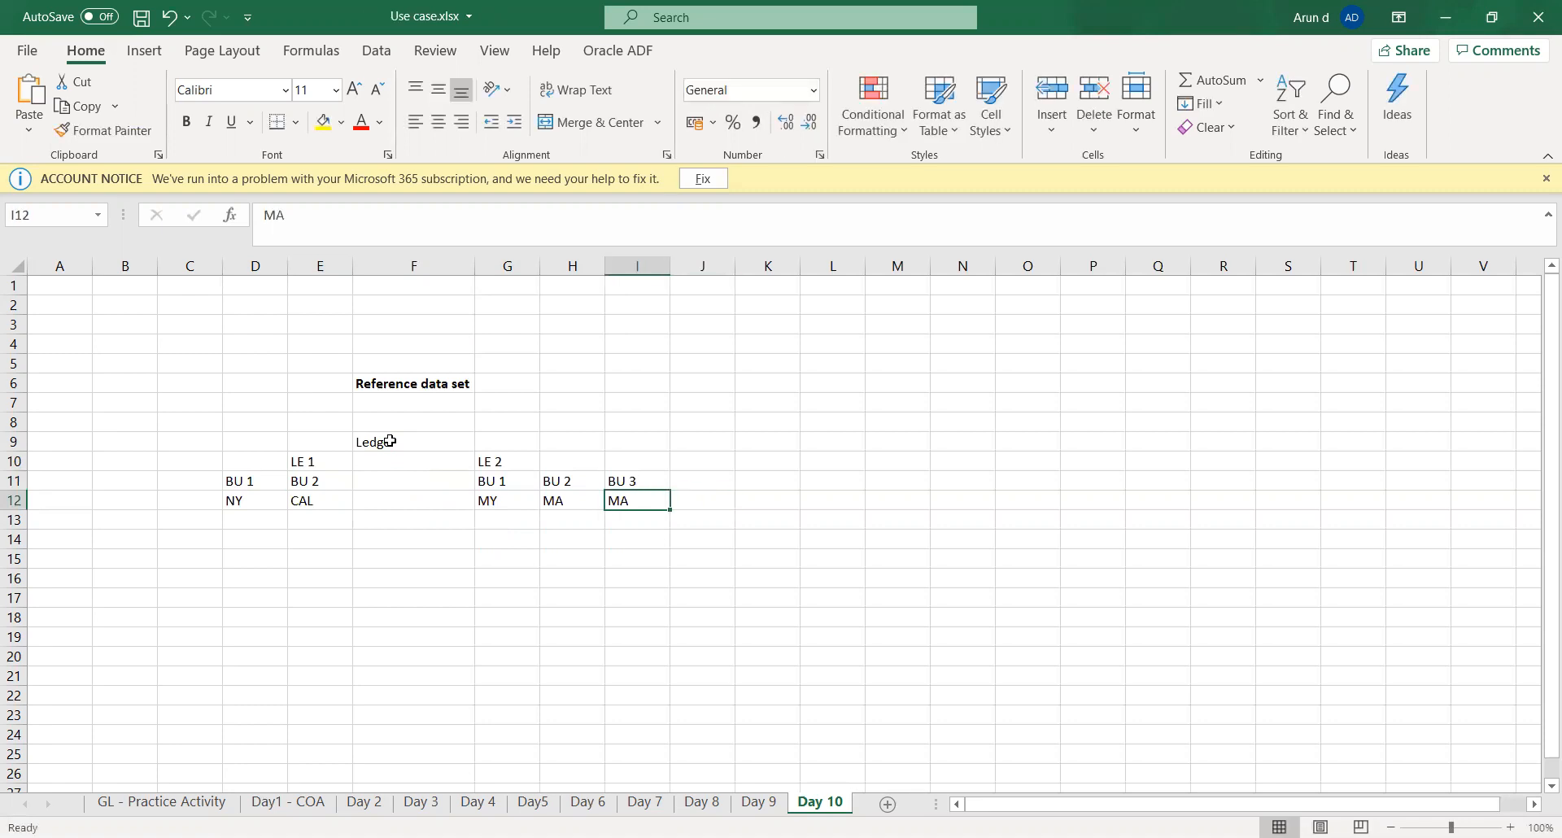
pyautogui.press('Left')
pyautogui.press('Up')
pyautogui.press('Up')
pyautogui.press('Right')
pyautogui.press('Right')
pyautogui.press('Down')
pyautogui.press('Down')
pyautogui.press('Down')
pyautogui.press('Left')
pyautogui.press('Left')
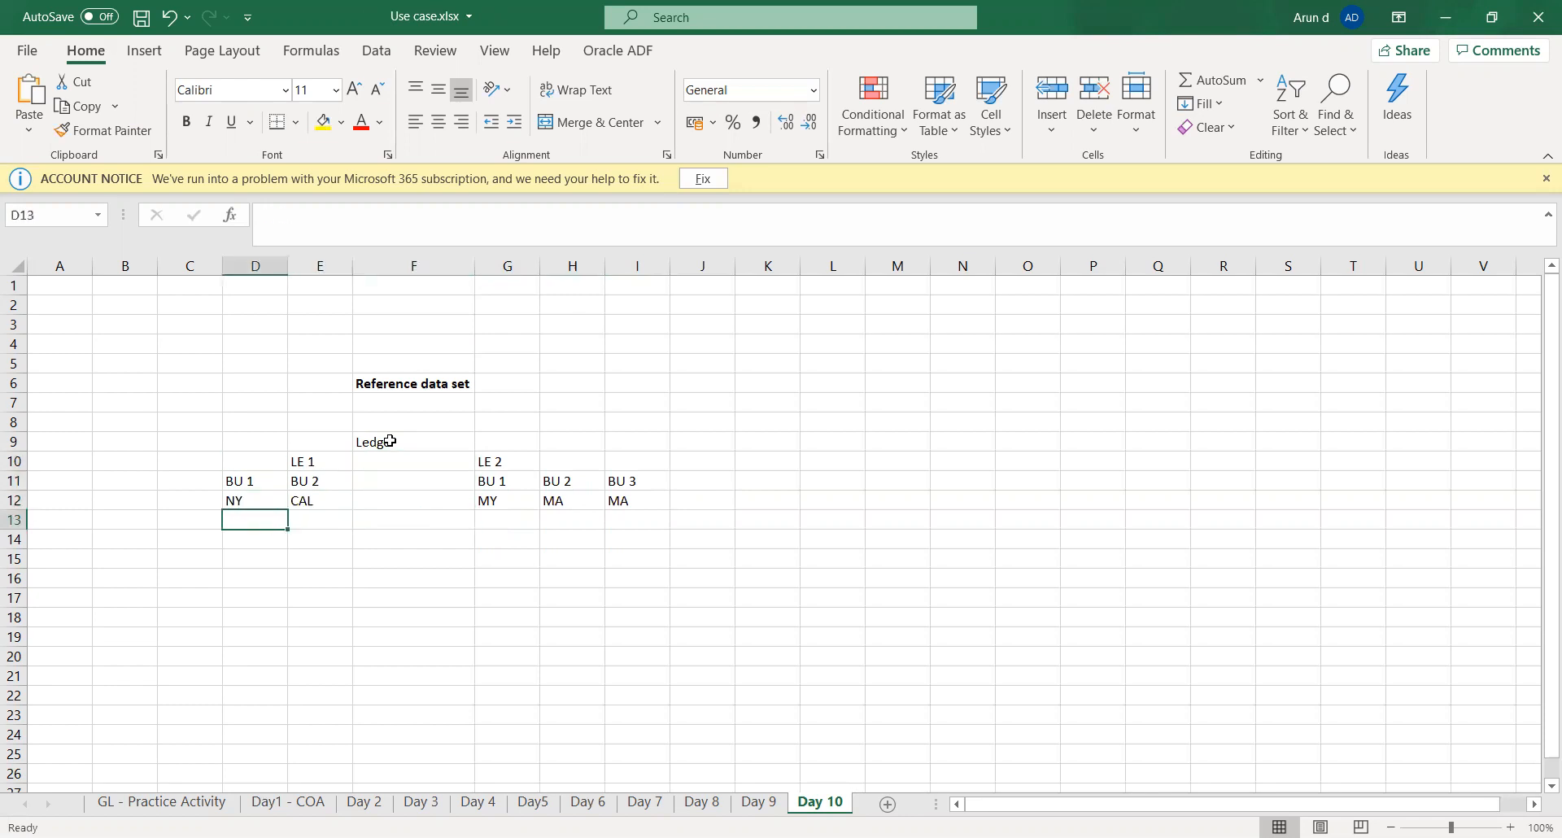
pyautogui.press('Down')
pyautogui.press('Up')
pyautogui.press('Up')
pyautogui.press('Up')
pyautogui.press('Up')
pyautogui.press('Up')
pyautogui.press('Up')
pyautogui.press('Up')
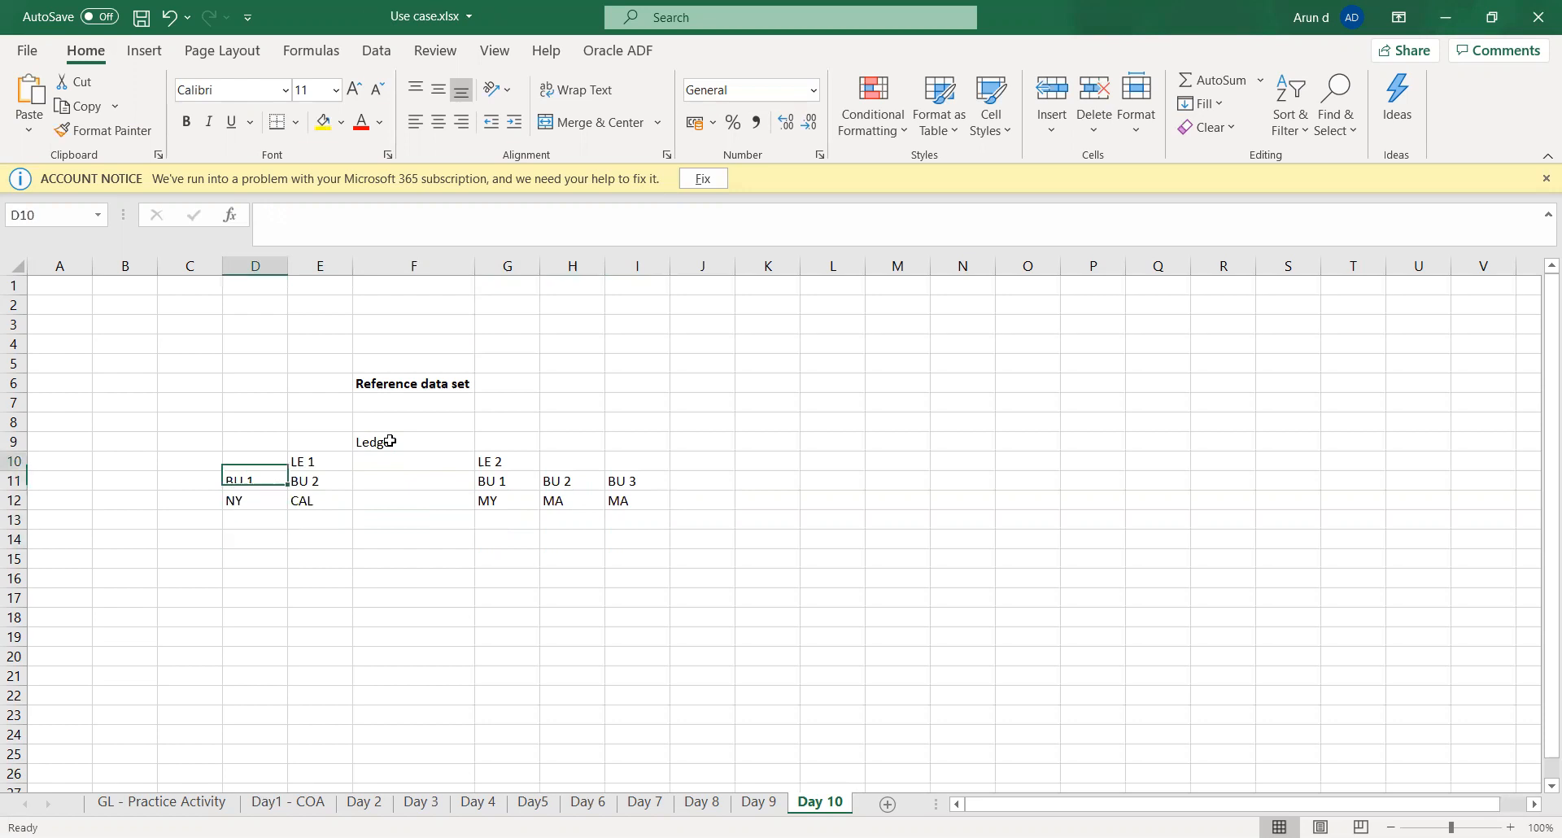
pyautogui.press('Right')
pyautogui.press('Right')
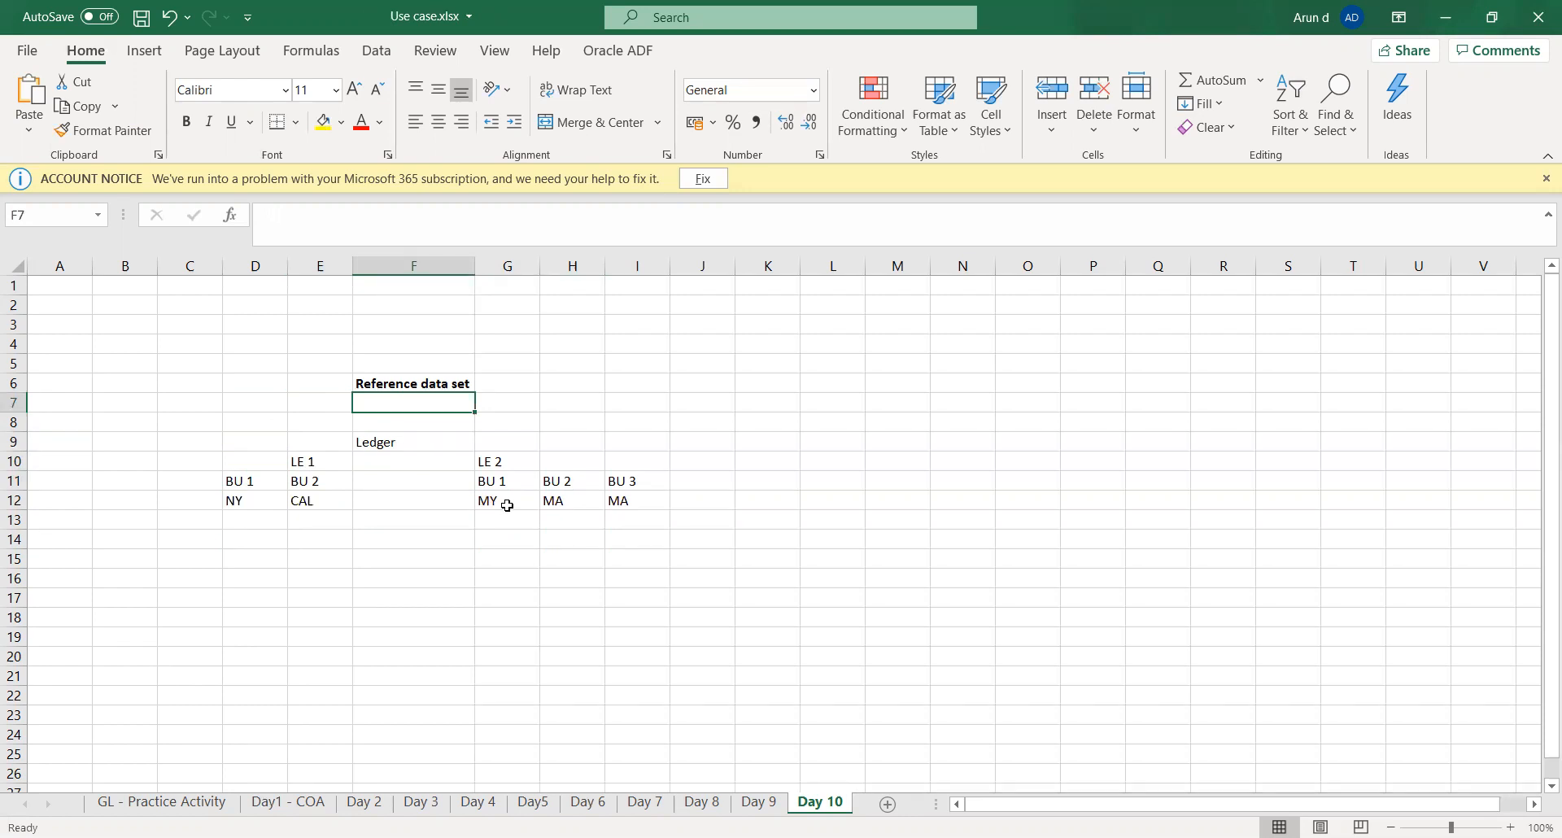
# - Enter "HW RDS" in F7 beneath the Reference data set heading
pyautogui.write('H')
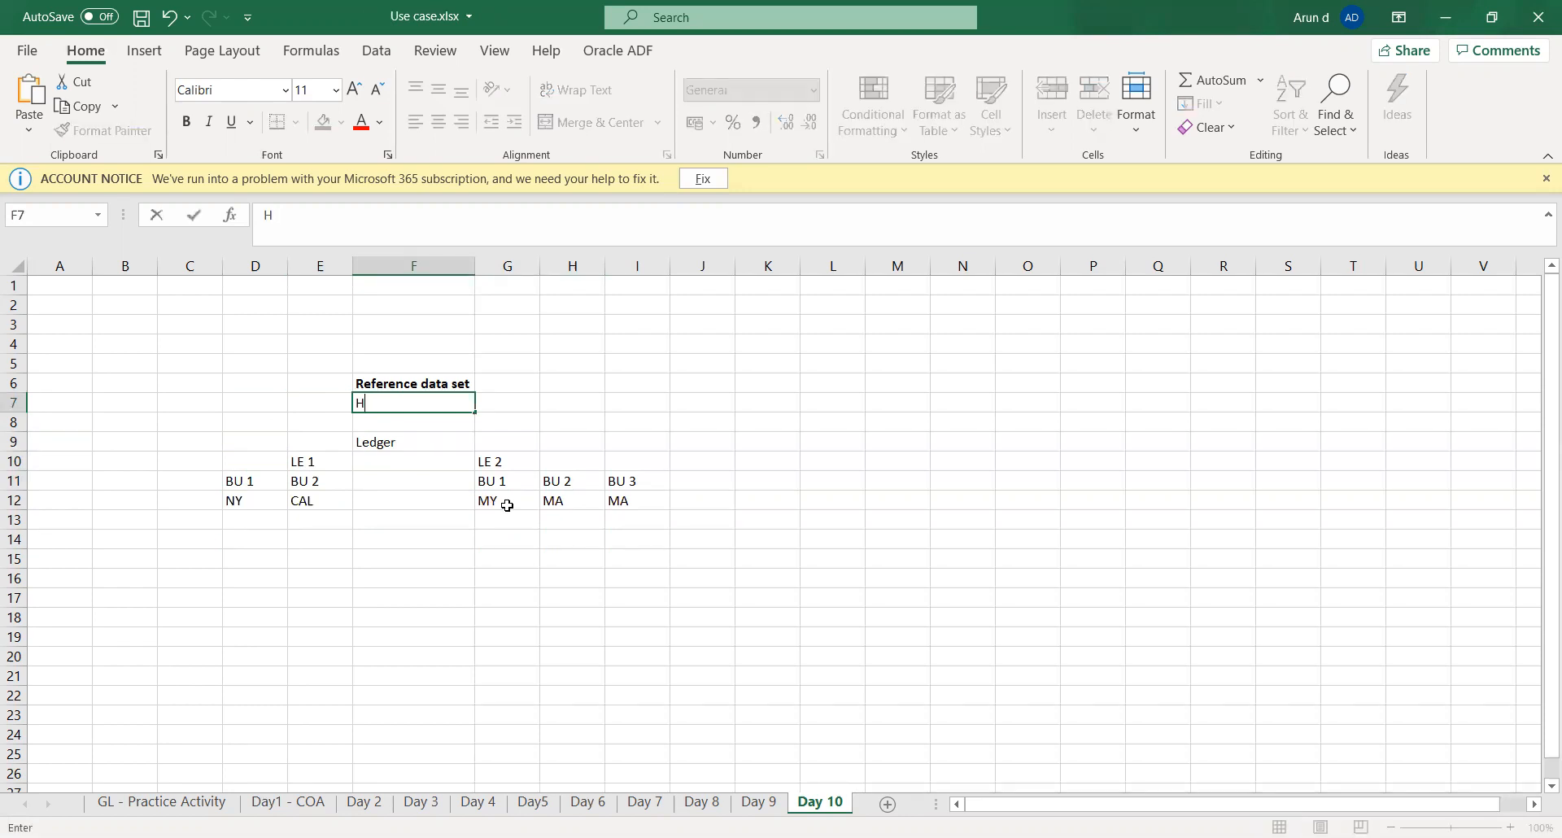
pyautogui.write('W RDS')
pyautogui.press('Tab')
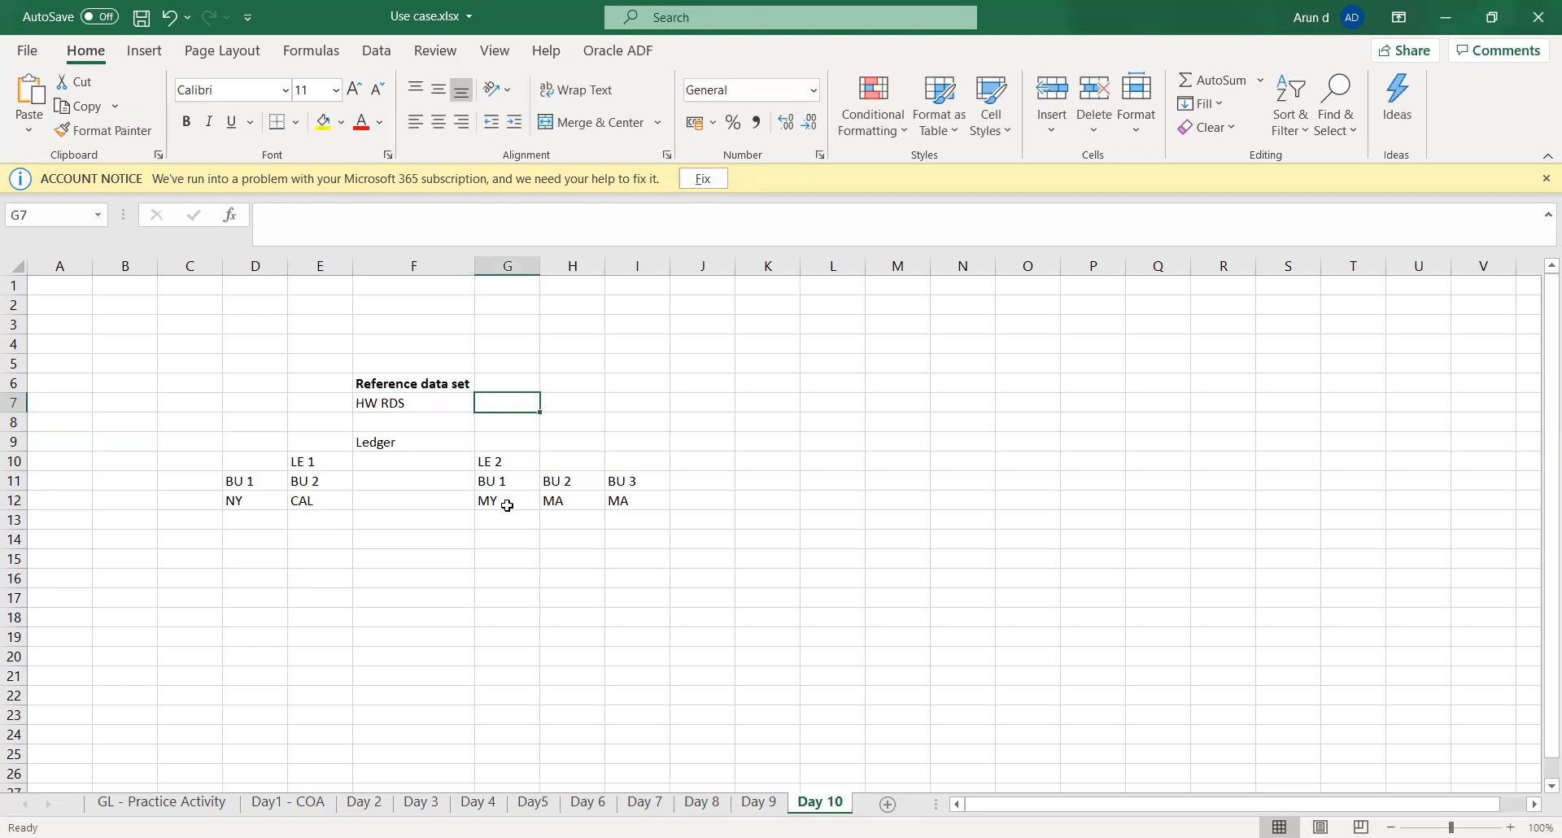
# - Examine the business units under LE 1 and LE 2 in relation to the HW RDS reference data set
pyautogui.press('Down')
pyautogui.press('Down')
pyautogui.press('Down')
pyautogui.press('Down')
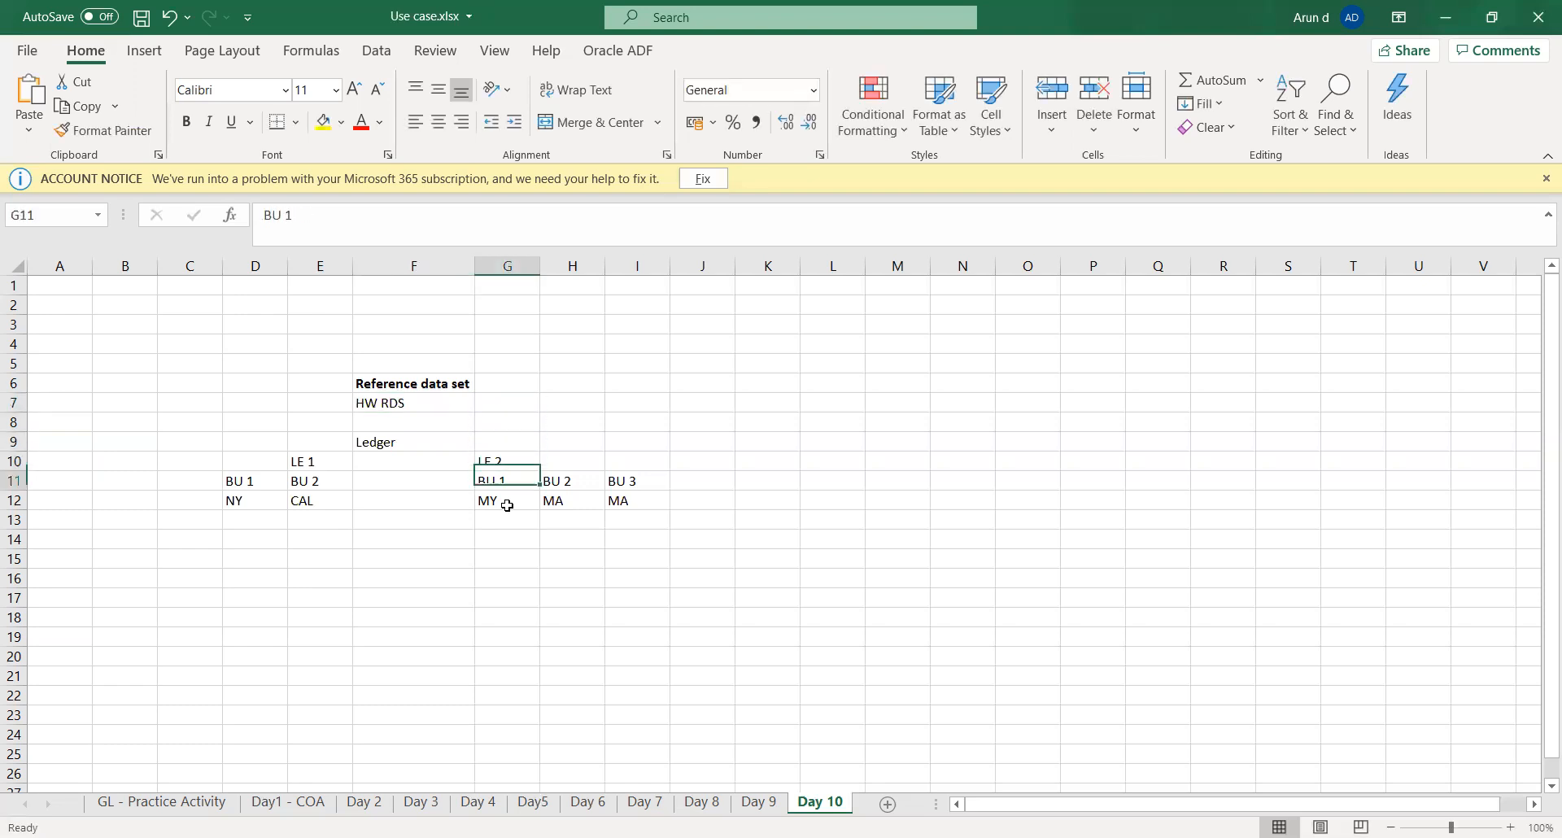
pyautogui.press('Left')
pyautogui.press('Left')
pyautogui.press('Left')
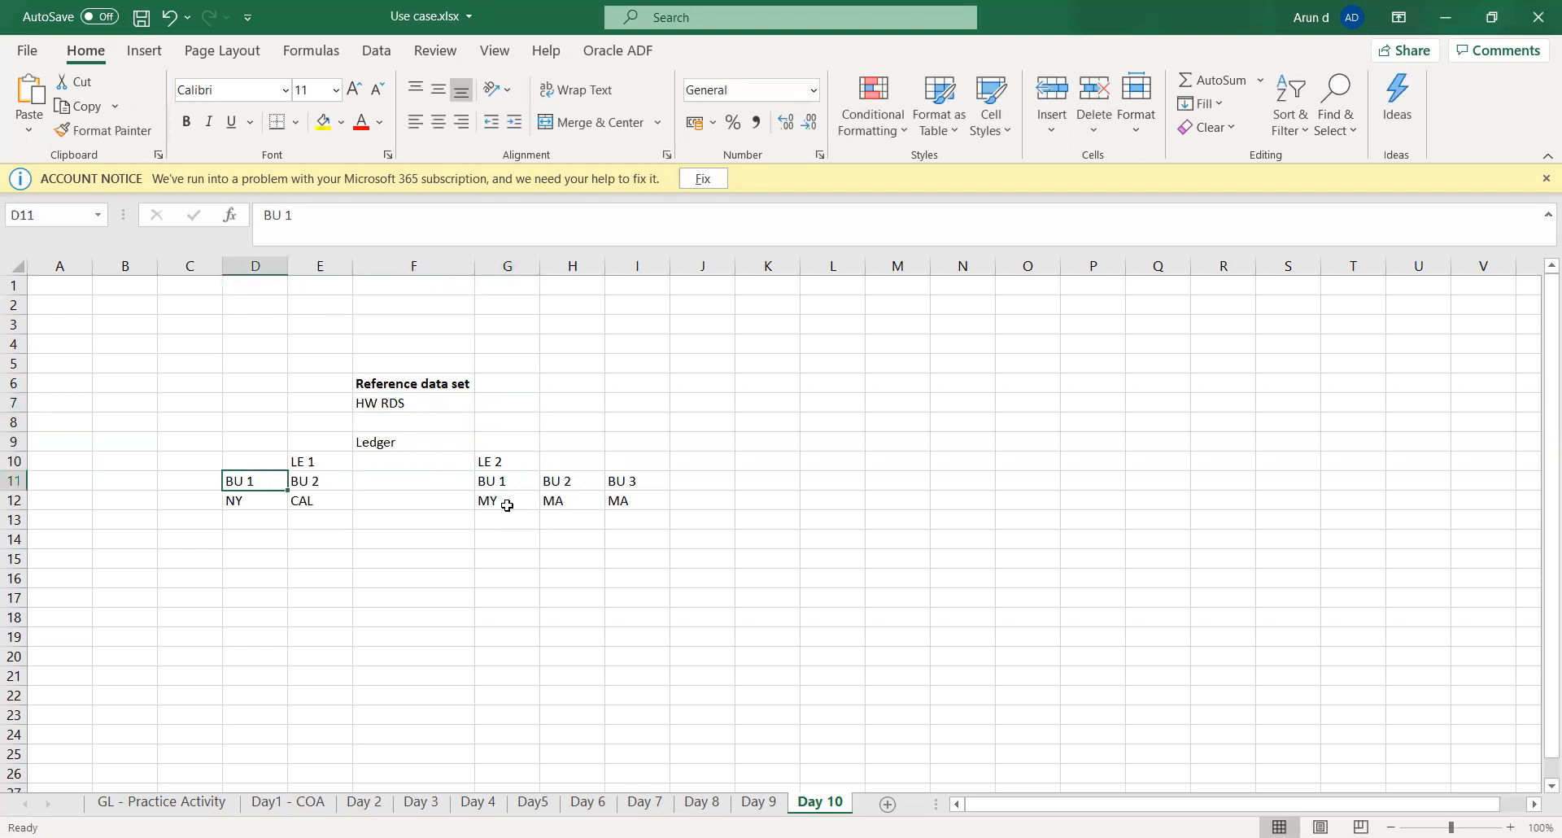
pyautogui.press('Right')
pyautogui.press('Right')
pyautogui.press('Right')
pyautogui.press('Right')
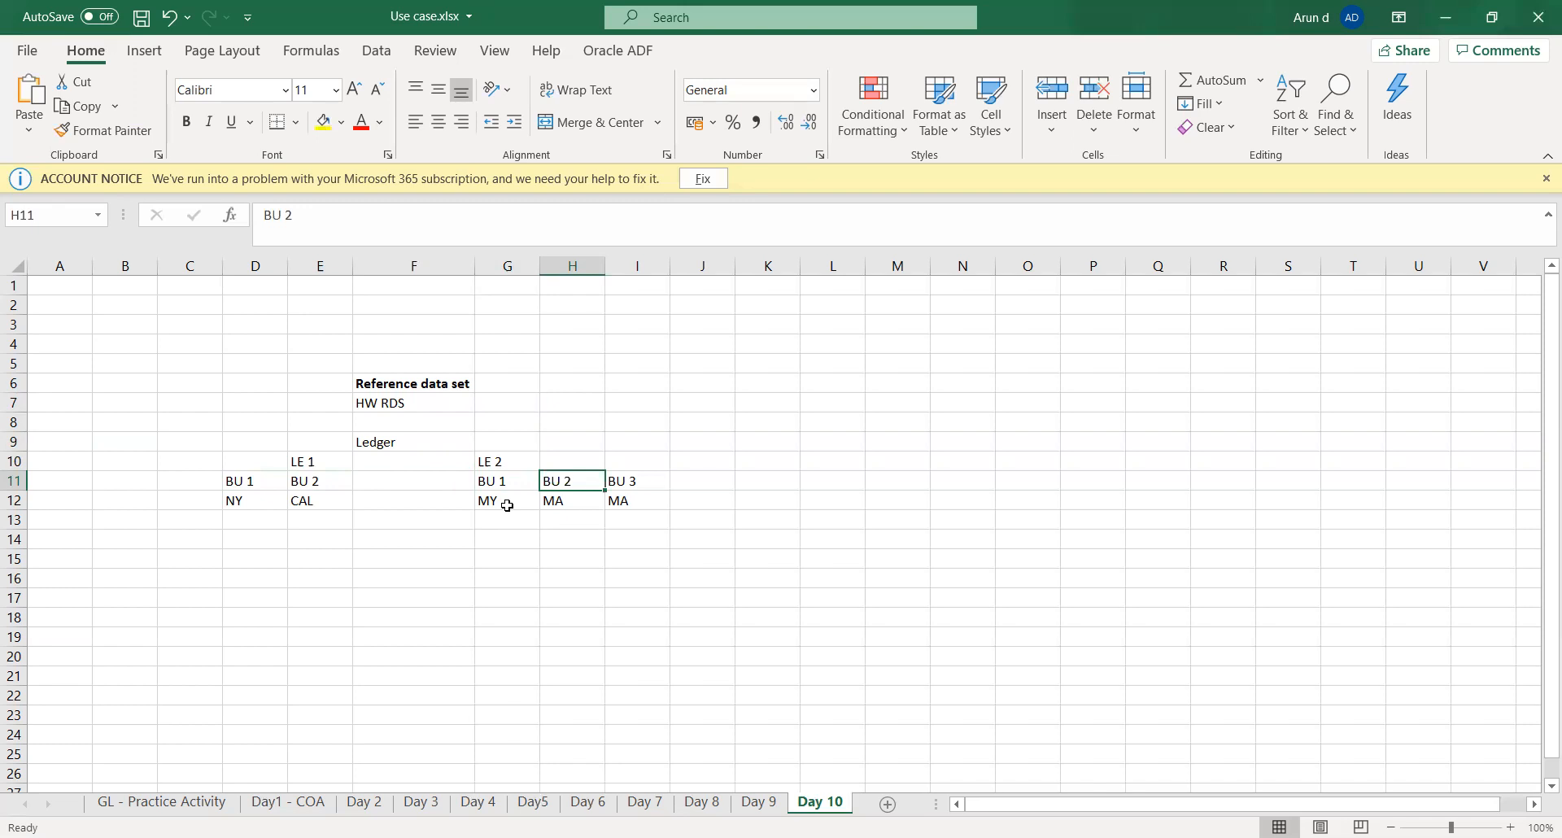
pyautogui.press('Left')
pyautogui.press('Left')
pyautogui.press('Up')
pyautogui.press('Up')
pyautogui.press('Up')
pyautogui.press('Up')
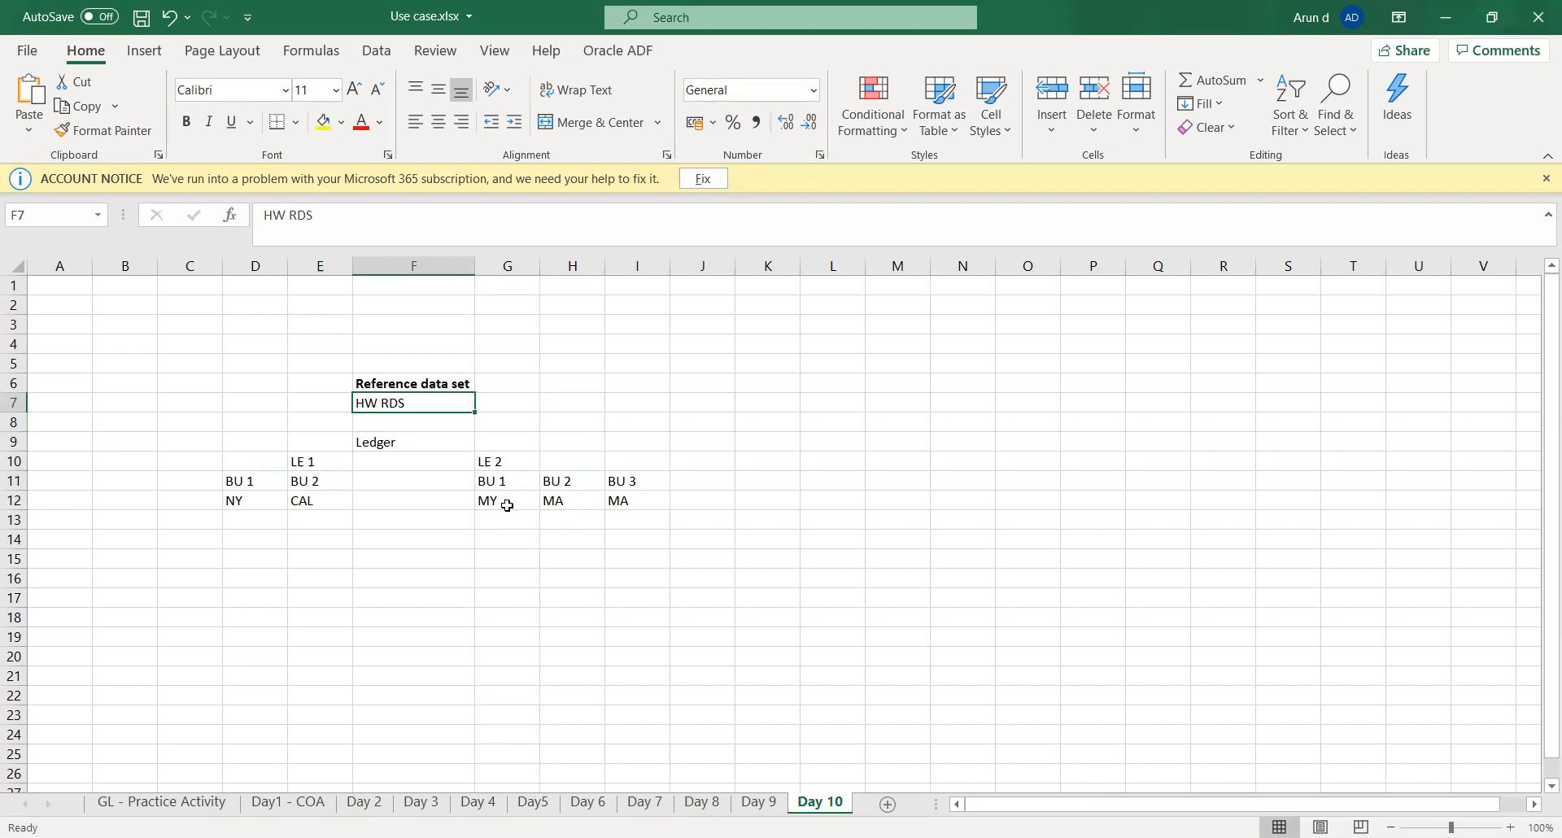
pyautogui.press('Down')
pyautogui.press('Down')
pyautogui.press('Down')
pyautogui.press('Down')
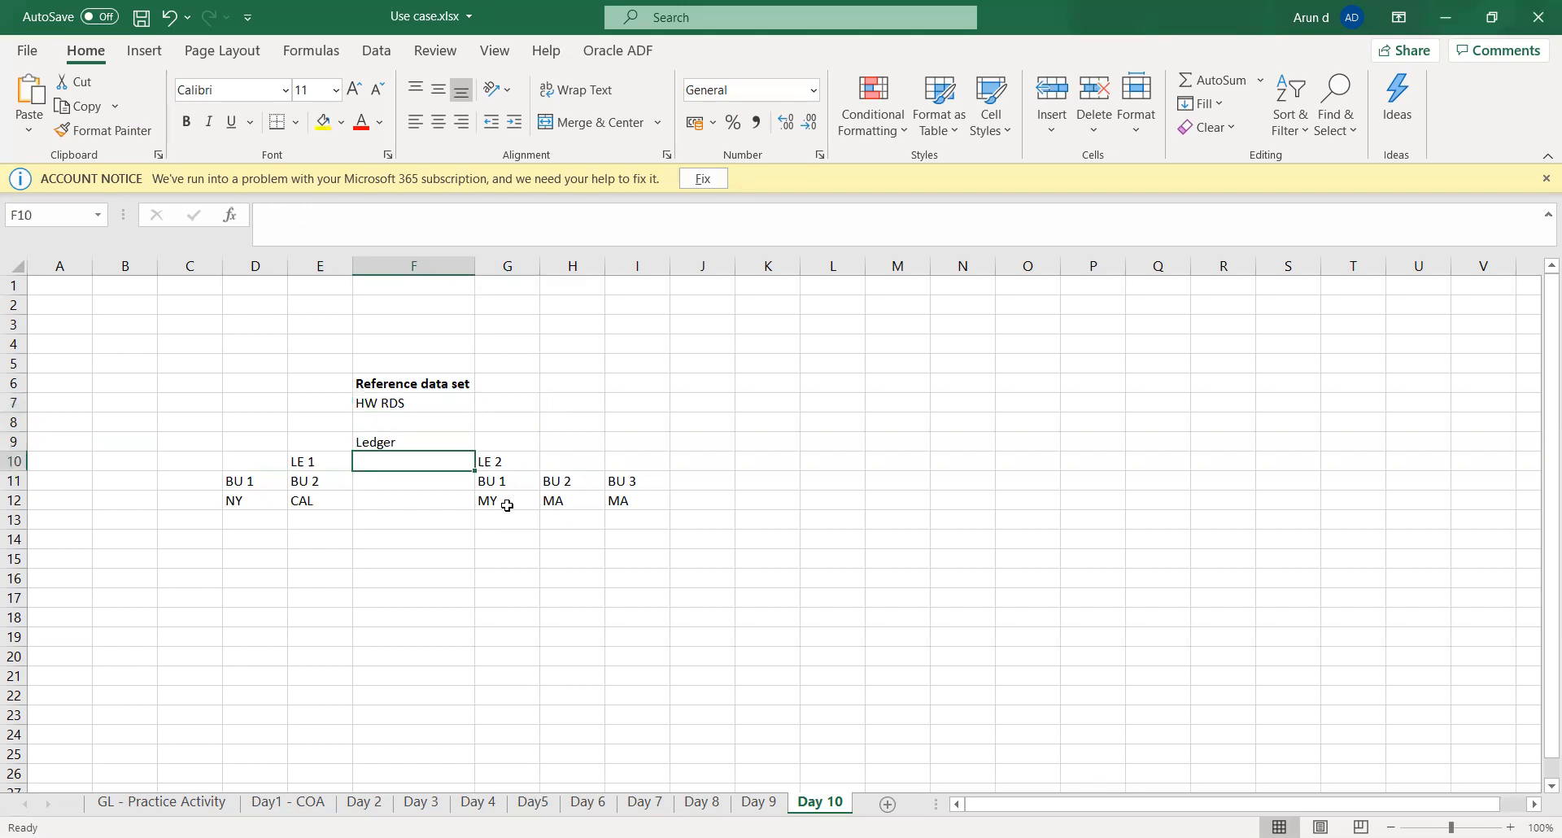
pyautogui.press('Left')
pyautogui.press('Right')
pyautogui.press('Right')
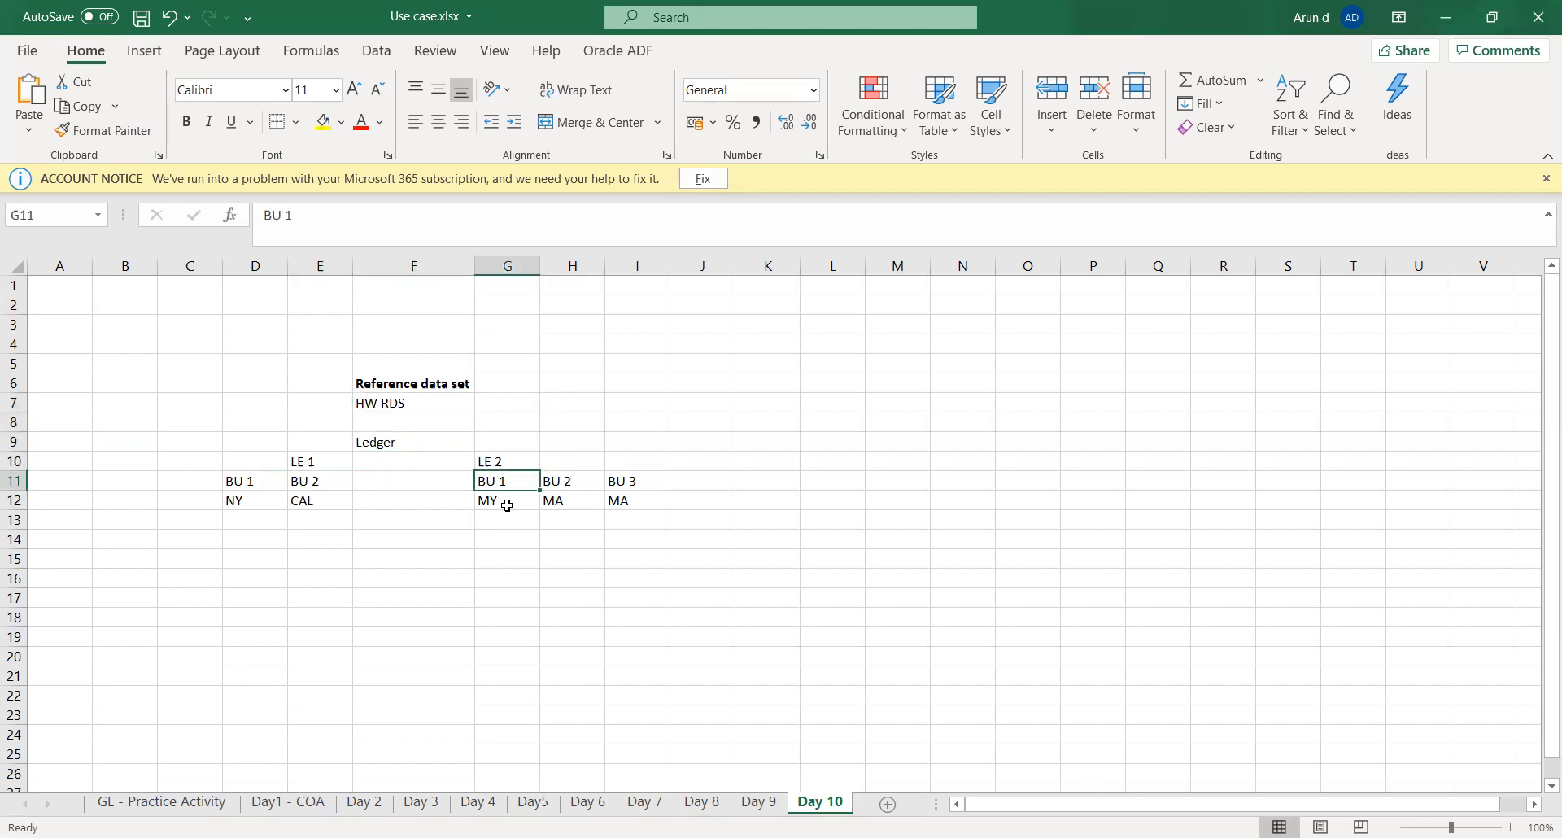
# - Enter "Transaction type" in G14, two rows beneath LE 2's first location
pyautogui.press('Right')
pyautogui.press('Right')
pyautogui.press('Right')
pyautogui.press('Down')
pyautogui.press('Down')
pyautogui.press('Down')
pyautogui.press('Left')
pyautogui.press('Left')
pyautogui.press('Left')
pyautogui.press('Left')
pyautogui.press('Right')
pyautogui.write('Tr')
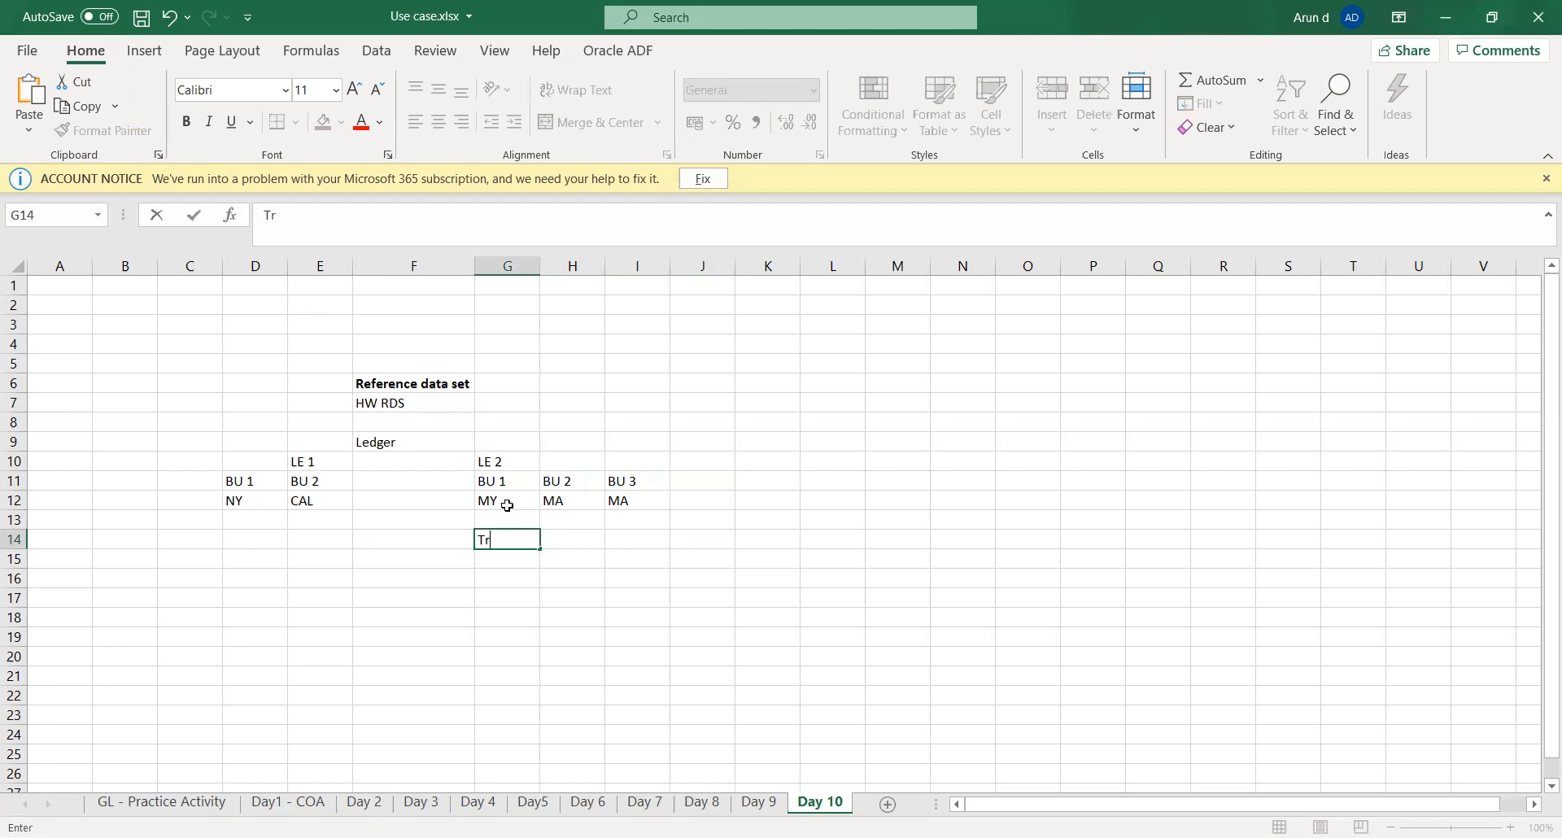
pyautogui.write('ansaction type')
pyautogui.press('Tab')
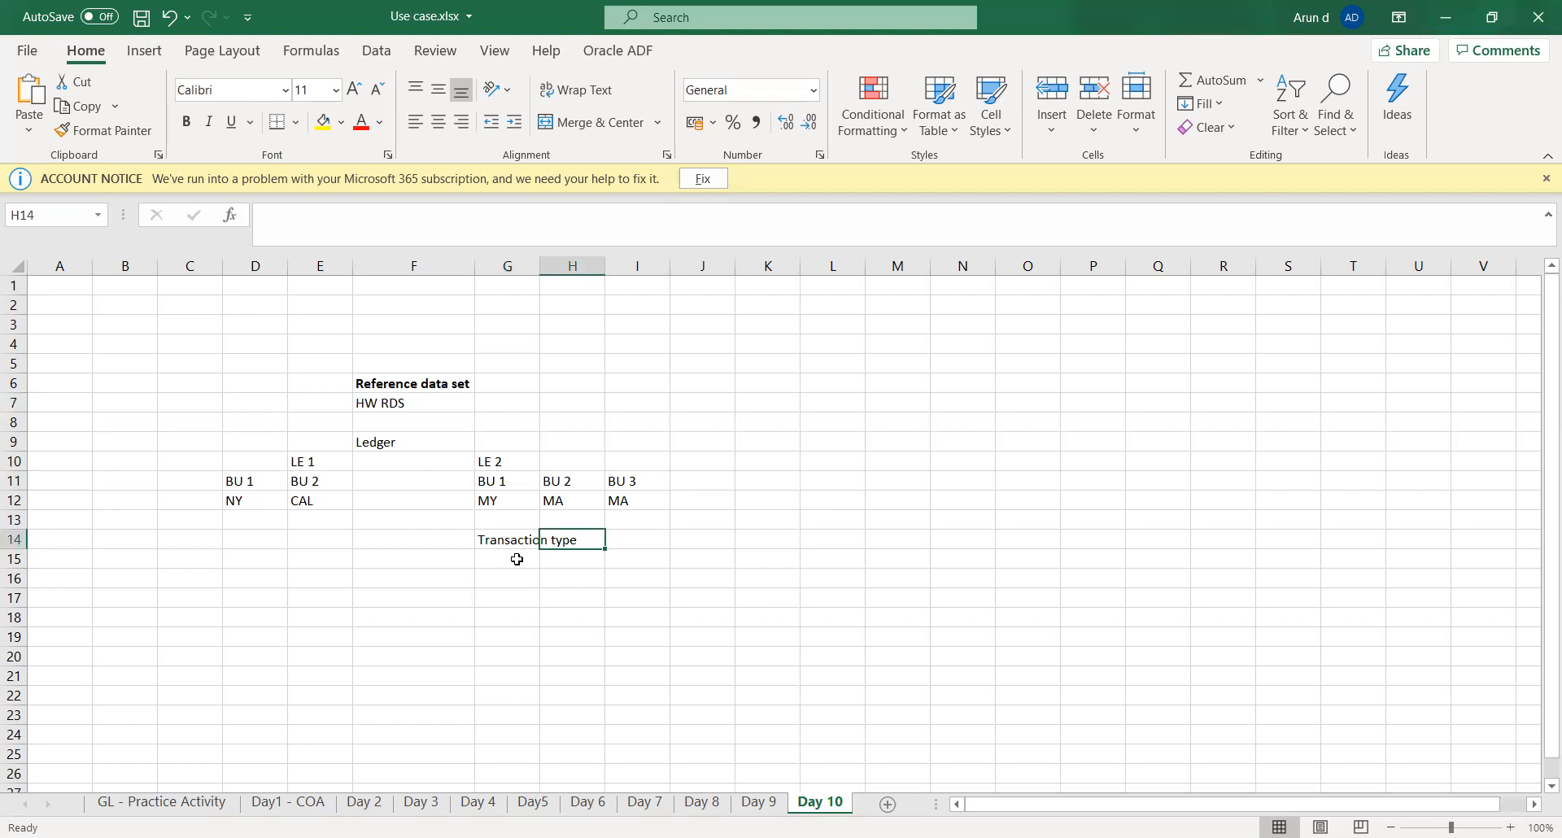
# - Enter "Payment terms" in J9, on the same row as the Ledger label
pyautogui.press('Up')
pyautogui.press('Up')
pyautogui.press('Up')
pyautogui.press('Up')
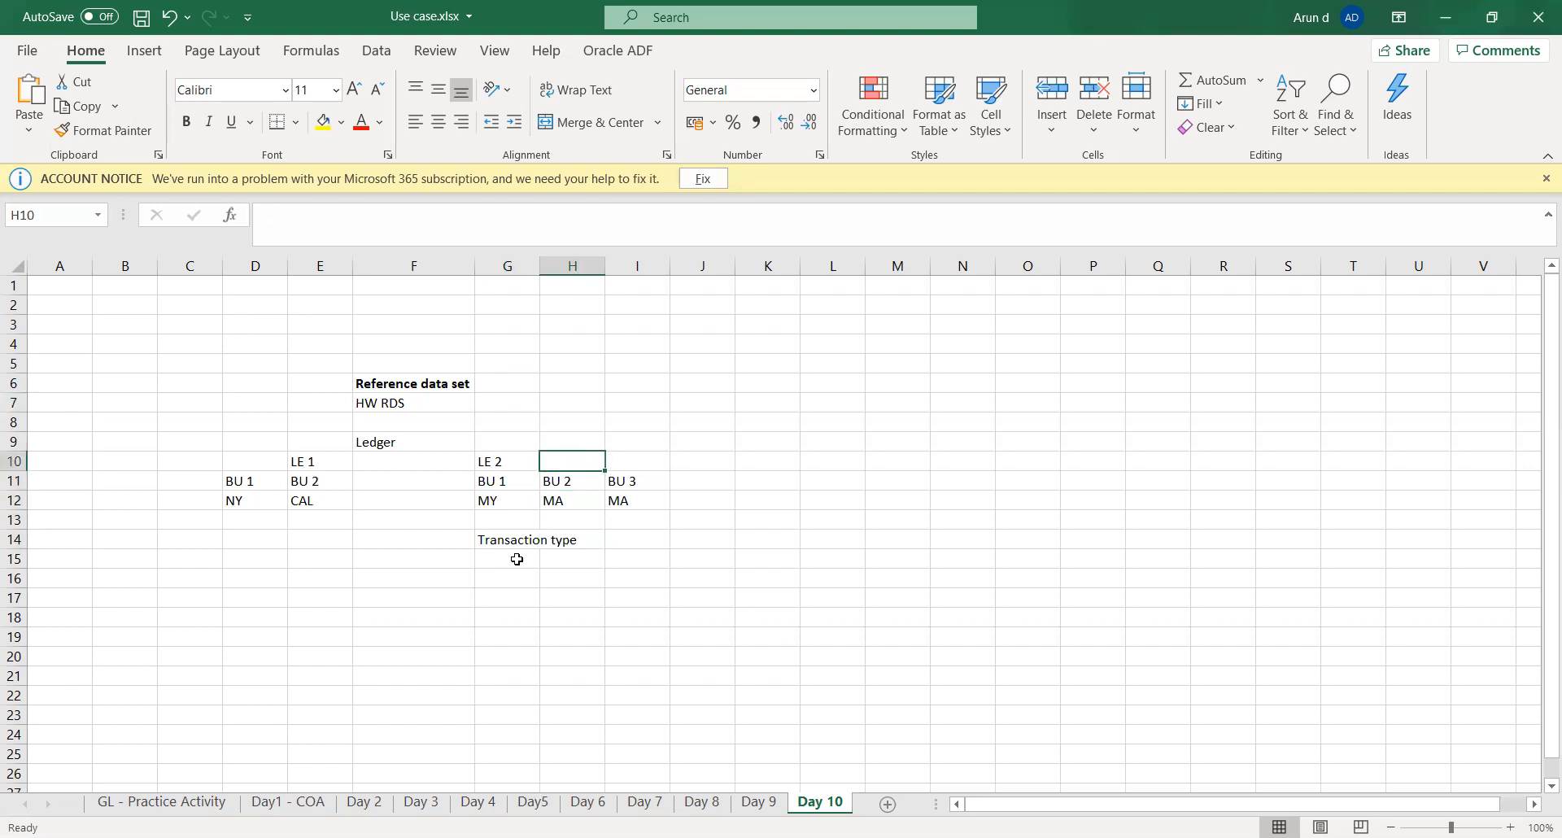
pyautogui.press('Up')
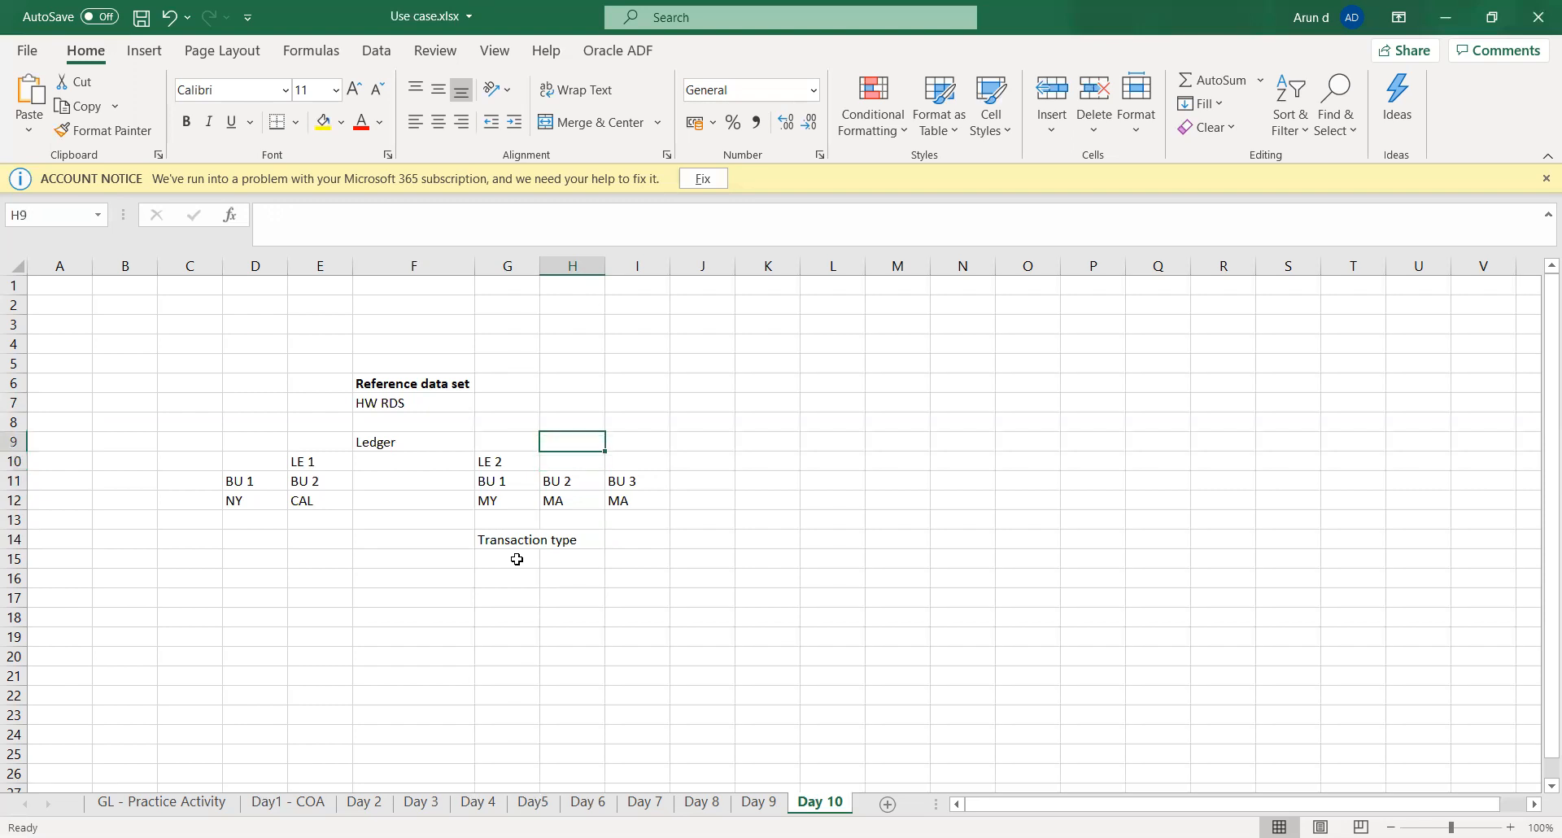
pyautogui.press('Left')
pyautogui.press('Left')
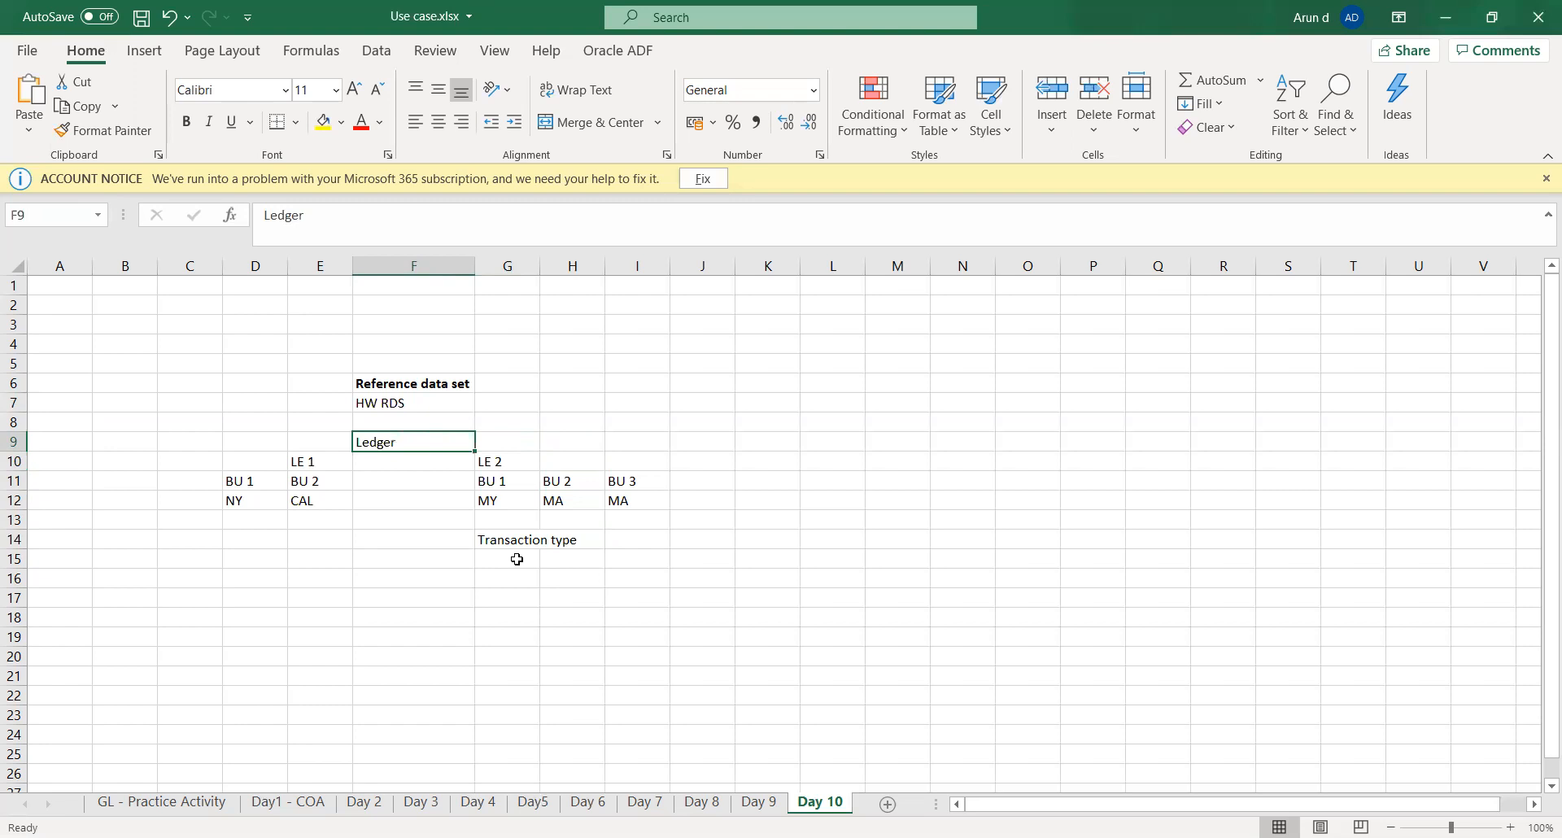
pyautogui.press('Right')
pyautogui.press('Right')
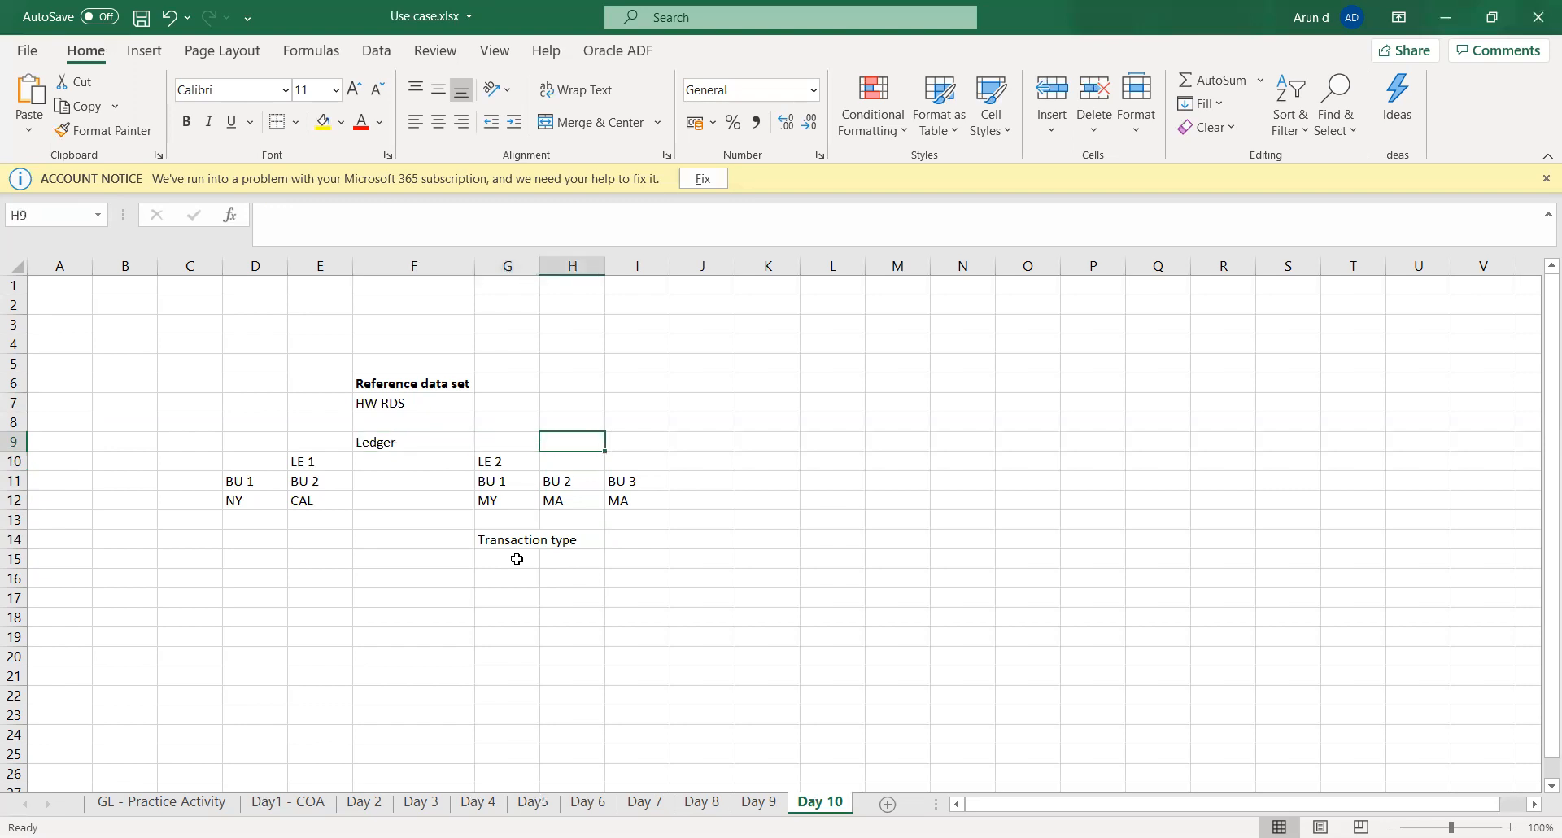
pyautogui.press('Right')
pyautogui.press('Right')
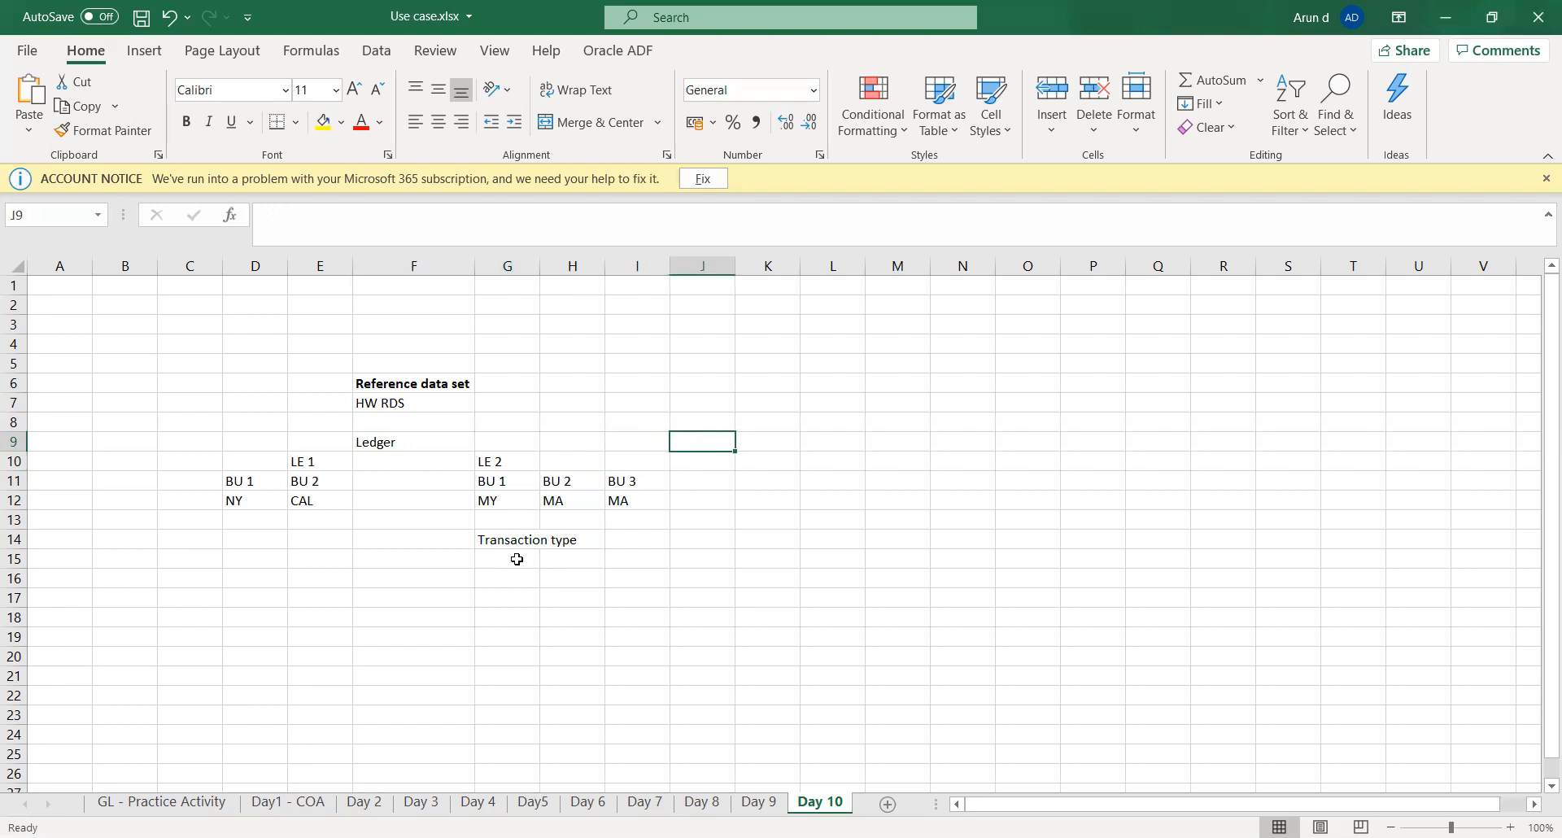
pyautogui.write('Pay')
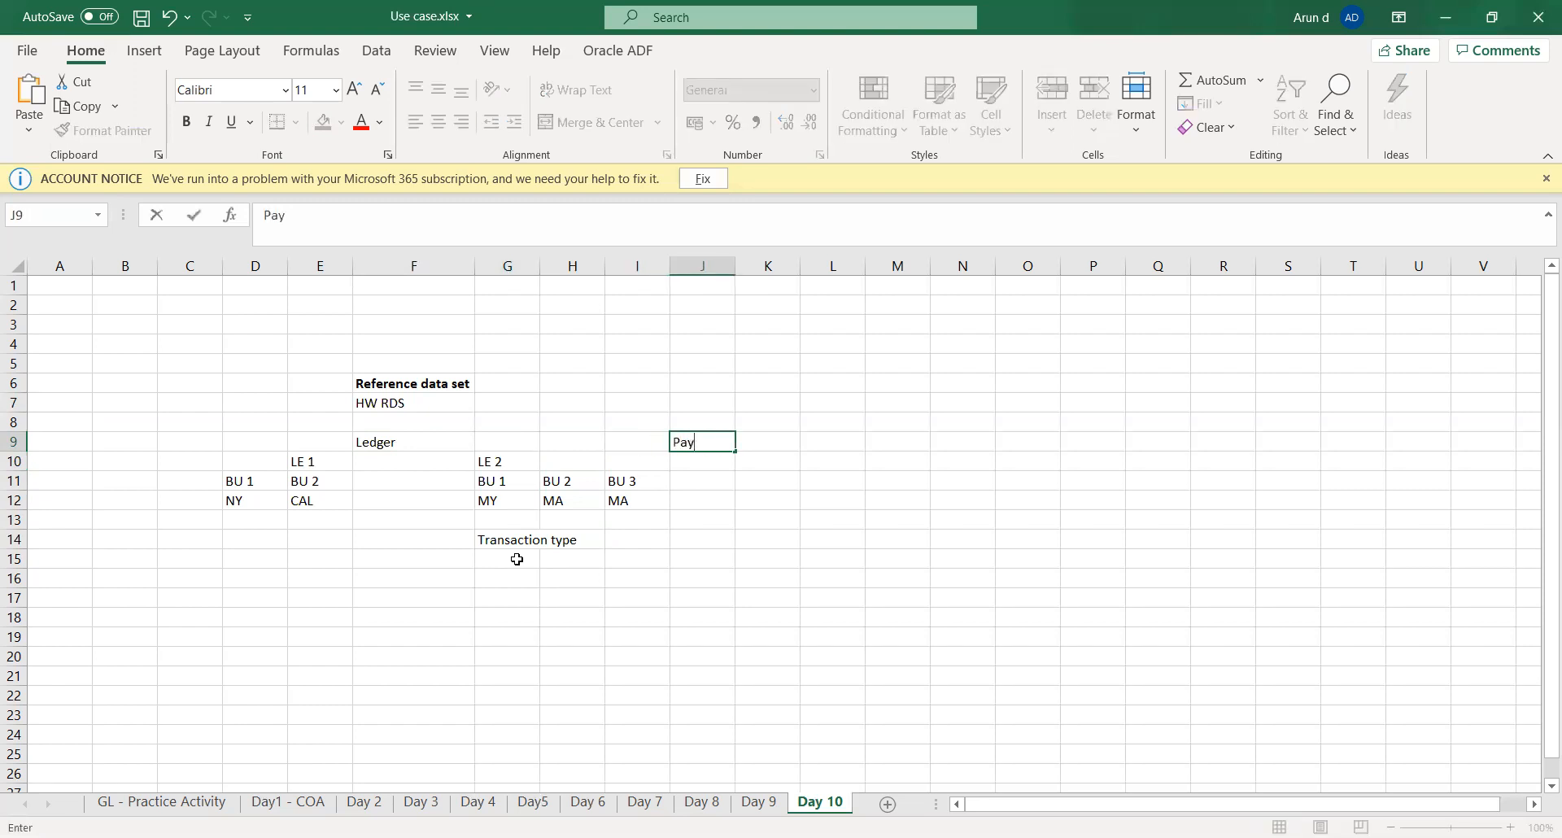
pyautogui.write('ment terms')
pyautogui.press('Tab')
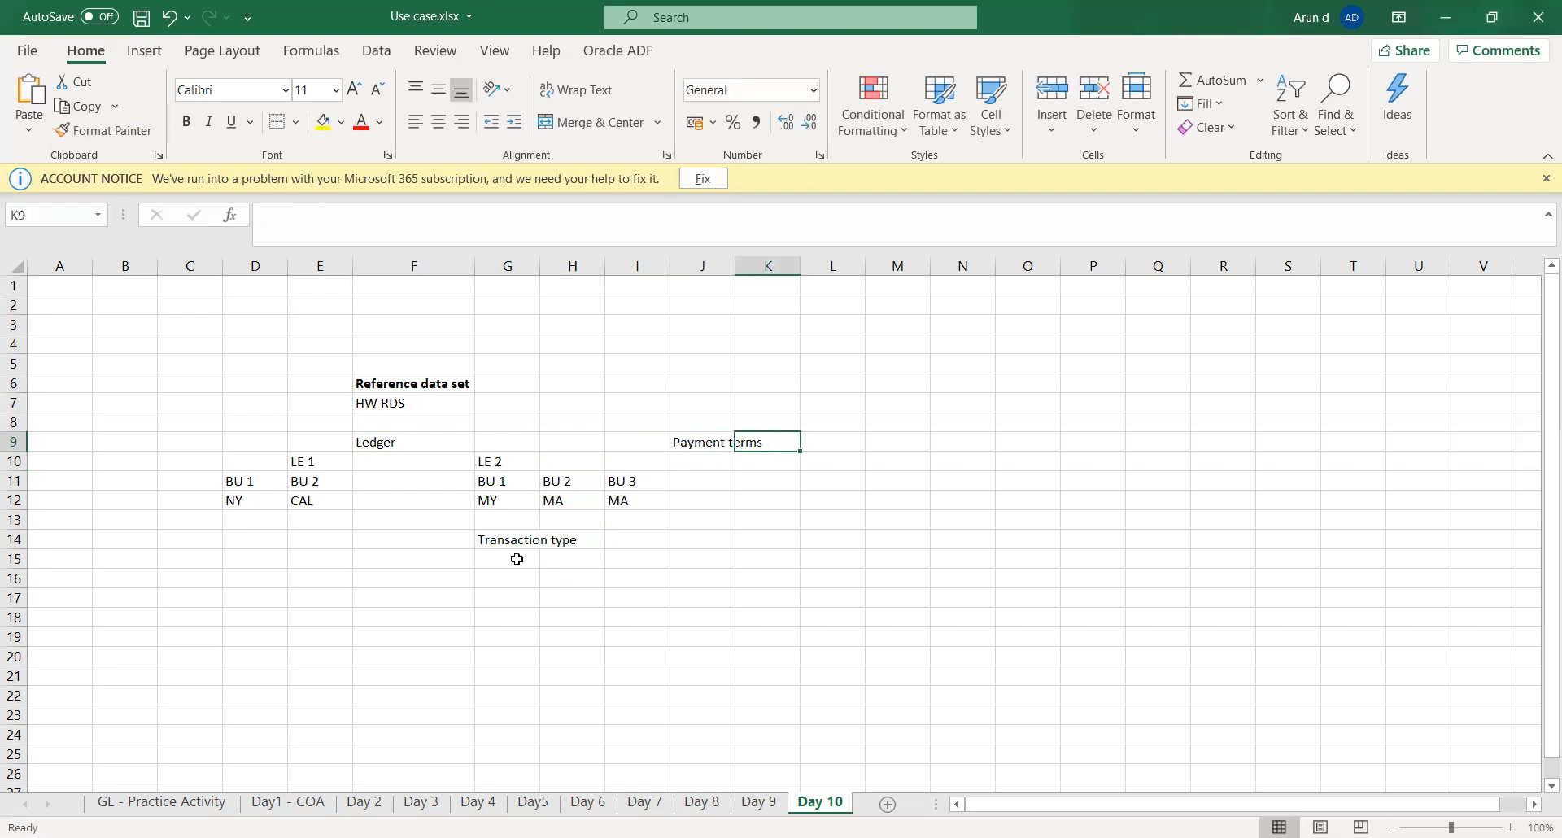
# - Review the Payment terms entry against LE 2's BU 3 and the HW RDS reference data set
pyautogui.press('Left')
pyautogui.press('Down')
pyautogui.press('Down')
pyautogui.press('Down')
pyautogui.press('Up')
pyautogui.press('Left')
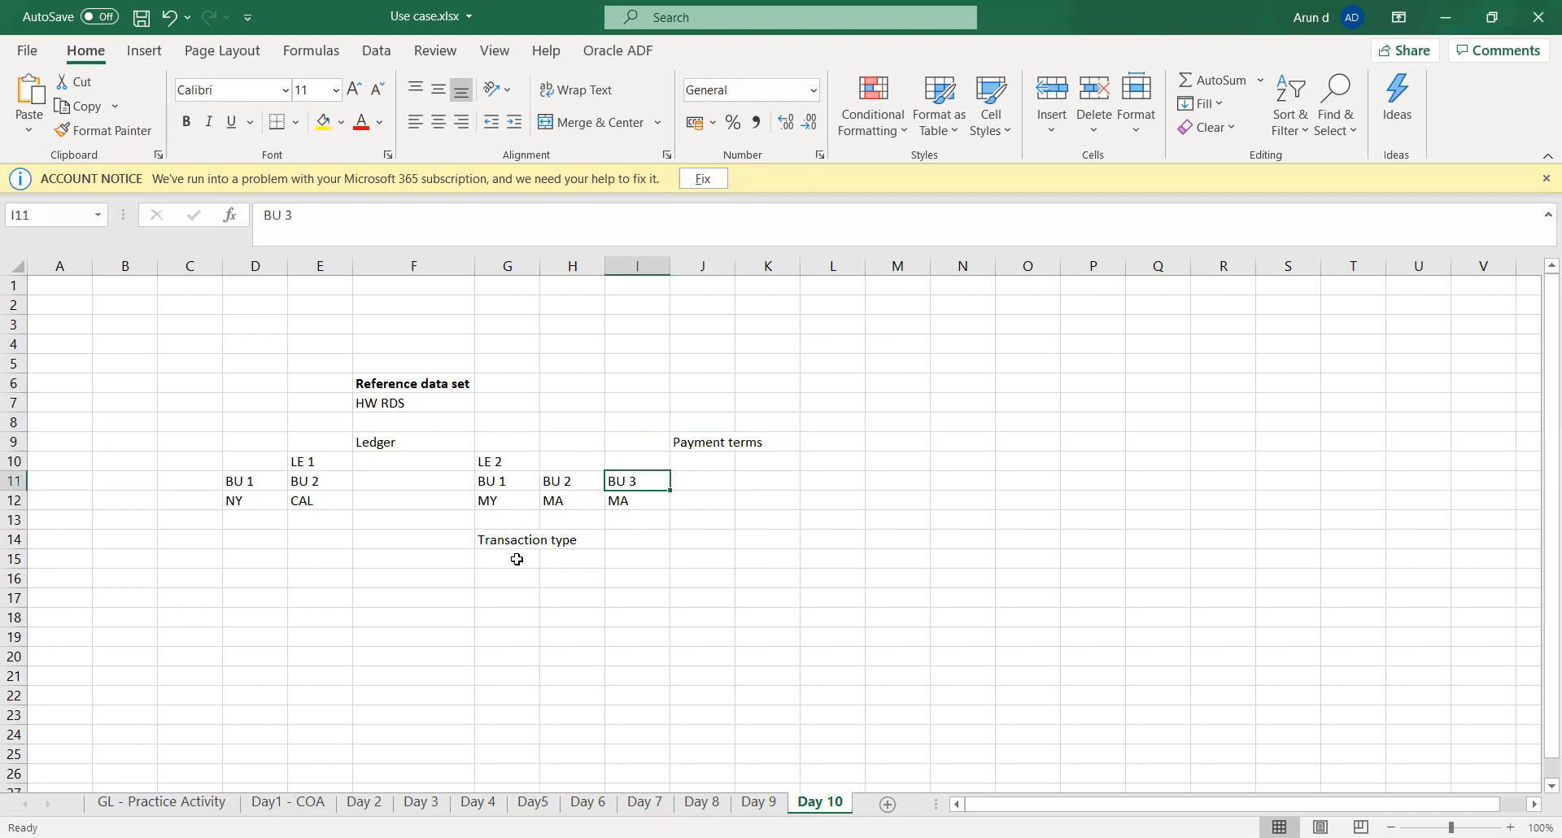
pyautogui.press('Right')
pyautogui.press('Up')
pyautogui.press('Up')
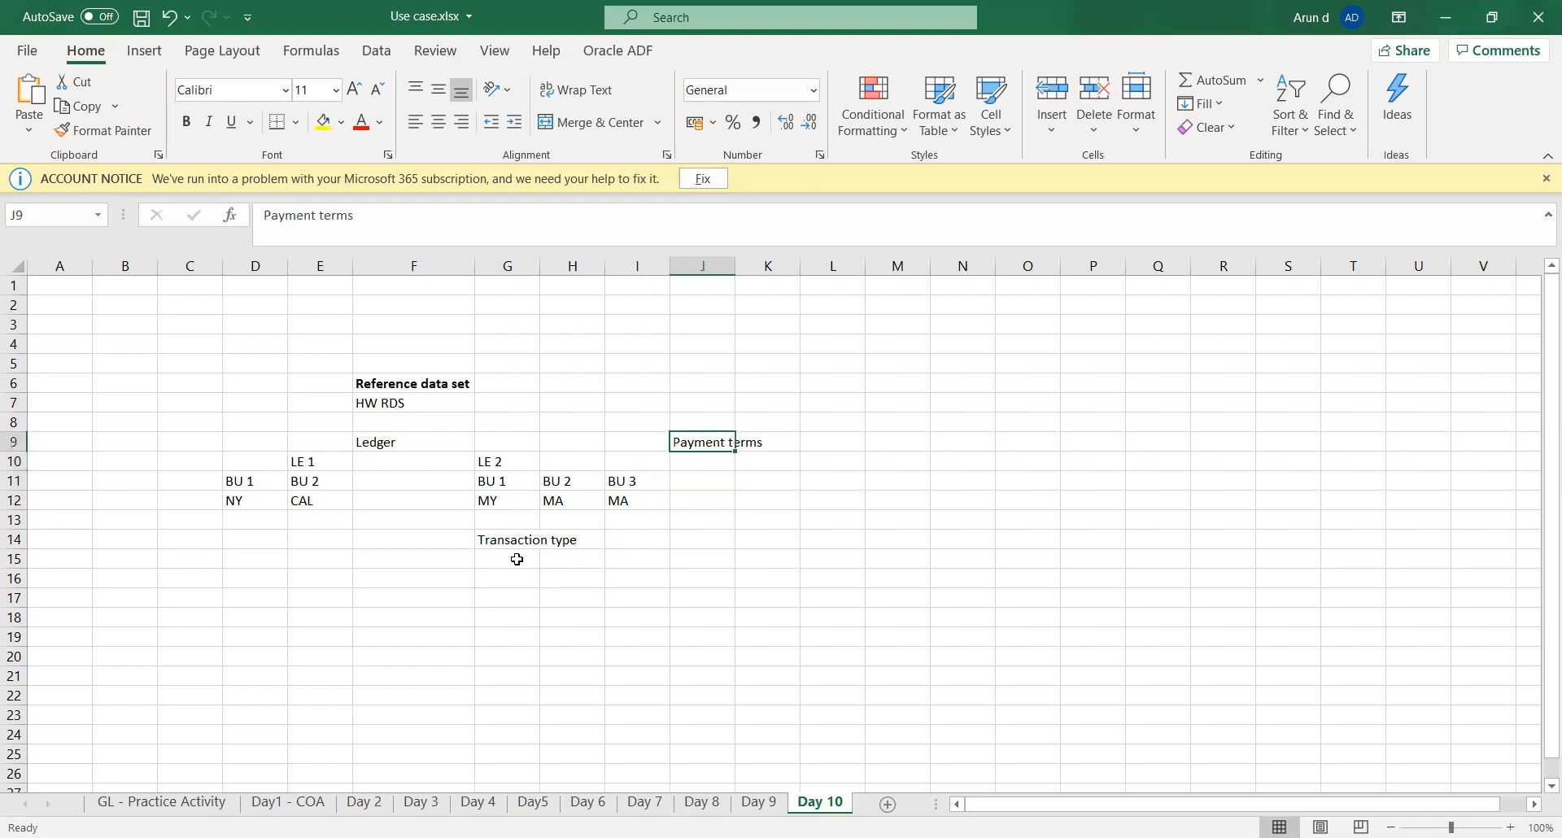
pyautogui.press('Left')
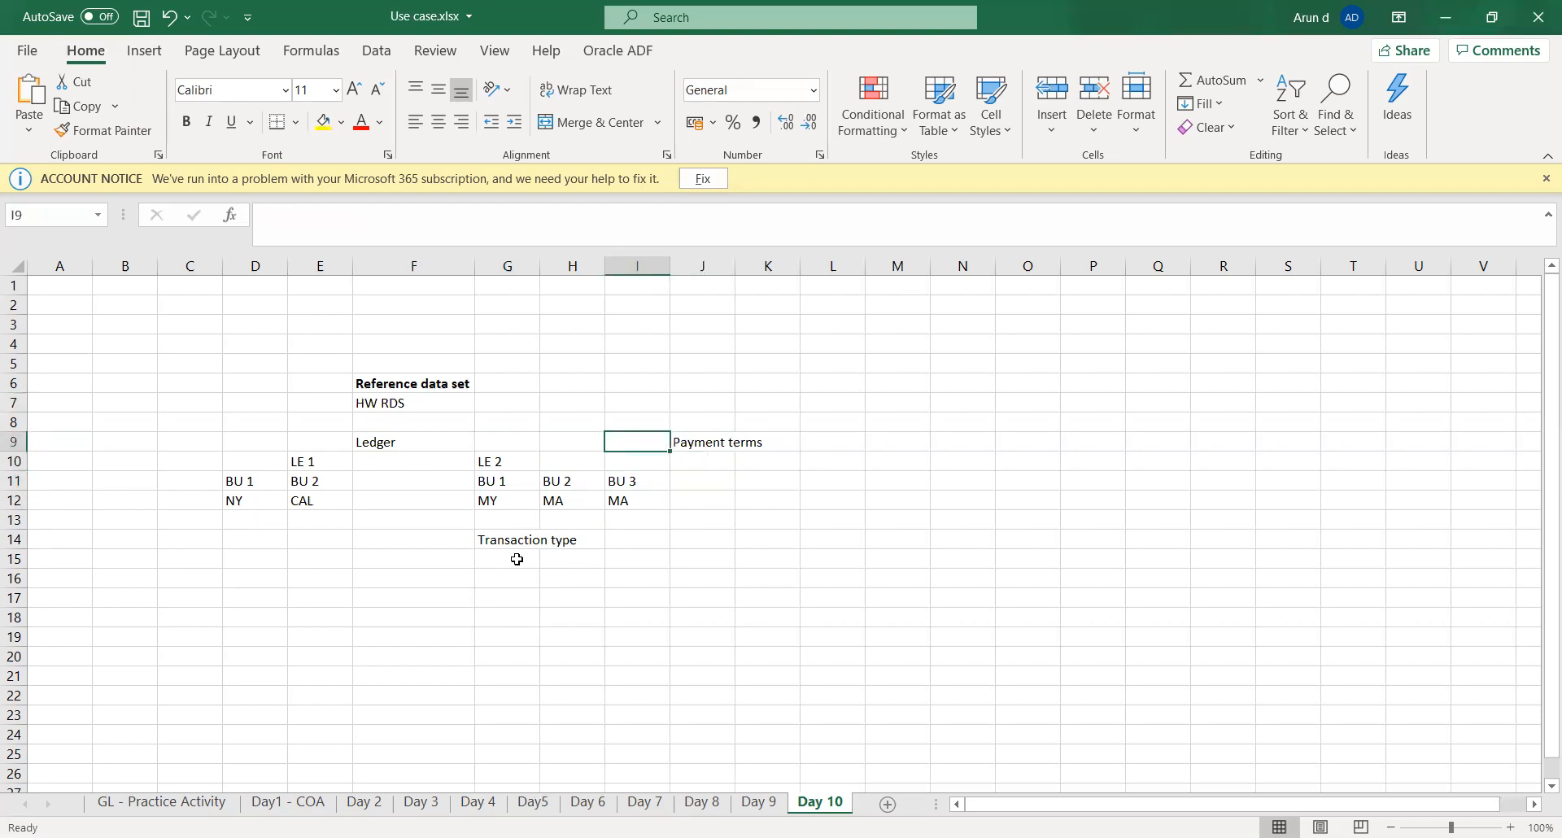
pyautogui.click(389, 401)
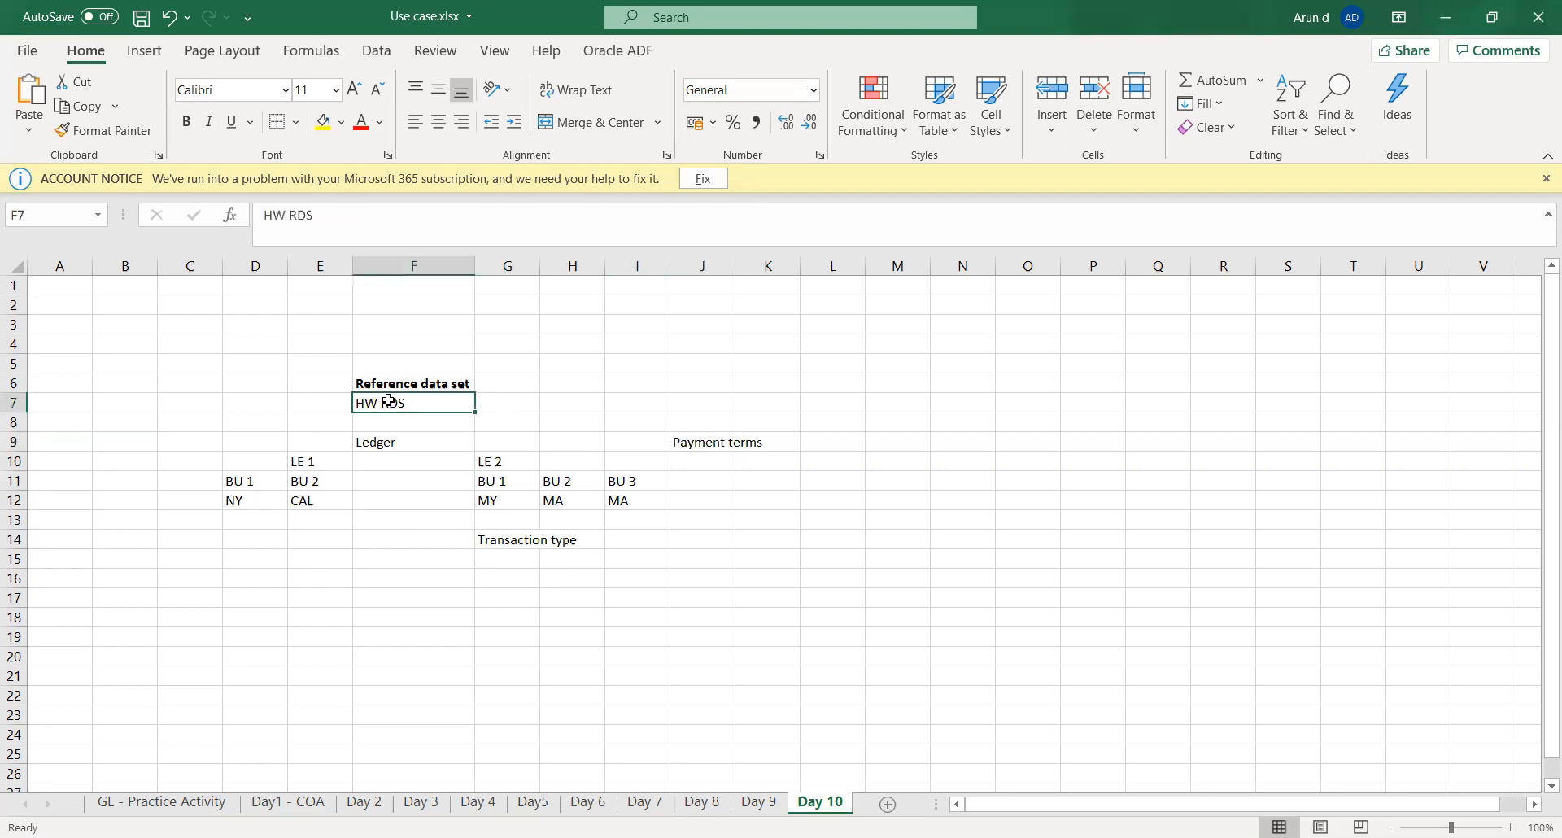
pyautogui.click(714, 449)
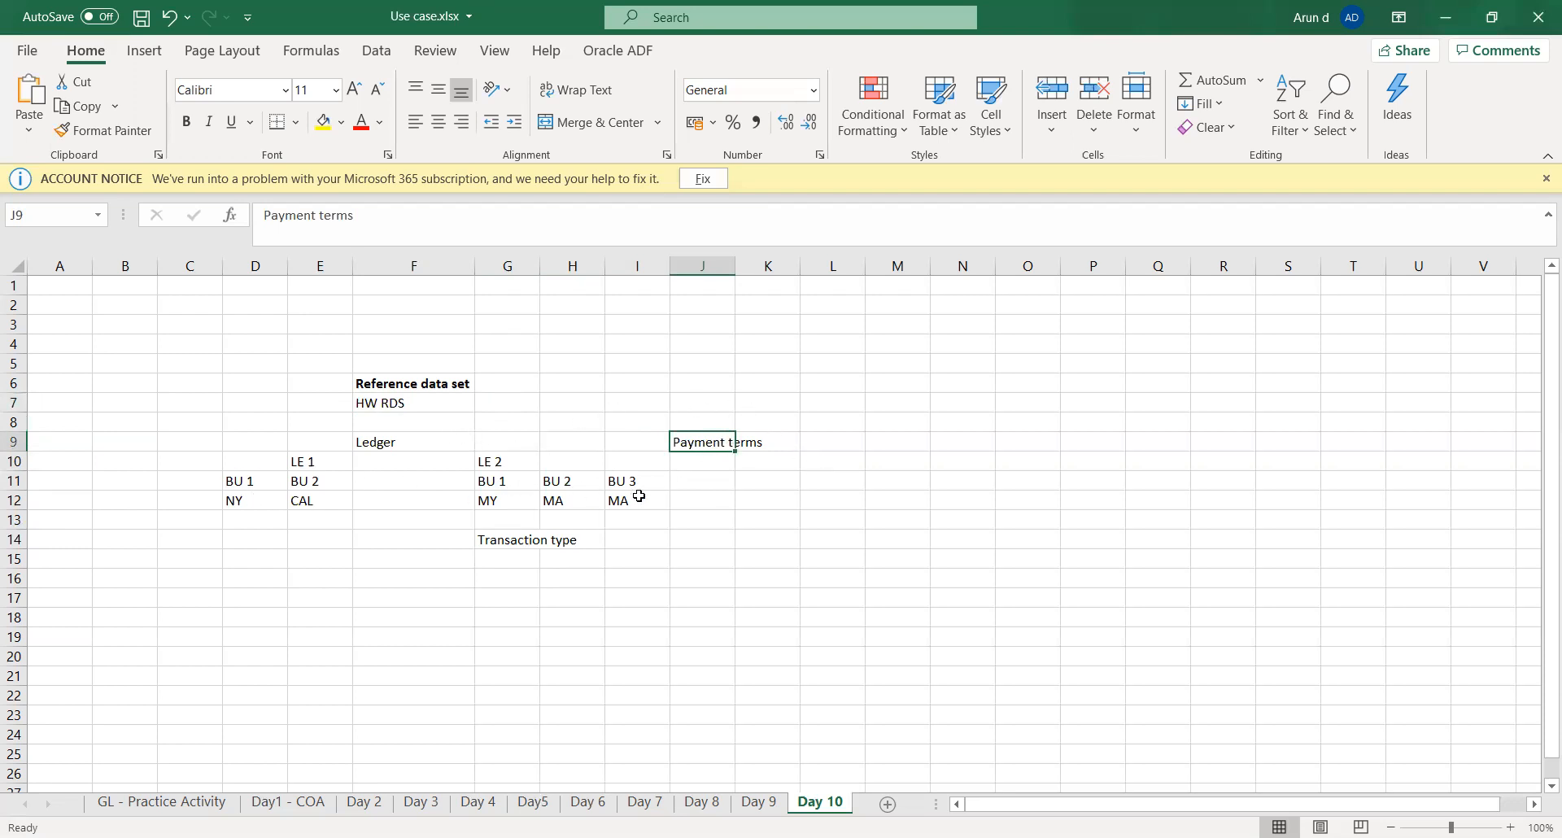
# - List "Common", "Enterprise" and "Custom" in K11 to K13 beneath the Payment terms label
pyautogui.click(707, 486)
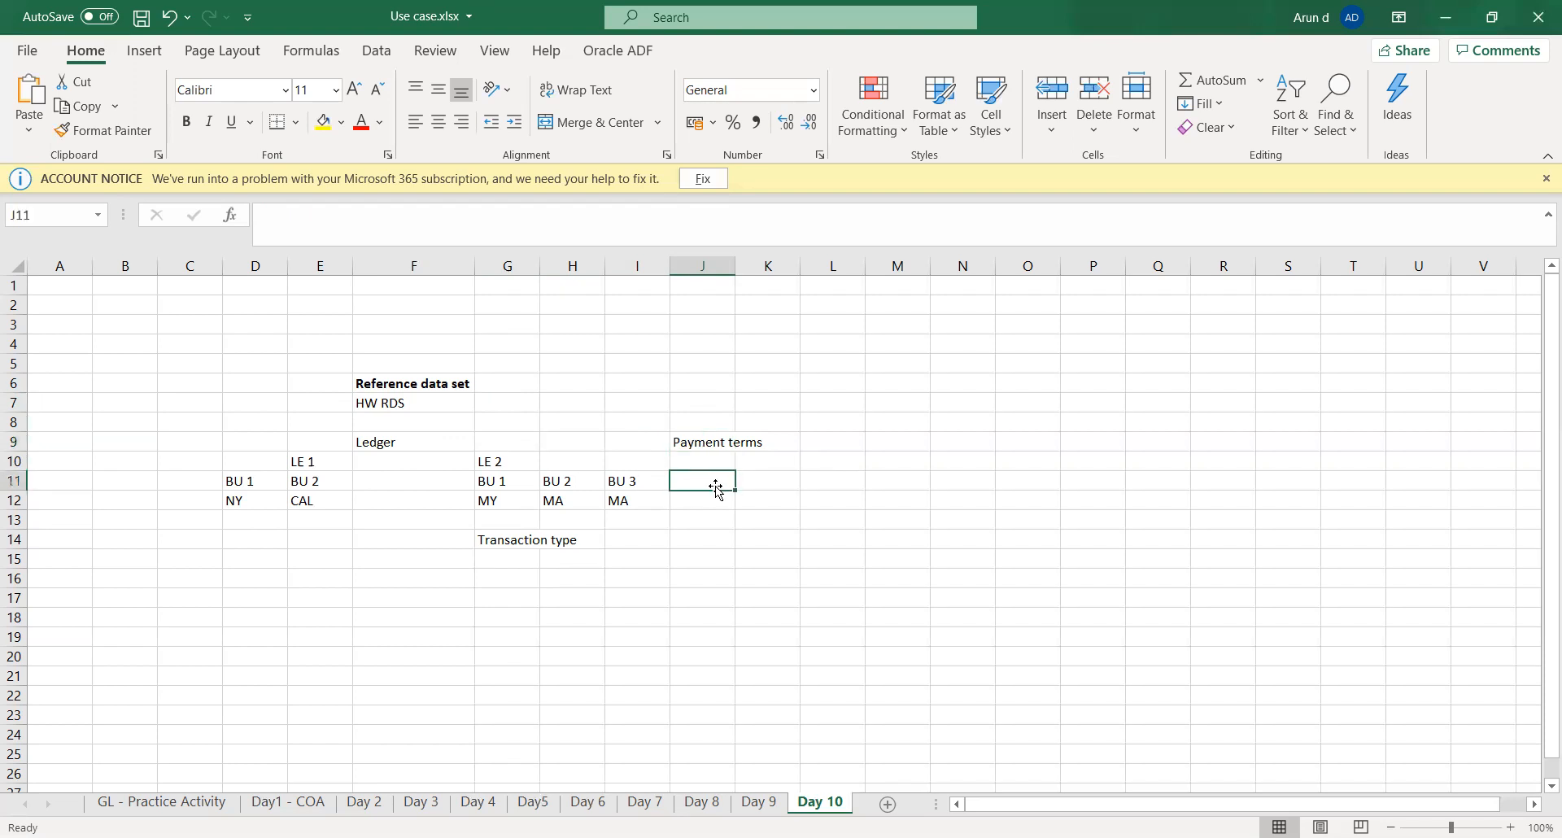
pyautogui.press('Tab')
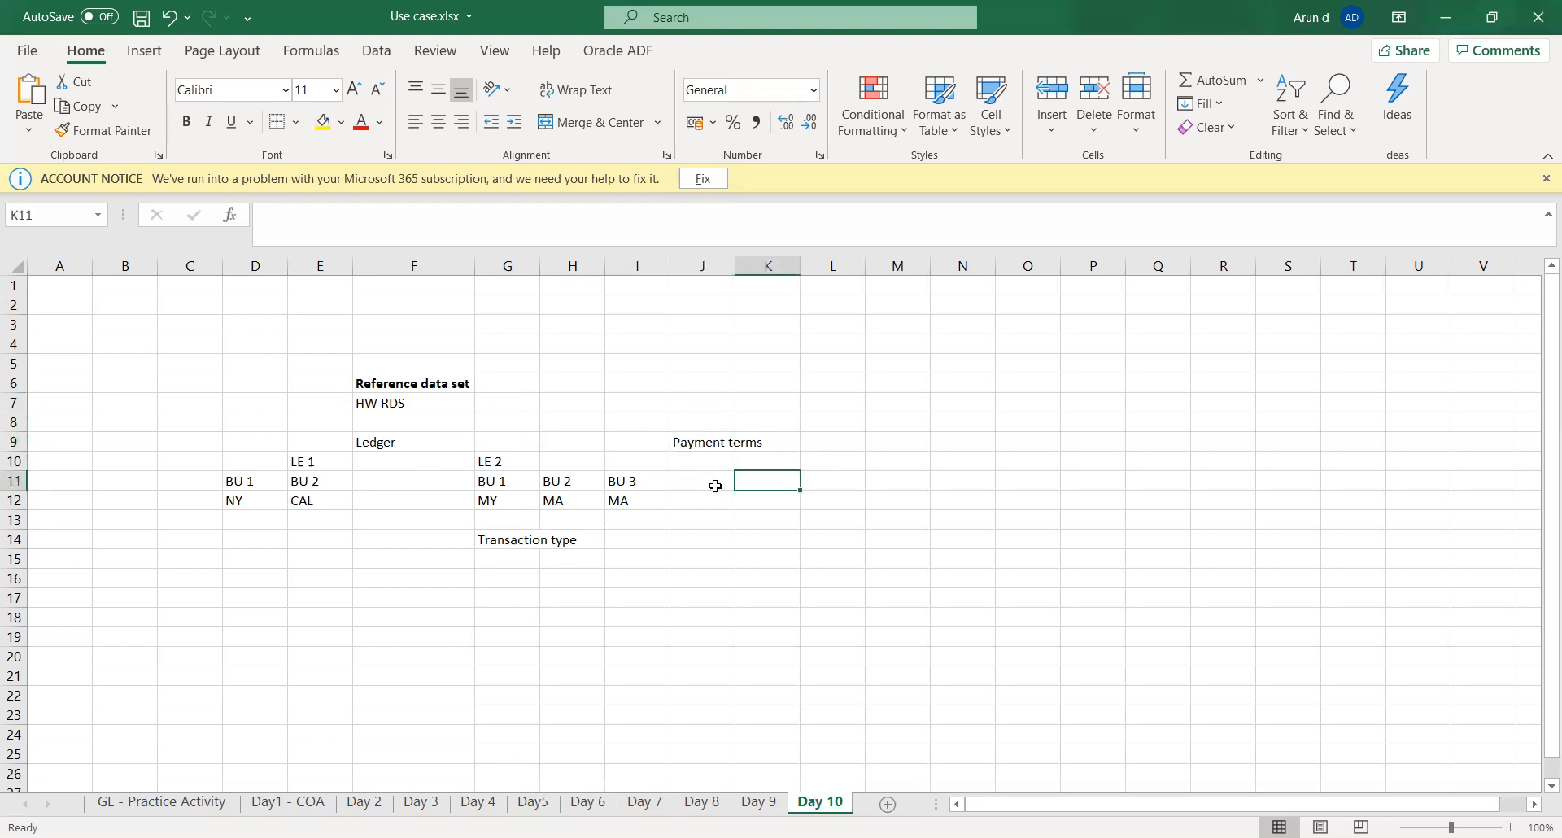
pyautogui.write('Common')
pyautogui.press('Return')
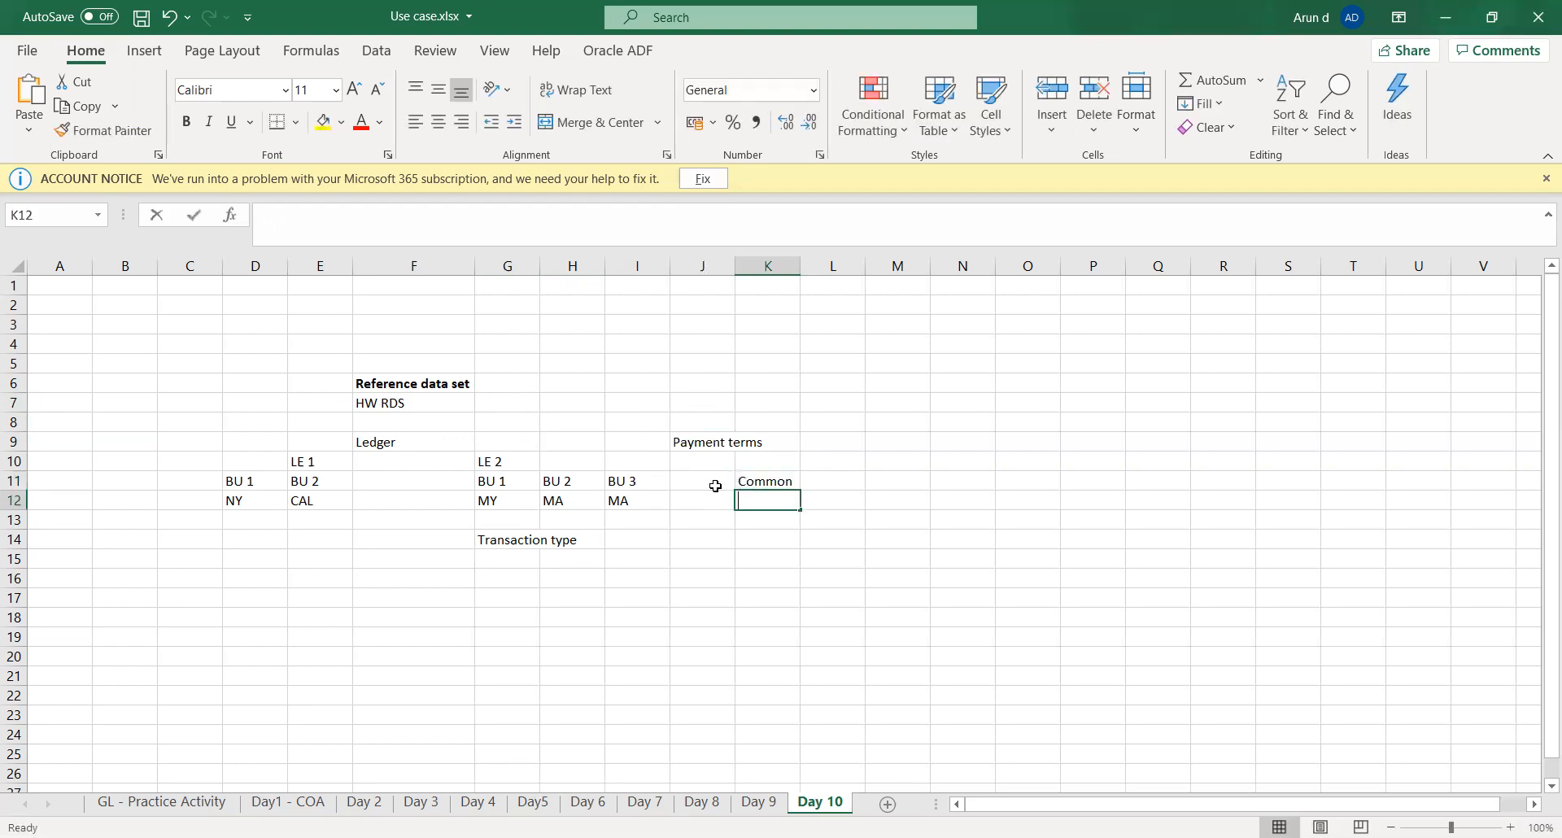
pyautogui.write('Enterprise')
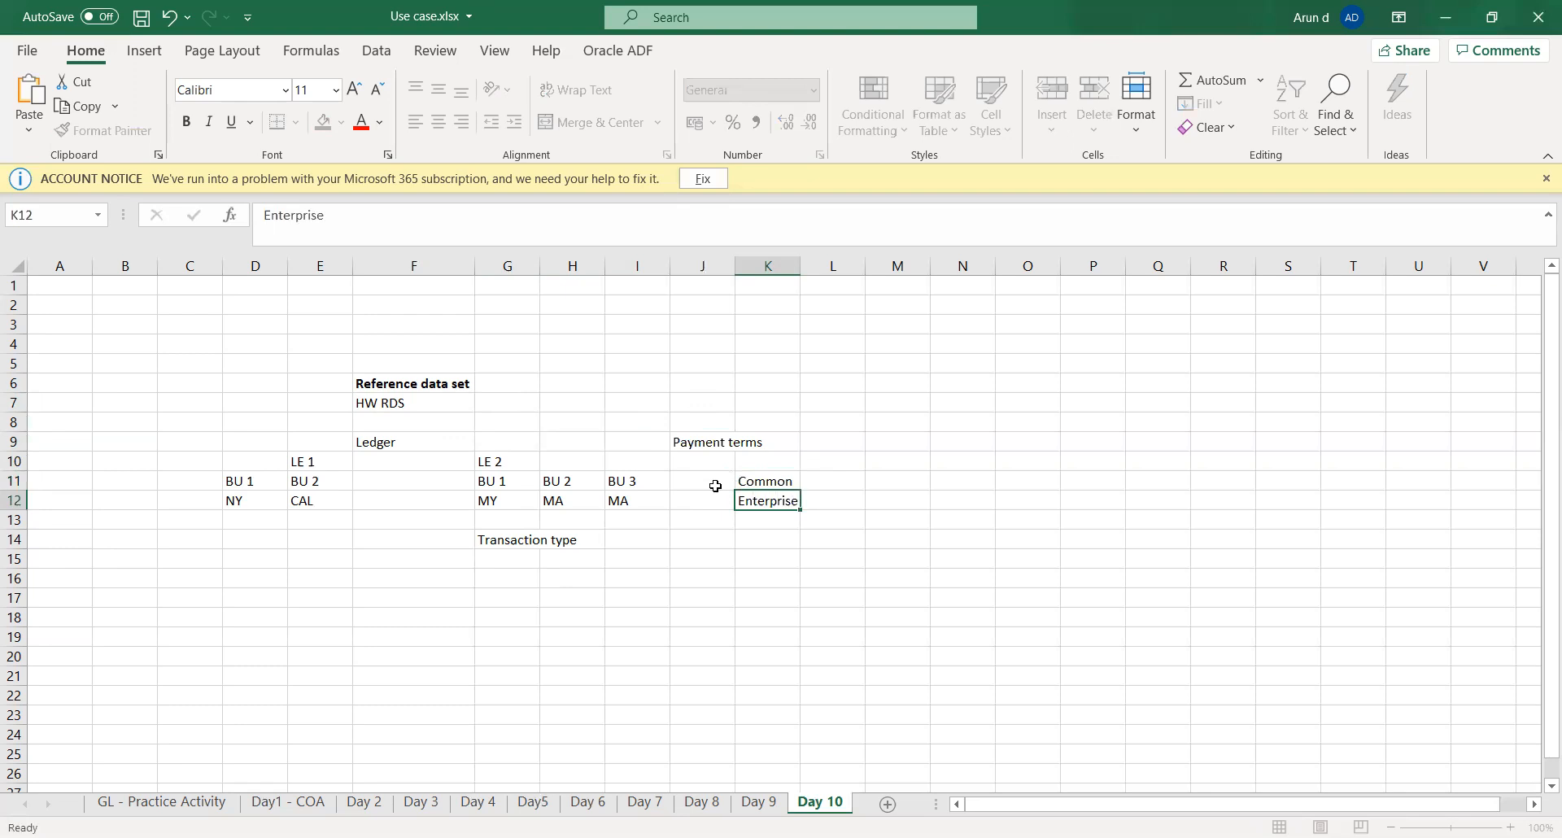
pyautogui.press('Return')
pyautogui.write('Custom')
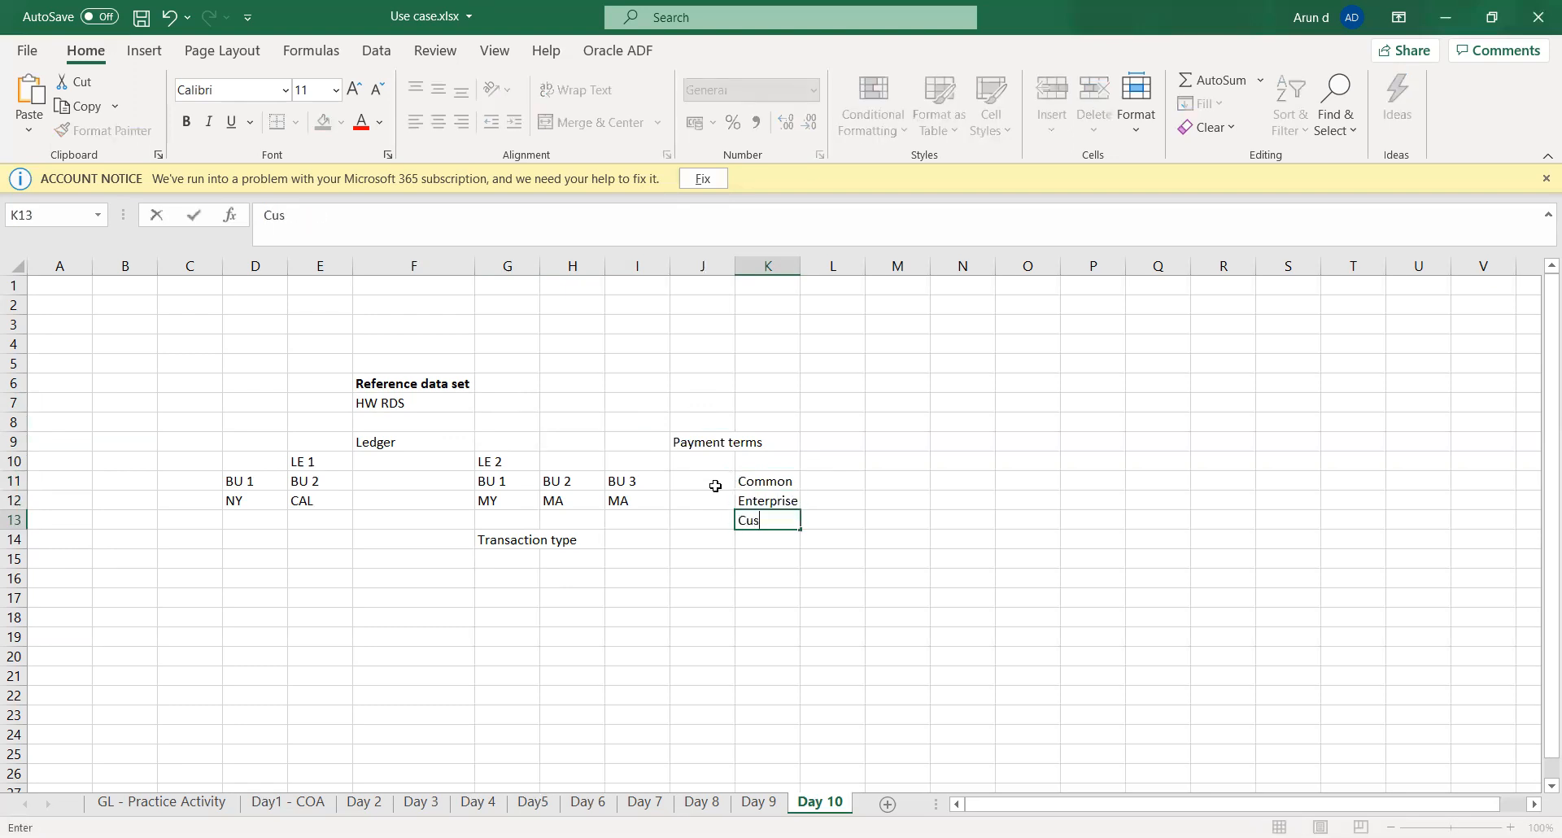
pyautogui.press('Tab')
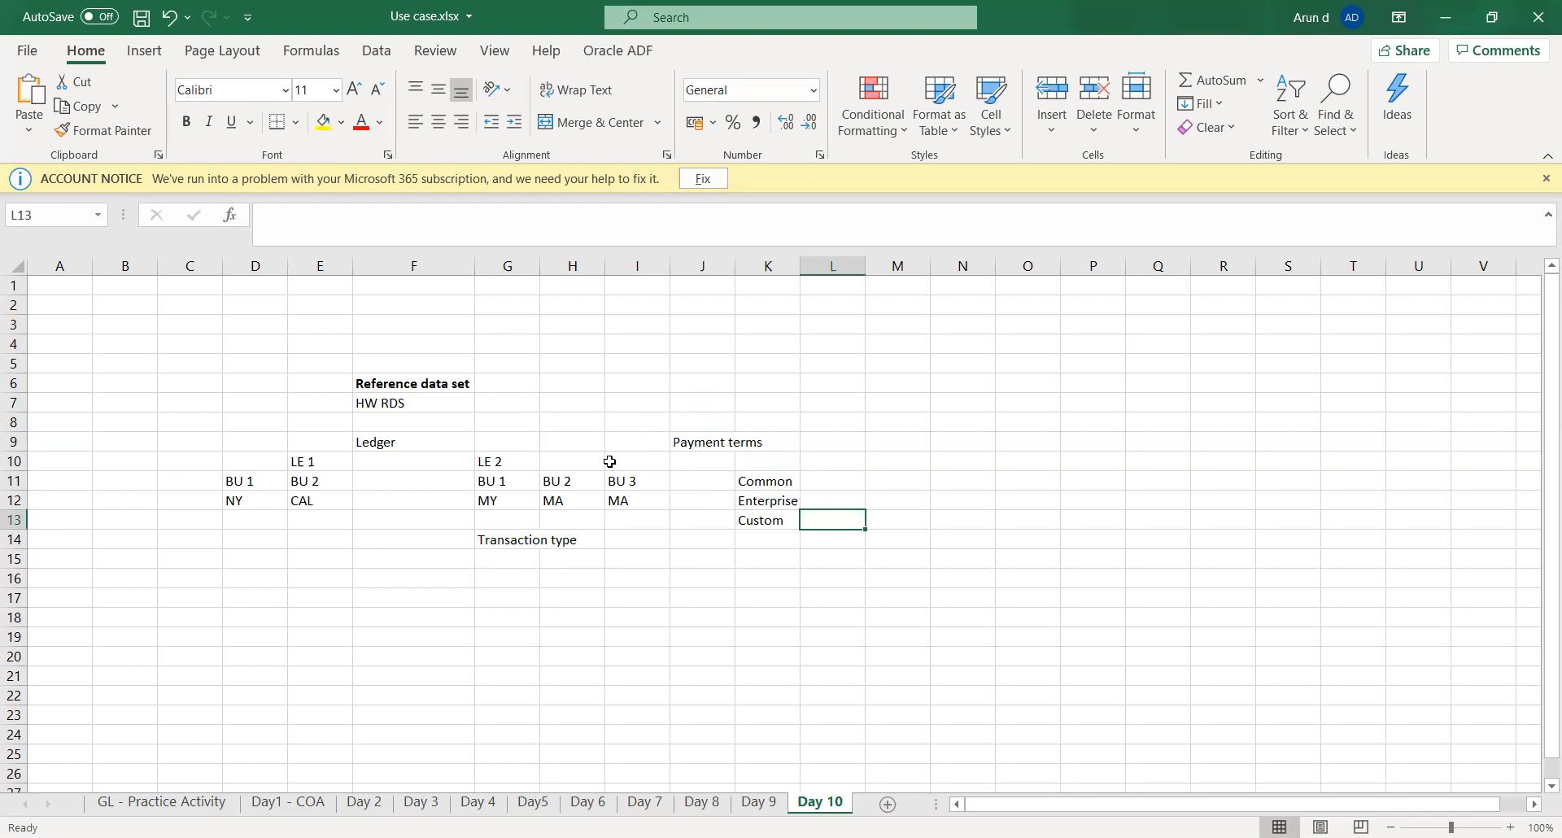
# - Compare the HW RDS reference data set with the Common and Enterprise entries in column K
pyautogui.click(432, 402)
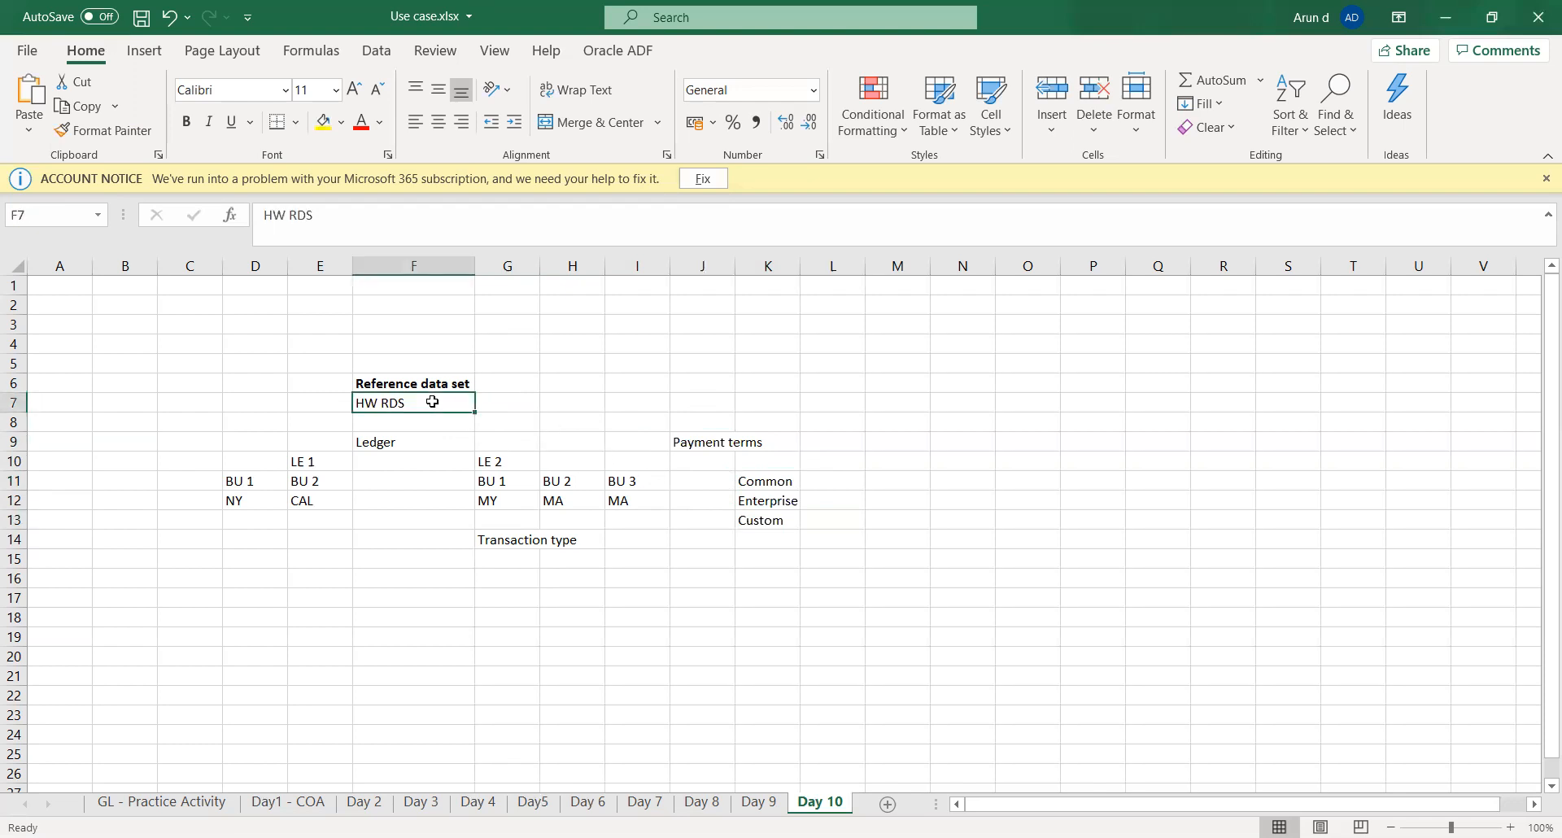
pyautogui.click(774, 486)
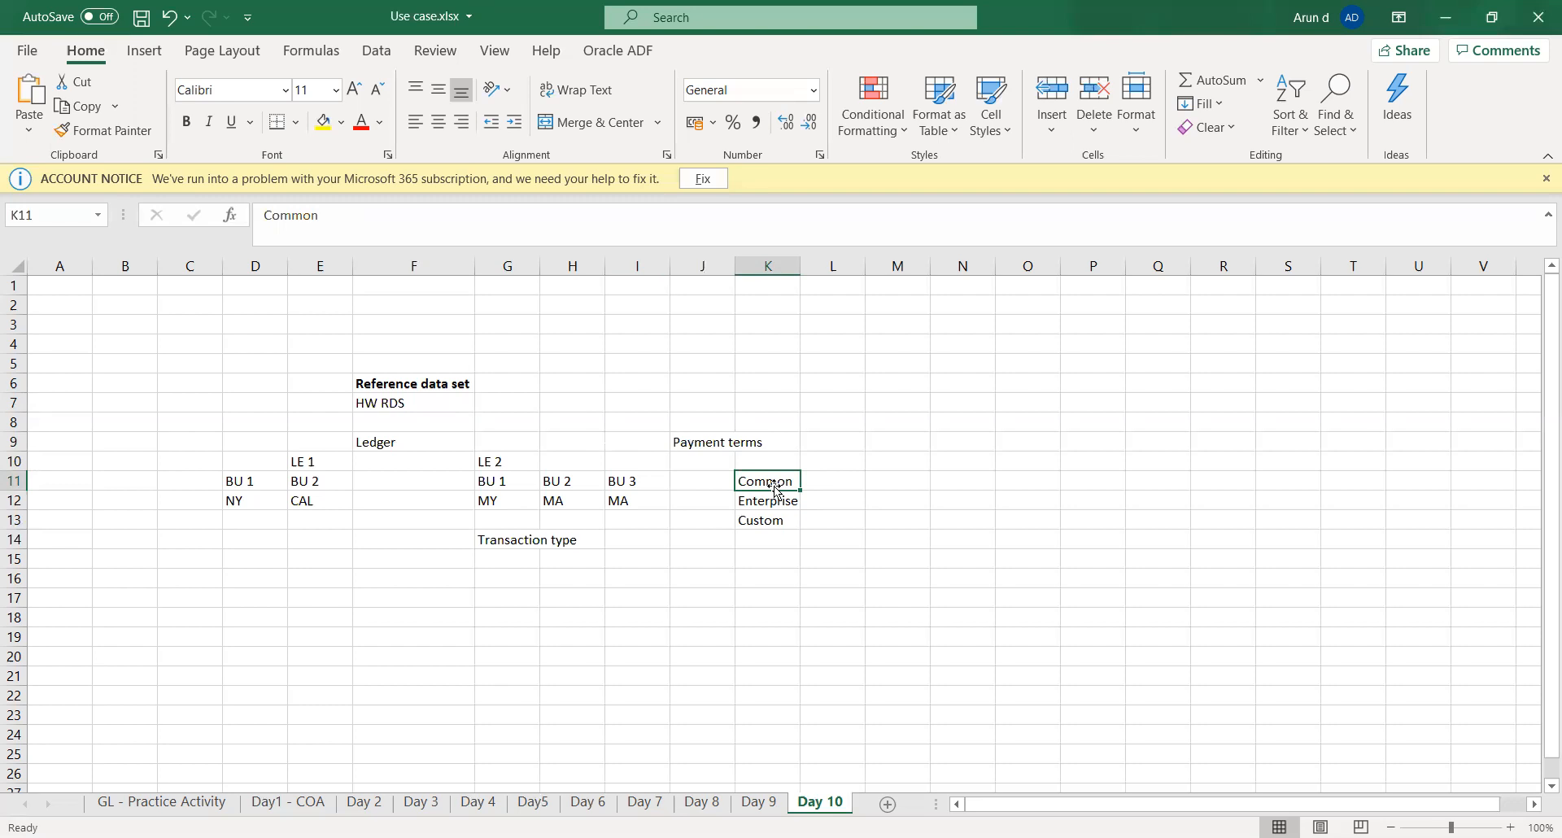
pyautogui.press('Down')
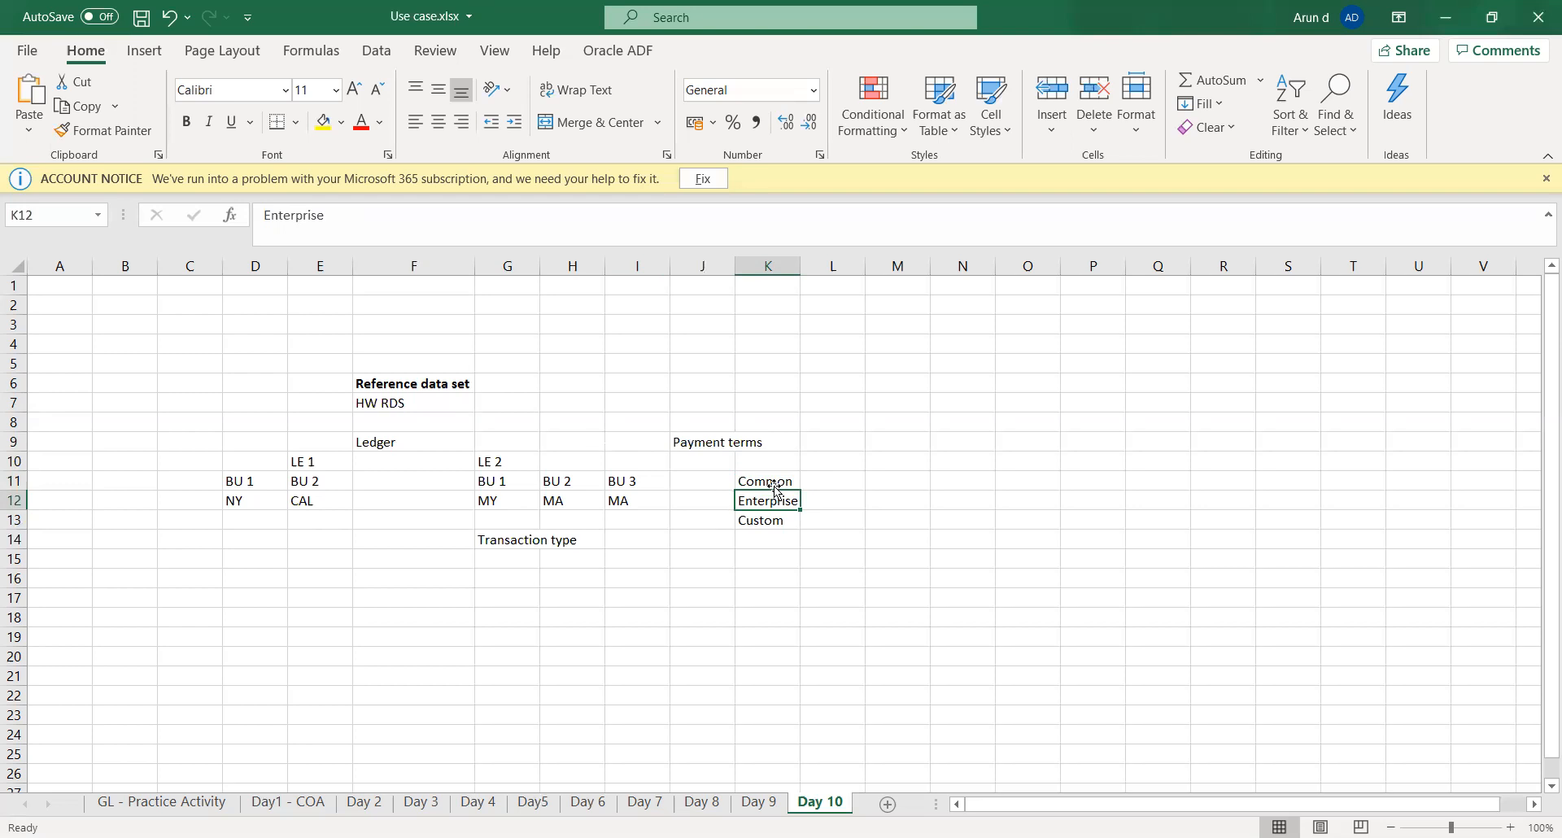
pyautogui.click(775, 486)
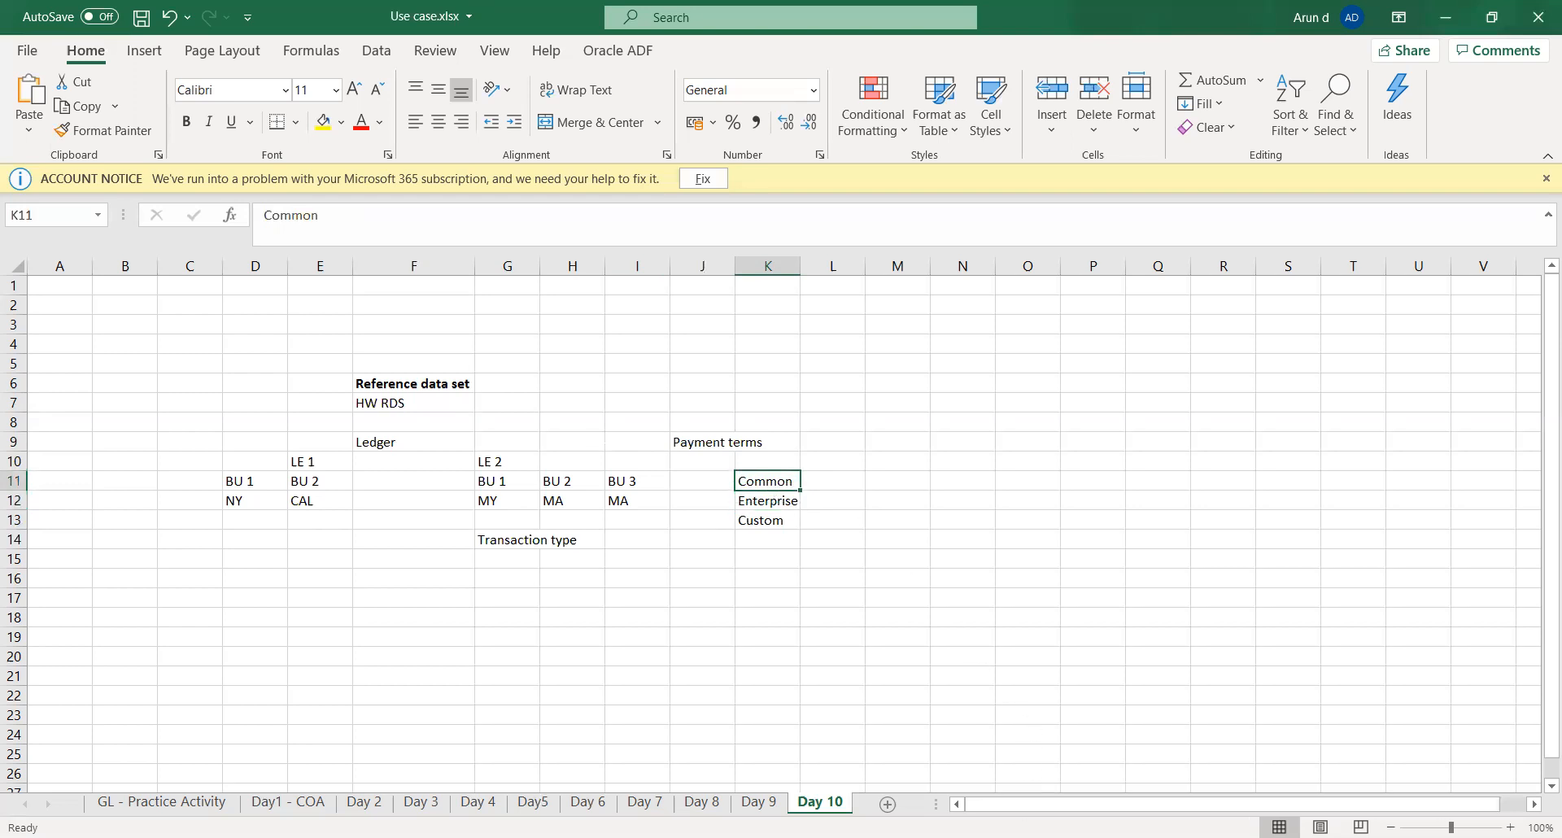
pyautogui.hotkey('alt', 'Tab')
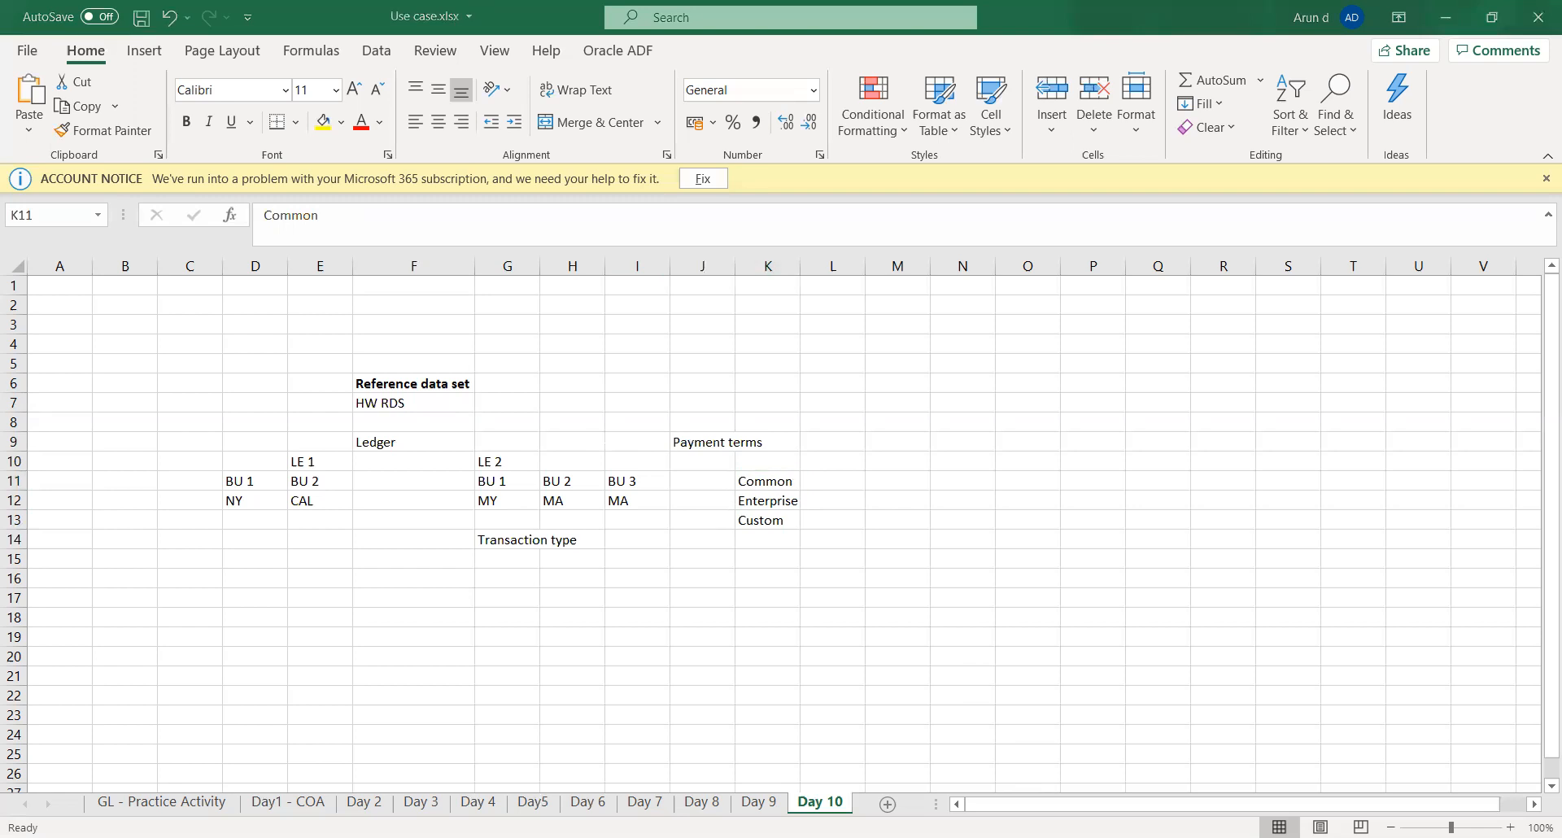
pyautogui.hotkey('alt', 'Tab')
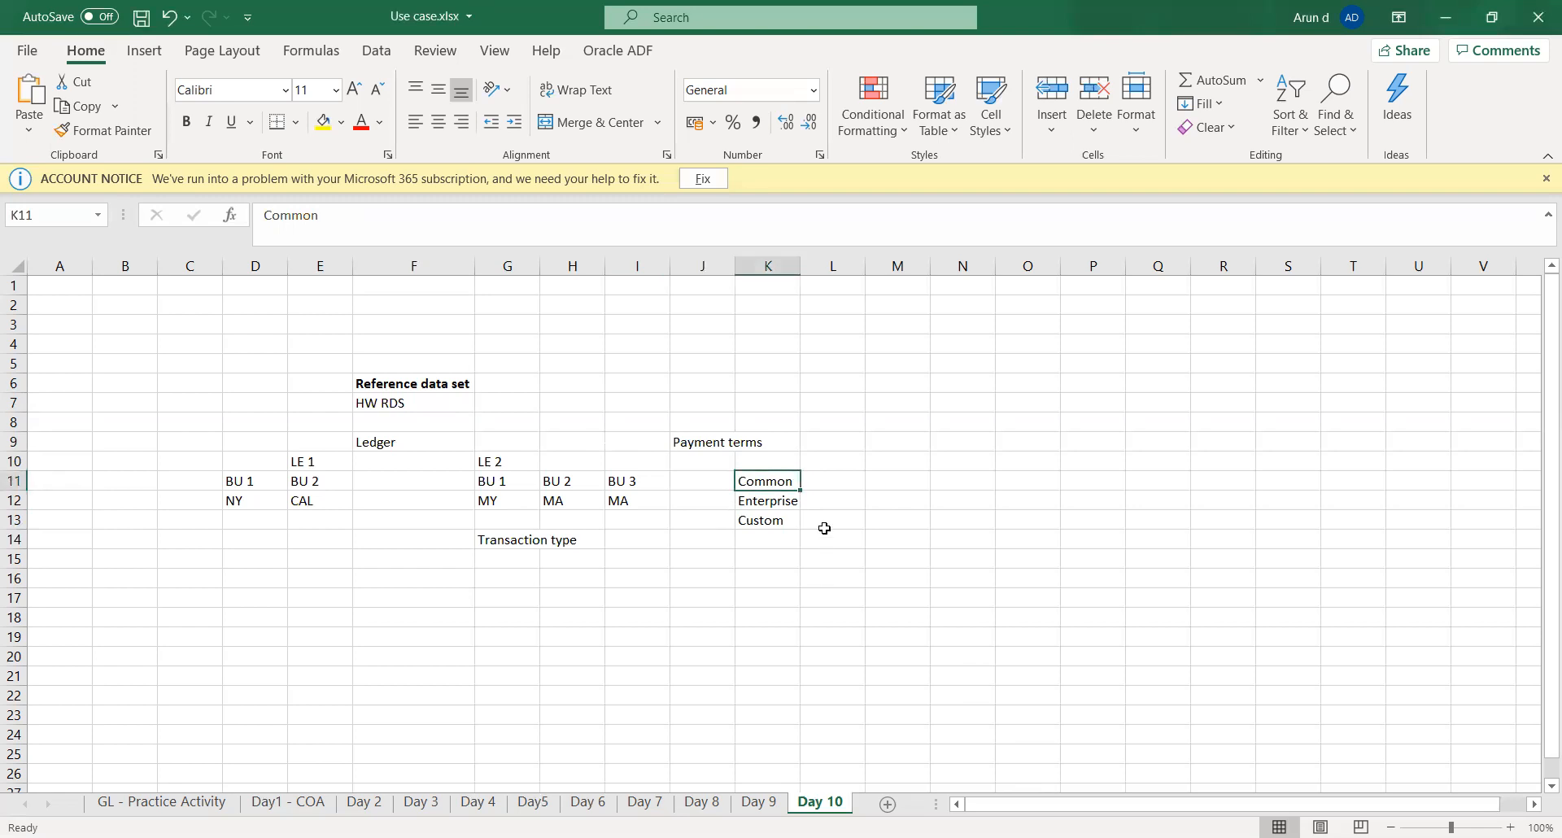
pyautogui.click(816, 481)
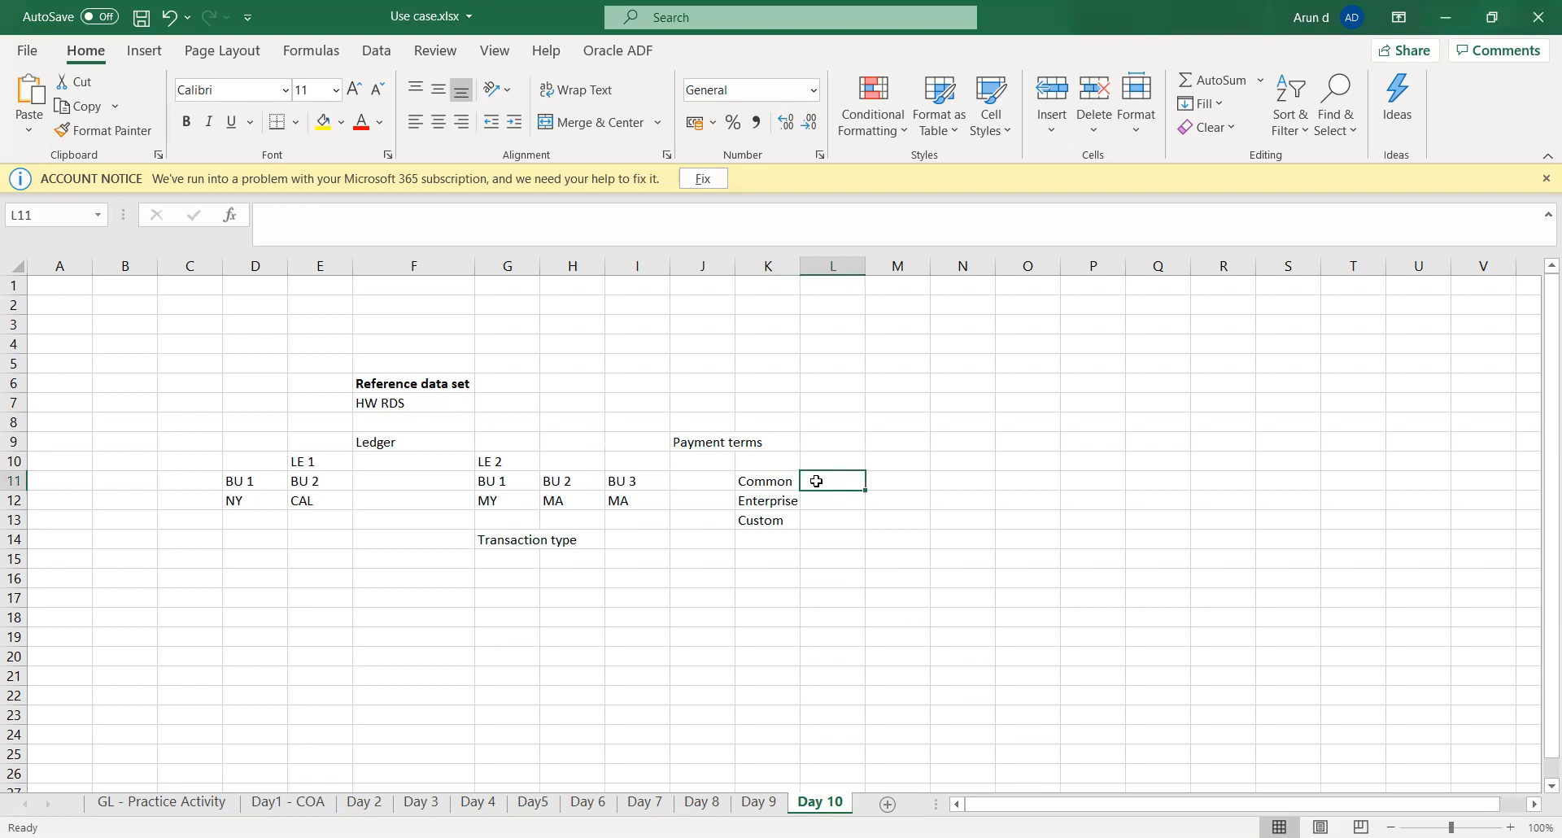
# - Review the Common, Enterprise and Custom entries in K11 to K13
pyautogui.press('Left')
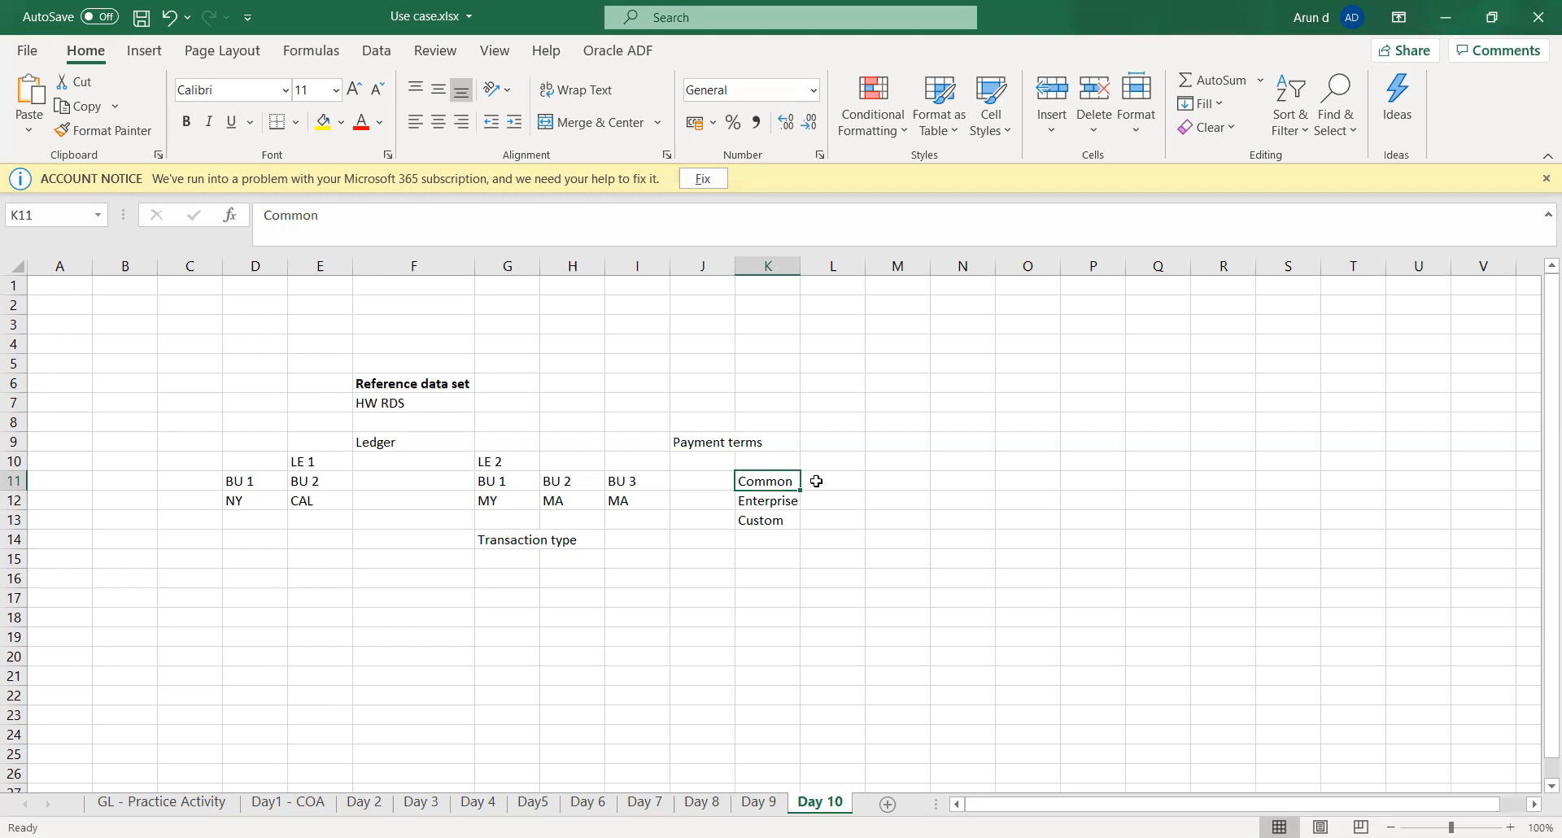
pyautogui.press('Down')
pyautogui.press('Down')
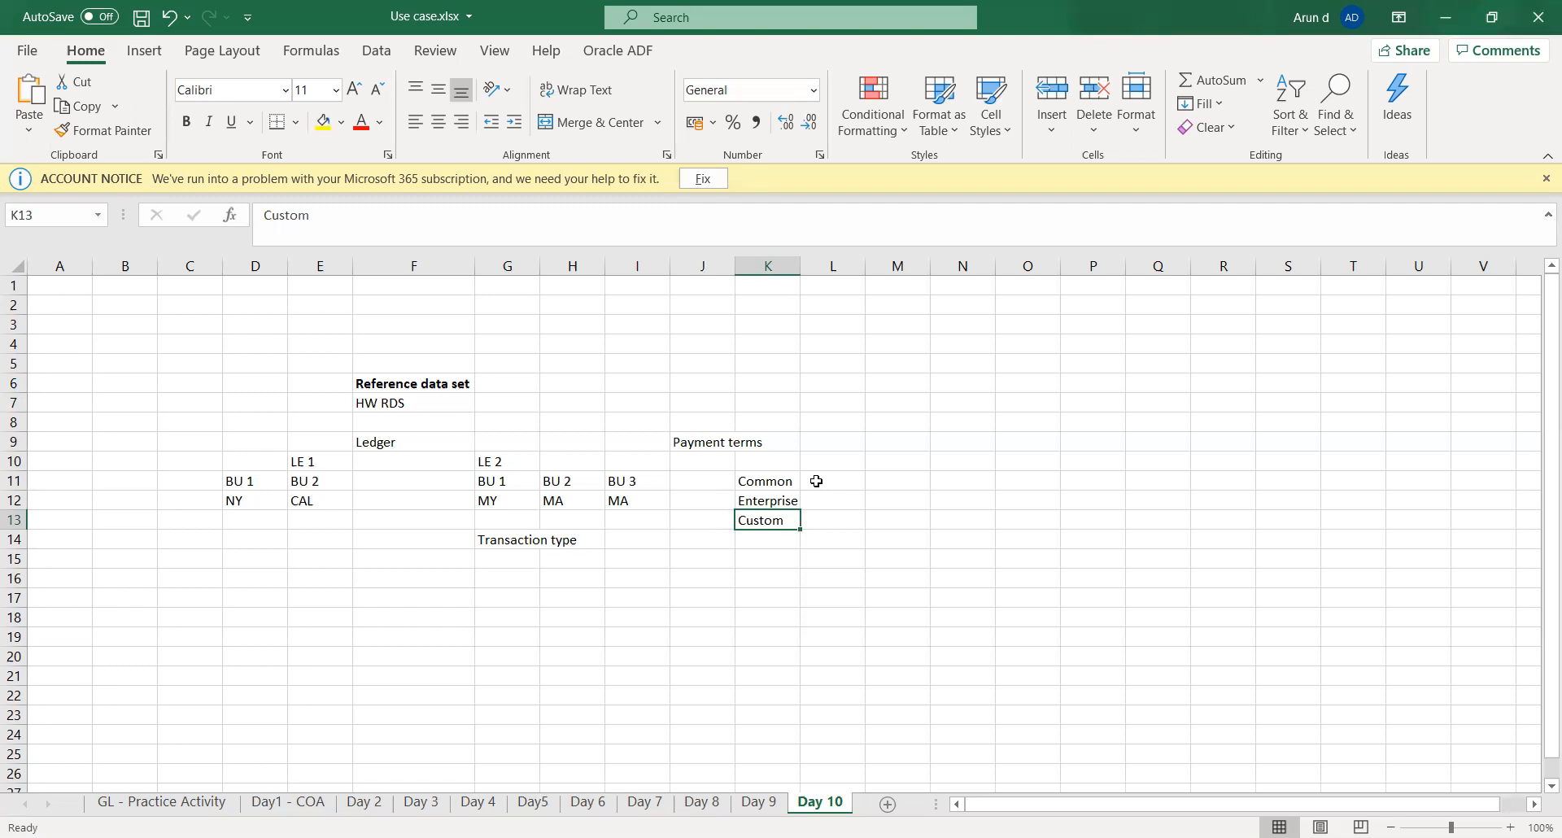
pyautogui.press('Left')
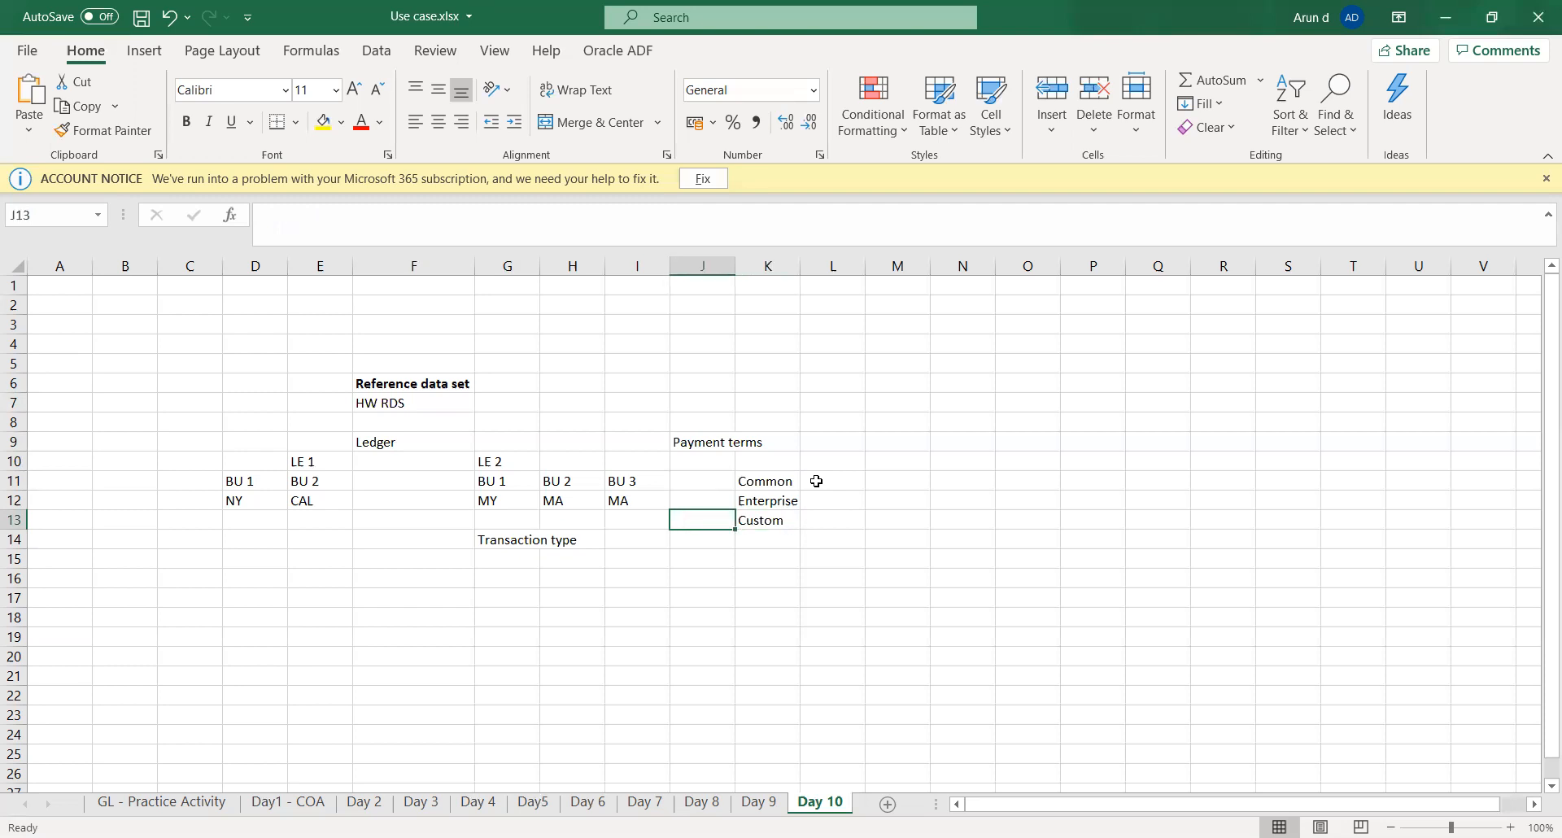
pyautogui.press('Right')
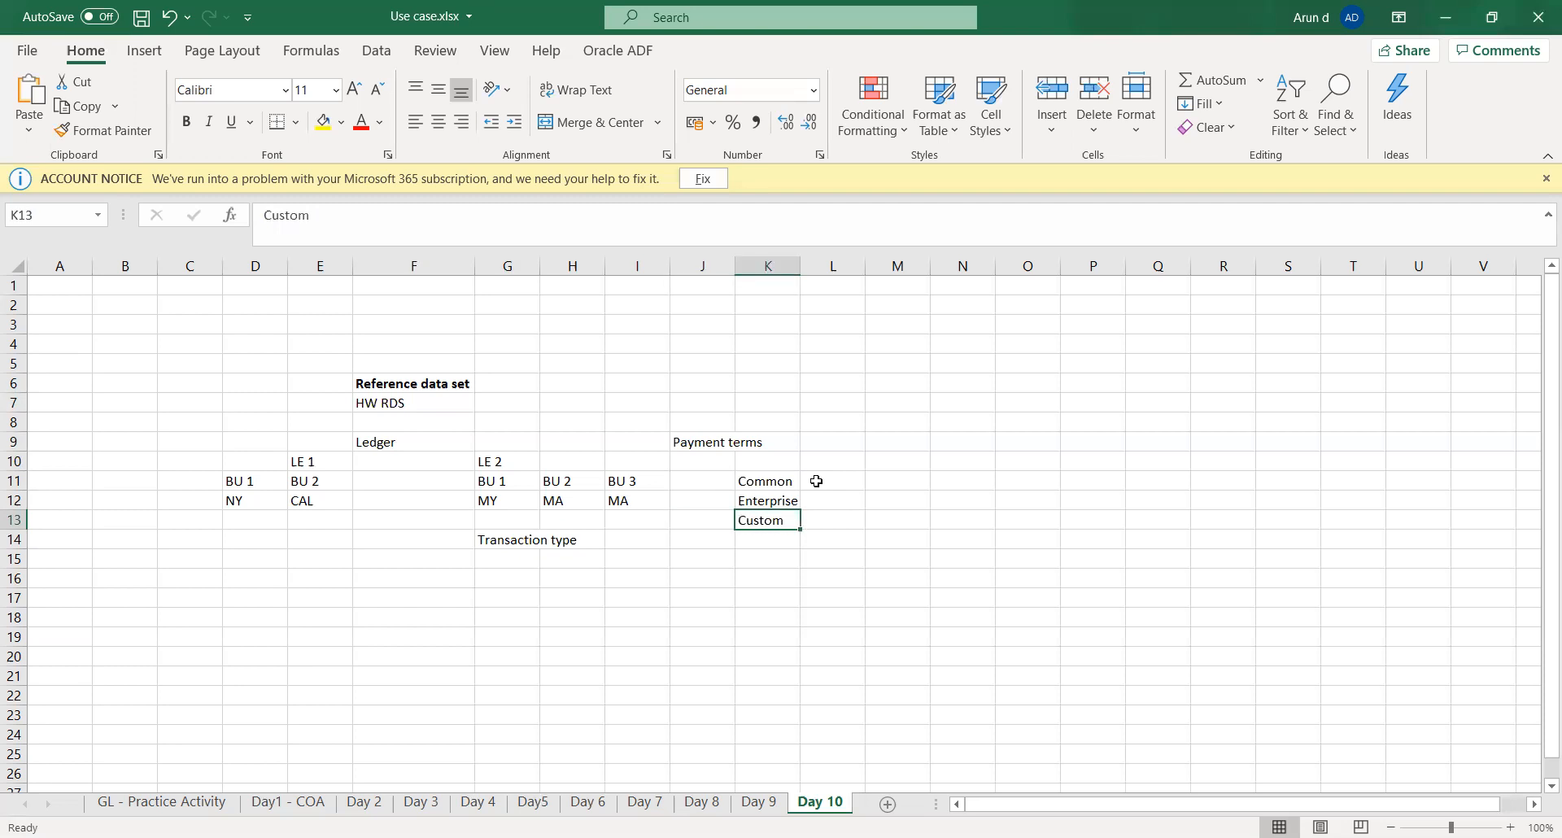
pyautogui.press('Down')
pyautogui.press('Down')
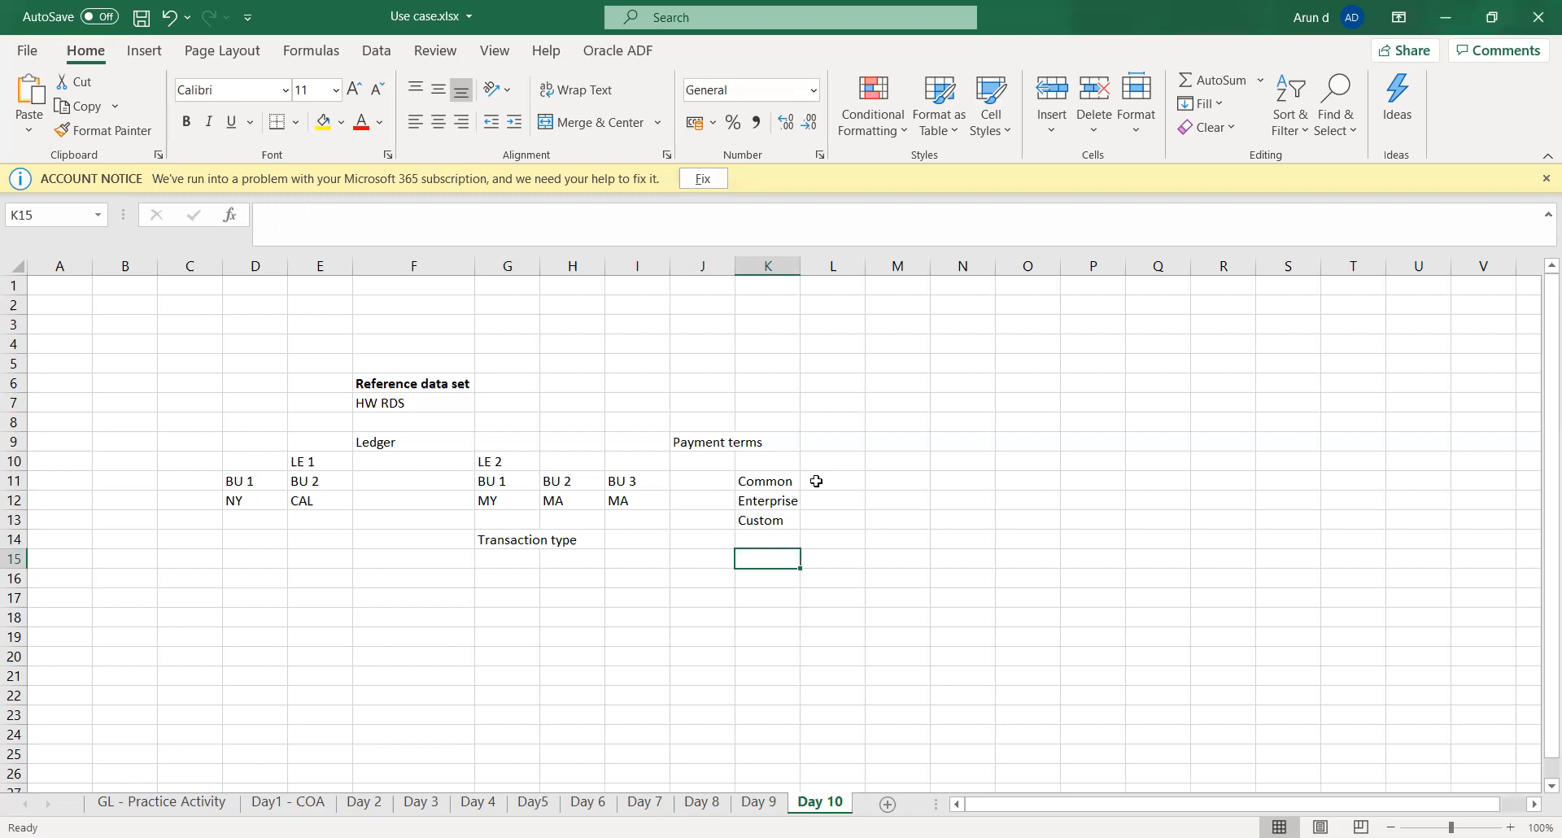
pyautogui.press('Up')
pyautogui.press('Up')
pyautogui.press('Up')
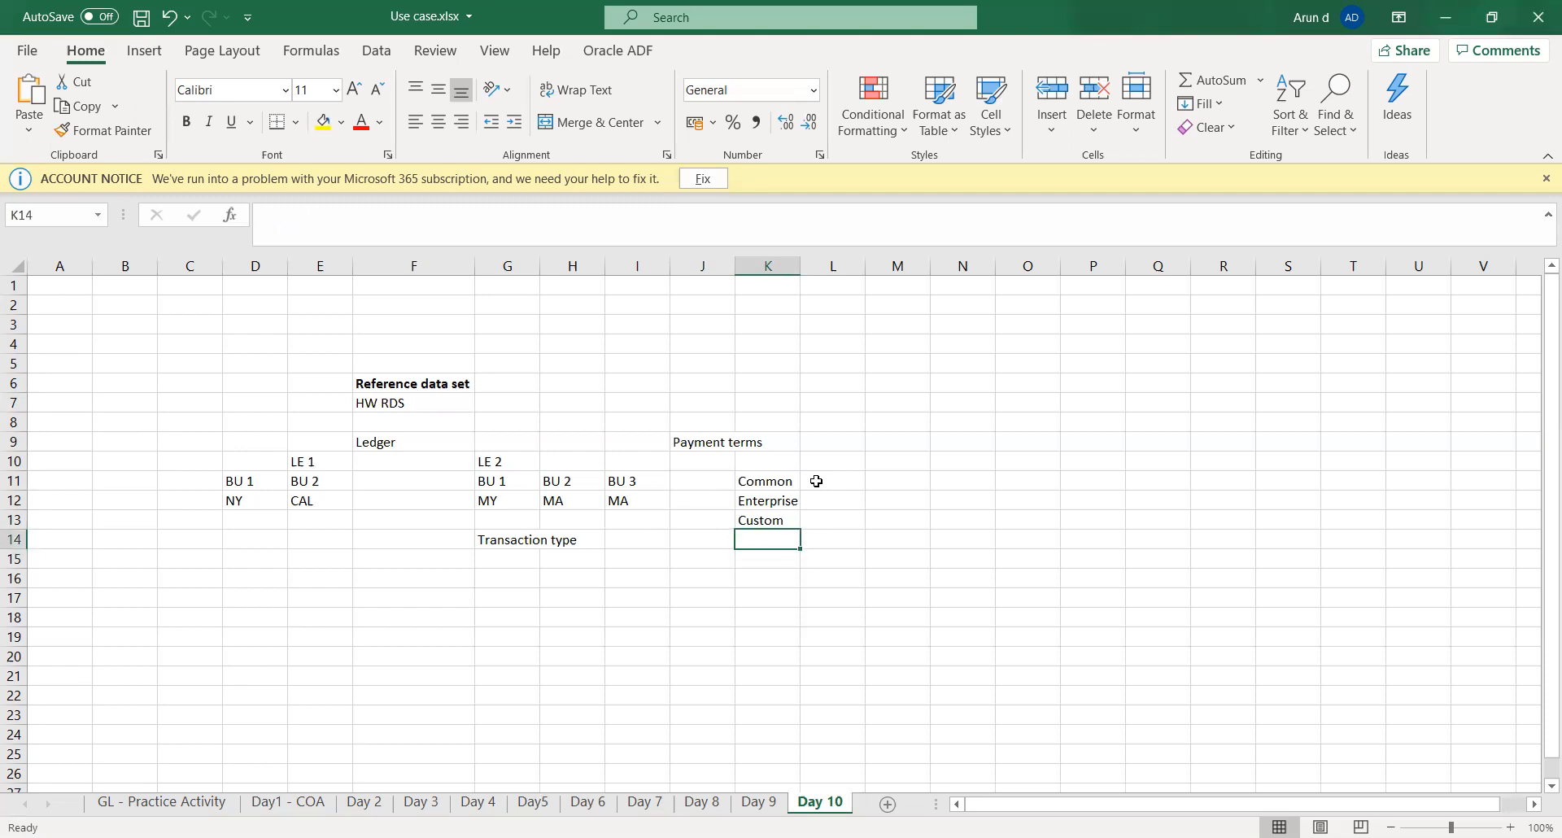
pyautogui.press('Down')
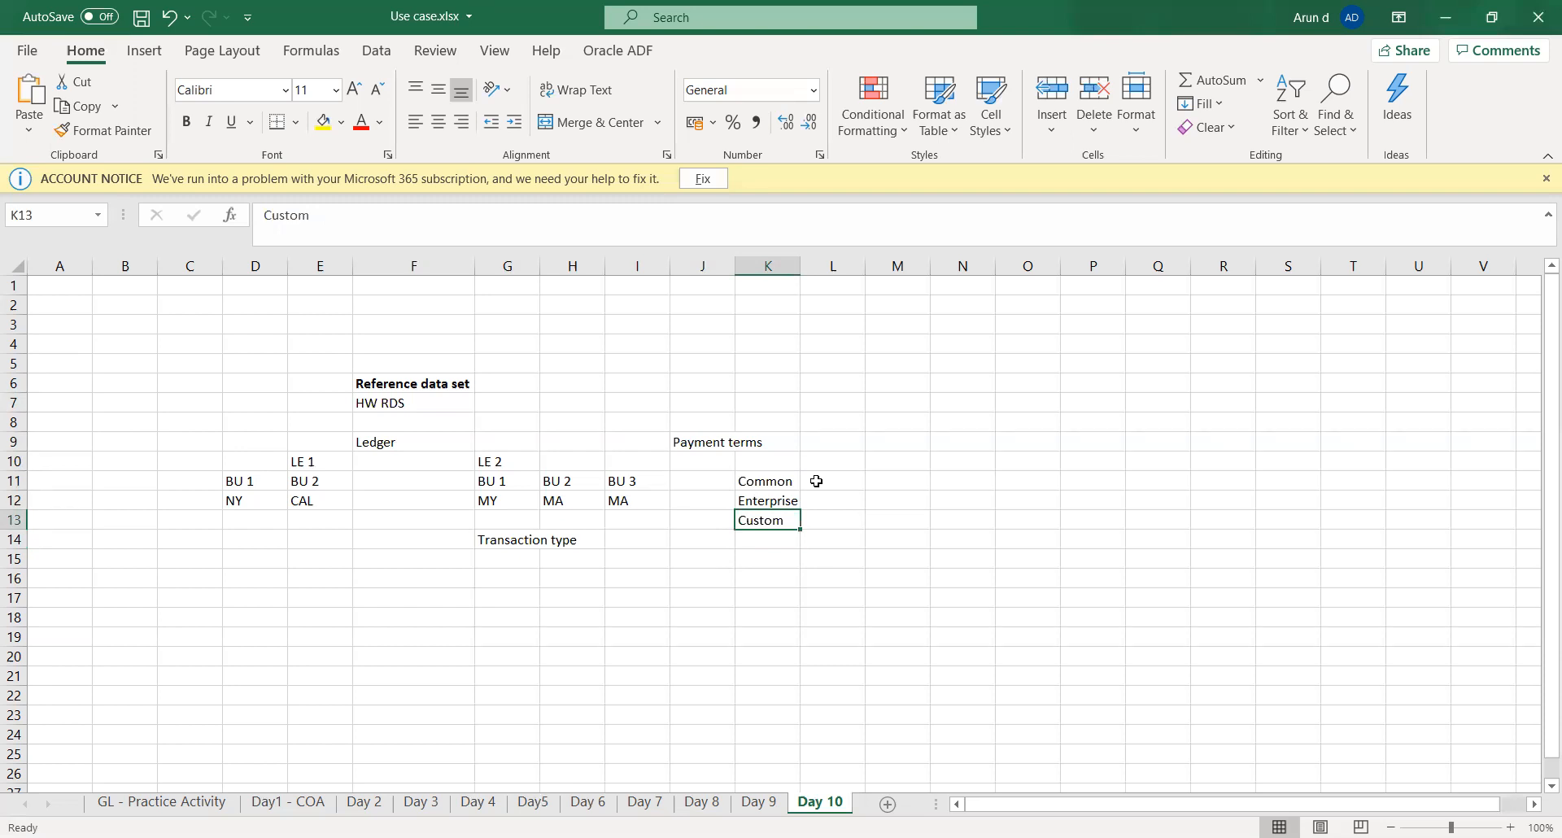
# - Enter "Immediate" in K9, beside the Payment terms label
pyautogui.press('Up')
pyautogui.press('Up')
pyautogui.press('Up')
pyautogui.press('Up')
pyautogui.press('Up')
pyautogui.press('Down')
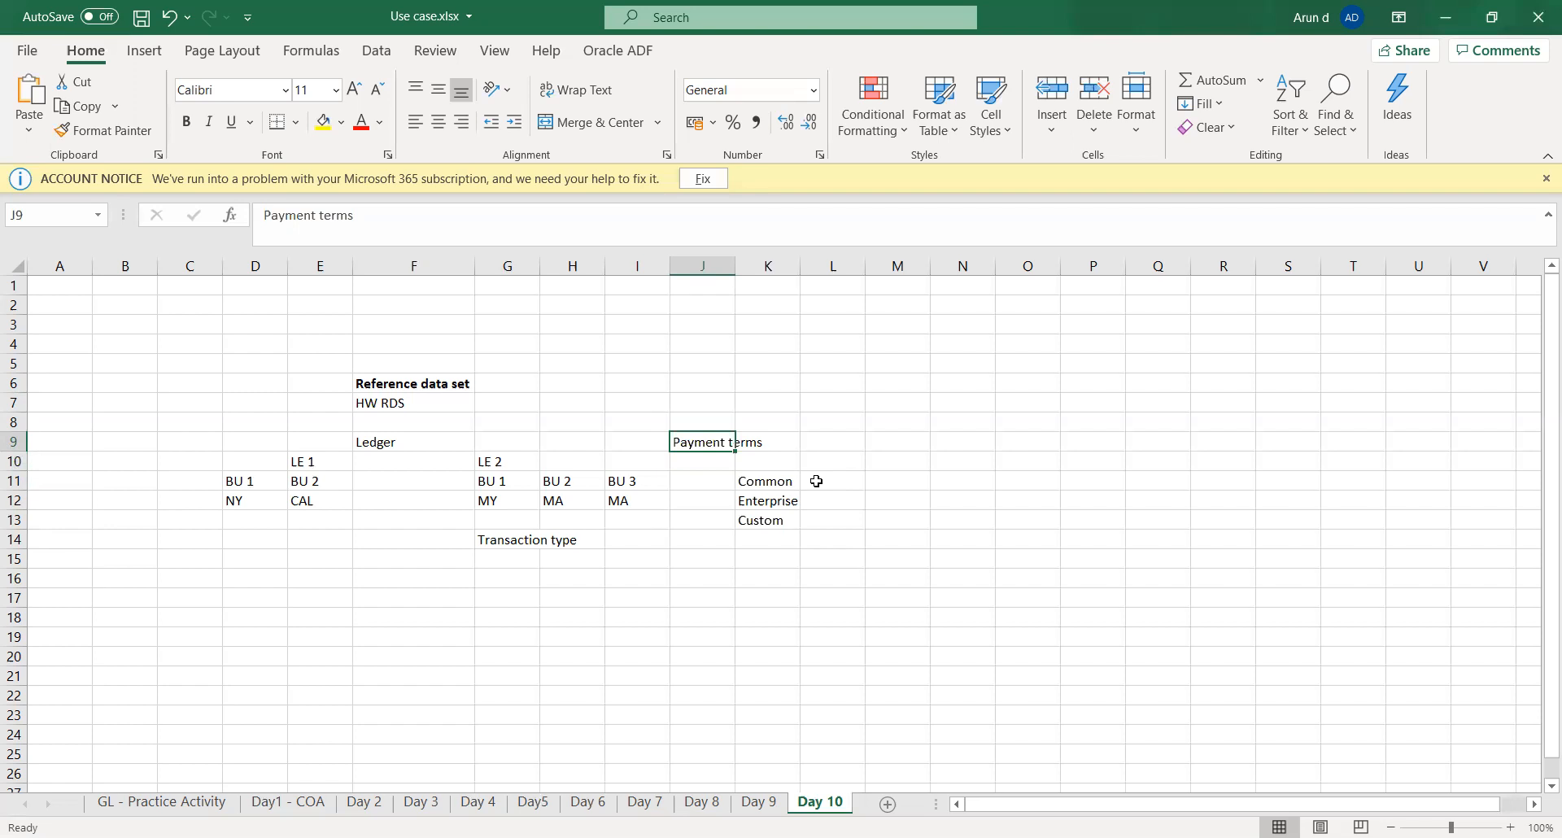
pyautogui.press('Right')
pyautogui.press('Left')
pyautogui.press('Right')
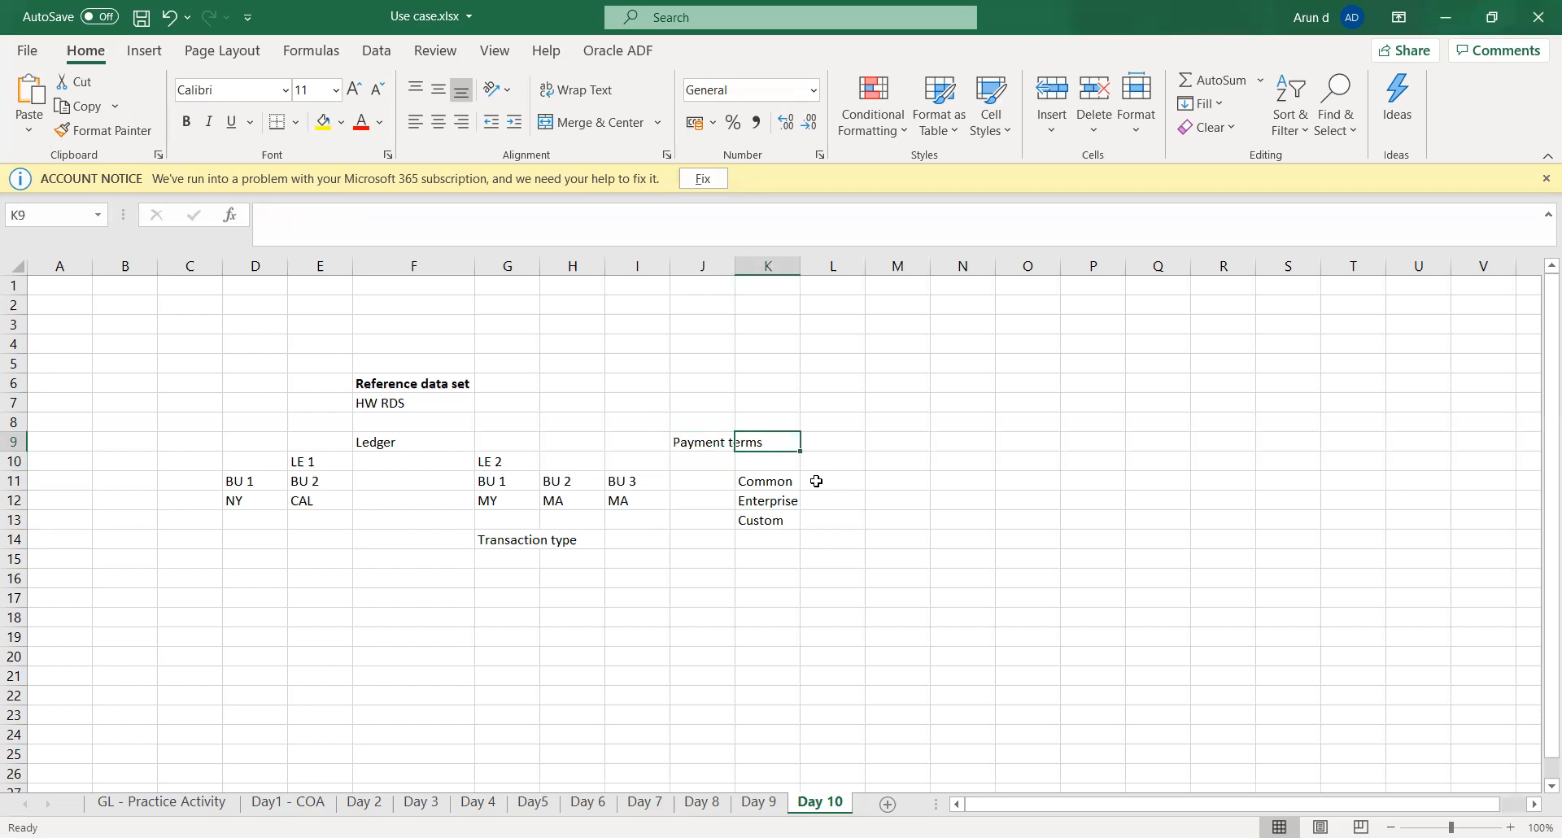
pyautogui.write('Immedit')
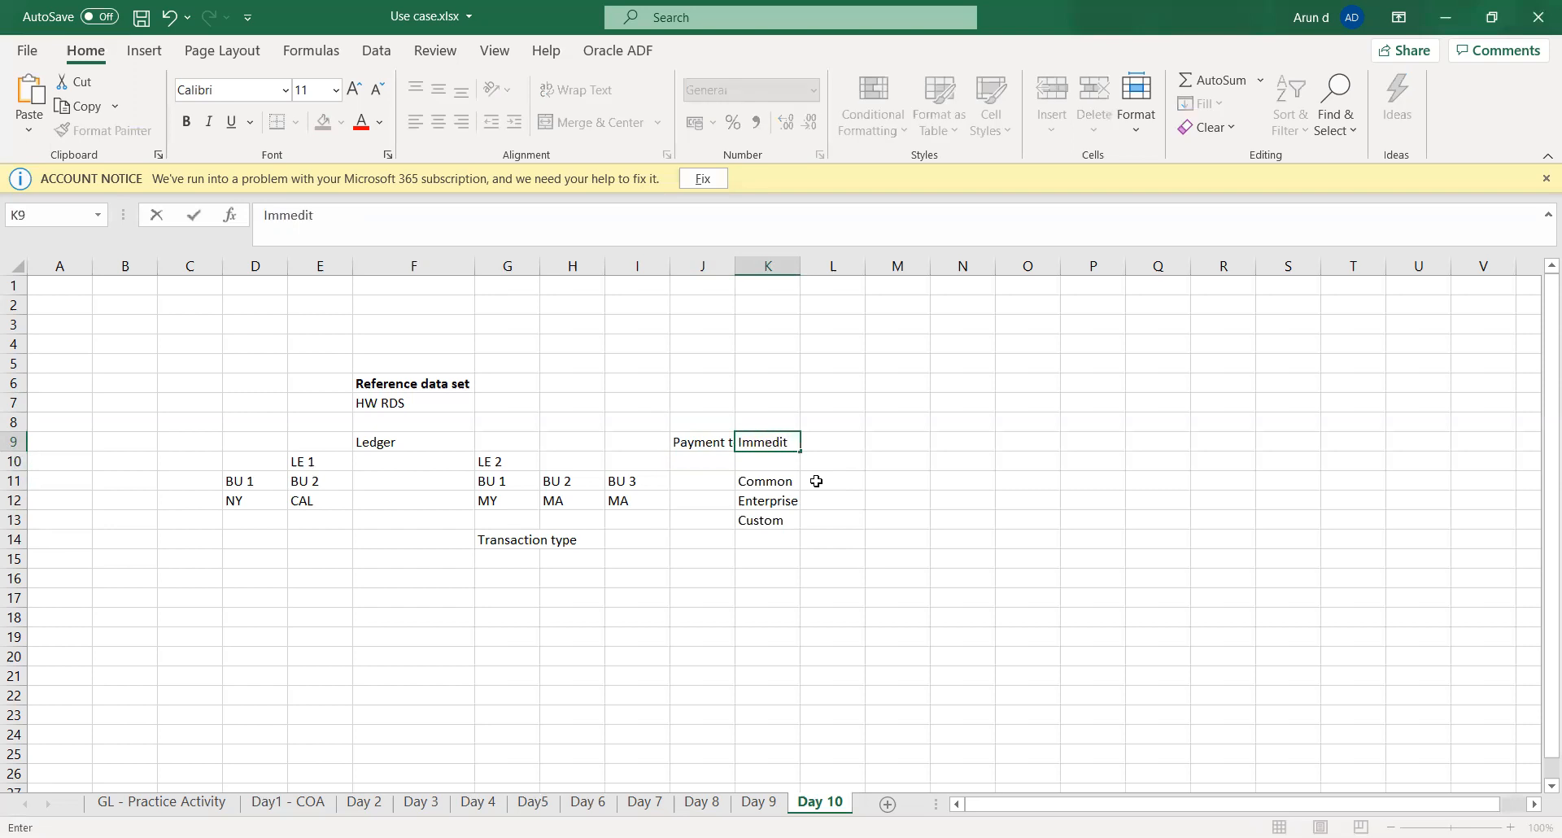
pyautogui.press('BackSpace')
pyautogui.write('ate')
pyautogui.press('Tab')
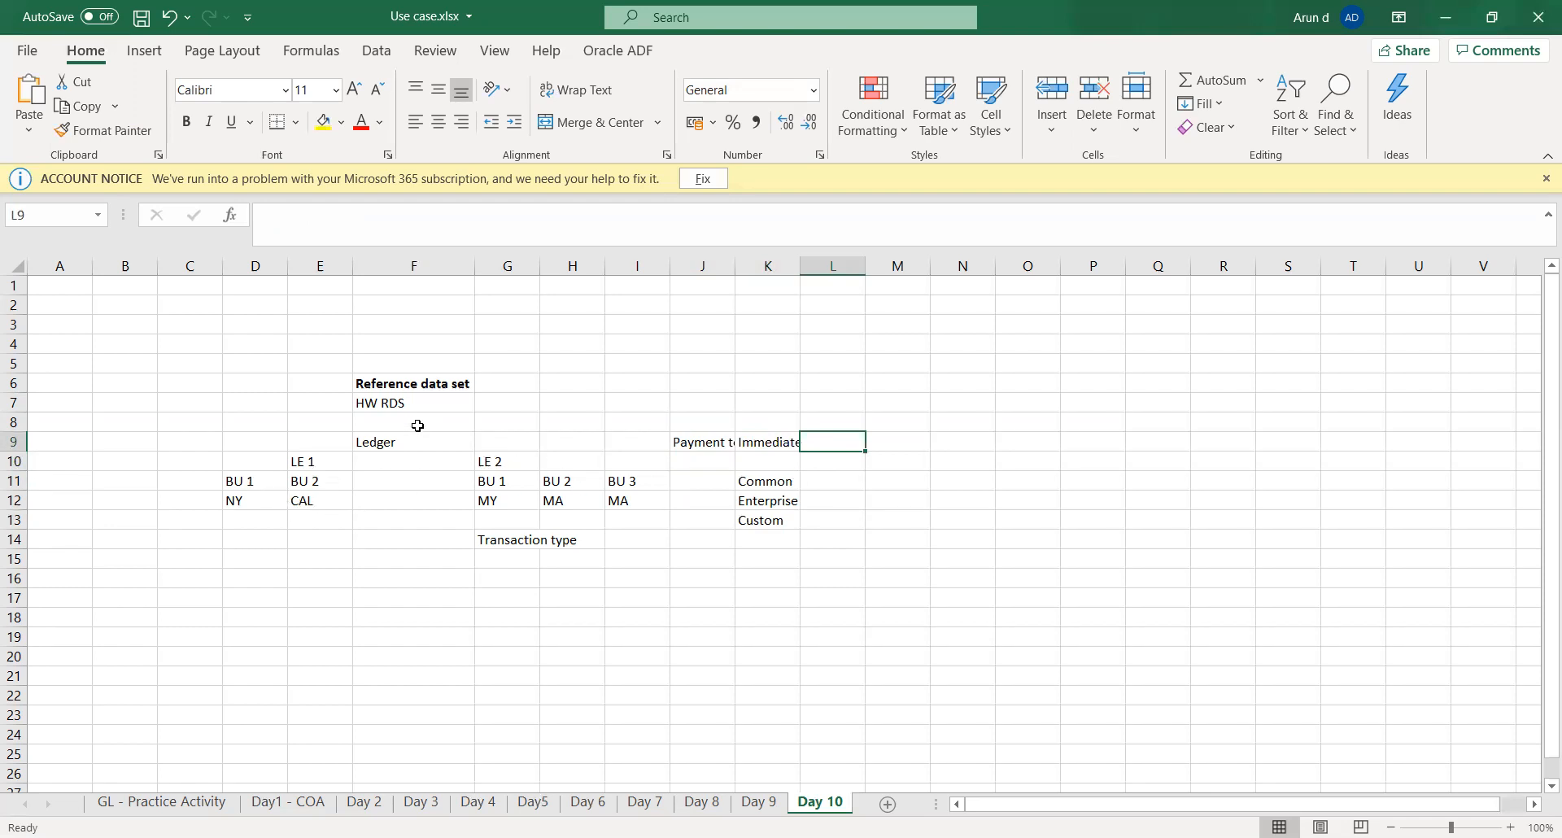
# - Enter "Net 30" in L9 as the second payment term, beside Immediate
pyautogui.click(385, 403)
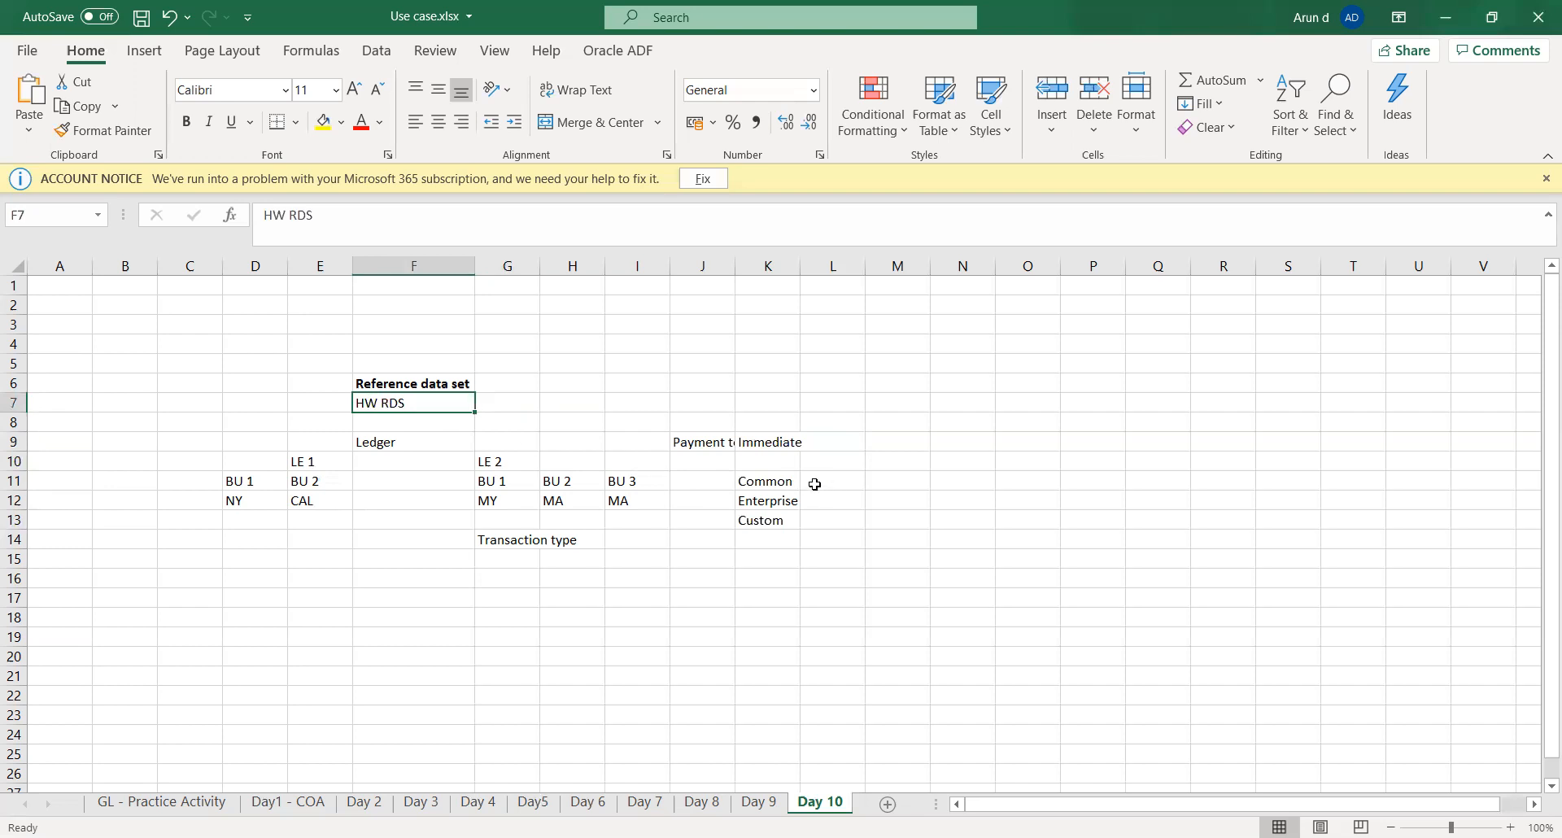
pyautogui.click(846, 442)
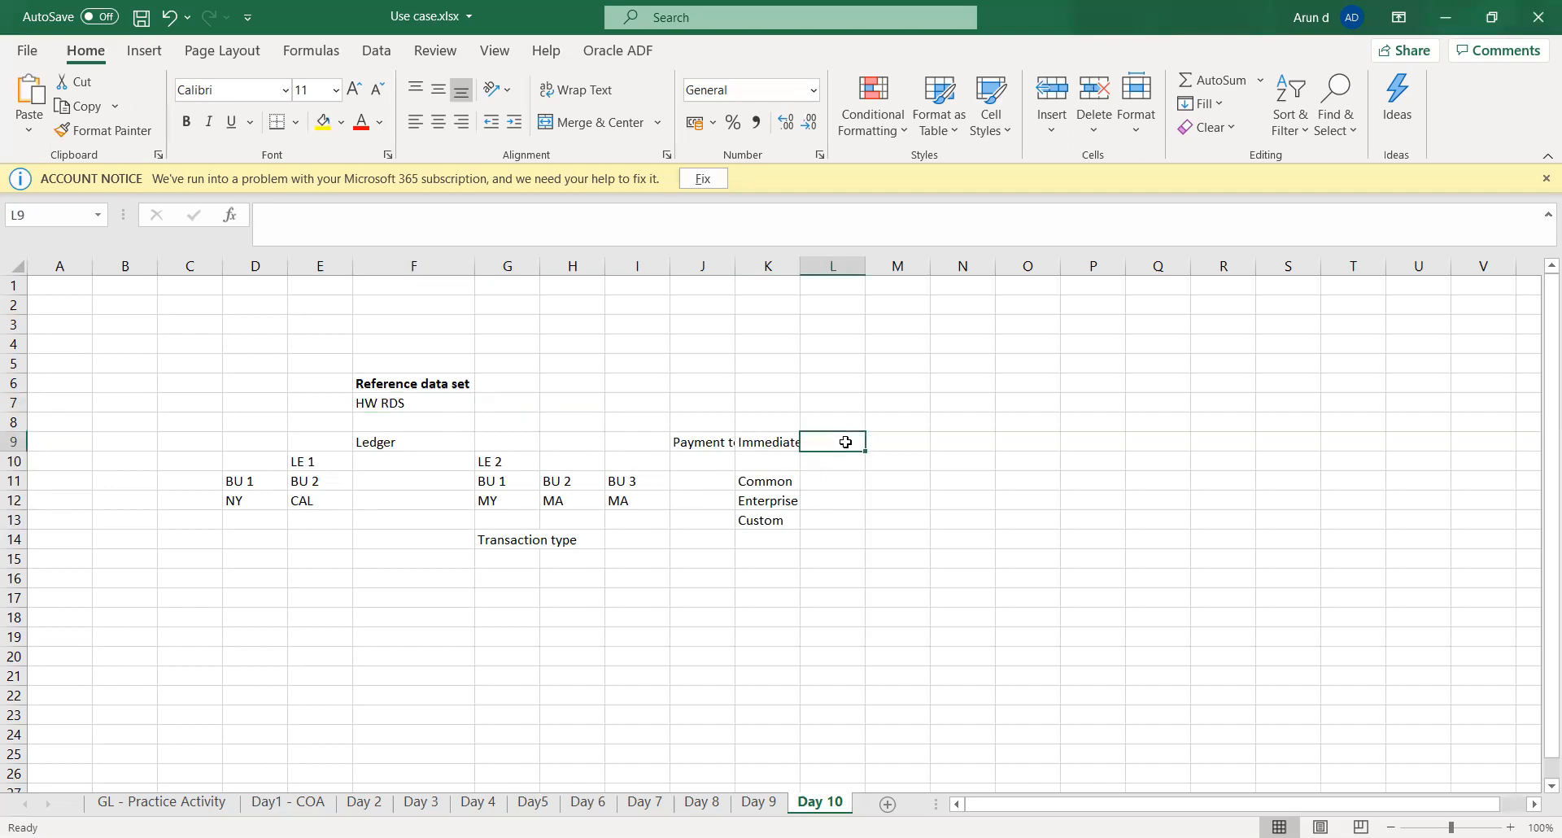
pyautogui.write('Net 30')
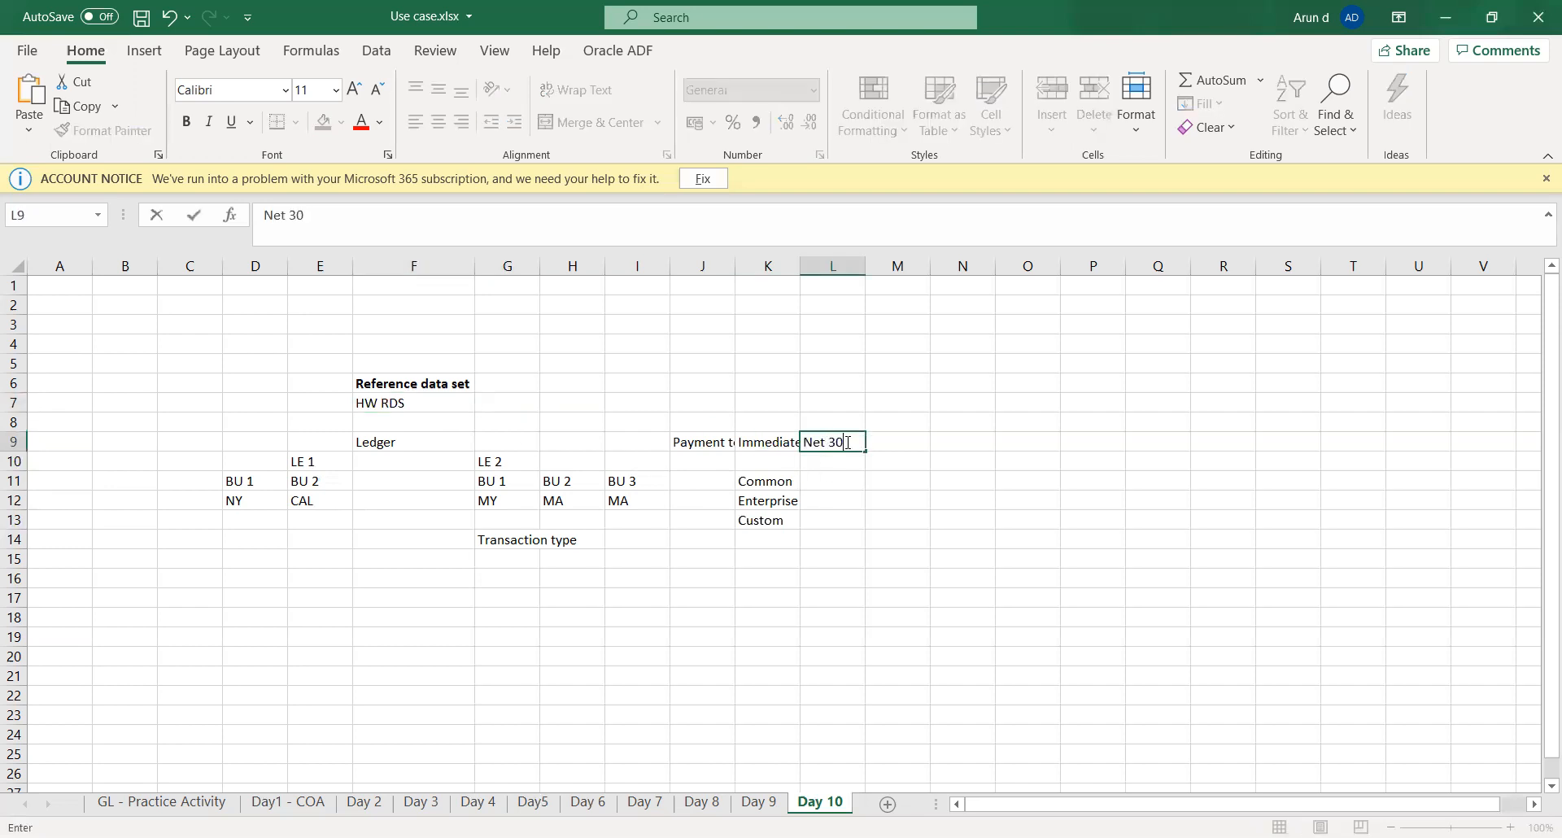
pyautogui.press('Tab')
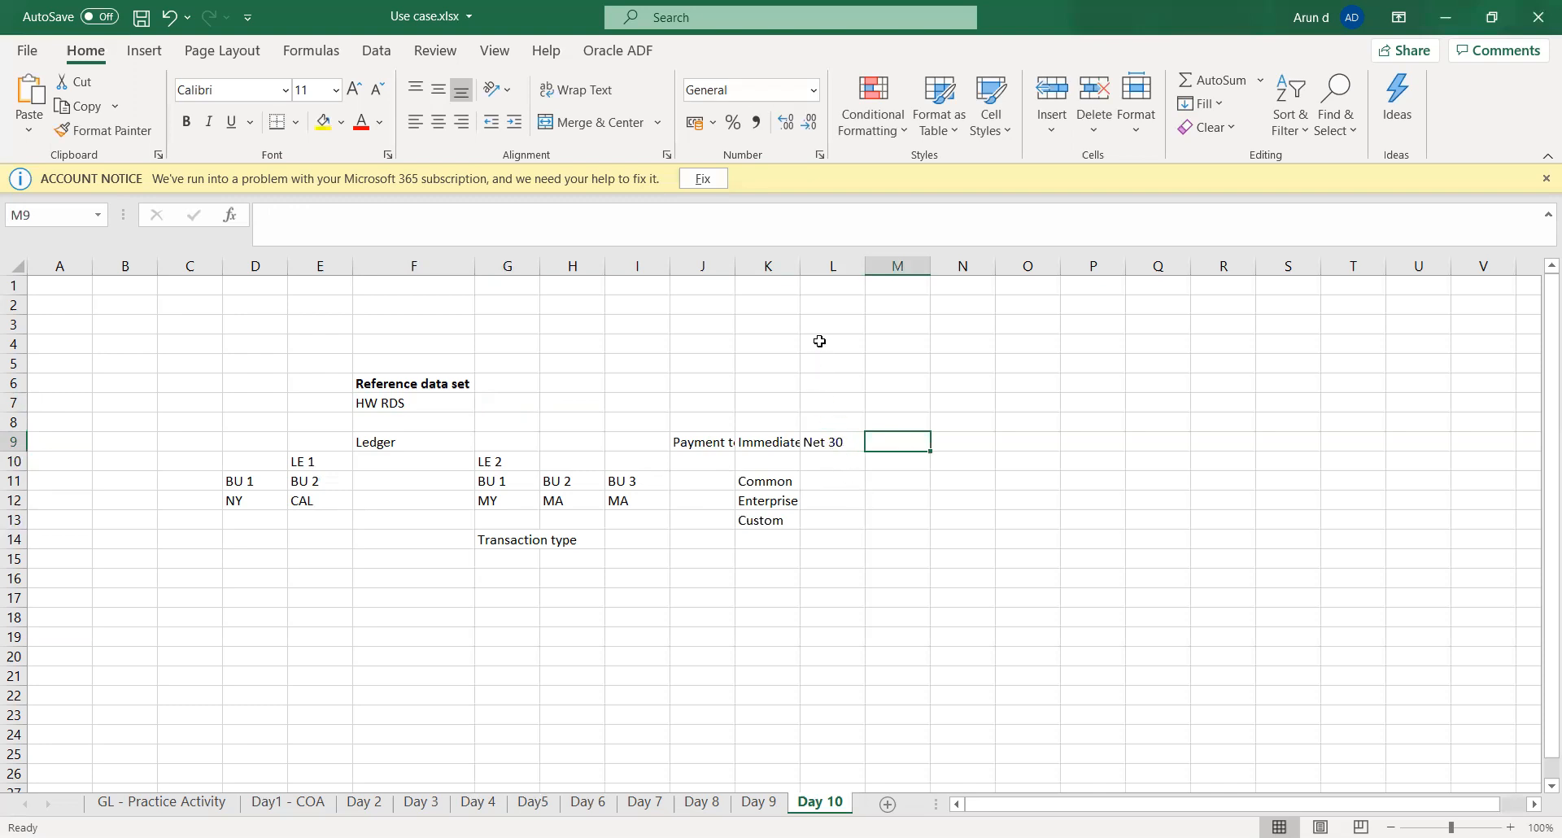
# - Auto-fit the widths of columns K and J to show the Immediate and Payment terms entries in full
pyautogui.doubleClick(801, 267)
pyautogui.doubleClick(738, 266)
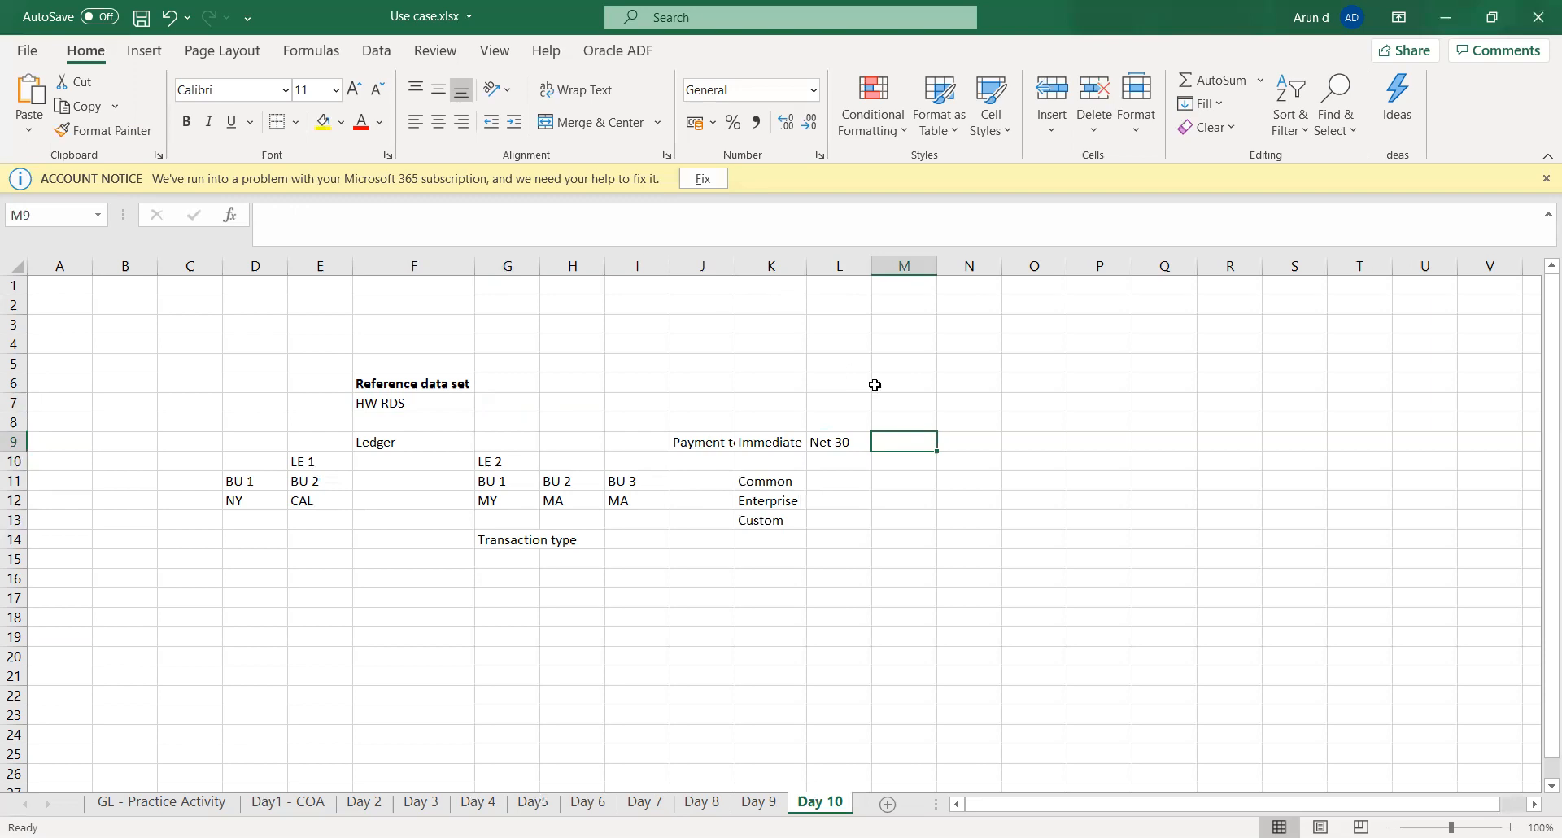
pyautogui.click(804, 442)
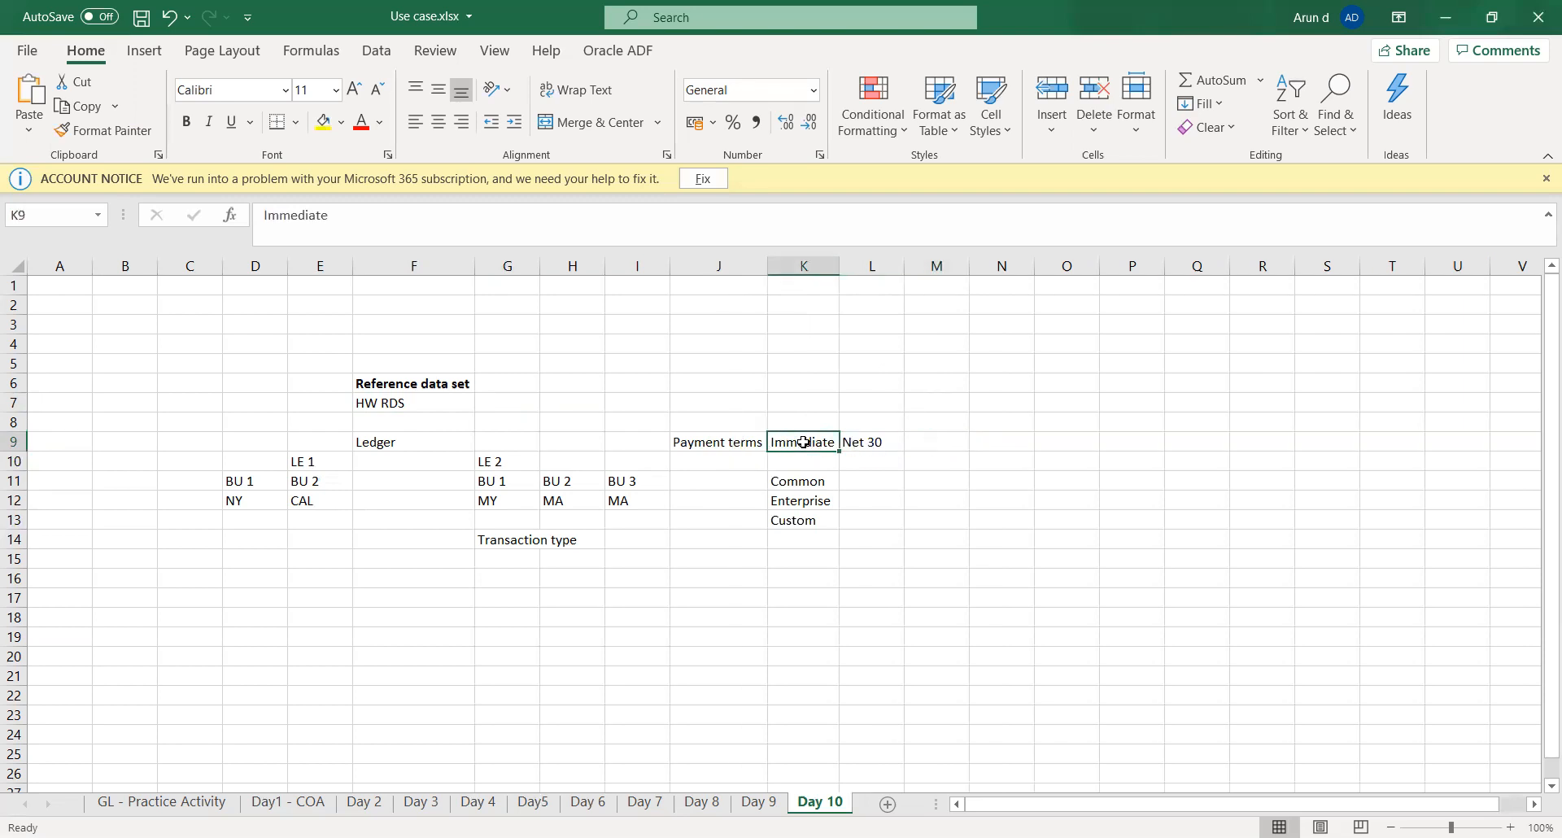
pyautogui.press('Right')
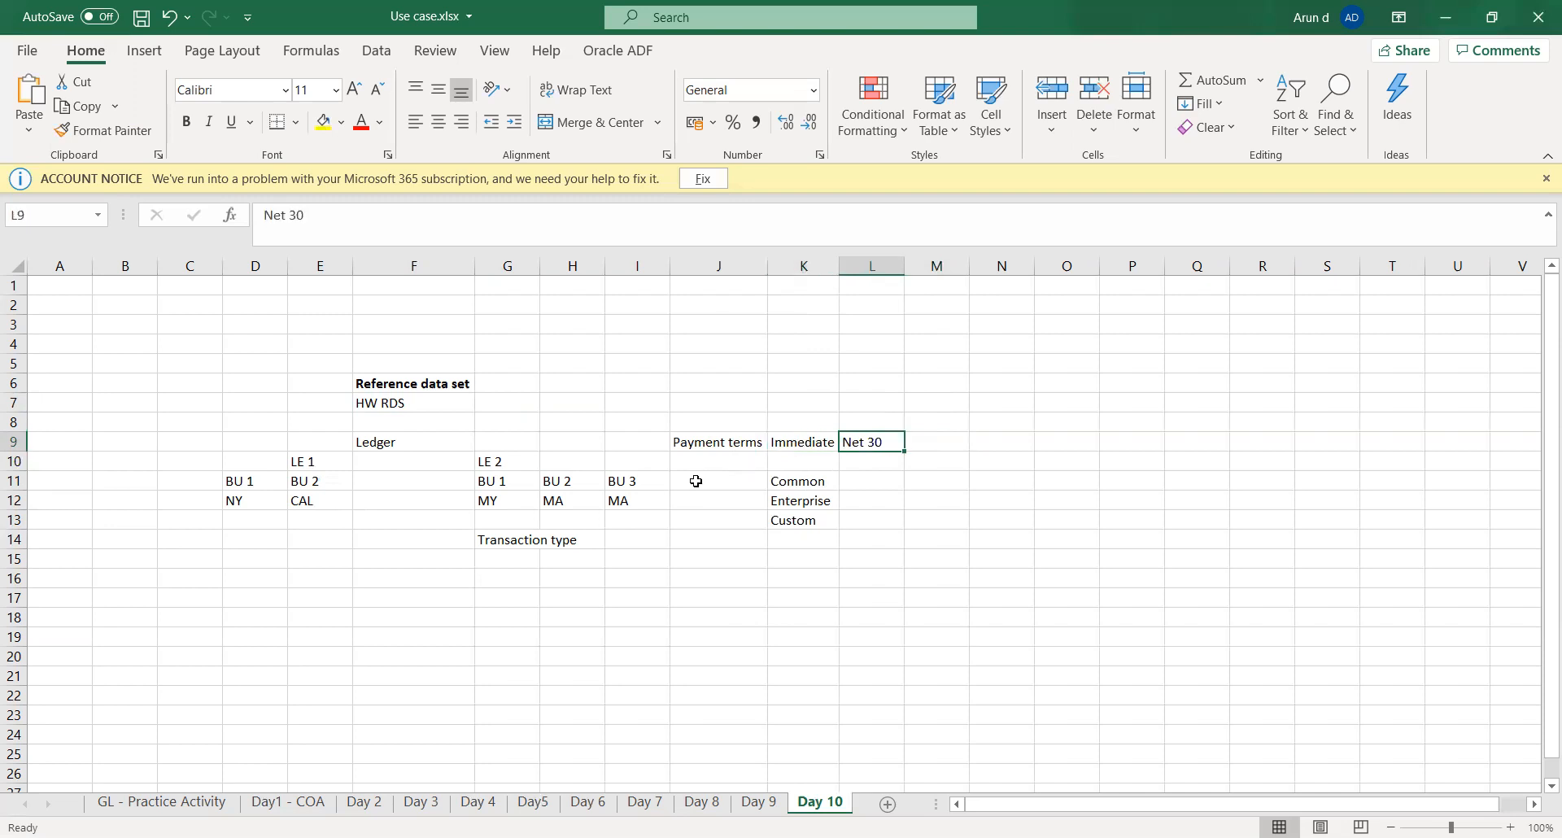
pyautogui.click(802, 444)
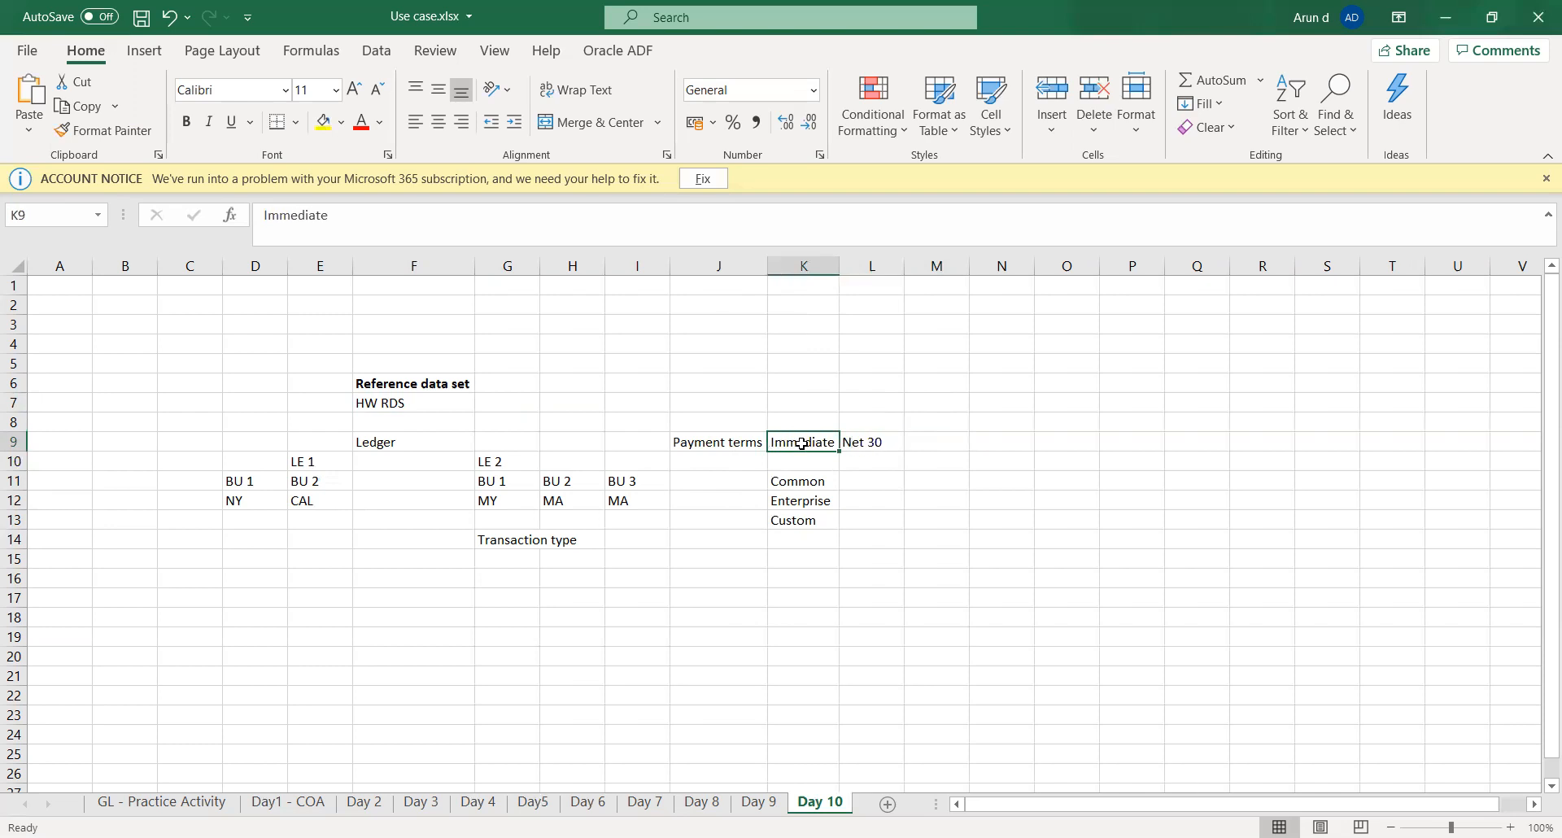
# - Enter "RDS" in D13, beneath the NY location of LE 1's BU 1
pyautogui.press('Right')
pyautogui.press('Down')
pyautogui.press('Down')
pyautogui.press('Down')
pyautogui.press('Down')
pyautogui.press('Down')
pyautogui.press('Down')
pyautogui.press('Down')
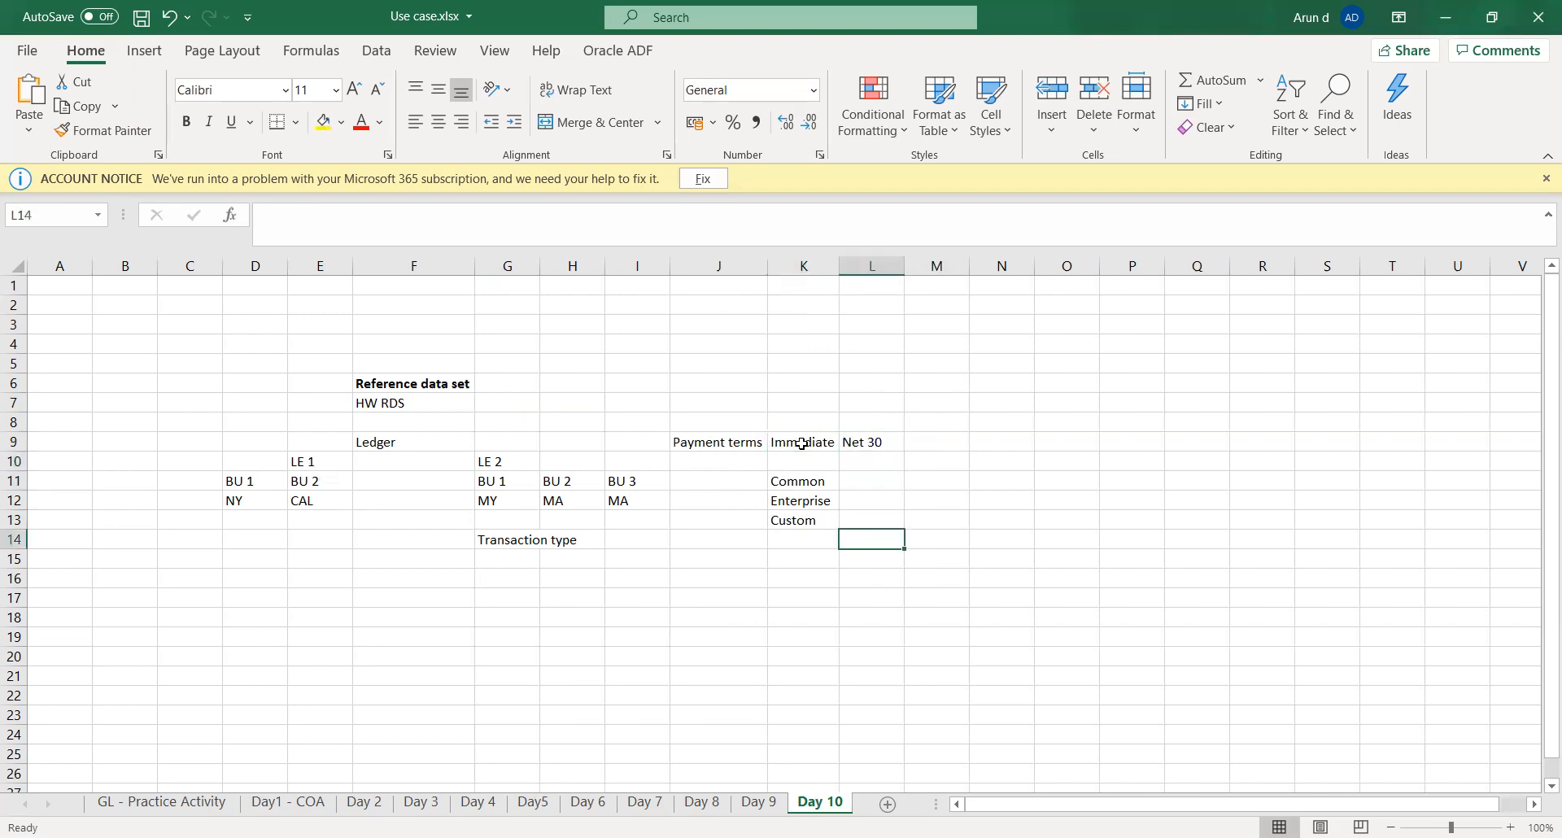
pyautogui.press('Down')
pyautogui.press('Left')
pyautogui.press('Left')
pyautogui.press('Left')
pyautogui.press('Left')
pyautogui.press('Left')
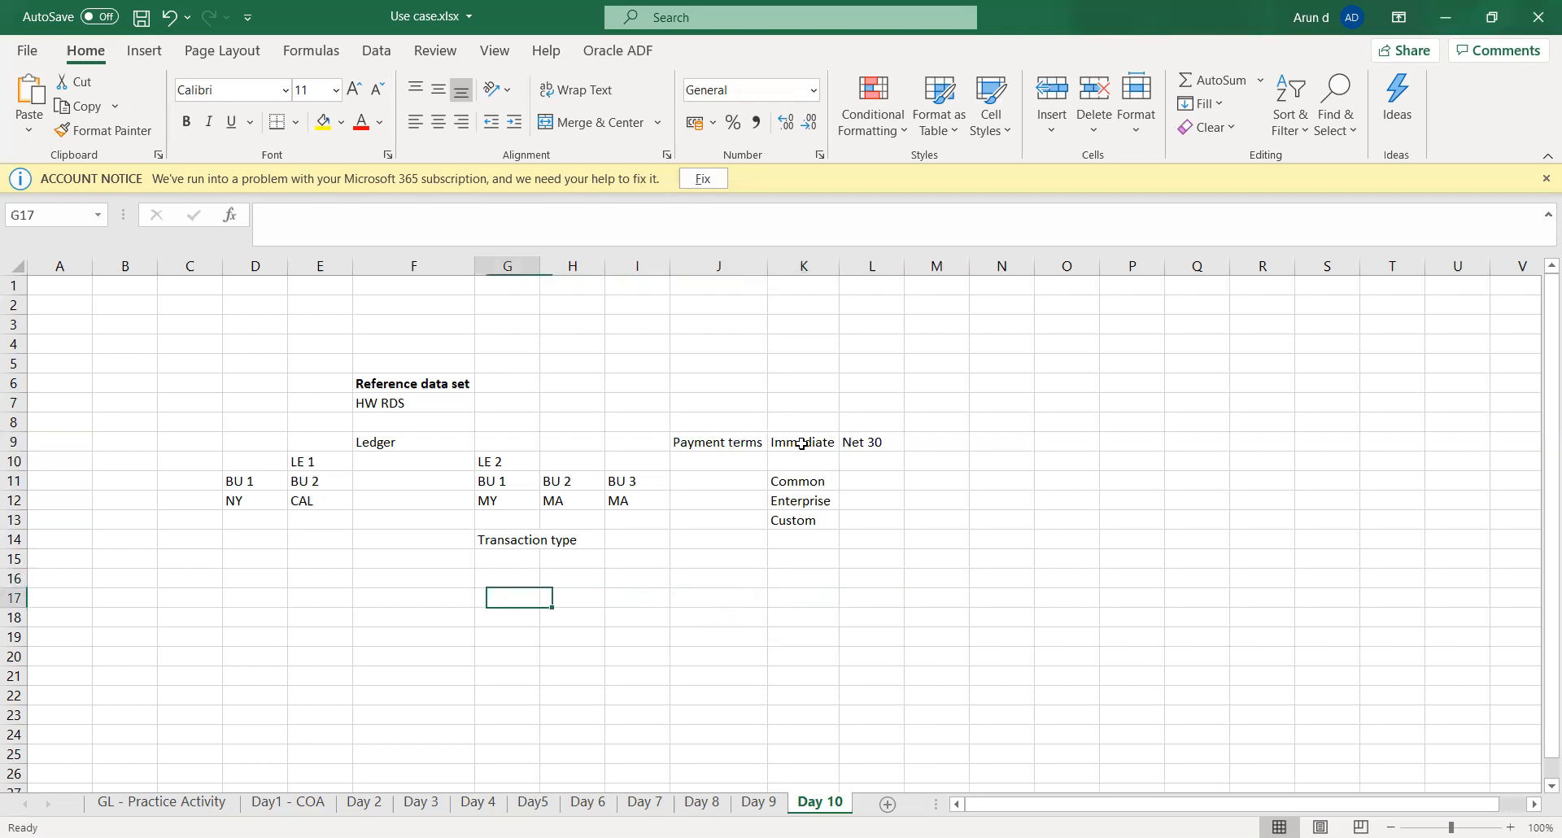
pyautogui.press('Up')
pyautogui.press('Left')
pyautogui.press('Left')
pyautogui.press('Left')
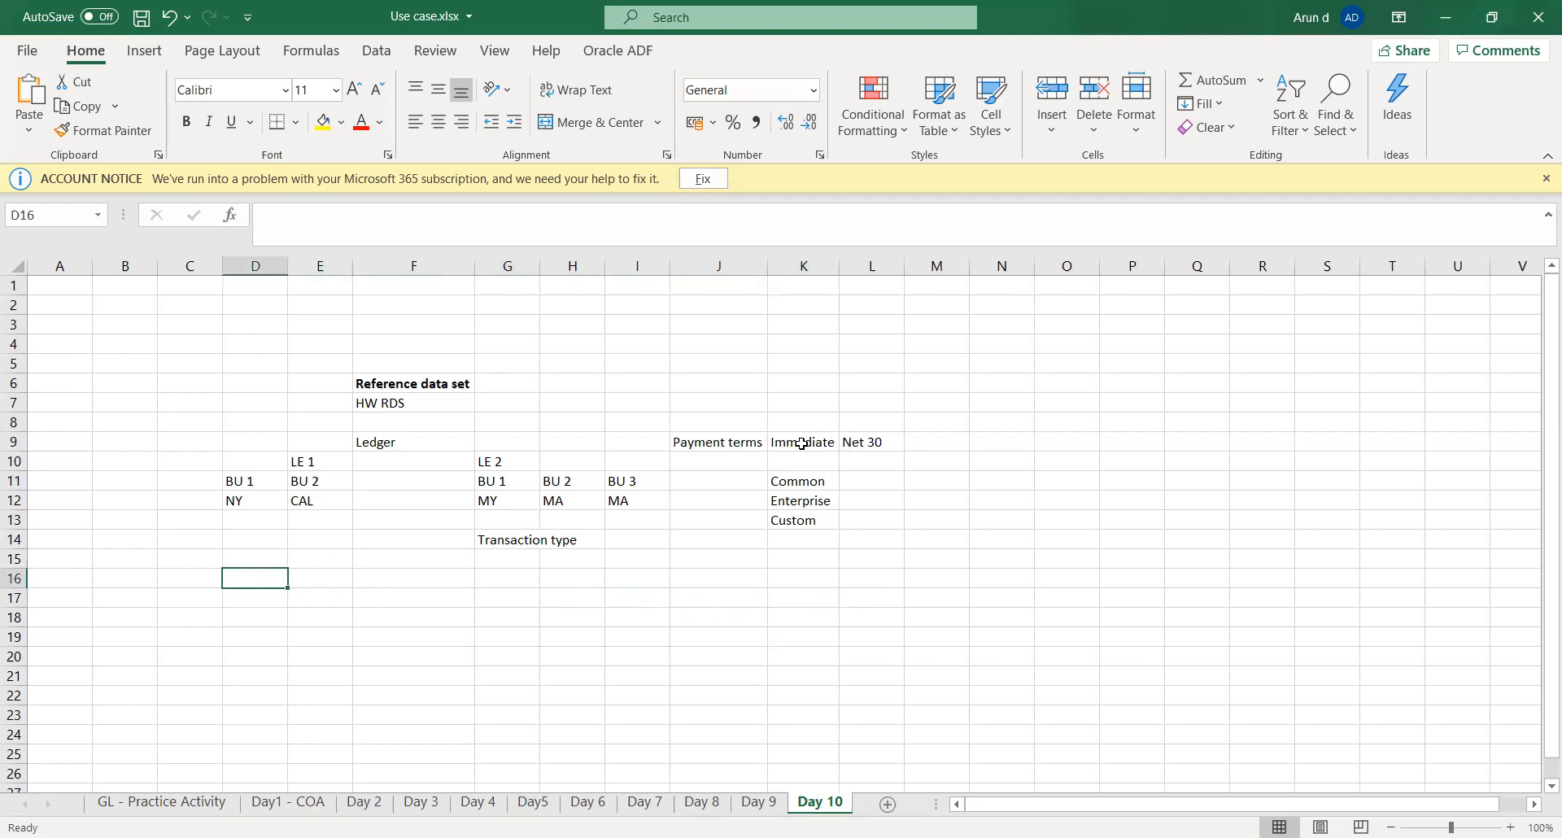
pyautogui.press('Up')
pyautogui.press('Up')
pyautogui.press('Up')
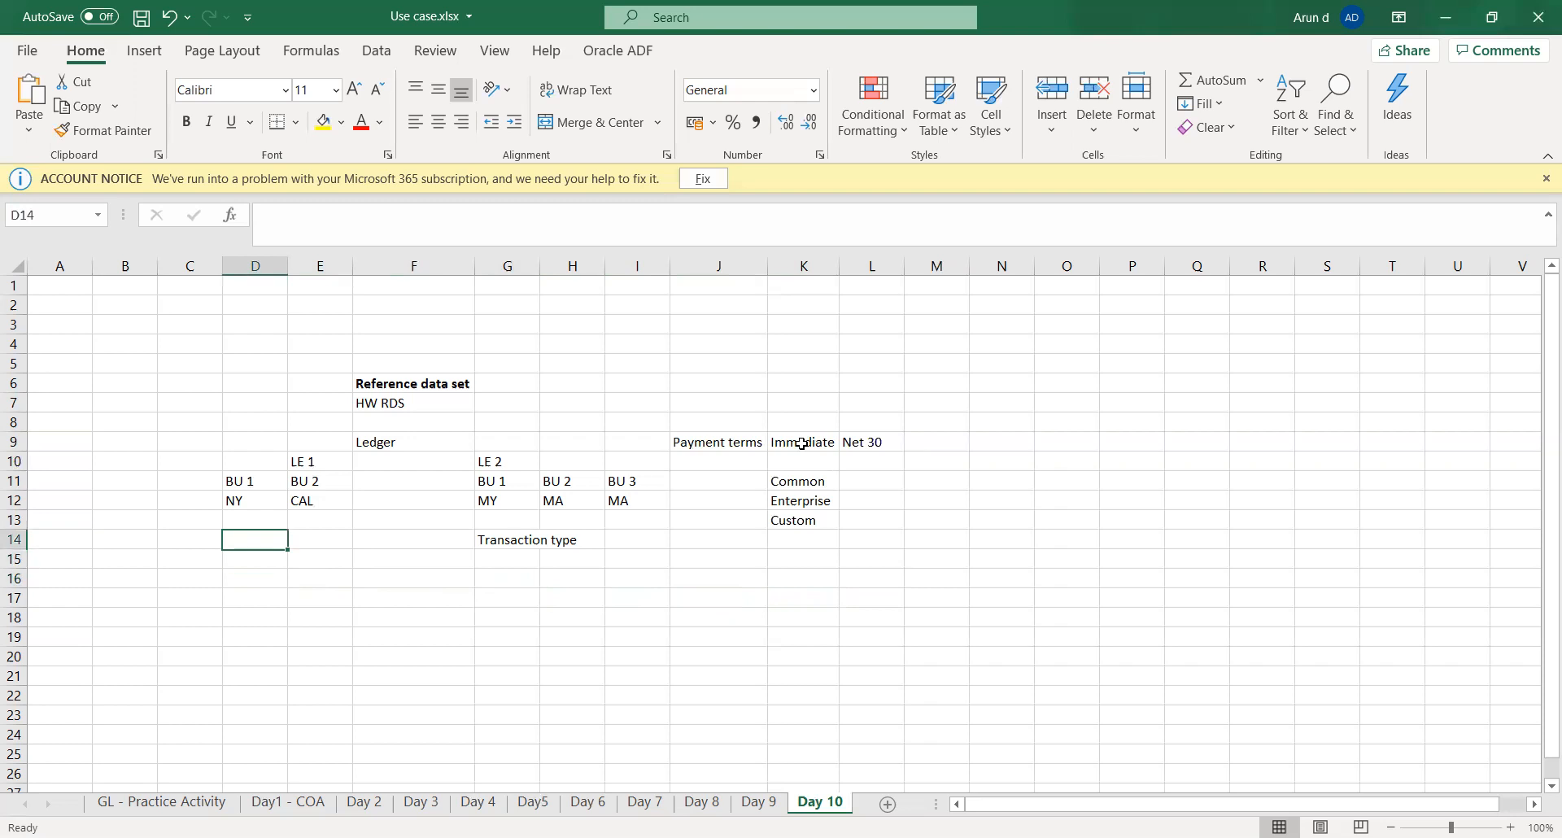
pyautogui.write('RDS')
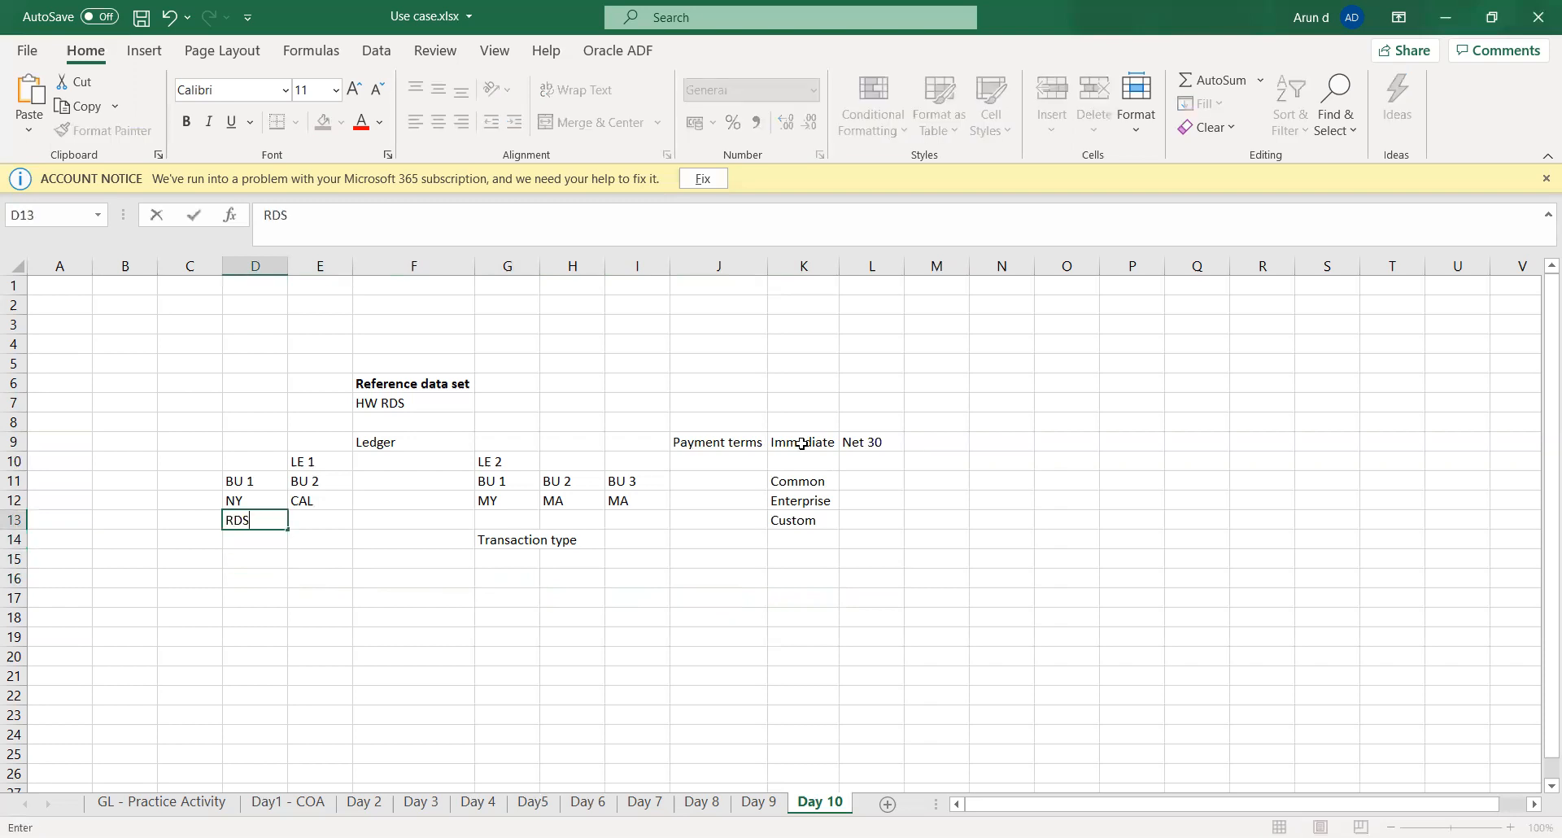
pyautogui.press('Tab')
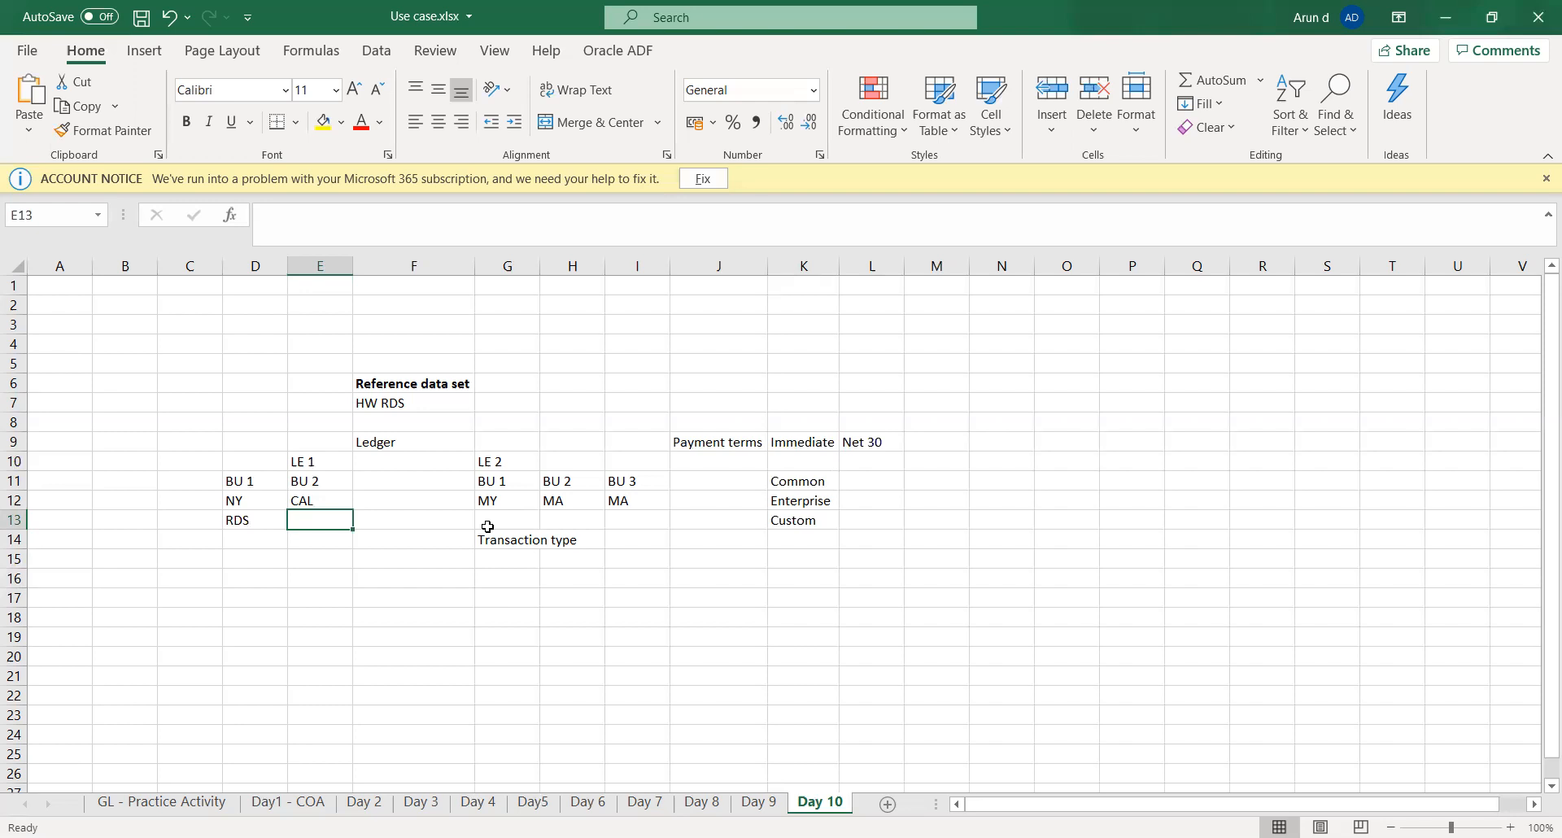
# - Enter "User:" followed by the user's first name in E14, below LE 1's BU 2
pyautogui.press('Up')
pyautogui.press('Left')
pyautogui.press('Left')
pyautogui.press('Right')
pyautogui.press('Right')
pyautogui.press('Down')
pyautogui.press('Down')
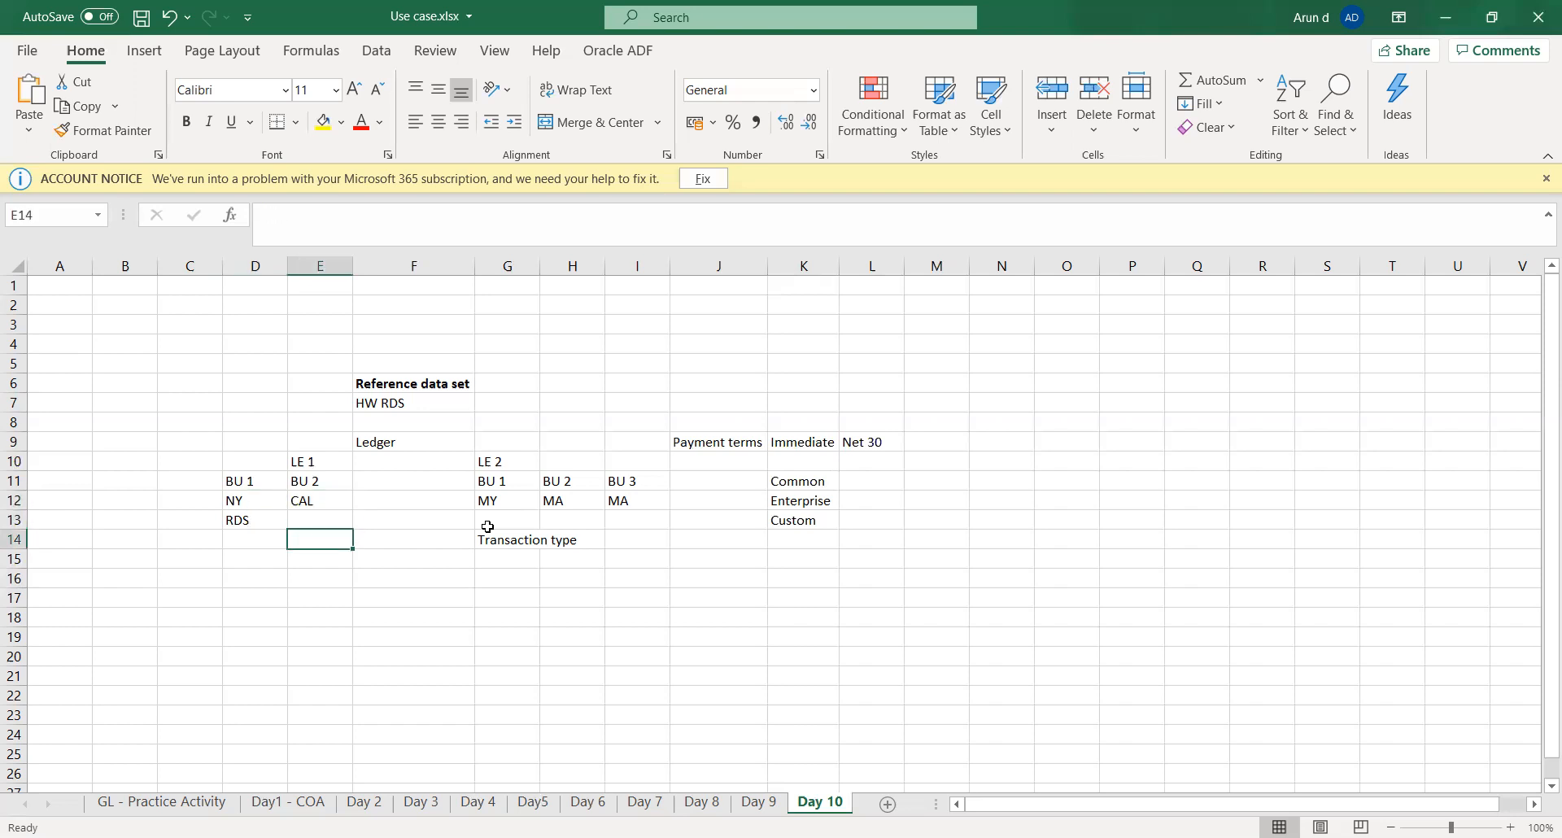
pyautogui.write('User')
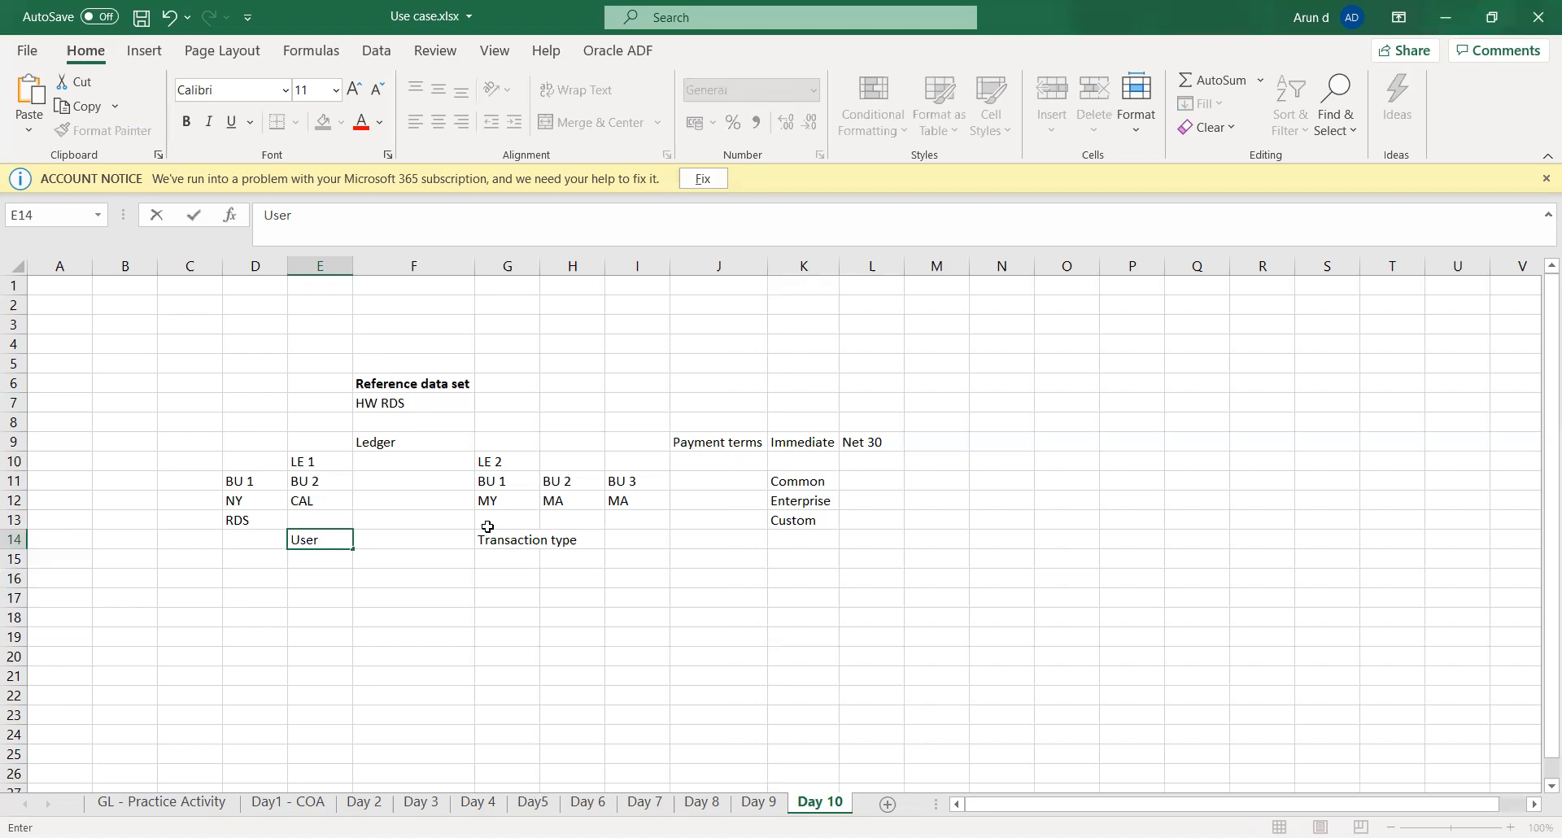
pyautogui.write(': Arun')
pyautogui.press('Tab')
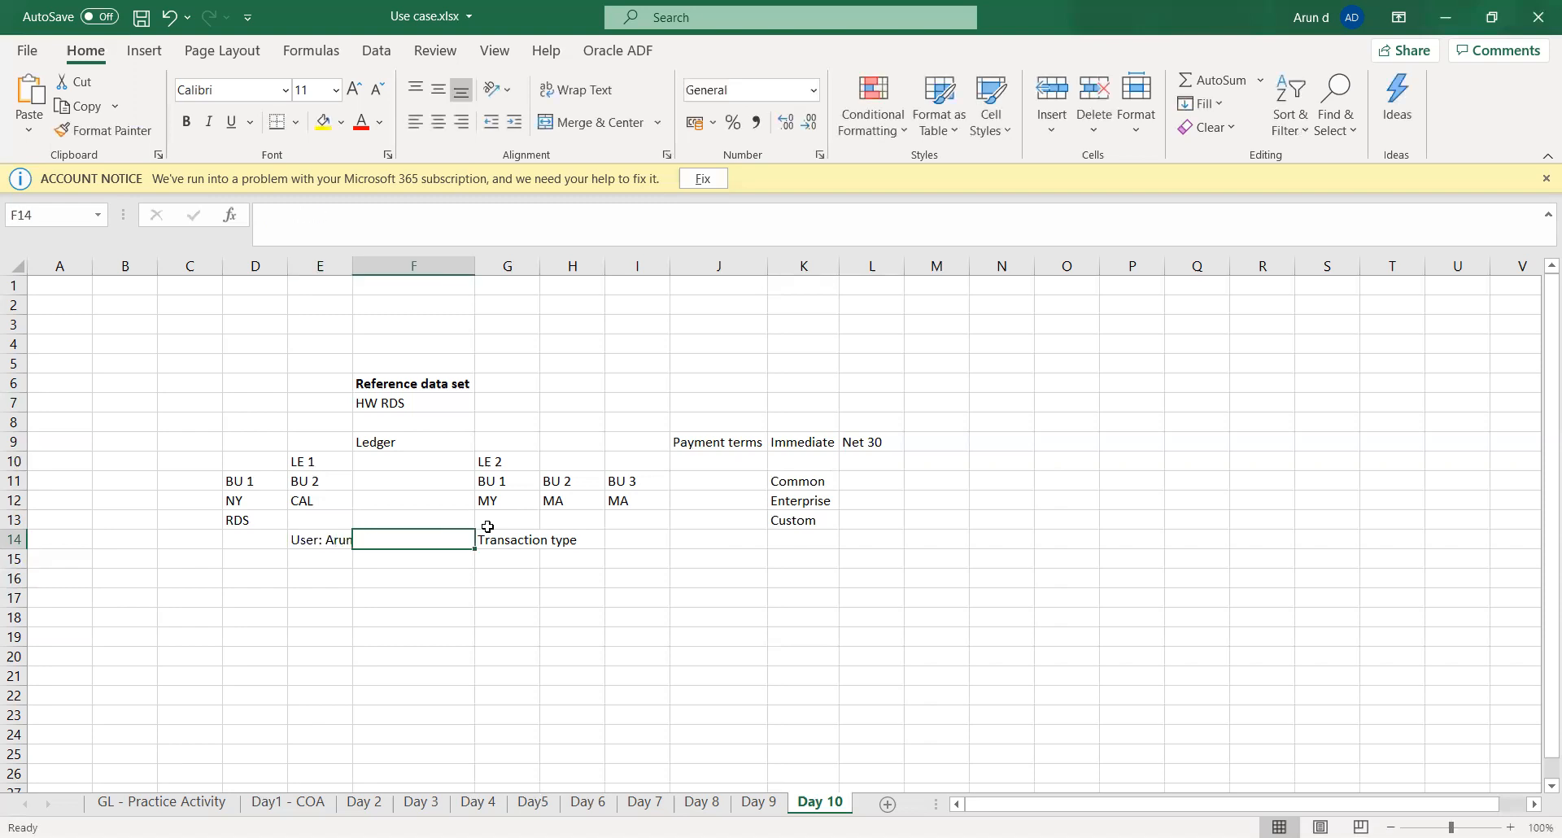
# - Widen column E slightly to fit the user entry and save the workbook
pyautogui.press('Left')
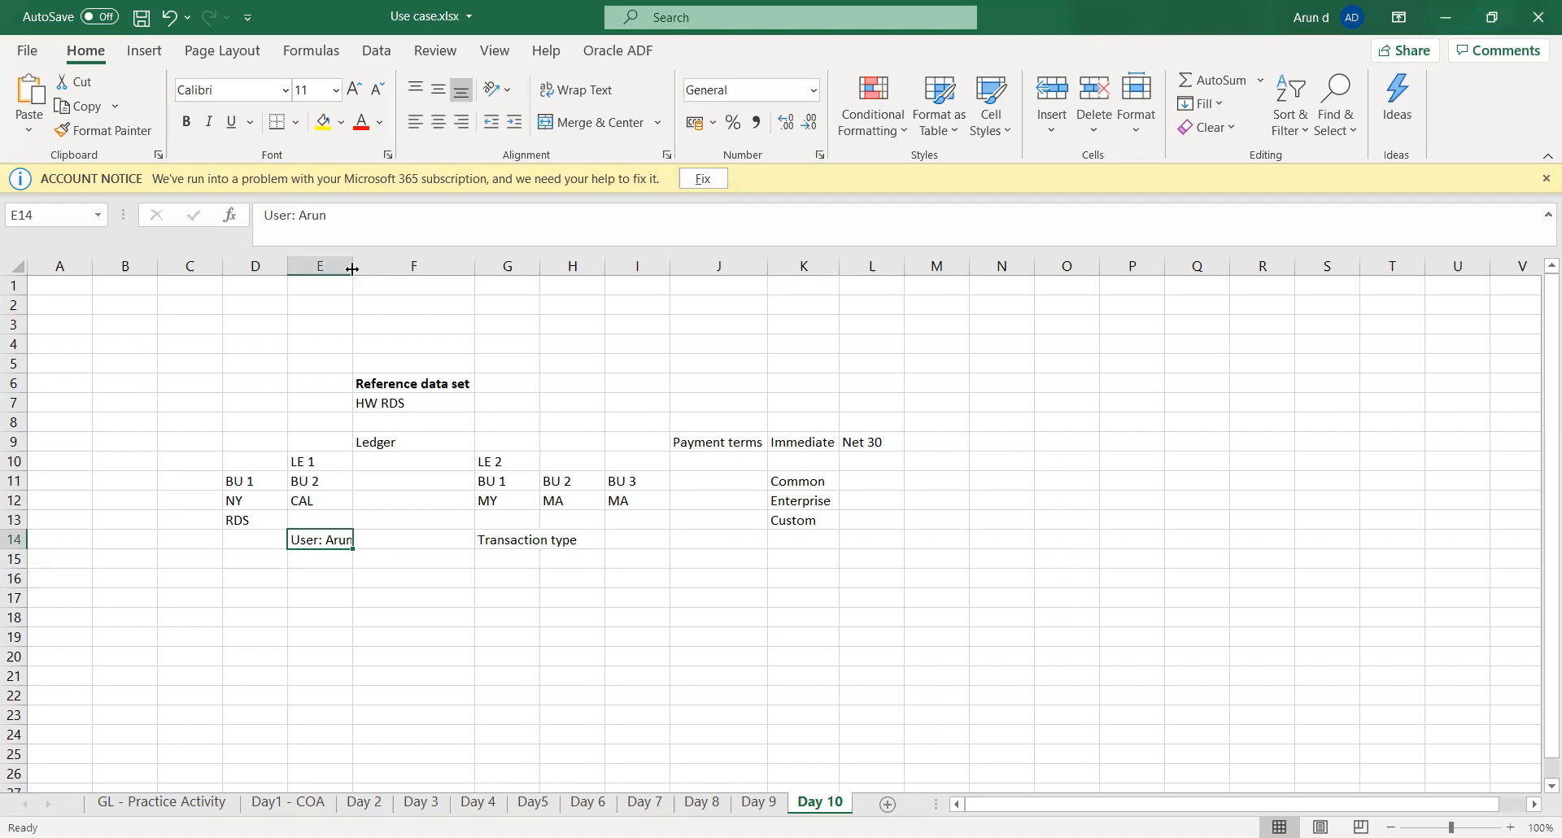
pyautogui.moveTo(352, 268); pyautogui.dragTo(357, 269)
pyautogui.click(339, 562)
pyautogui.click(341, 574)
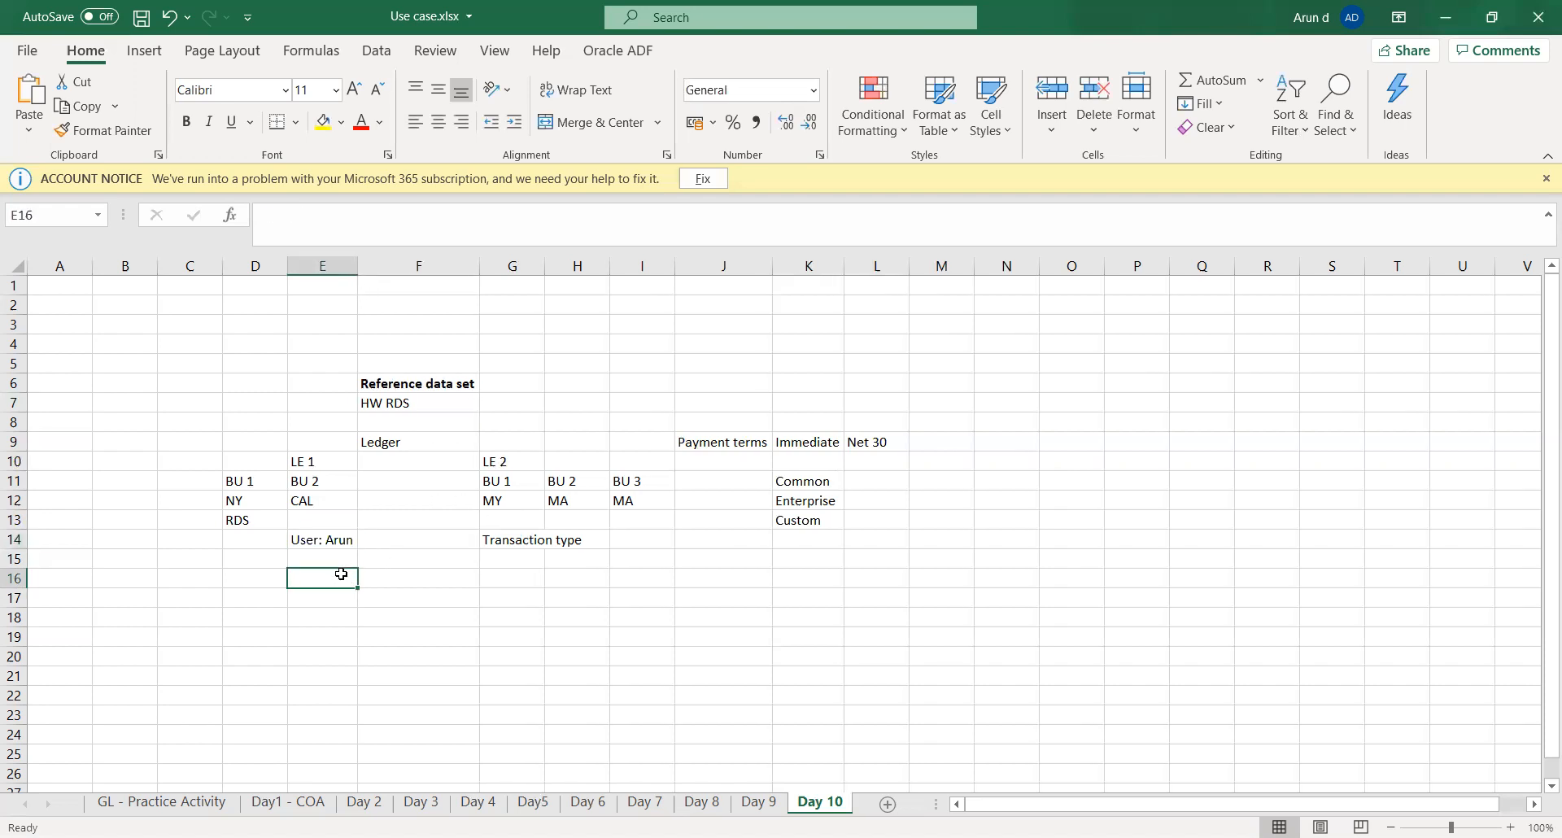
pyautogui.hotkey('ctrl', 's')
# - Examine the user entry in E14 and the Immediate and Net 30 payment terms alongside the Common set
pyautogui.click(340, 539)
pyautogui.press('Left')
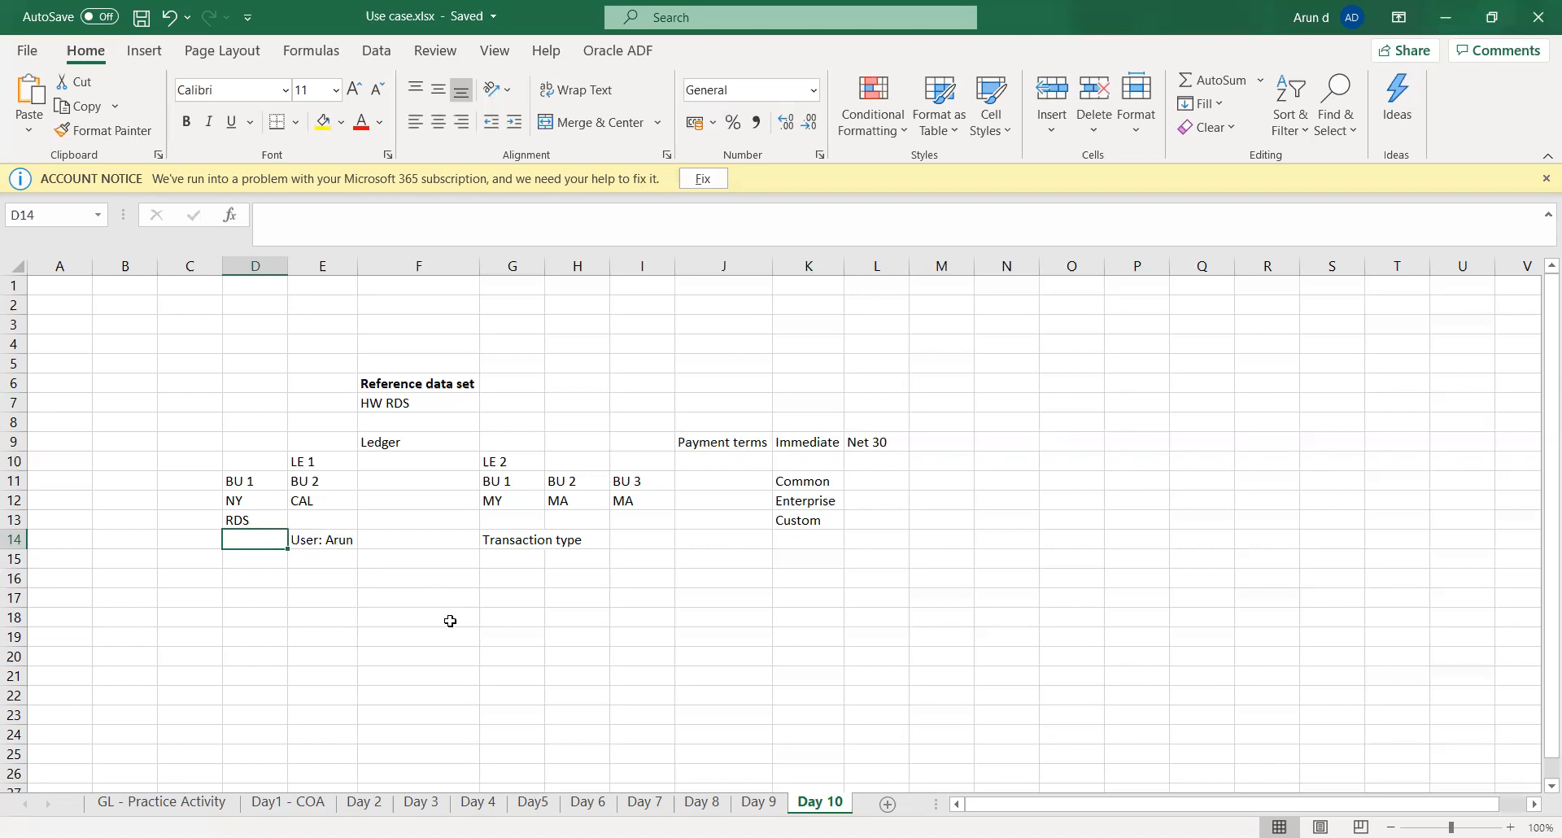
pyautogui.click(309, 595)
pyautogui.click(269, 542)
pyautogui.click(267, 557)
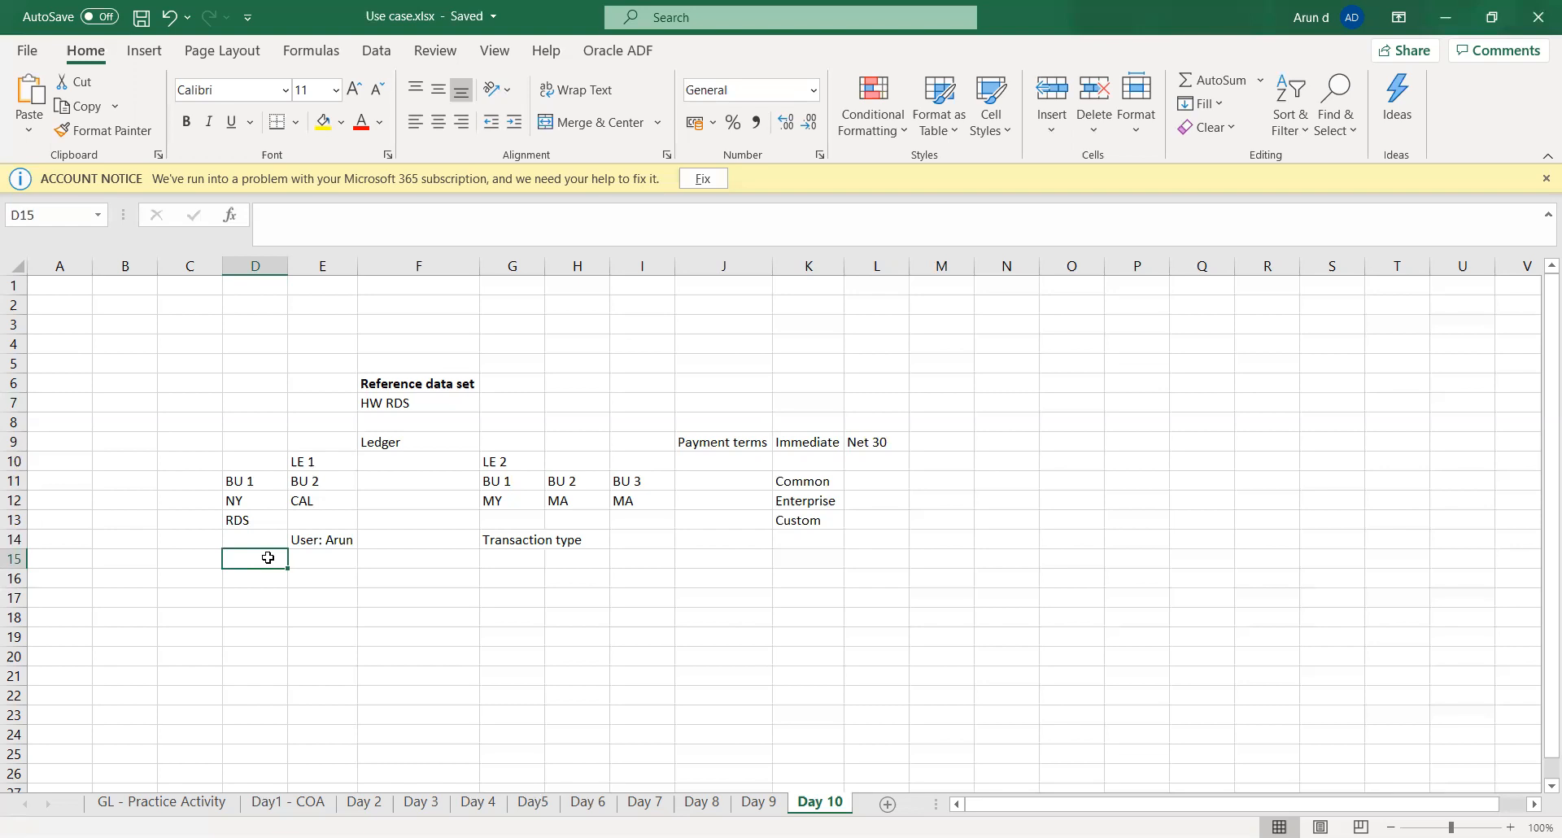
pyautogui.click(732, 442)
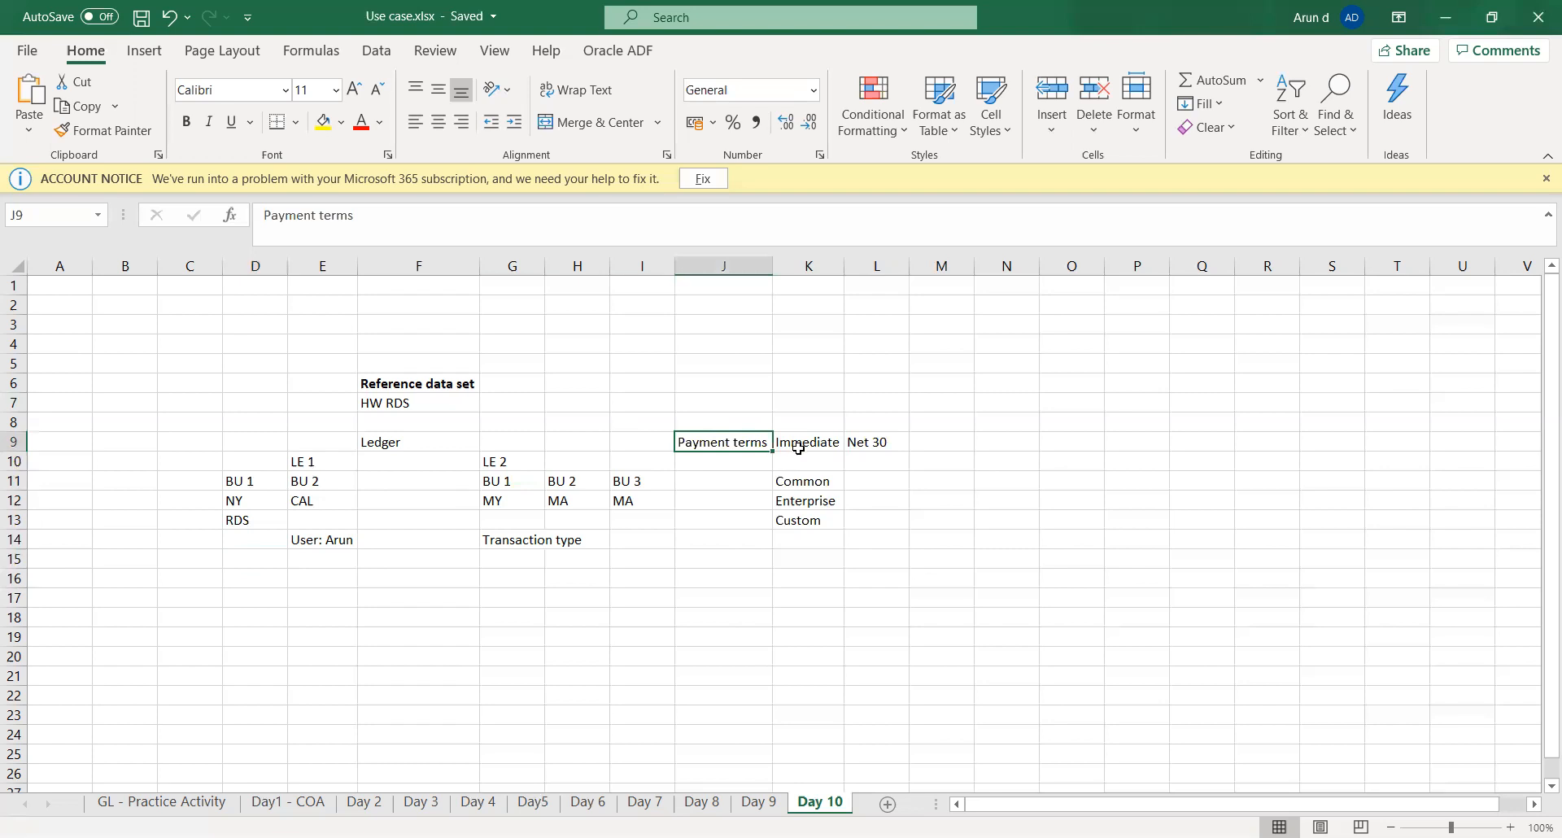
pyautogui.click(818, 449)
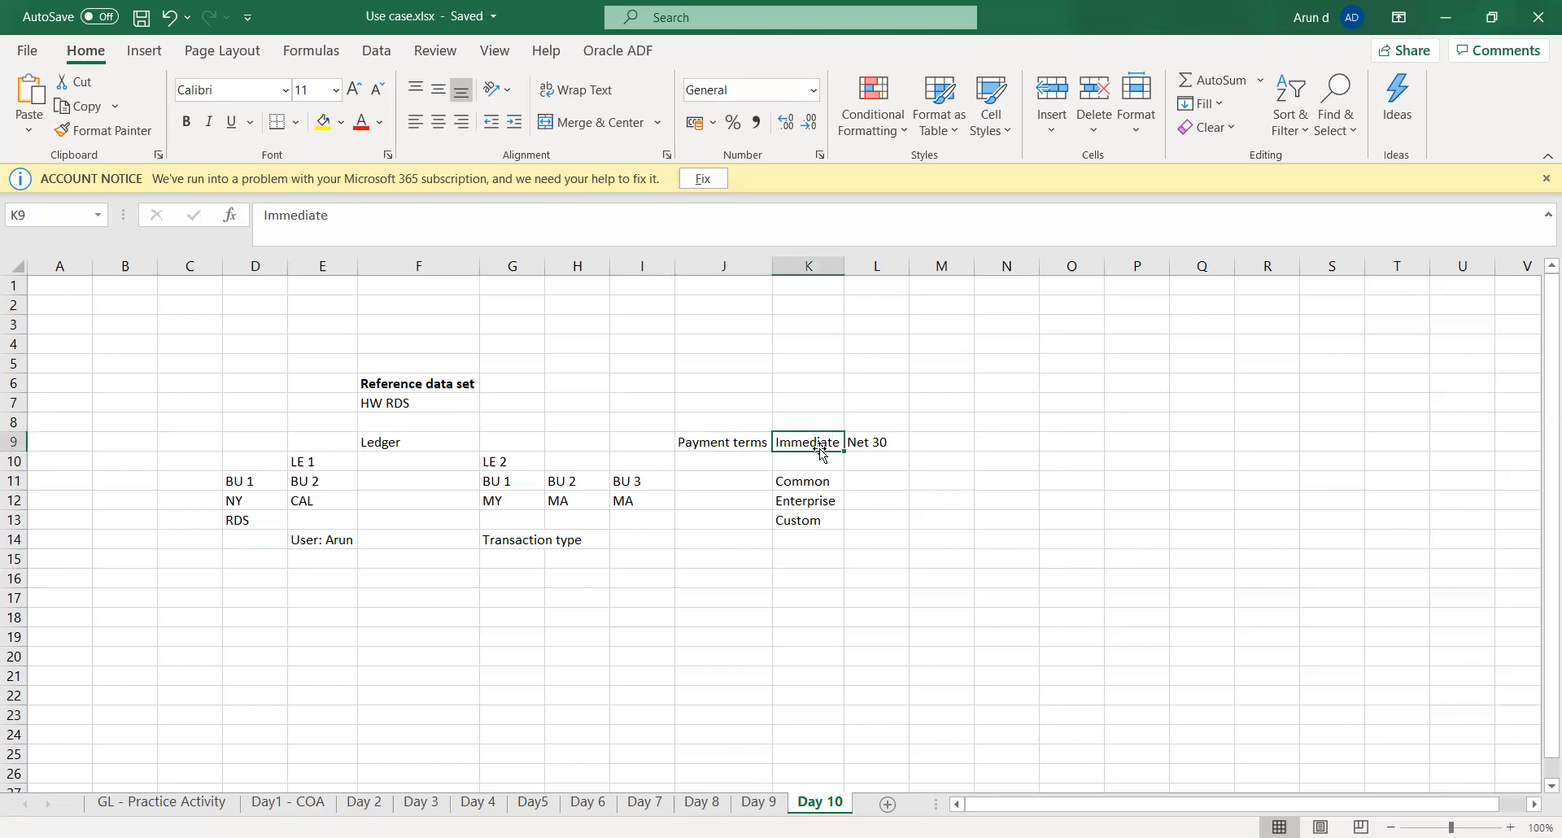
pyautogui.click(812, 486)
pyautogui.click(813, 445)
pyautogui.click(871, 441)
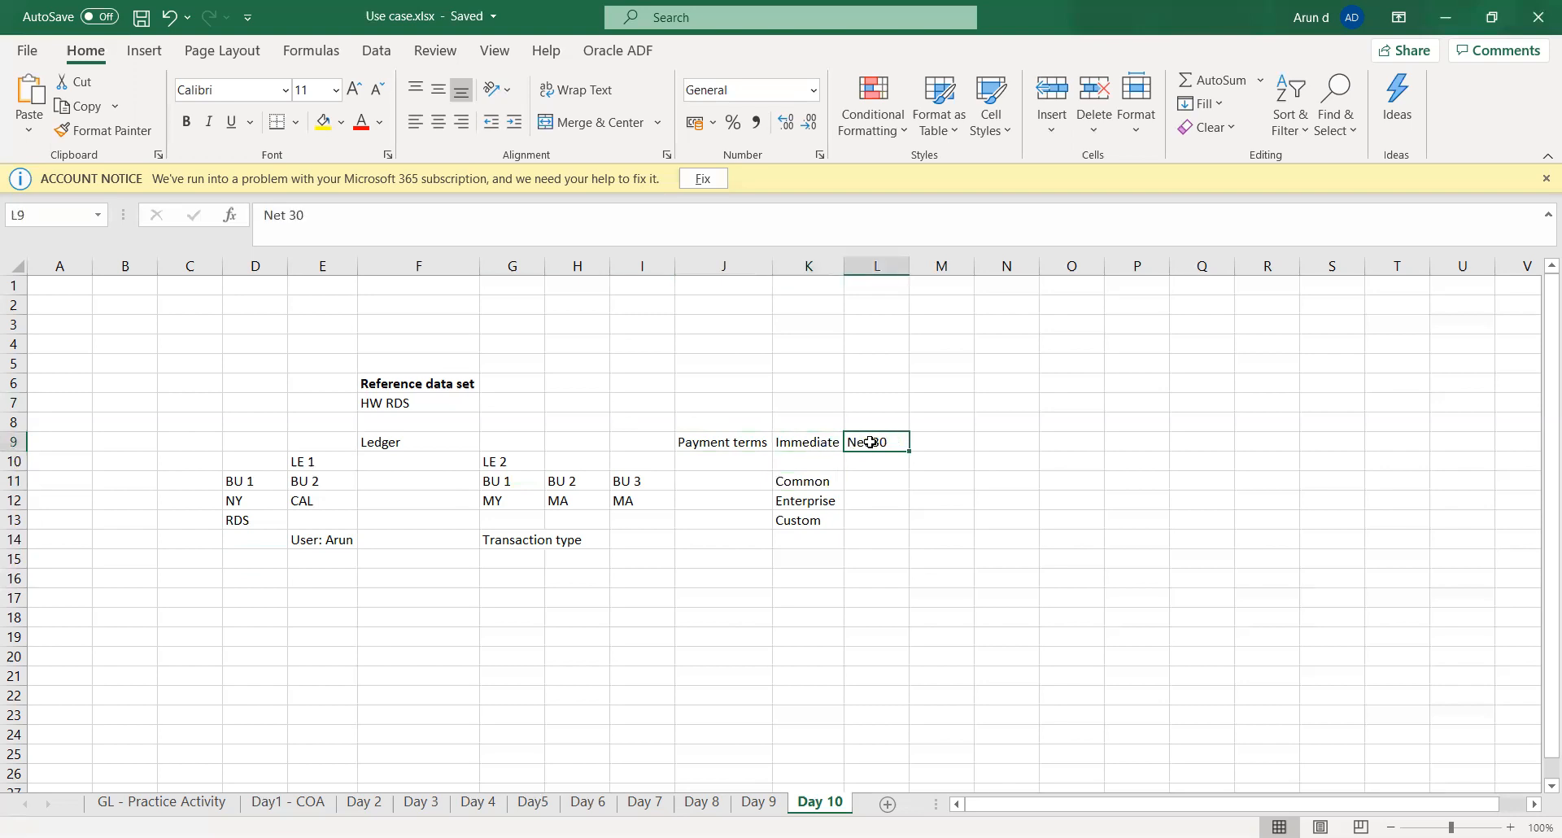
# - Examine the Immediate and Net 30 payment terms in row 9 alongside the HW RDS reference data set in F7
pyautogui.click(930, 445)
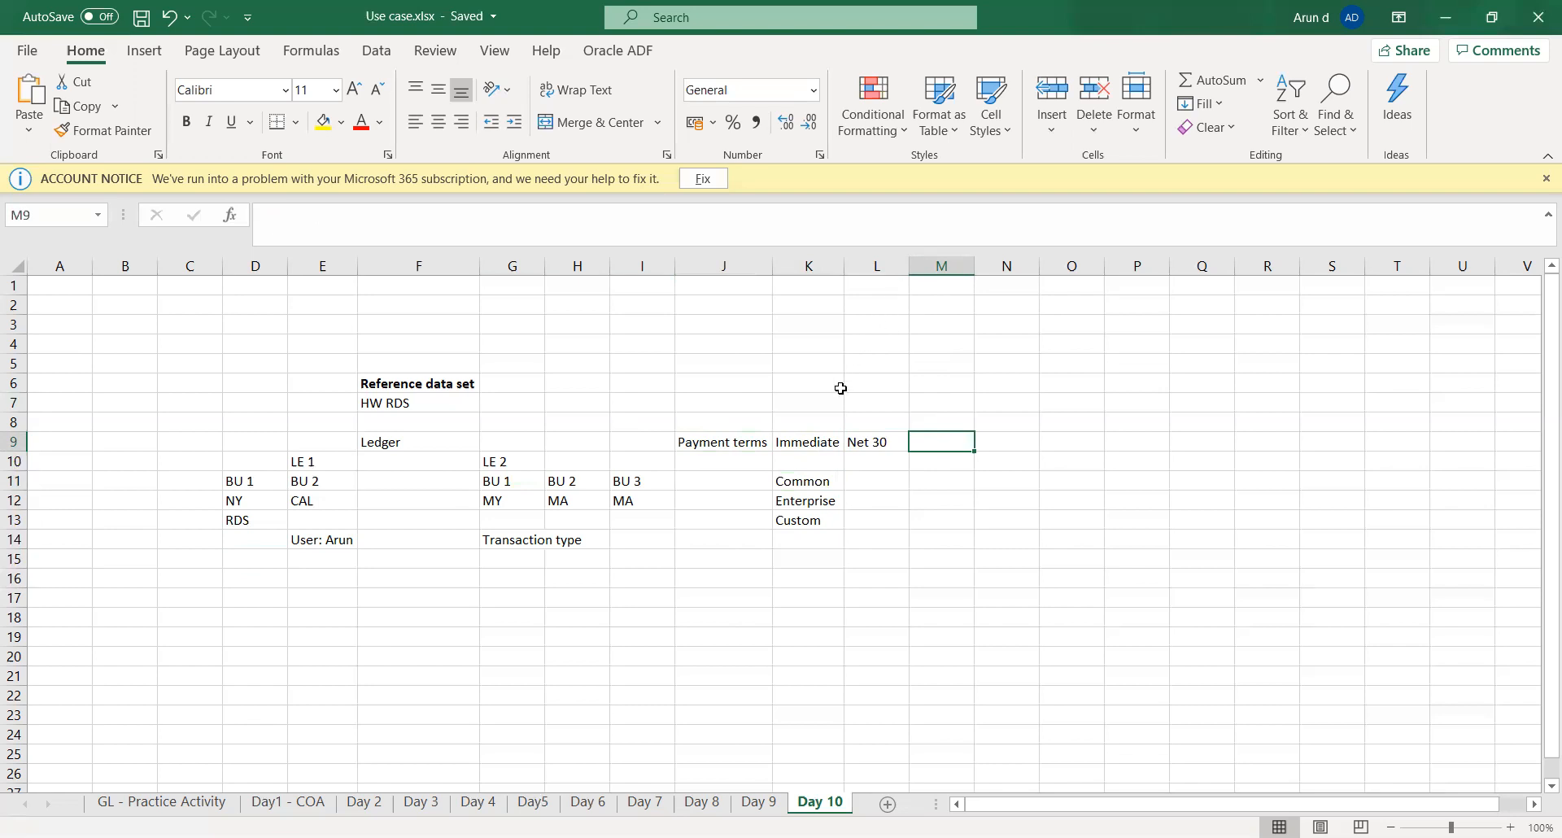
pyautogui.click(811, 440)
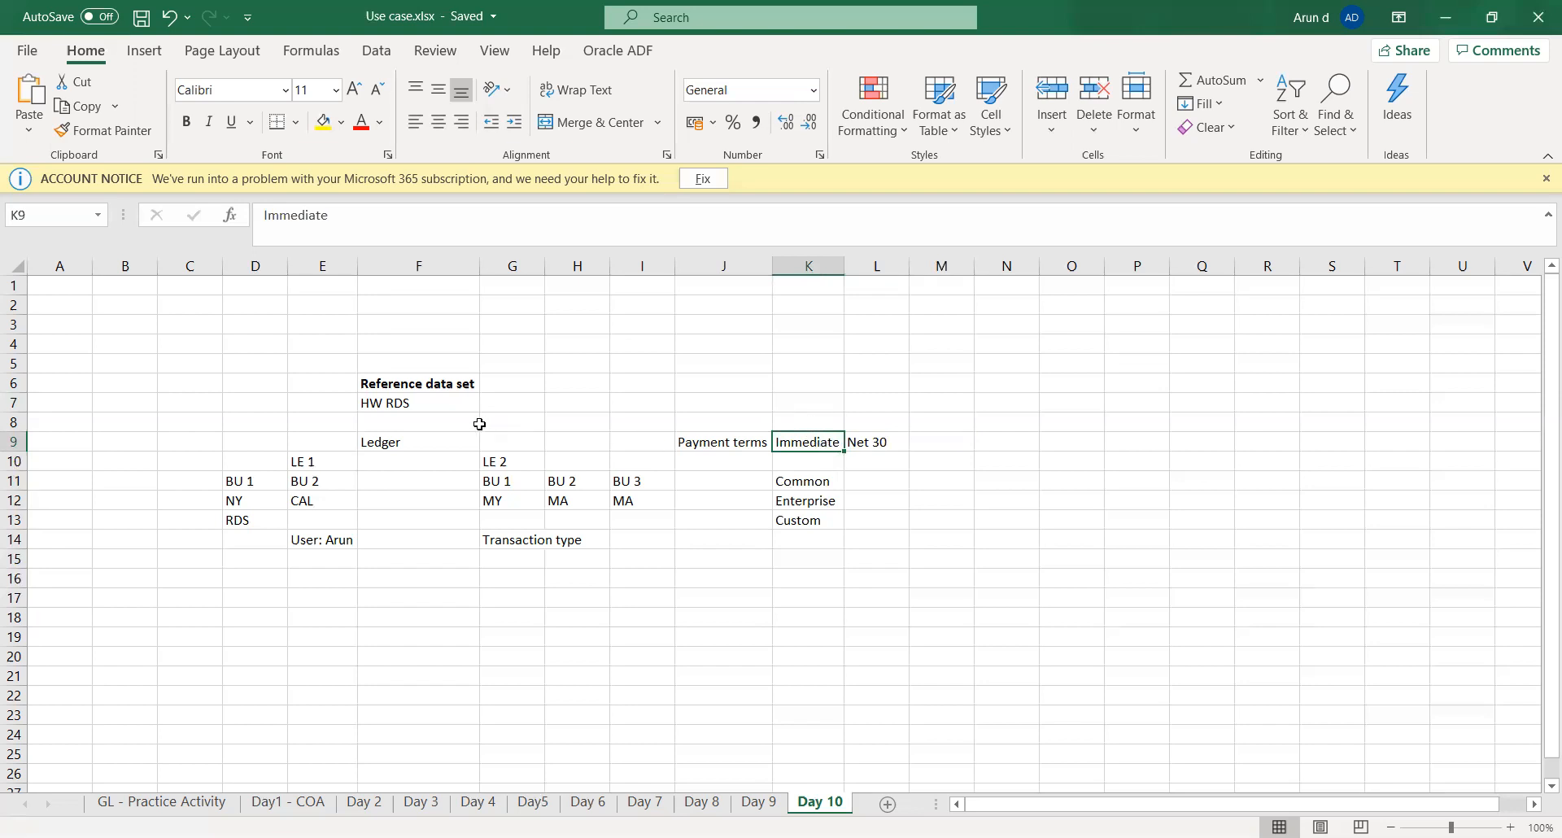
pyautogui.click(390, 404)
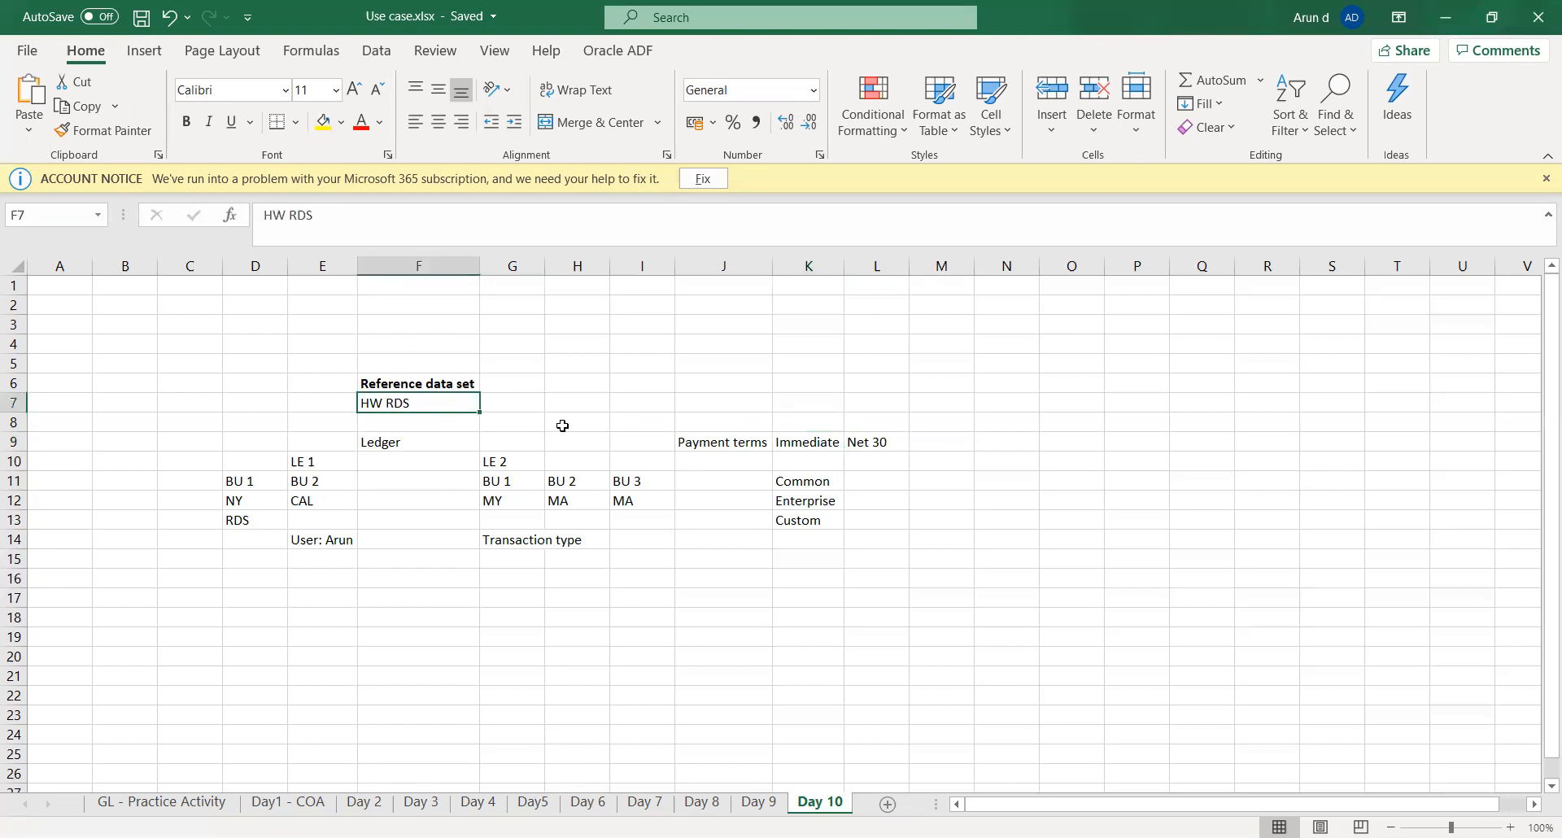
pyautogui.click(803, 444)
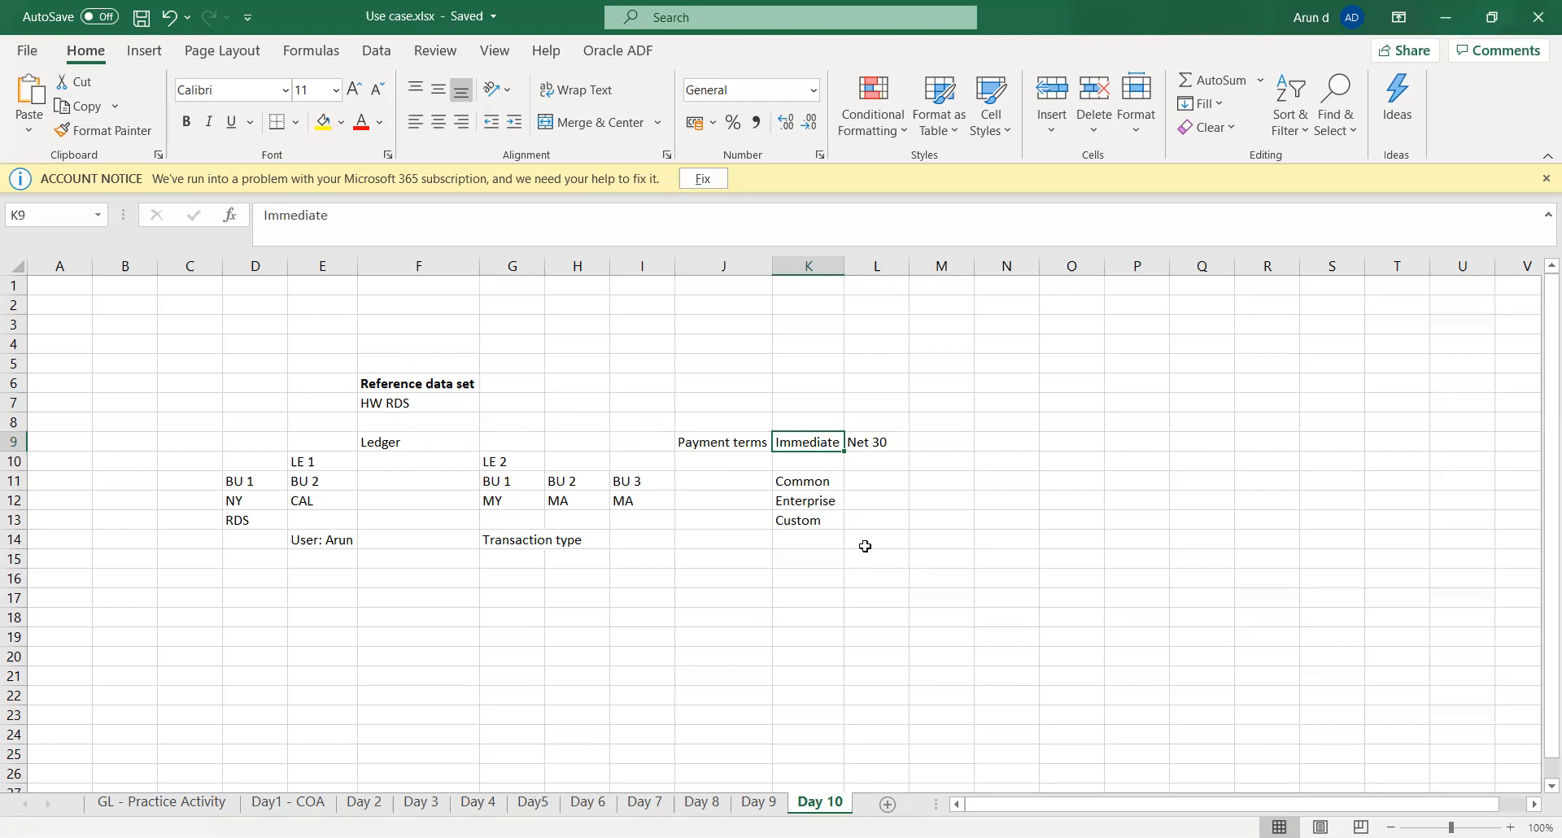
pyautogui.click(808, 554)
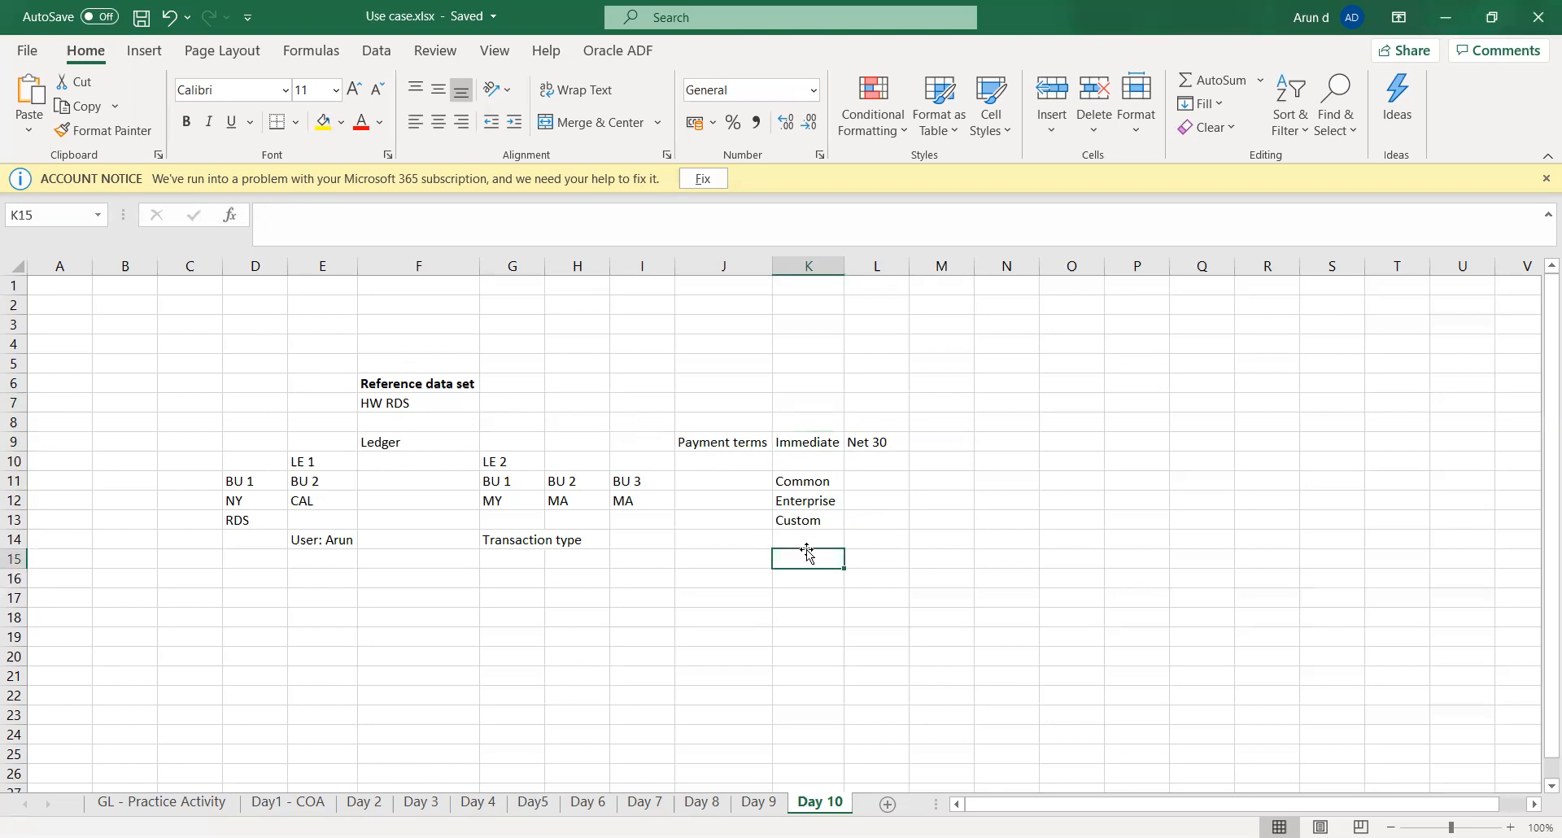
pyautogui.click(945, 368)
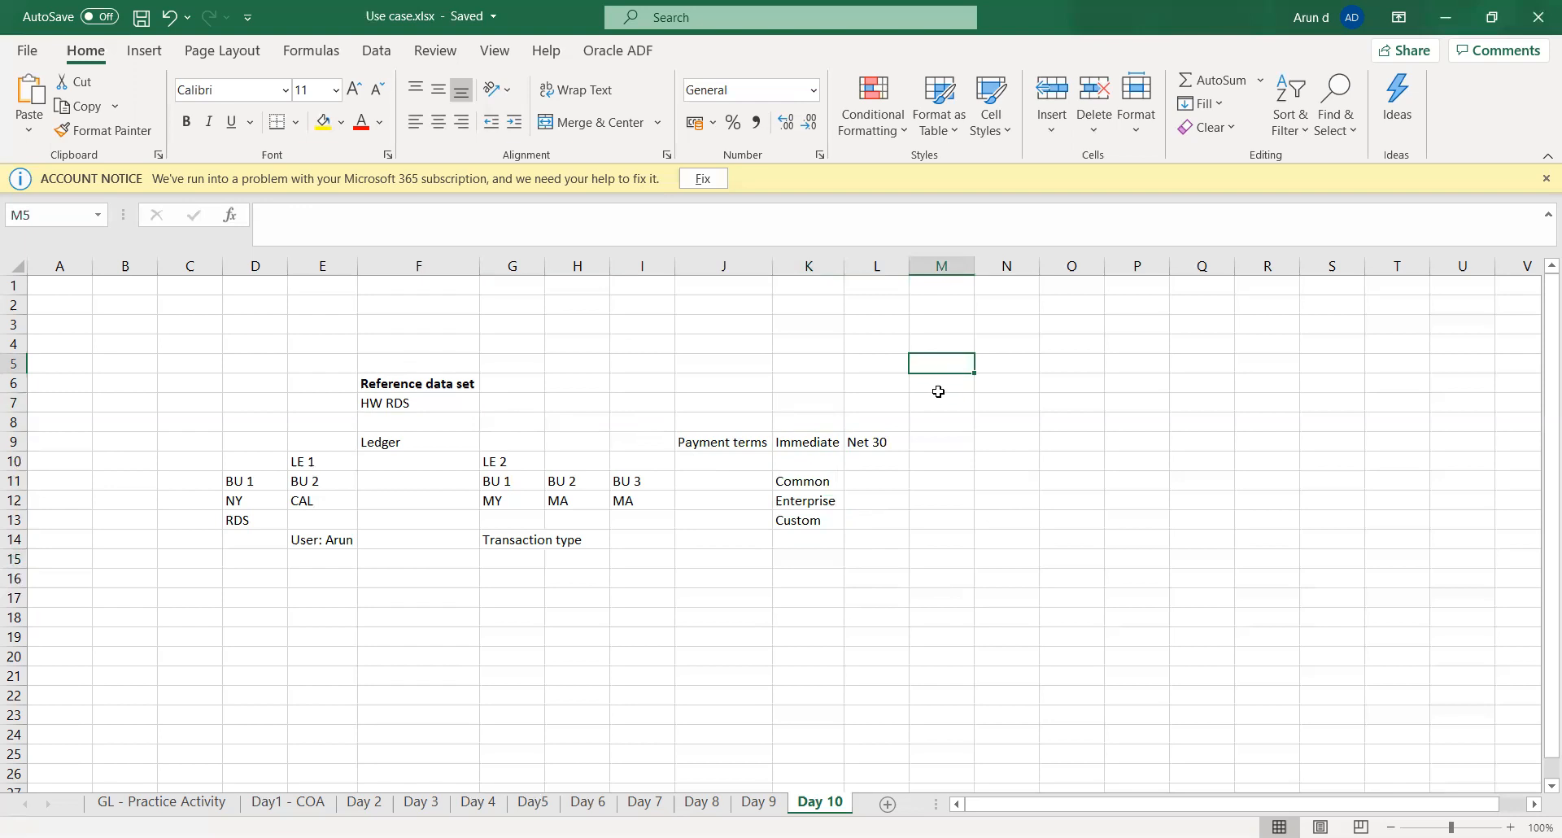
# - Switch to the Oracle Fusion page in the browser and start creating a reference data set for the new business unit's default set
pyautogui.click(814, 66)
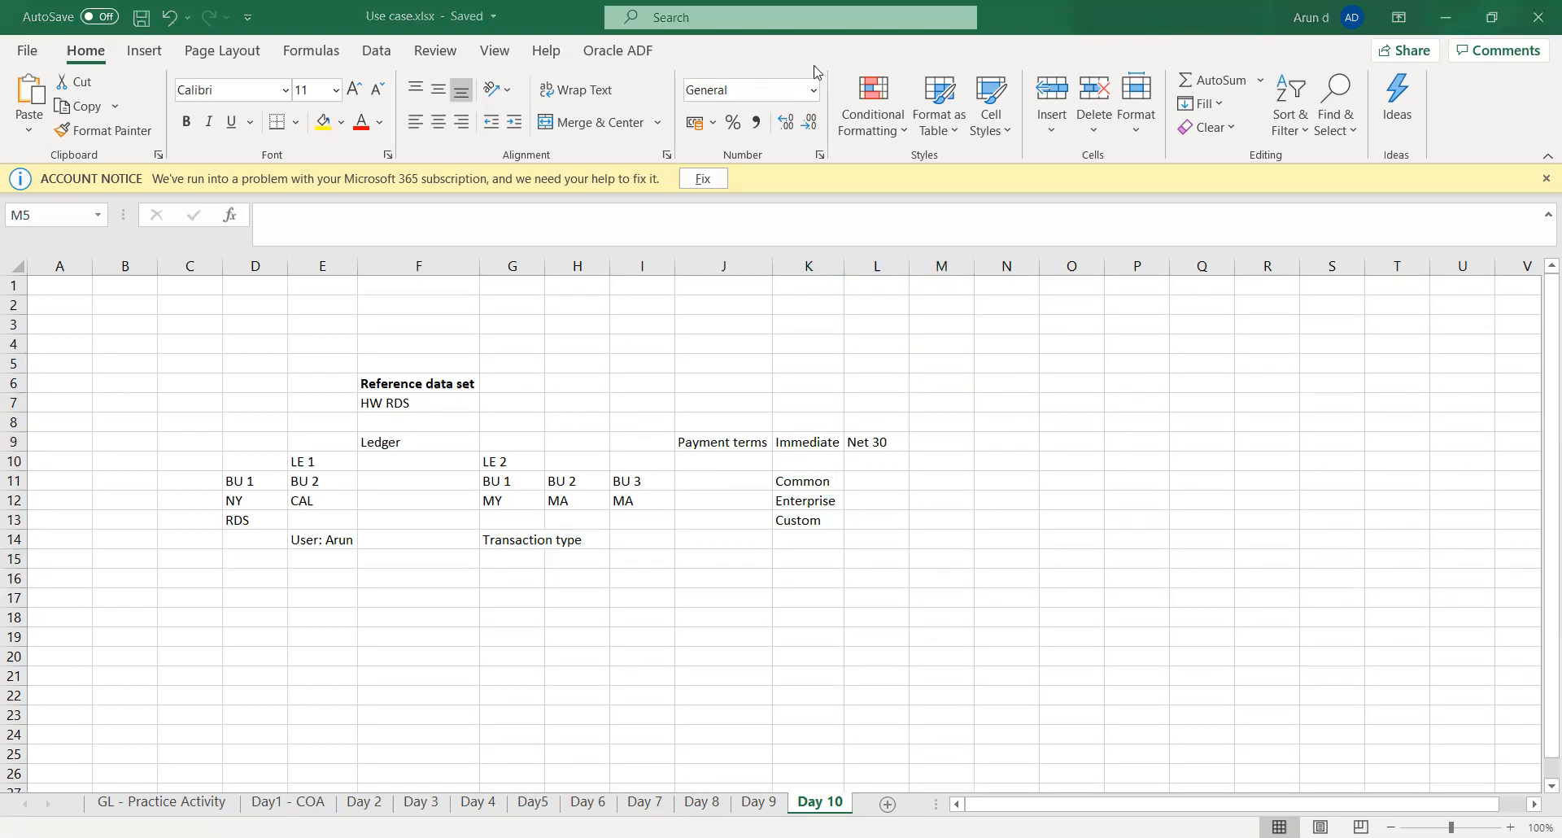
pyautogui.hotkey('alt', 'Tab')
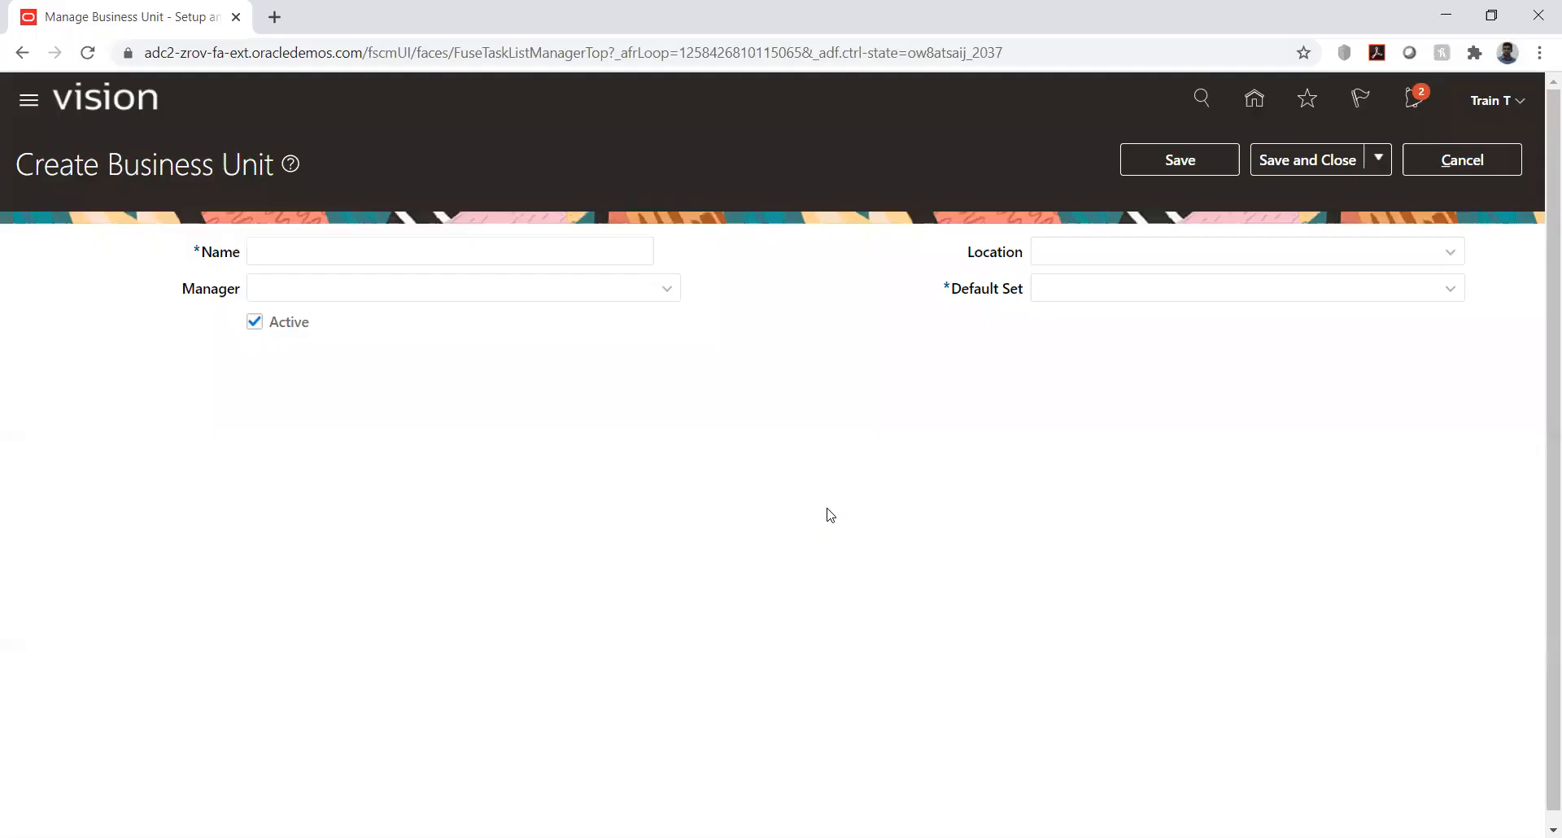
pyautogui.click(1429, 288)
pyautogui.click(1448, 289)
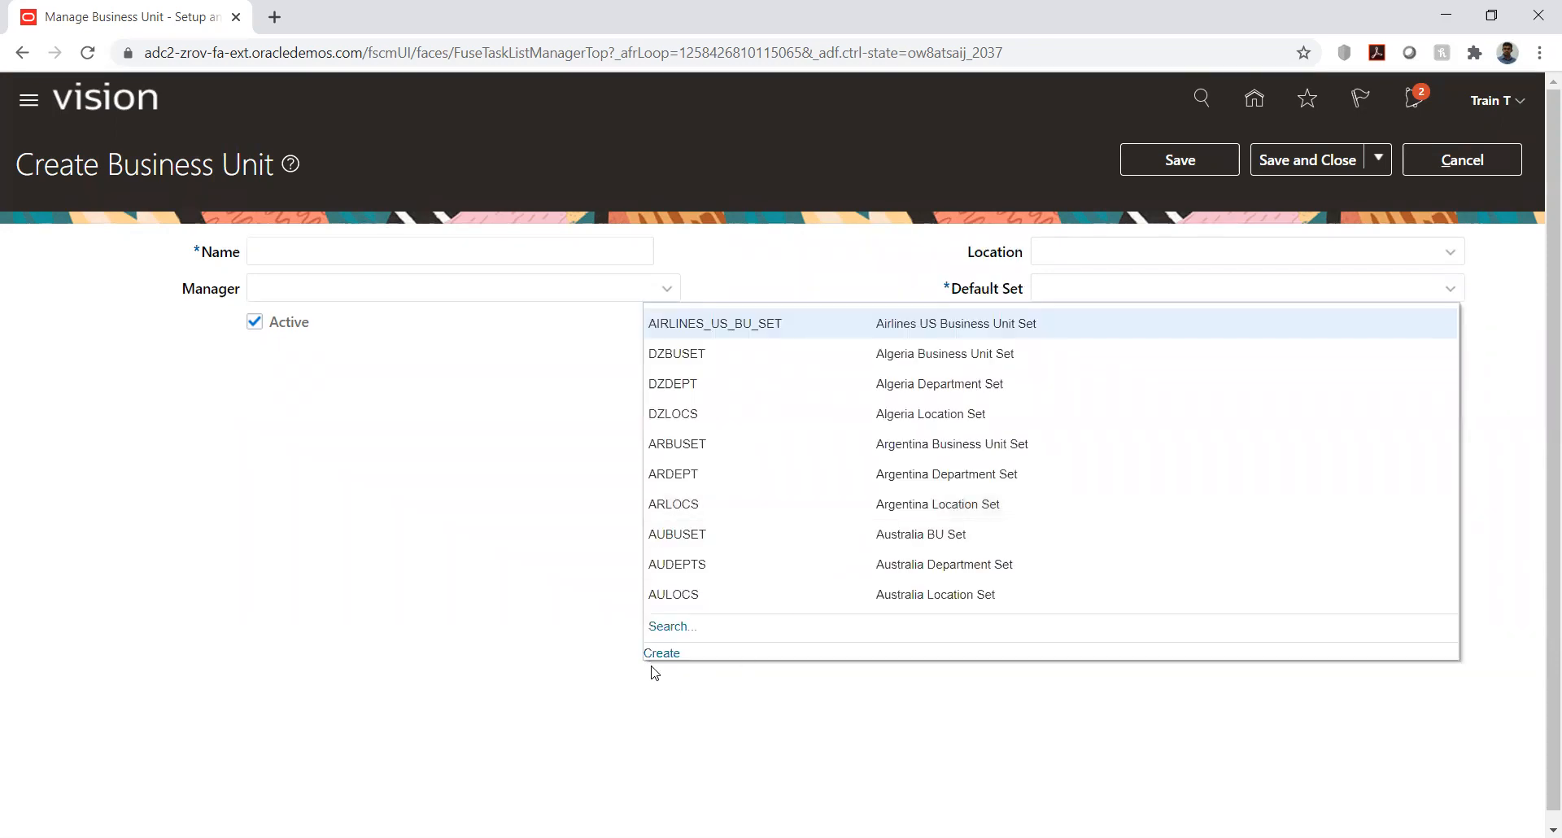
pyautogui.click(659, 653)
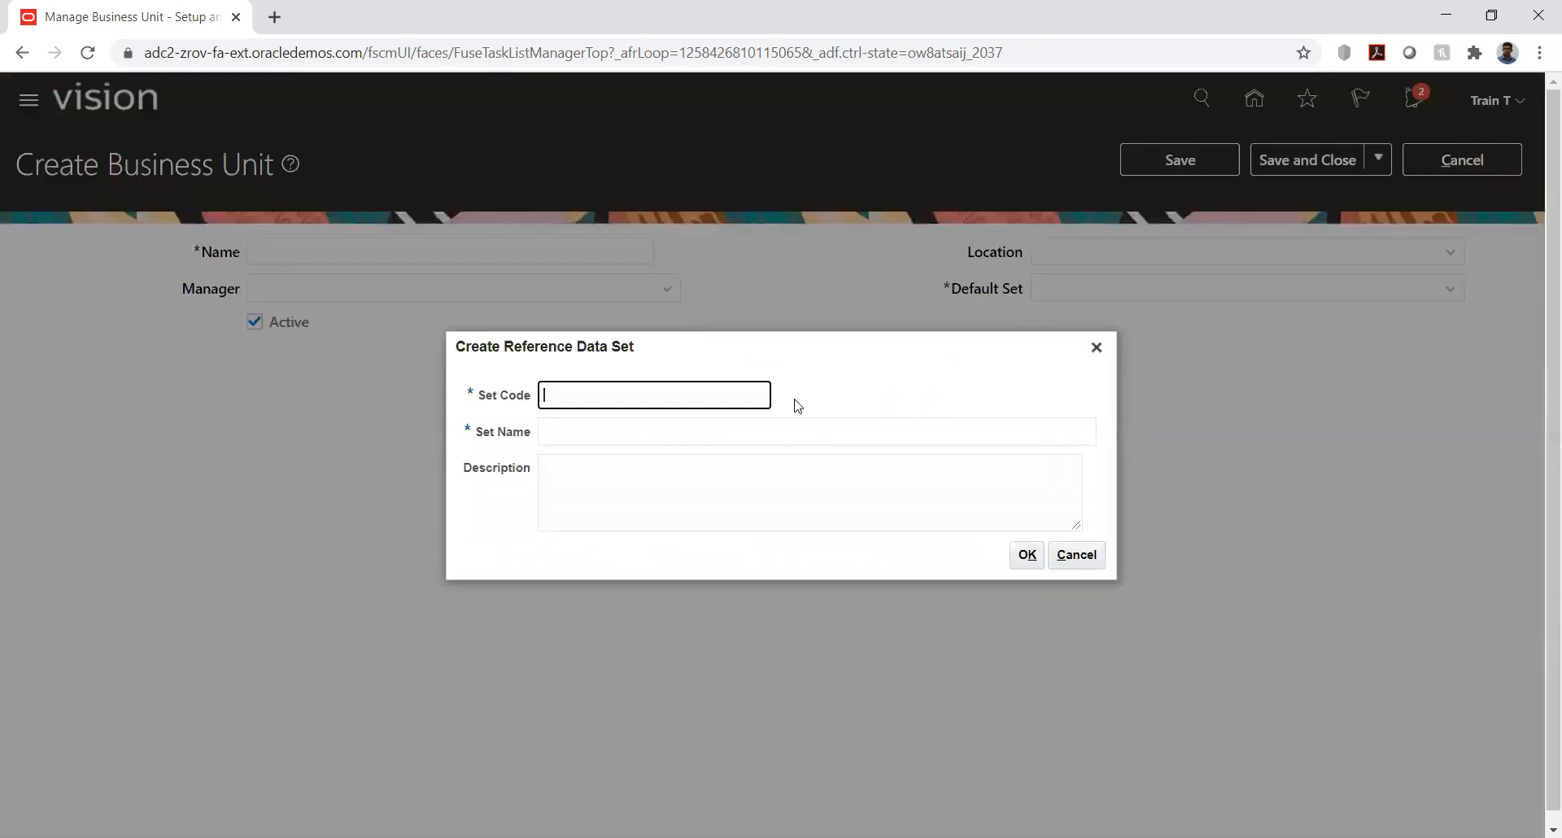
# - Create the reference data set with code "HW RDS", name "HW RDS" and description "Reference data set"
pyautogui.write('HW RDS')
pyautogui.press('Tab')
pyautogui.write('HW RDS')
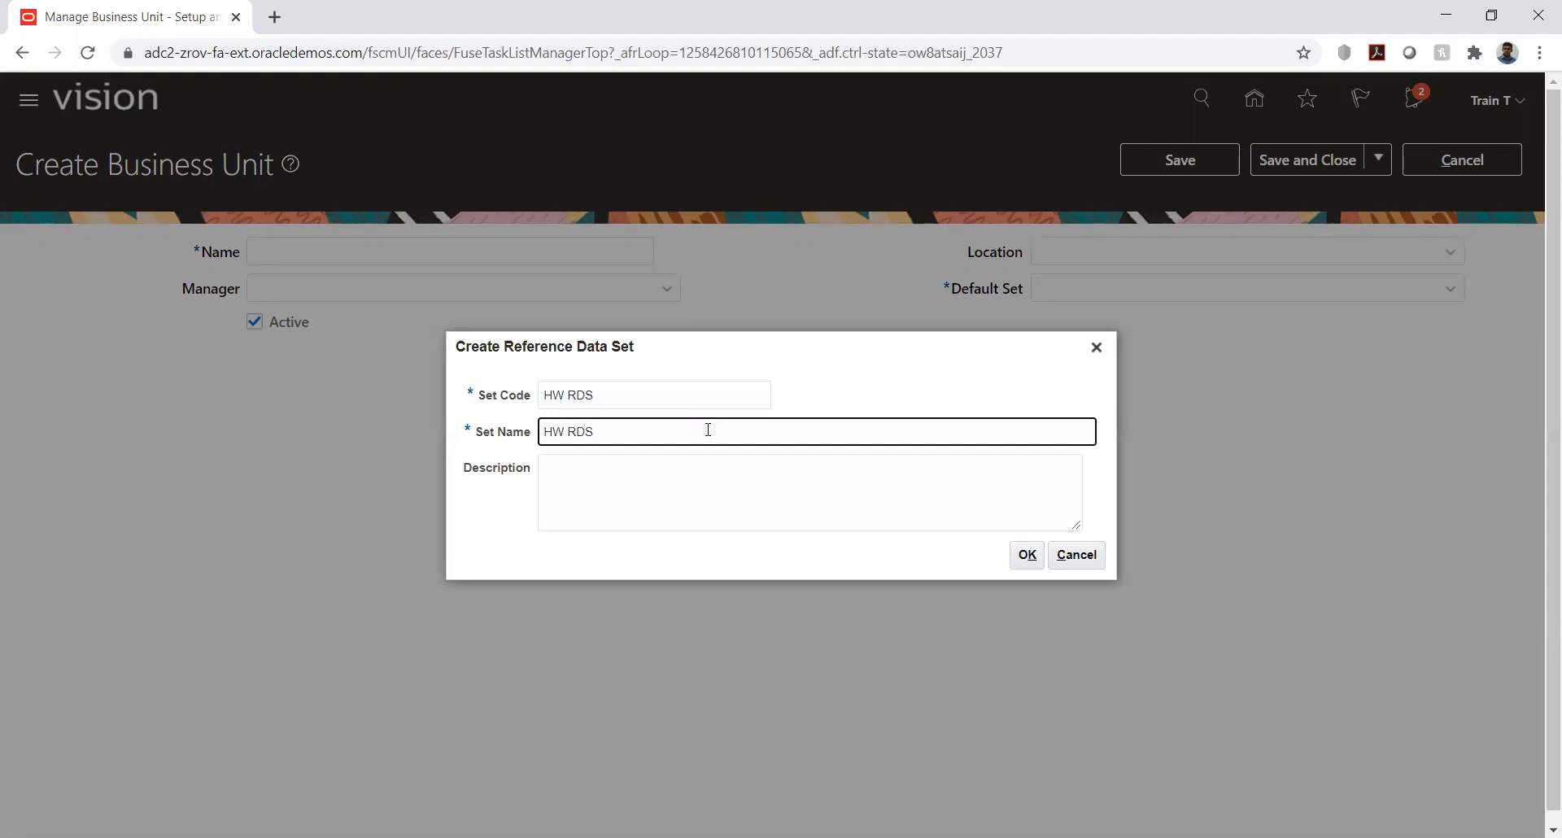
pyautogui.press('Tab')
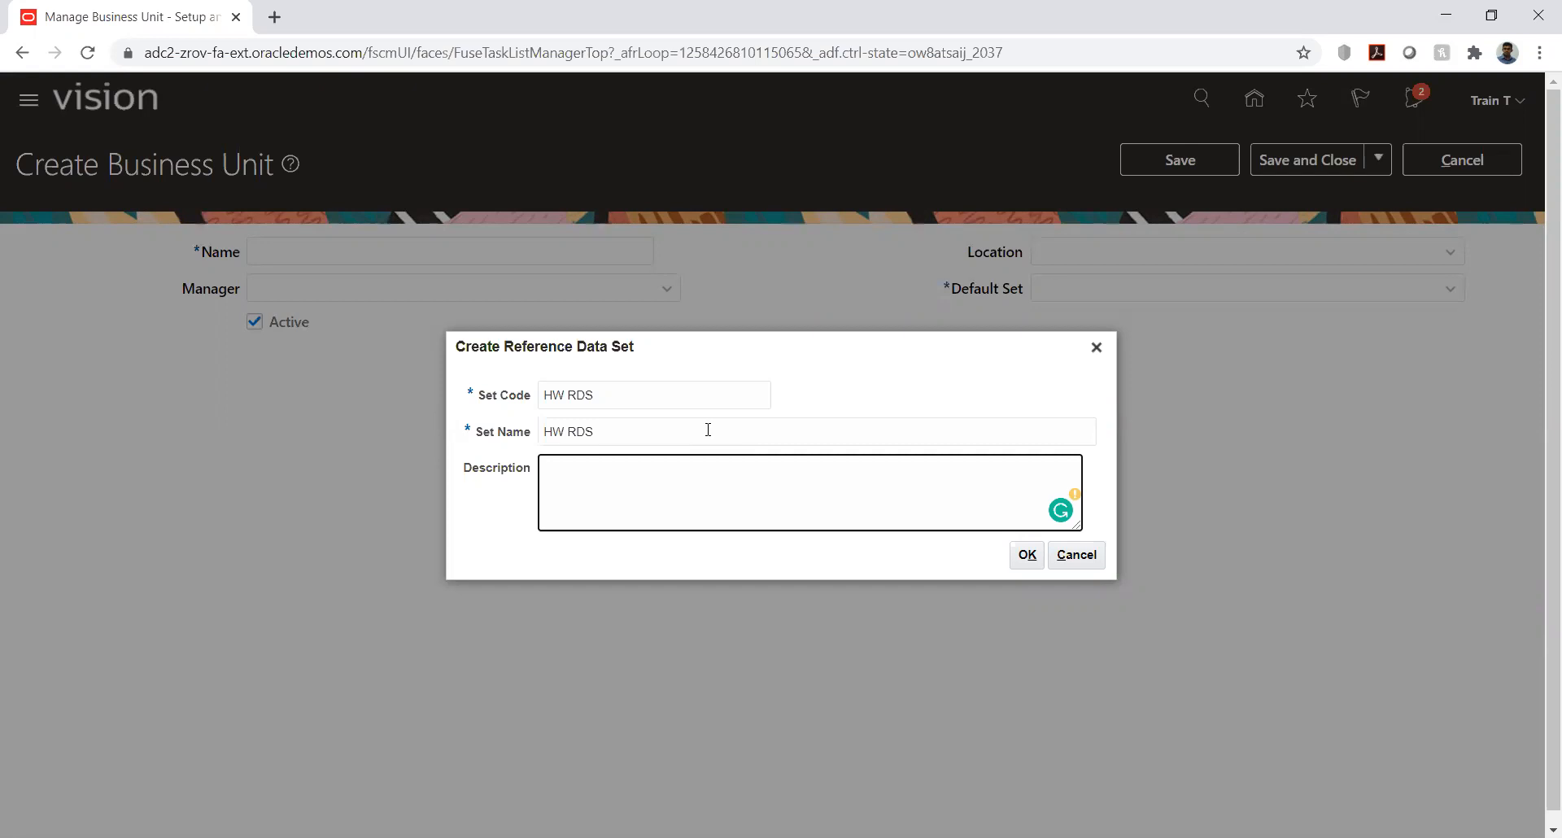
pyautogui.write('Referer')
pyautogui.write('ce data set')
pyautogui.click(1024, 556)
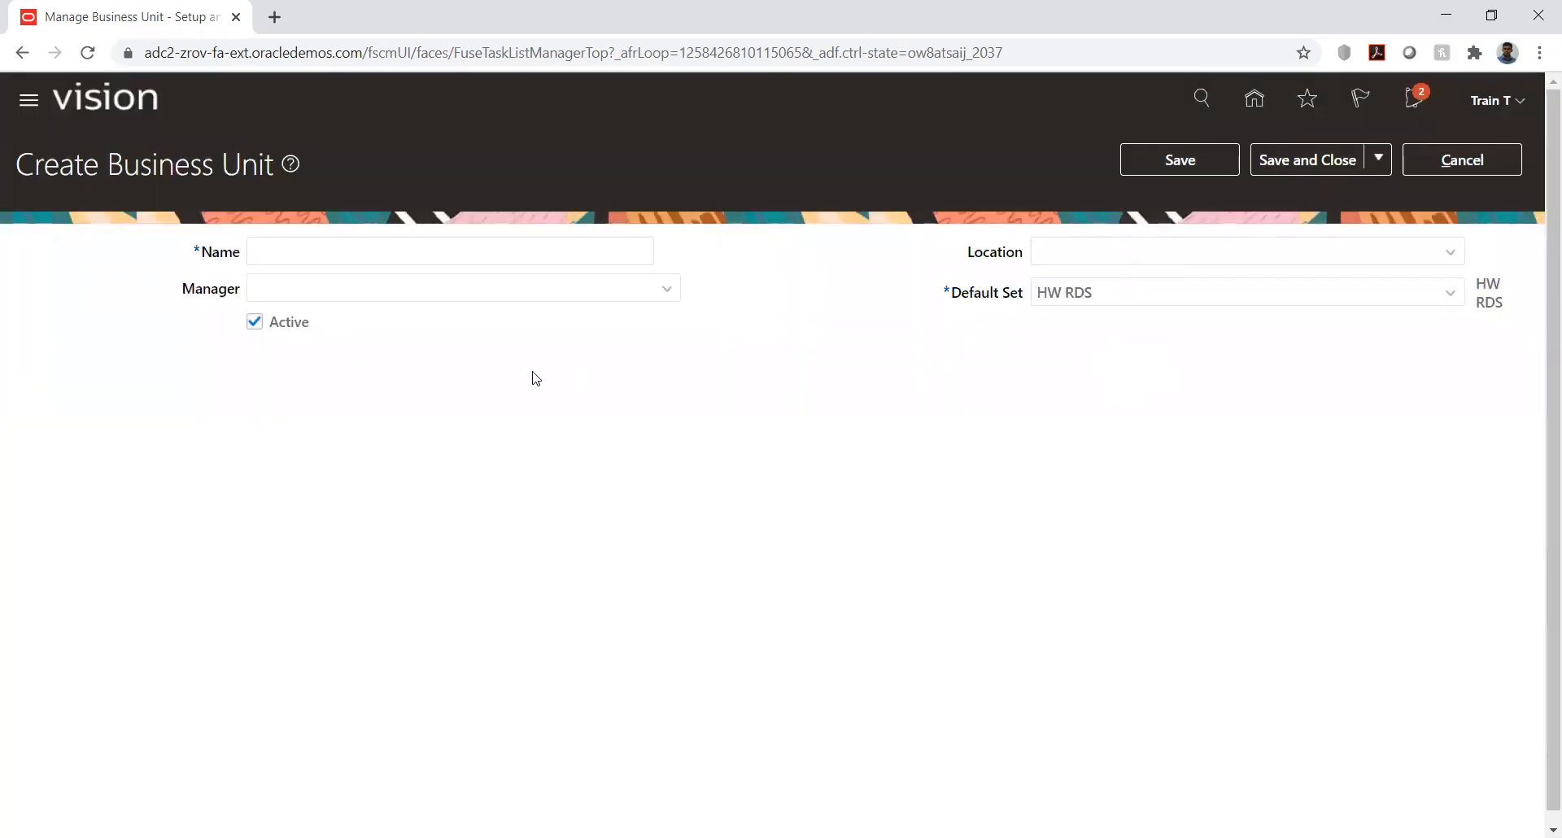
# - Name the business unit "HW_Business unit", set its location to Vancouver, then save it and close the page
pyautogui.click(466, 255)
pyautogui.write('H')
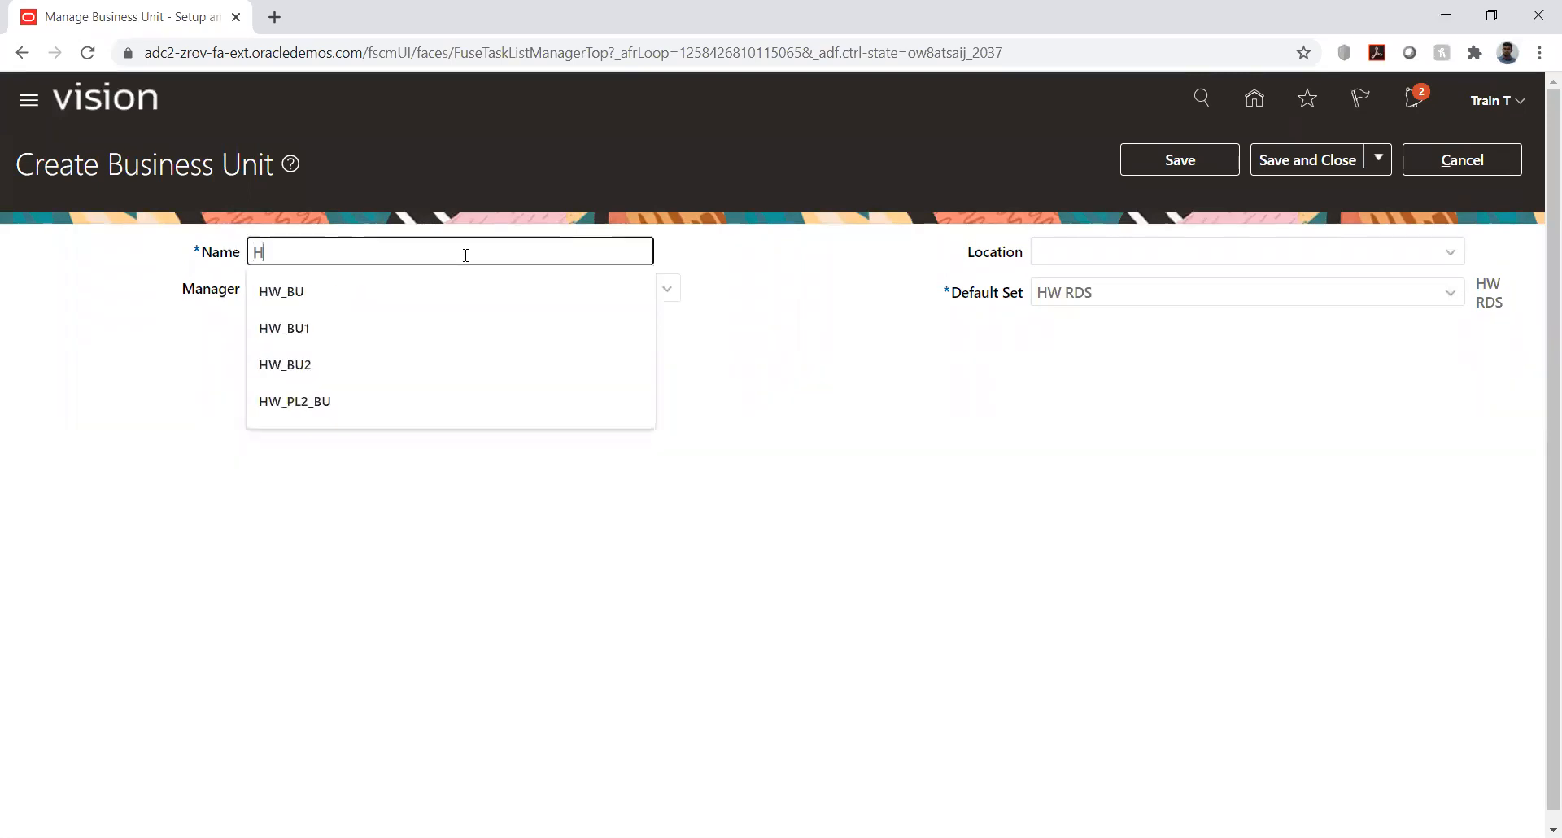
pyautogui.write('W_Business unit')
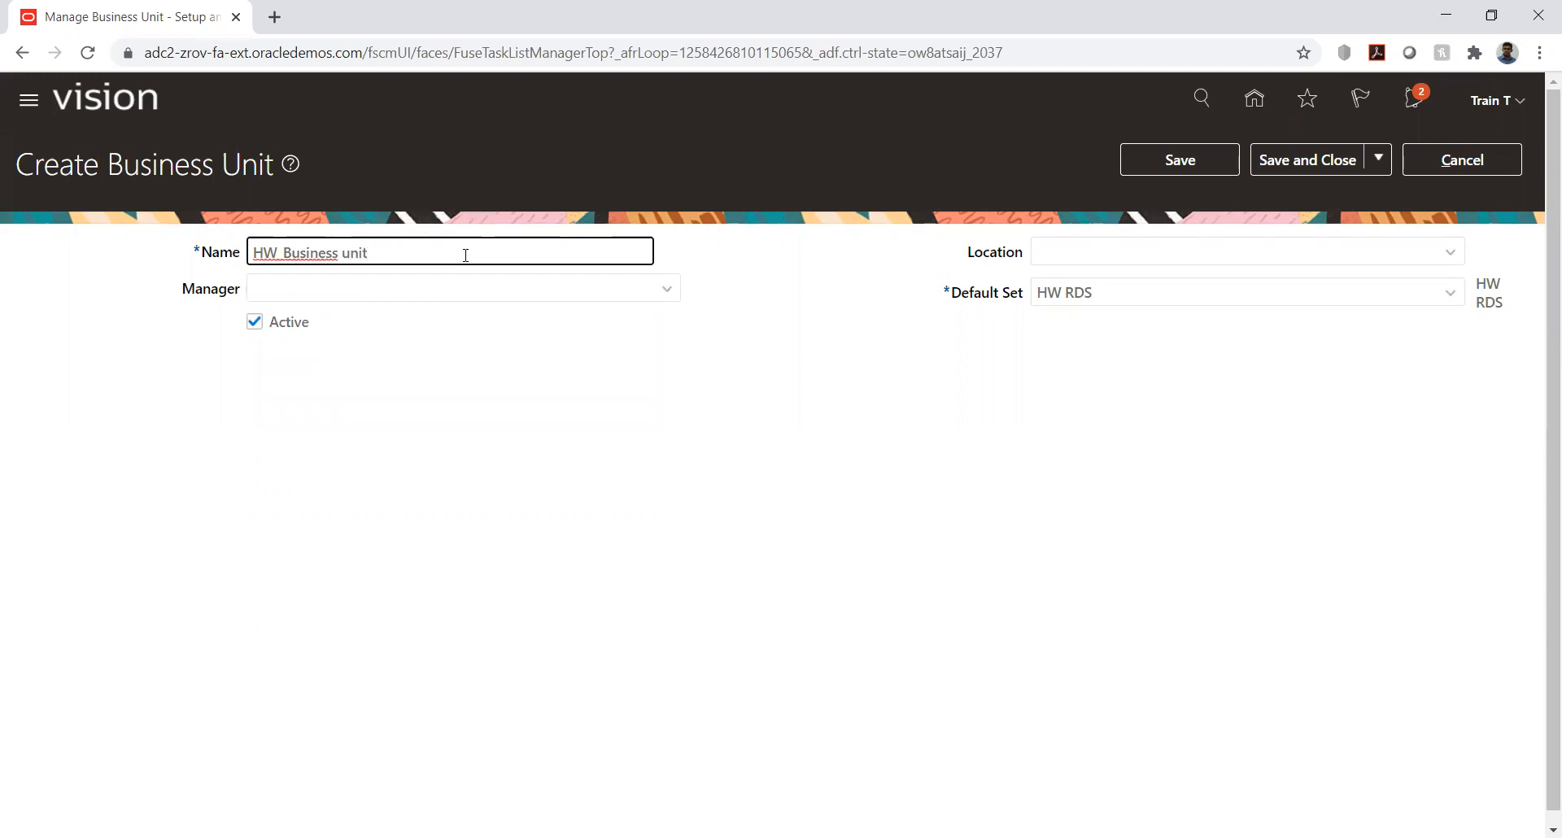
pyautogui.click(1443, 255)
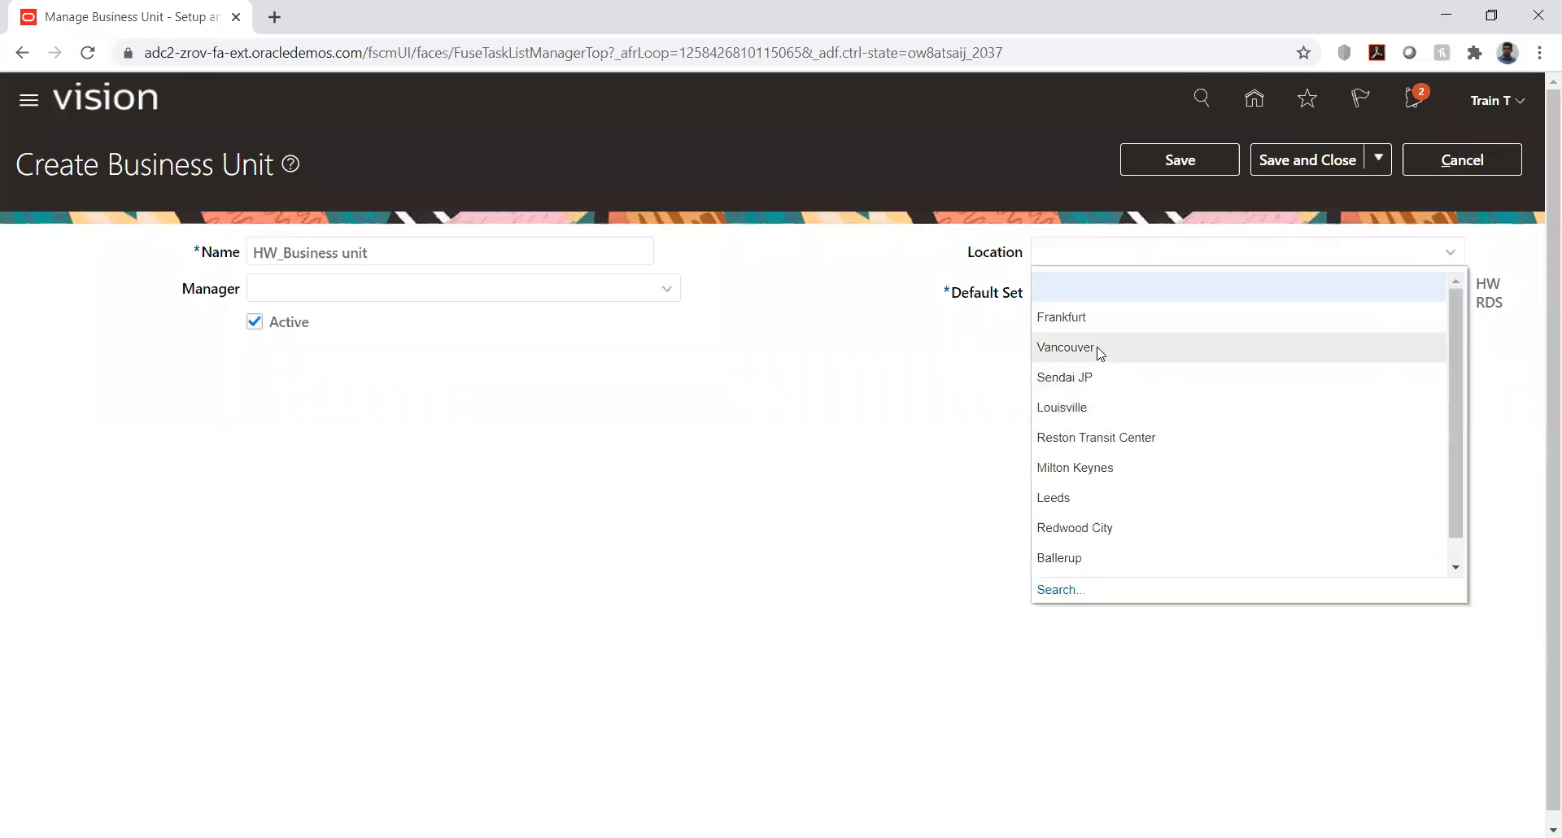
pyautogui.click(1066, 347)
pyautogui.click(1180, 159)
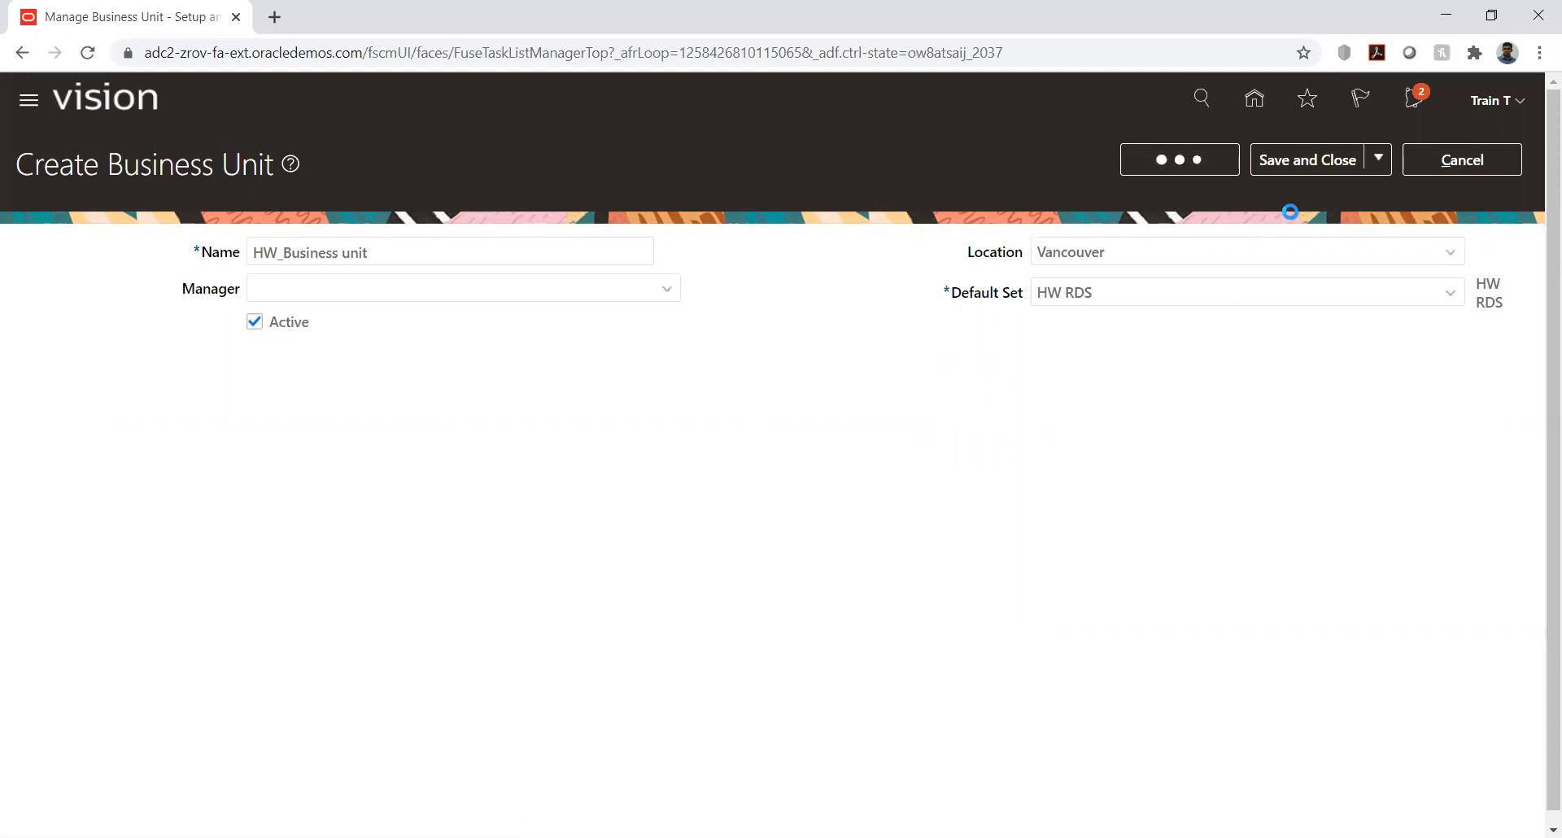
pyautogui.click(1276, 162)
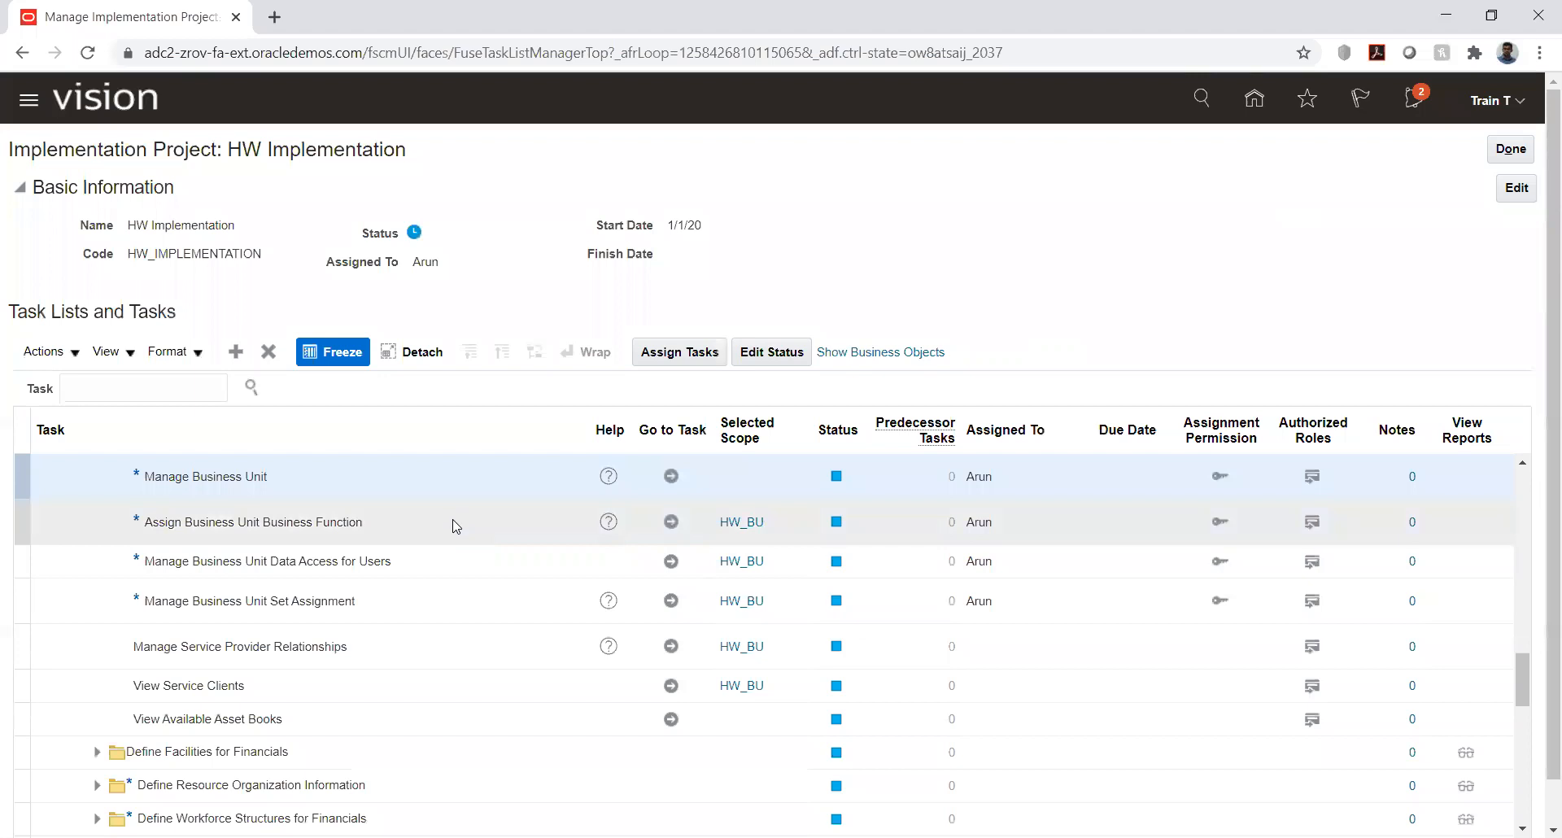
# - Open the Assign Business Unit Business Function task for HW_BU and review its enabled business functions and financial reporting settings
pyautogui.click(672, 522)
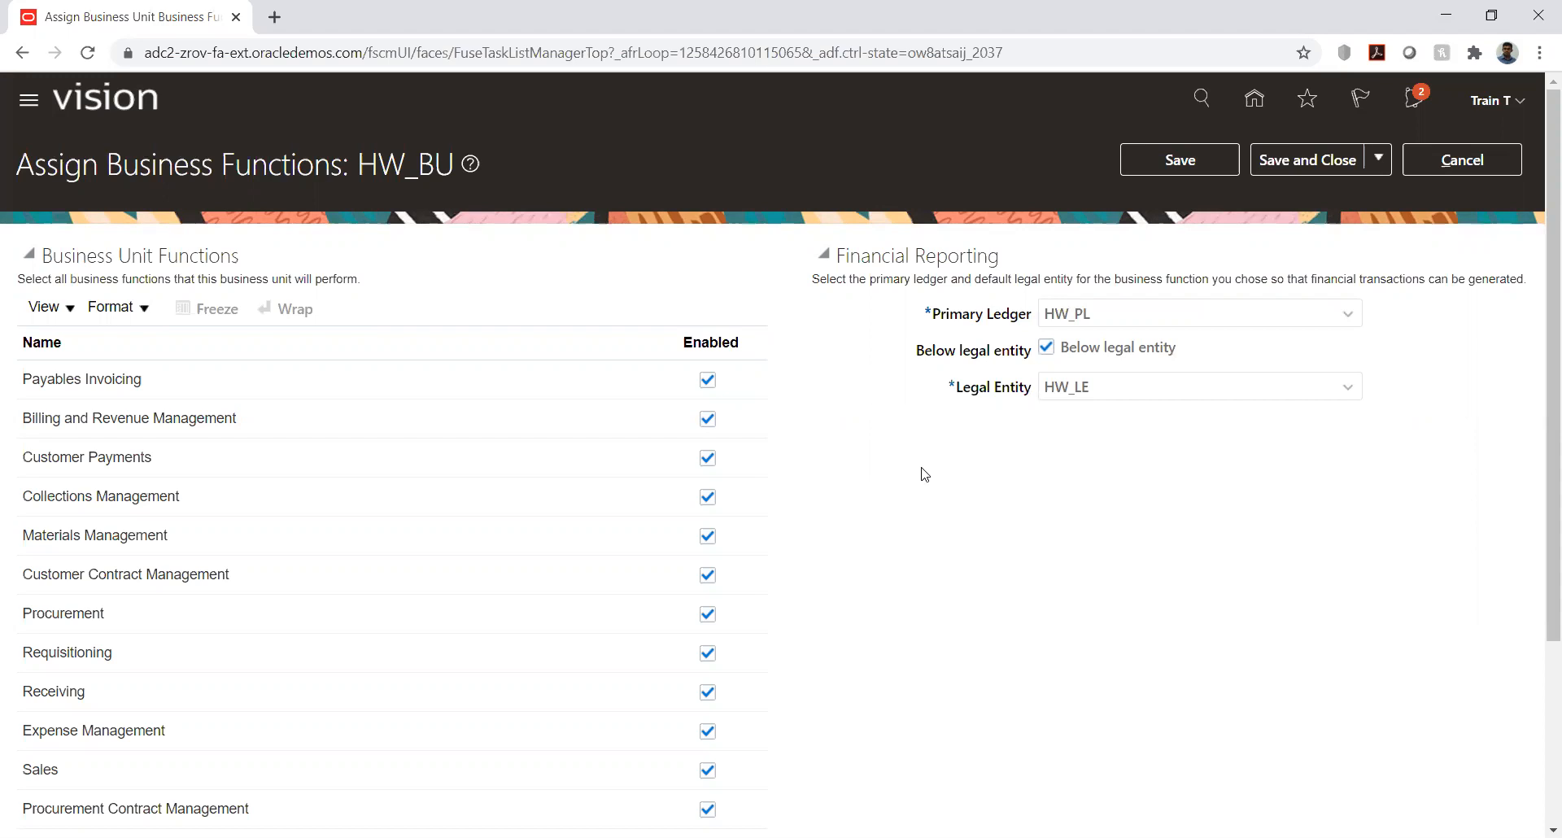
pyautogui.scroll(-3, 924, 473)
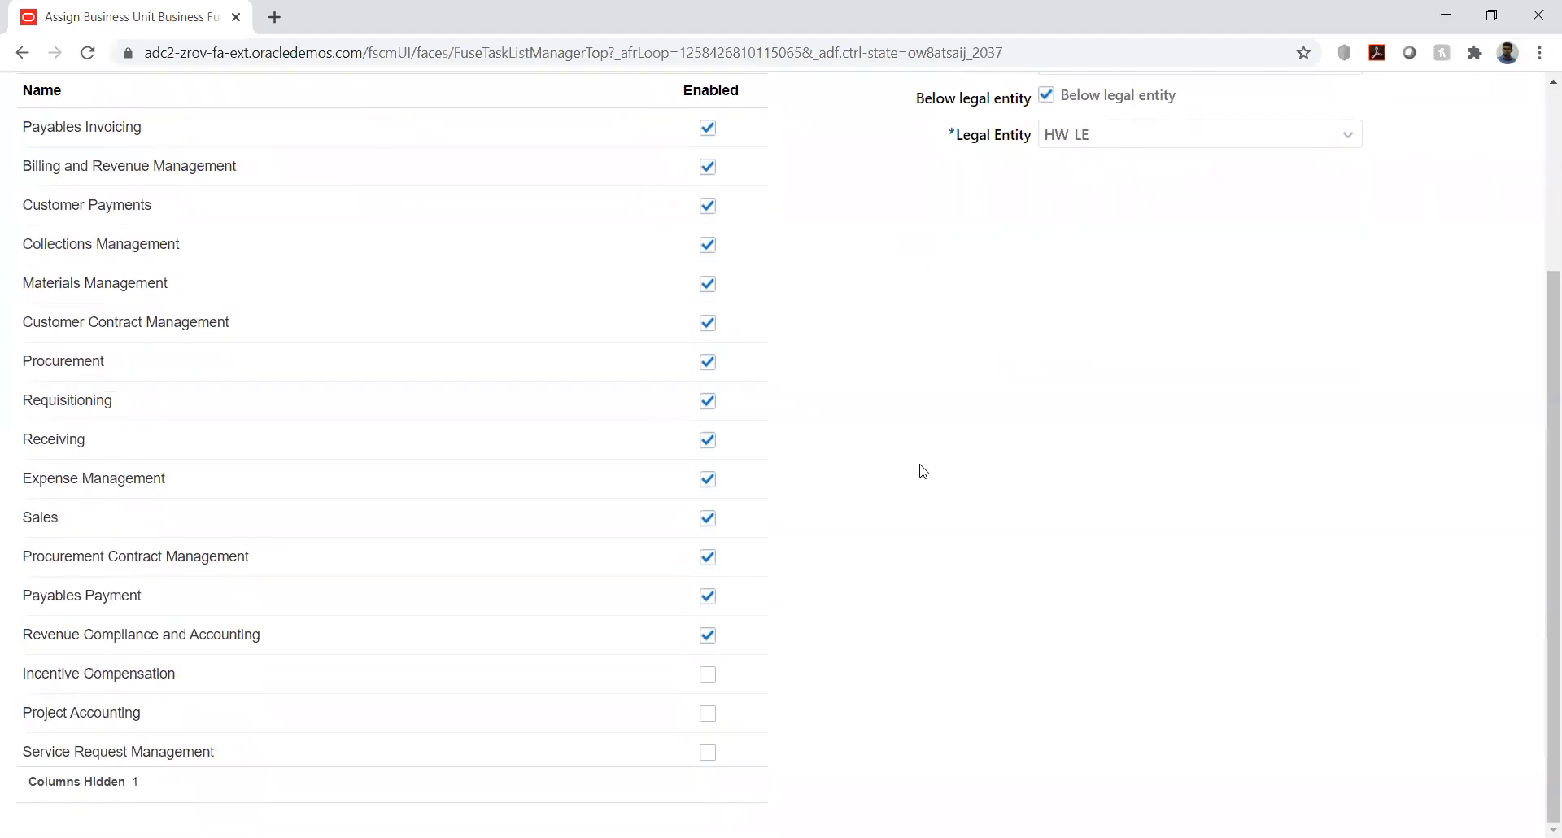
pyautogui.scroll(3, 924, 472)
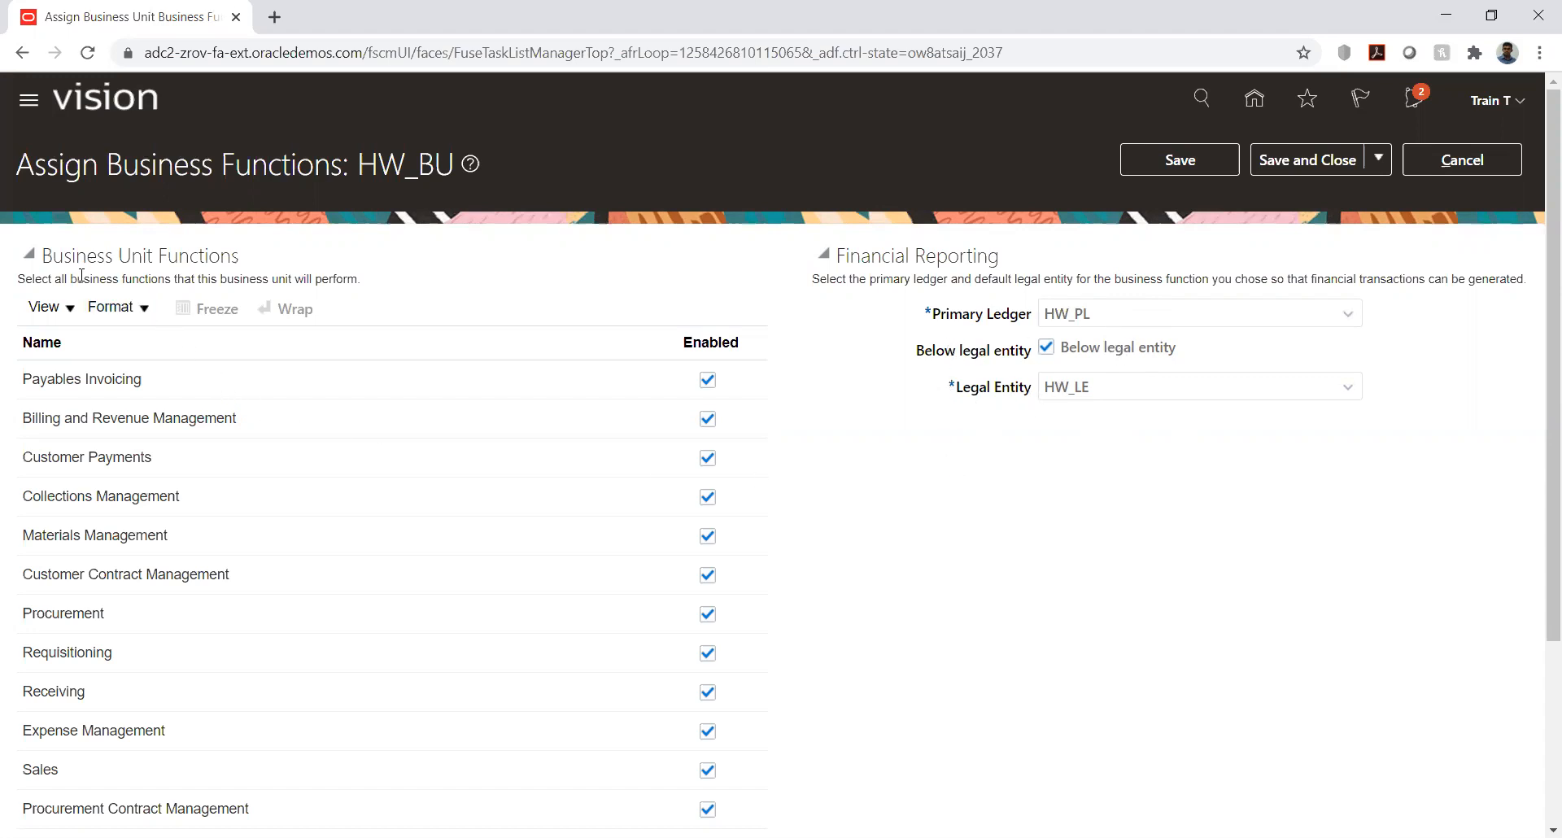
pyautogui.moveTo(41, 256); pyautogui.dragTo(244, 259)
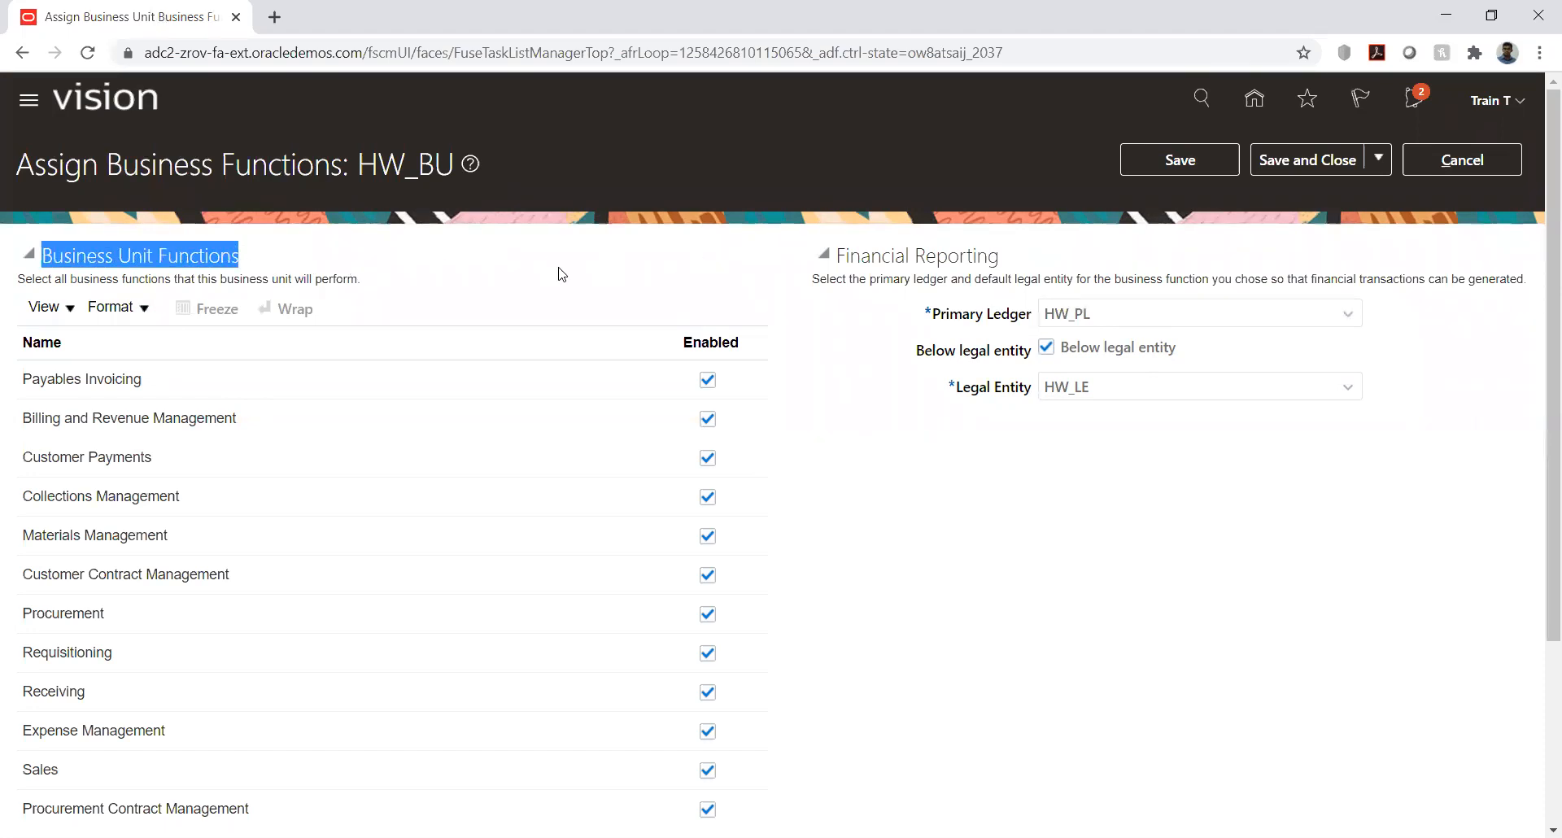
pyautogui.click(518, 281)
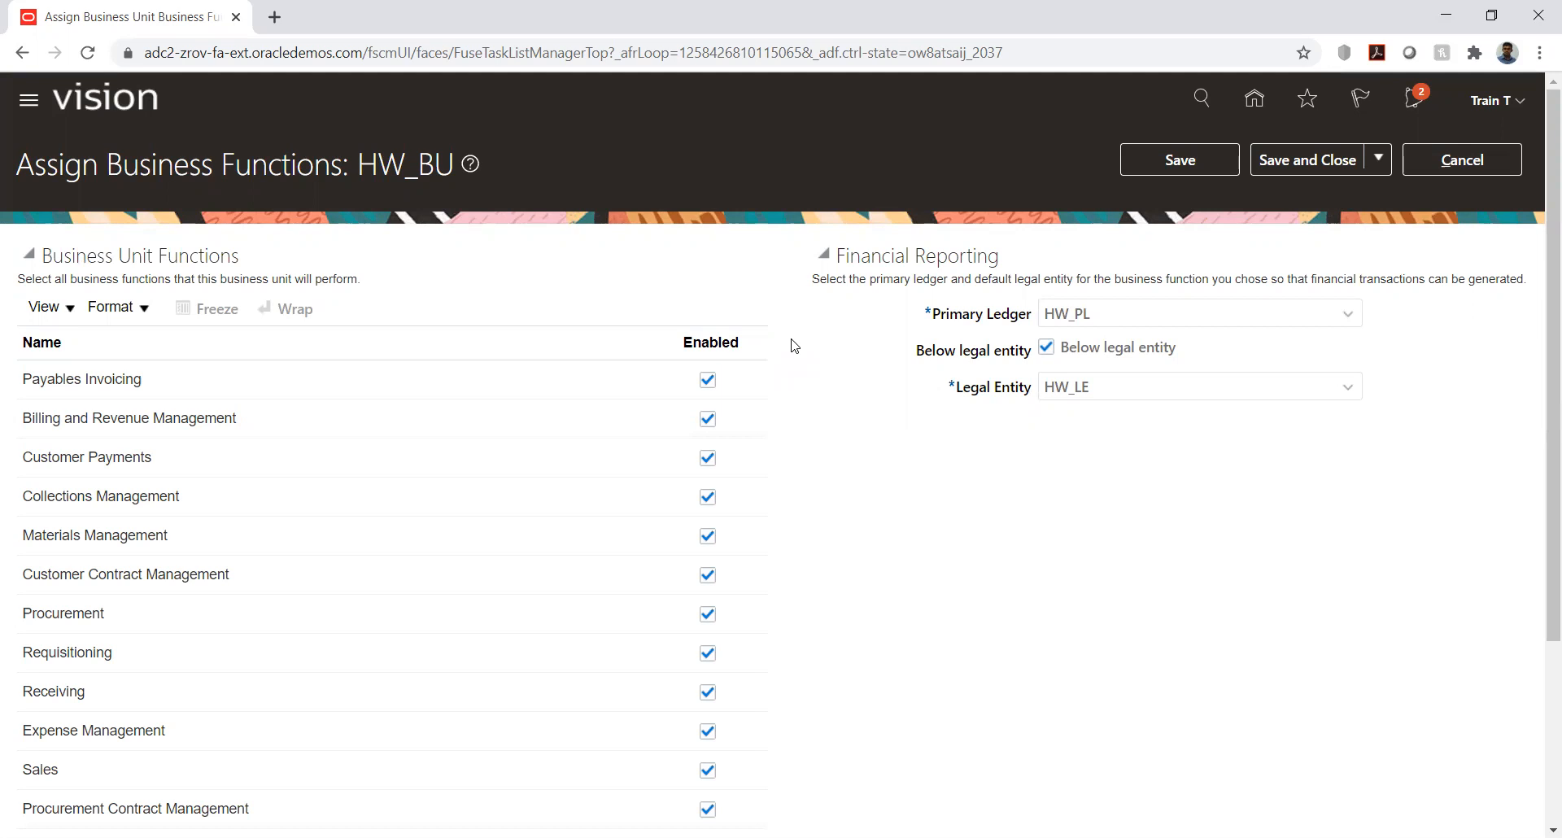
pyautogui.scroll(-1, 795, 346)
pyautogui.scroll(-1, 794, 346)
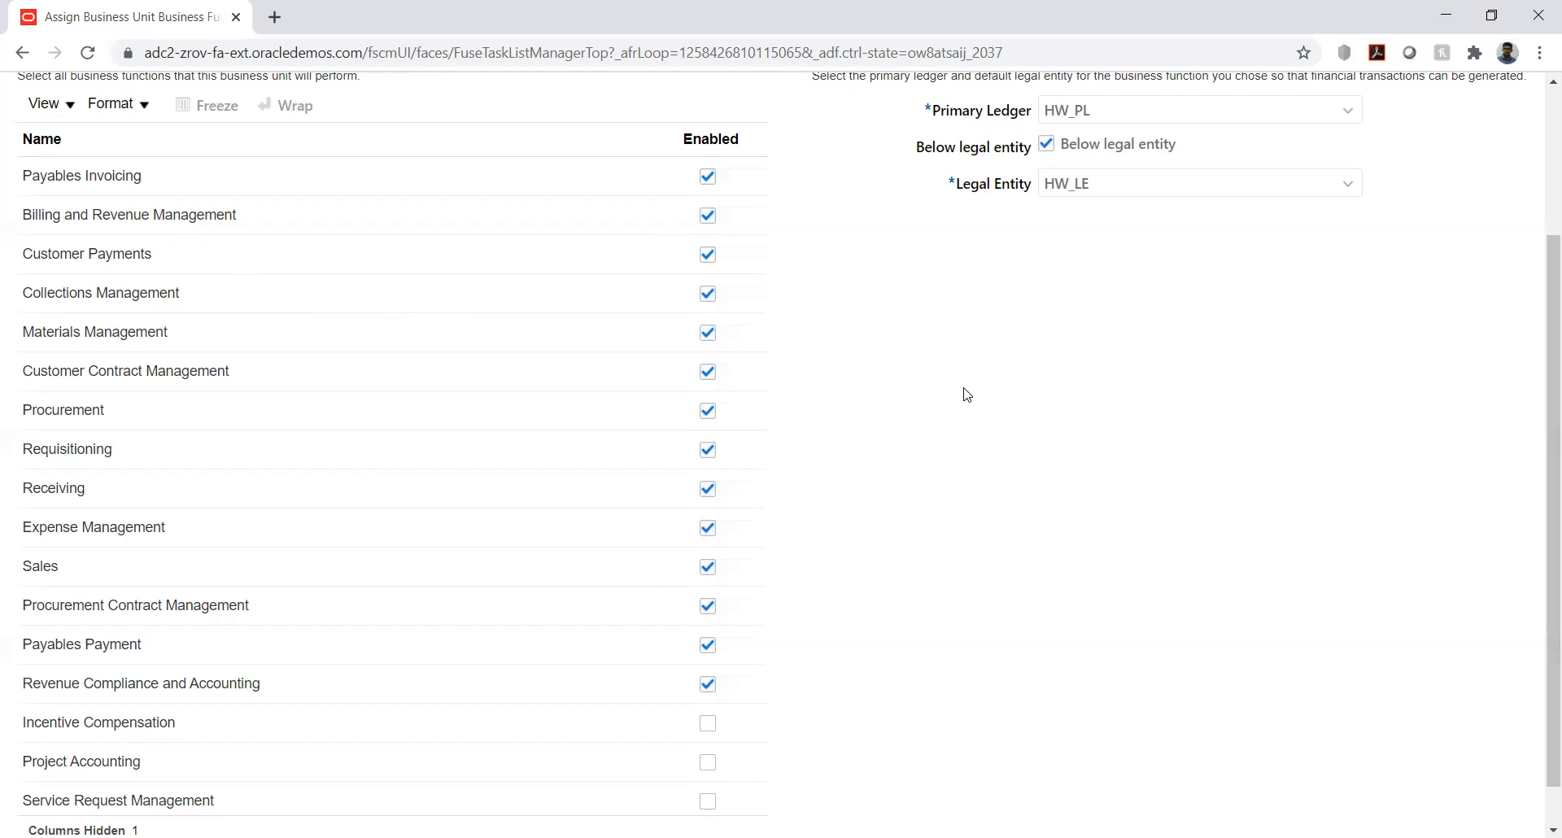
# - Review the business functions enabled for HW_BU, including Procurement, along with its primary ledger and legal entity settings
pyautogui.scroll(-1, 967, 394)
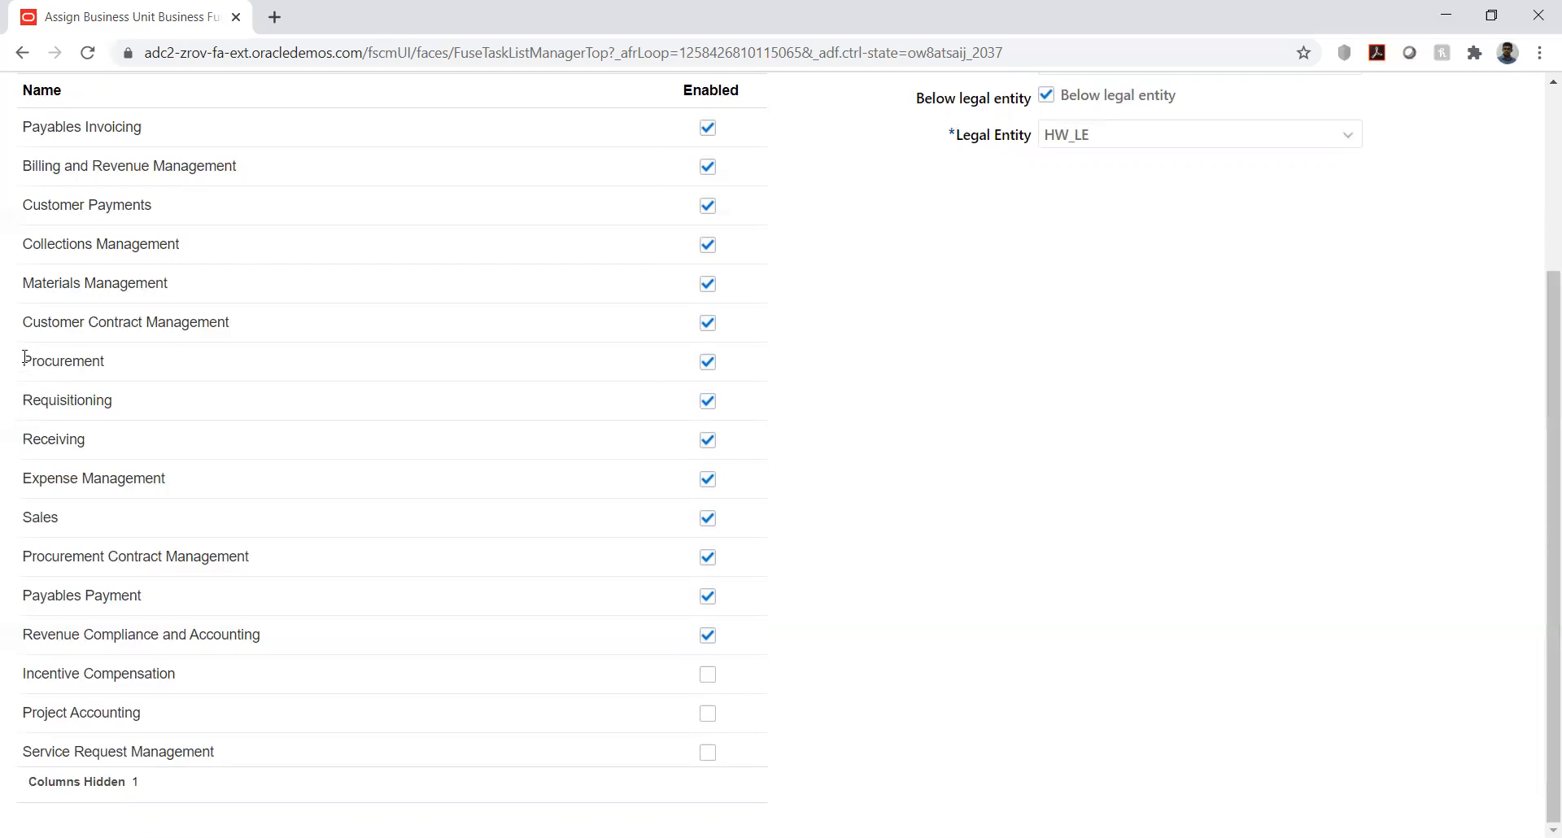
pyautogui.moveTo(25, 357); pyautogui.dragTo(109, 372)
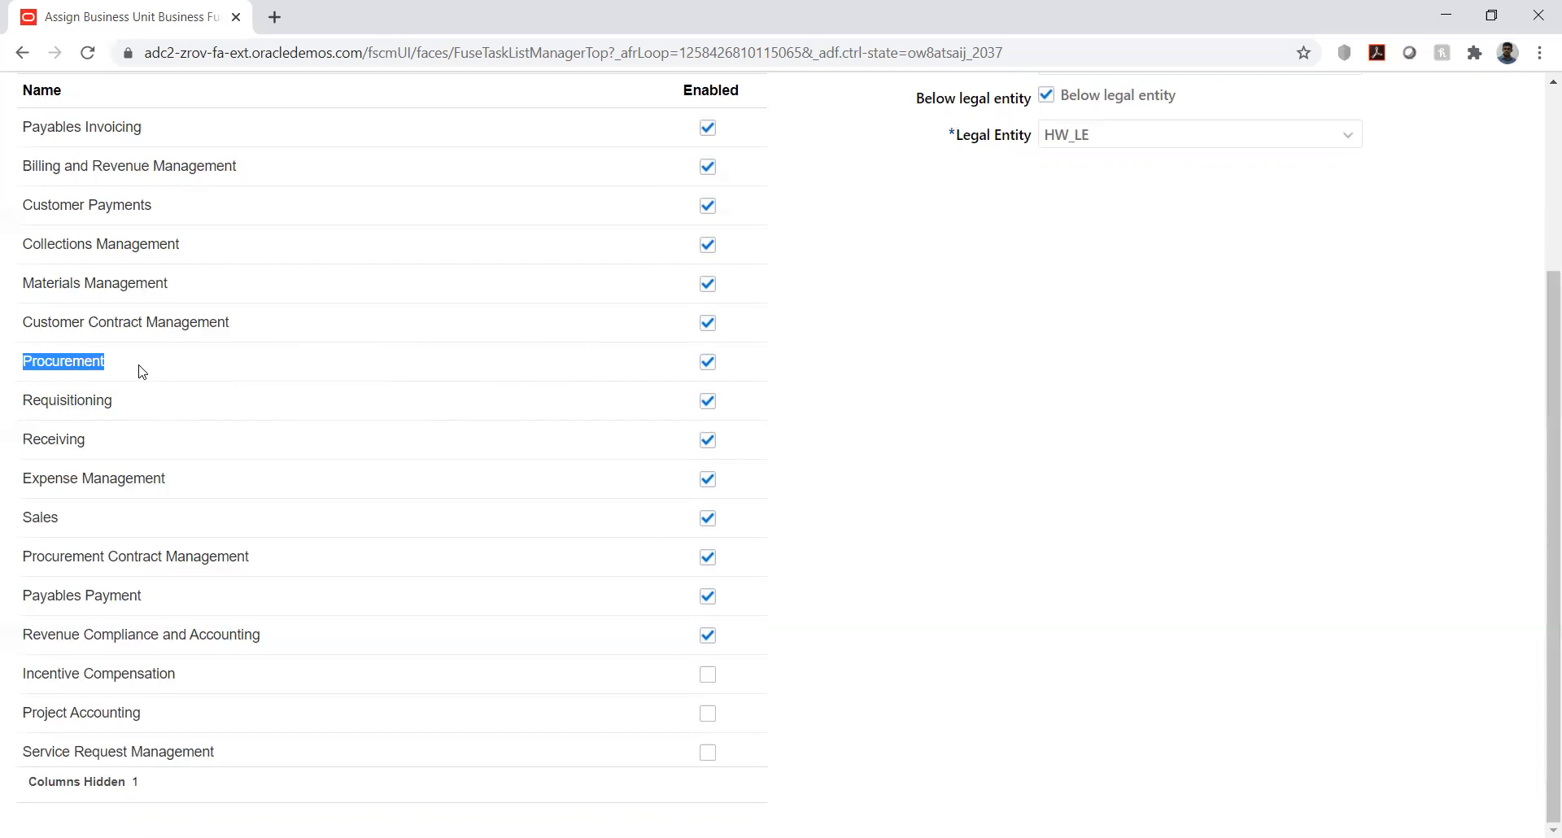
pyautogui.click(27, 360)
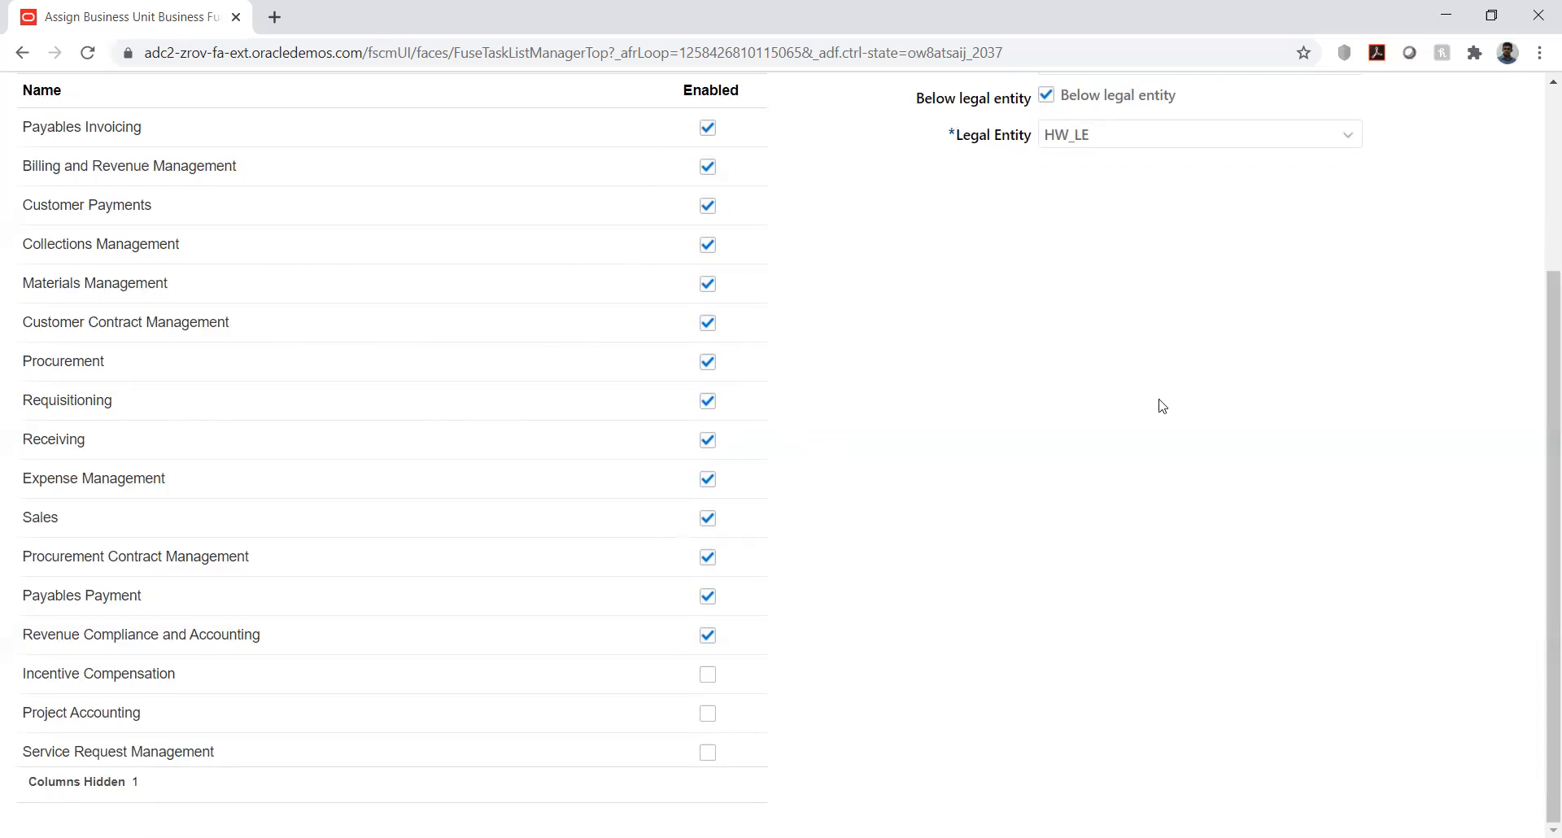
pyautogui.scroll(3, 1165, 401)
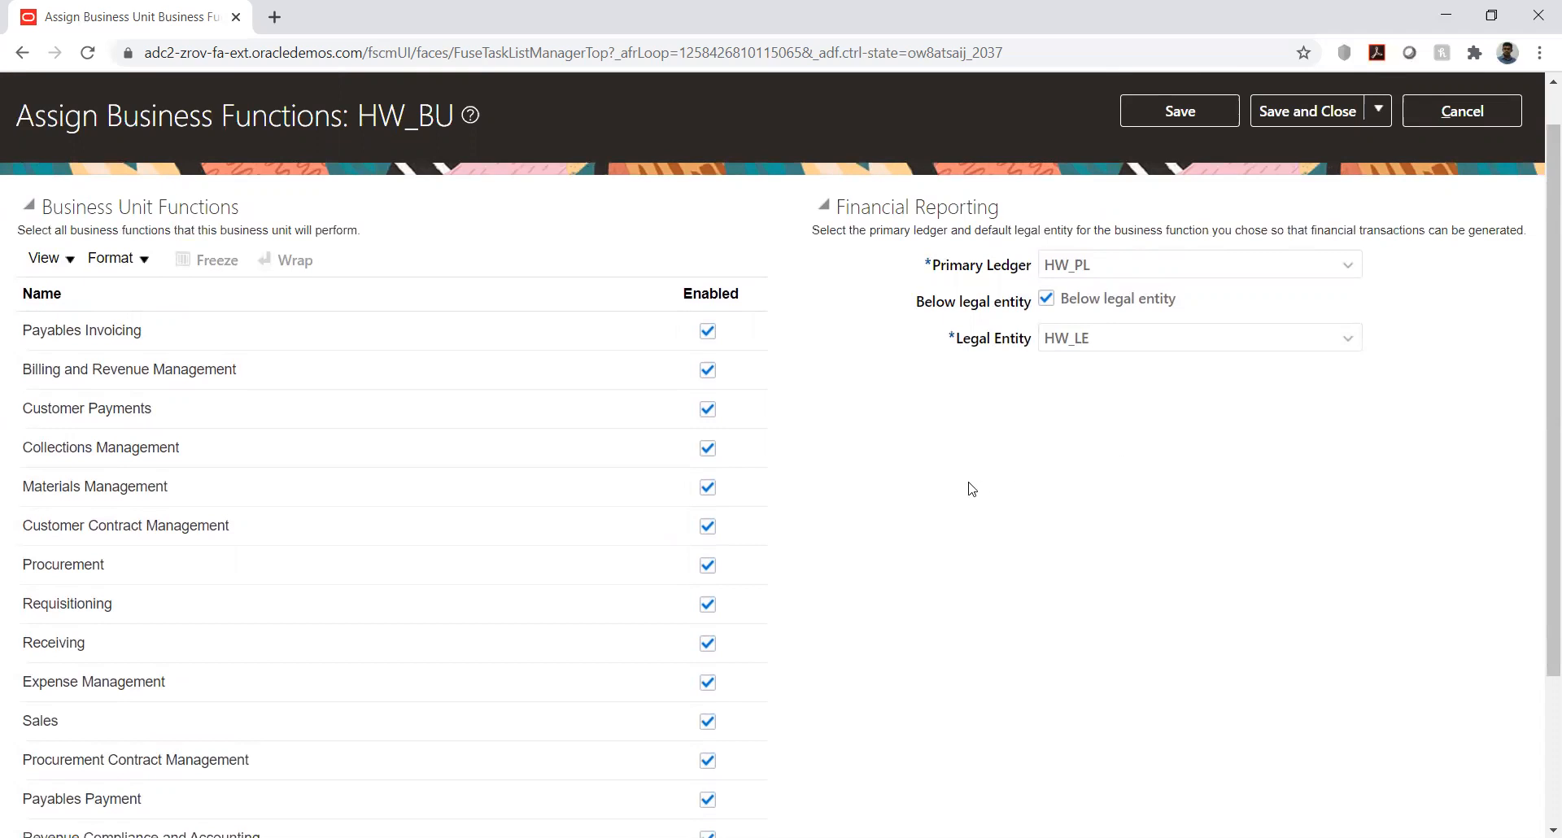
pyautogui.scroll(-3, 841, 510)
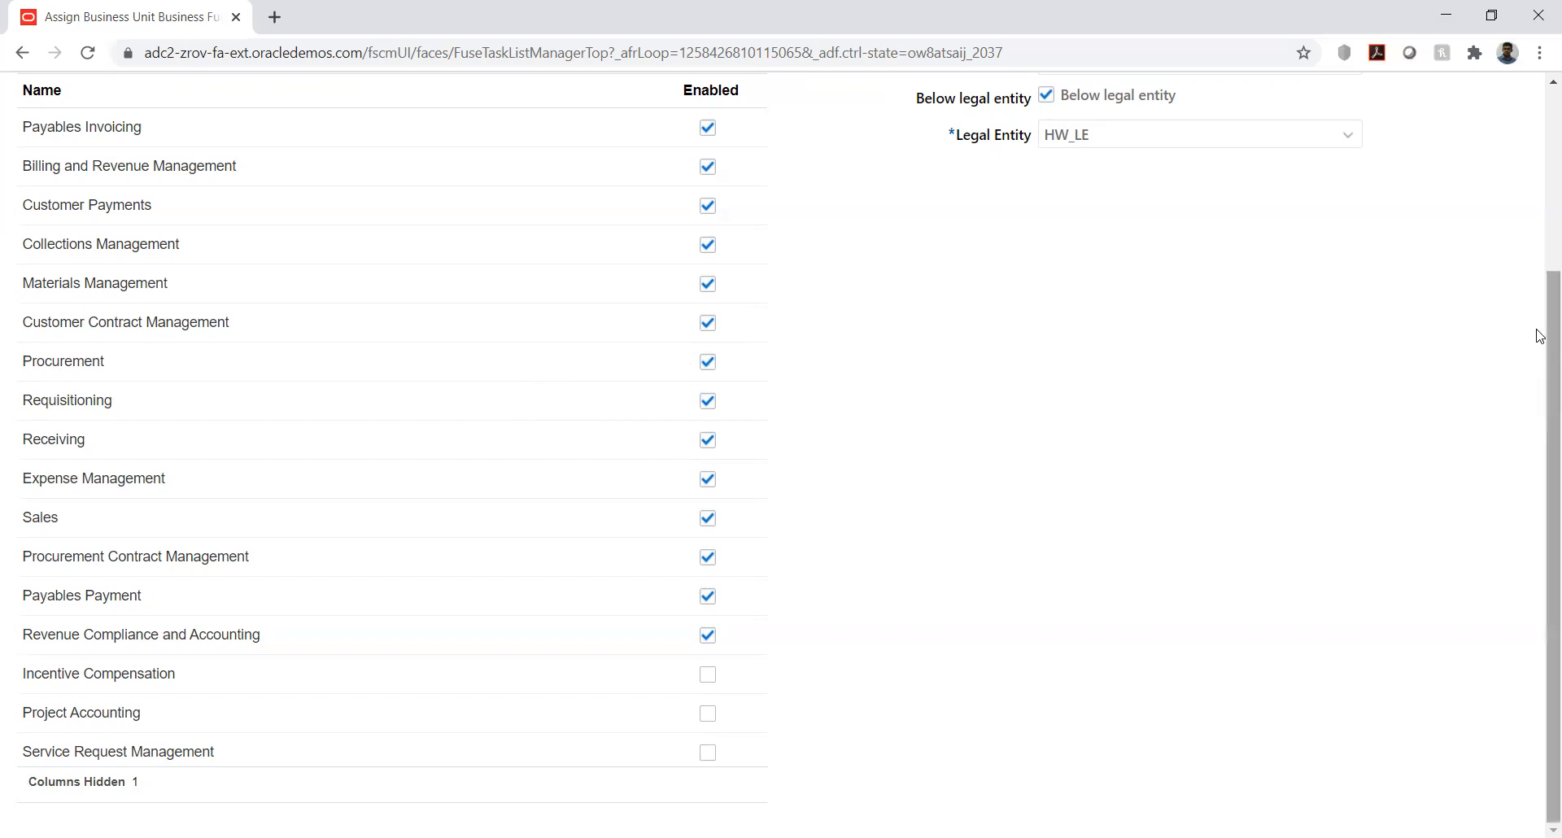
pyautogui.moveTo(1540, 334); pyautogui.dragTo(1541, 192)
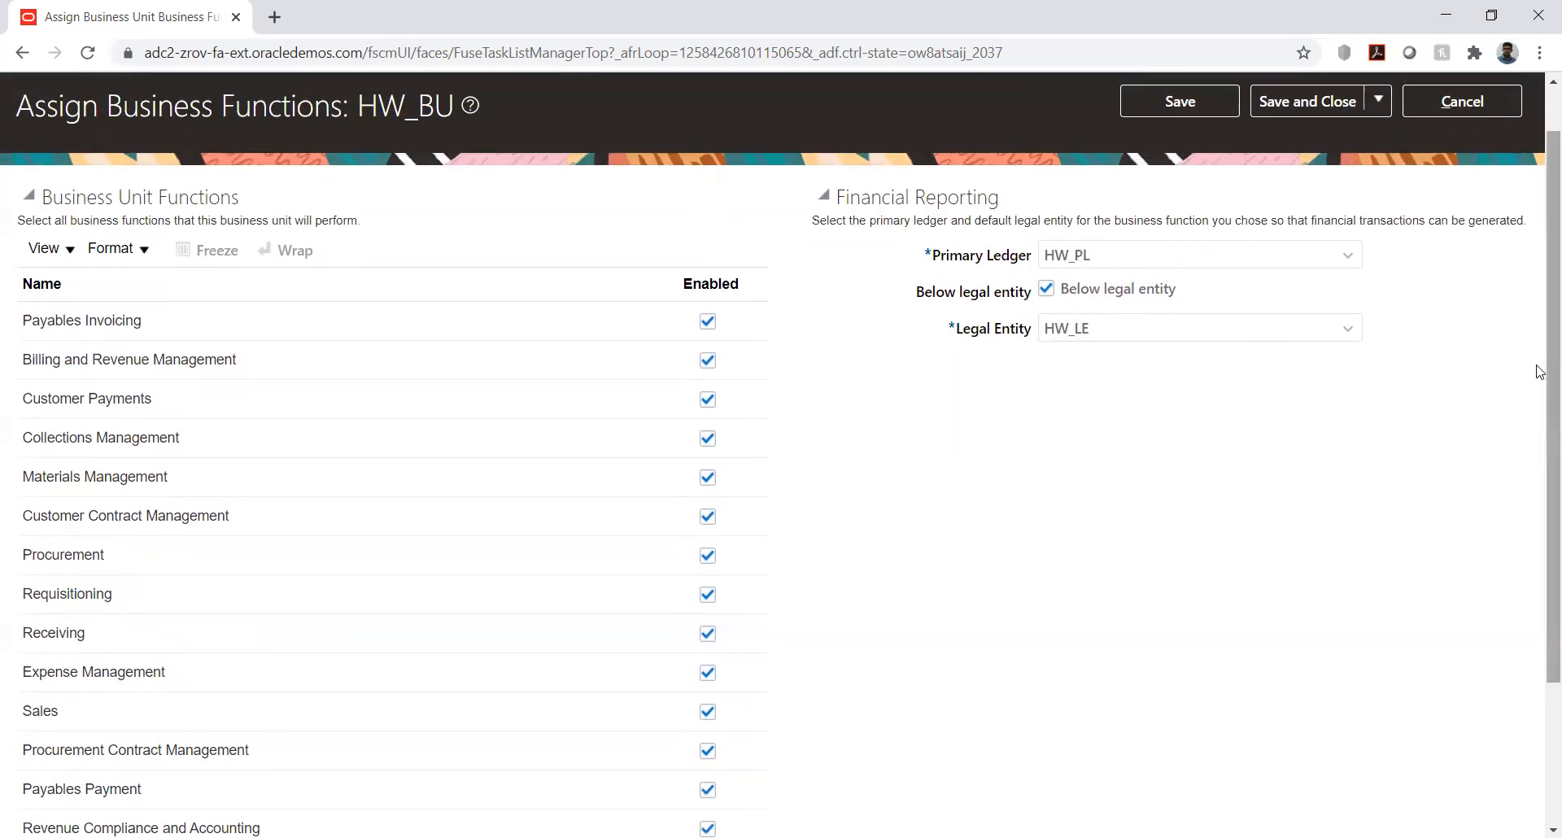
pyautogui.moveTo(1540, 372); pyautogui.dragTo(1540, 567)
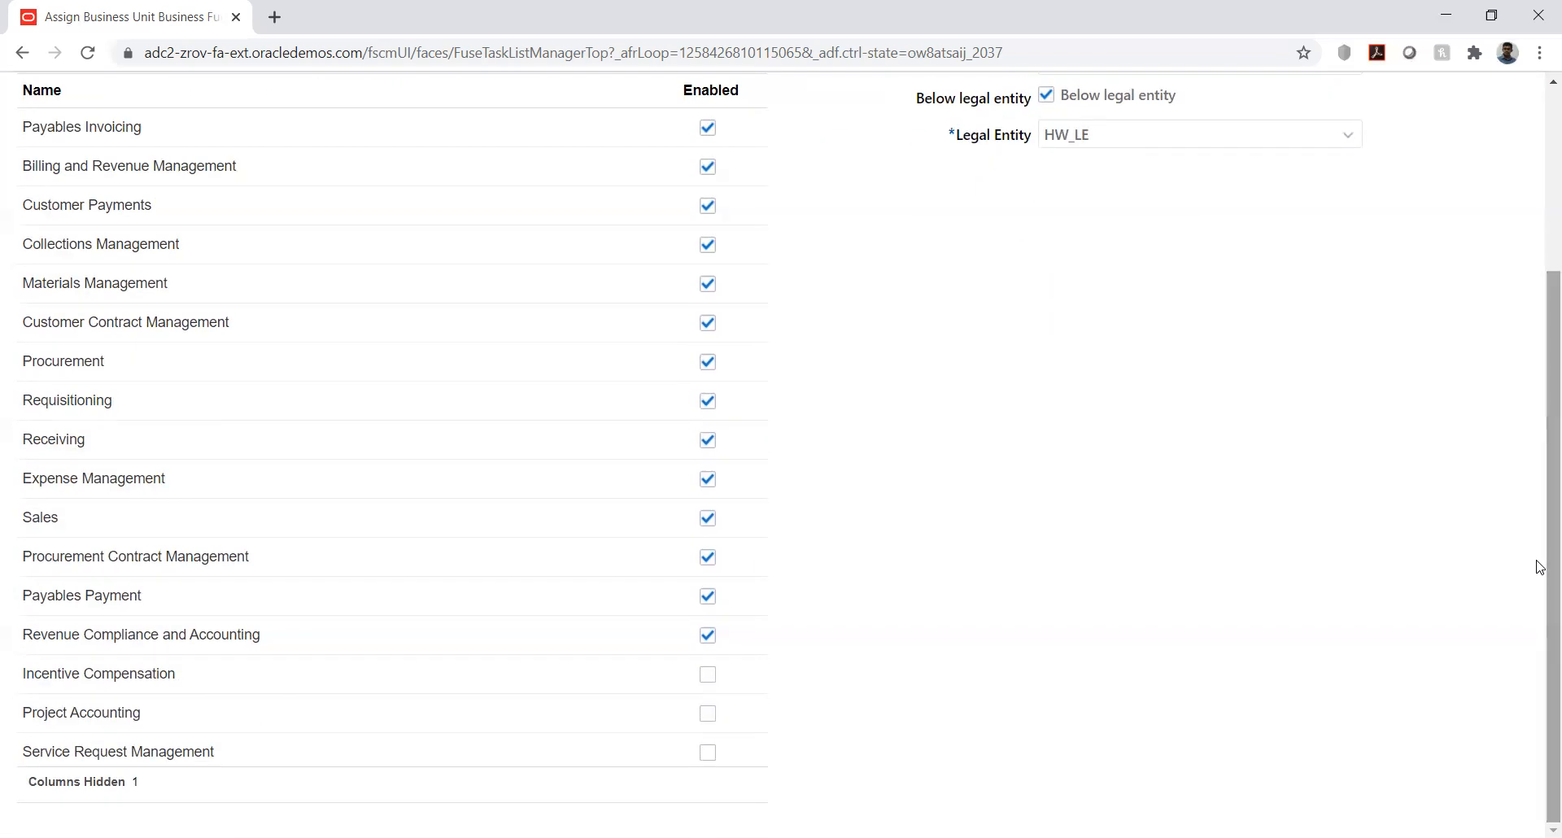
# - Enable the Project Accounting business function for HW_BU and save the assignment, accepting the below legal entity warning
pyautogui.click(707, 713)
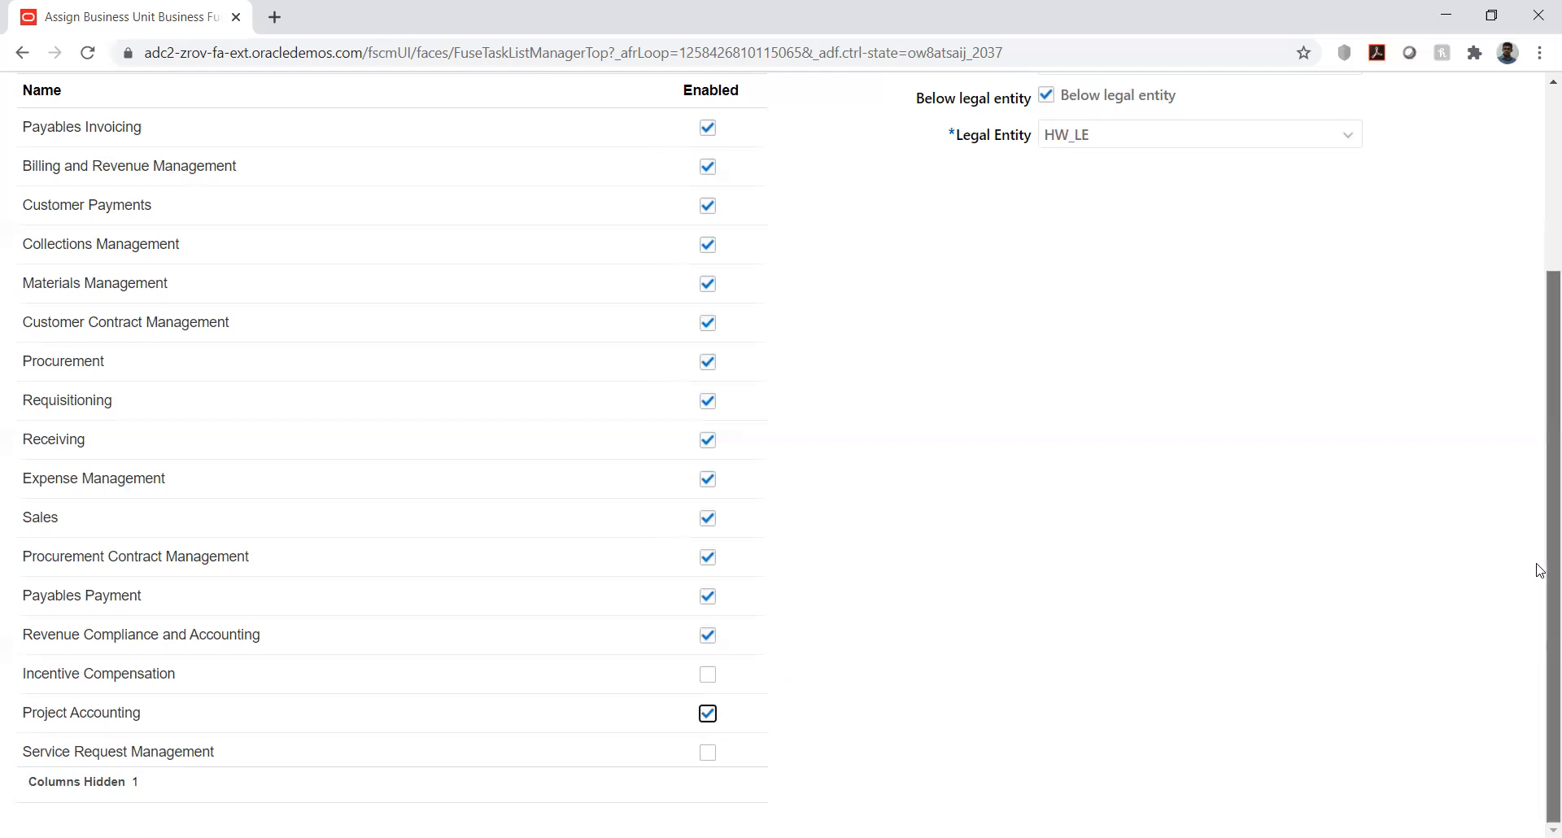
pyautogui.scroll(3, 1537, 569)
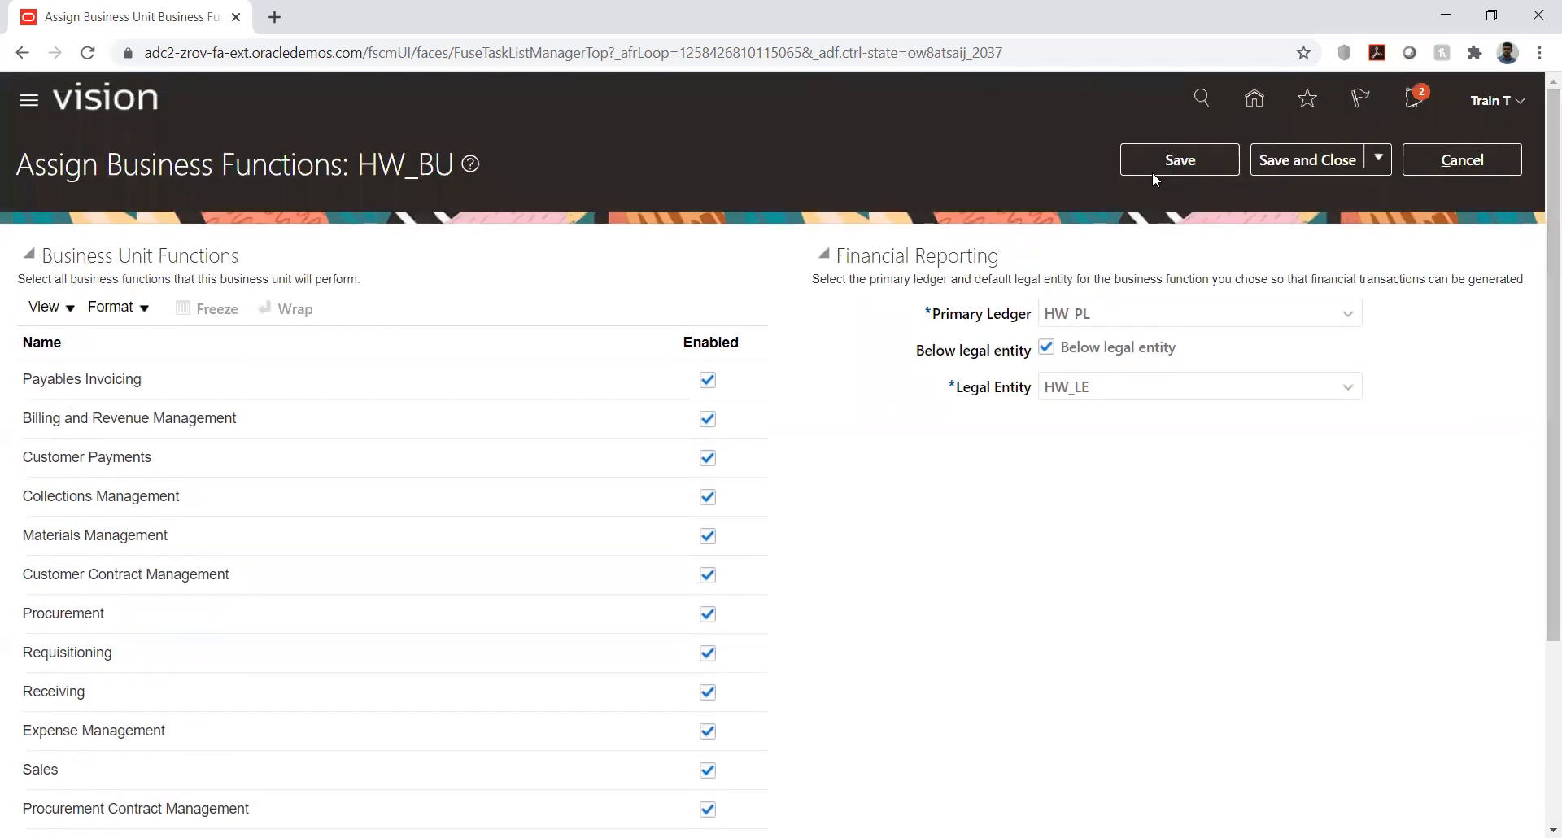
pyautogui.click(1162, 164)
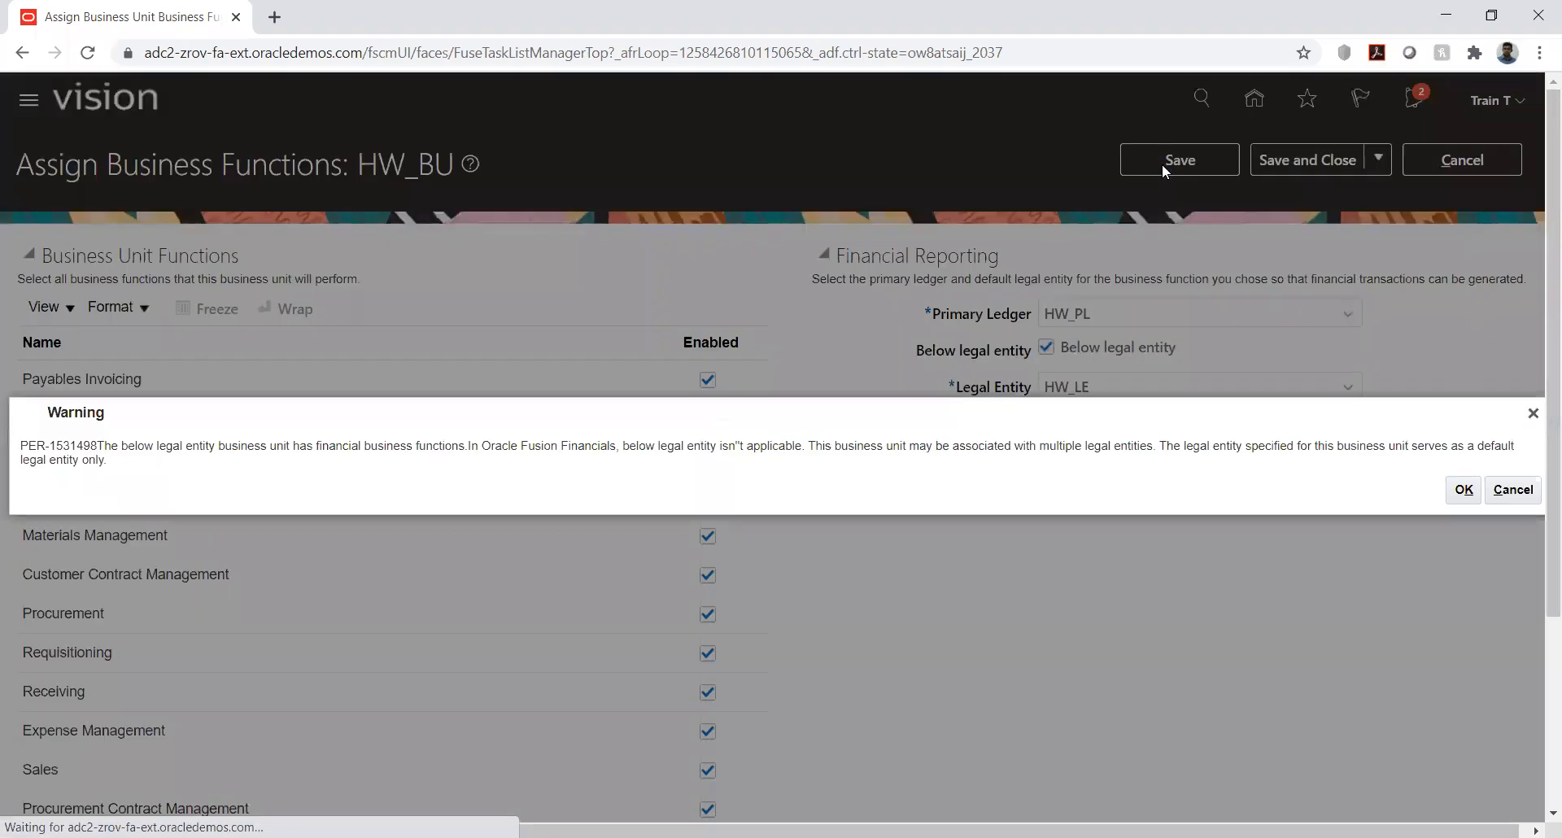
pyautogui.click(1462, 490)
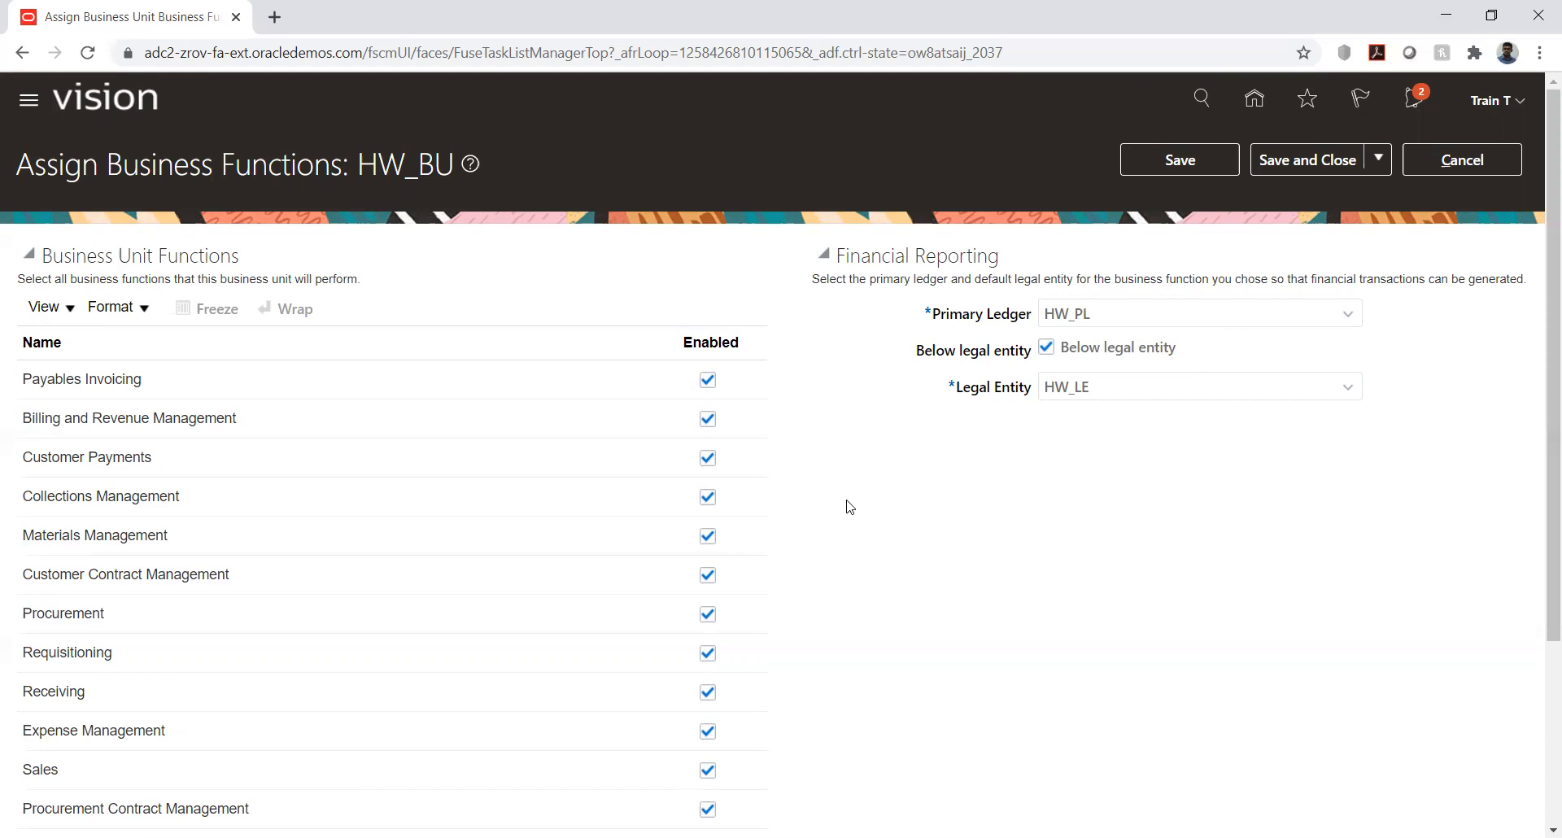
# - Examine the HW_BU business functions, including payables invoicing, billing and revenue, customer payments, collections and materials management
pyautogui.scroll(-1, 849, 506)
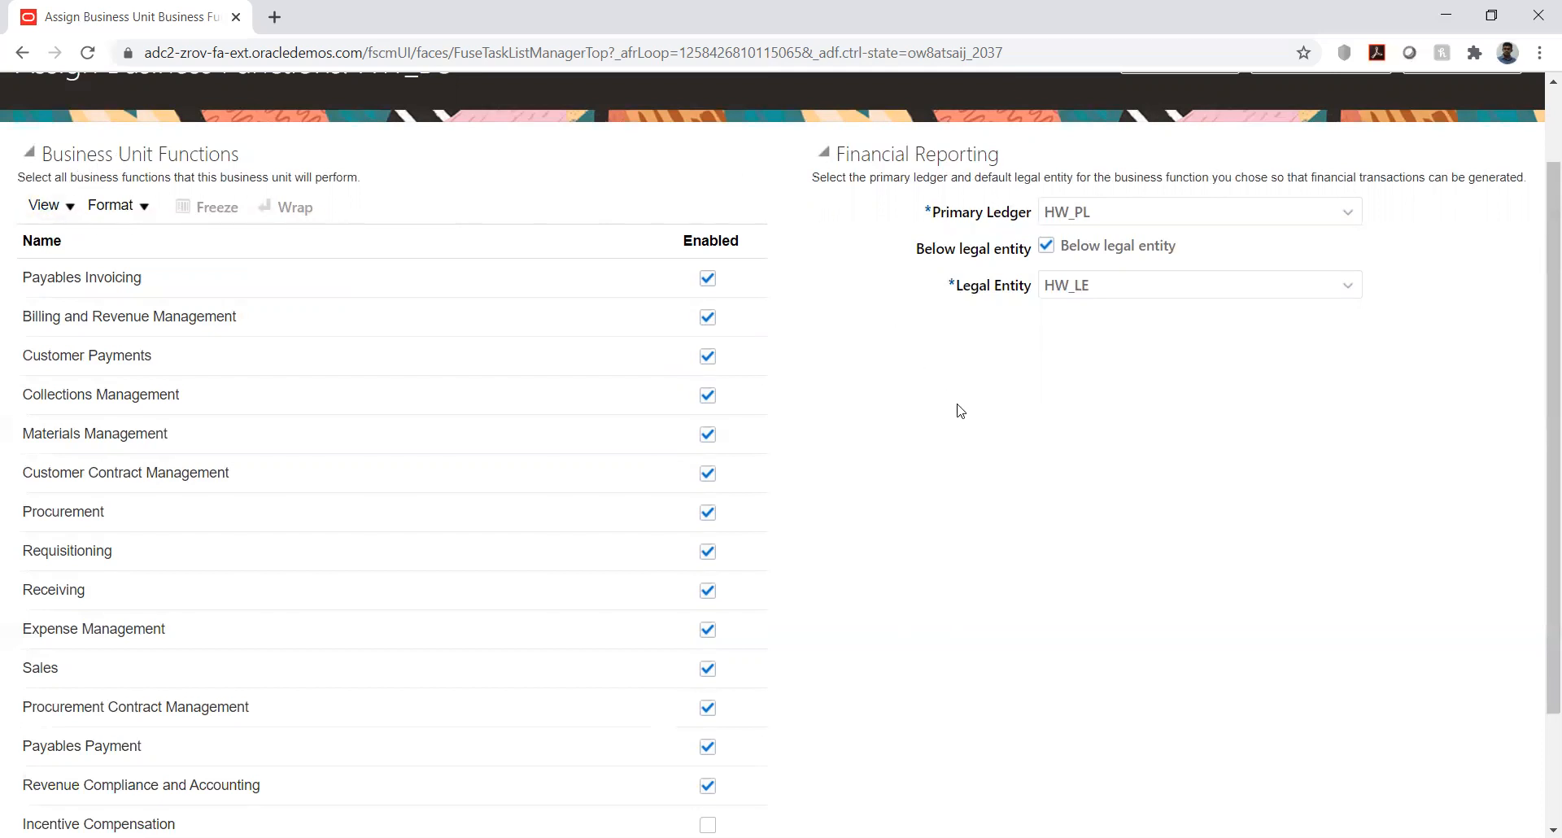
pyautogui.scroll(-2, 949, 408)
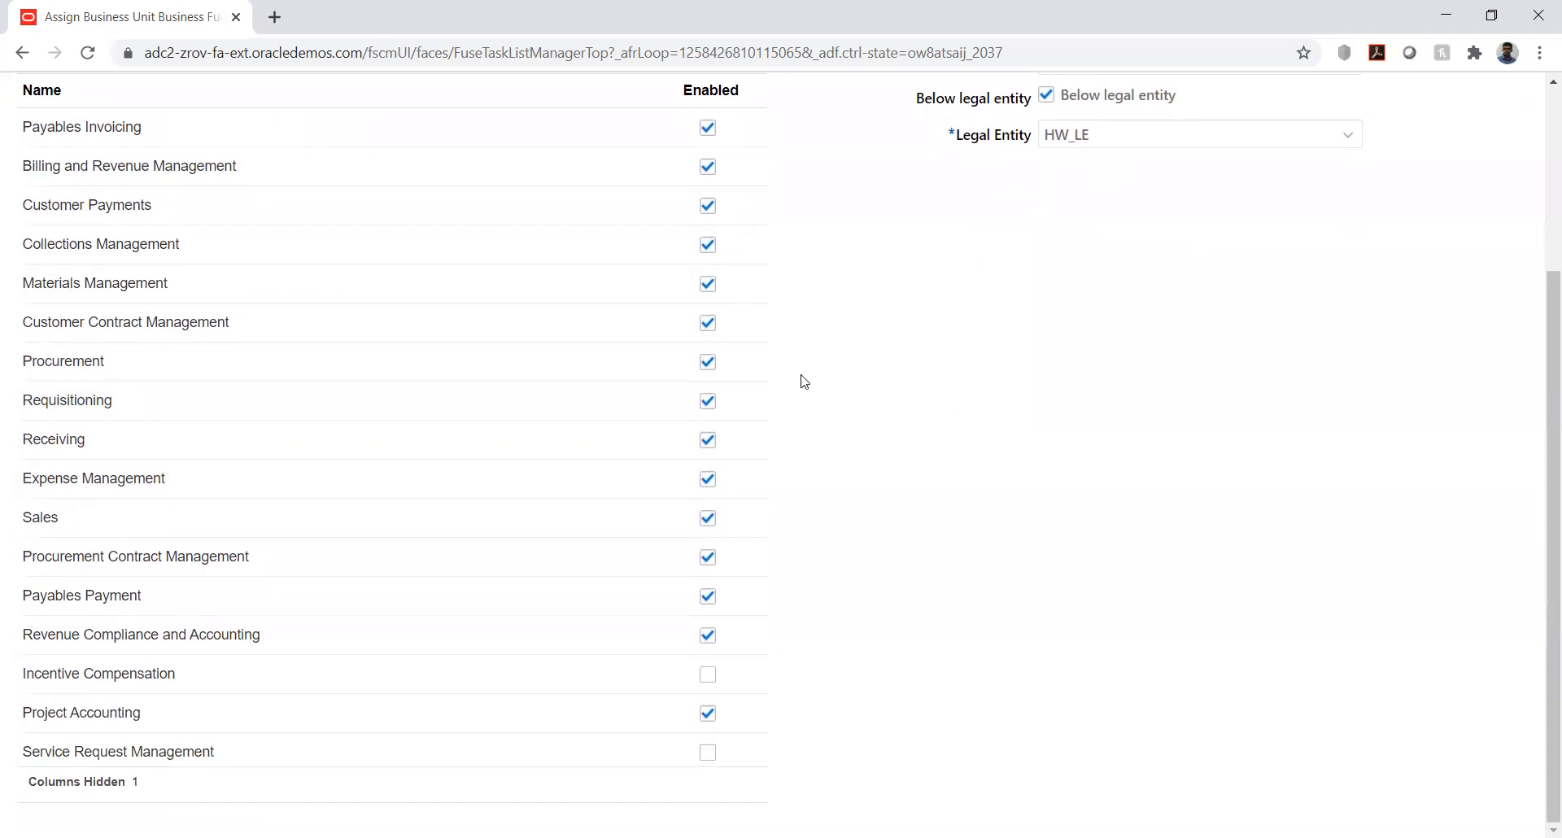
pyautogui.moveTo(65, 166); pyautogui.dragTo(142, 181)
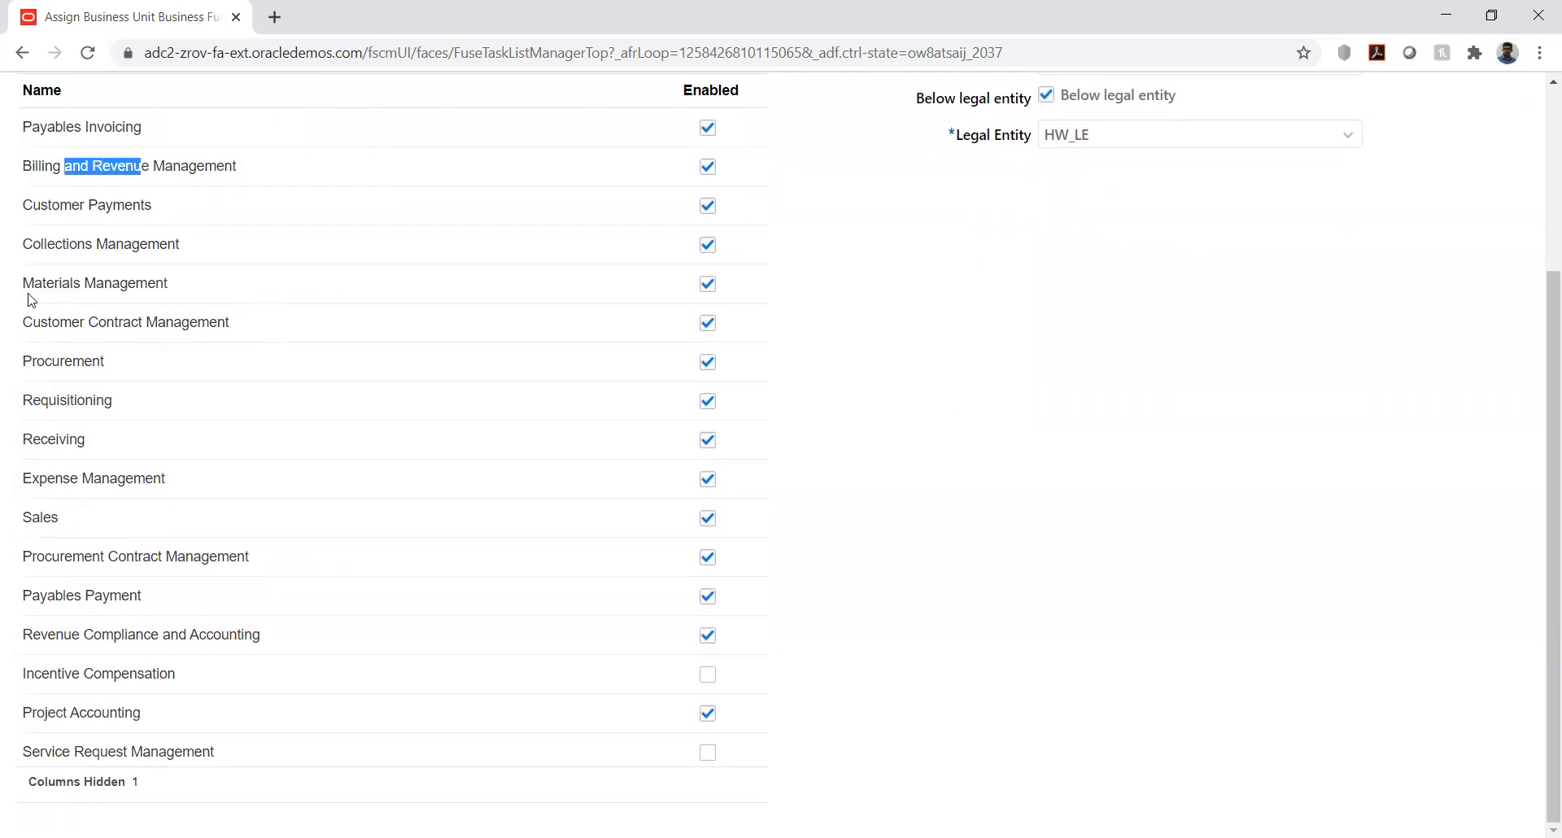
pyautogui.moveTo(32, 245); pyautogui.dragTo(176, 243)
pyautogui.moveTo(73, 283); pyautogui.dragTo(158, 323)
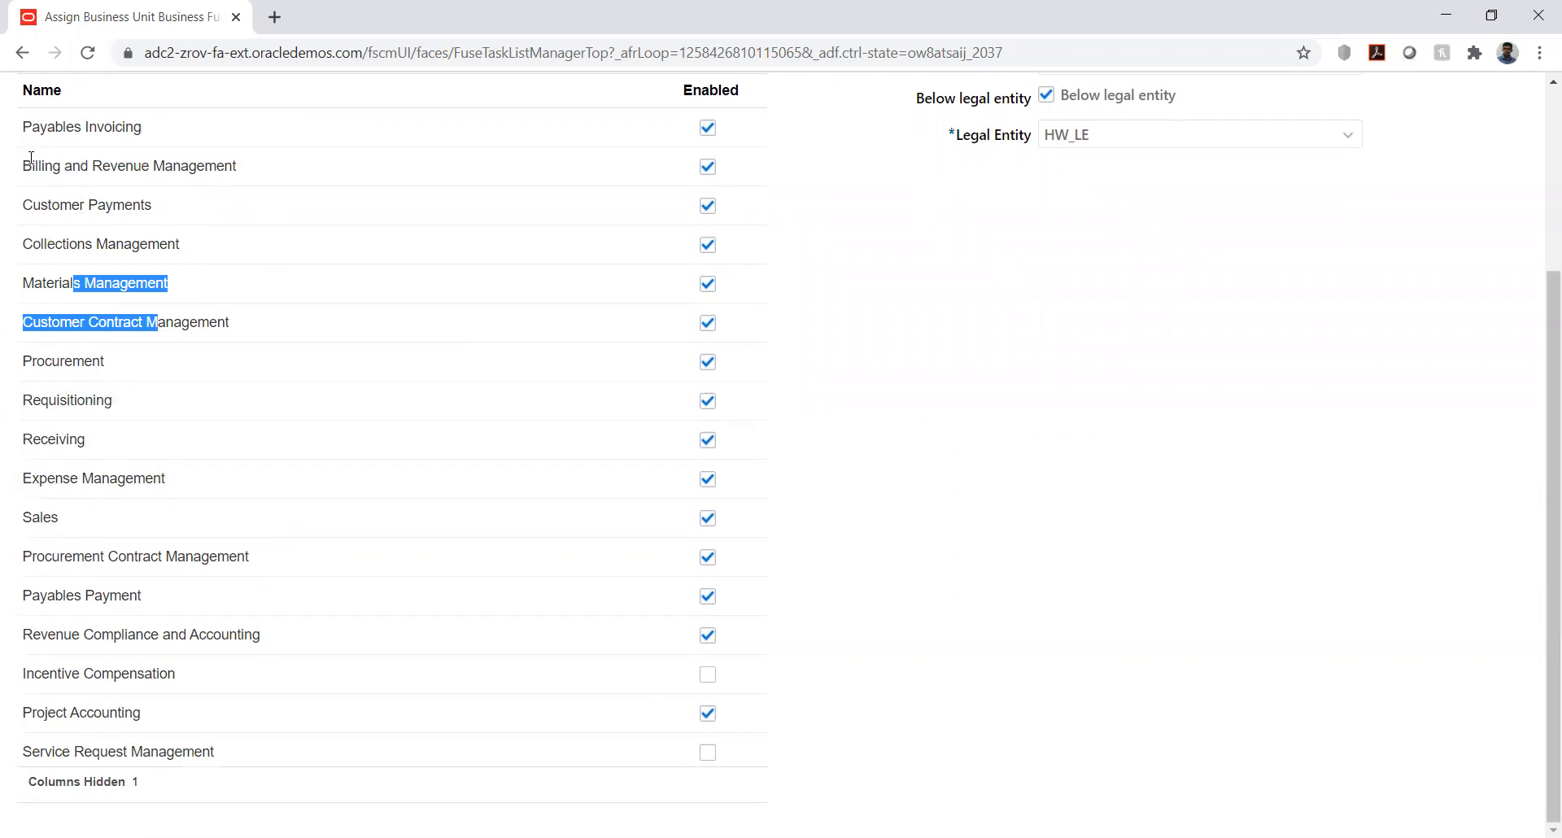
pyautogui.moveTo(25, 122); pyautogui.dragTo(141, 128)
pyautogui.moveTo(26, 200); pyautogui.dragTo(161, 204)
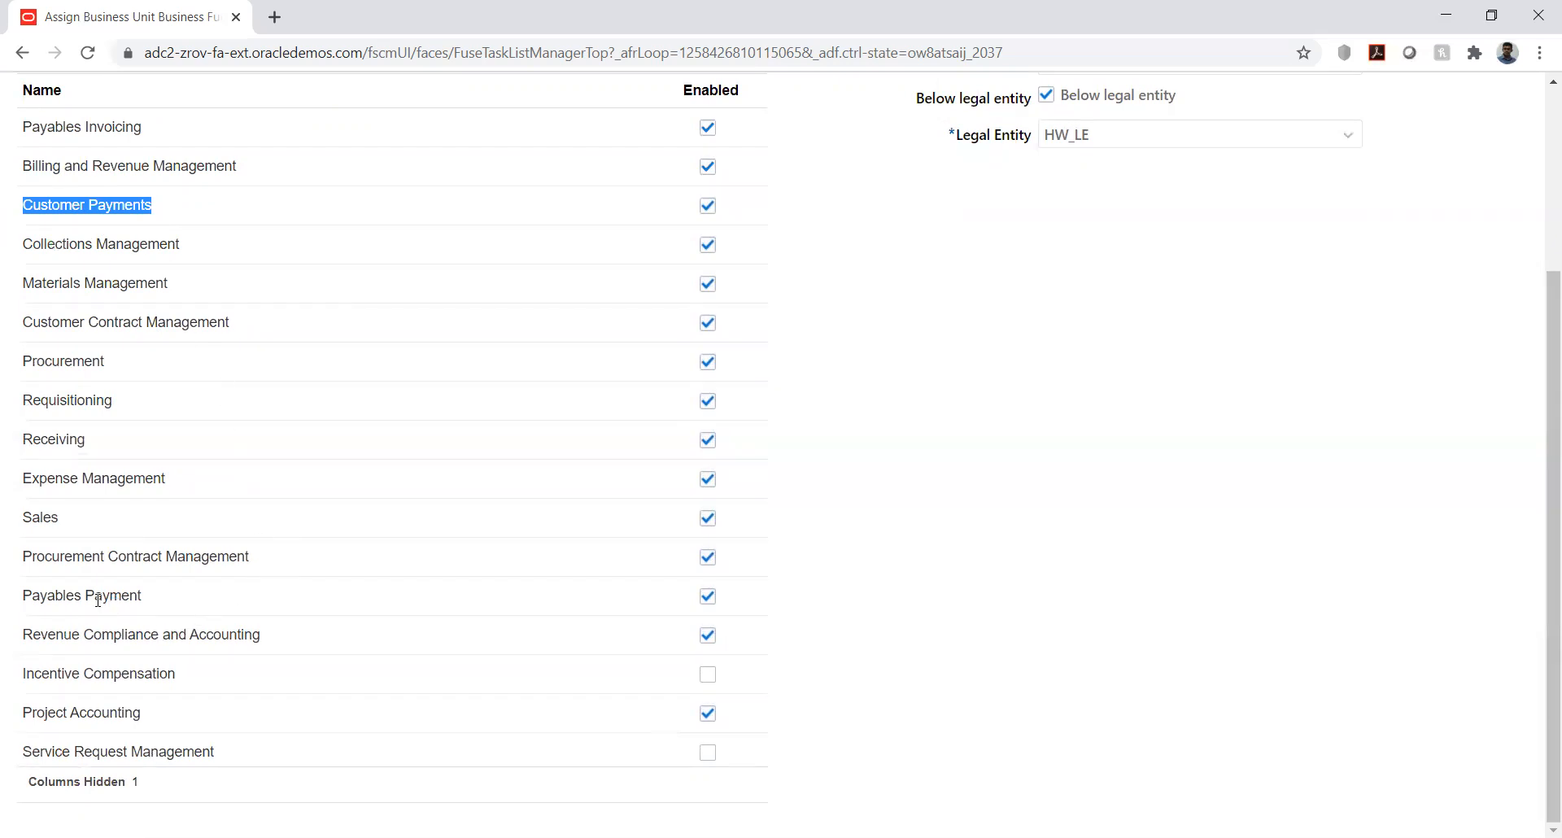
pyautogui.moveTo(104, 598)
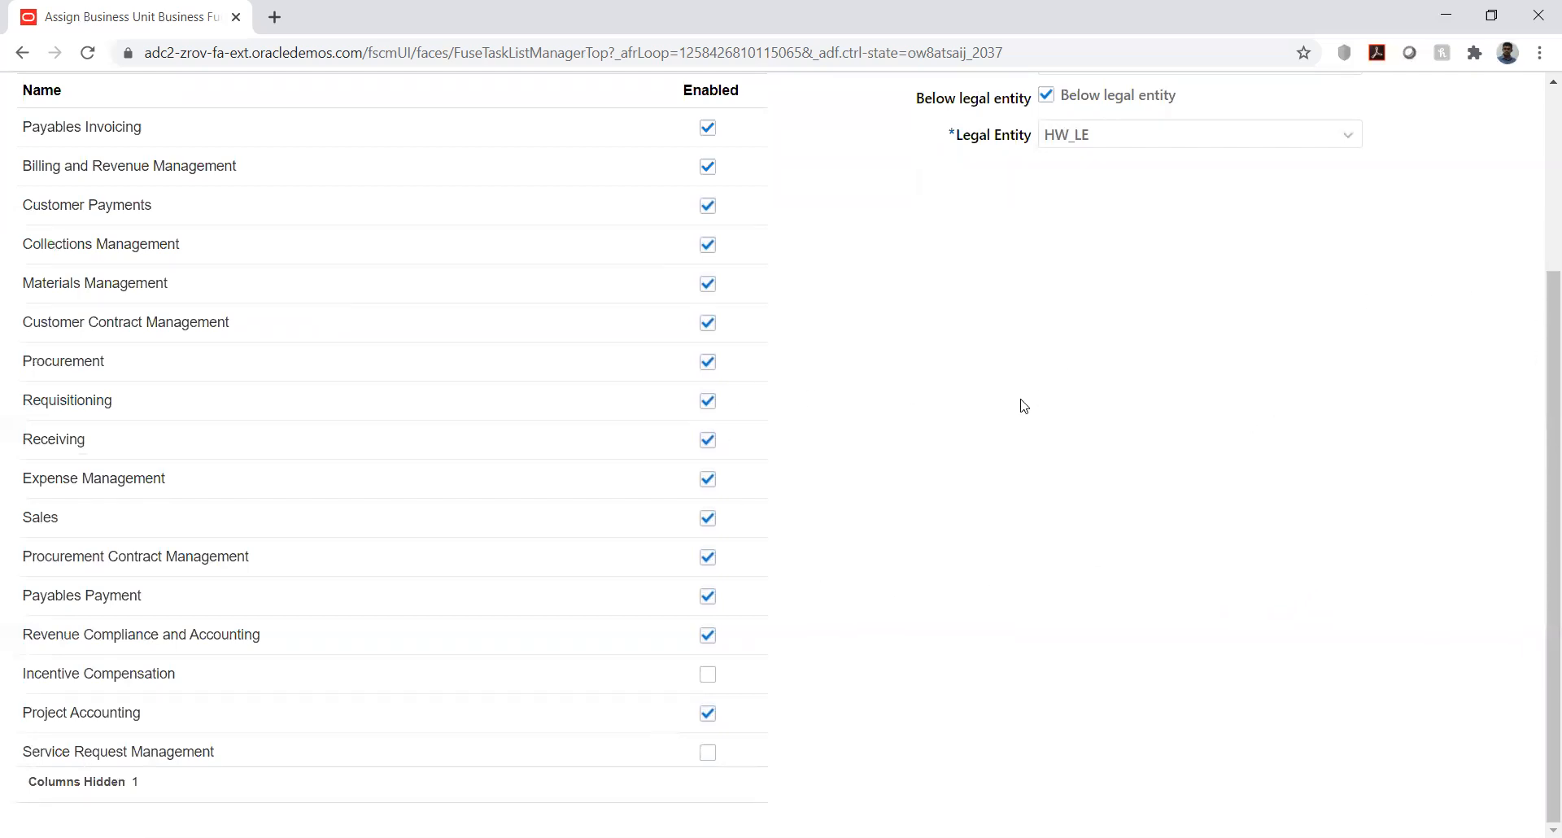
pyautogui.scroll(1, 1005, 409)
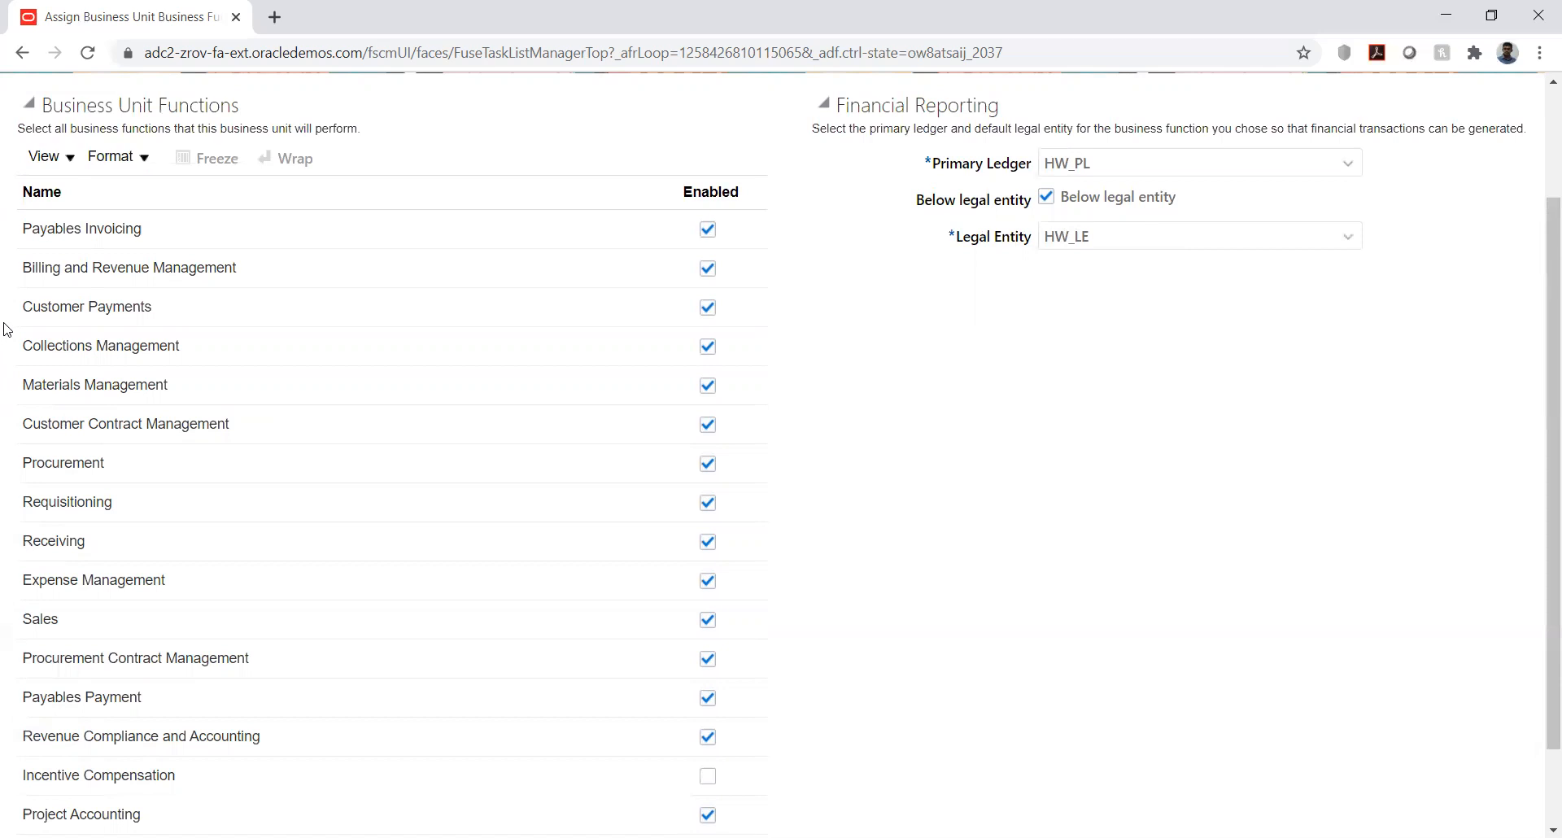
pyautogui.scroll(-2, 135, 488)
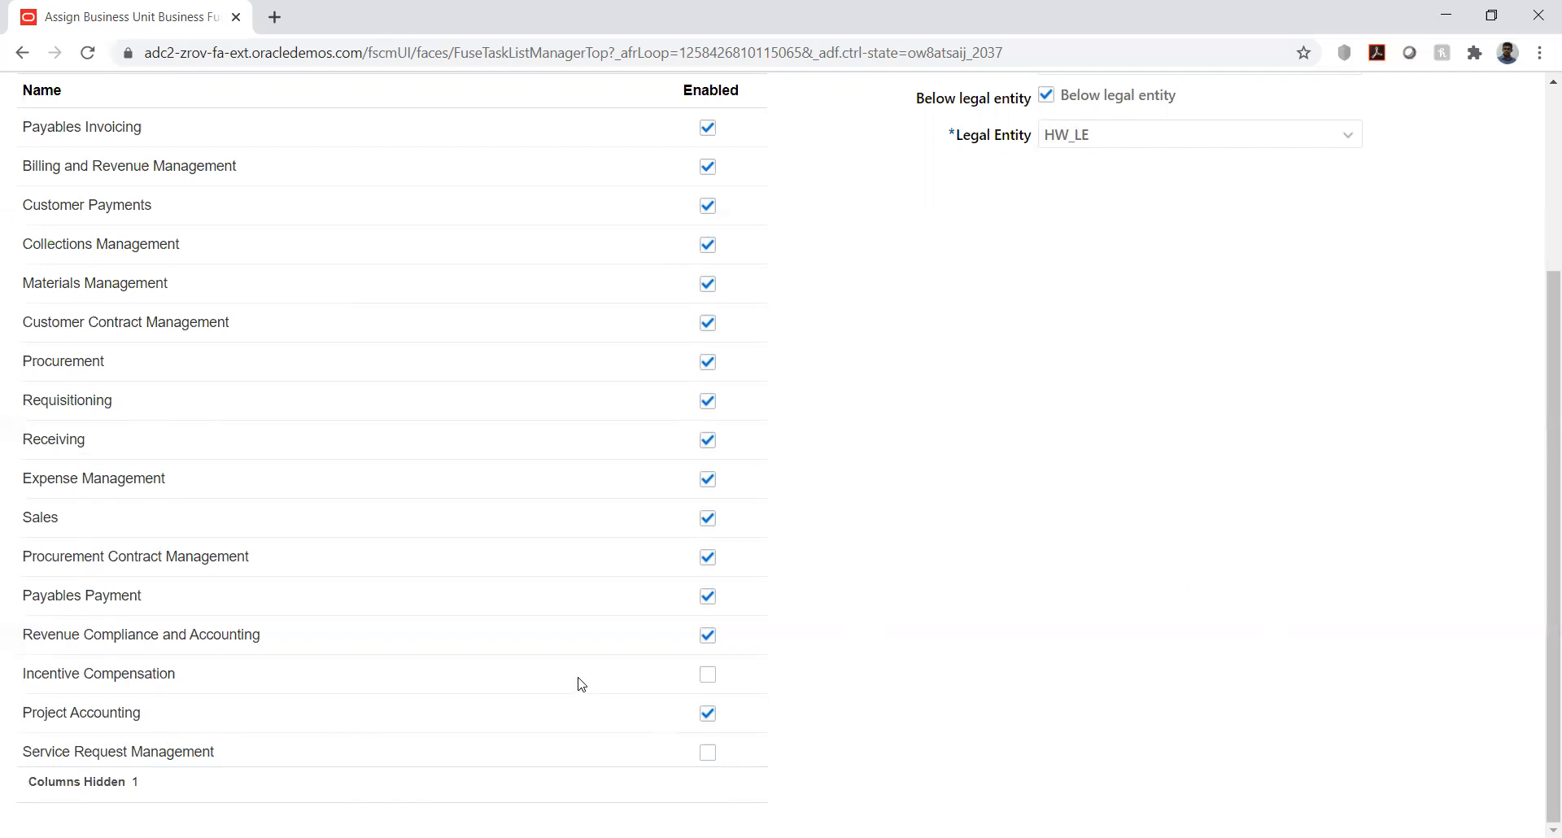
# - Save and close the HW_BU business function assignment, accepting the below legal entity warning
pyautogui.scroll(3, 1189, 562)
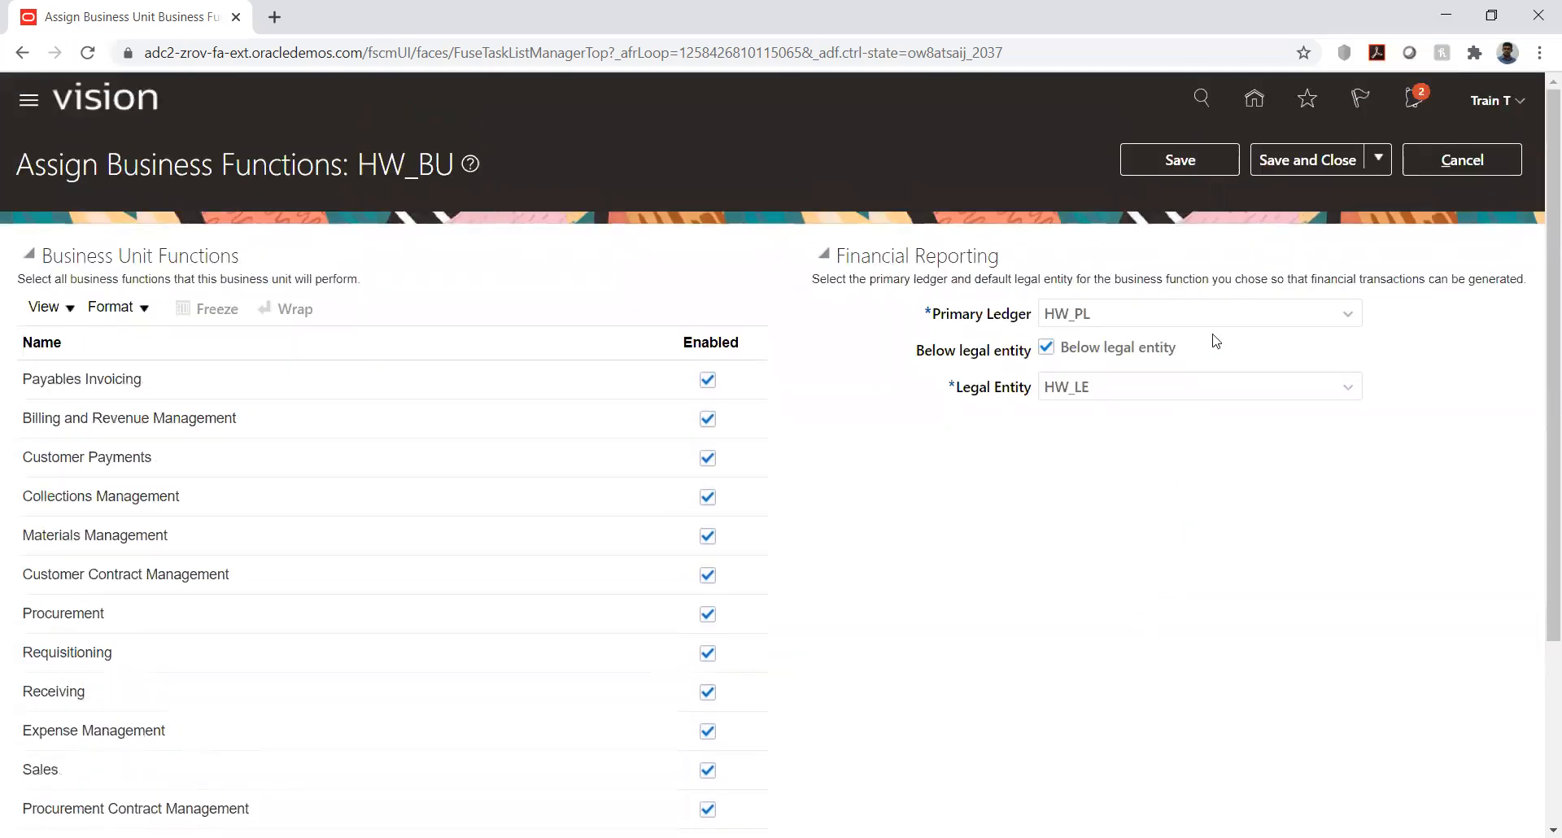
pyautogui.click(1290, 161)
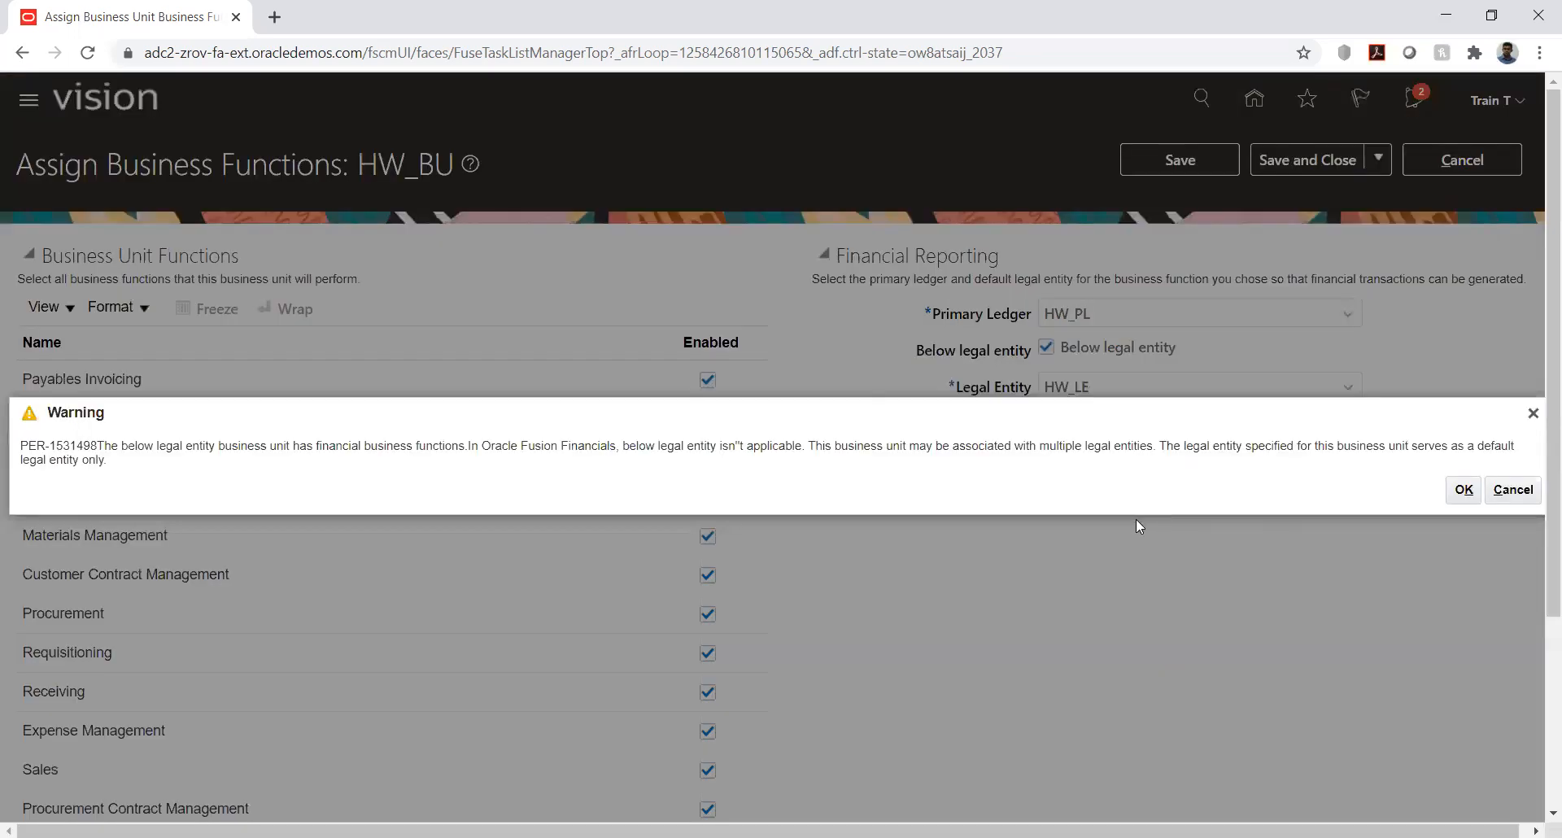
pyautogui.click(1464, 489)
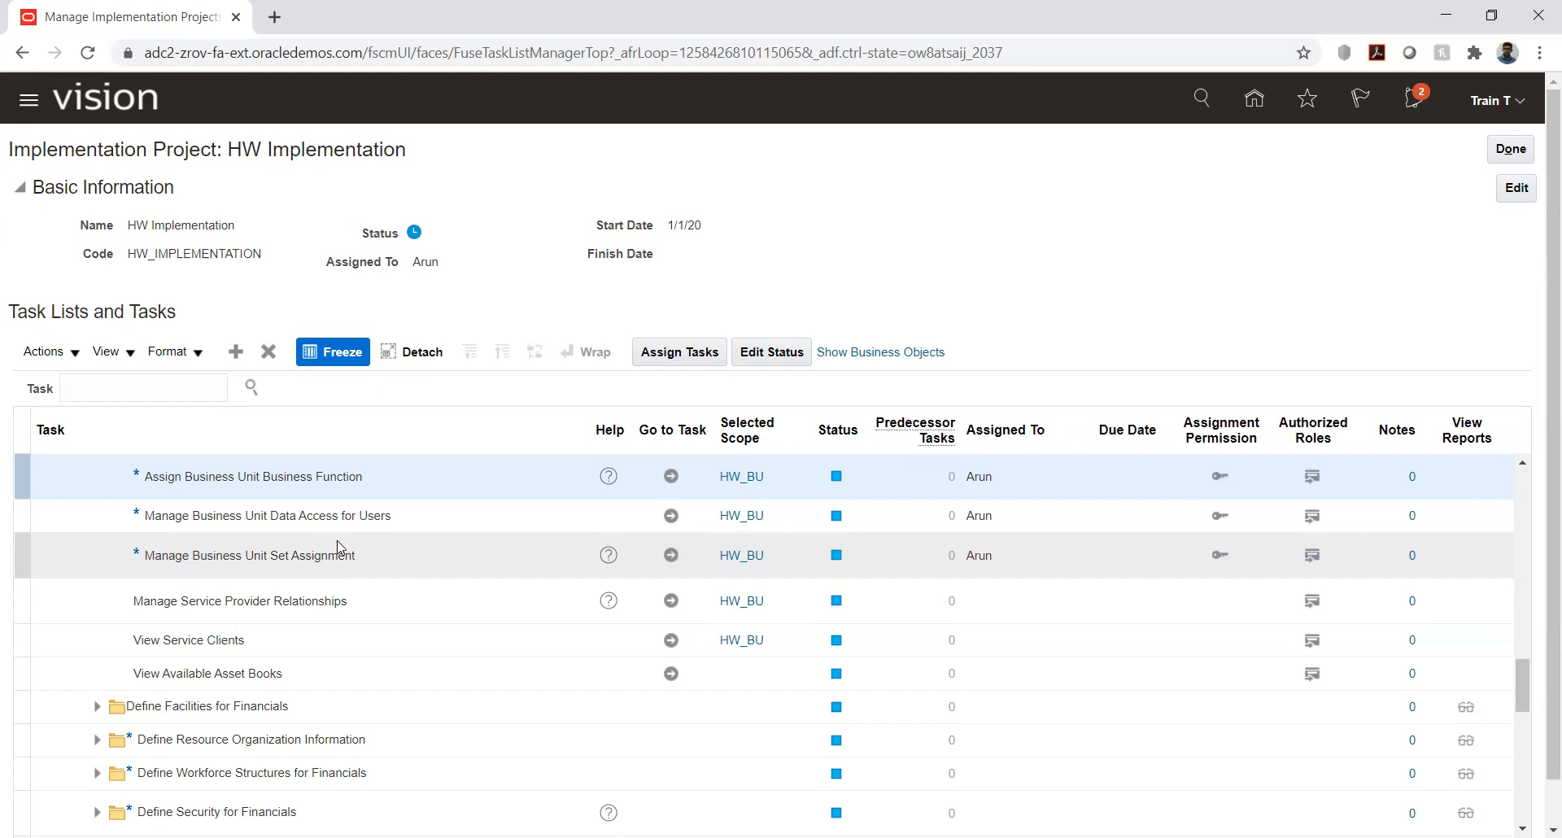
# - Open the Manage Business Unit Data Access for Users task for HW_BU and start a data access entry for the training user
pyautogui.click(554, 527)
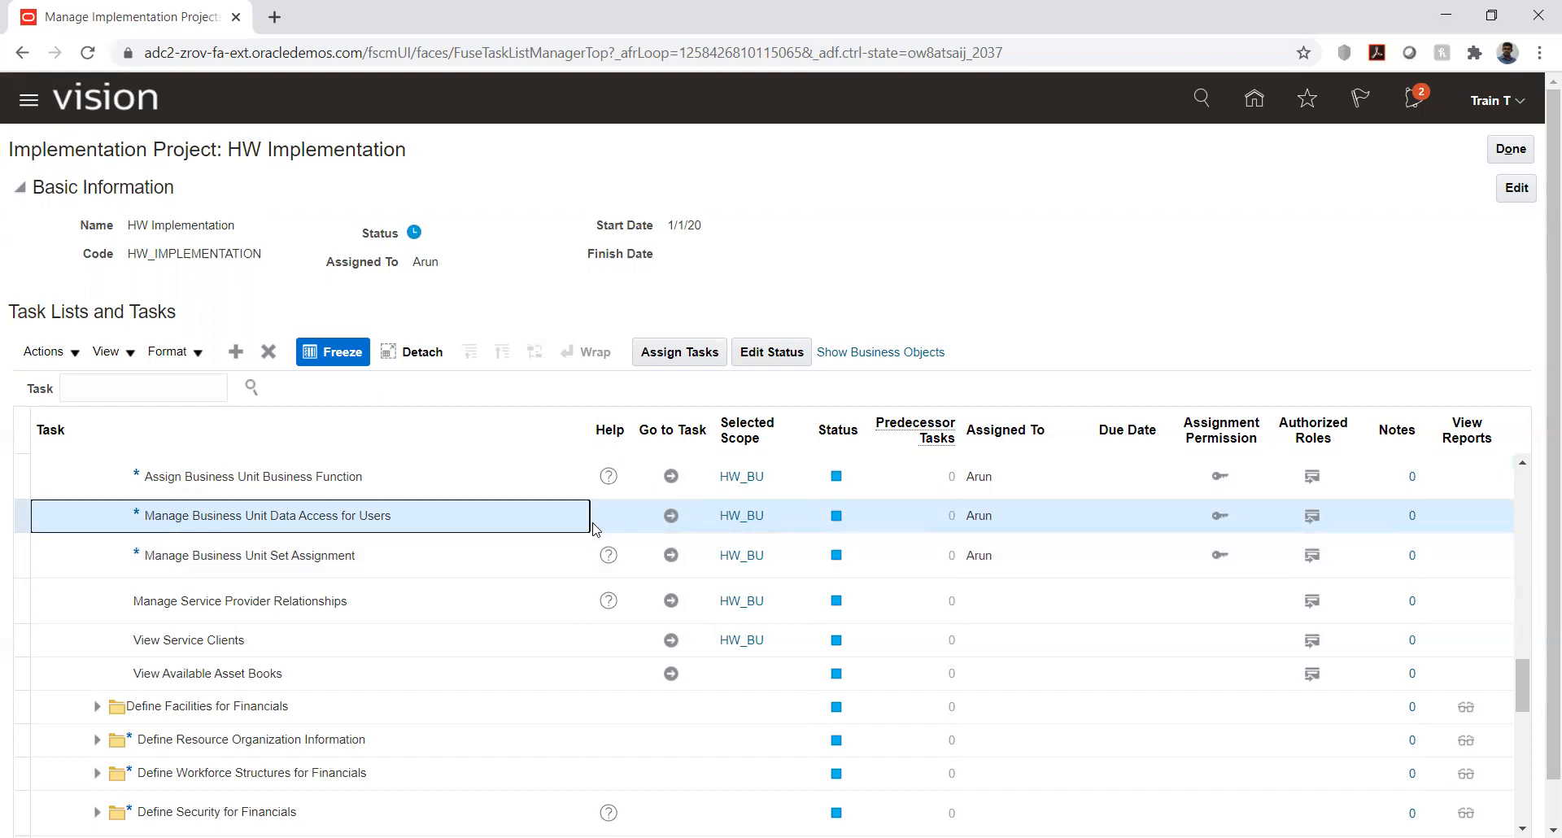
pyautogui.click(672, 518)
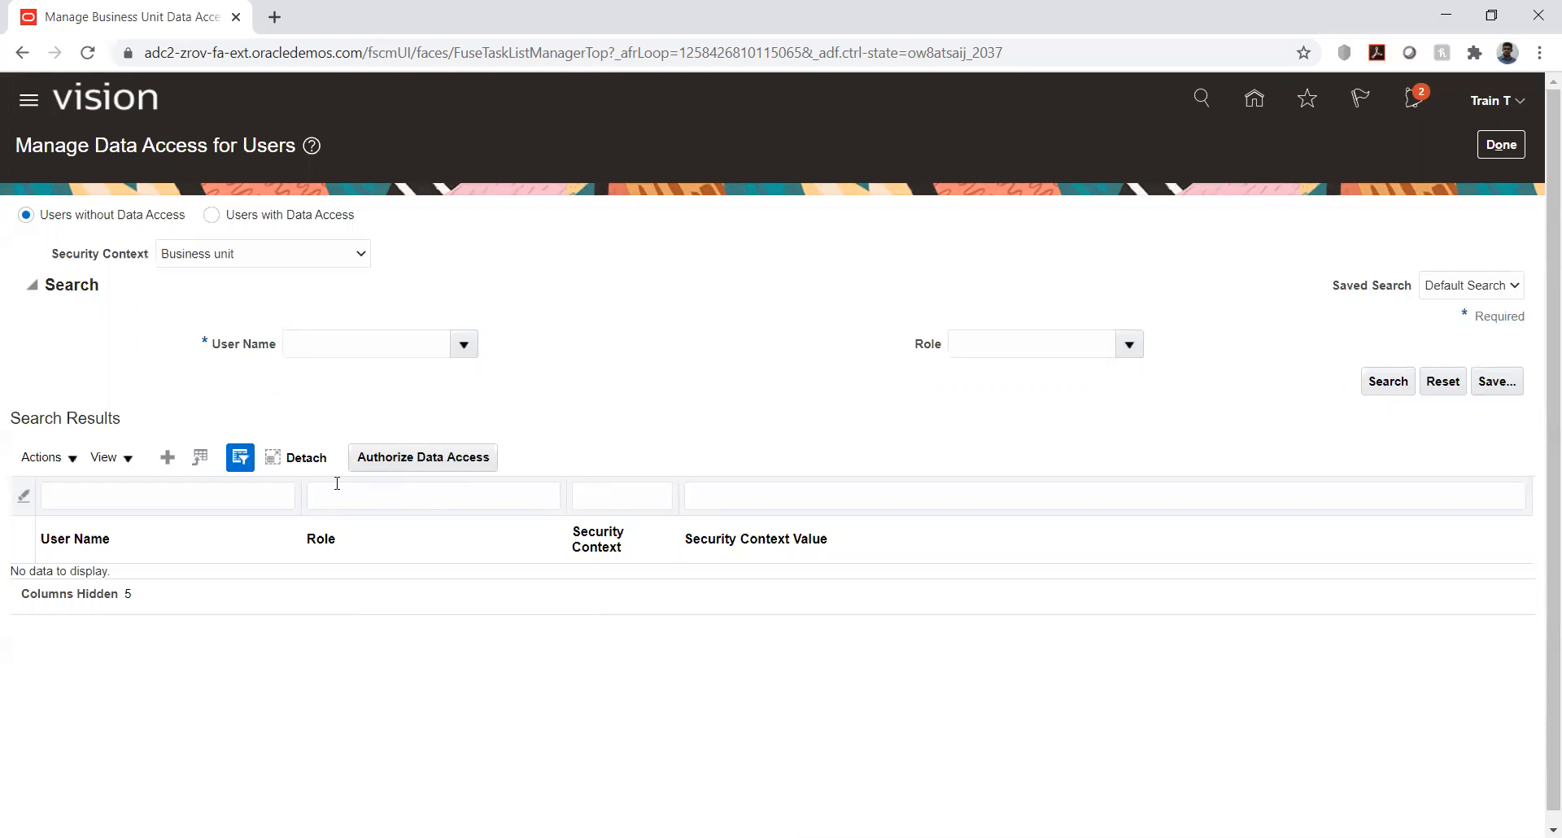
pyautogui.click(168, 458)
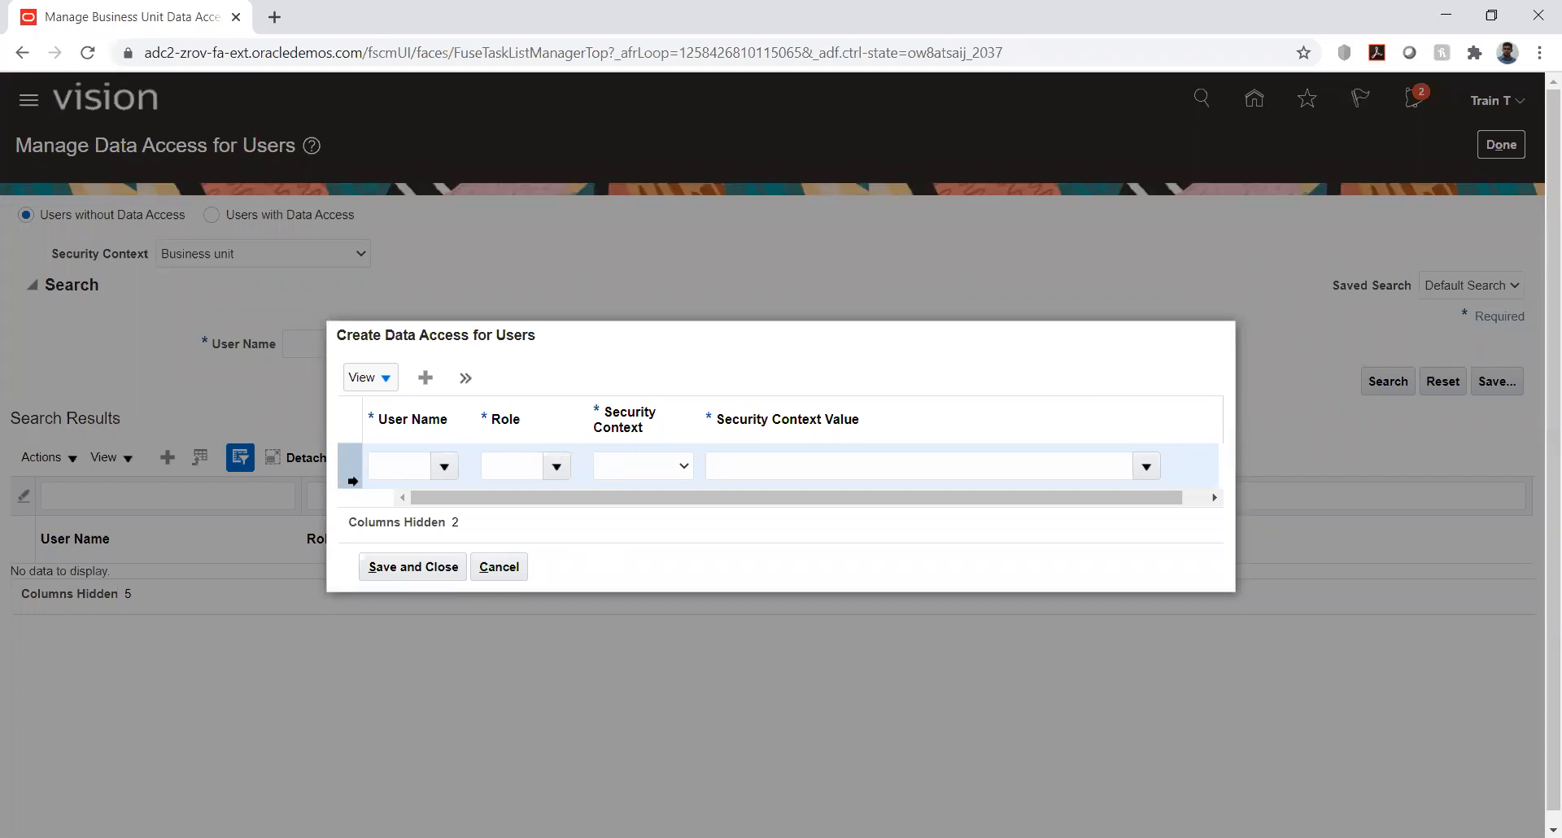
pyautogui.click(380, 468)
pyautogui.write('trai')
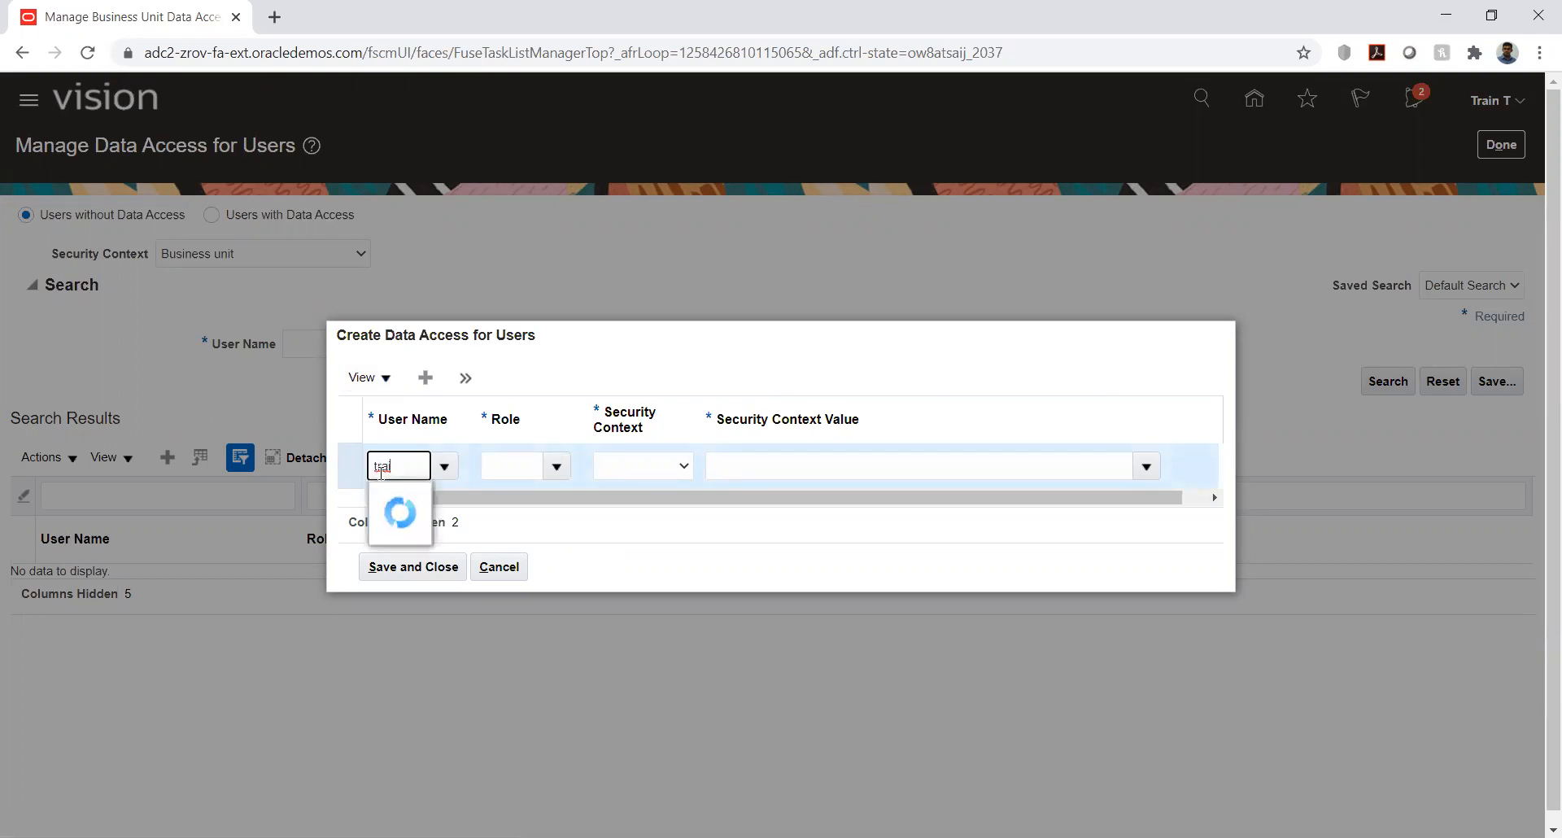
pyautogui.click(407, 499)
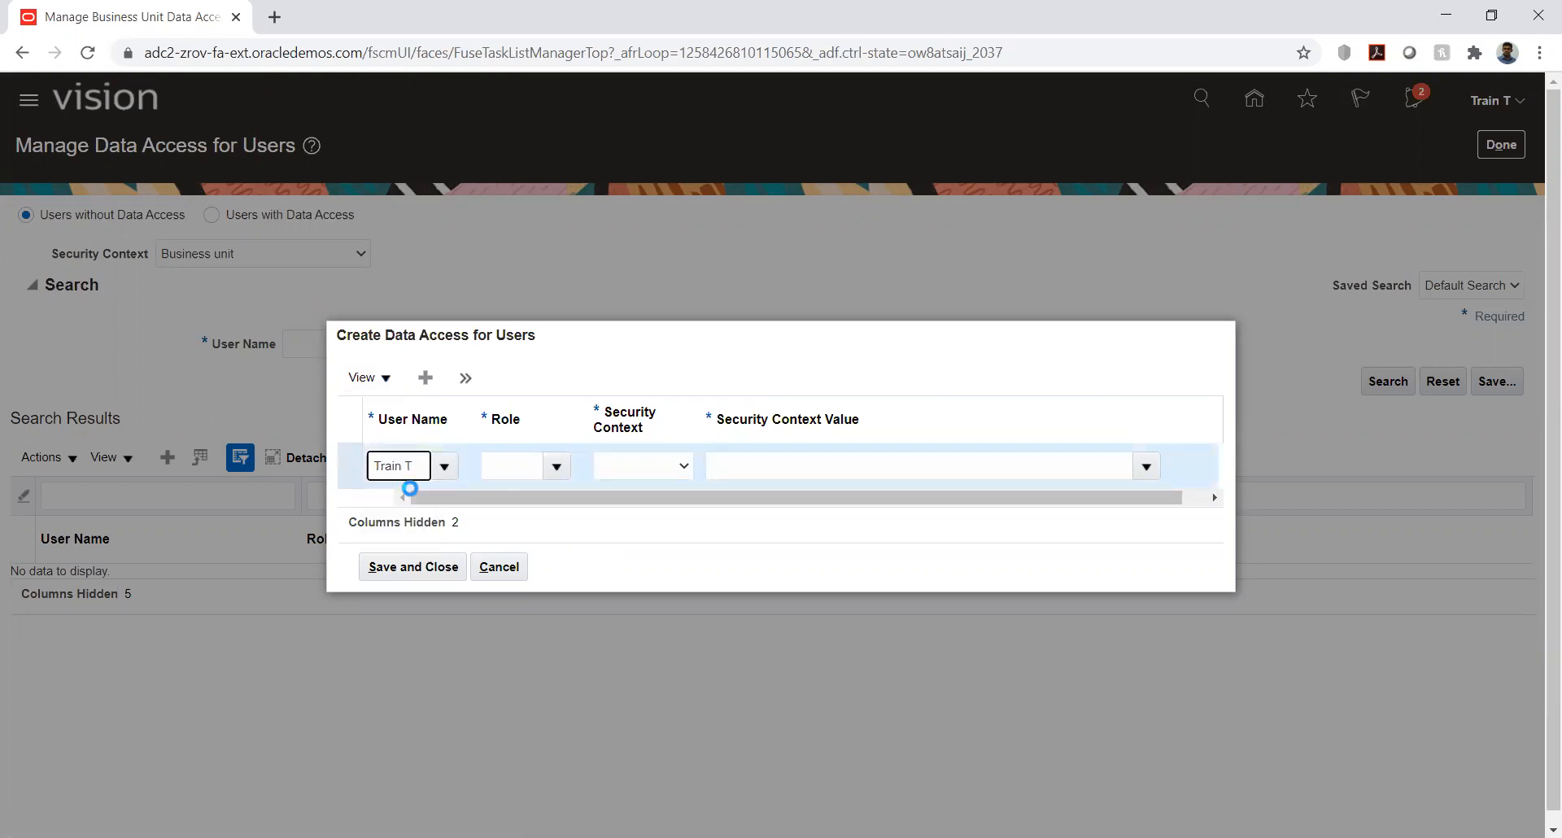
# - Try giving the user an Accounts manager role and choosing a security context for the data access entry
pyautogui.click(527, 469)
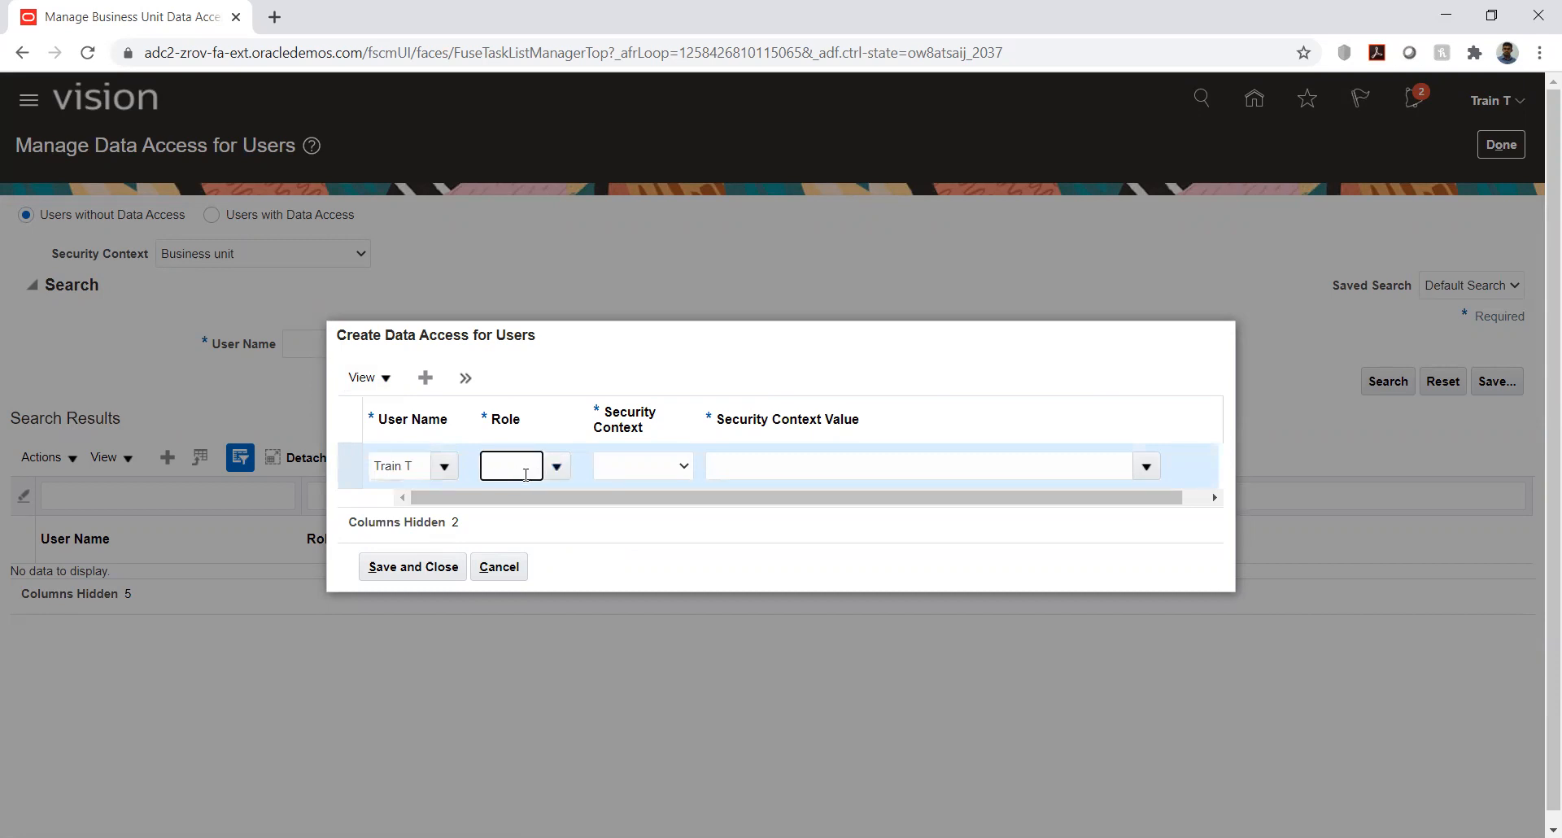
pyautogui.write('acc')
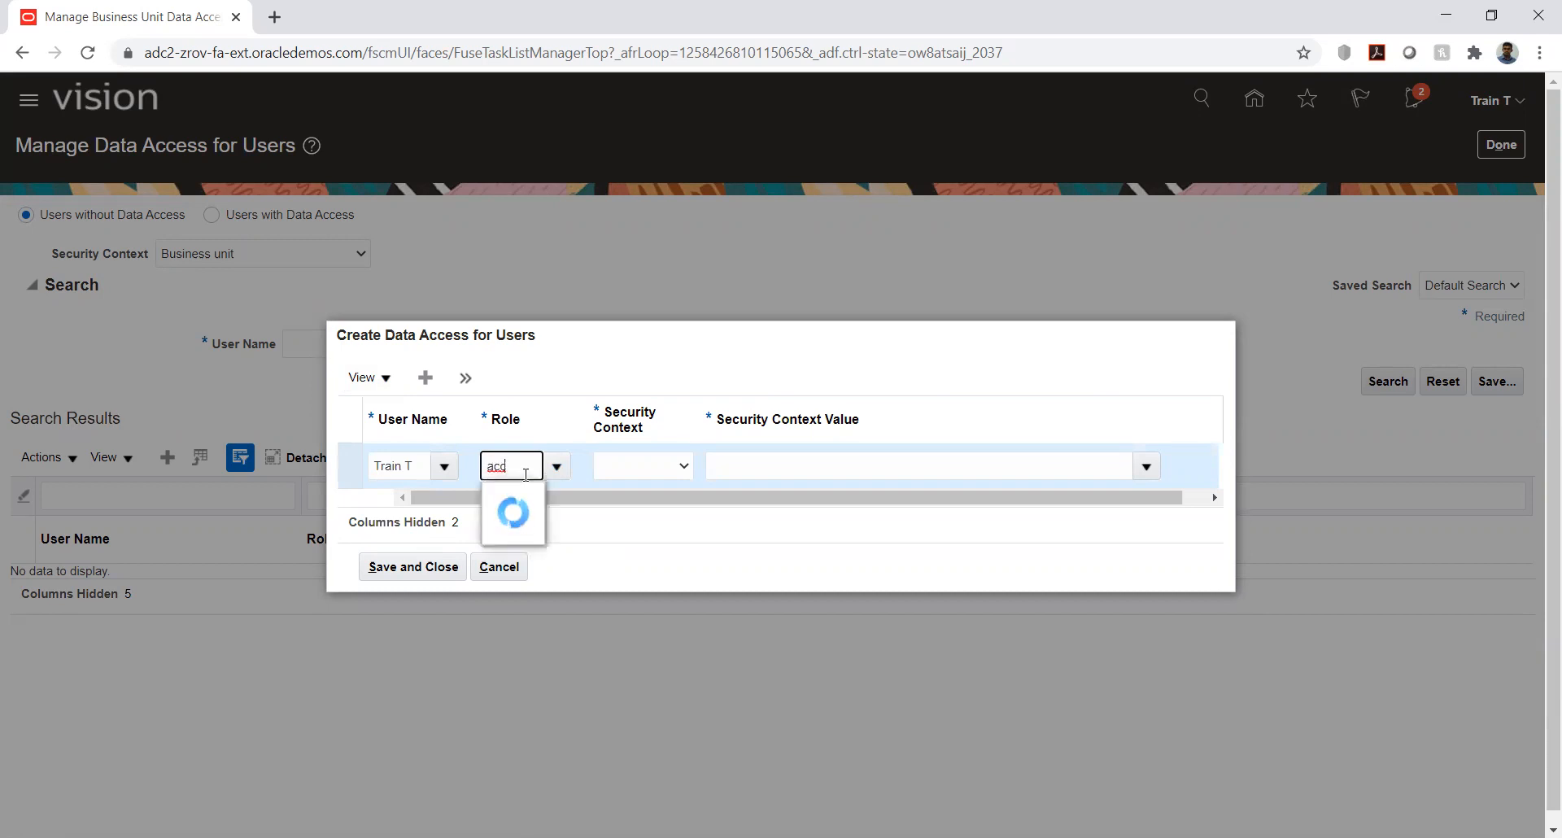
pyautogui.click(531, 498)
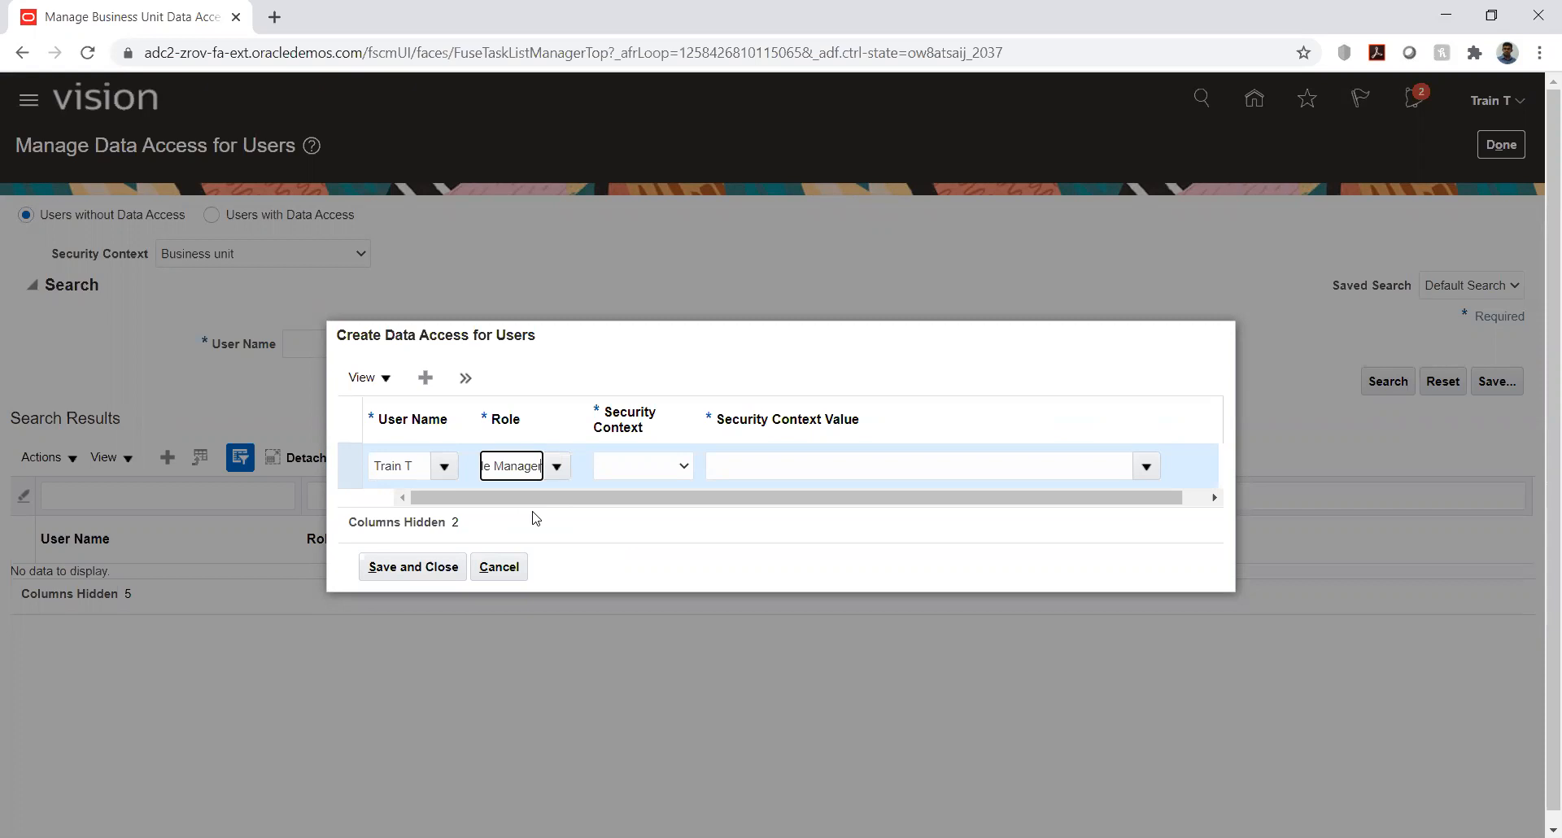
pyautogui.click(625, 470)
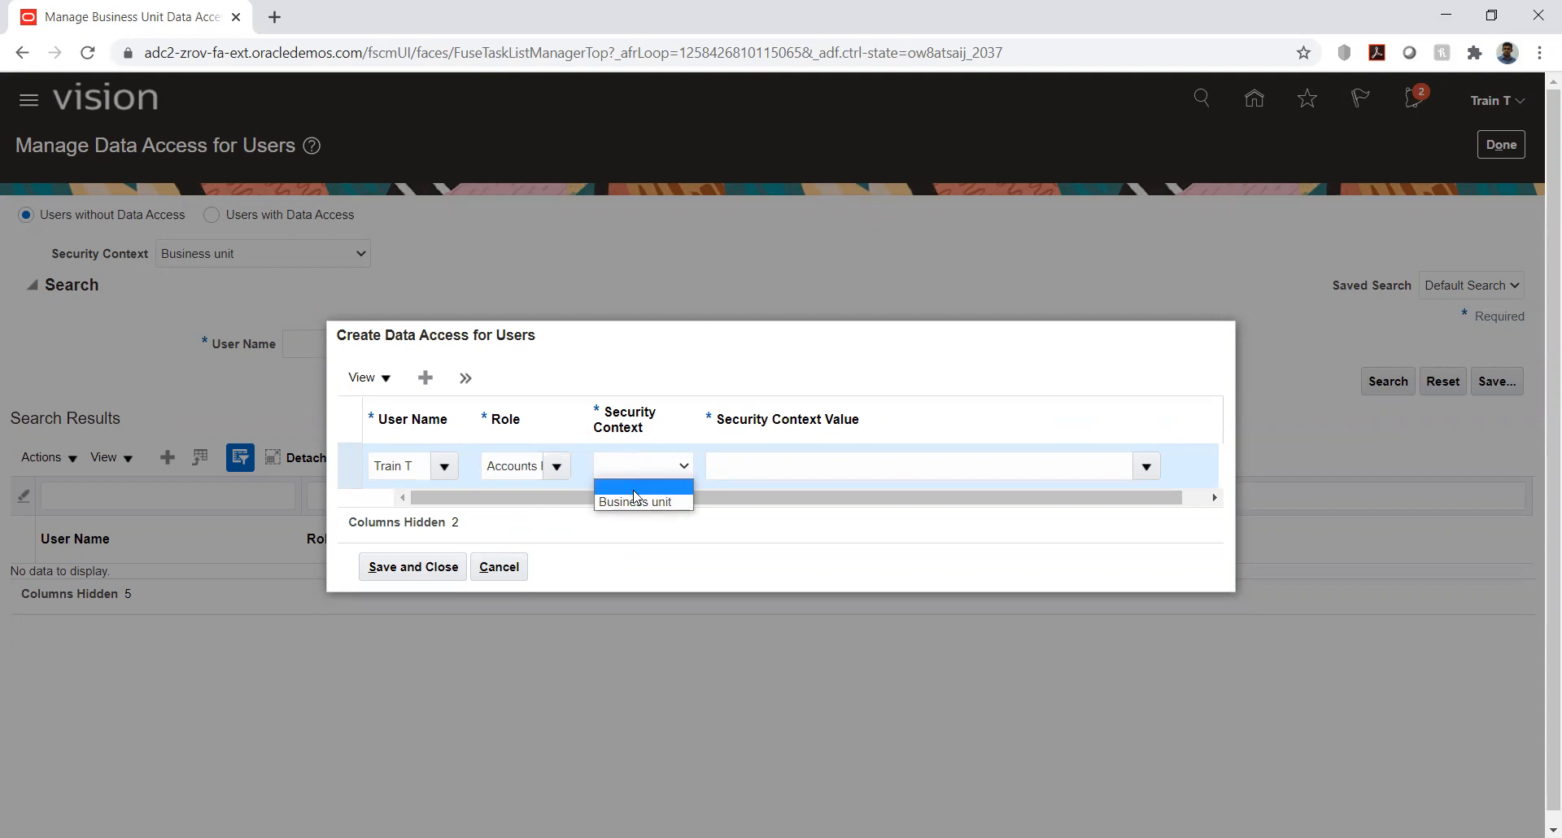
pyautogui.click(650, 467)
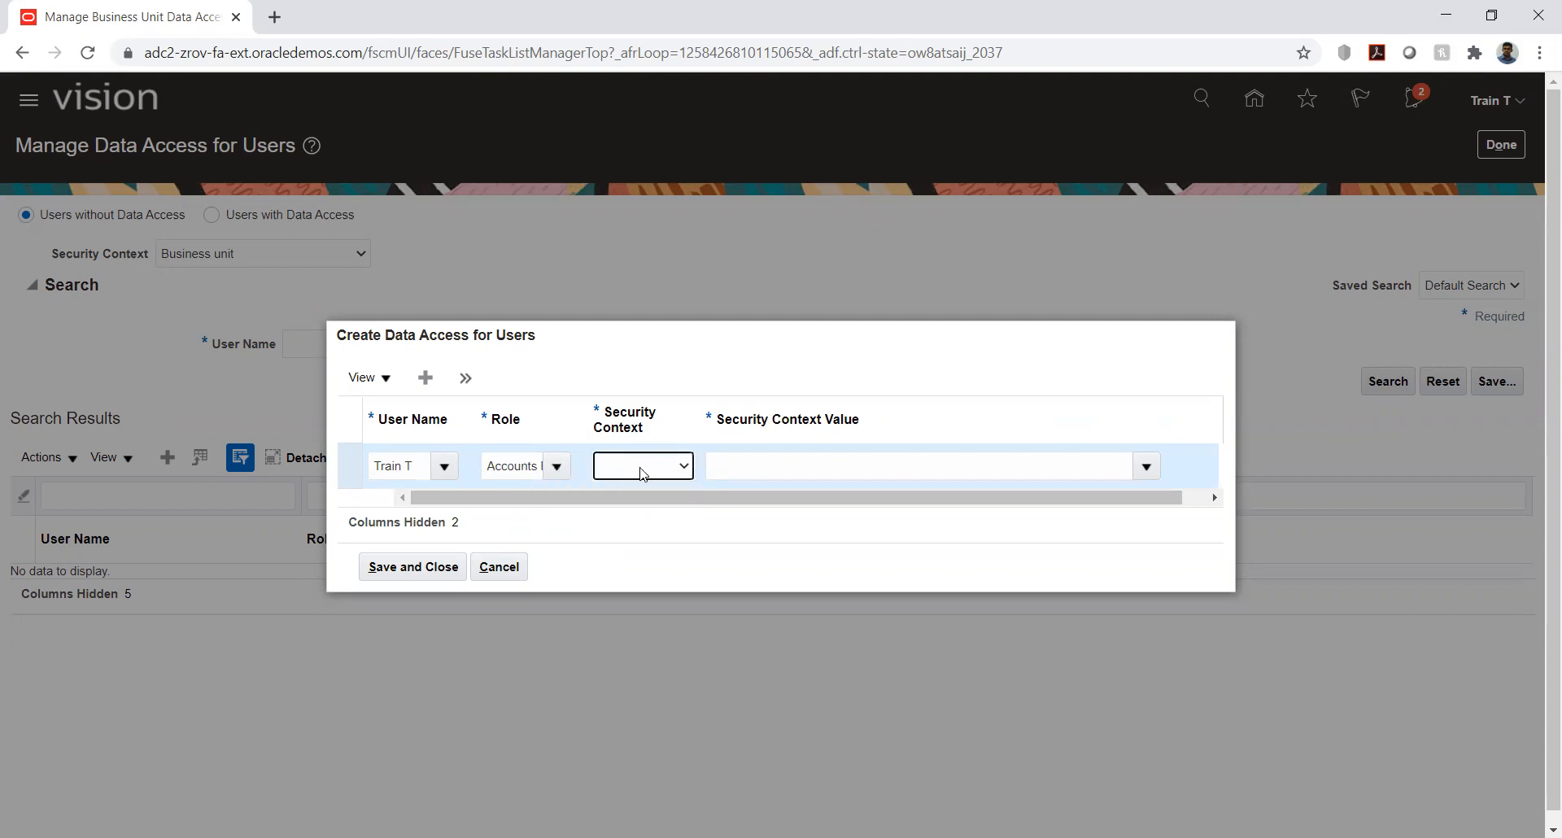
pyautogui.click(645, 474)
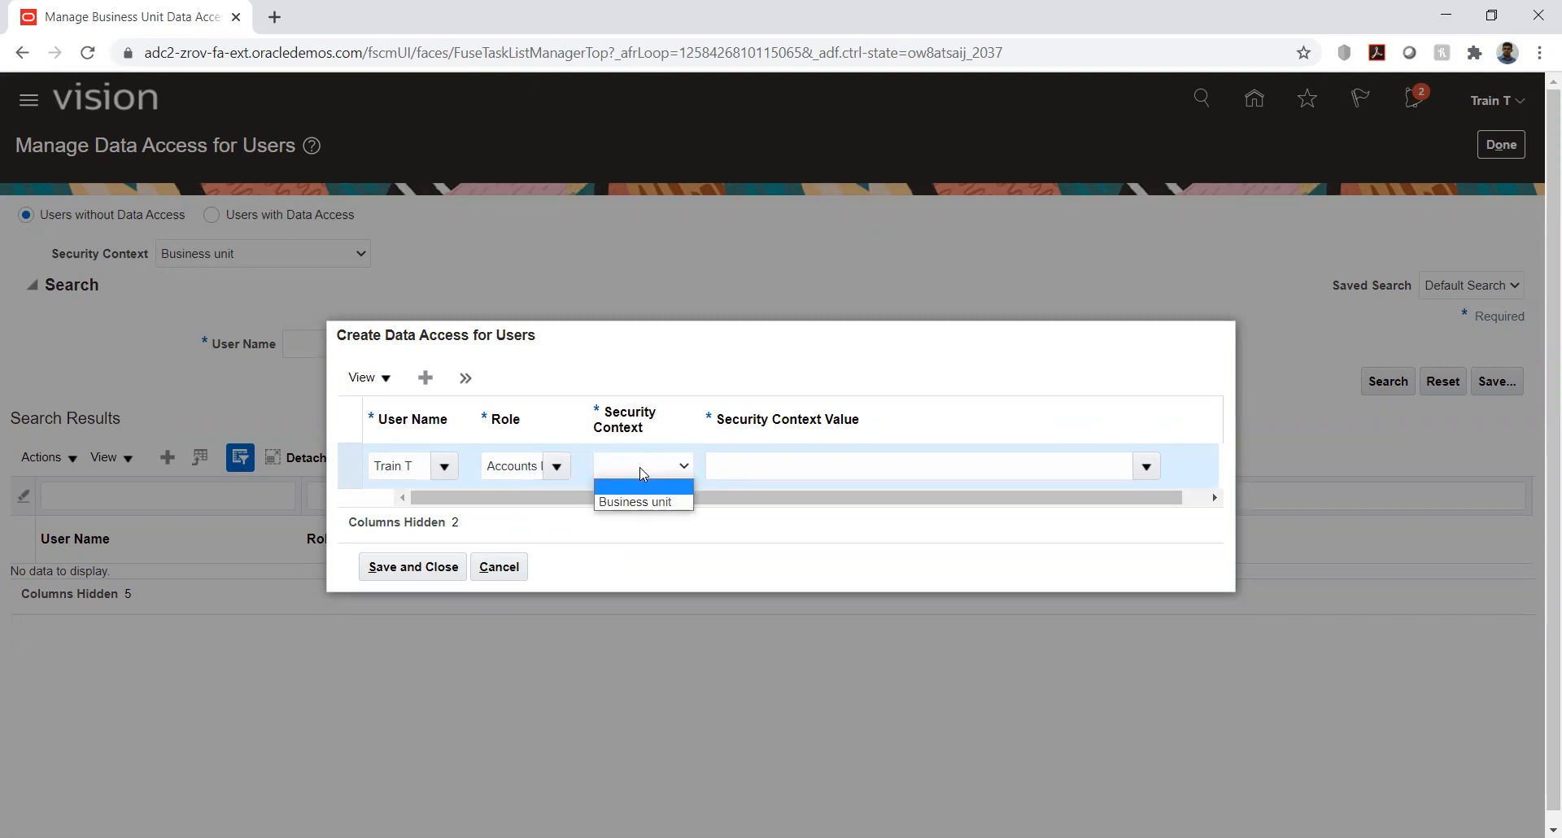
# - Try the General Accountant role for the data access entry and list the security contexts it allows
pyautogui.tripleClick(523, 467)
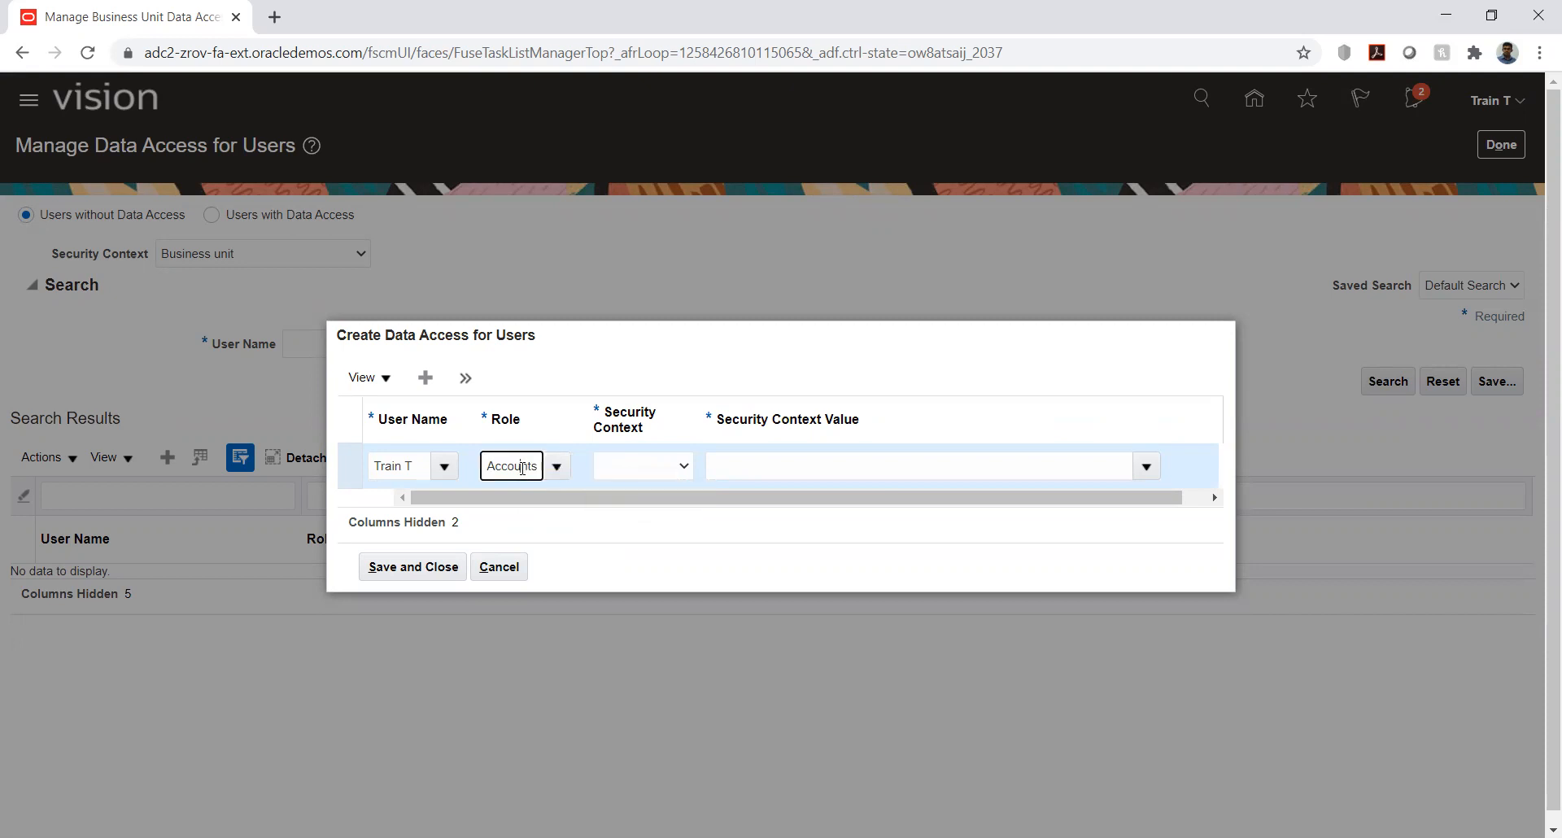
pyautogui.write('gene')
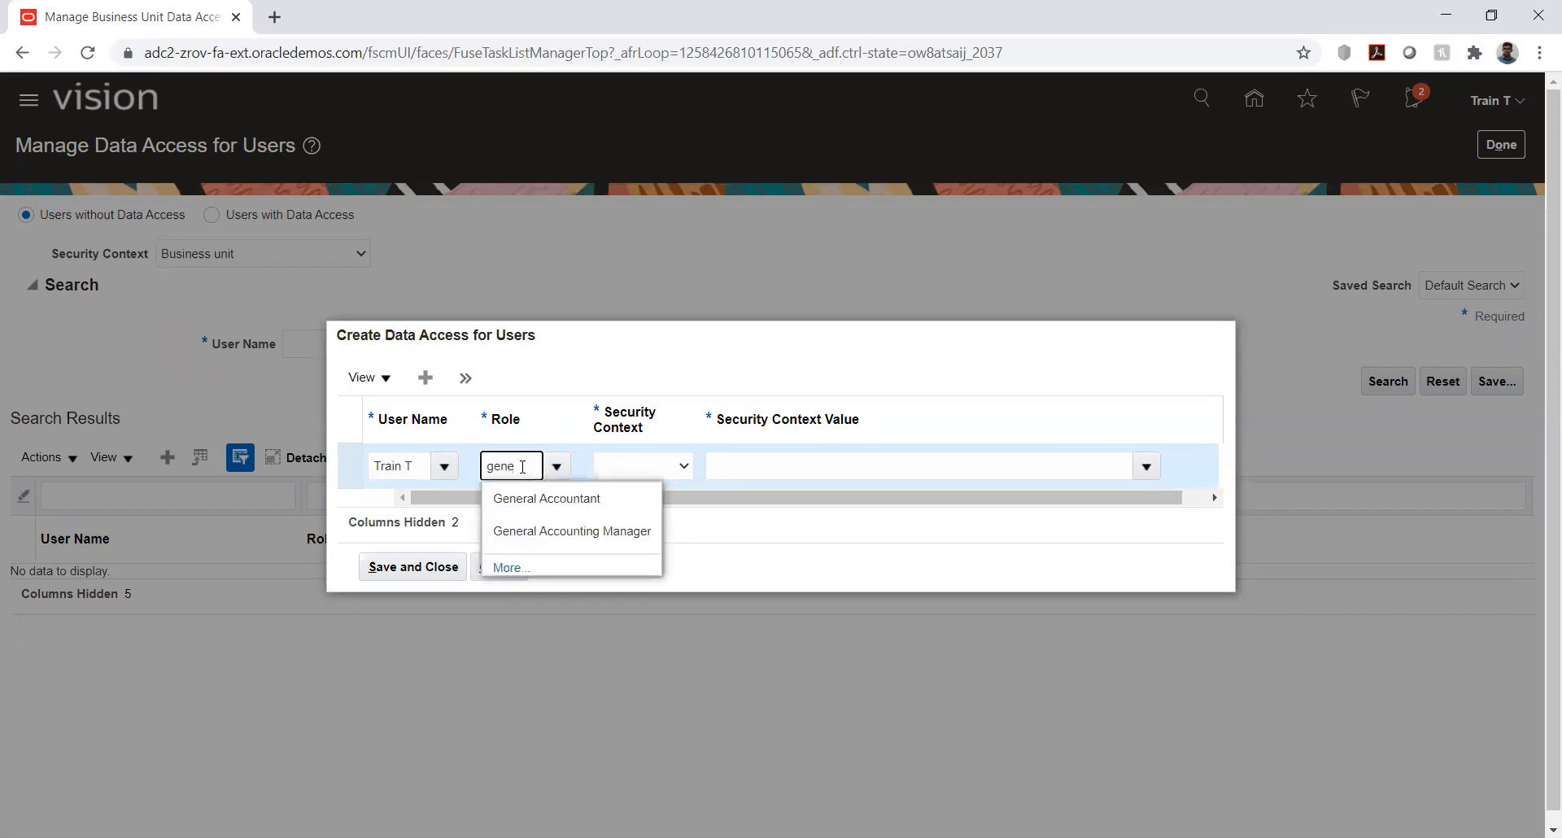
pyautogui.click(539, 502)
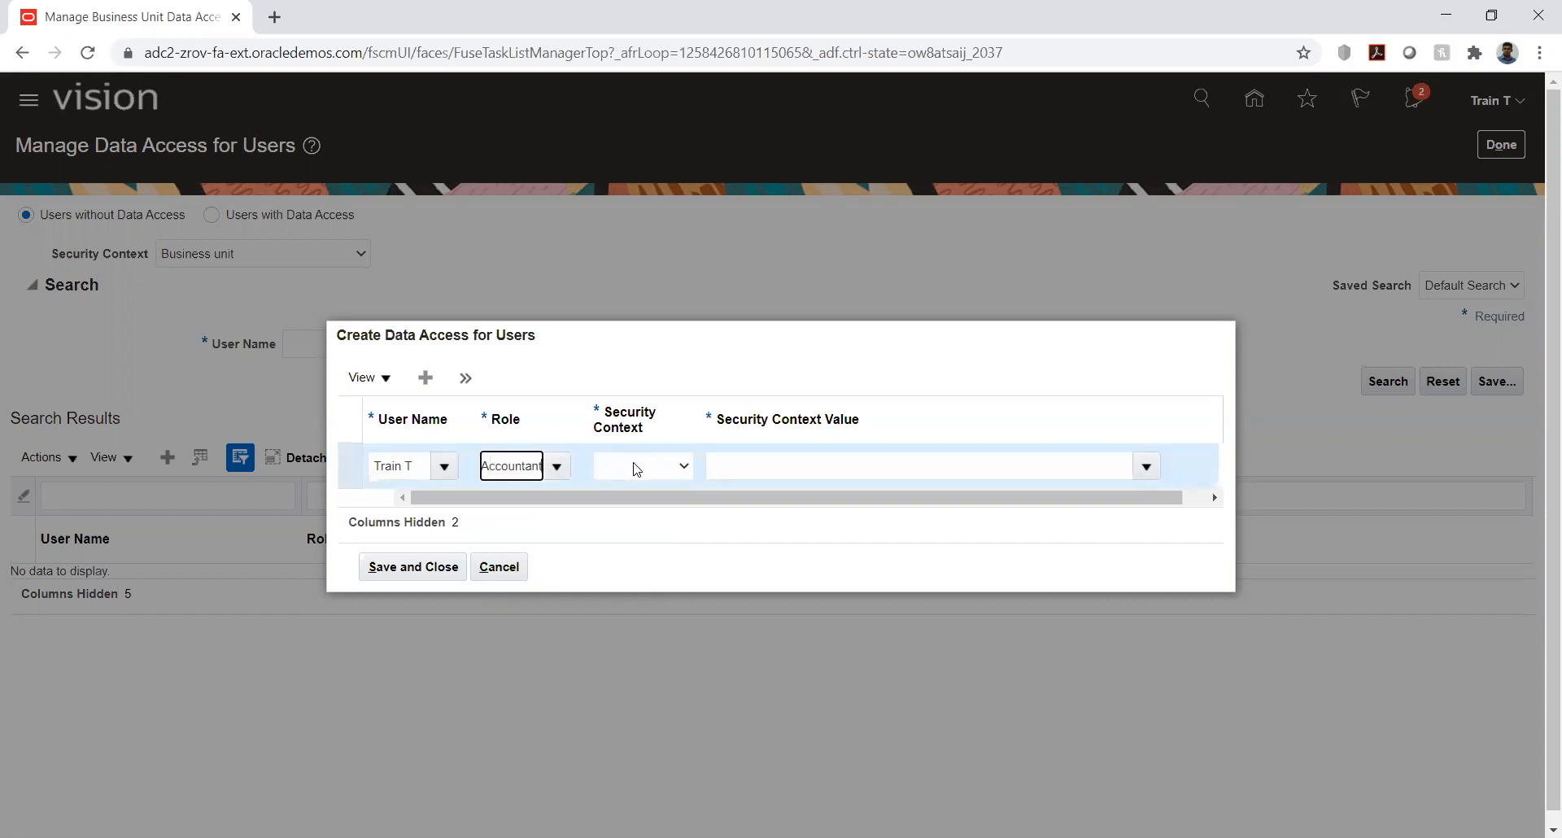
pyautogui.click(637, 469)
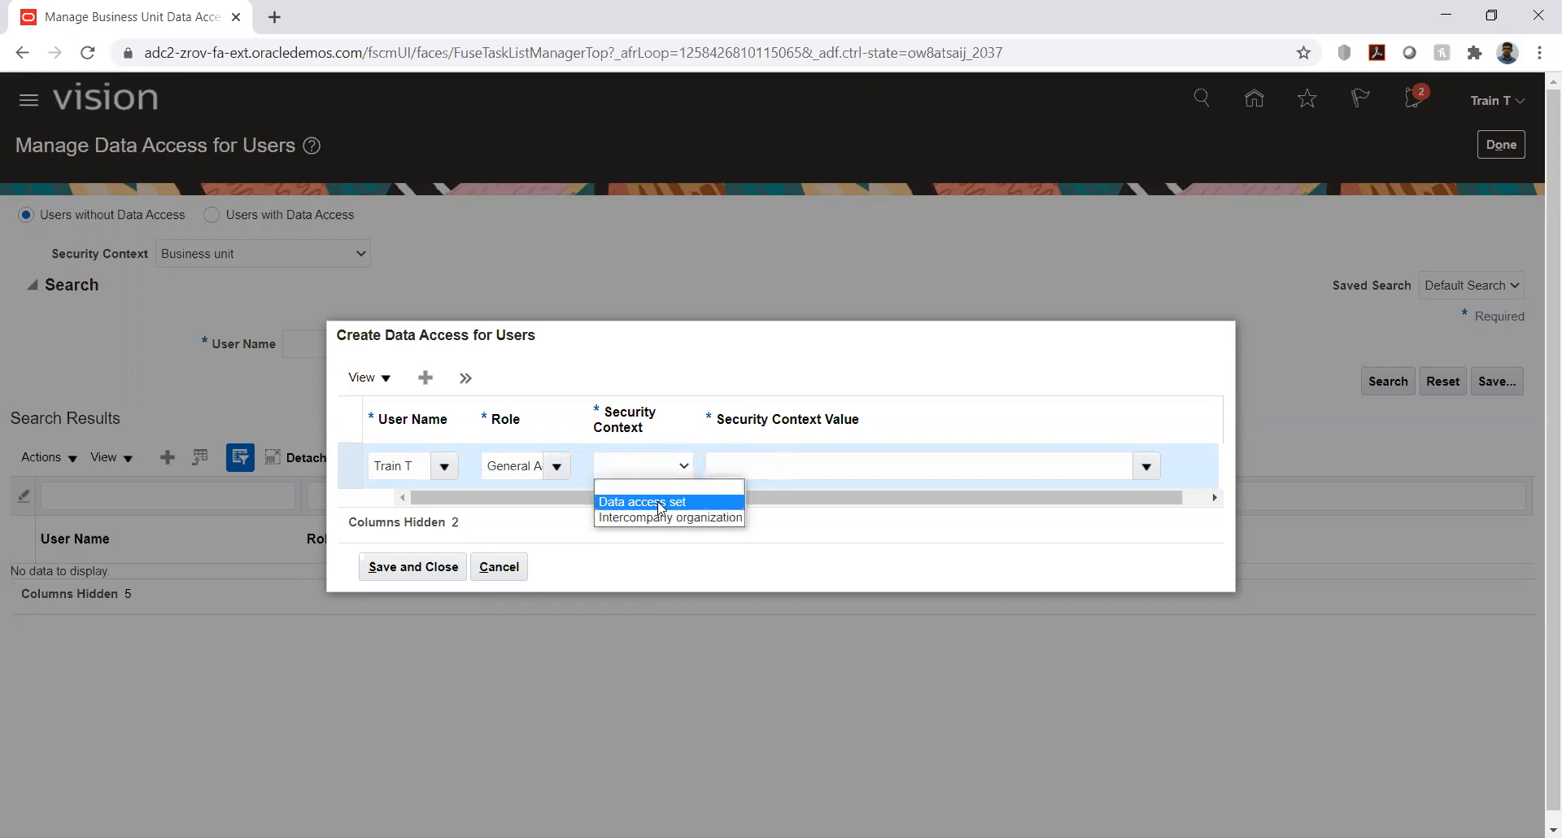
# - Set the entry's role to Accounts Payable Manager and its security context to Business unit
pyautogui.click(524, 466)
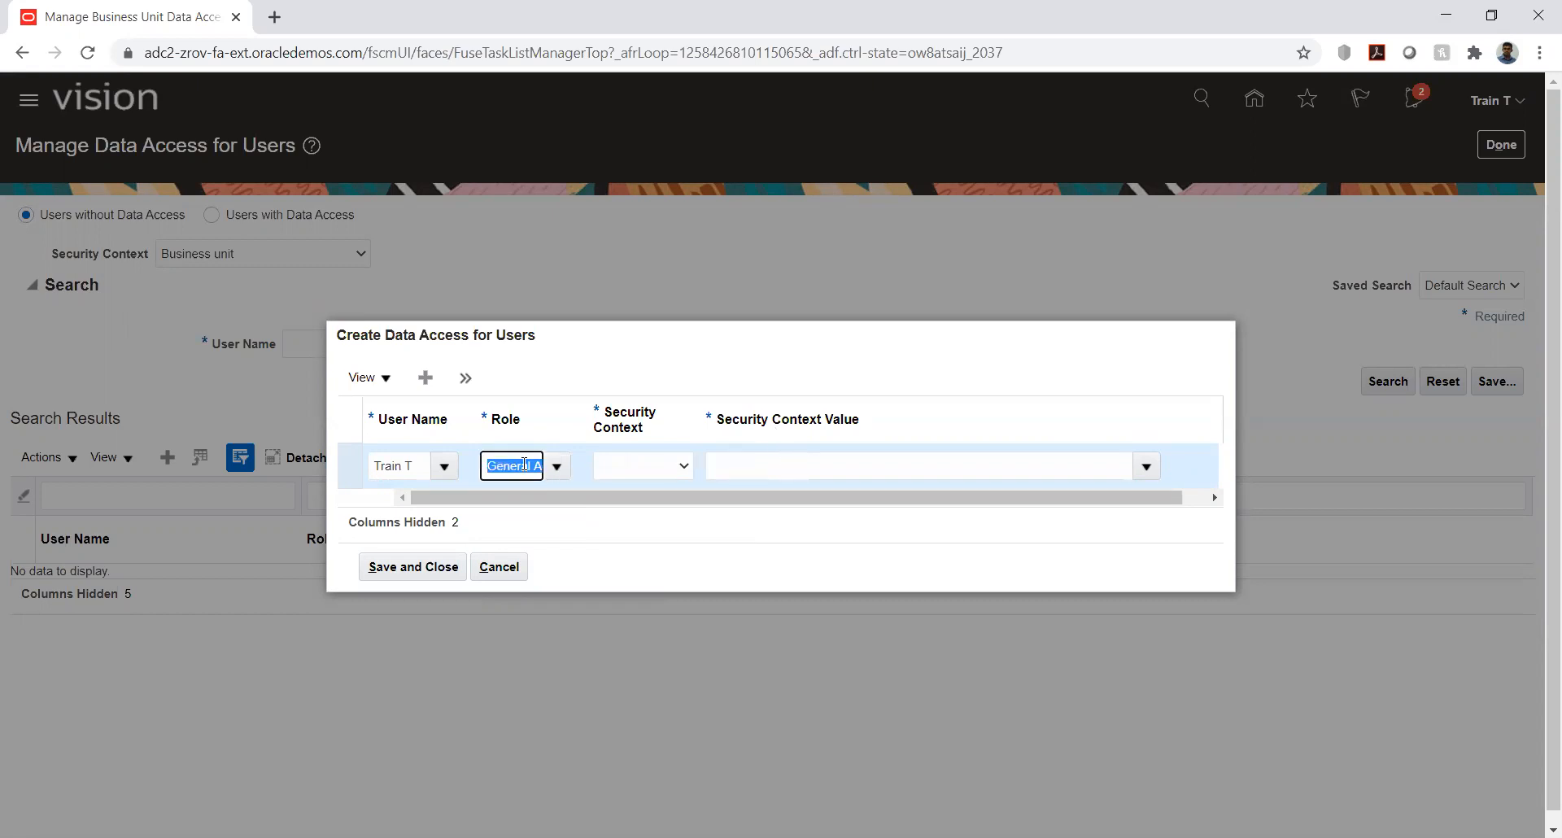
pyautogui.write('ad')
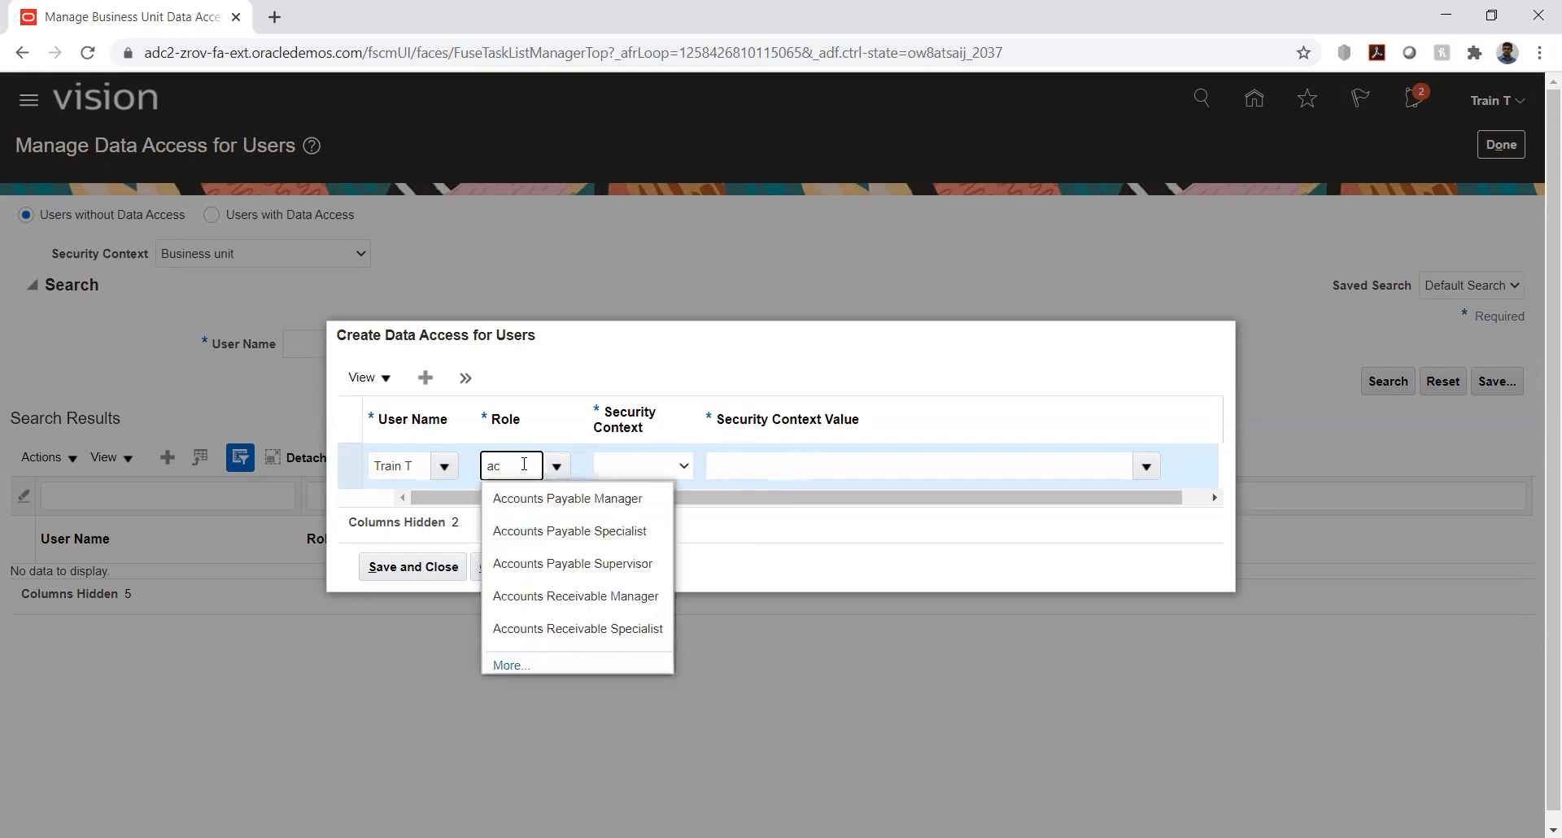
pyautogui.click(557, 499)
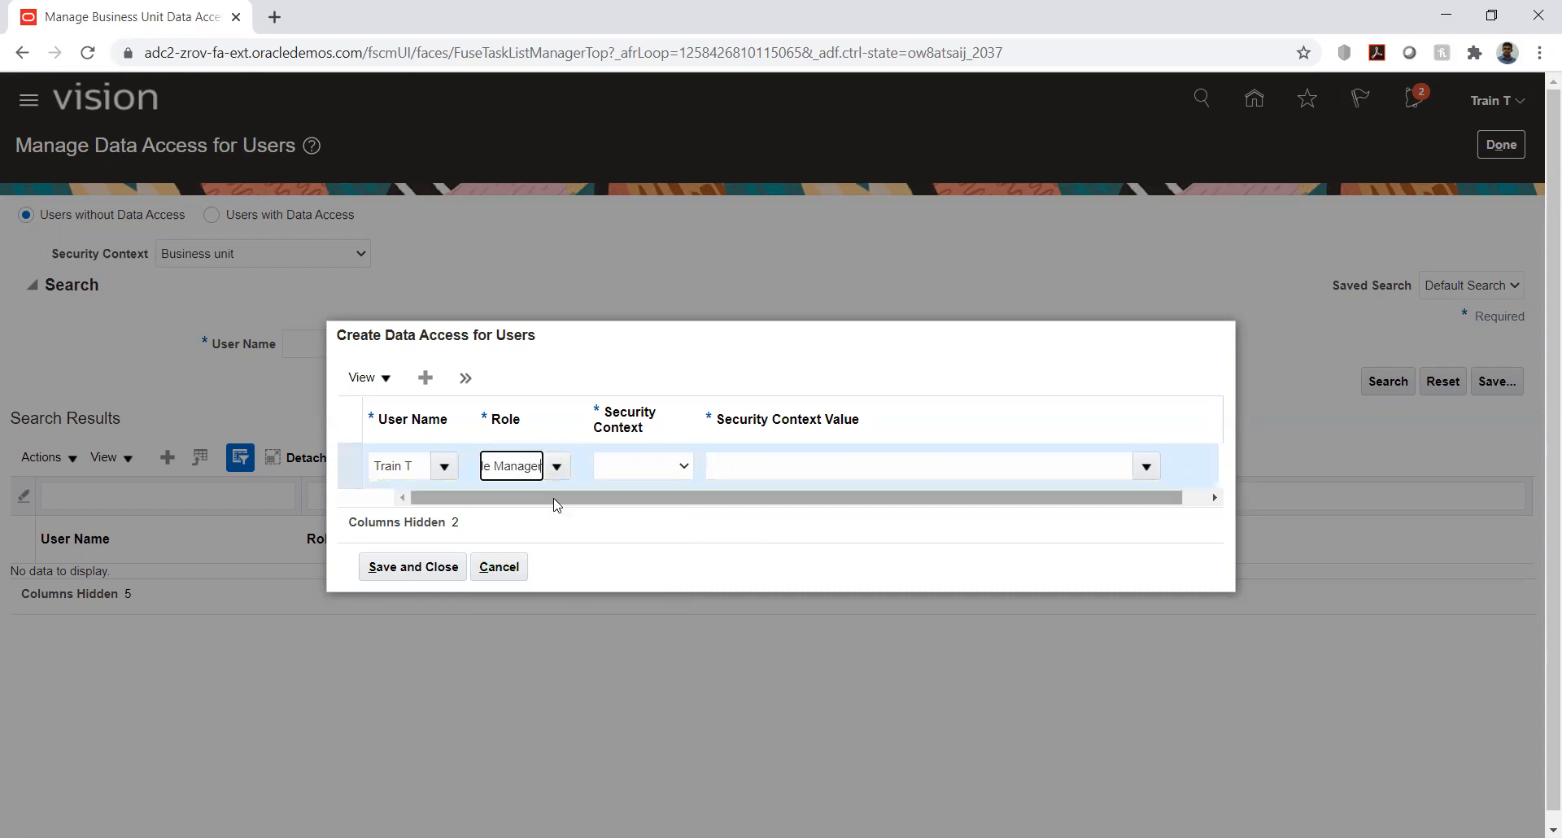
pyautogui.click(645, 473)
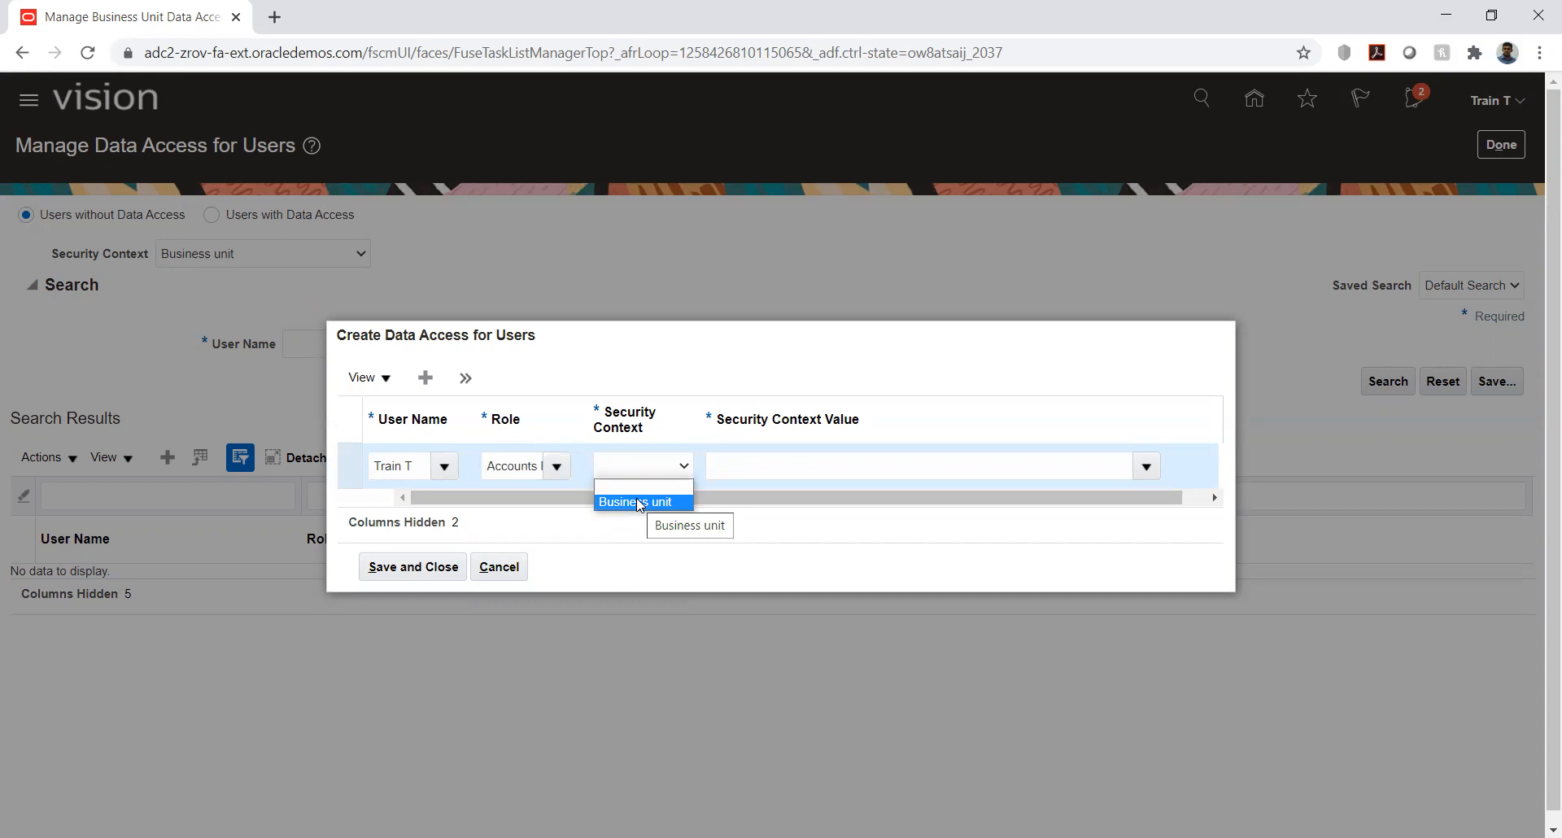
pyautogui.click(639, 502)
# - Choose HW_Business unit as the security context value, then save and close the data access entry
pyautogui.click(774, 465)
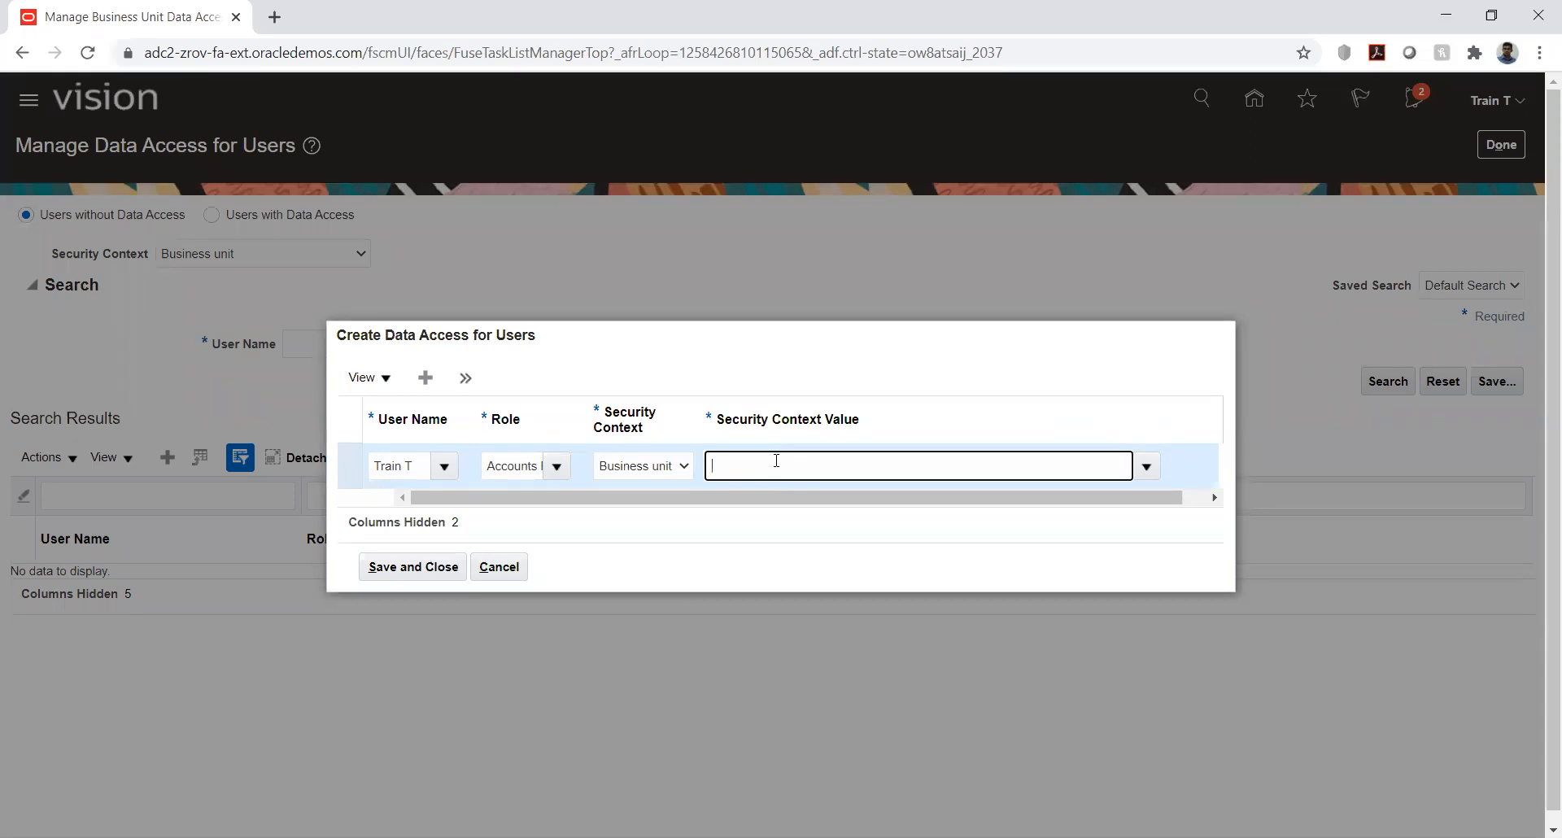
pyautogui.write('hw')
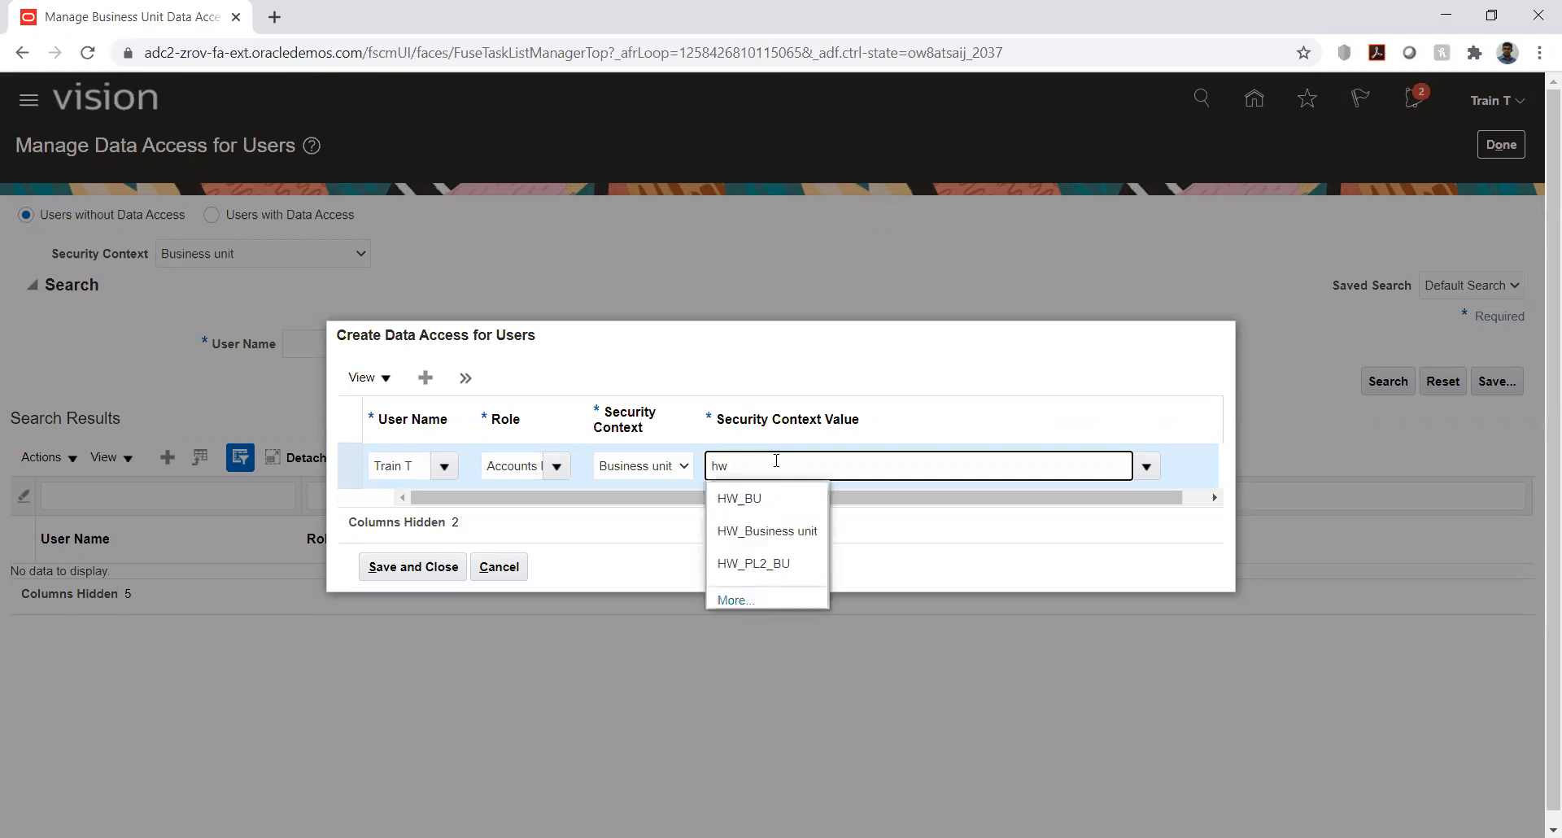
pyautogui.click(767, 533)
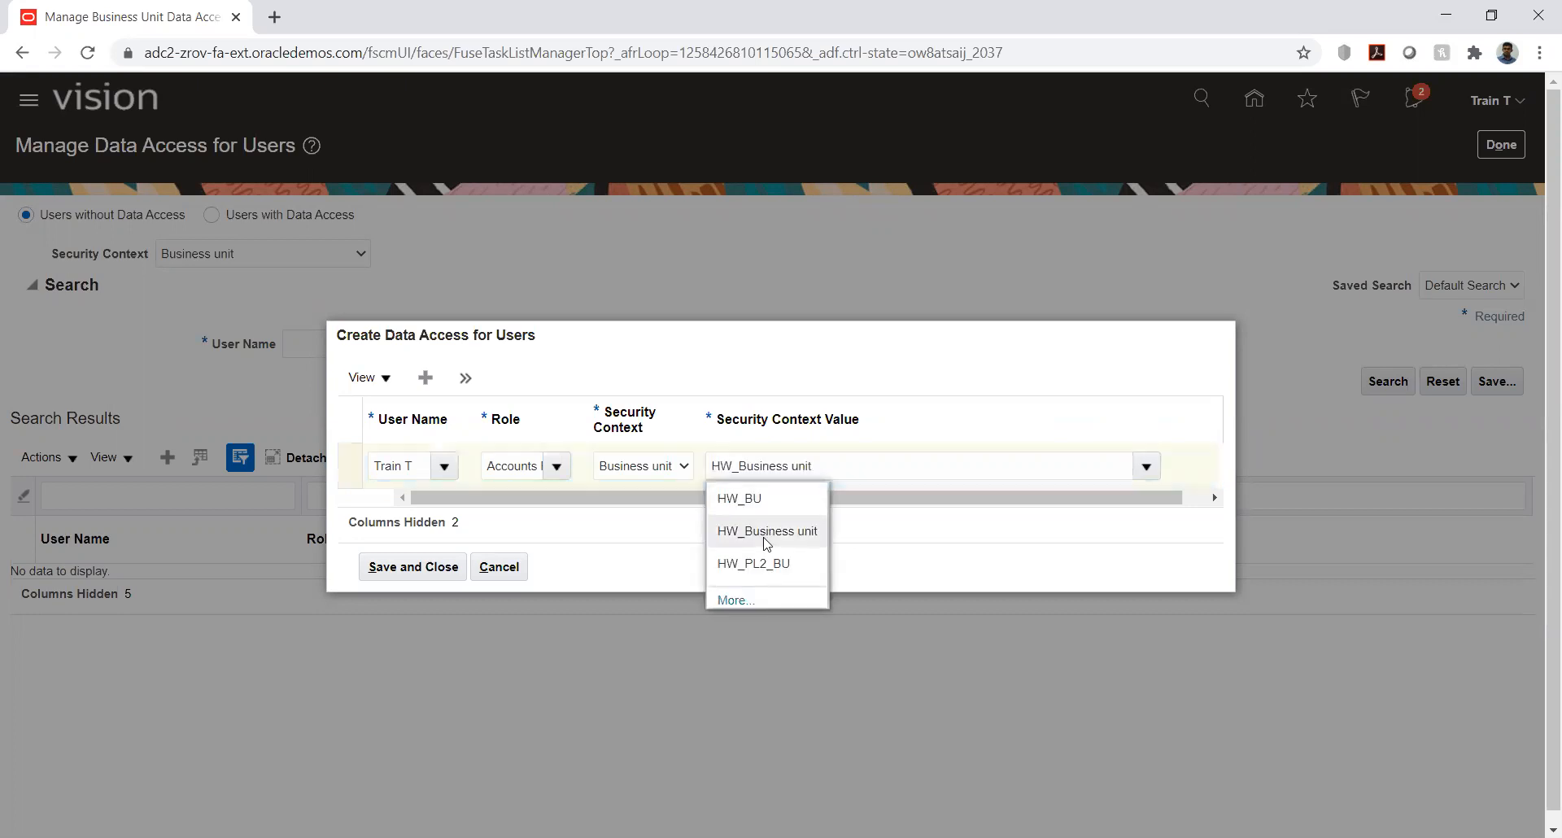
pyautogui.click(431, 568)
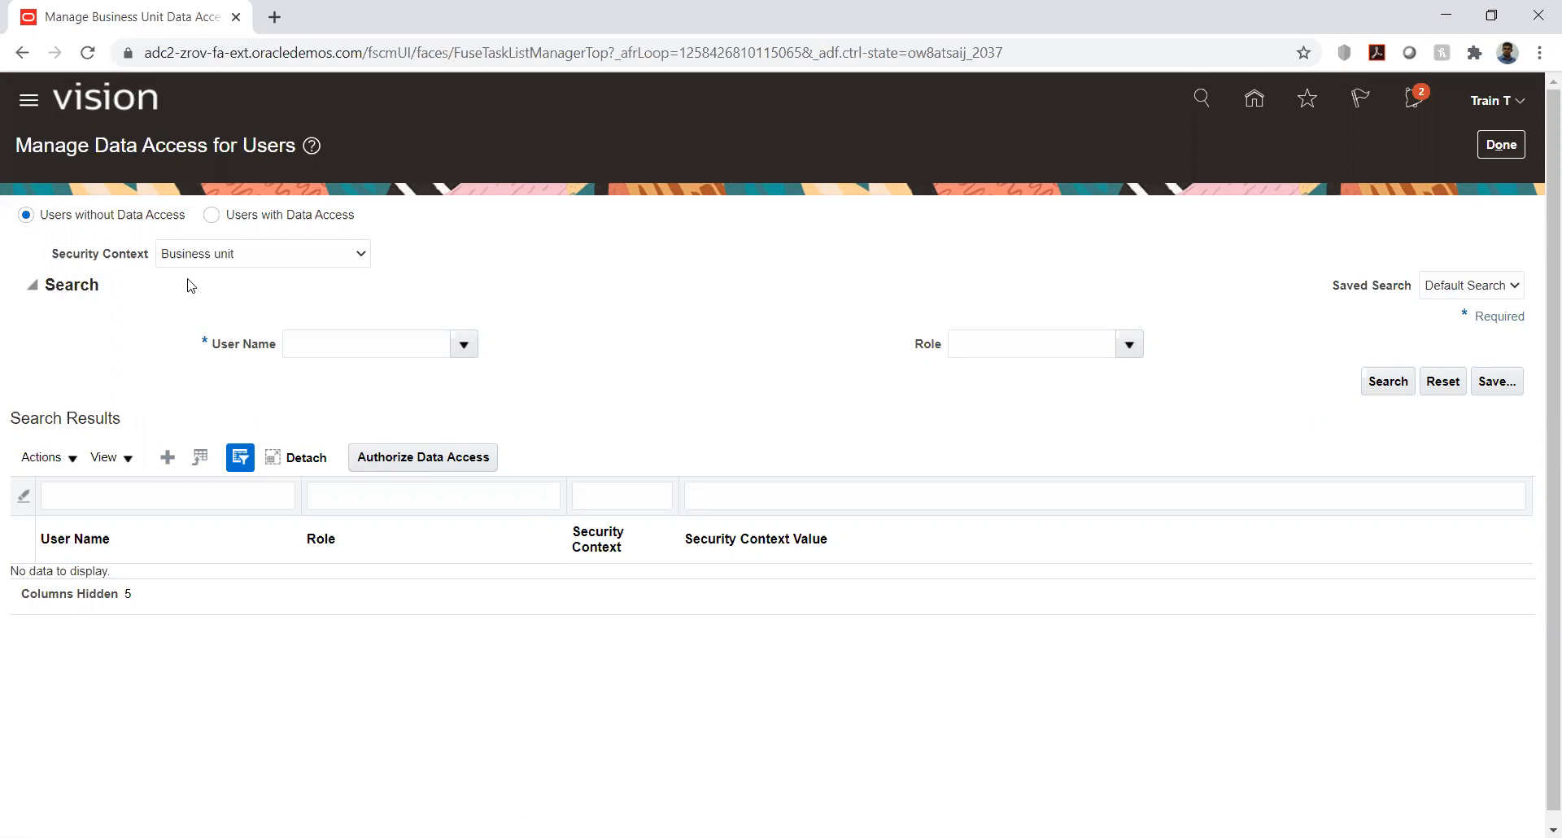
# - Switch to users with data access, review the available security contexts, and return to the HW Implementation task list
pyautogui.click(212, 216)
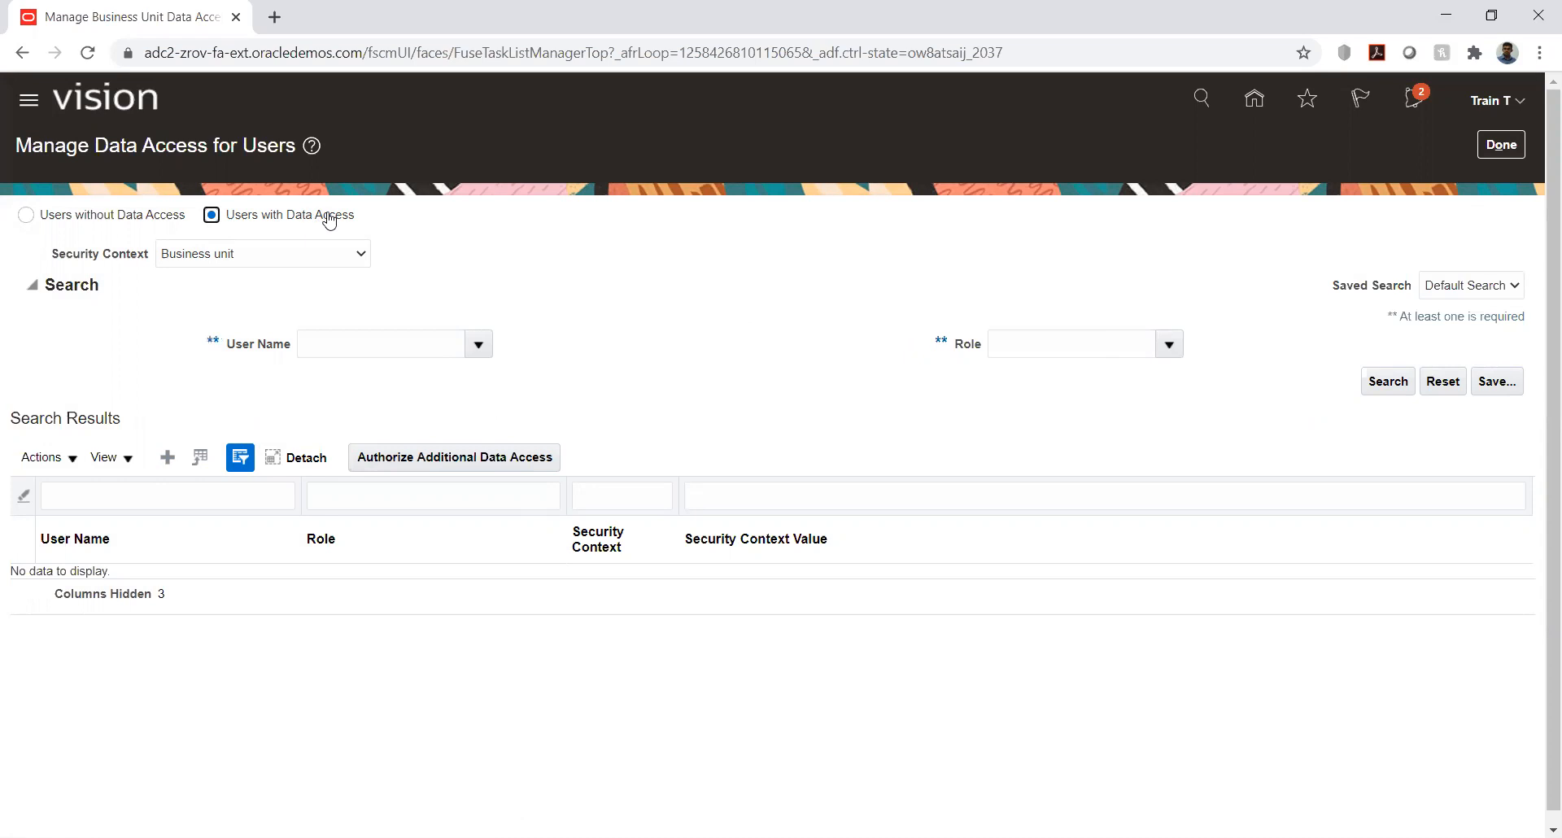
pyautogui.click(268, 254)
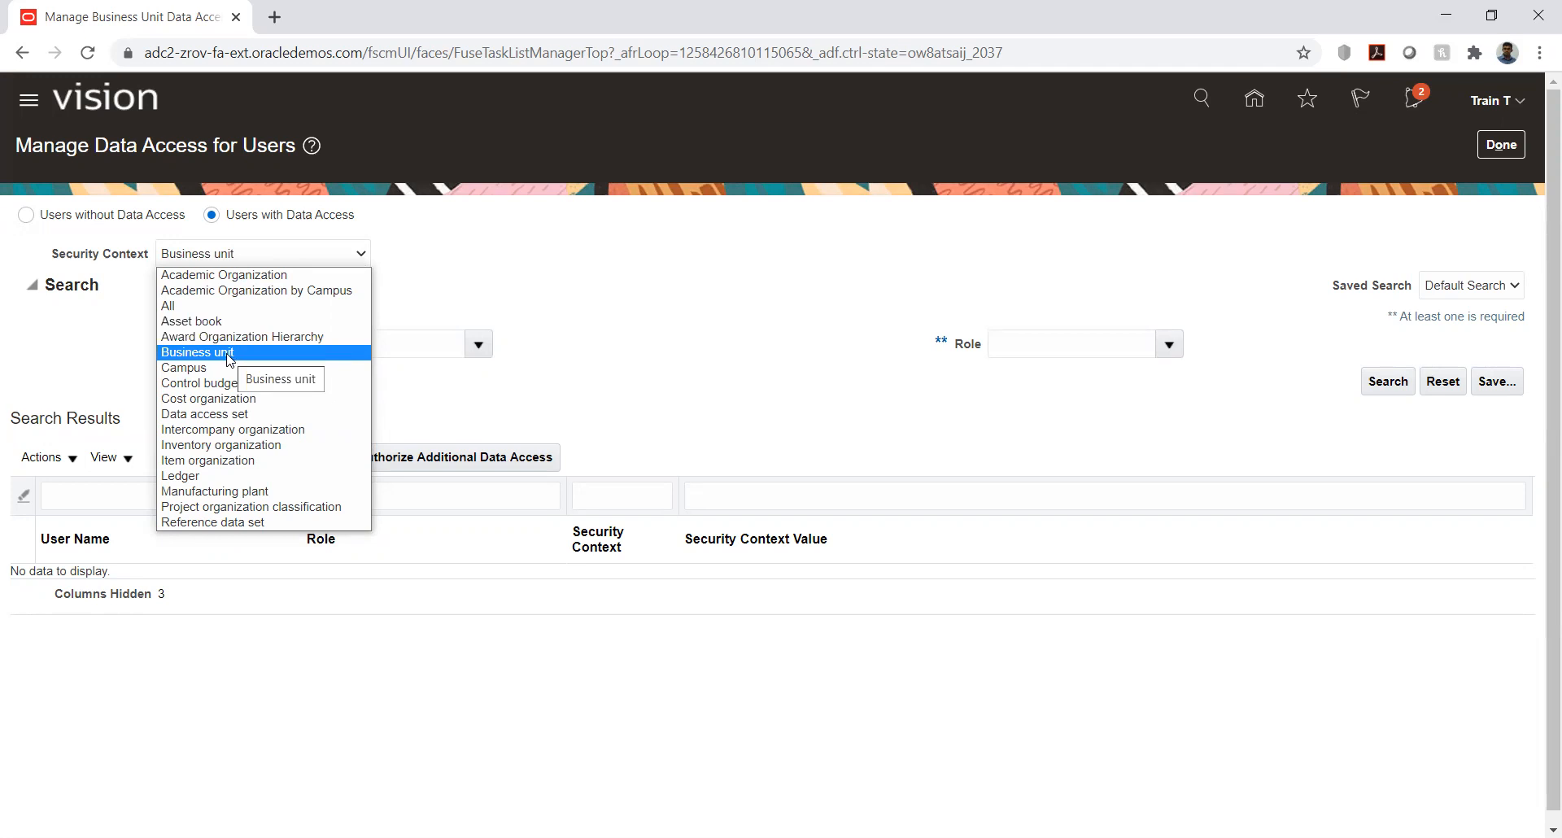
pyautogui.click(513, 275)
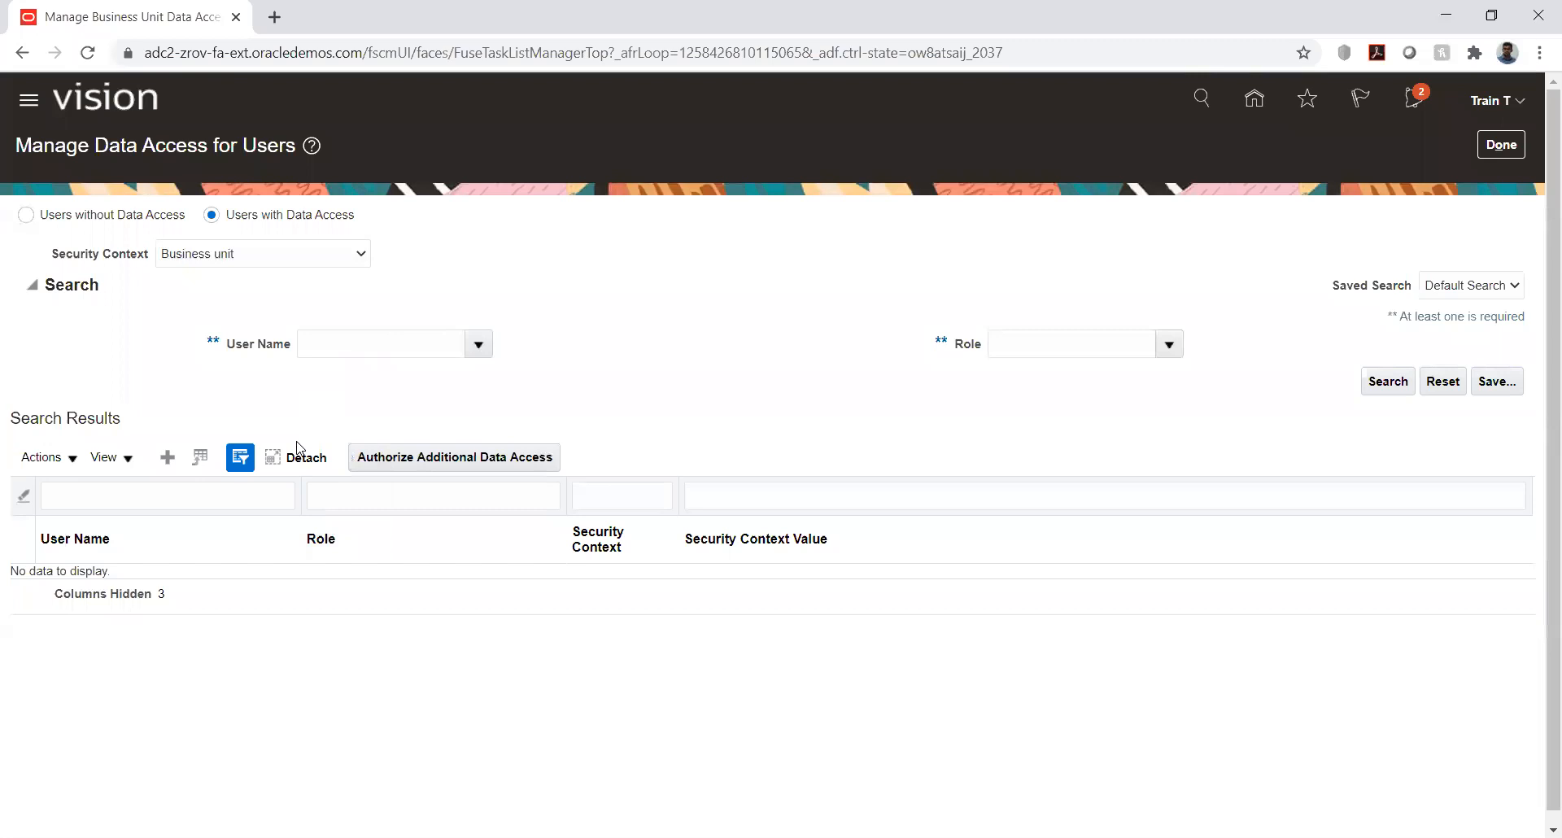
pyautogui.click(1501, 145)
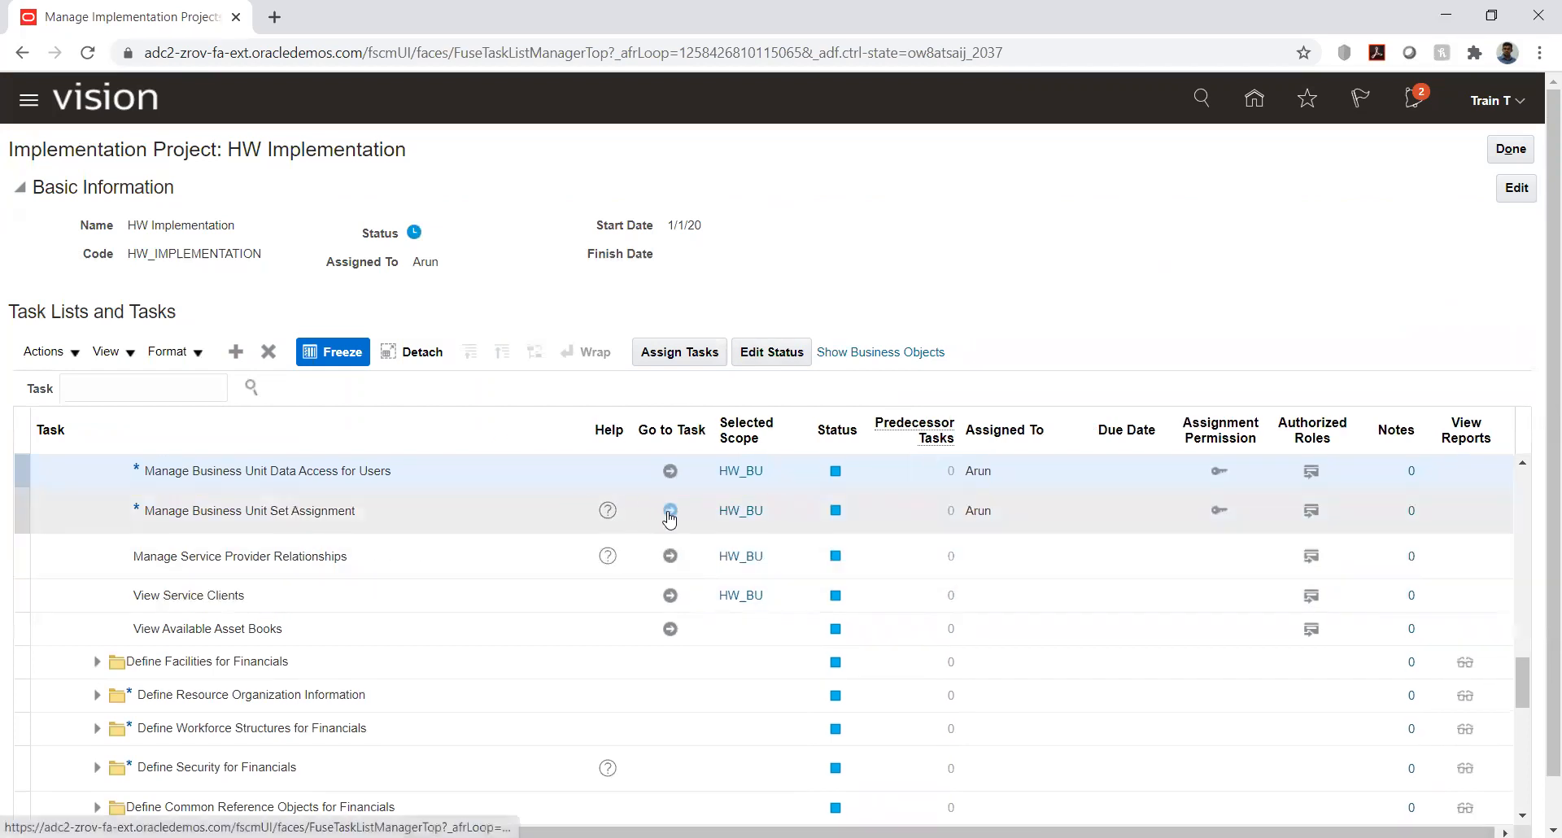
# - Open the Manage Business Unit Set Assignment task for HW_BU and view the set codes selectable for Apply Hold Reasons
pyautogui.click(669, 512)
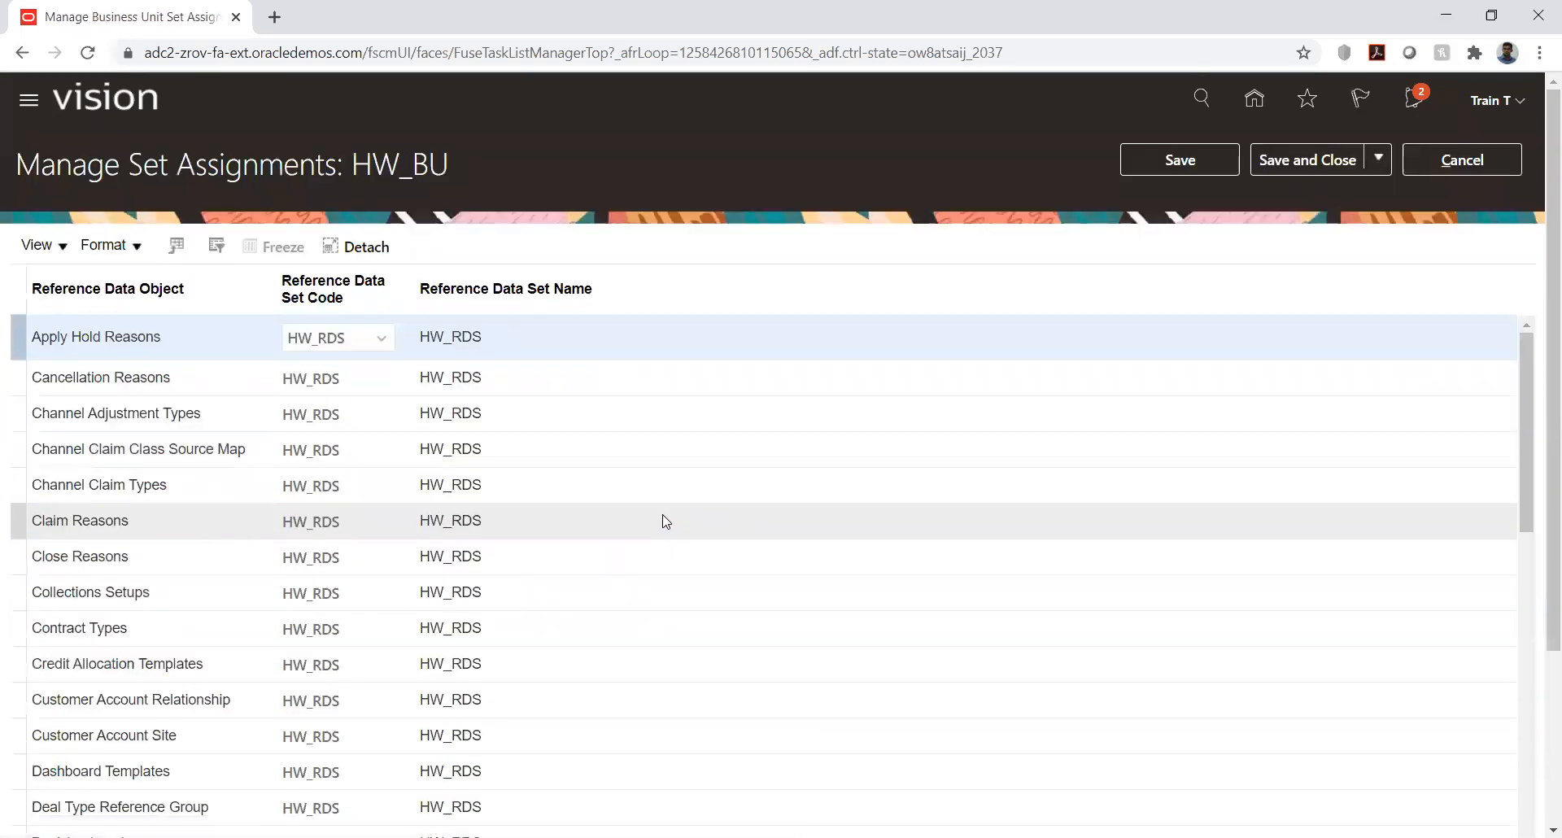
pyautogui.click(366, 346)
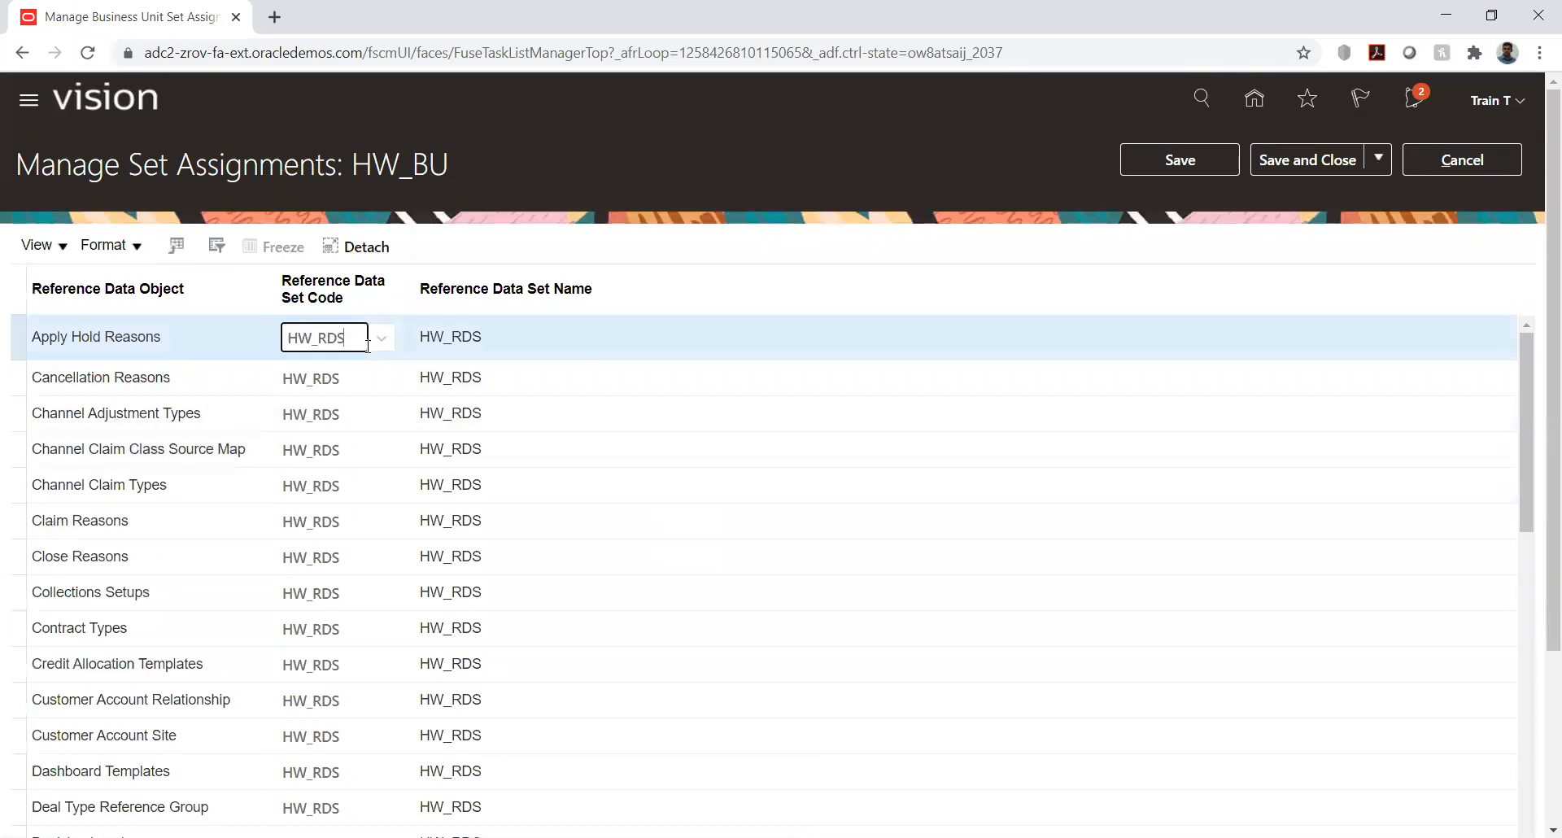
pyautogui.click(385, 344)
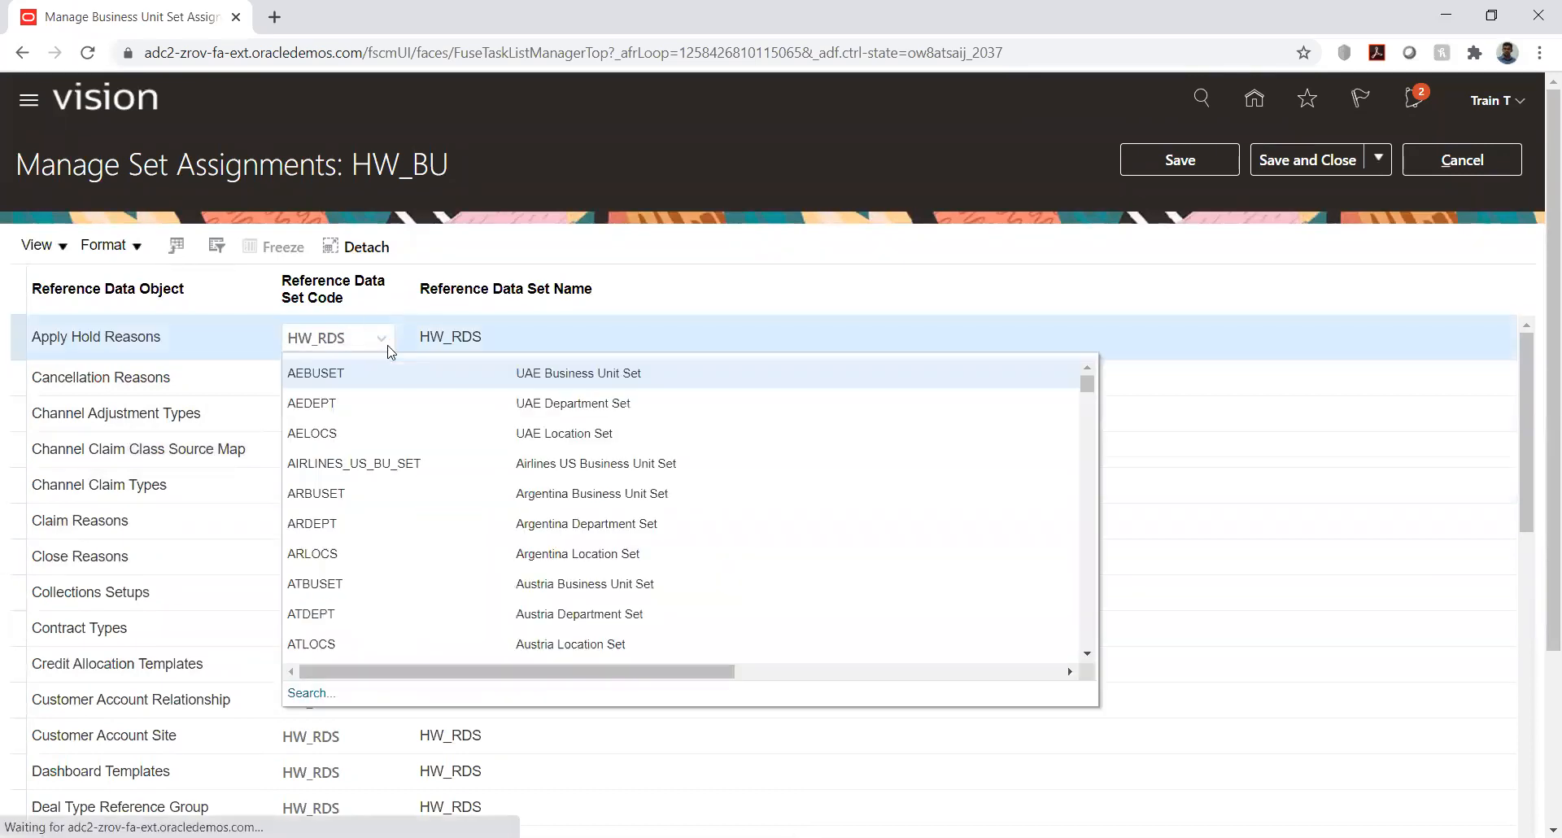
pyautogui.click(539, 244)
# - Examine the reference data objects assigned to HW_BU and list the alternative set codes for Cancellation Reasons
pyautogui.scroll(-3, 168, 523)
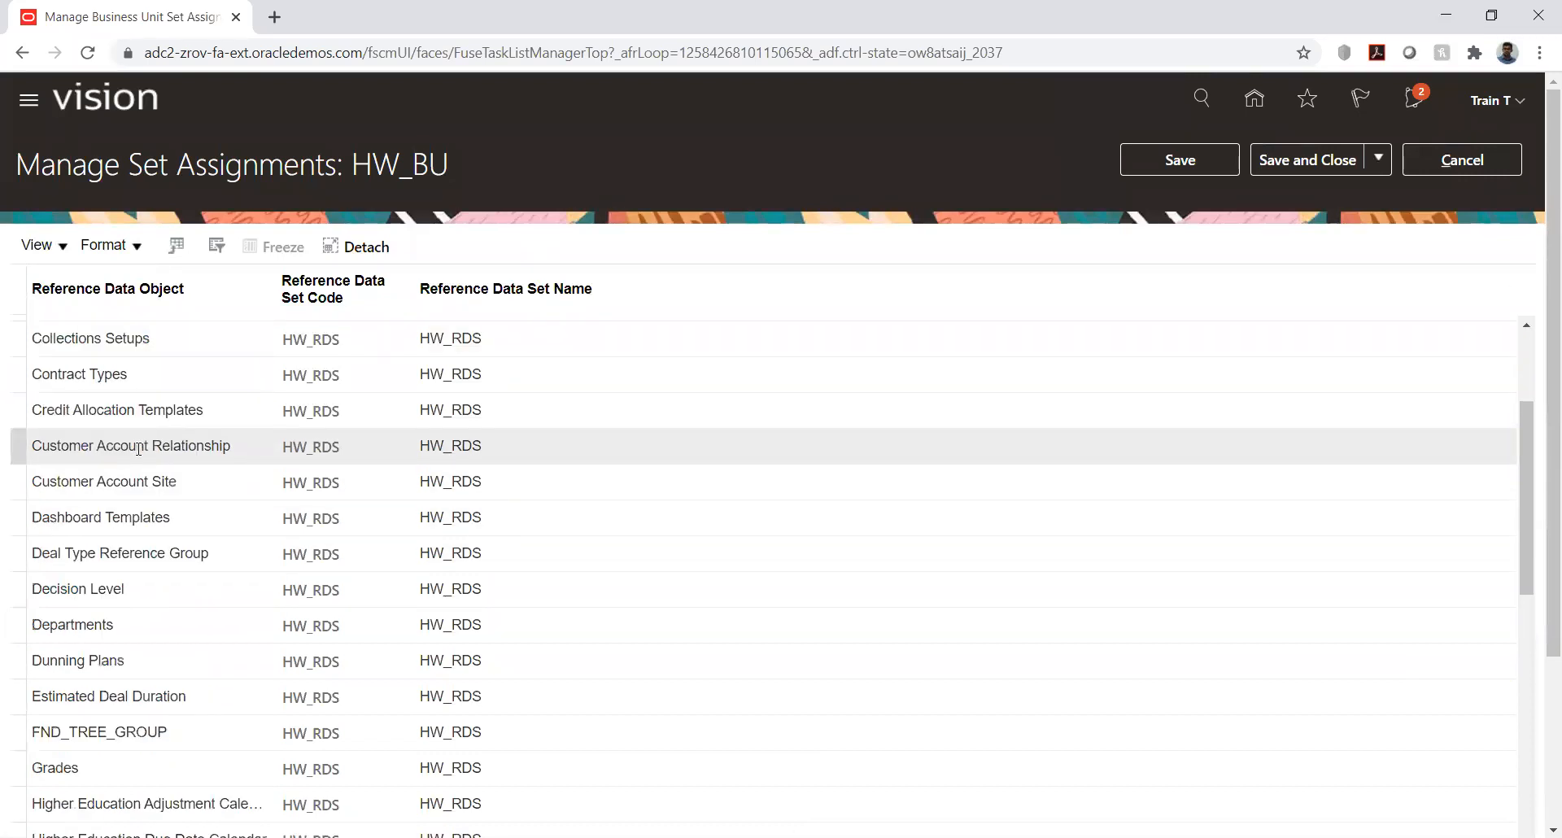
pyautogui.scroll(-5, 138, 448)
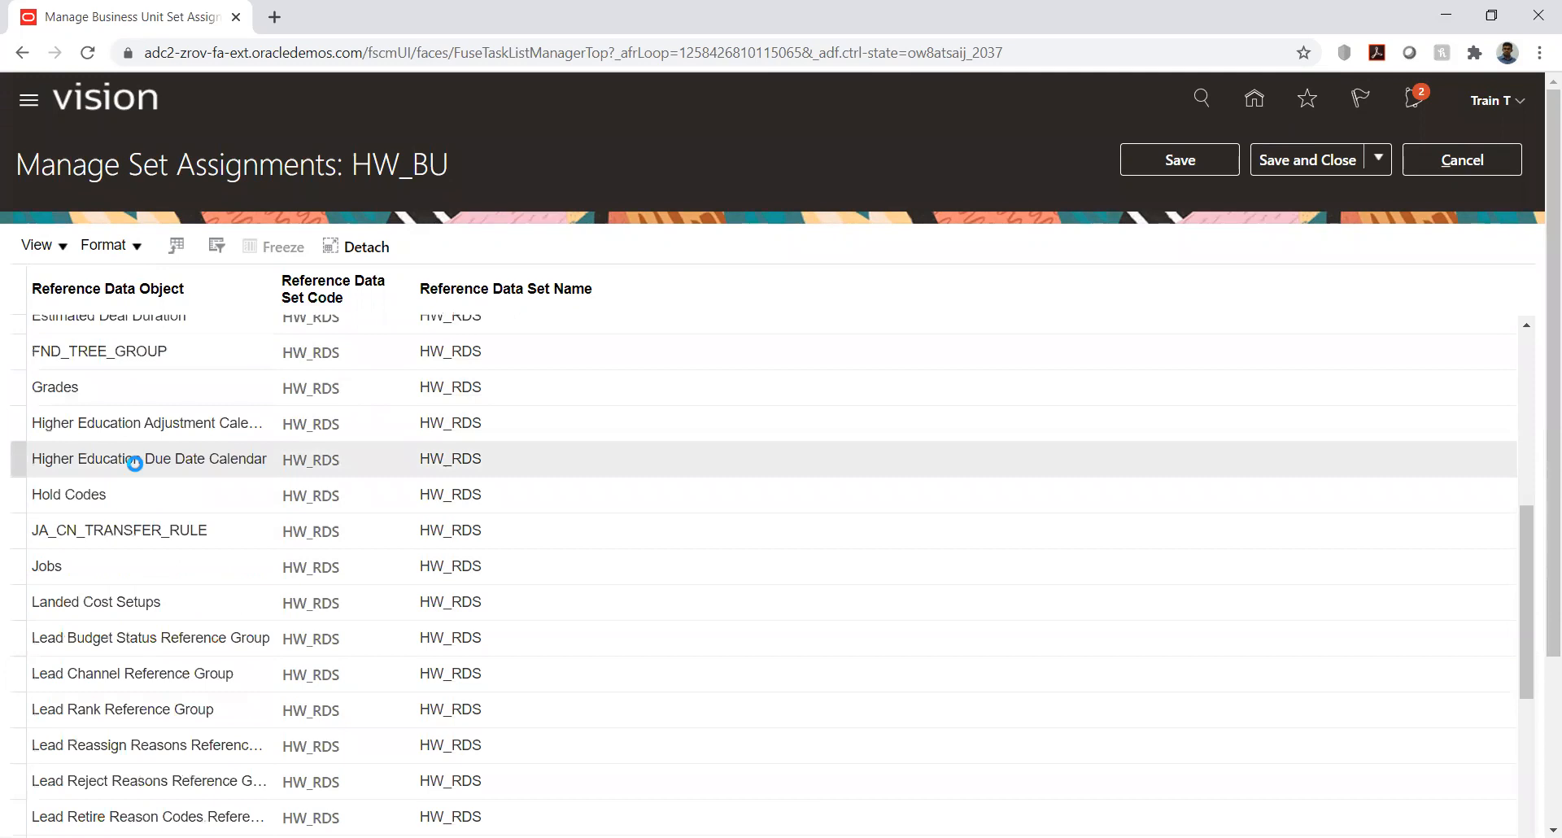
pyautogui.scroll(3, 137, 465)
pyautogui.scroll(5, 138, 470)
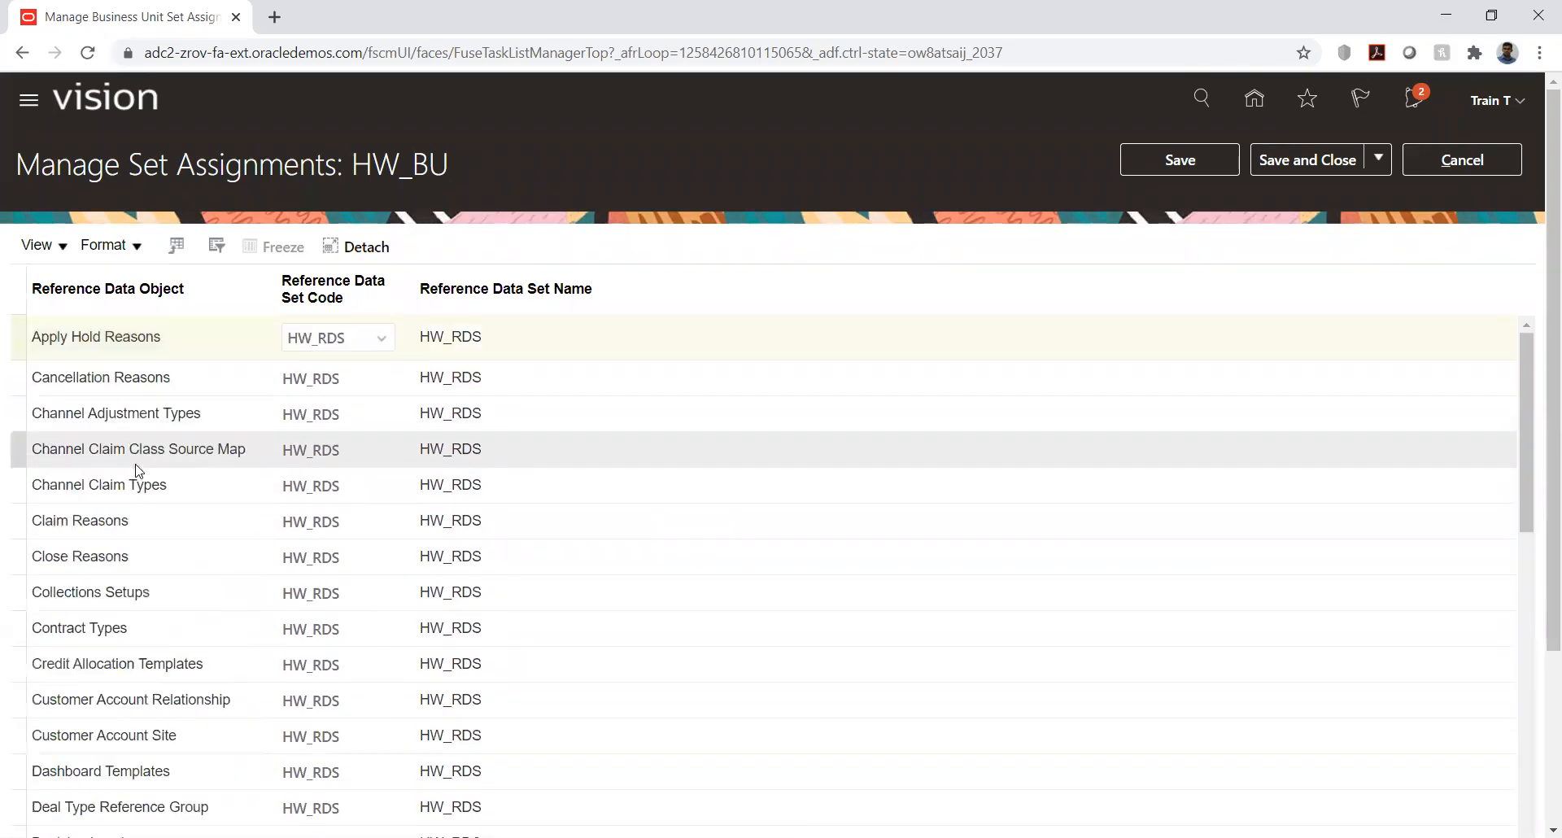
pyautogui.click(133, 378)
pyautogui.scroll(-2, 135, 389)
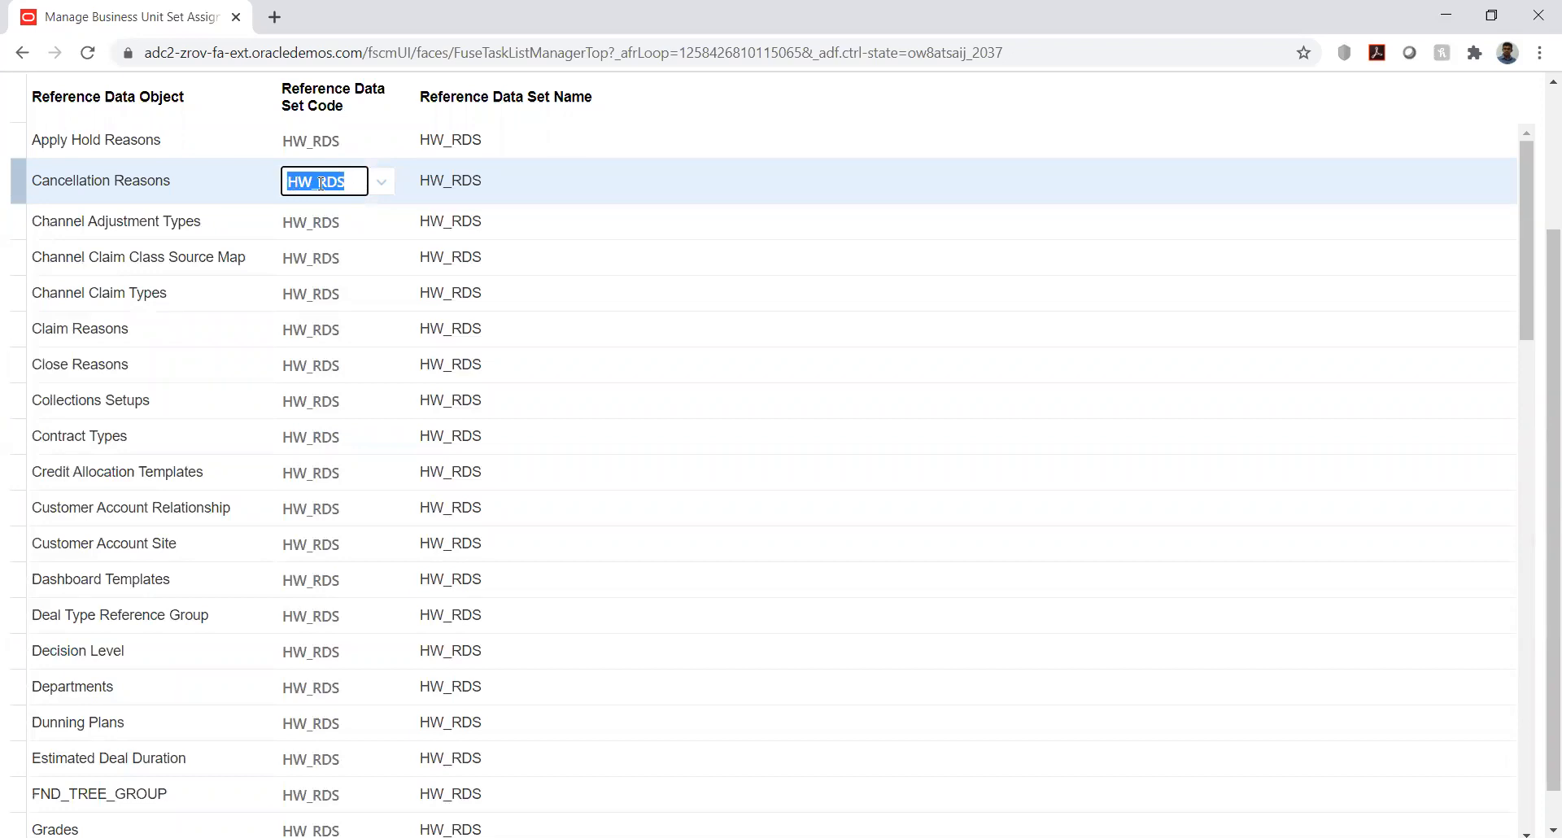
pyautogui.click(381, 181)
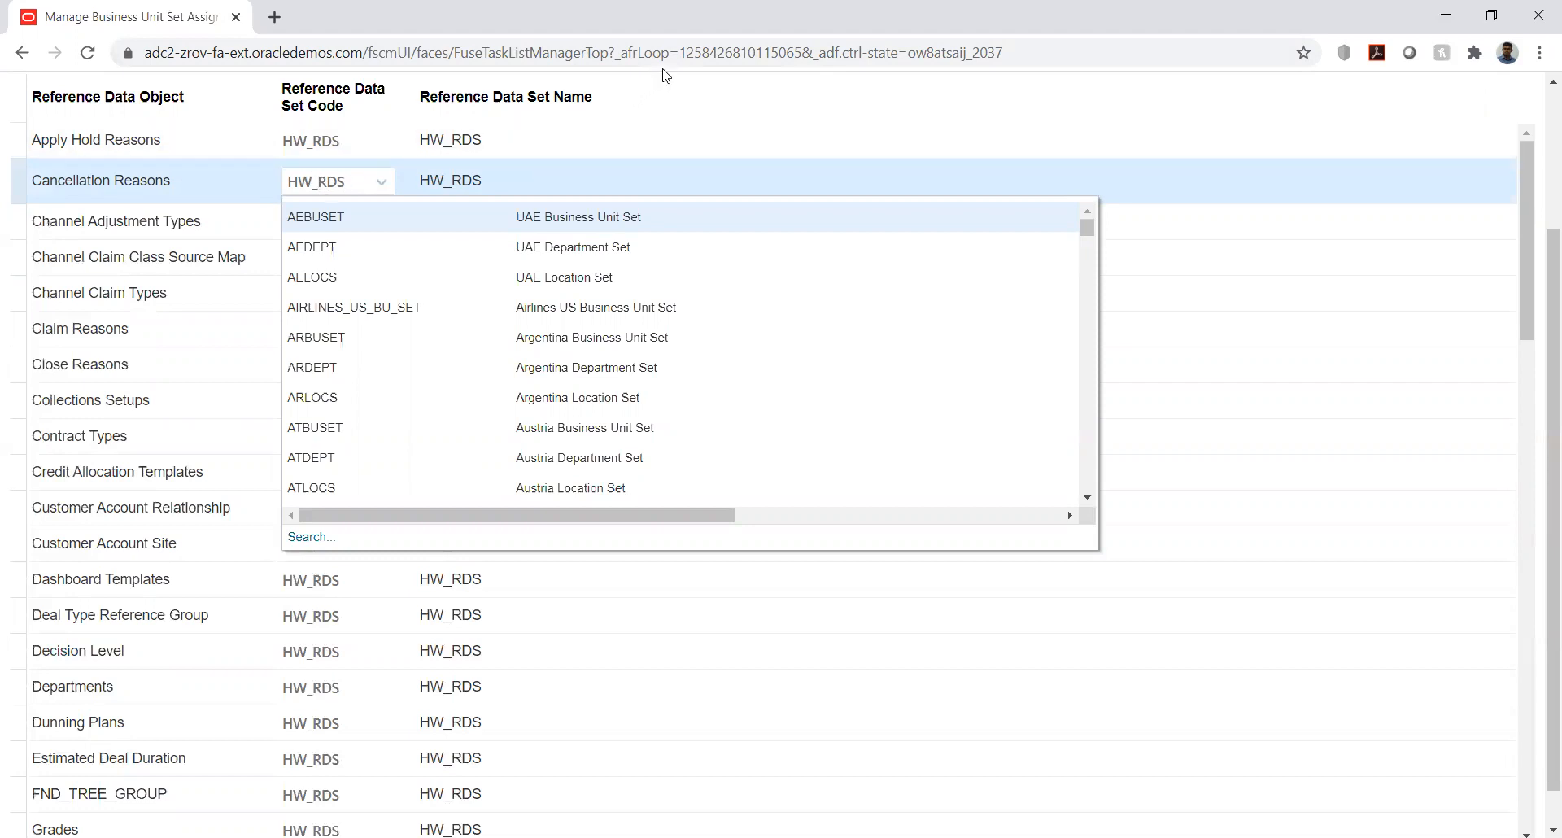
pyautogui.scroll(3, 1538, 181)
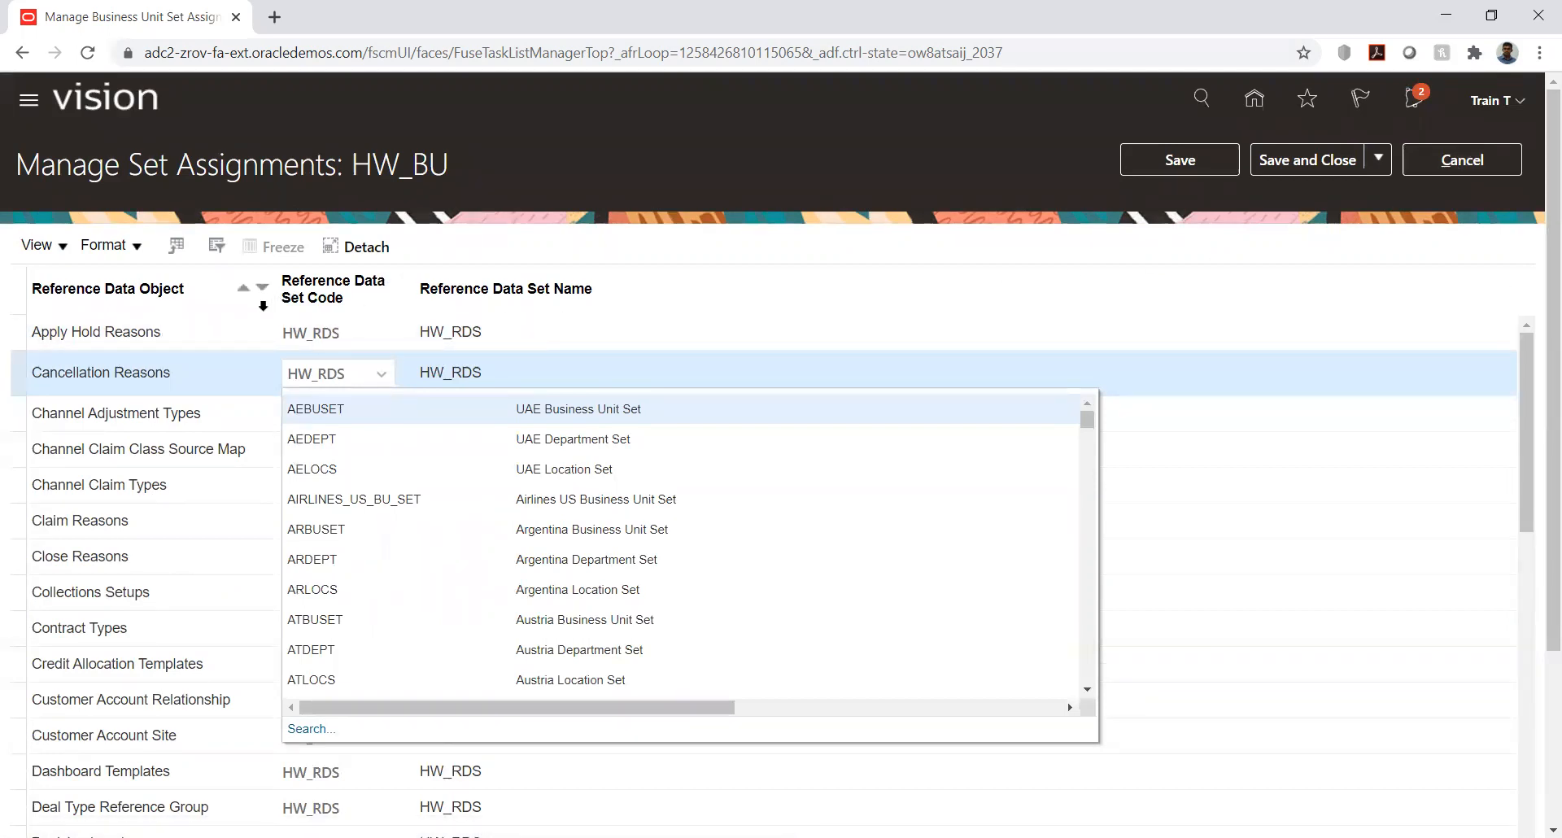
# - Examine the remaining reference data set assignments, including Payables Payment Terms, and leave the HW_BU set assignments without saving
pyautogui.click(144, 333)
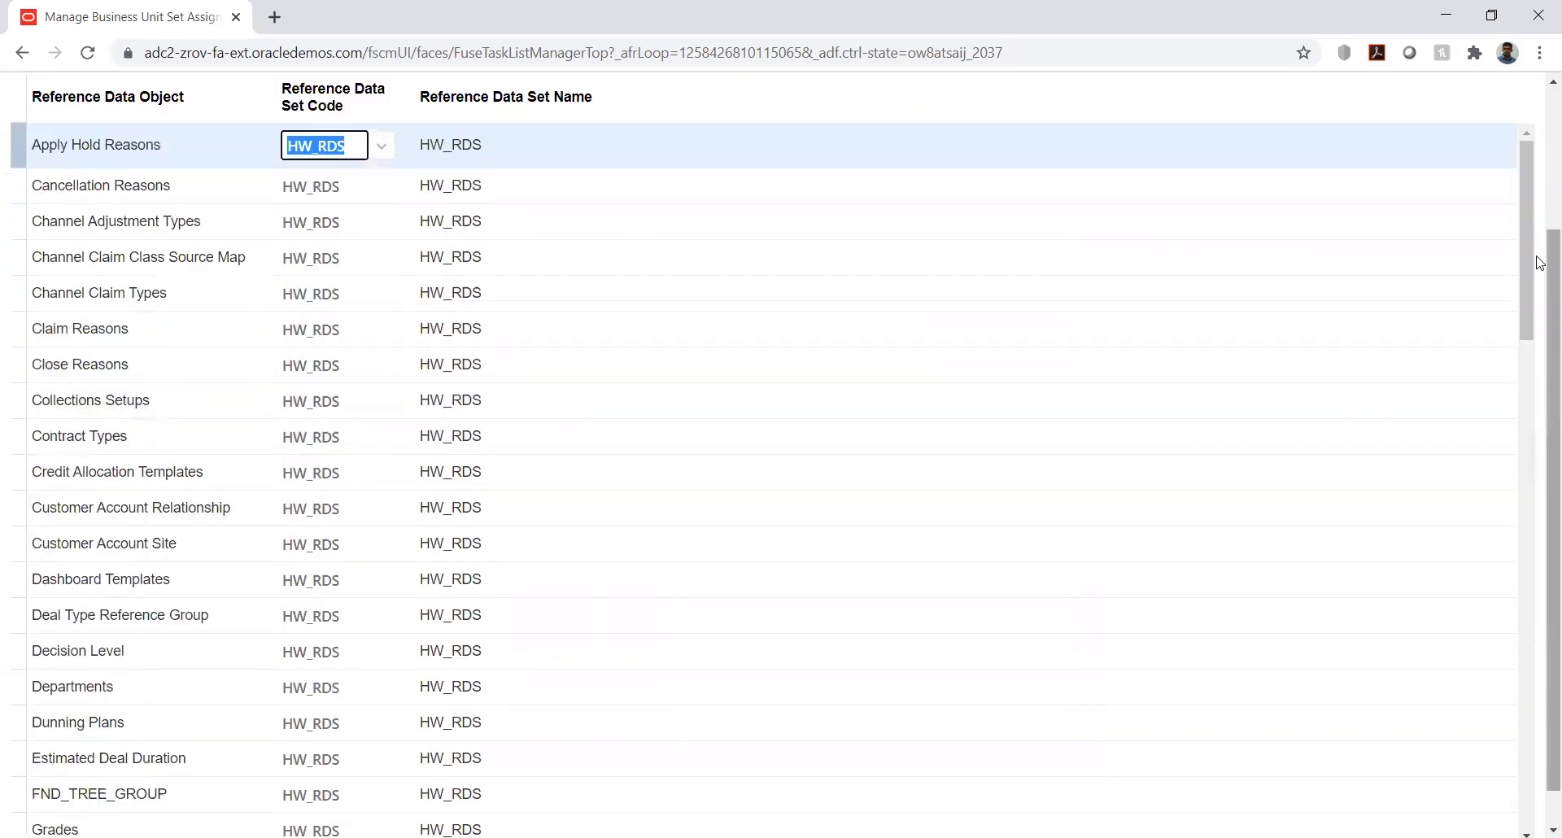
pyautogui.moveTo(1527, 244); pyautogui.dragTo(1539, 577)
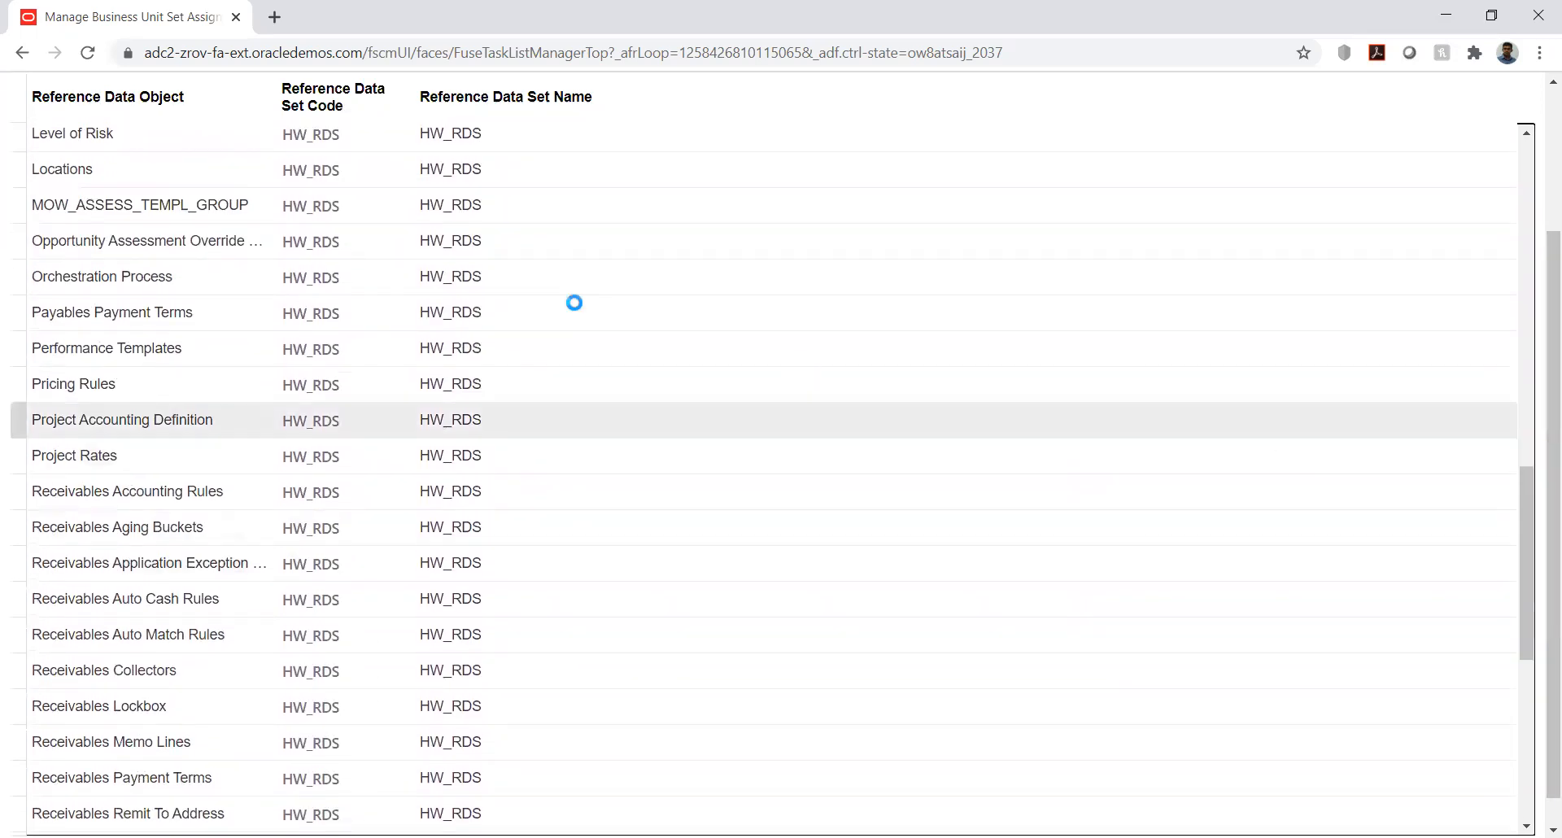
pyautogui.click(187, 308)
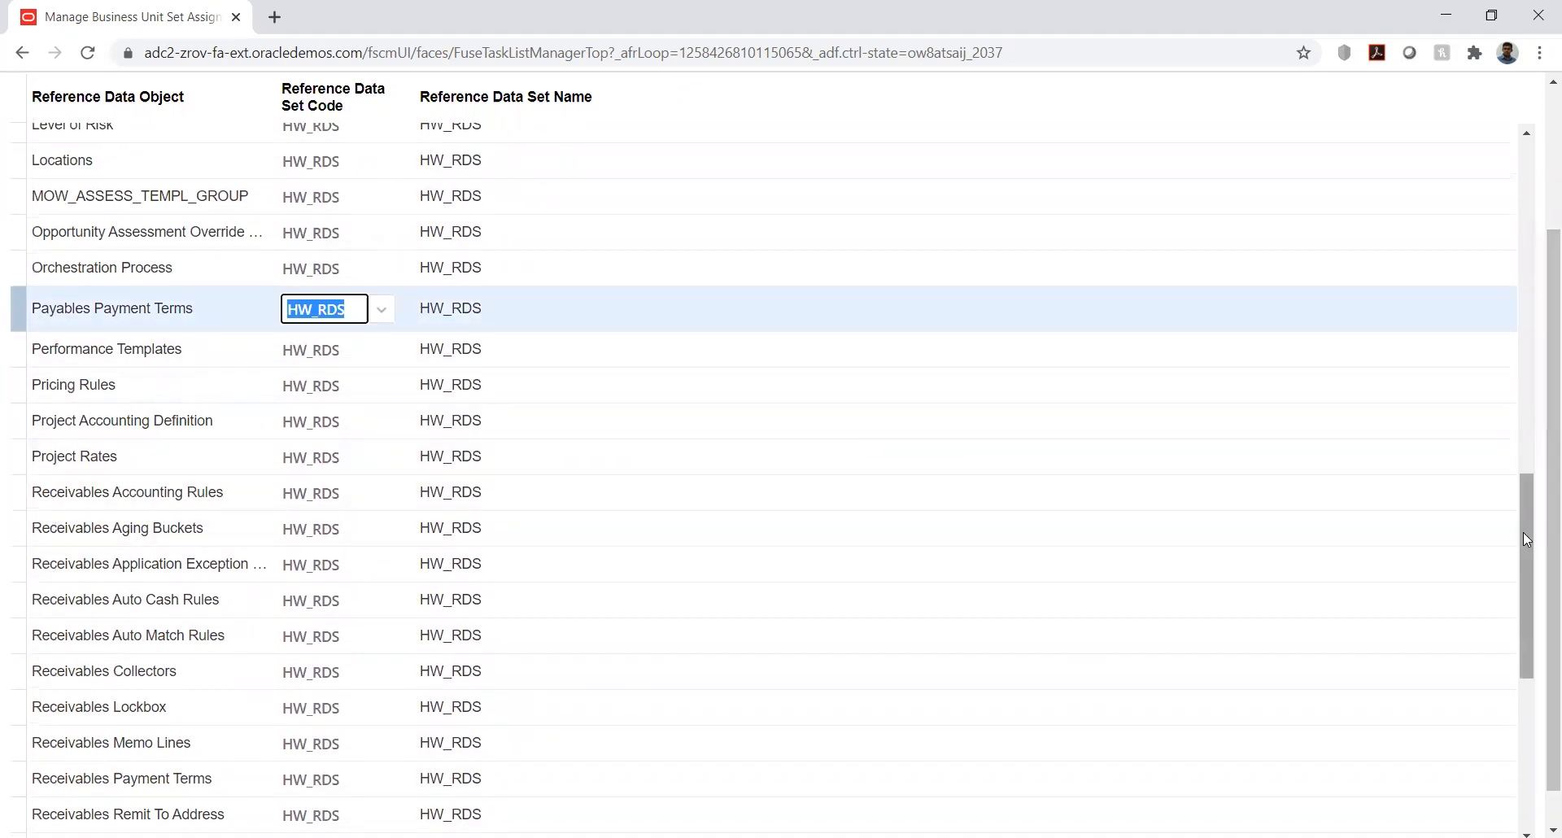
pyautogui.click(1523, 532)
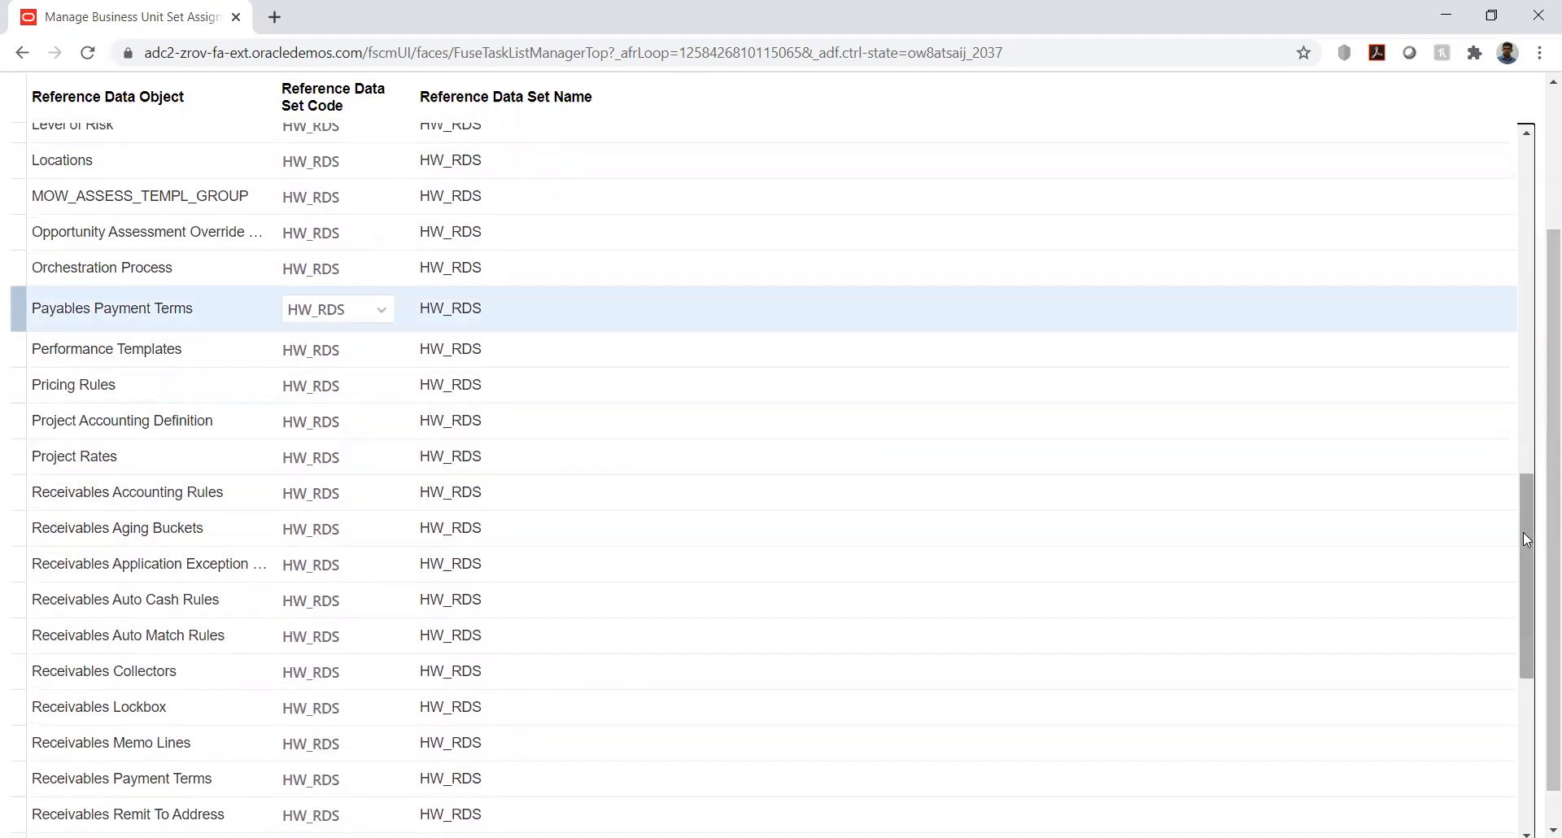
pyautogui.rightClick(1526, 577)
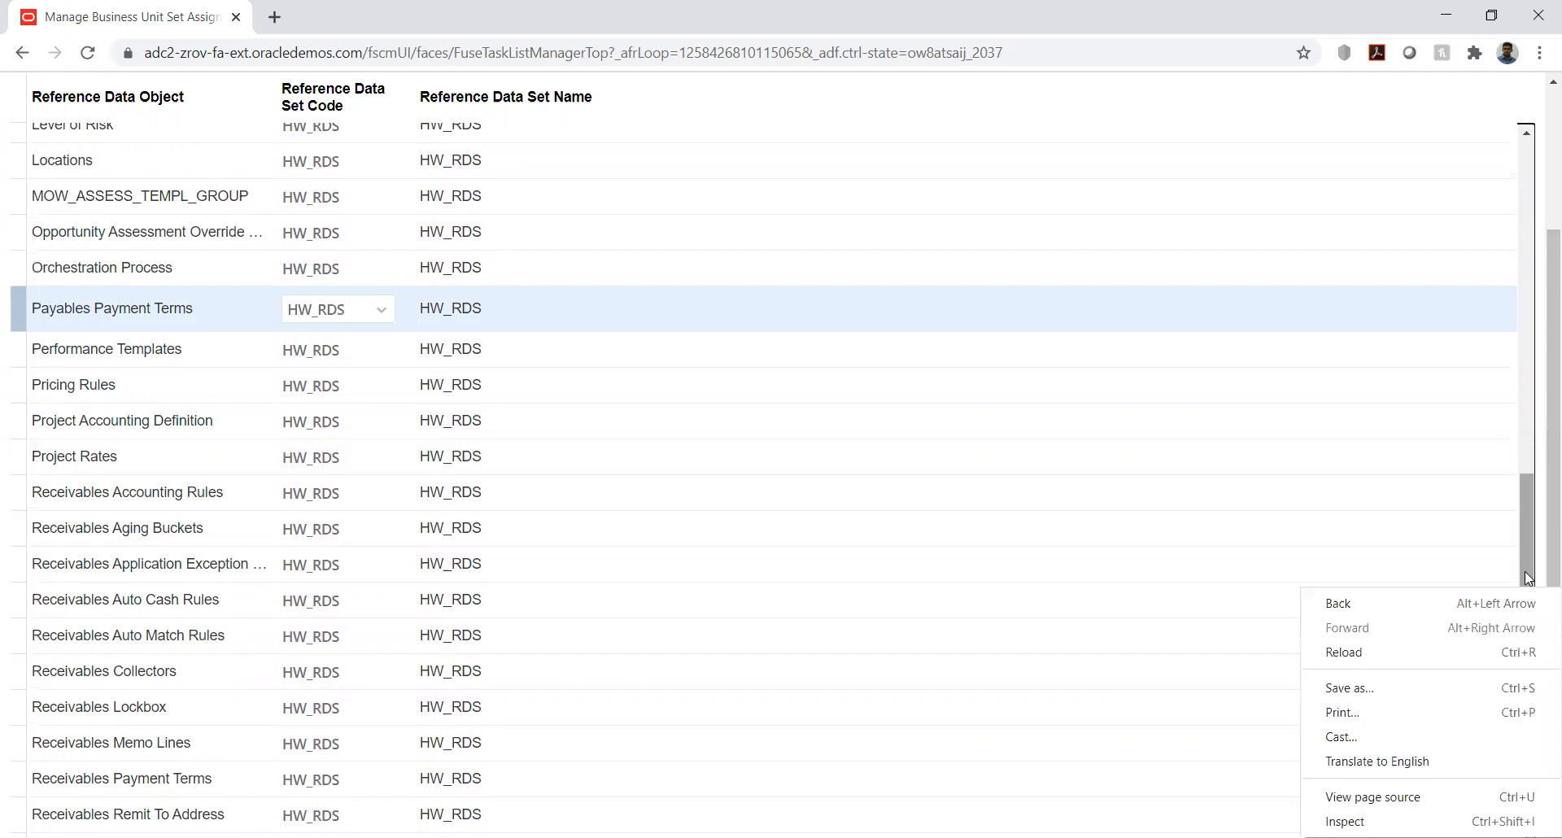
pyautogui.click(1525, 573)
pyautogui.moveTo(1525, 573); pyautogui.dragTo(1521, 740)
pyautogui.moveTo(1539, 545); pyautogui.dragTo(1538, 157)
pyautogui.scroll(3, 1539, 165)
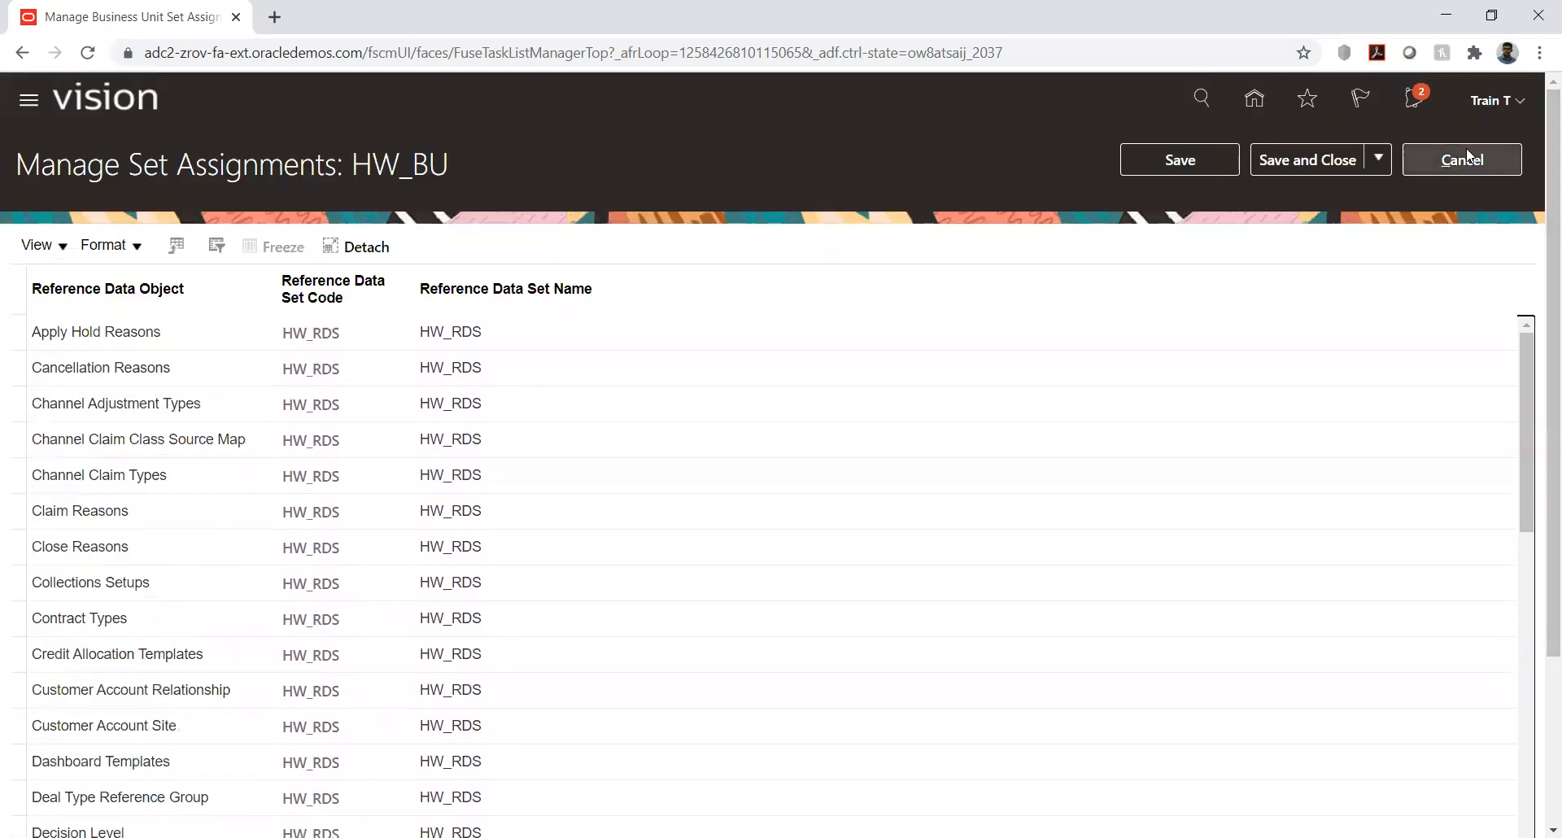
pyautogui.click(1469, 157)
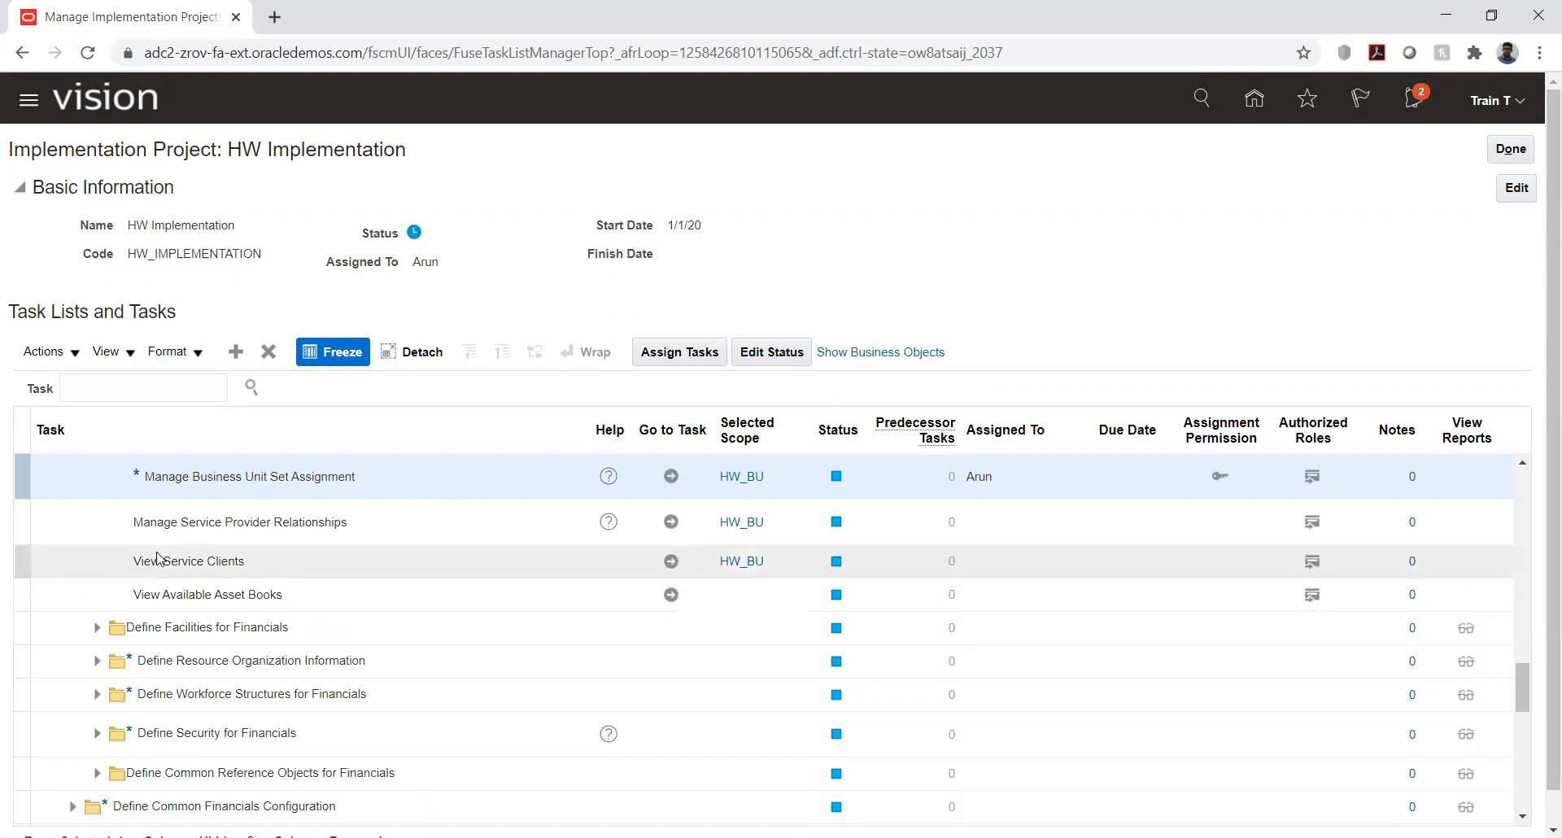
# - Expand Define Invoicing and Payments Configuration and its Define Supplier Configuration for Financials task list
pyautogui.scroll(-2, 103, 584)
pyautogui.scroll(-2, 90, 598)
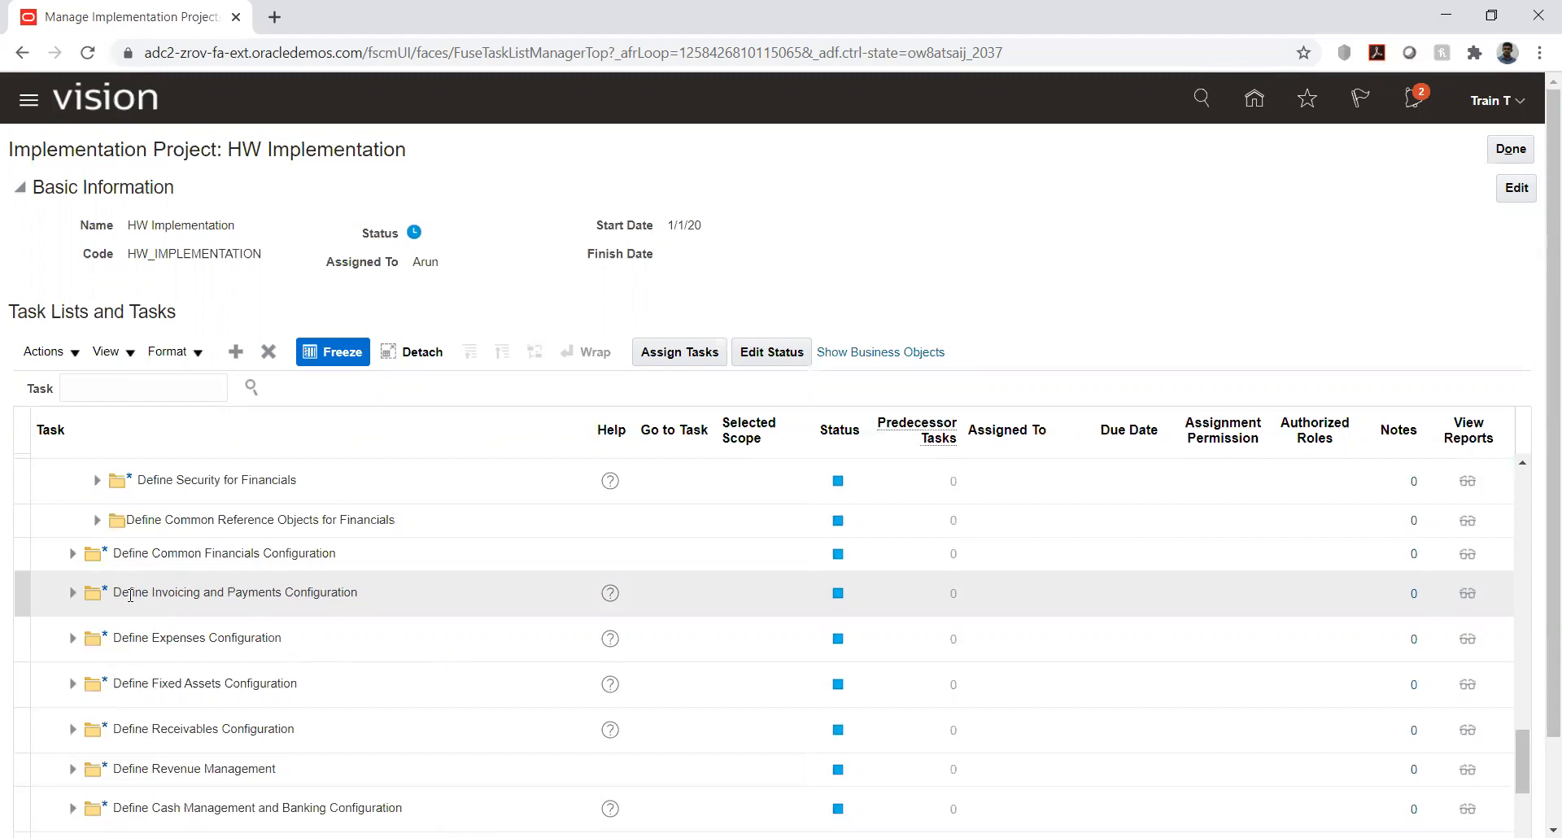
pyautogui.click(73, 592)
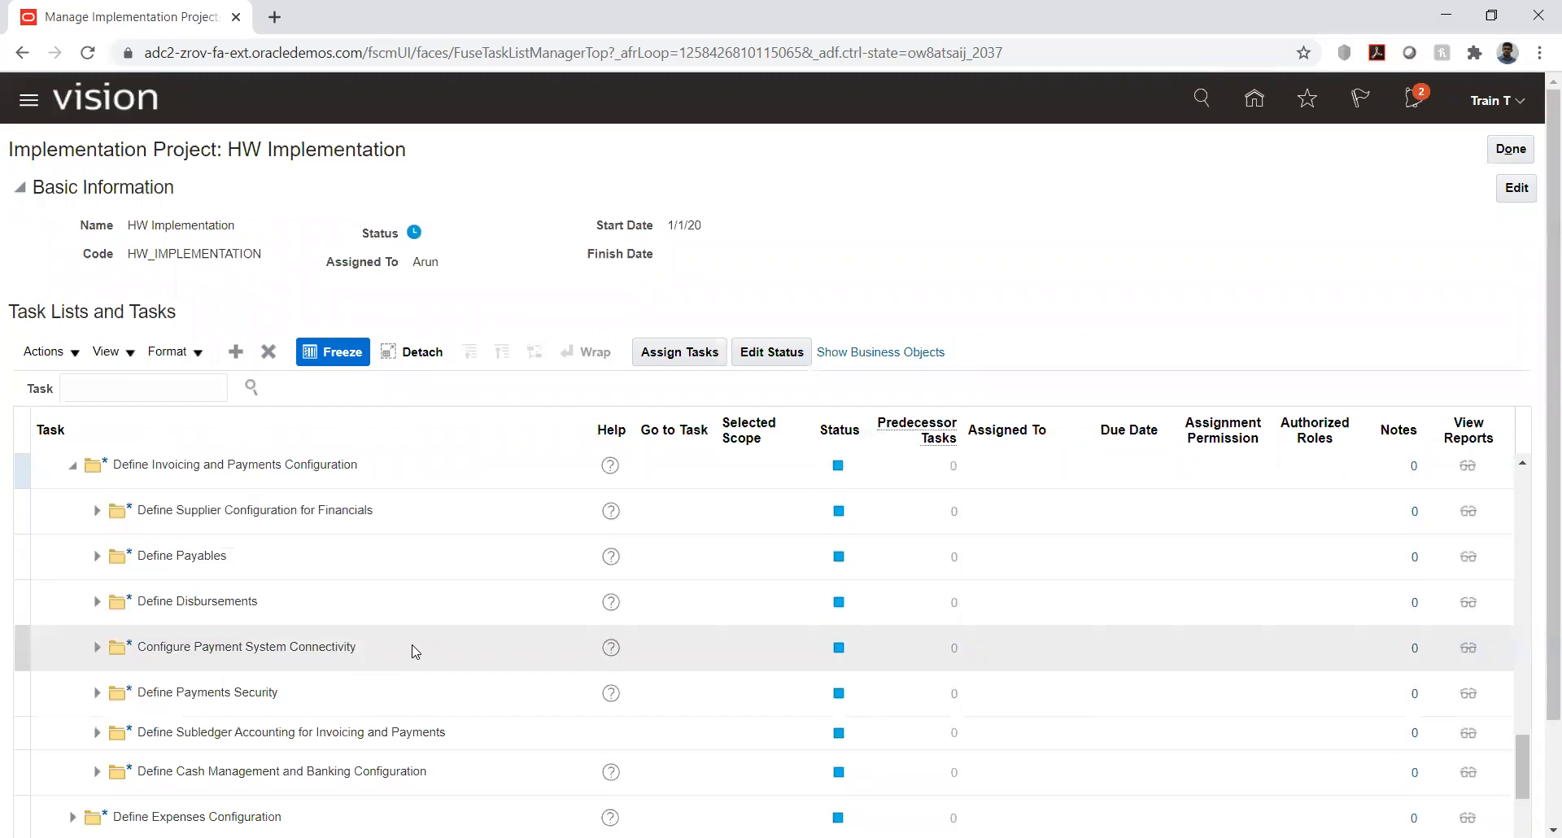
pyautogui.click(96, 510)
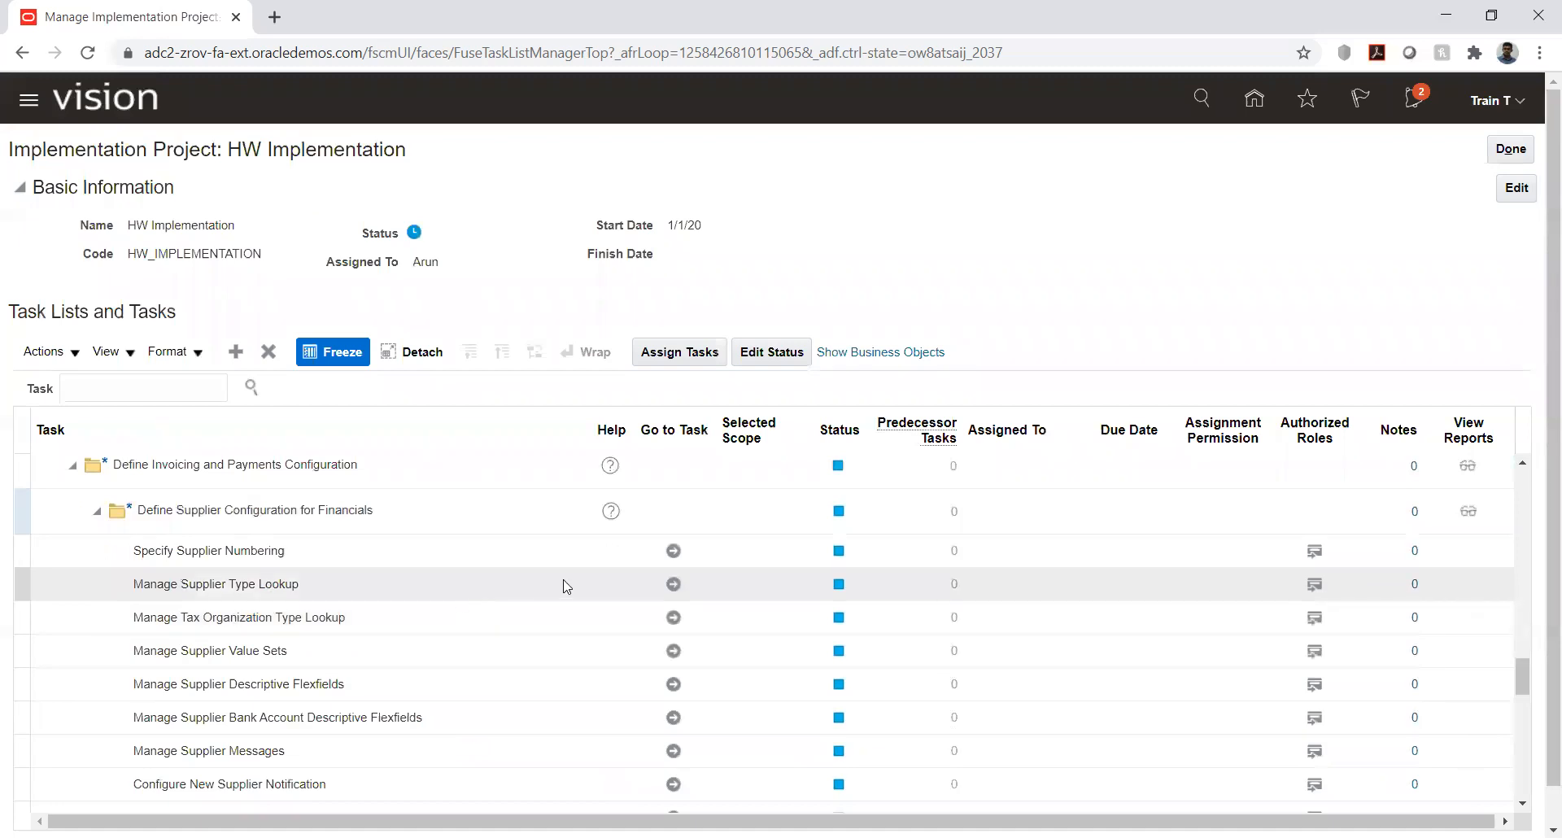
# - View the next supplier number in the Specify Supplier Numbering task and return to the HW Implementation task list without saving
pyautogui.click(673, 552)
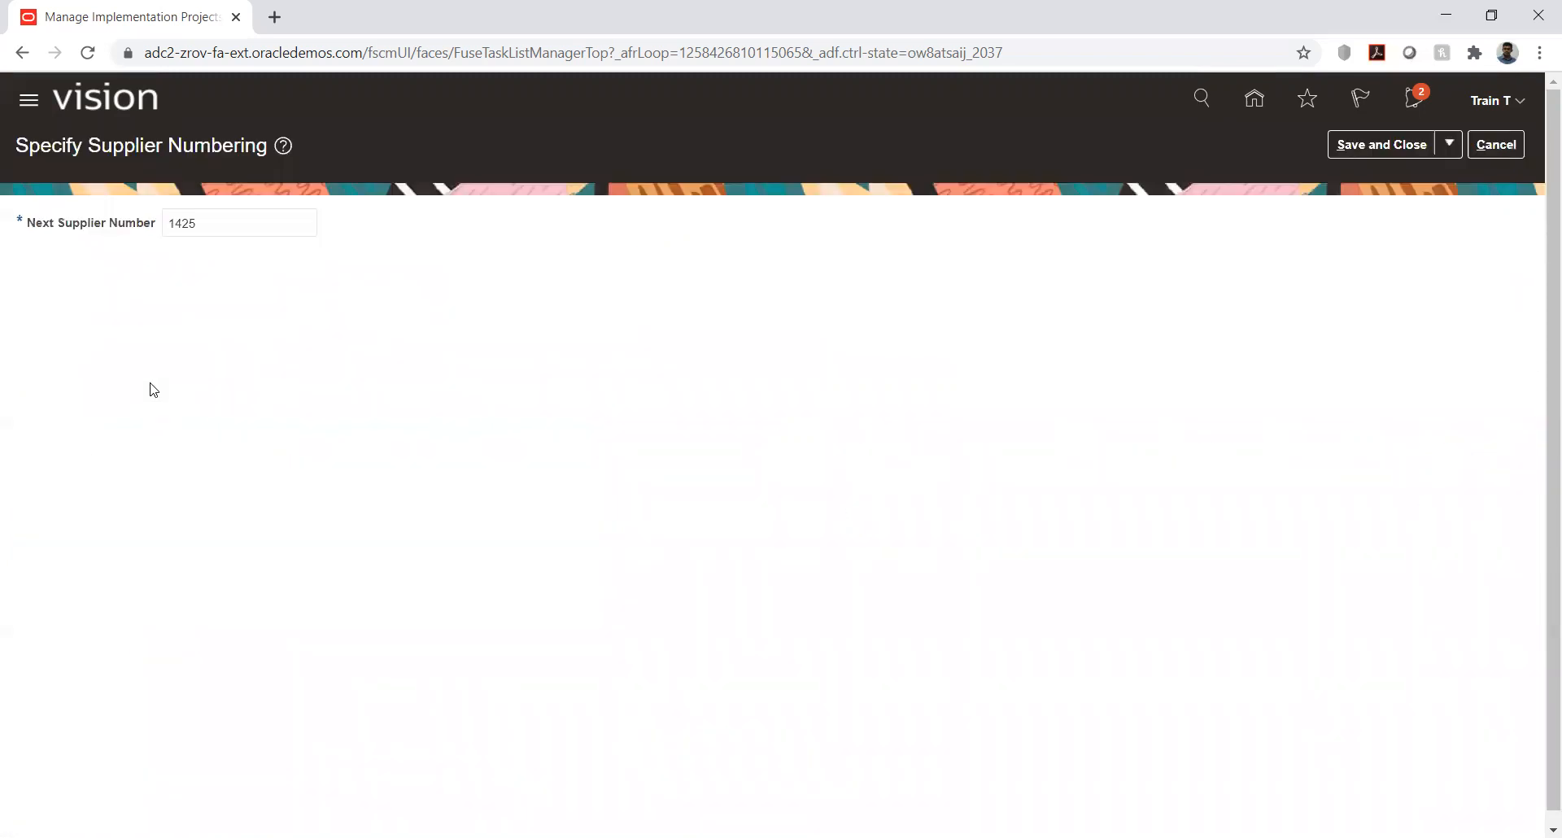
pyautogui.click(1499, 150)
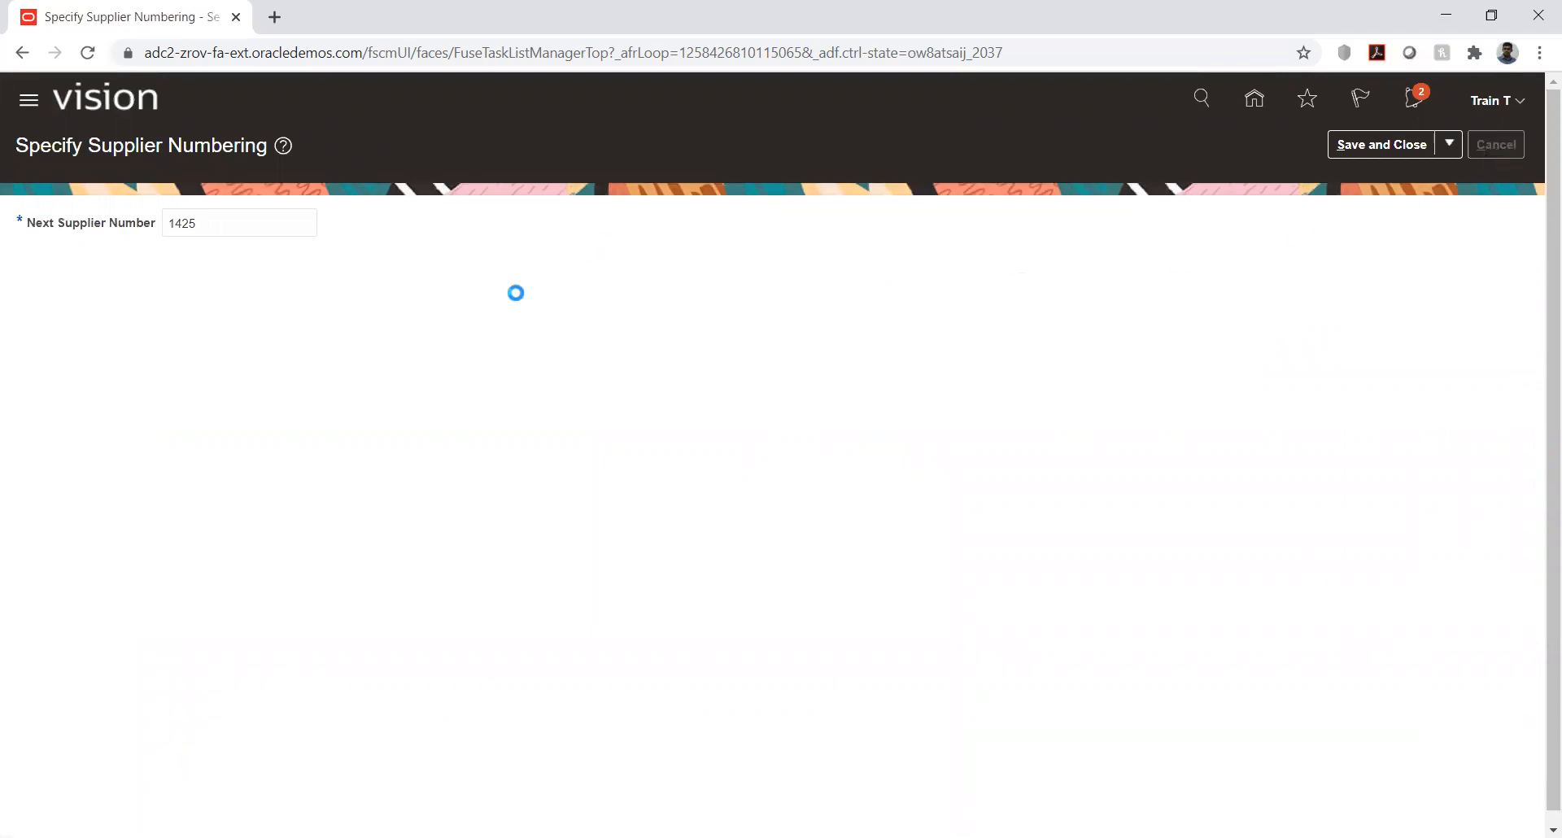
pyautogui.click(184, 386)
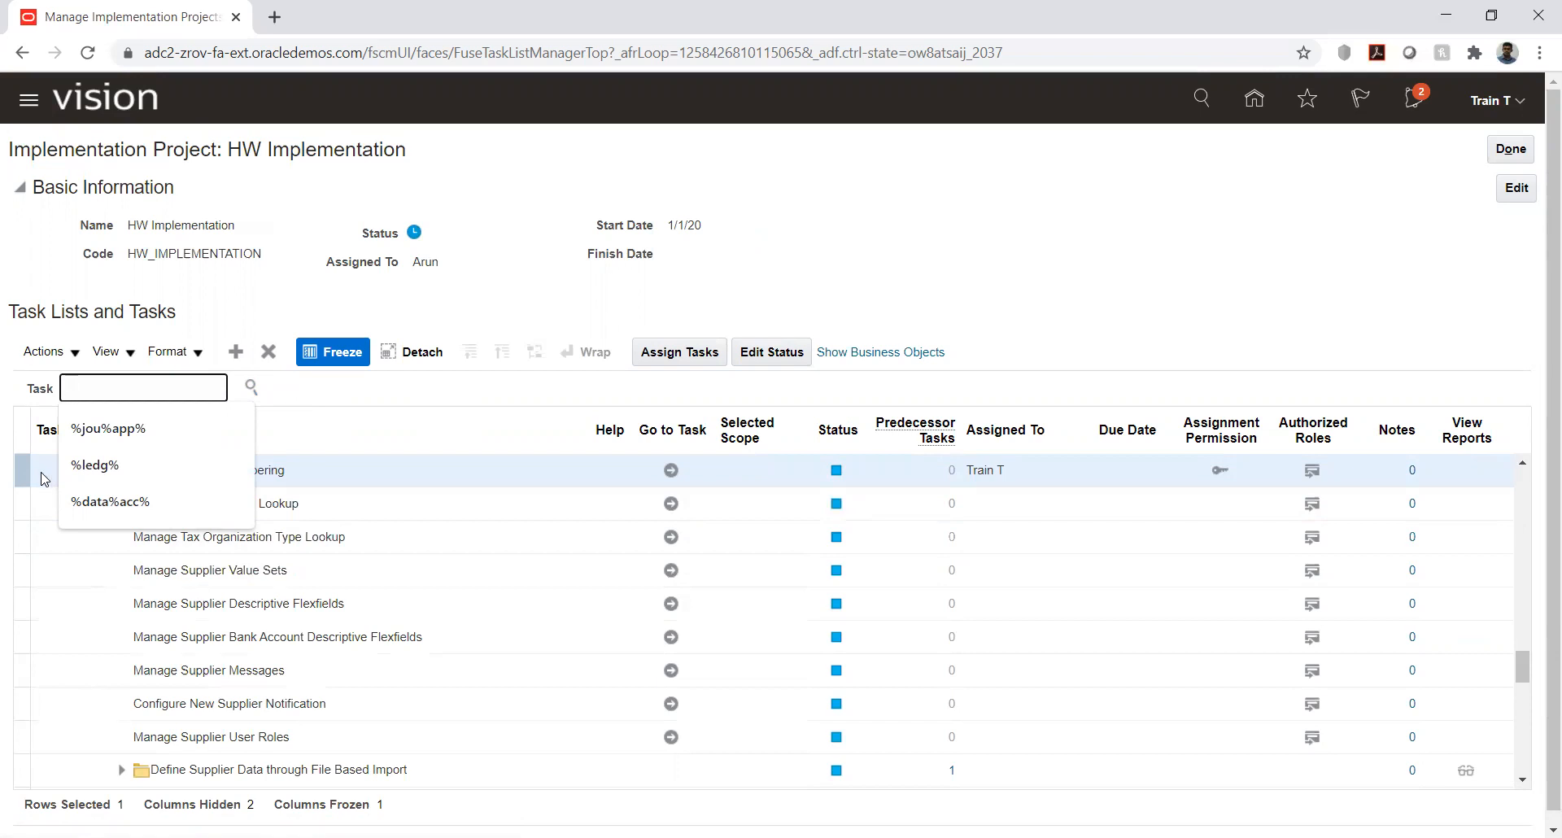
pyautogui.click(13, 255)
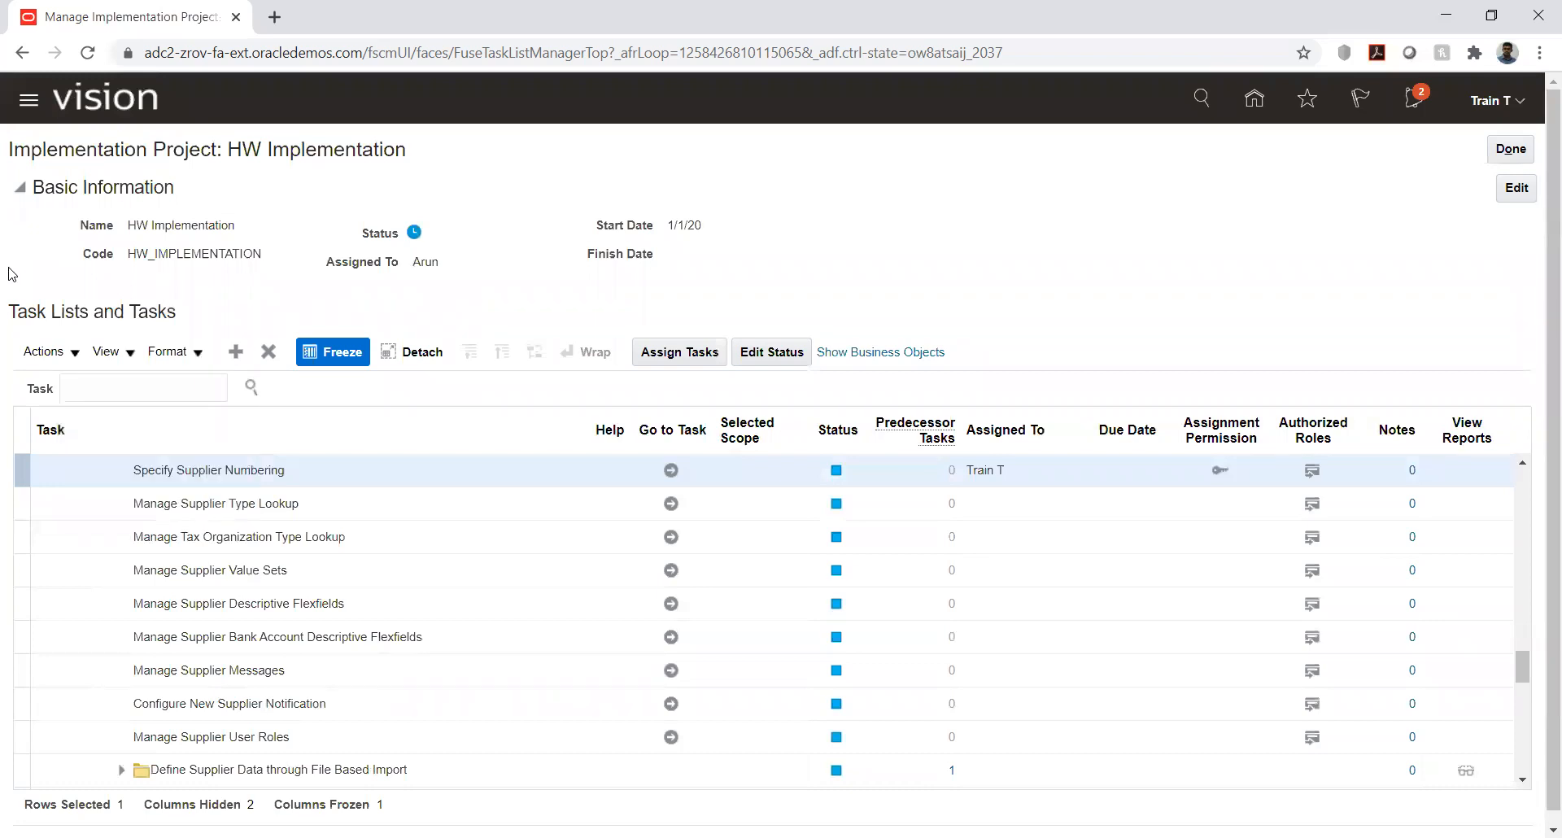
# - Reopen Specify Supplier Numbering, inspect the Next Supplier Number field and cancel without changing it
pyautogui.click(671, 469)
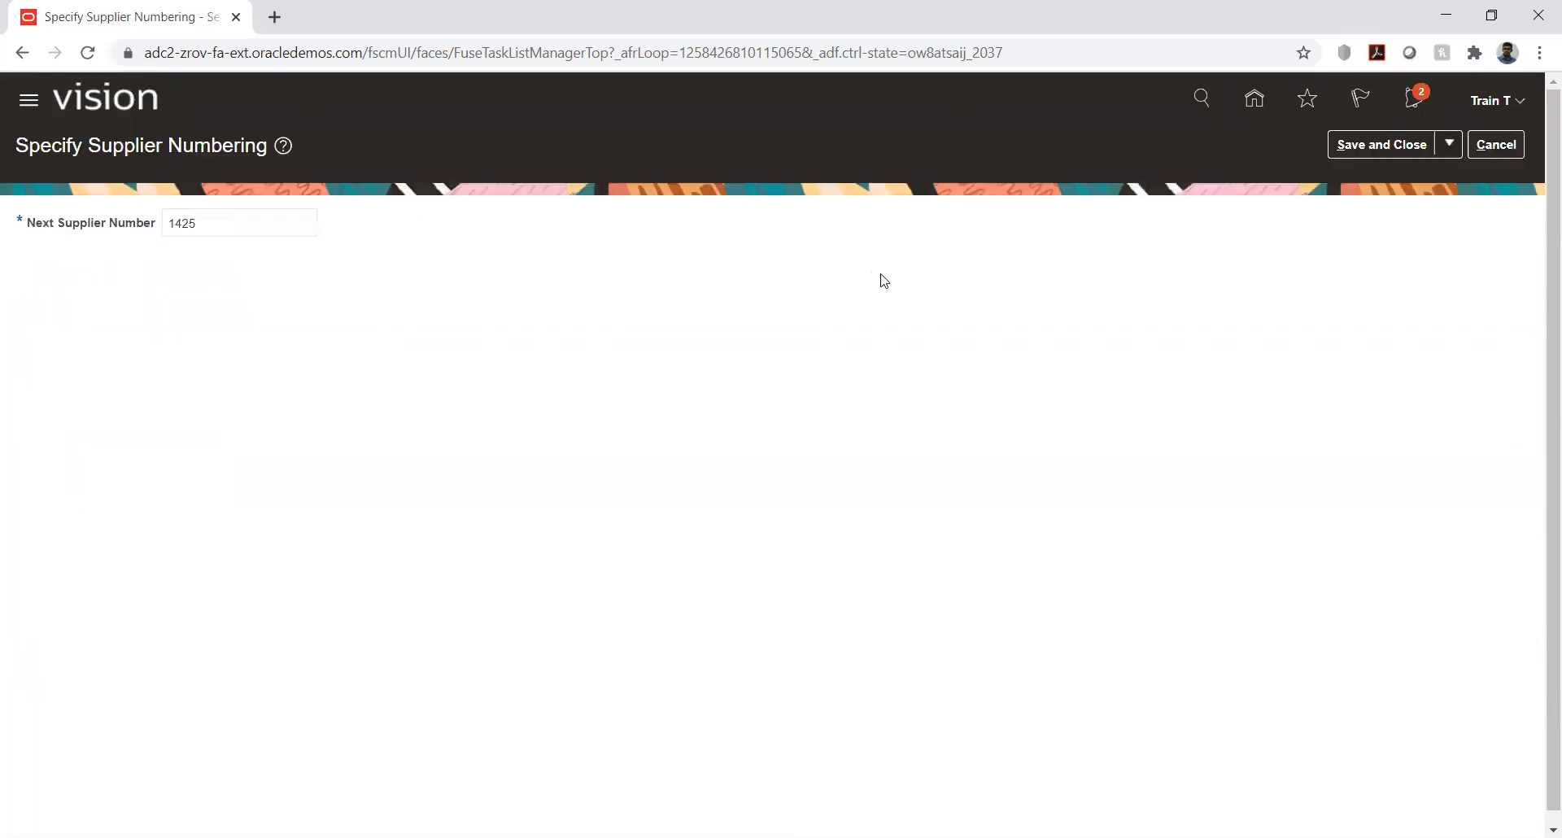
pyautogui.doubleClick(222, 225)
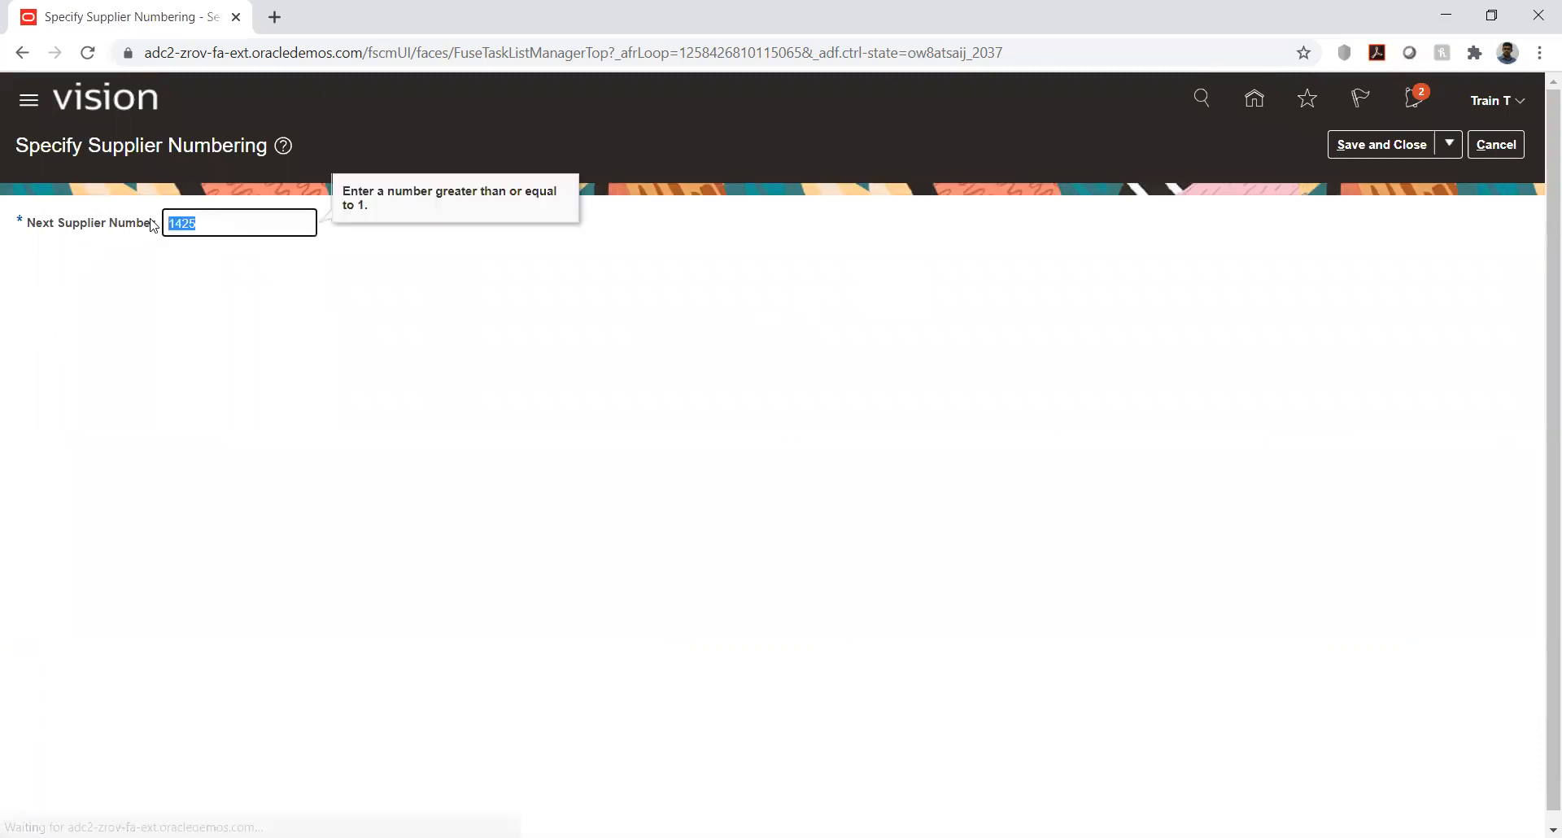
pyautogui.click(139, 323)
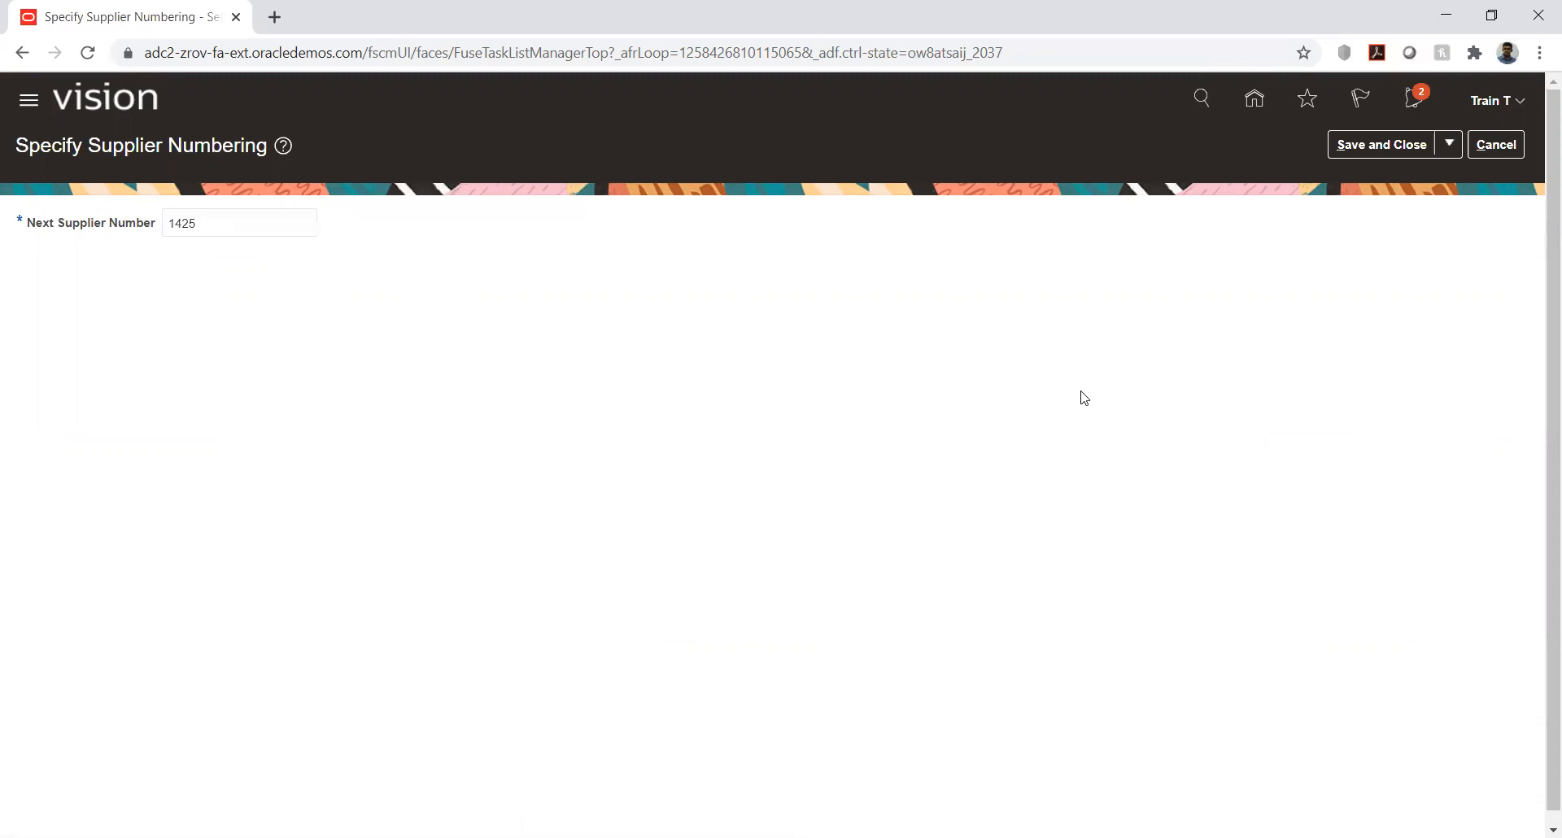
pyautogui.click(249, 216)
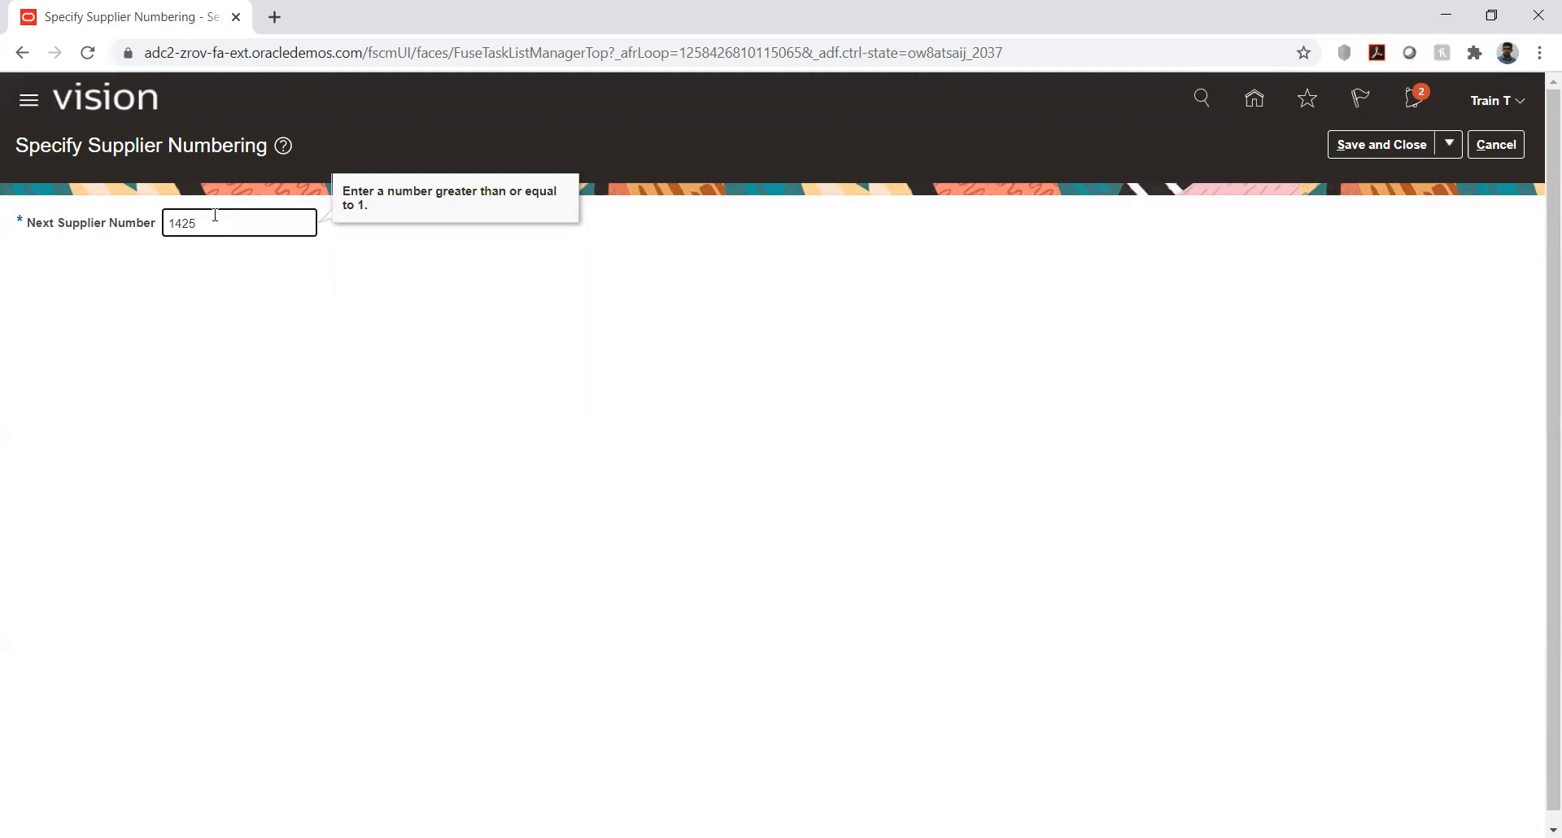
pyautogui.click(199, 297)
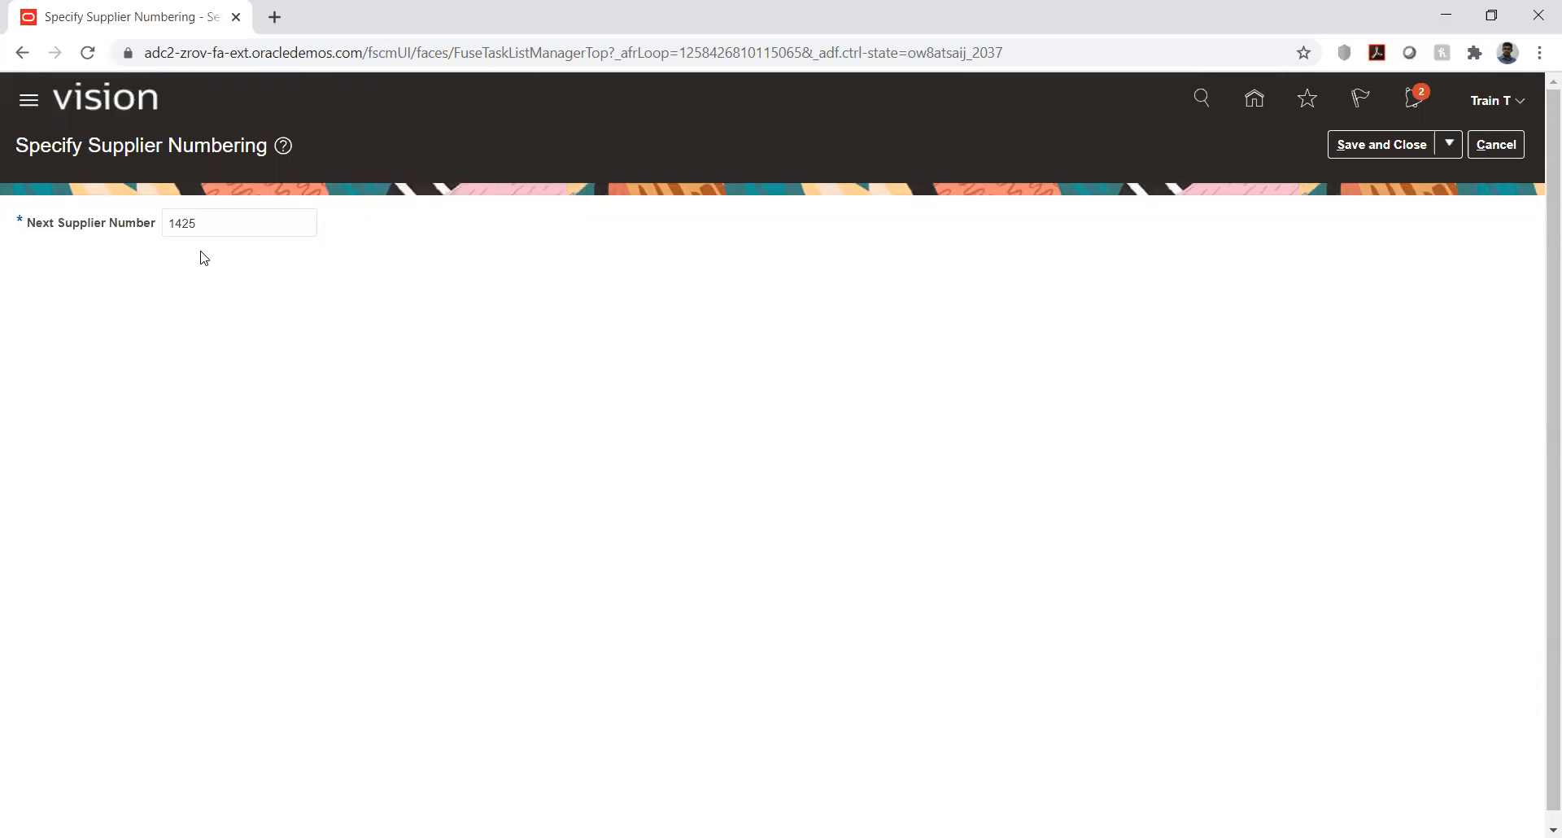
pyautogui.click(213, 225)
pyautogui.click(174, 362)
pyautogui.click(1497, 143)
# - Expand the Define Payables task list and select the Manage Supplier Bank Account Descriptive Flexfields task among the supplier tasks
pyautogui.scroll(-3, 92, 445)
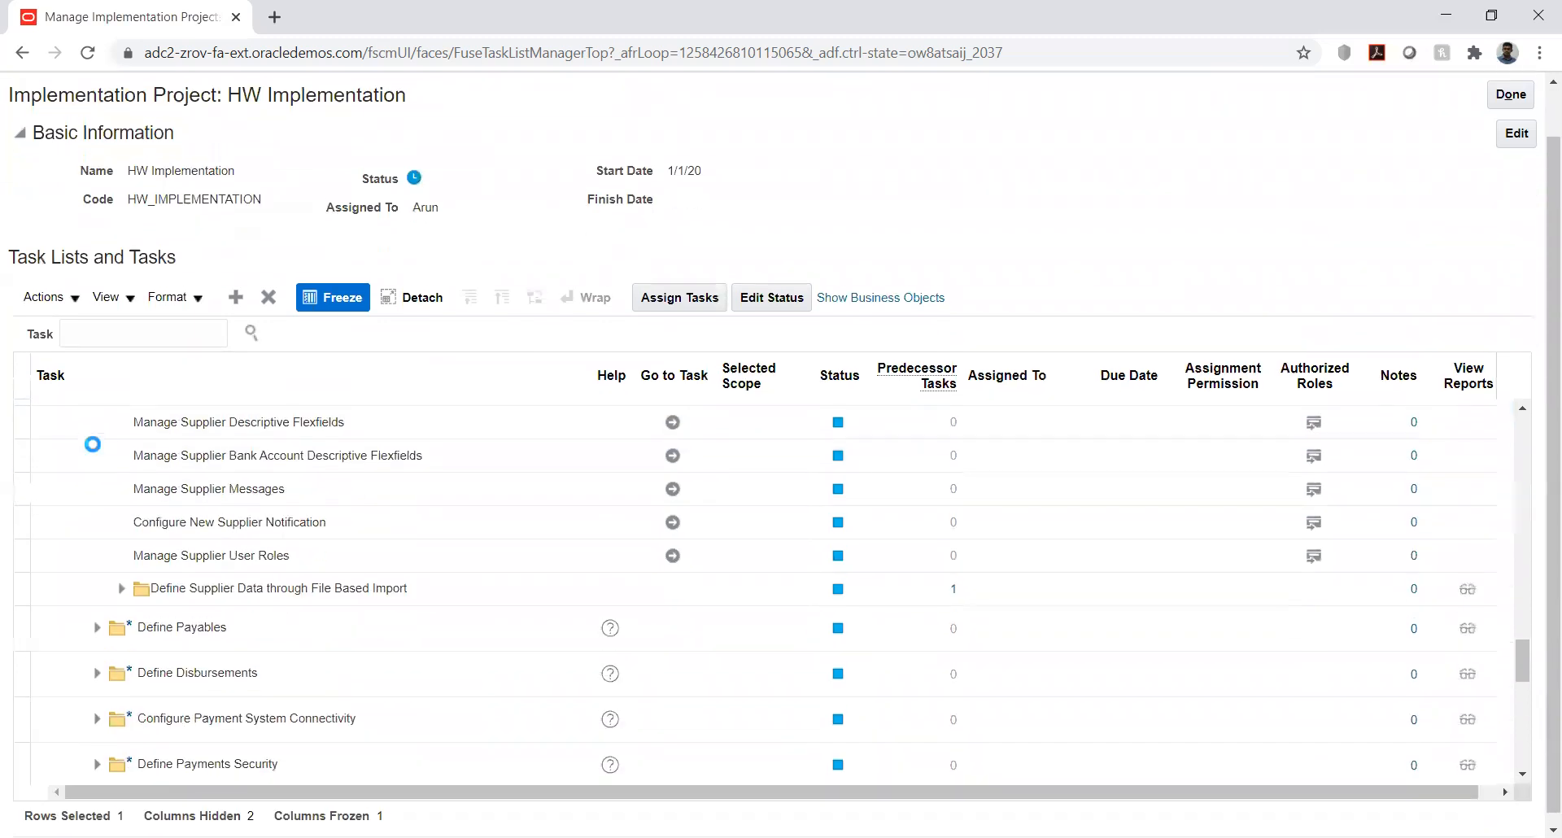
pyautogui.scroll(-3, 81, 504)
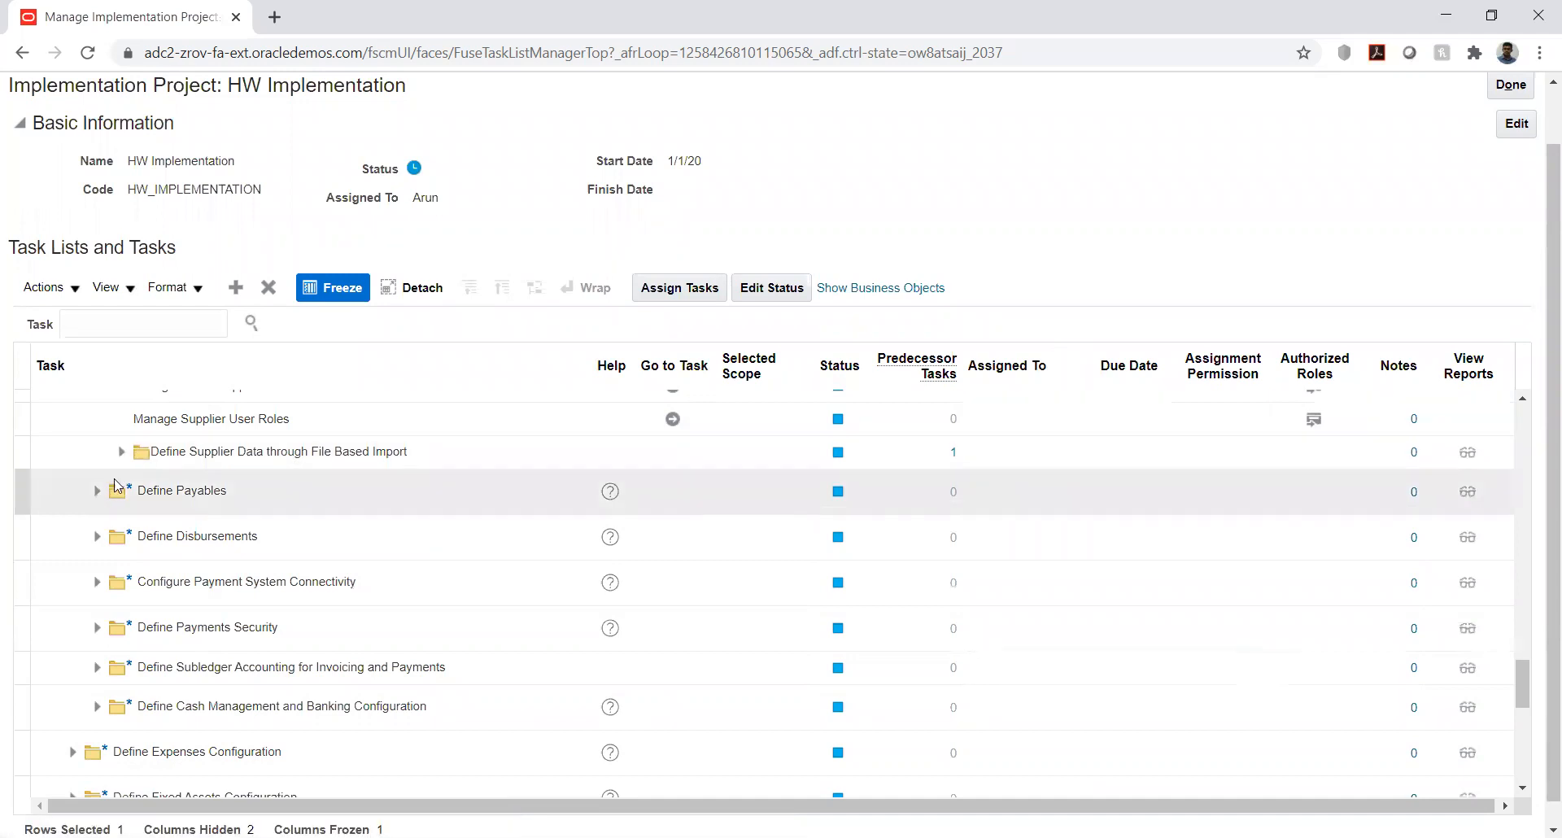
pyautogui.click(94, 493)
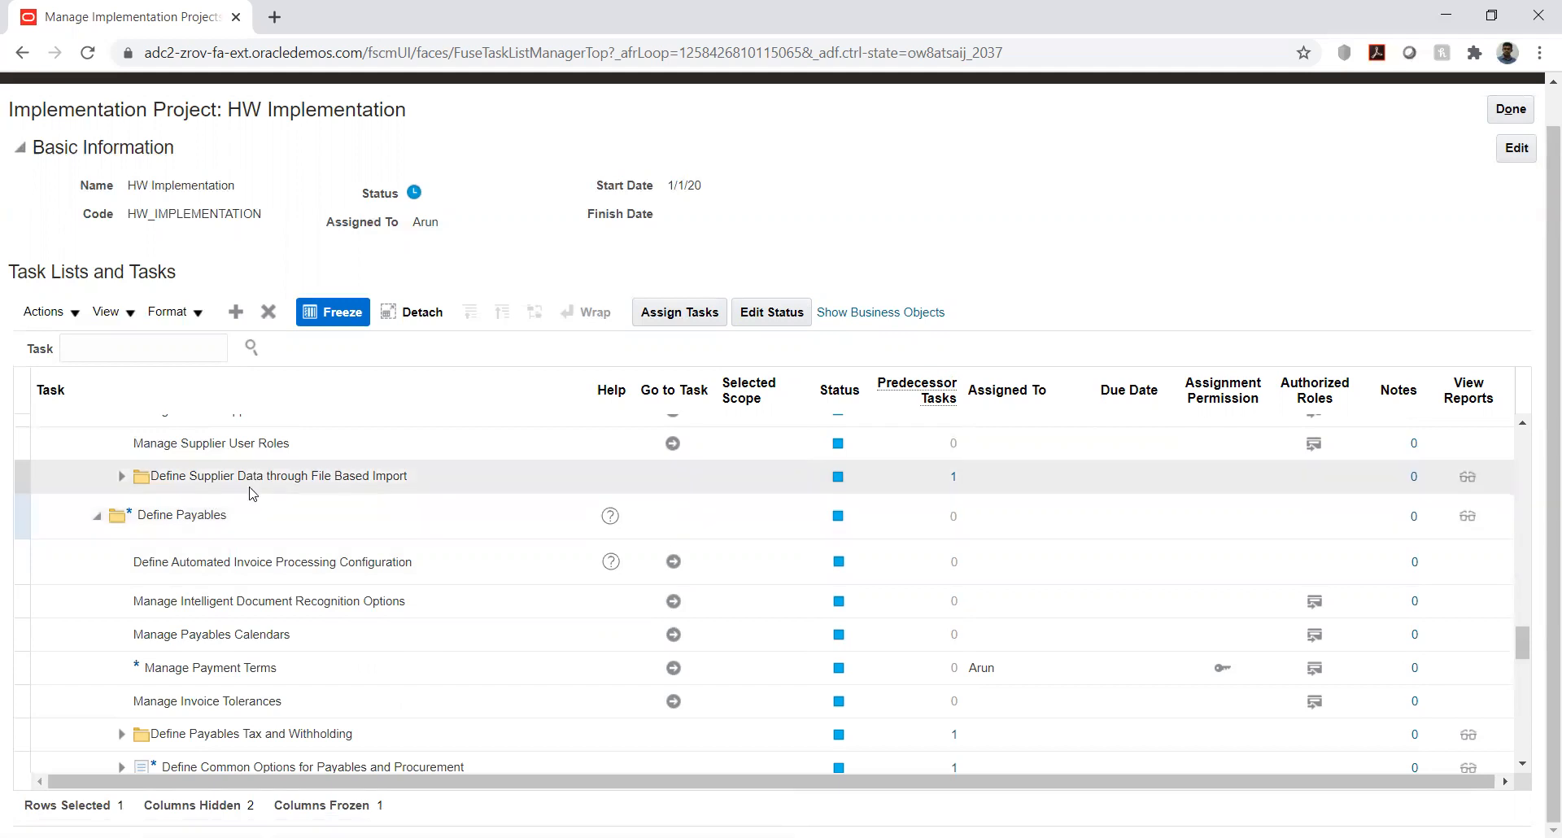
pyautogui.scroll(2, 253, 497)
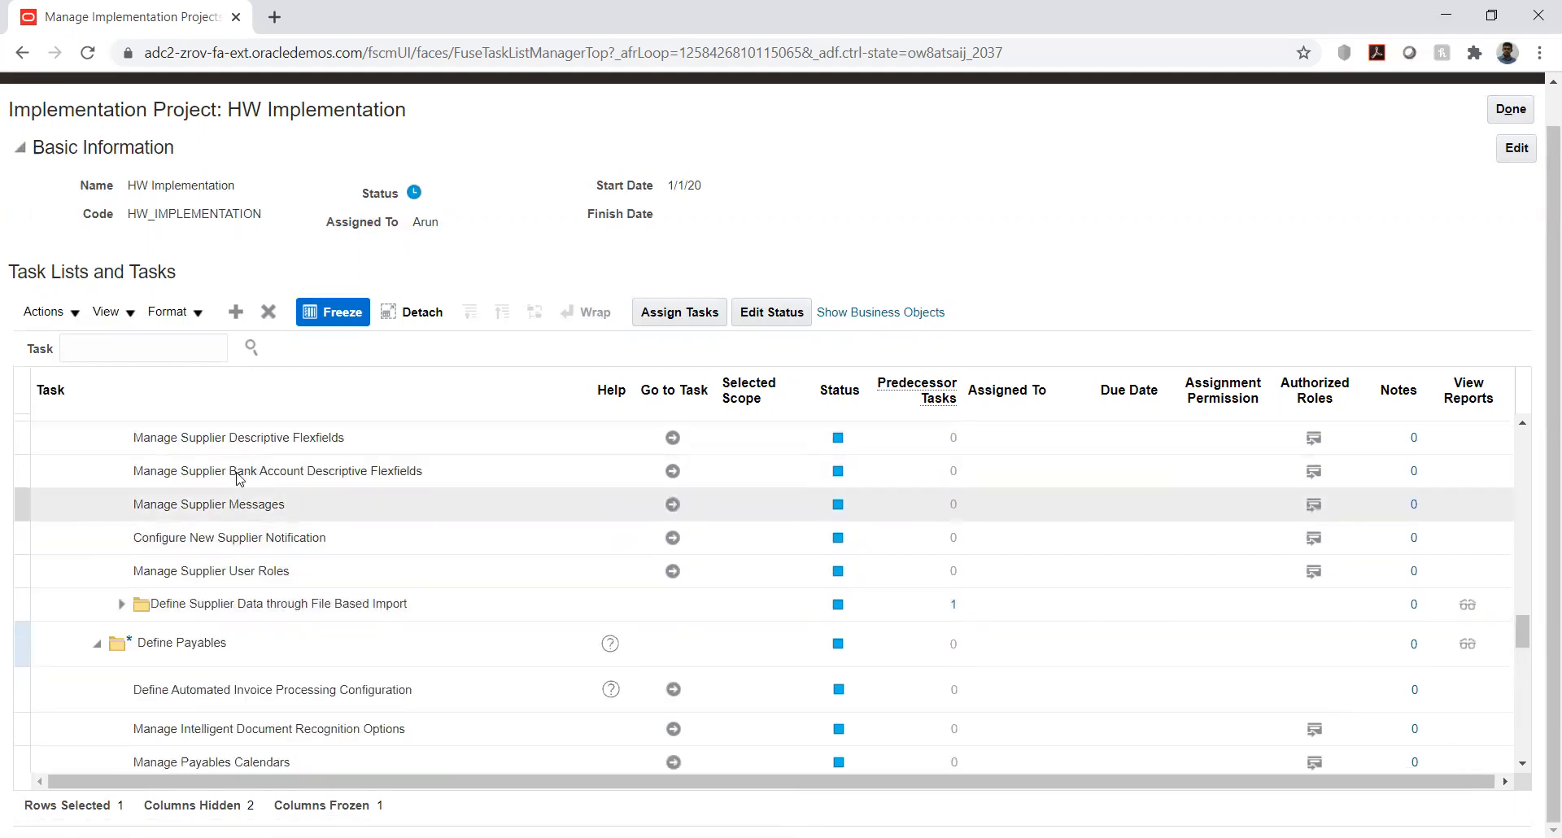
pyautogui.click(238, 471)
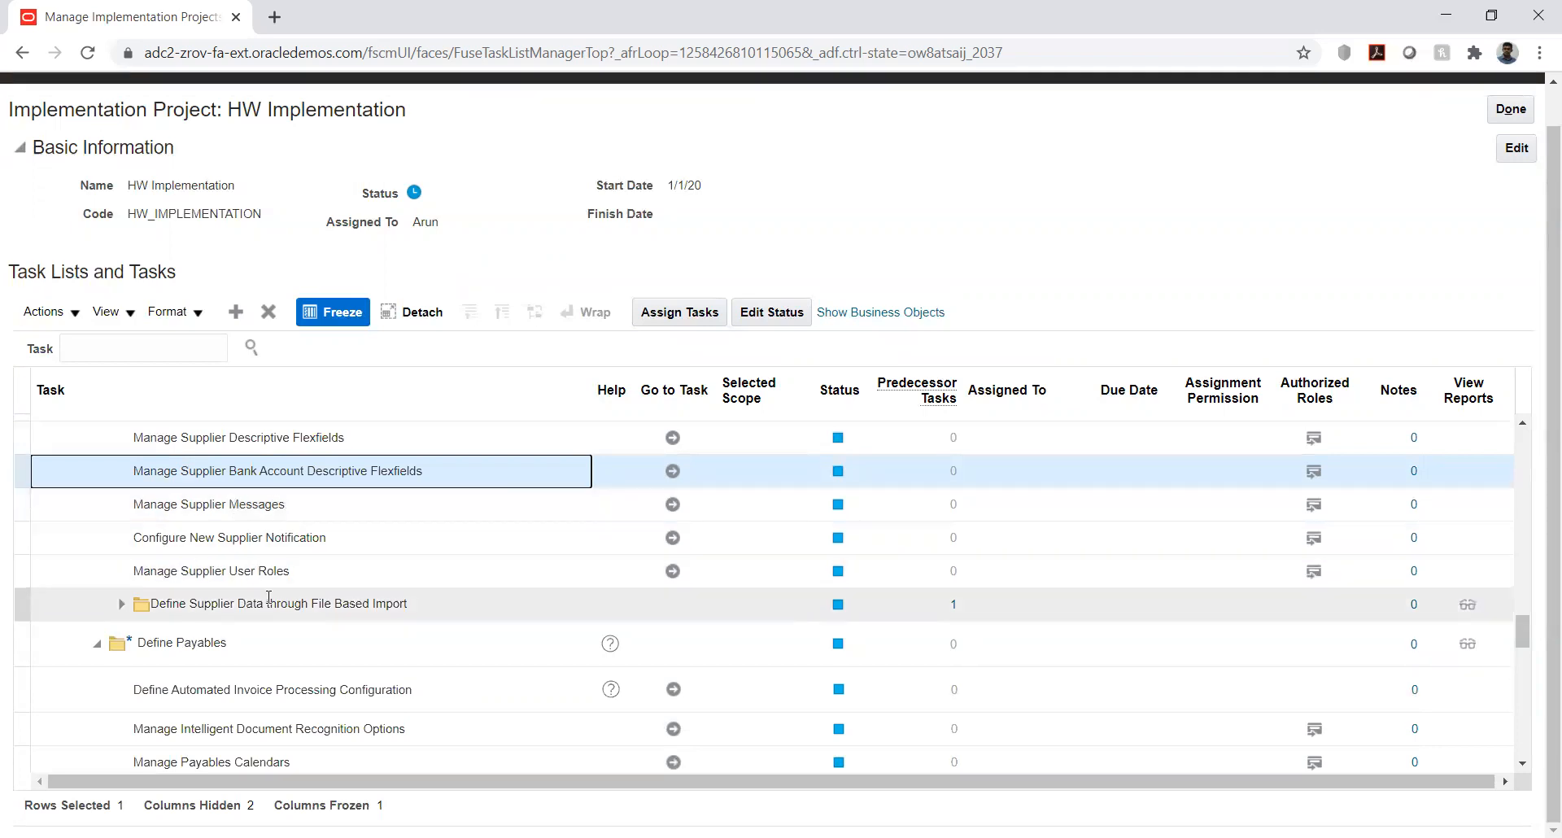
pyautogui.scroll(1, 1451, 262)
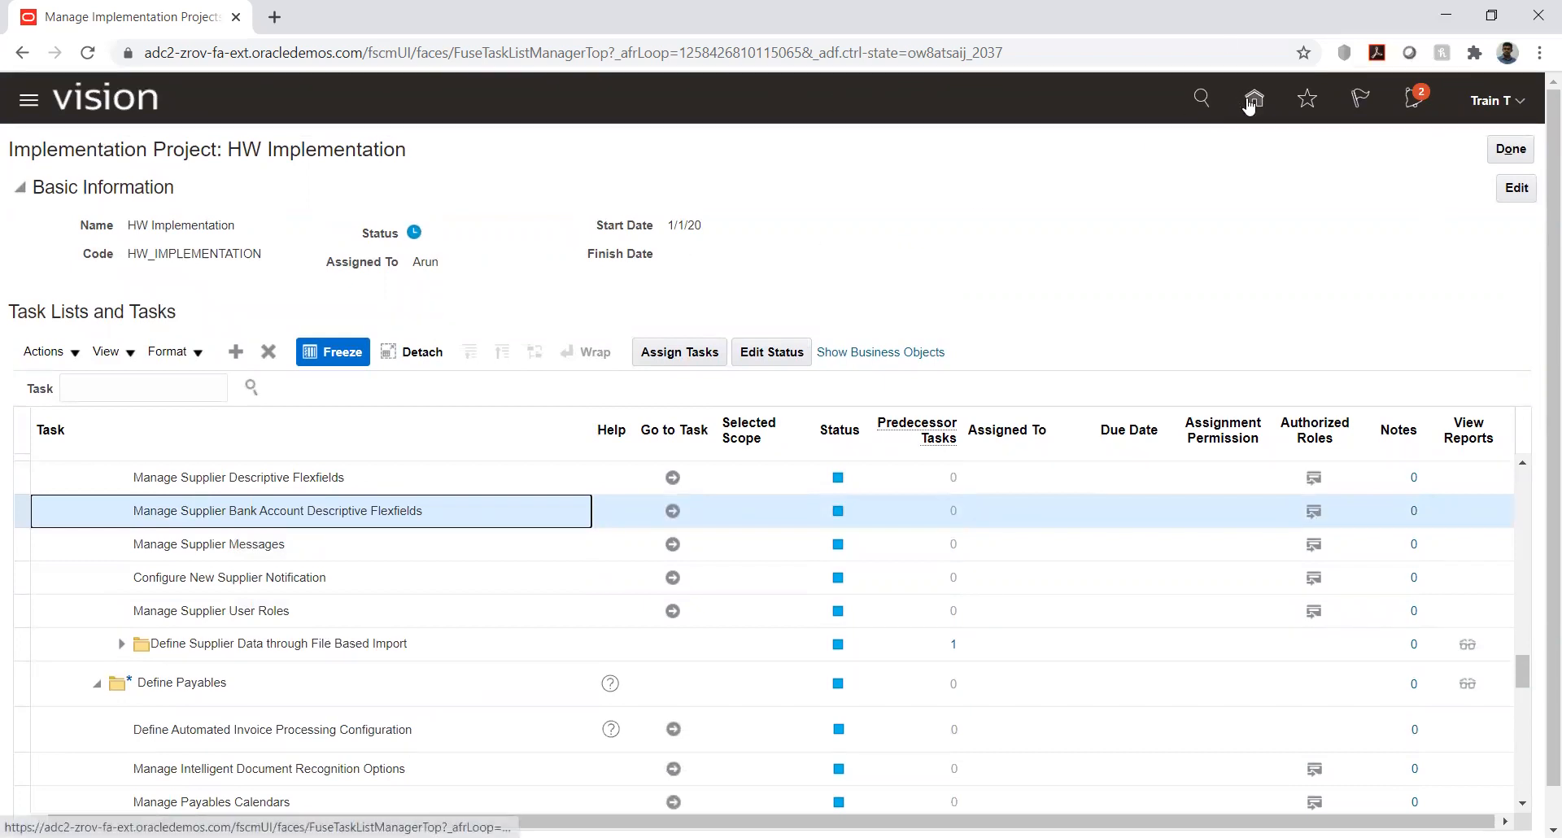
# - Go from the home page to the Suppliers work area under Procurement and open the Manage Suppliers search page
pyautogui.click(1253, 99)
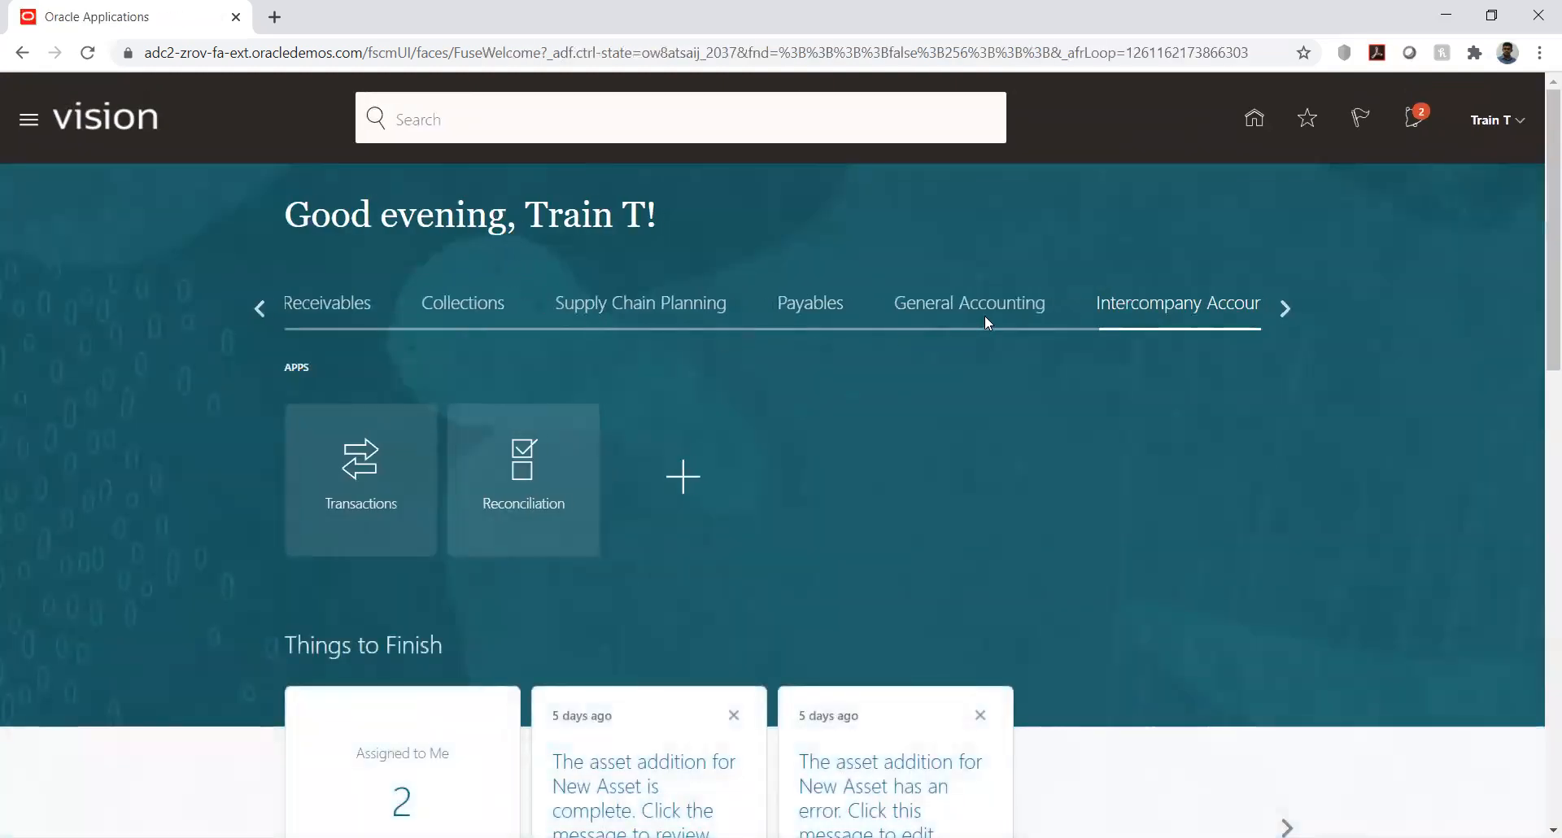
pyautogui.click(806, 313)
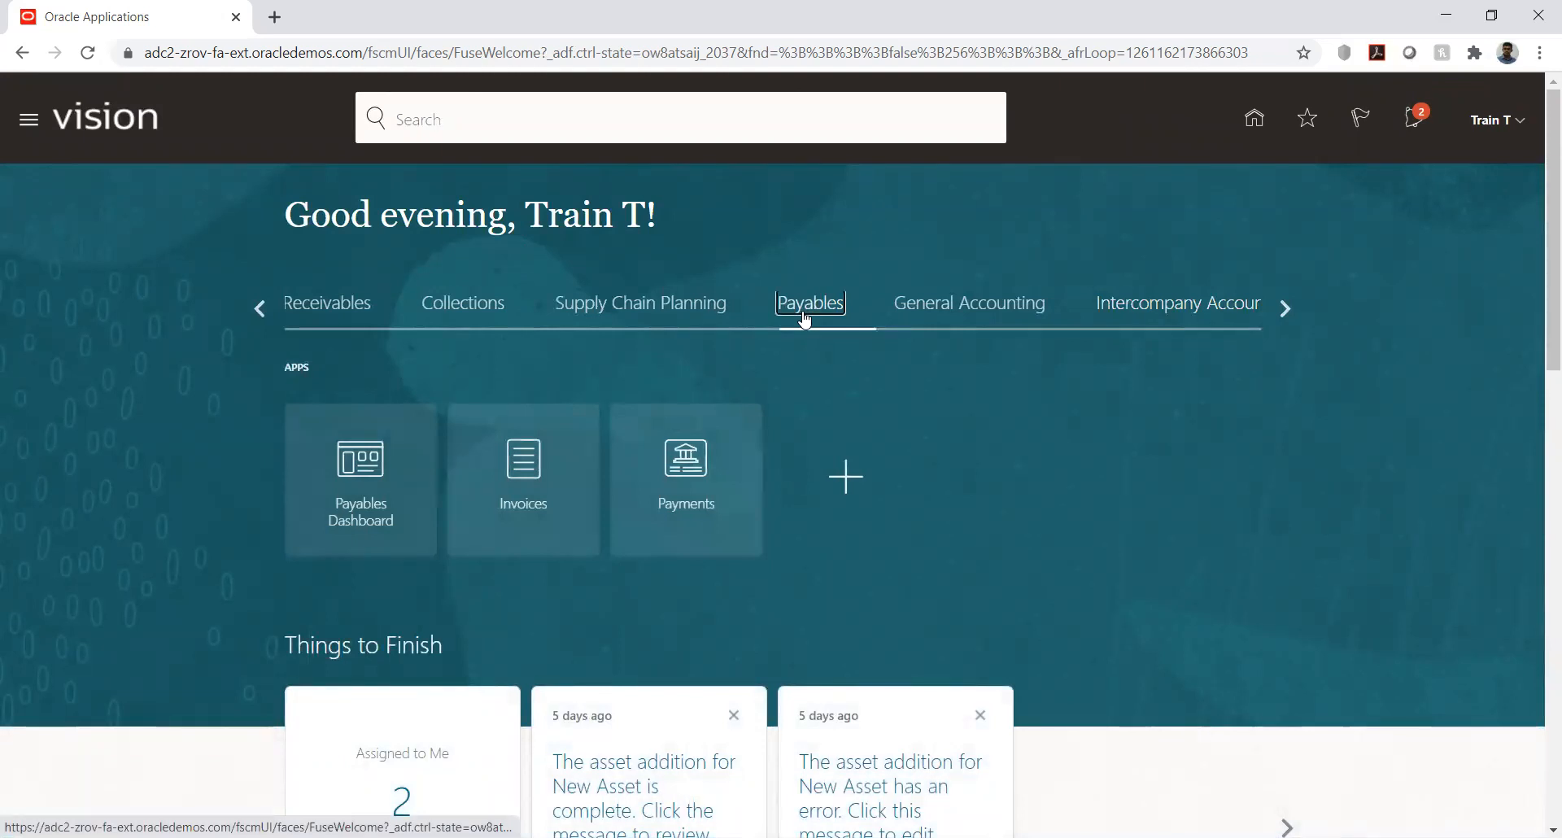
pyautogui.click(264, 311)
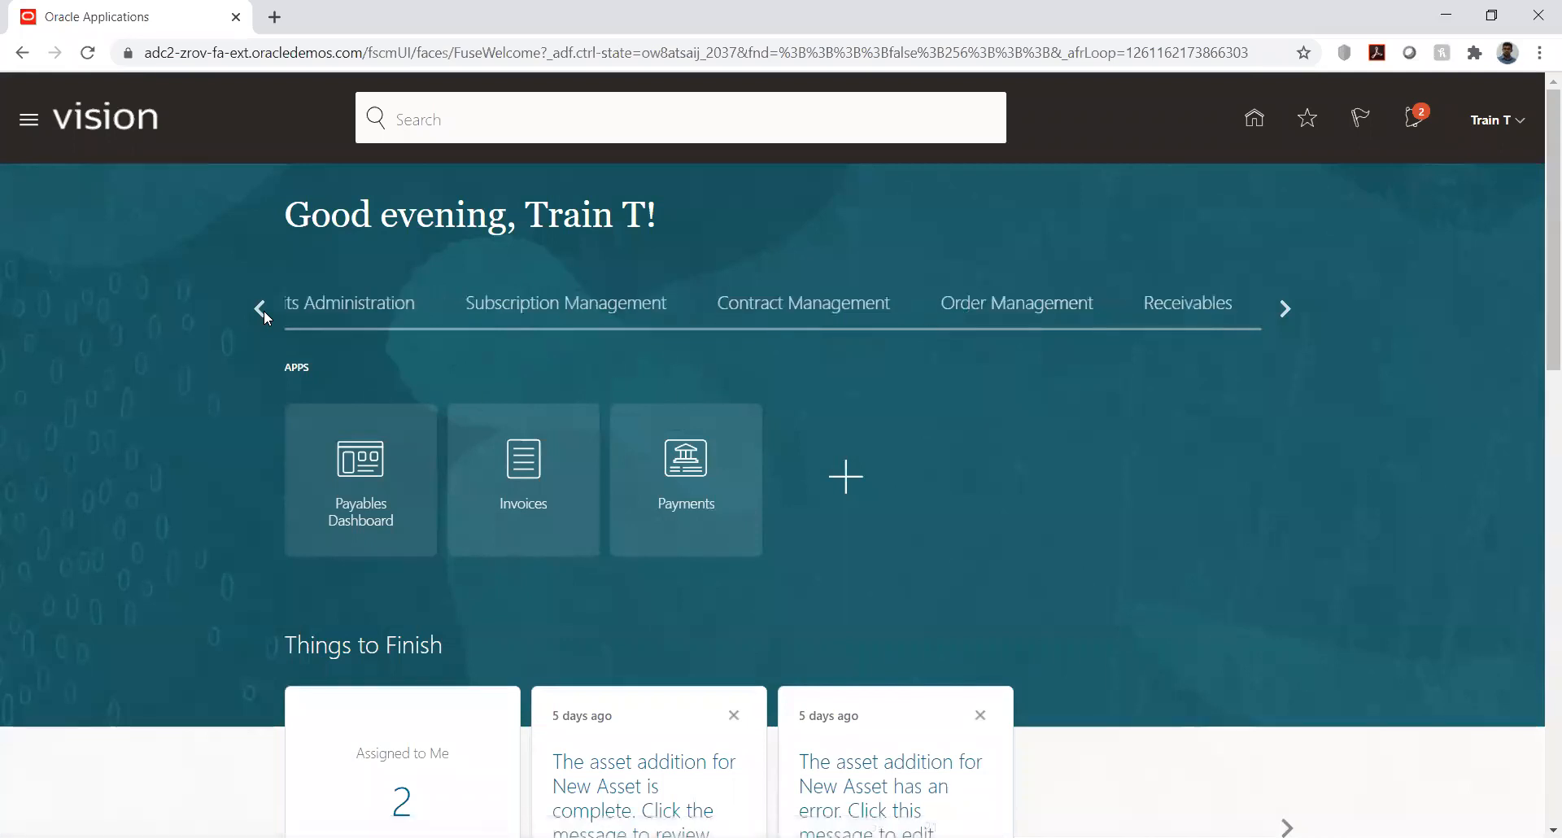
pyautogui.click(264, 310)
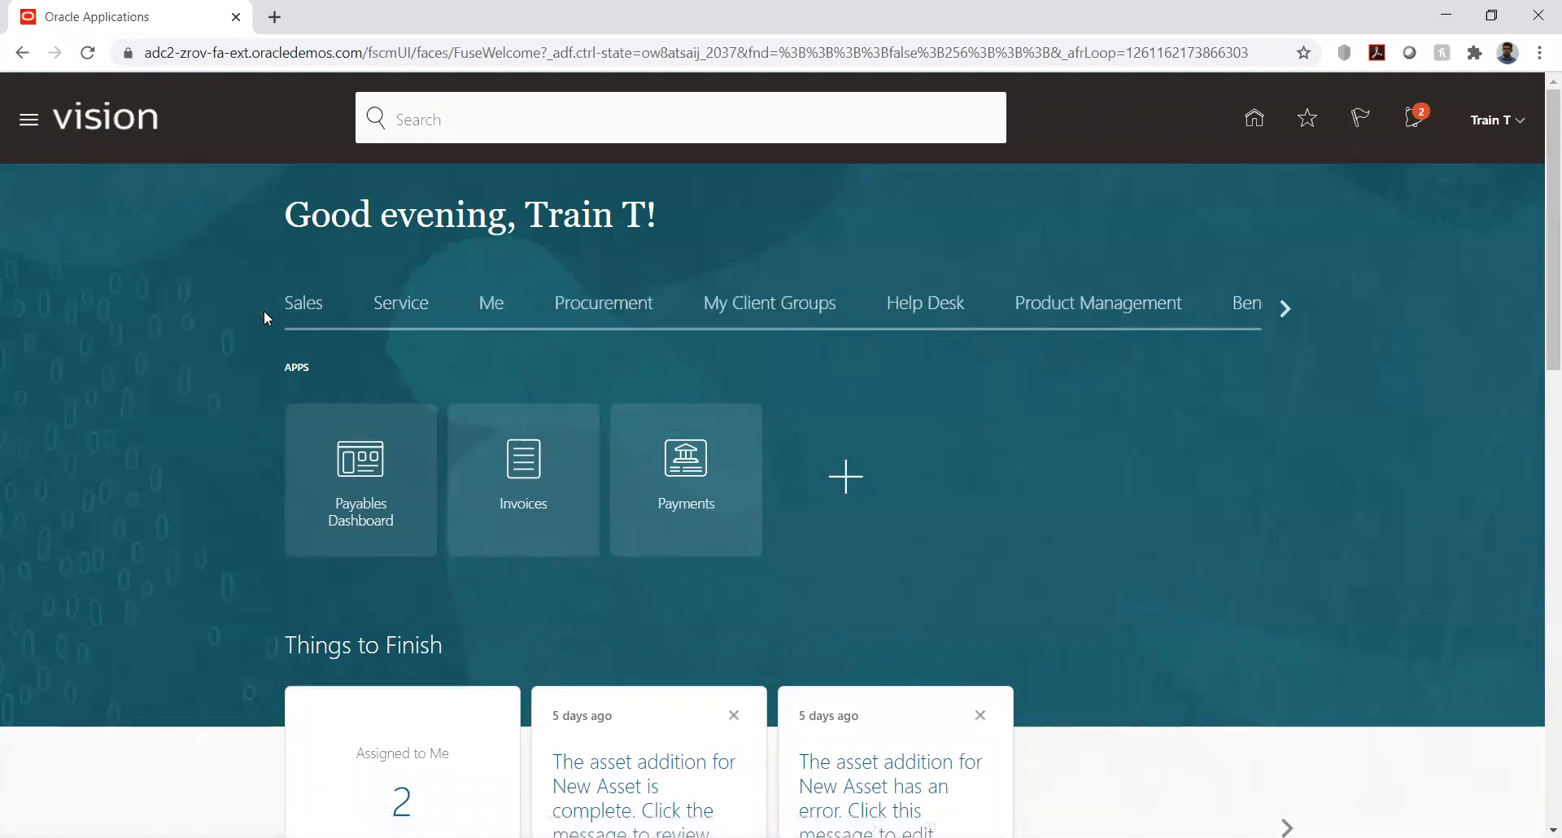
pyautogui.click(592, 317)
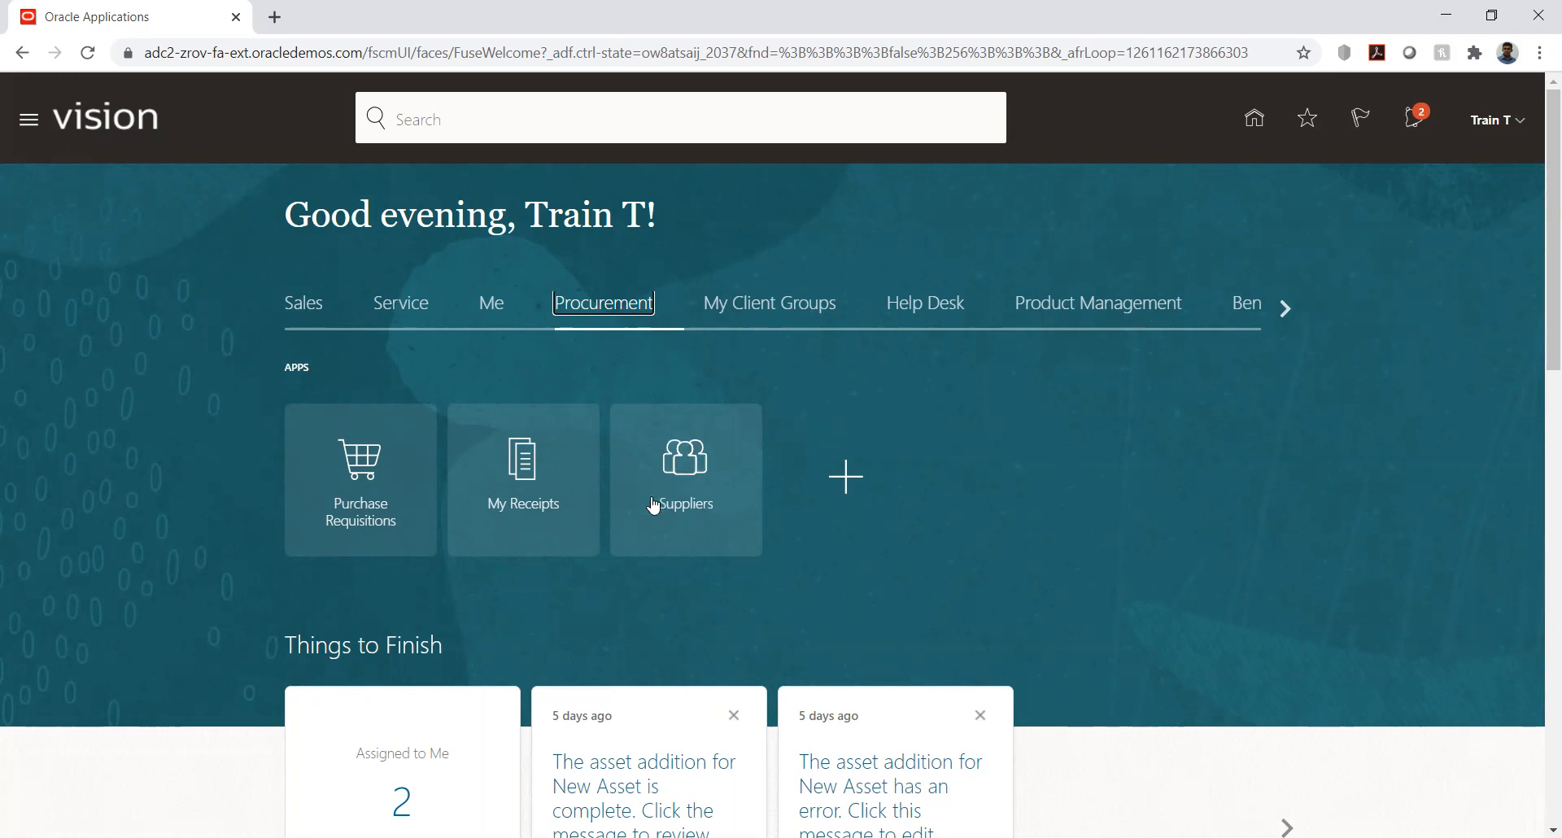
pyautogui.click(679, 470)
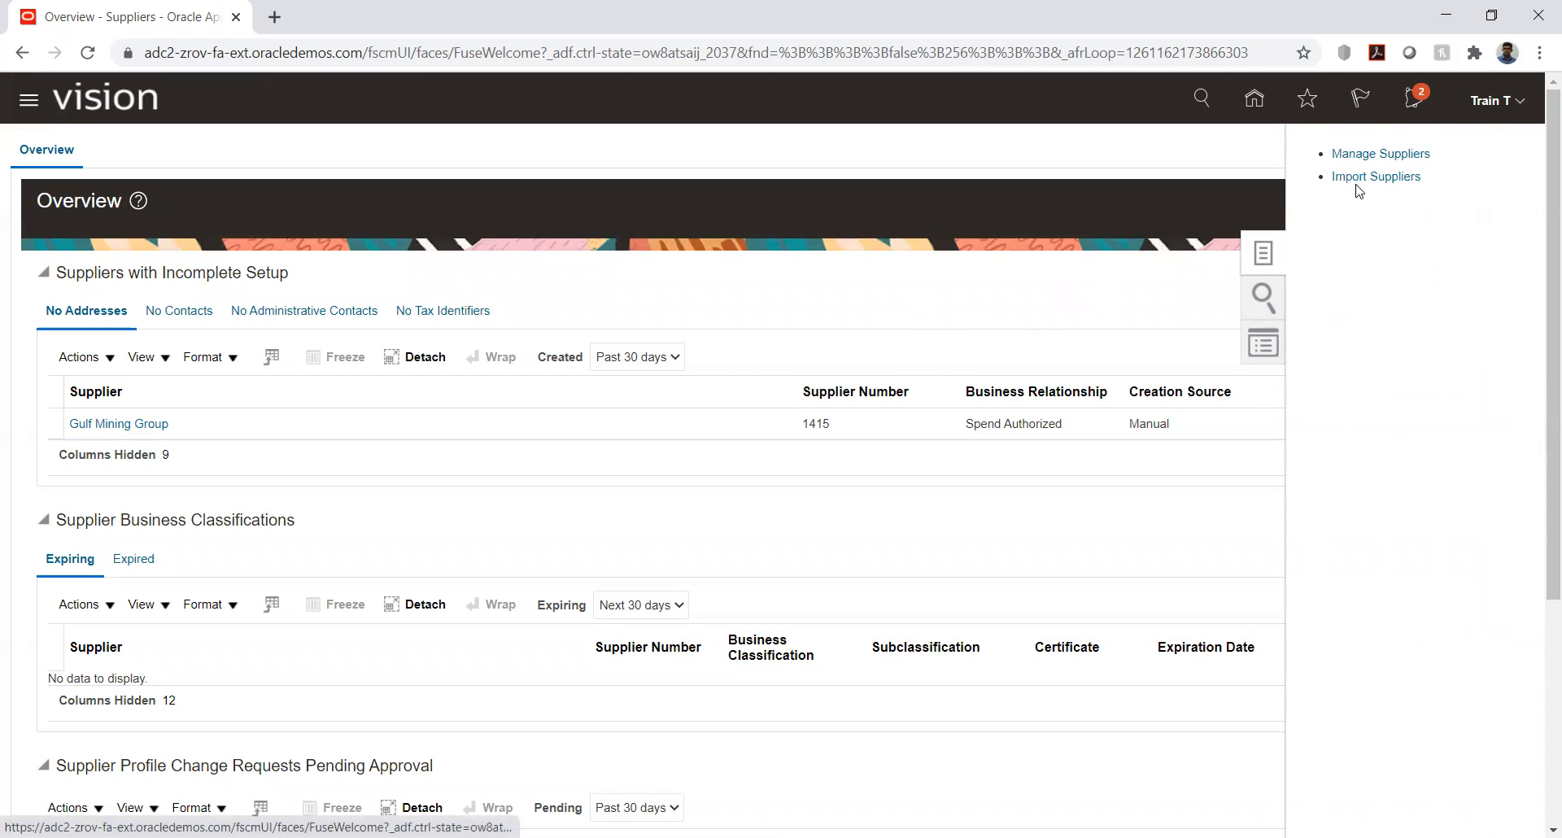
pyautogui.click(1338, 156)
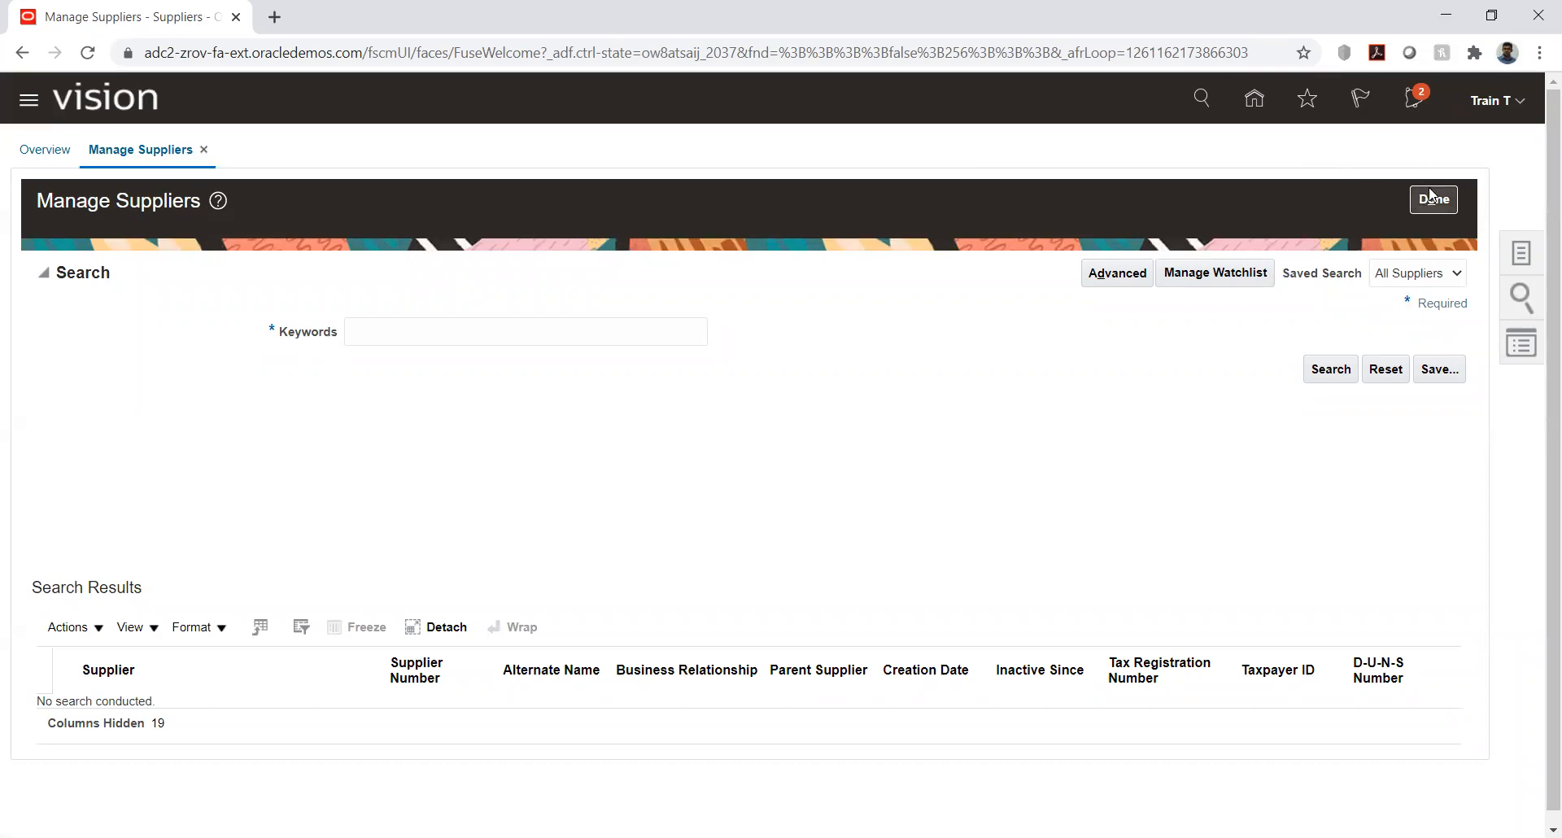
# - Return to Setup and Maintenance and open the HW Implementation project from the implementation projects
pyautogui.click(1521, 98)
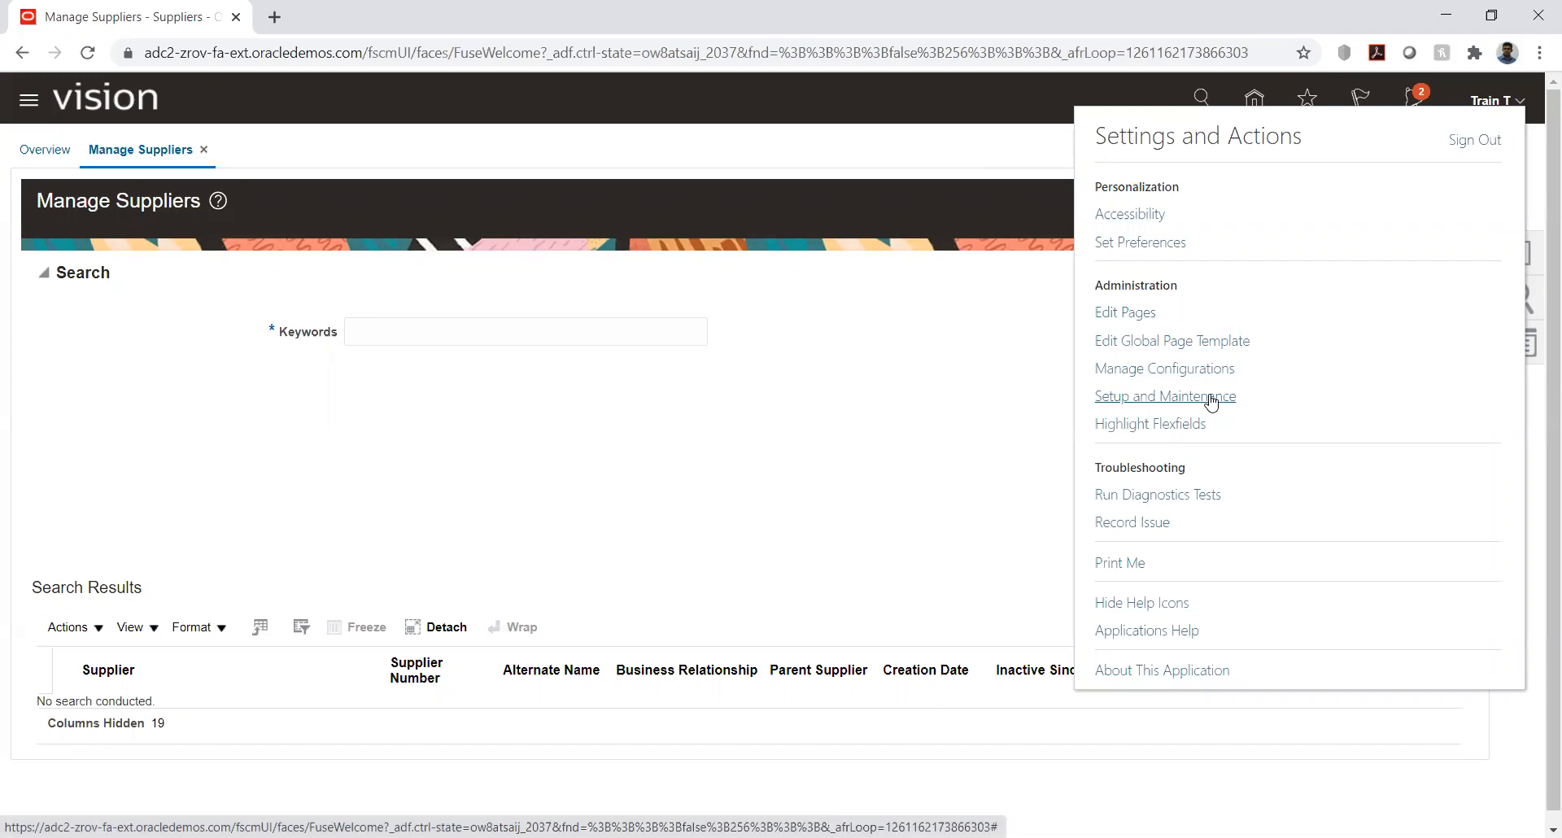
pyautogui.click(1210, 400)
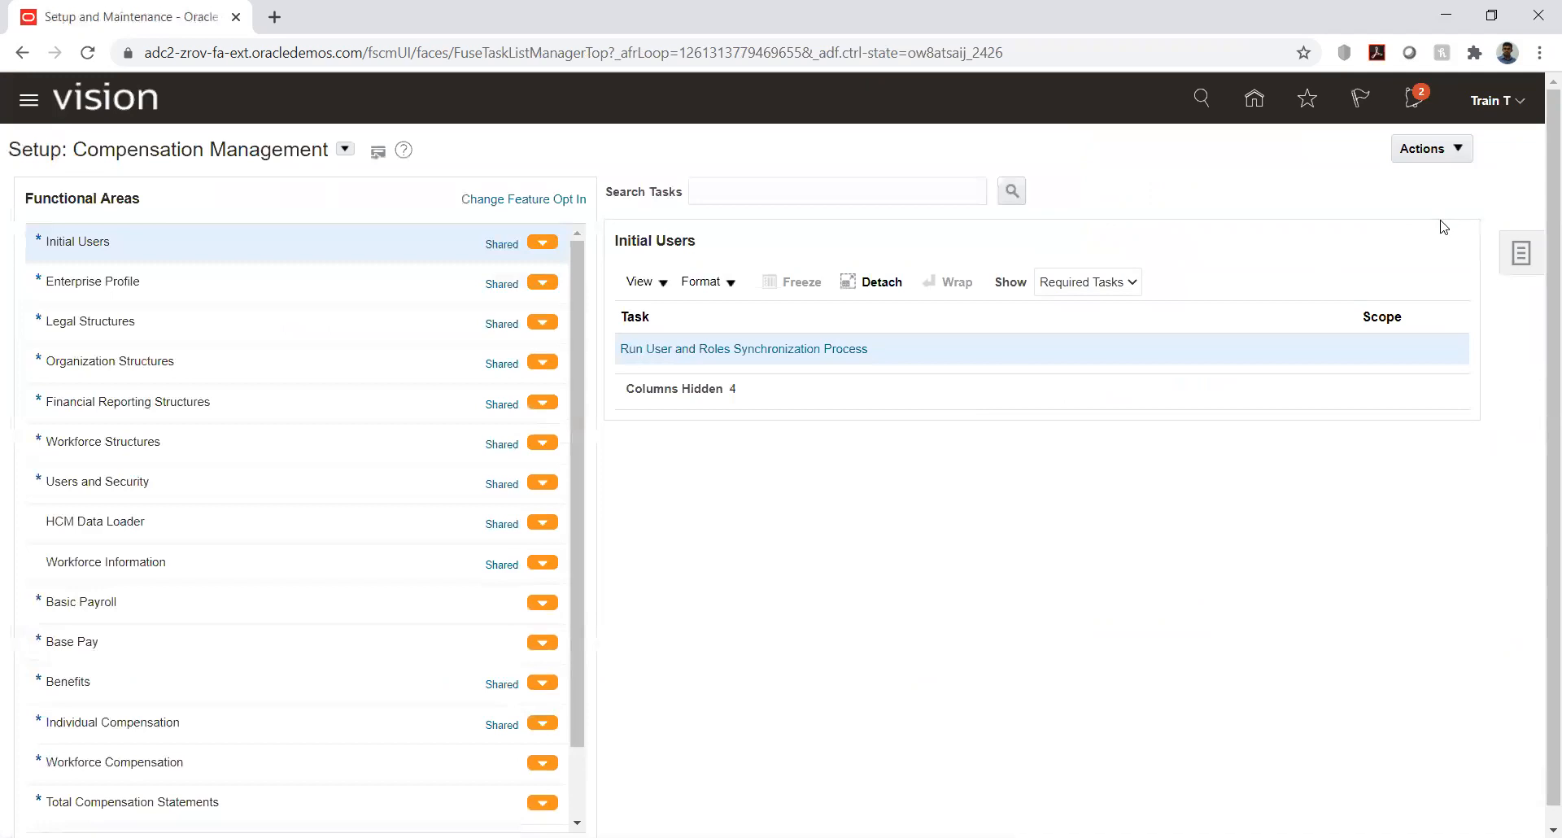
pyautogui.click(1524, 257)
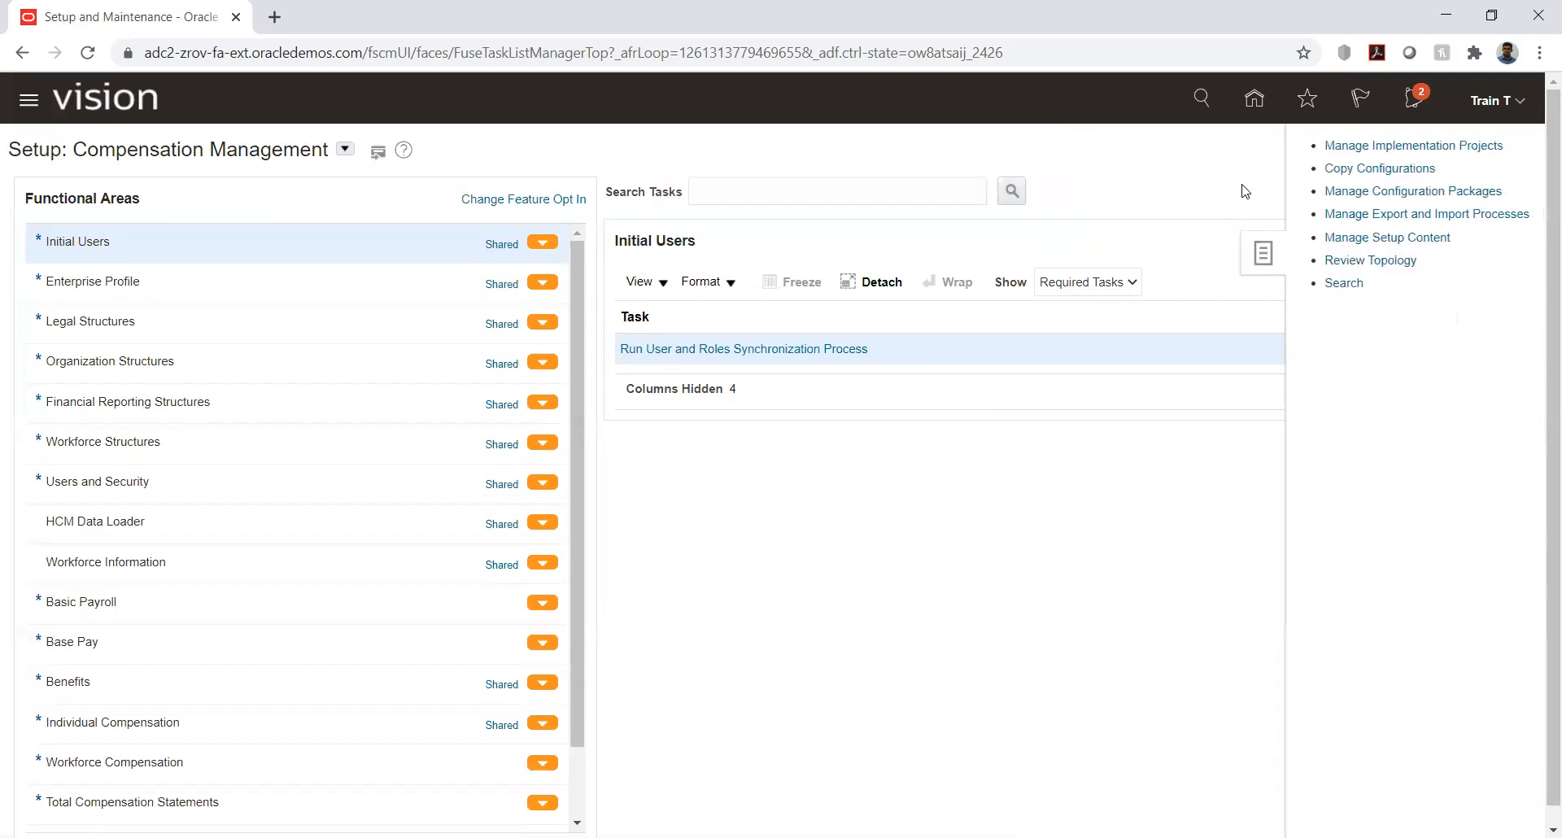
pyautogui.click(1333, 146)
pyautogui.click(82, 700)
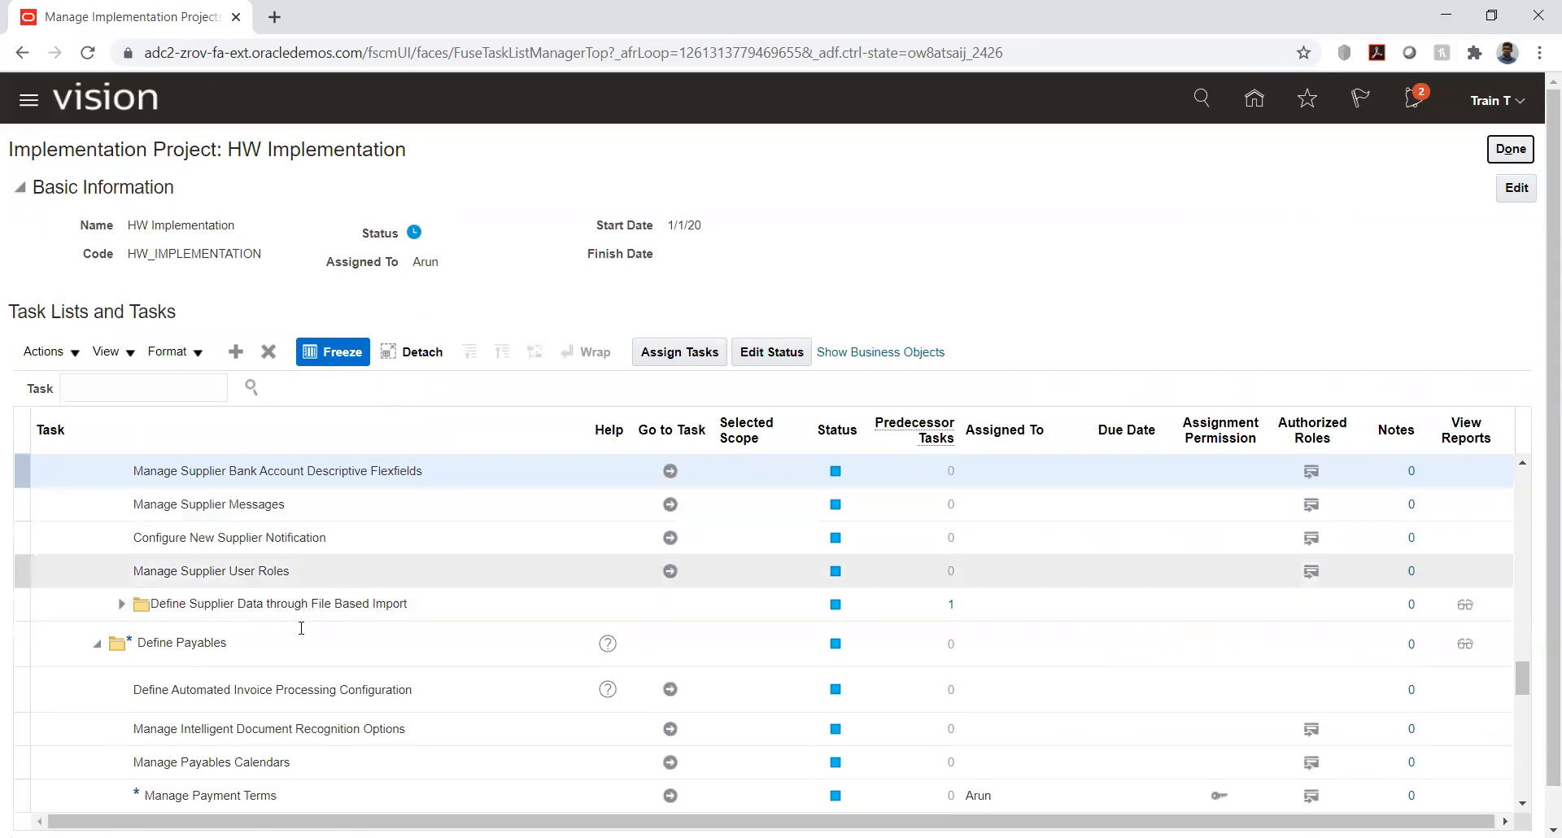
# - Review the tasks under Define Payables, highlighting Manage Payment Terms and Define Automated Invoice Processing Configuration
pyautogui.scroll(-3, 286, 642)
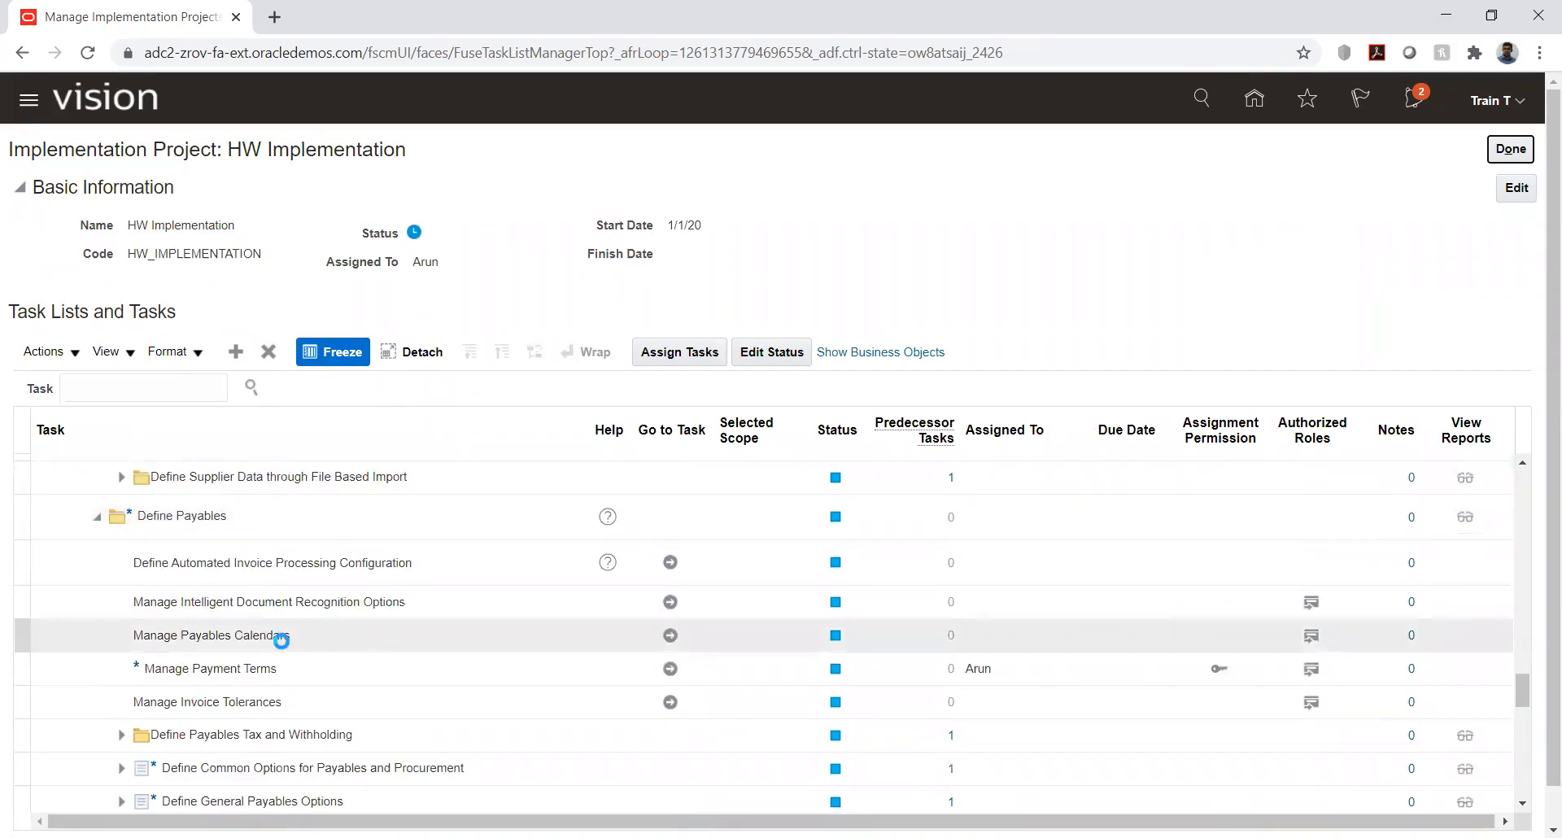
pyautogui.click(269, 677)
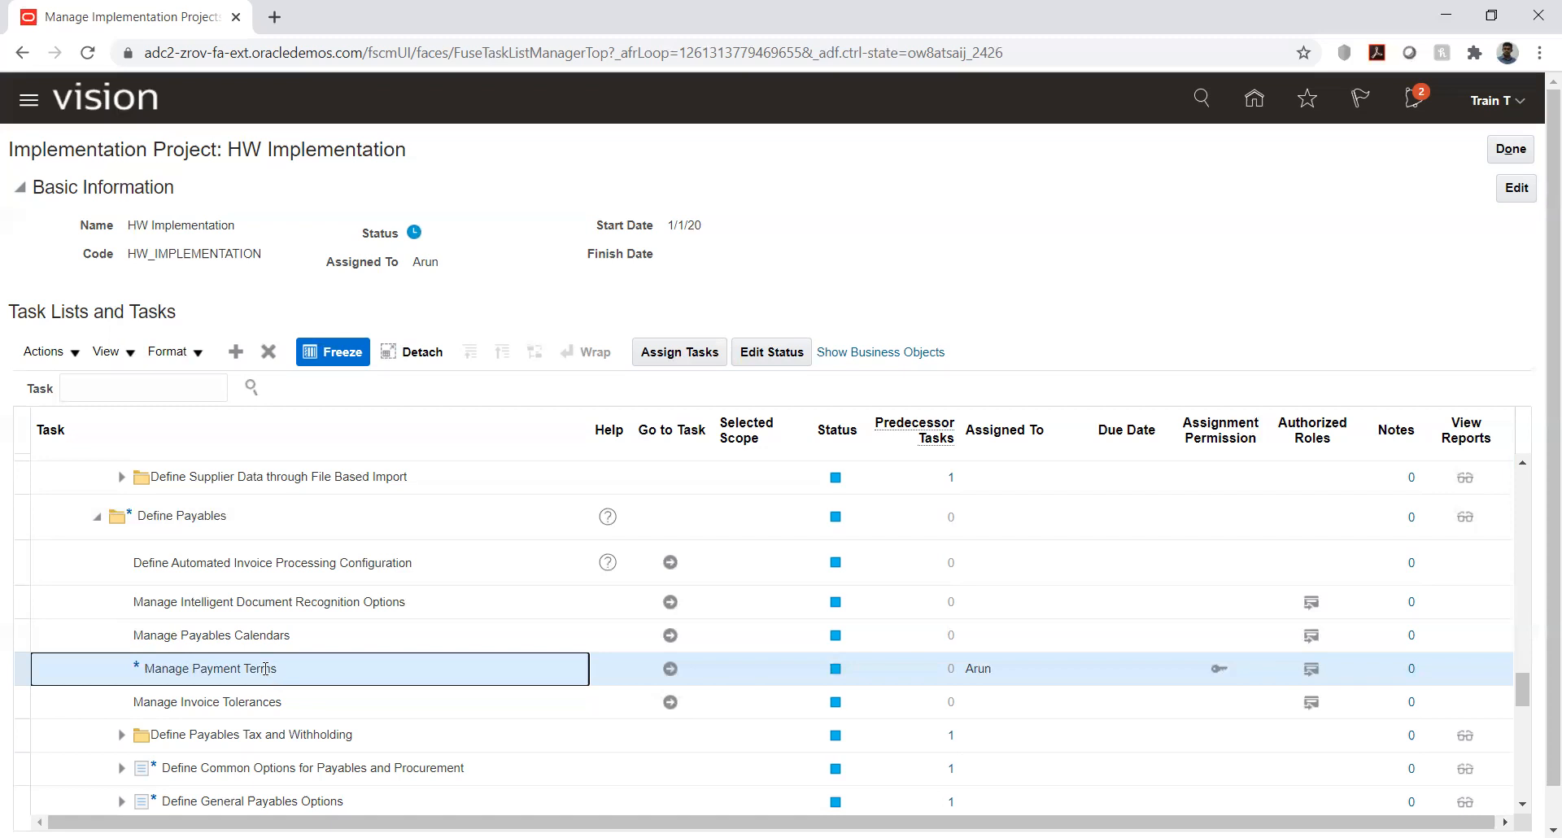
pyautogui.click(266, 565)
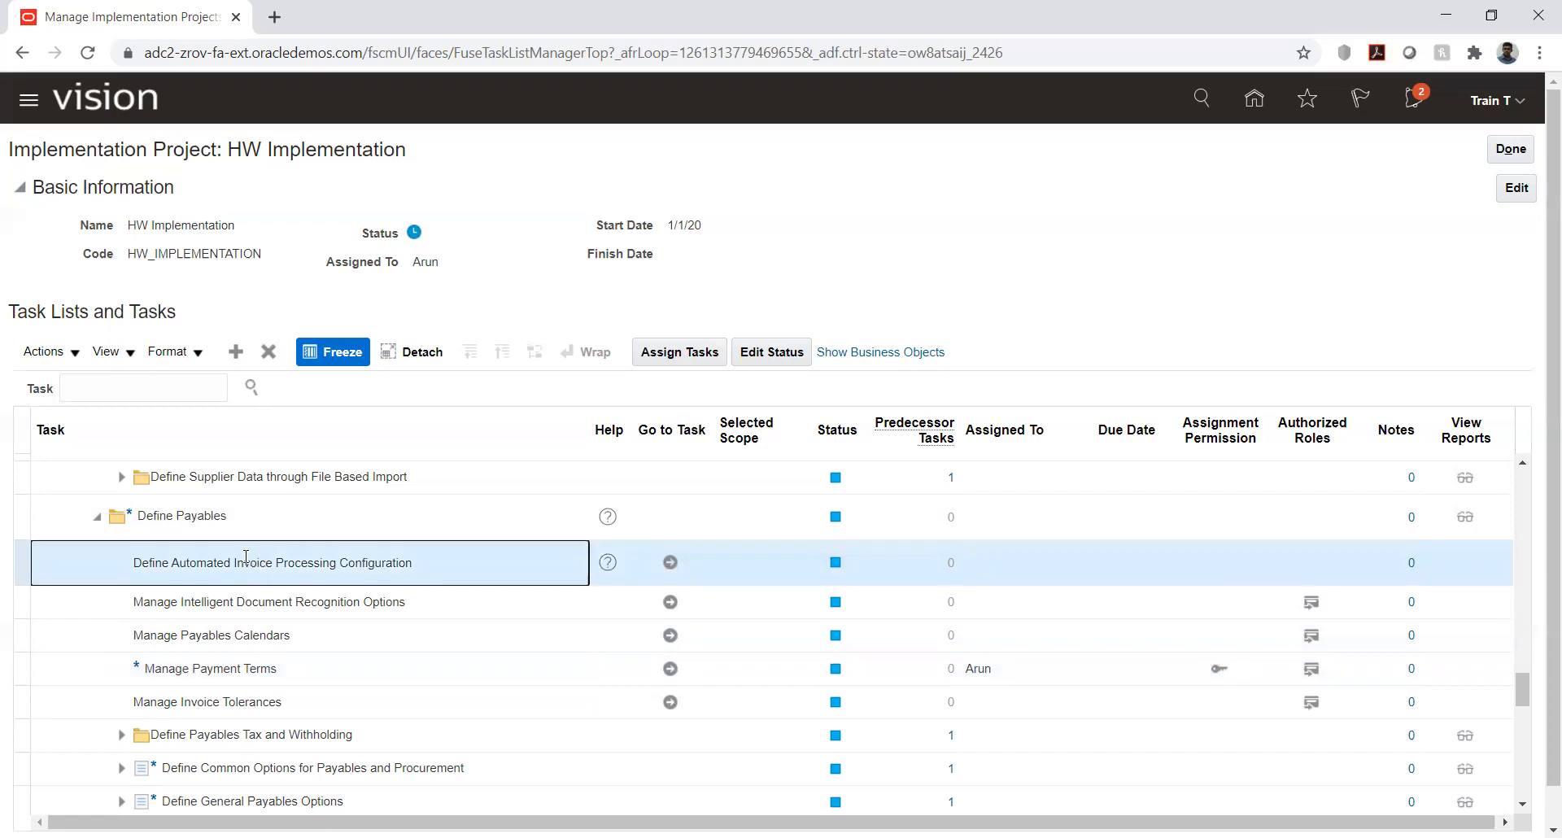
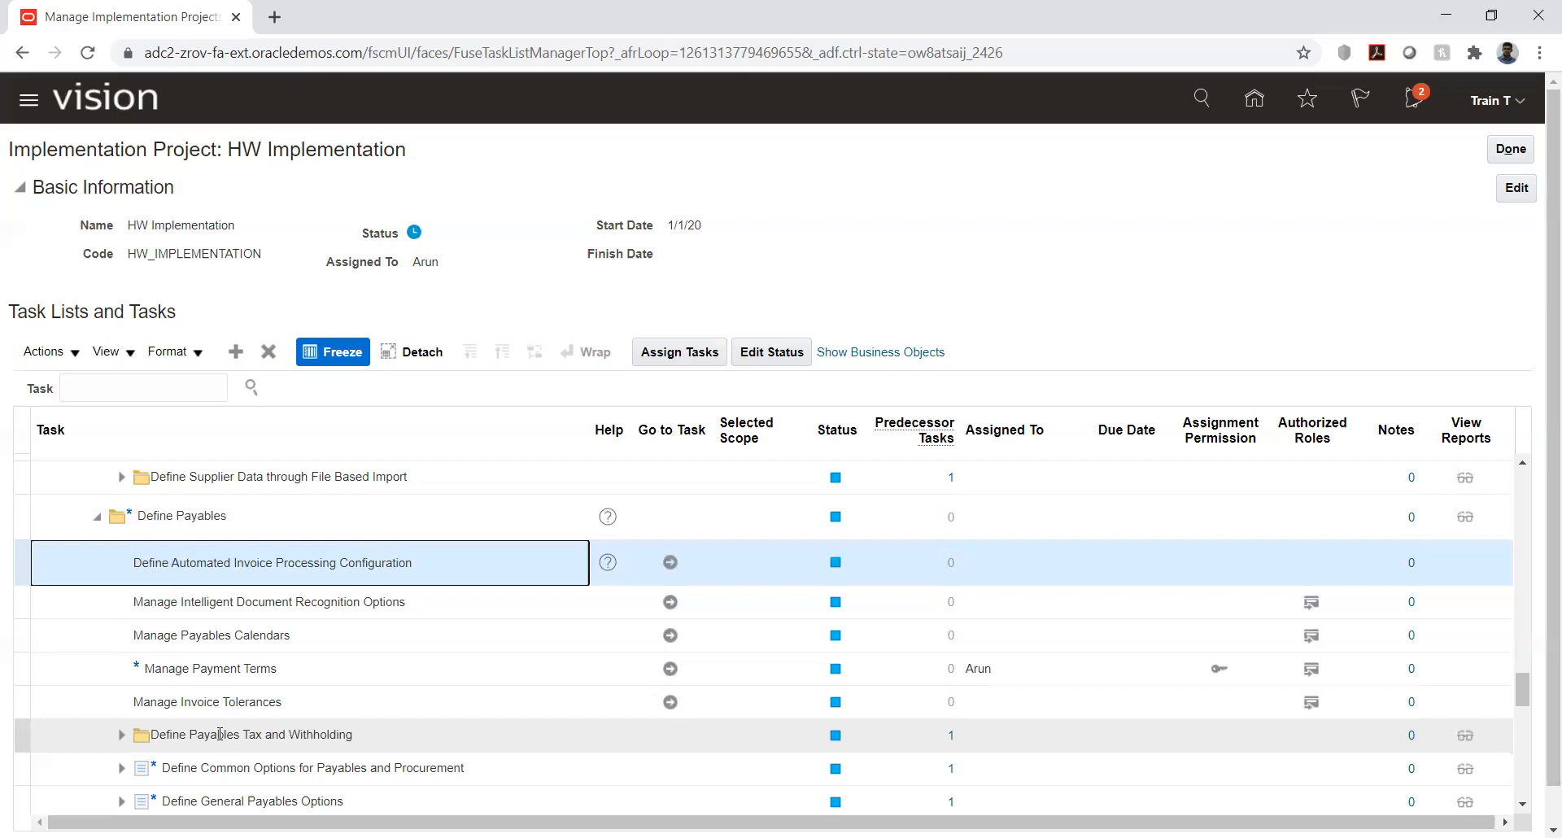
# - Go to the Manage Payment Terms task under Define Payables and open the Immediate payment term for editing
pyautogui.click(80, 666)
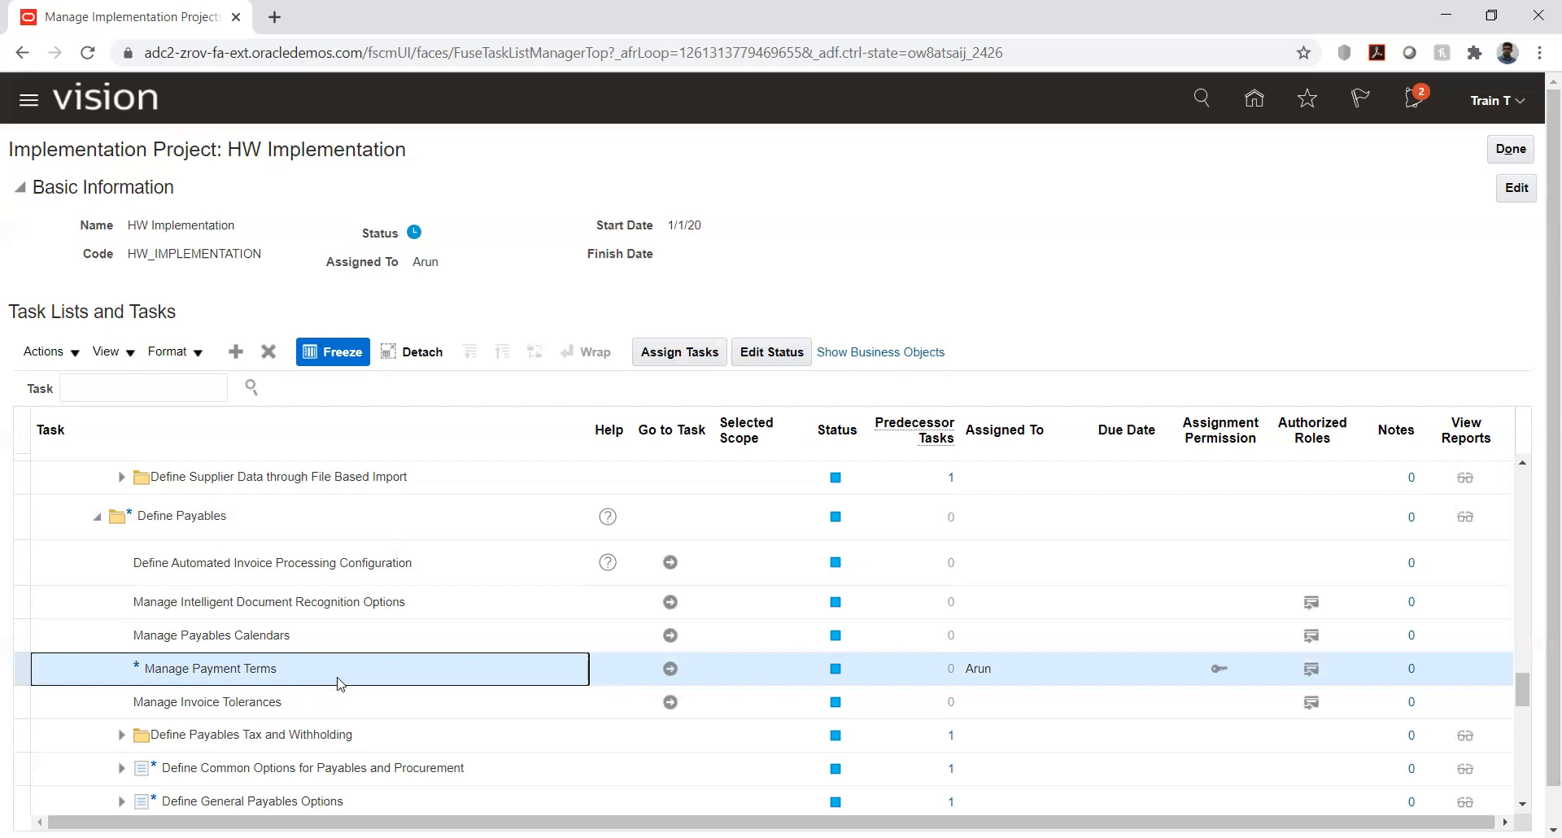
pyautogui.click(671, 667)
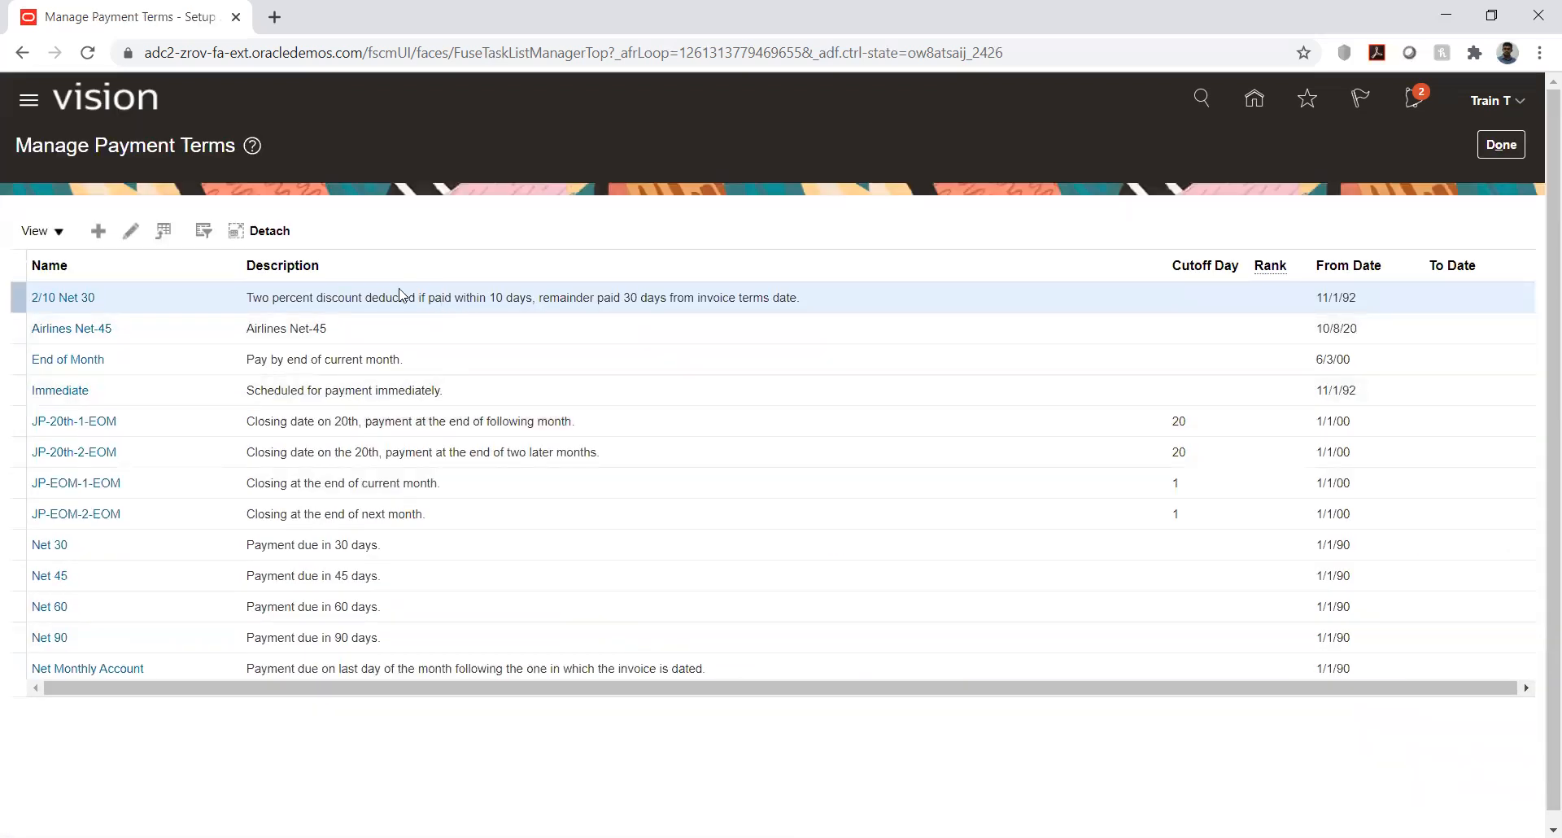
pyautogui.click(79, 394)
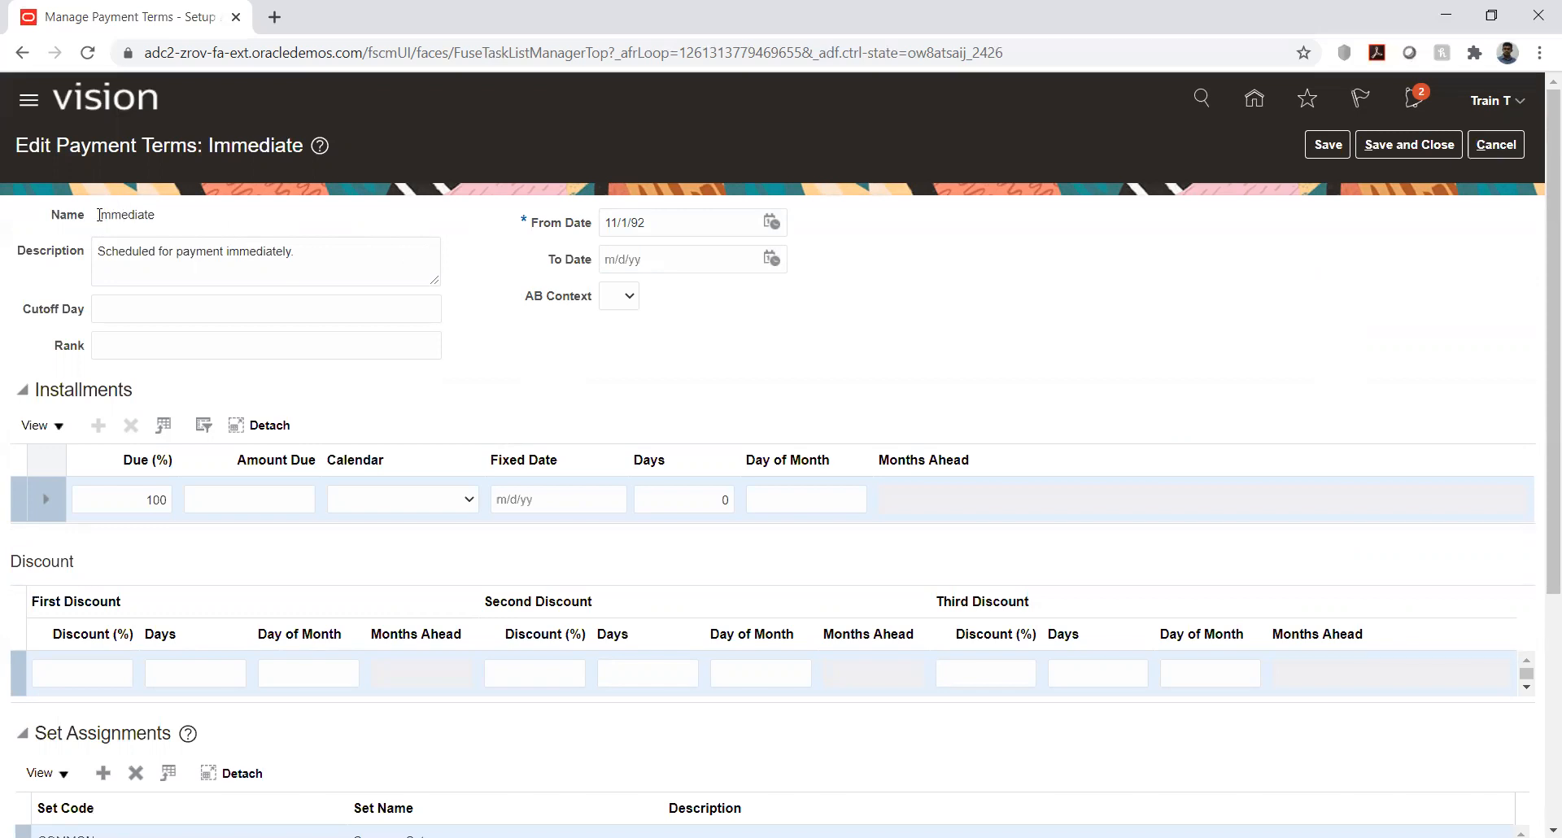
# - Examine the name, description and installment details of the Immediate payment term
pyautogui.moveTo(99, 215); pyautogui.dragTo(137, 234)
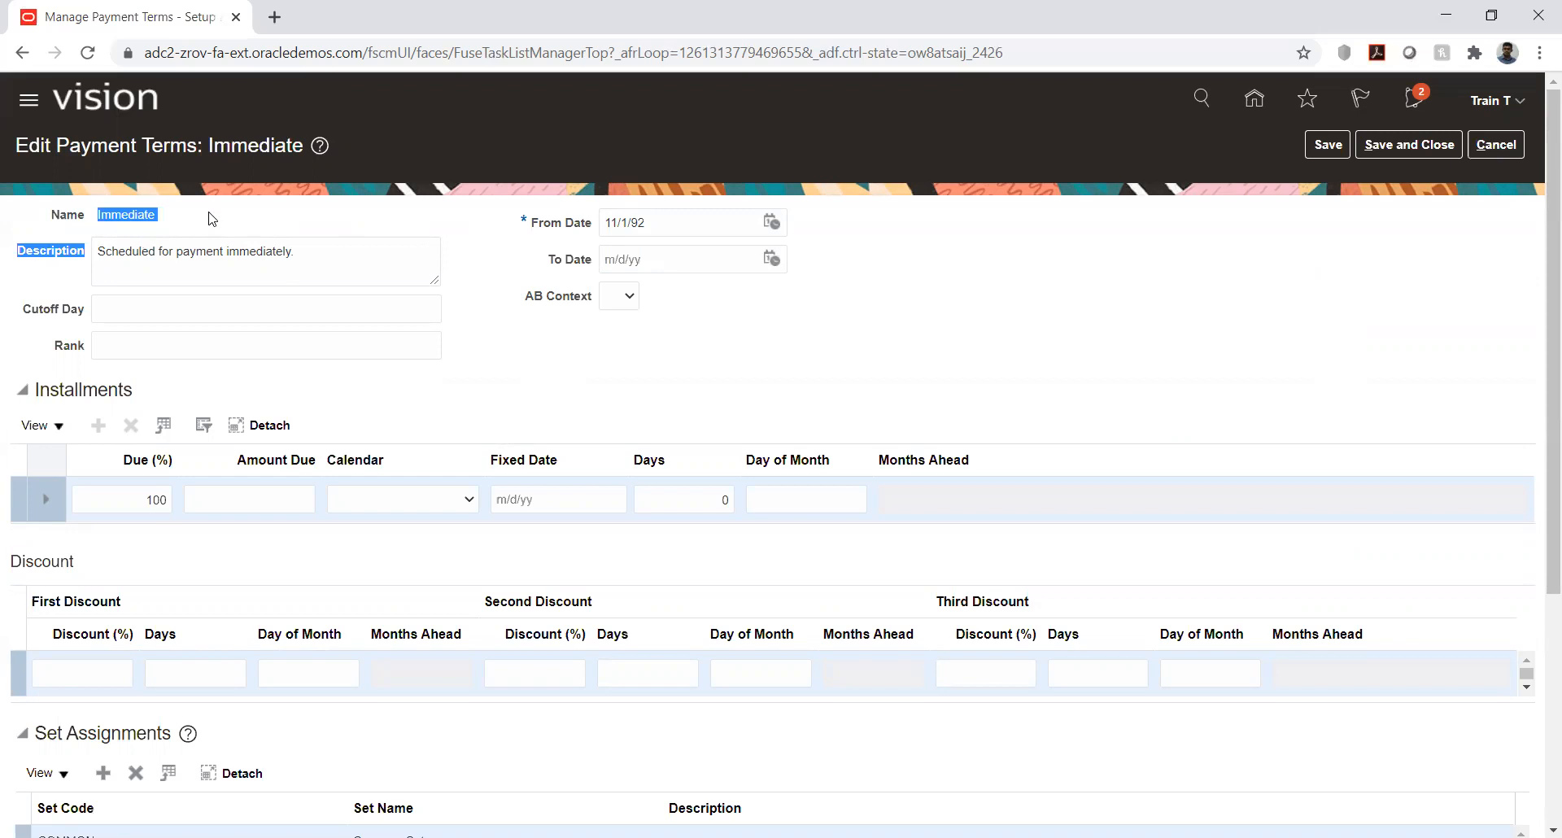
pyautogui.click(270, 227)
pyautogui.scroll(-1, 249, 309)
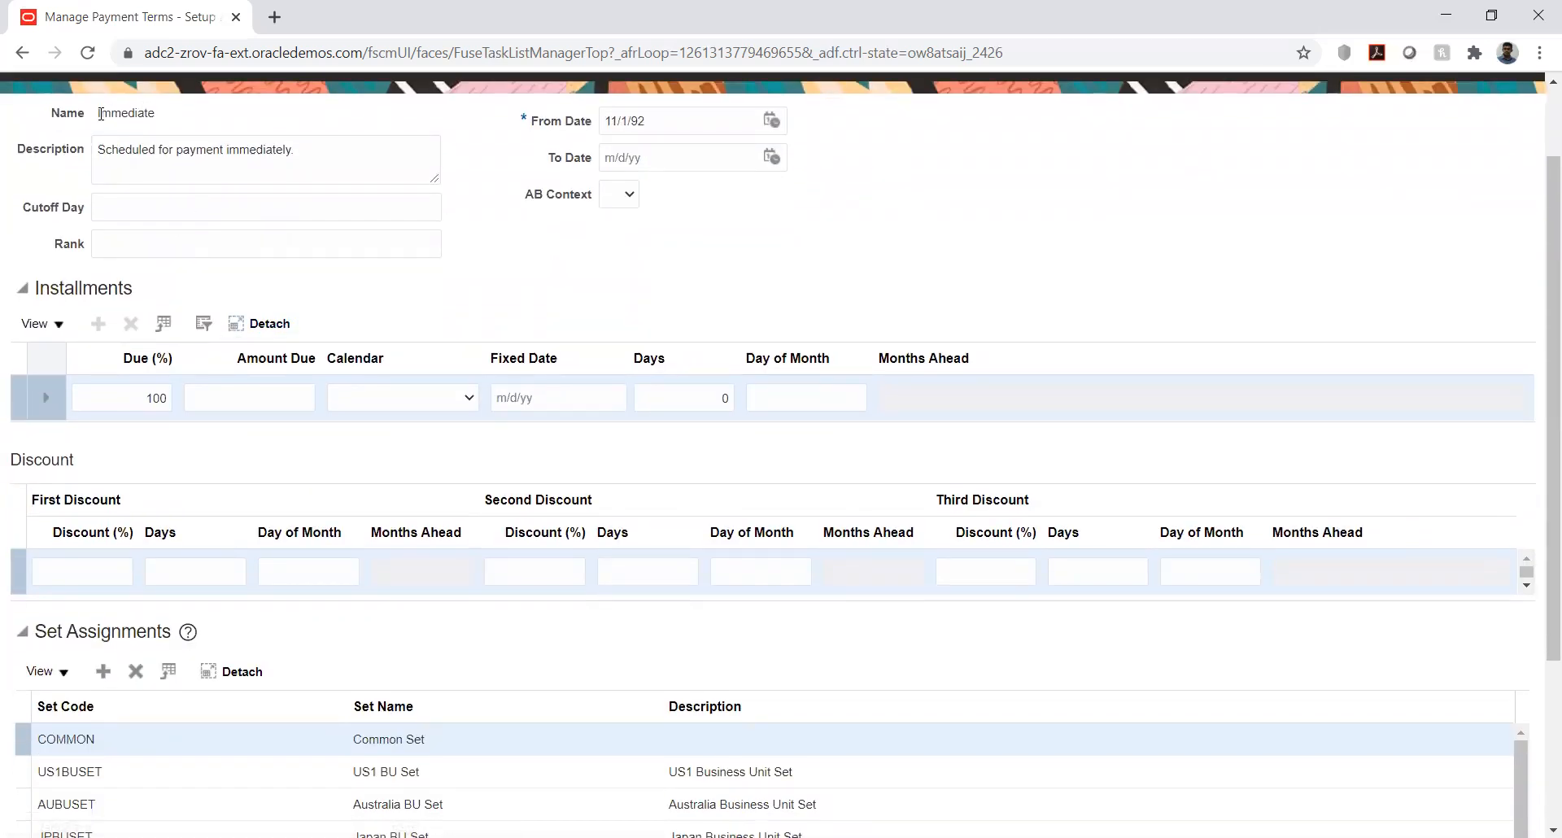
pyautogui.moveTo(100, 112); pyautogui.dragTo(163, 116)
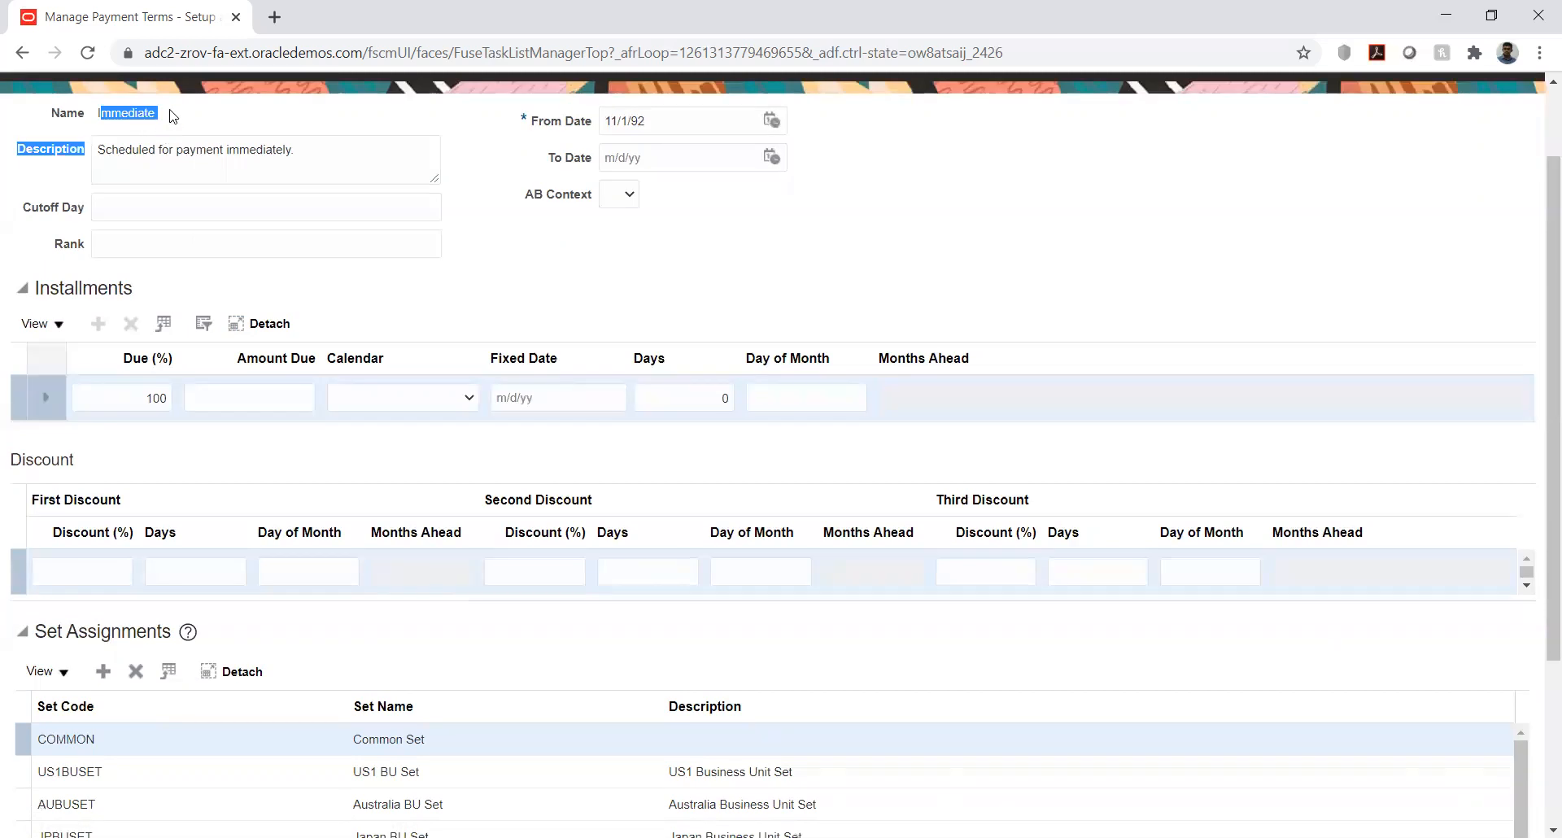
pyautogui.click(177, 109)
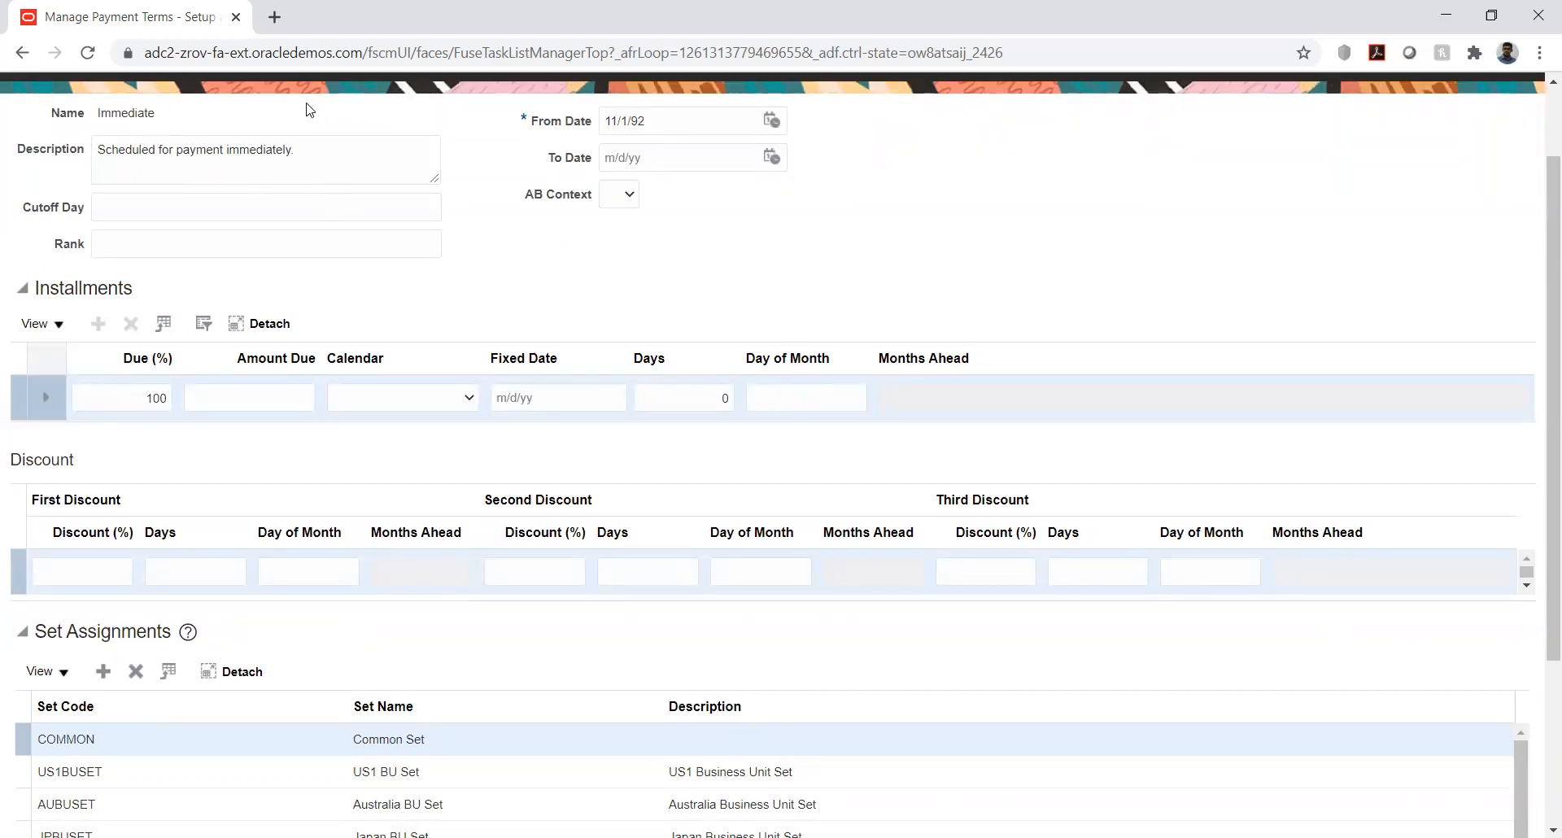
pyautogui.moveTo(111, 113); pyautogui.dragTo(158, 126)
pyautogui.scroll(2, 176, 326)
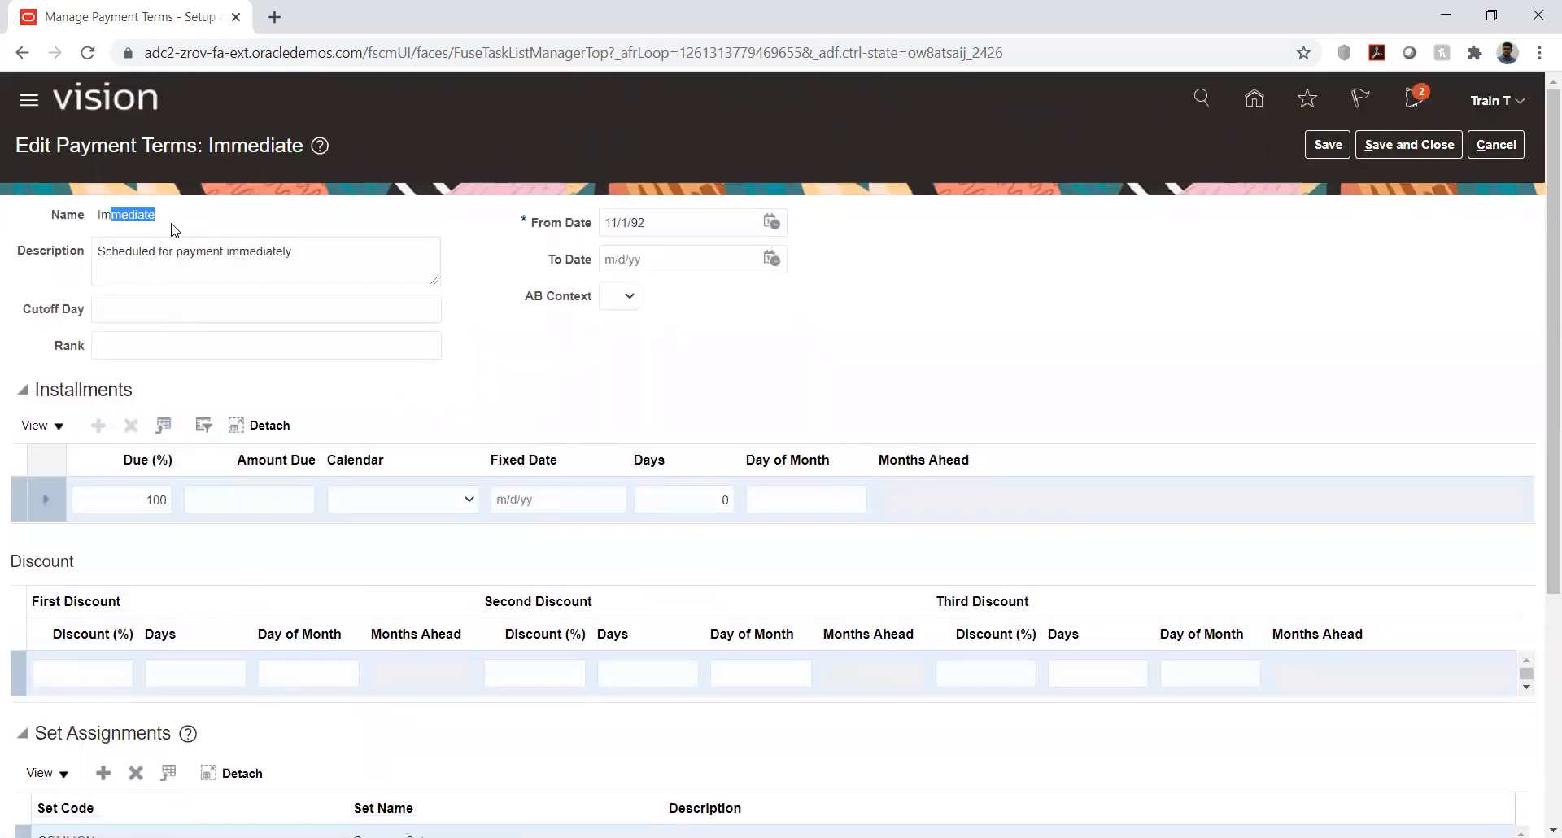
pyautogui.click(151, 214)
# - Add a set assignment with set code HW RDS to the Immediate payment term
pyautogui.scroll(-4, 233, 429)
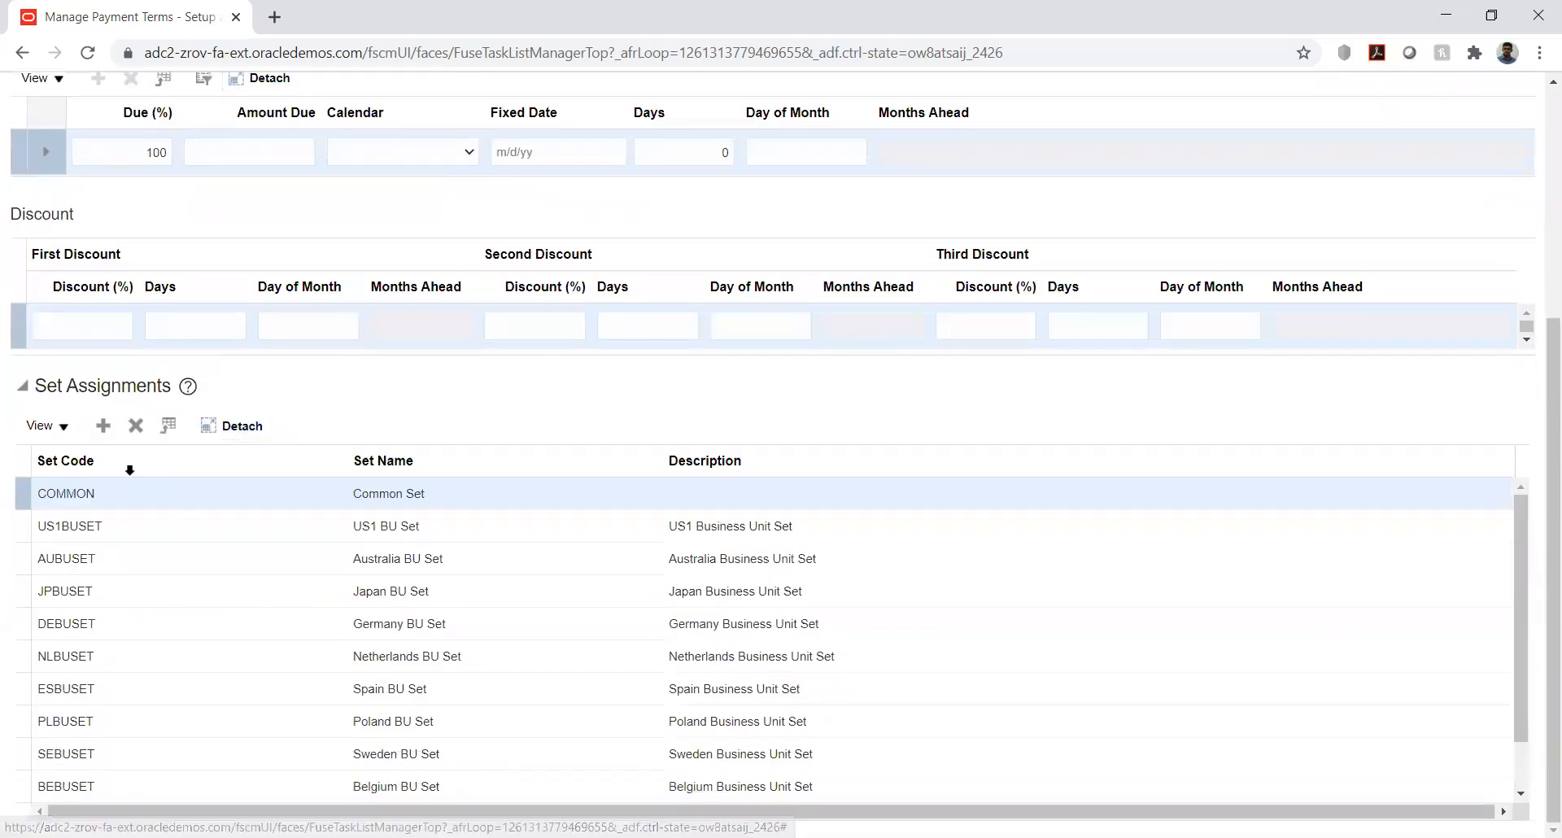
pyautogui.click(105, 429)
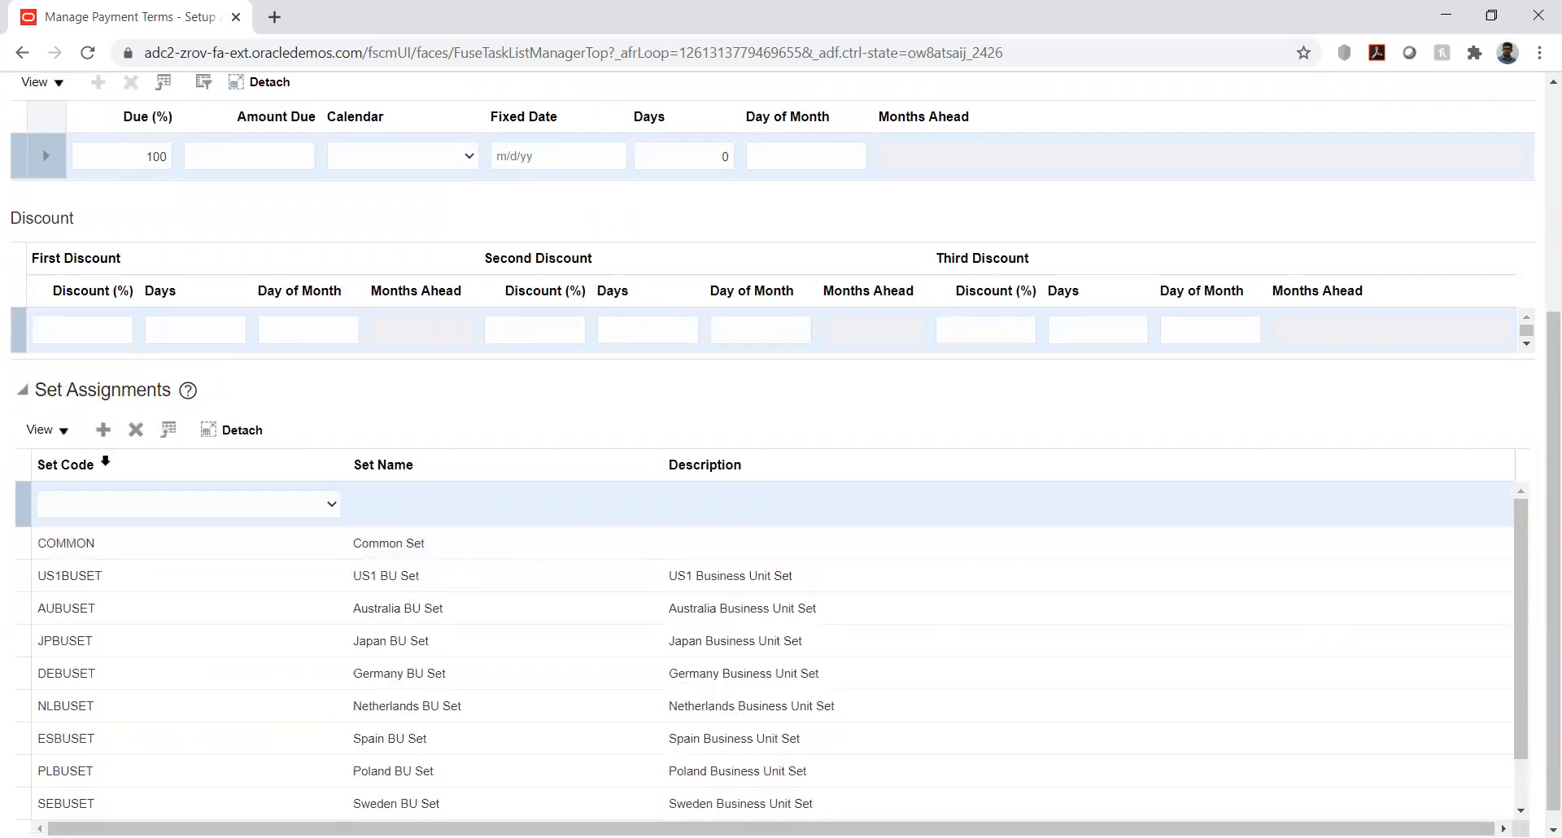
pyautogui.click(163, 506)
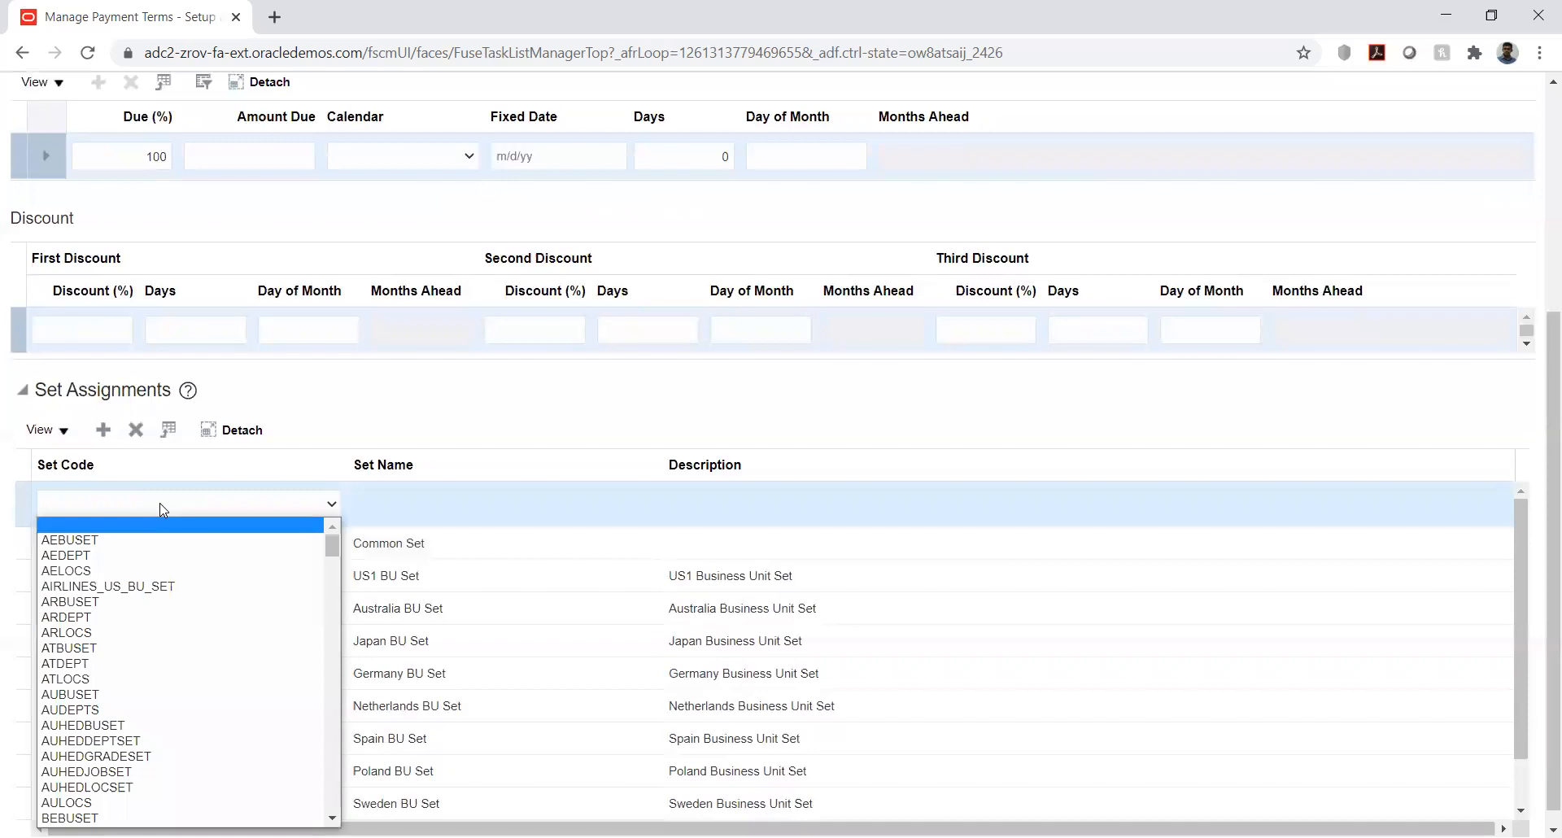
pyautogui.press('h')
pyautogui.press('Down')
pyautogui.press('Down')
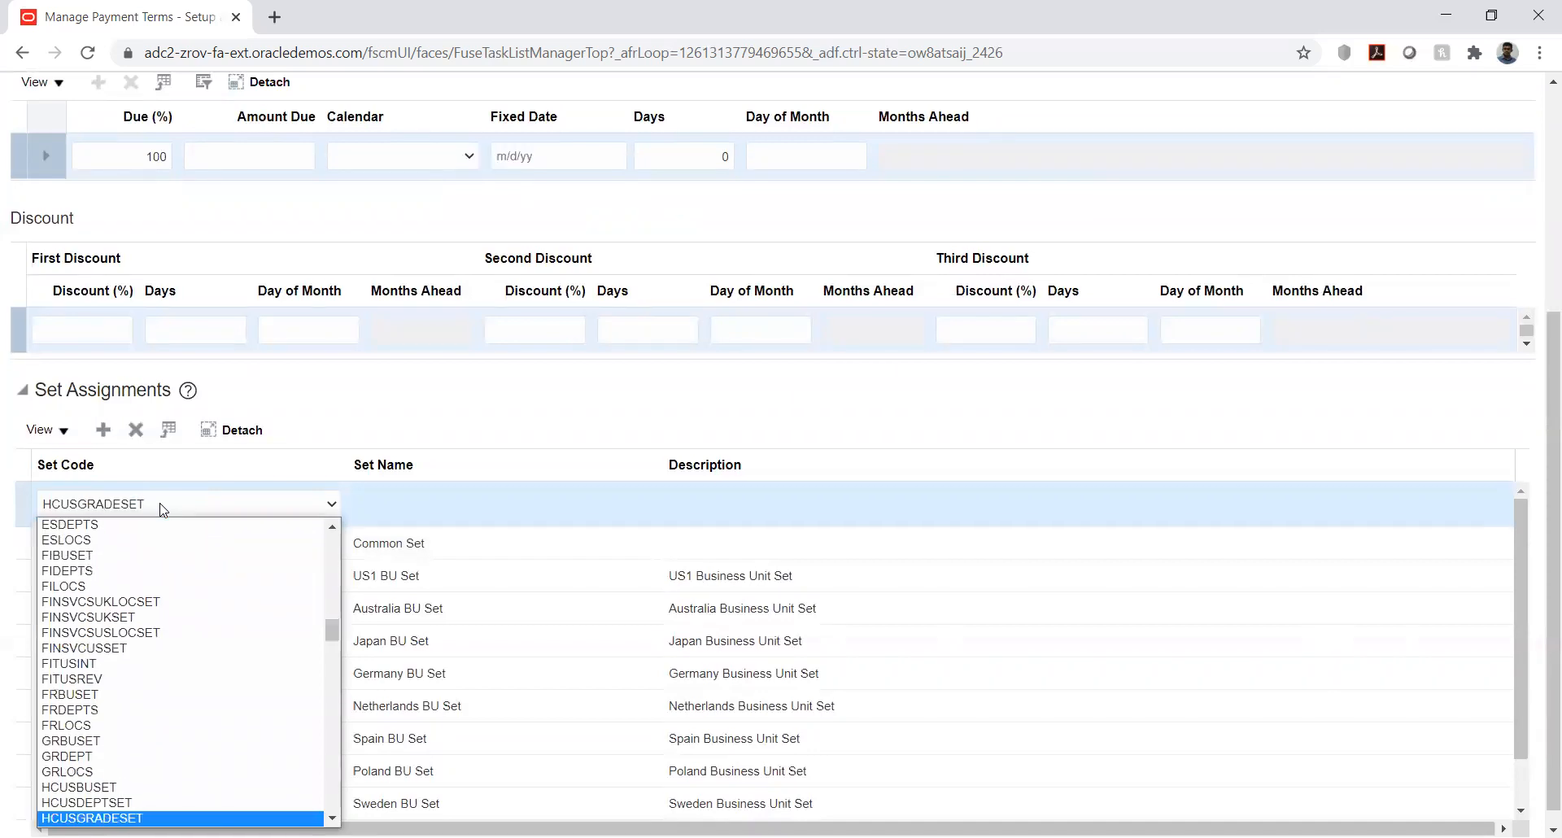
pyautogui.press('Down')
pyautogui.press('Down')
pyautogui.press('Down')
pyautogui.press('Down')
pyautogui.press('Down')
pyautogui.press('Down')
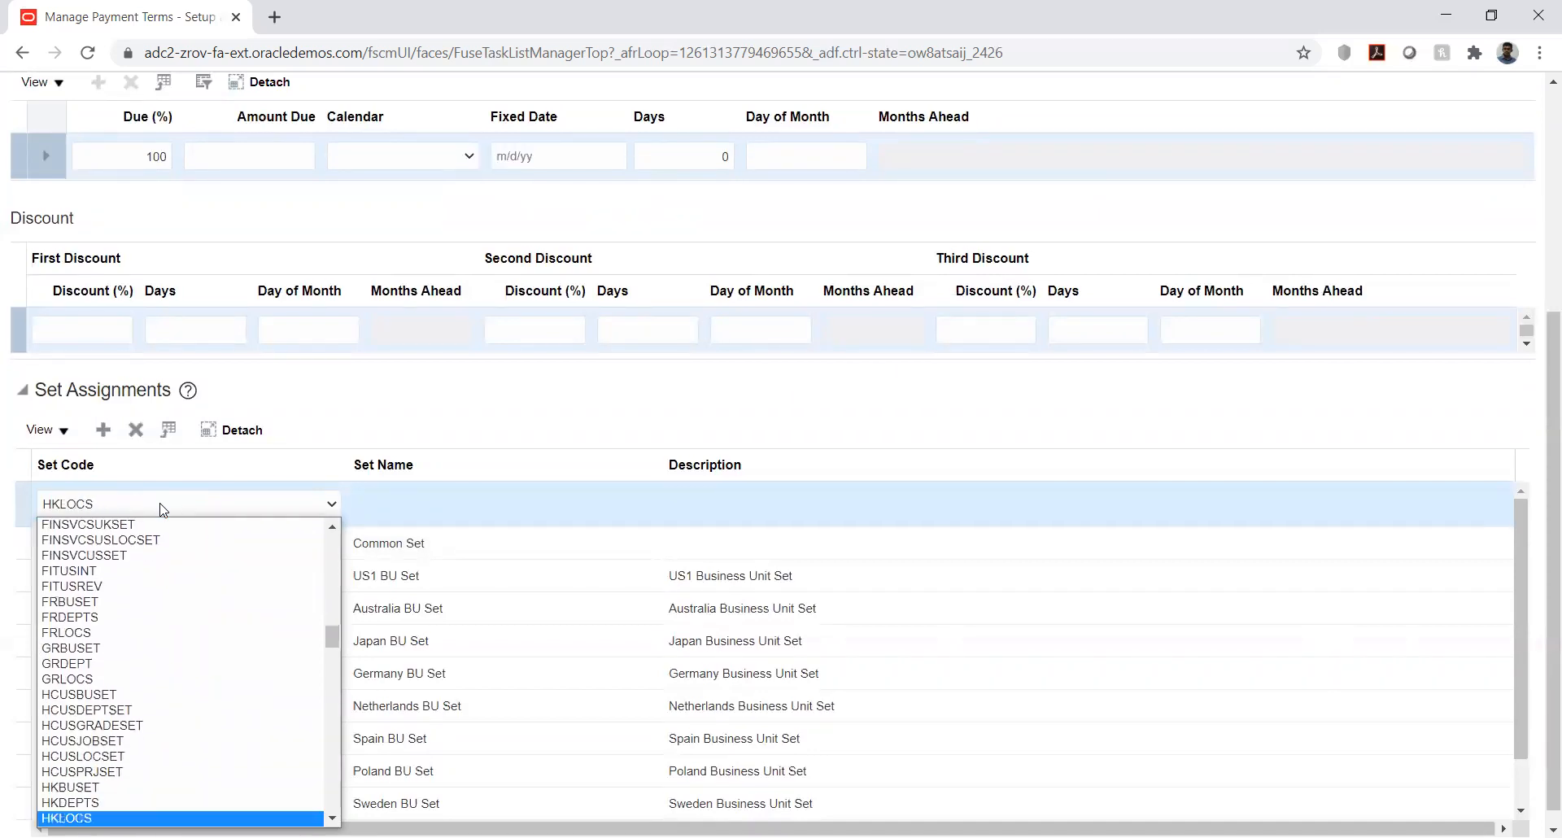
pyautogui.scroll(-3, 169, 640)
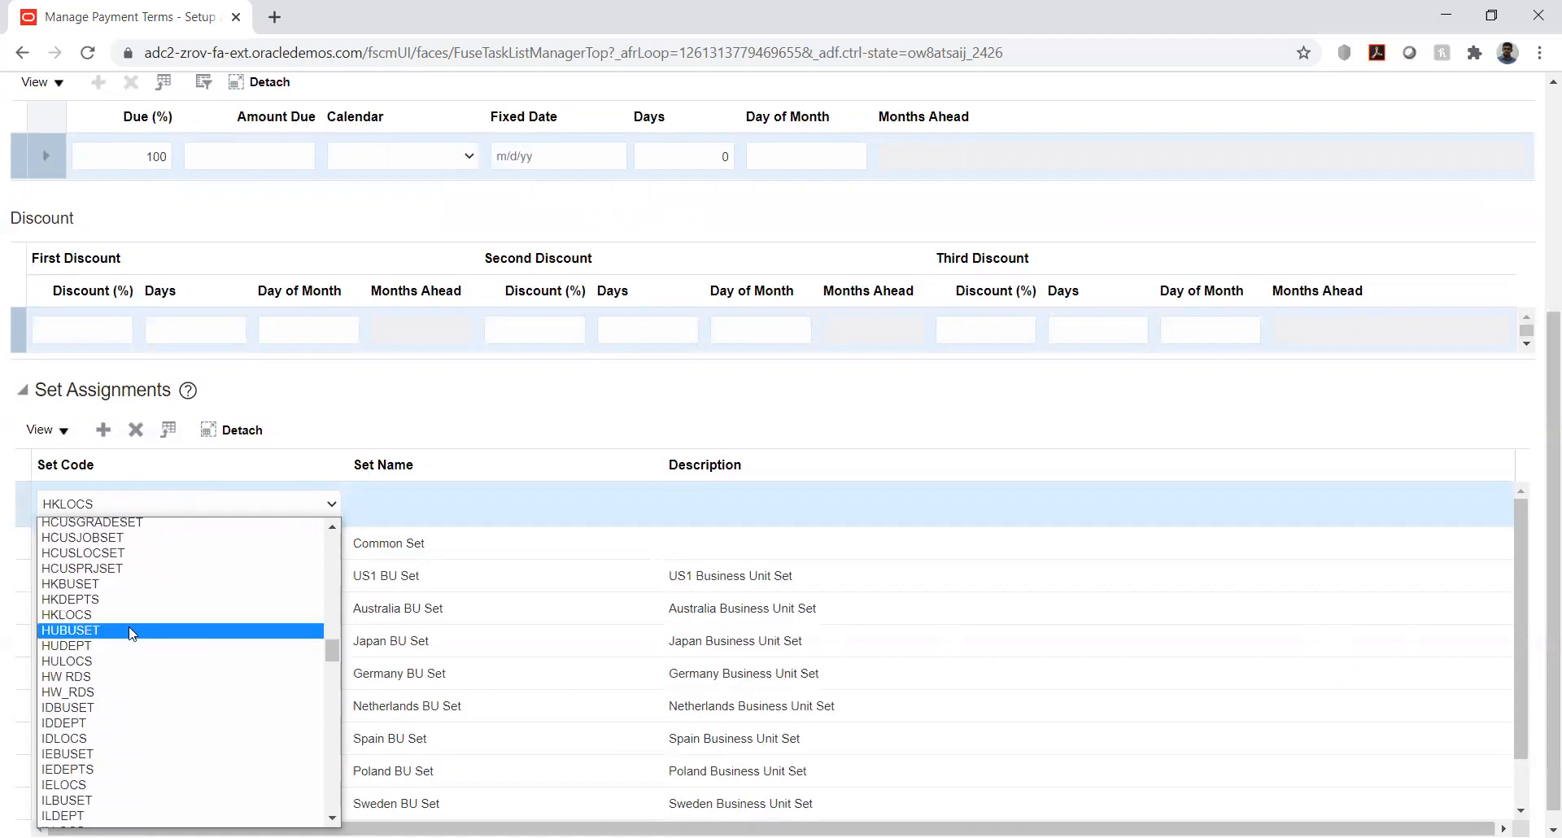
pyautogui.click(99, 678)
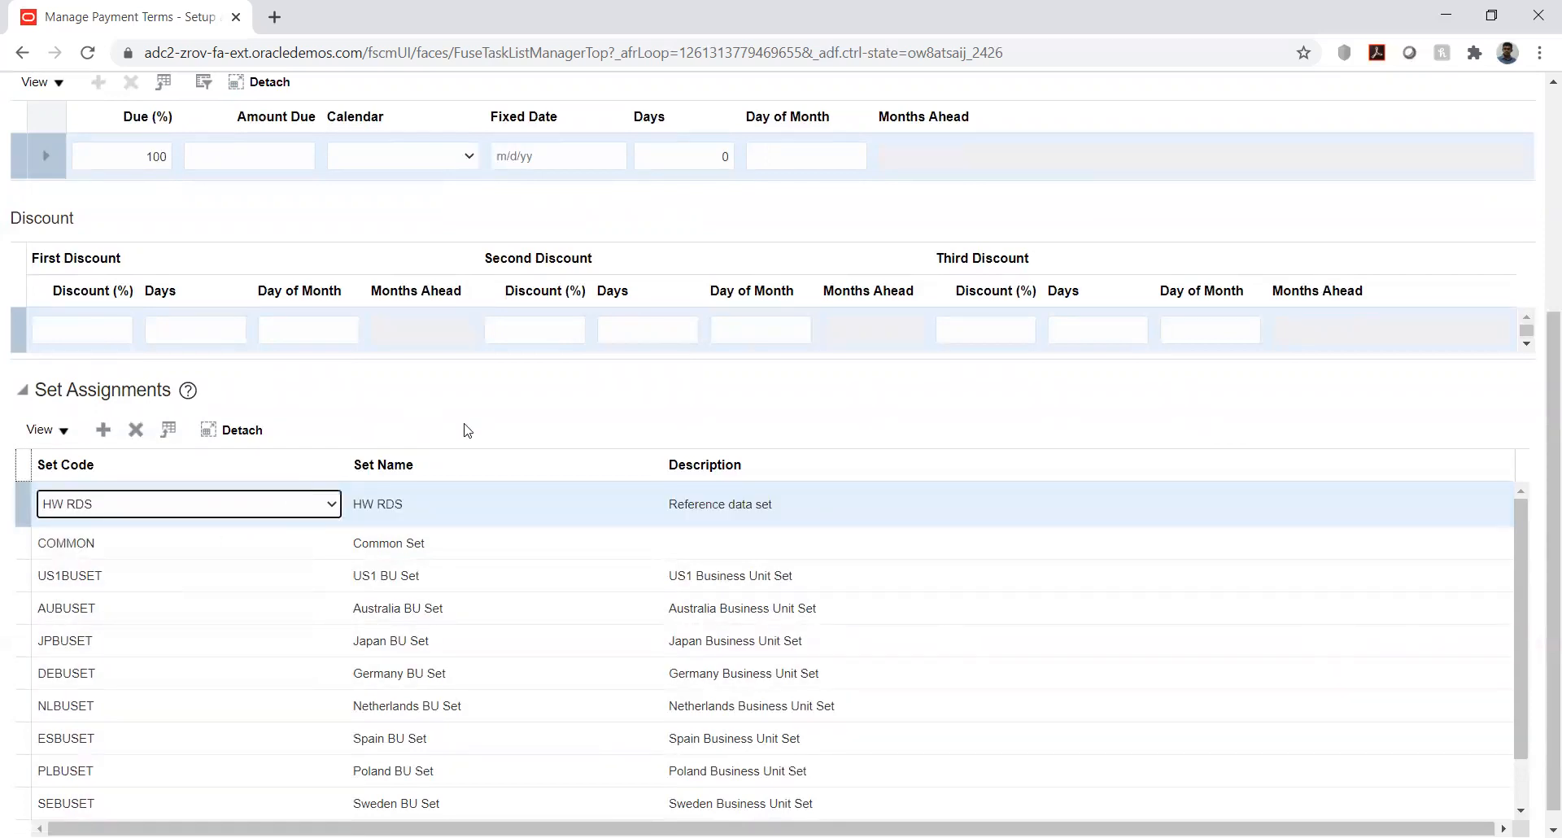
pyautogui.click(864, 401)
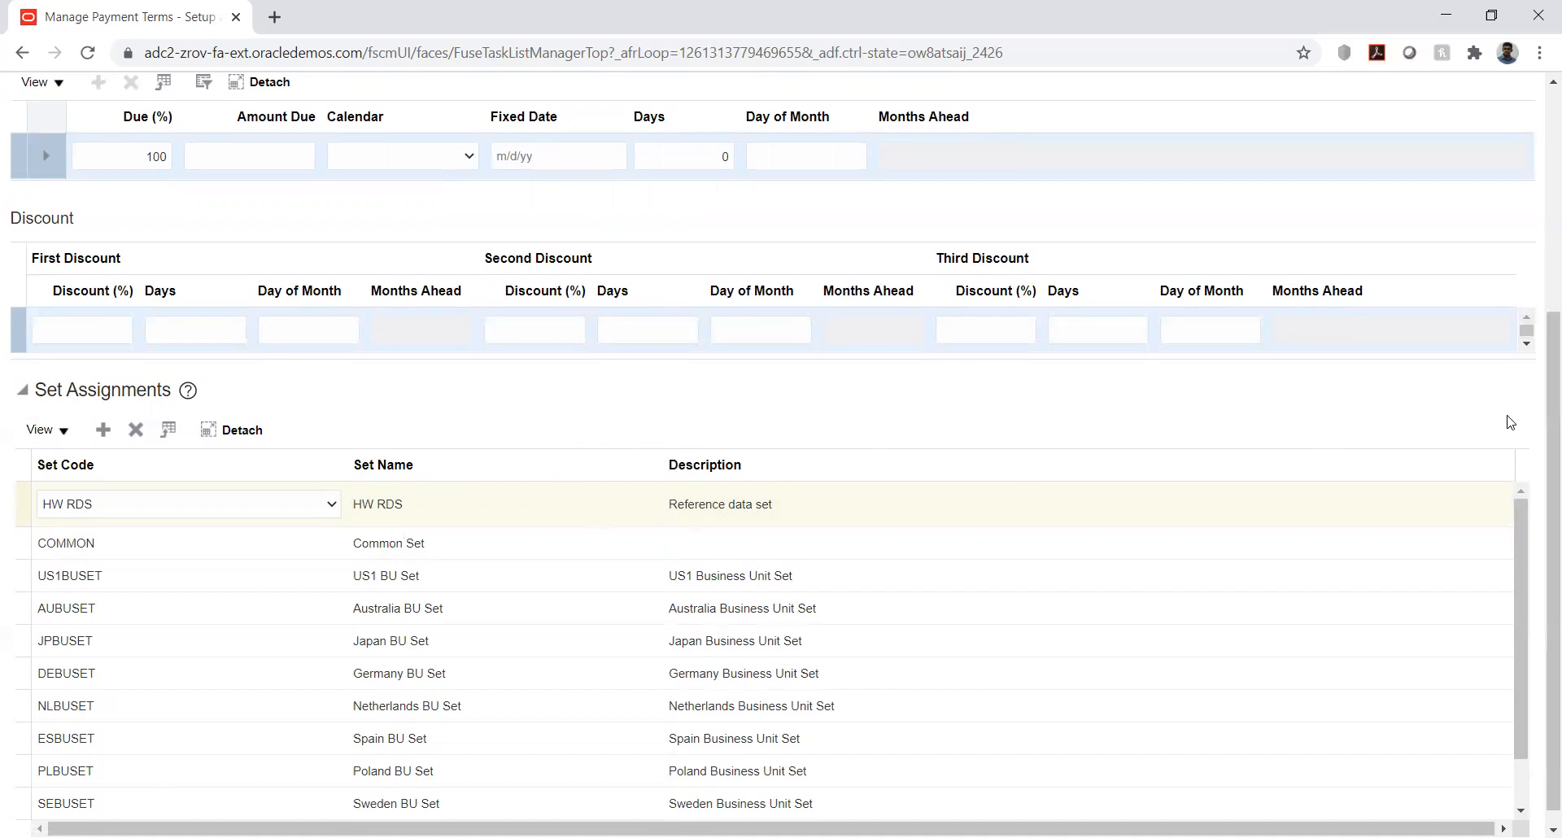
# - Save and close the Immediate payment term, and finish Manage Payment Terms to return to the implementation project
pyautogui.scroll(5, 1510, 422)
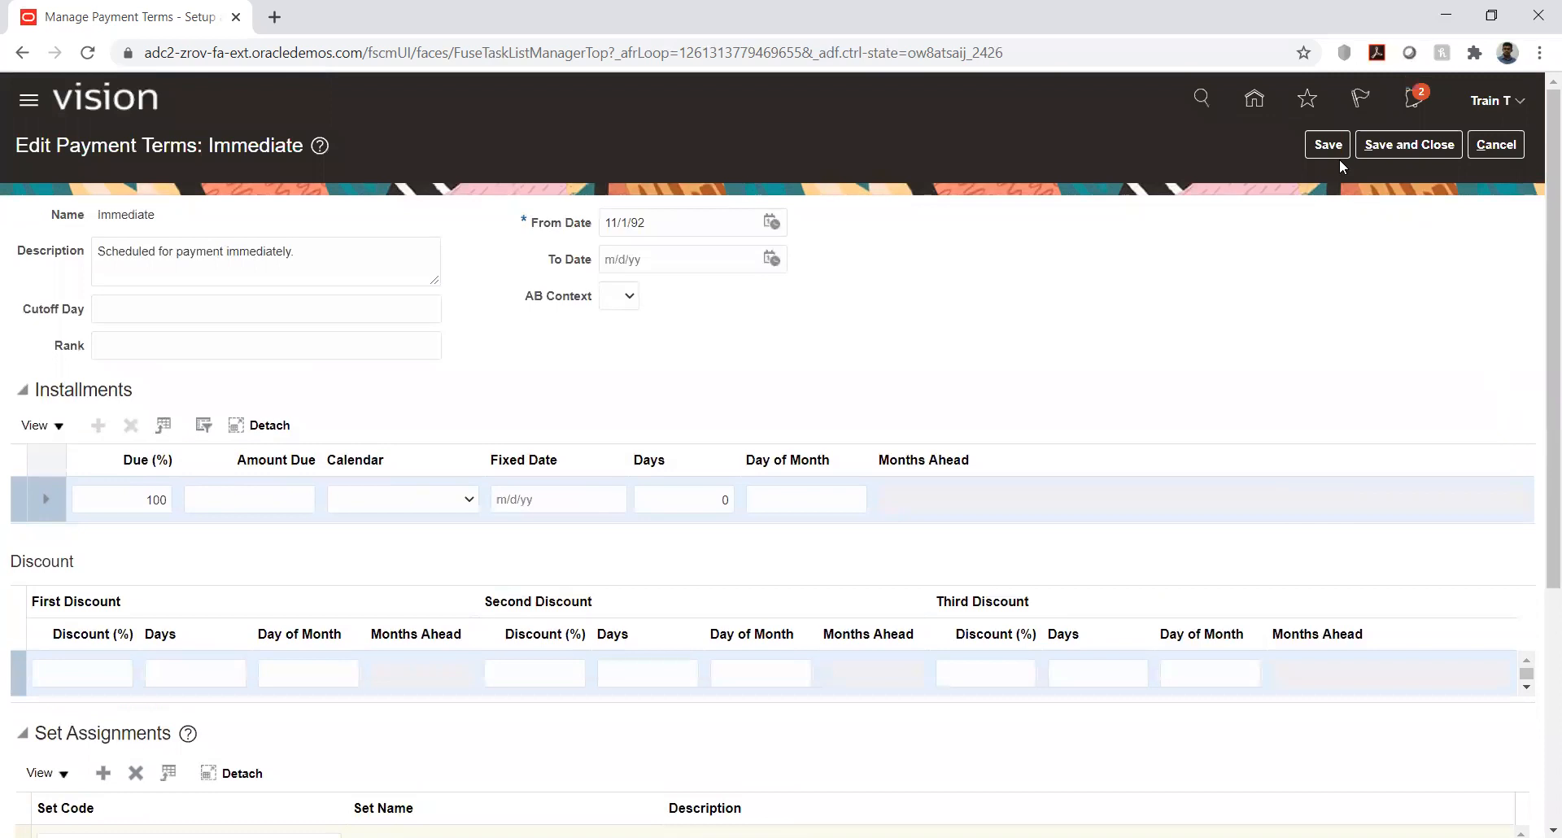
pyautogui.click(1330, 145)
pyautogui.scroll(-4, 1054, 299)
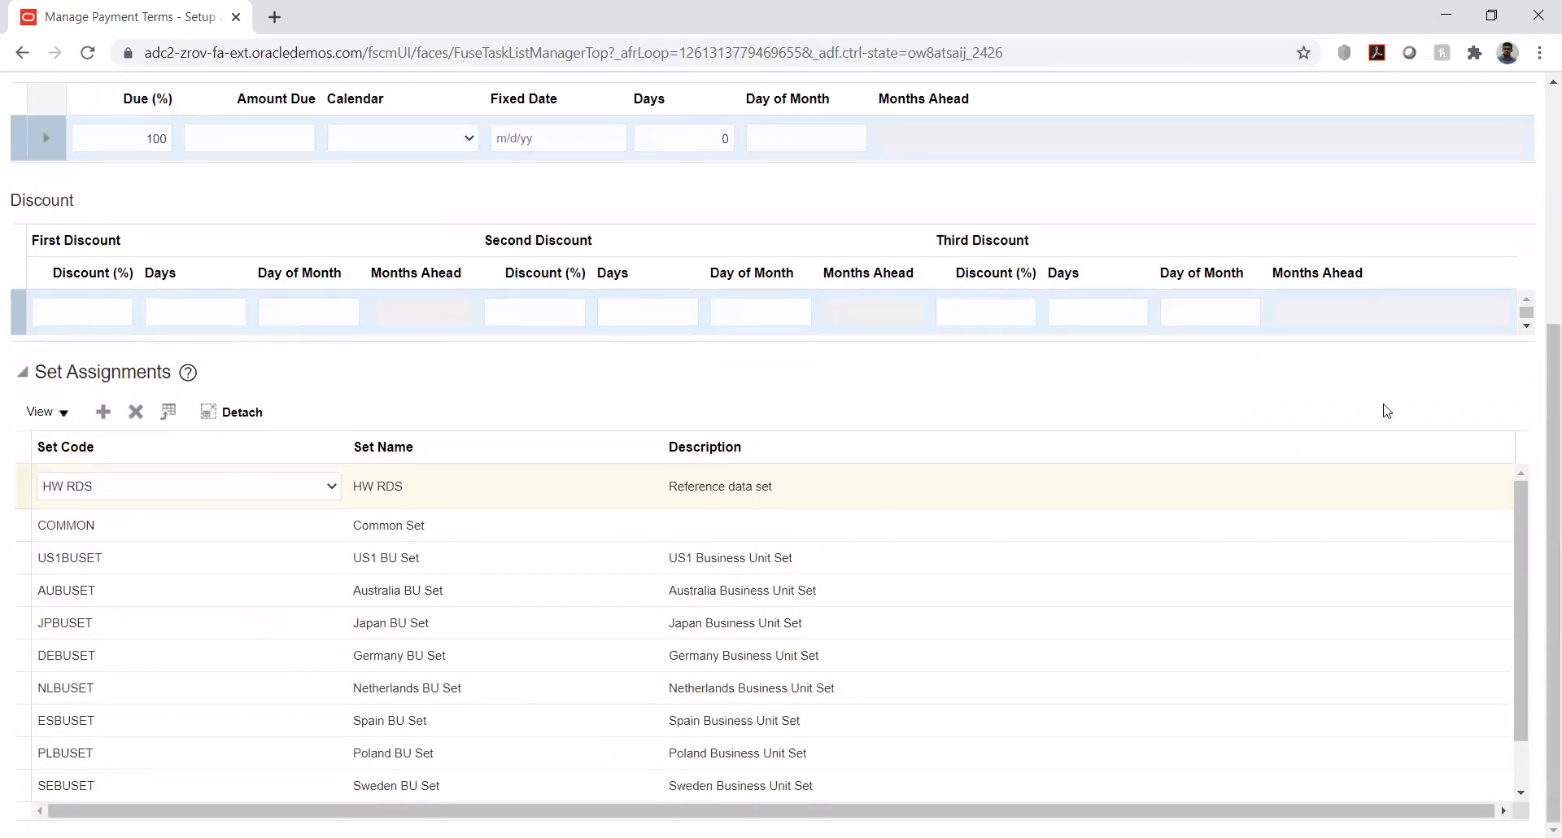
pyautogui.scroll(4, 1413, 394)
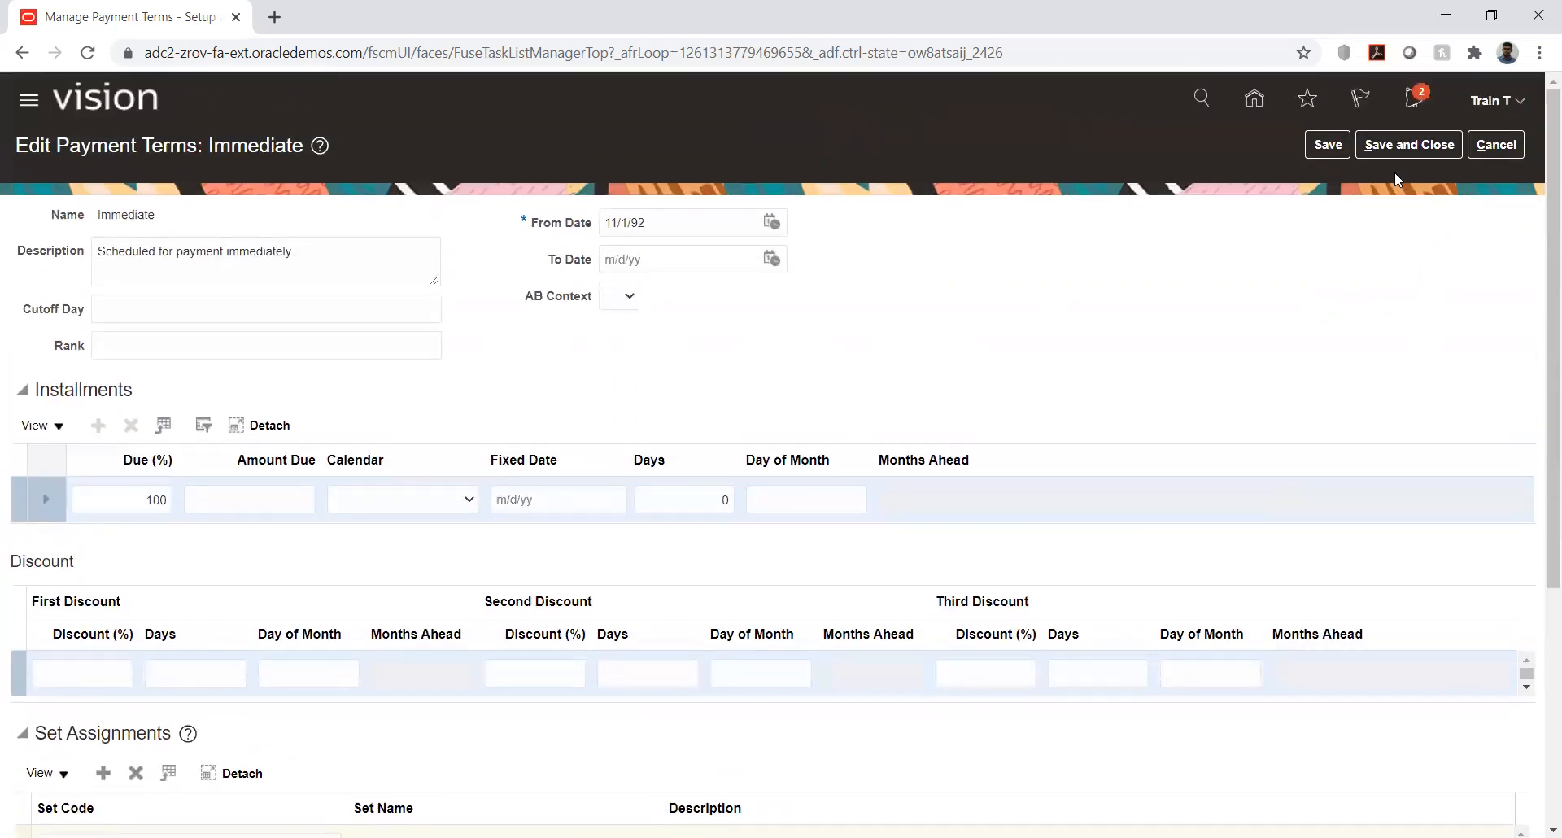
pyautogui.click(1386, 148)
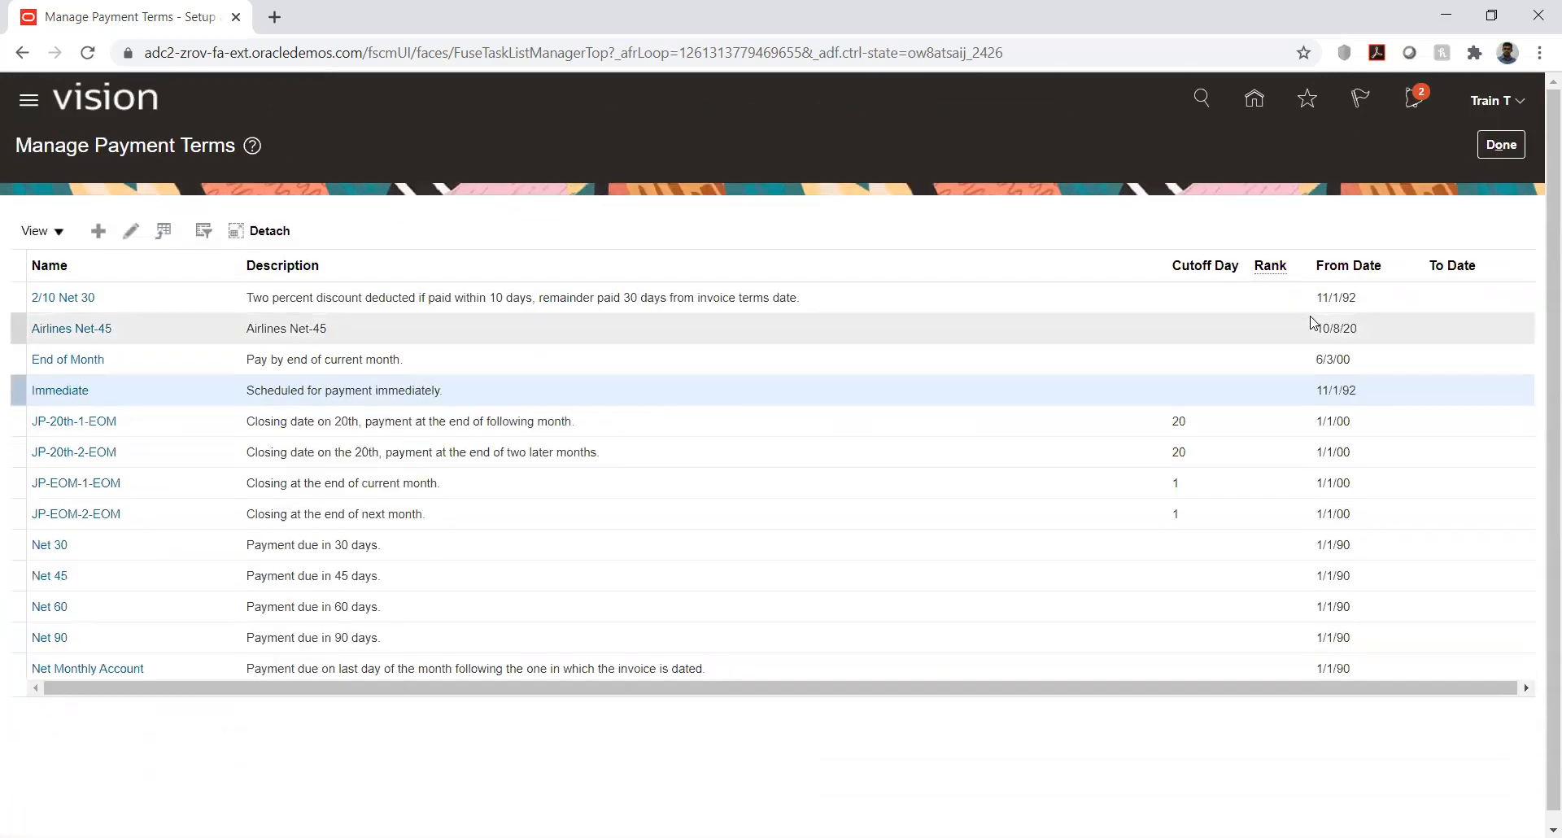
pyautogui.click(1508, 151)
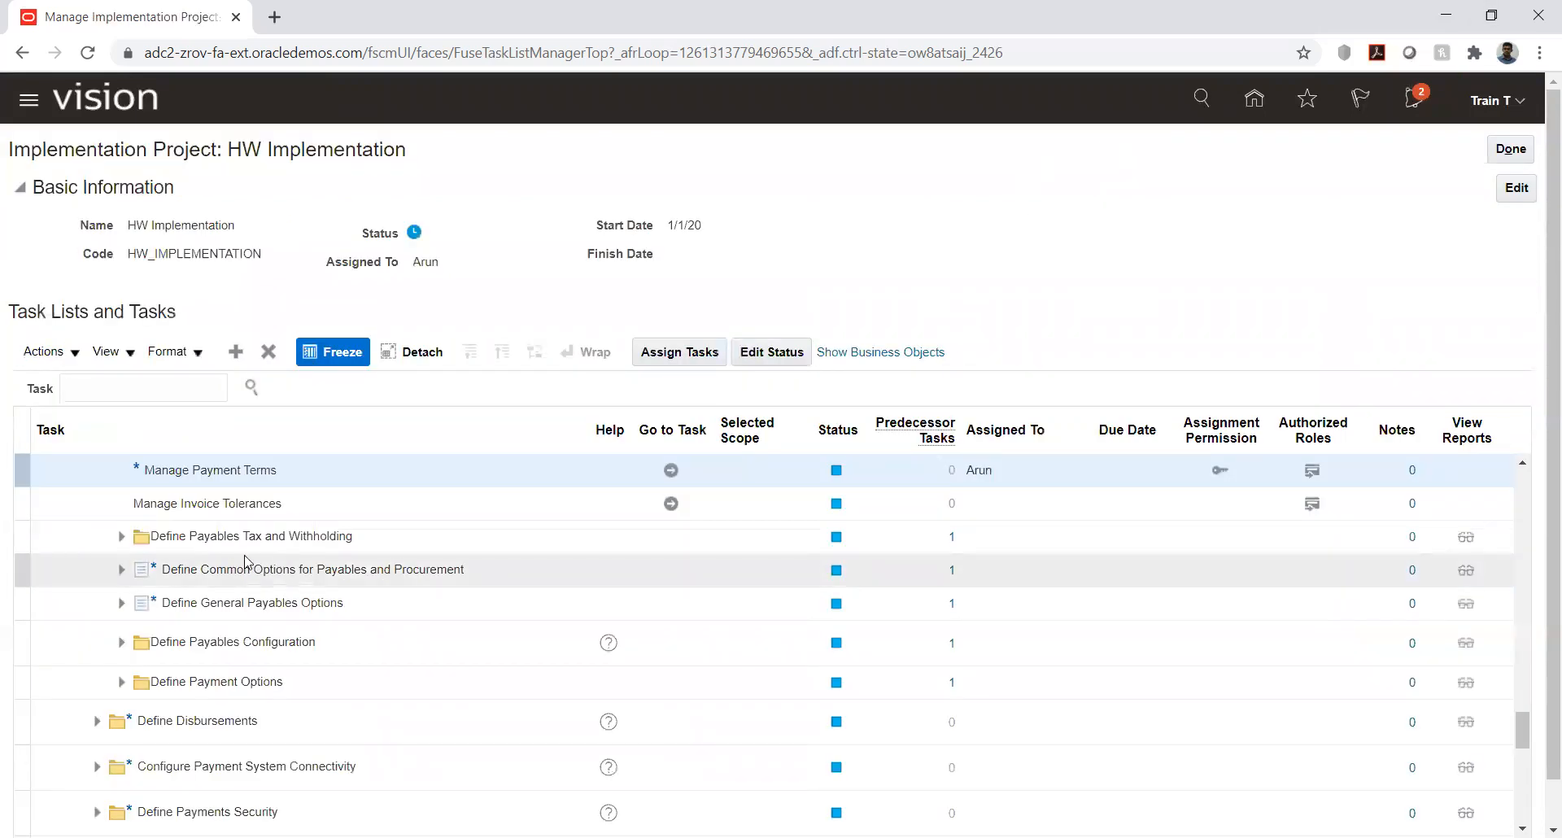
# - Go to Manage Invoice Tolerances and examine the type options and limits of the Amount Ordered by 10 Percent tolerance
pyautogui.click(675, 505)
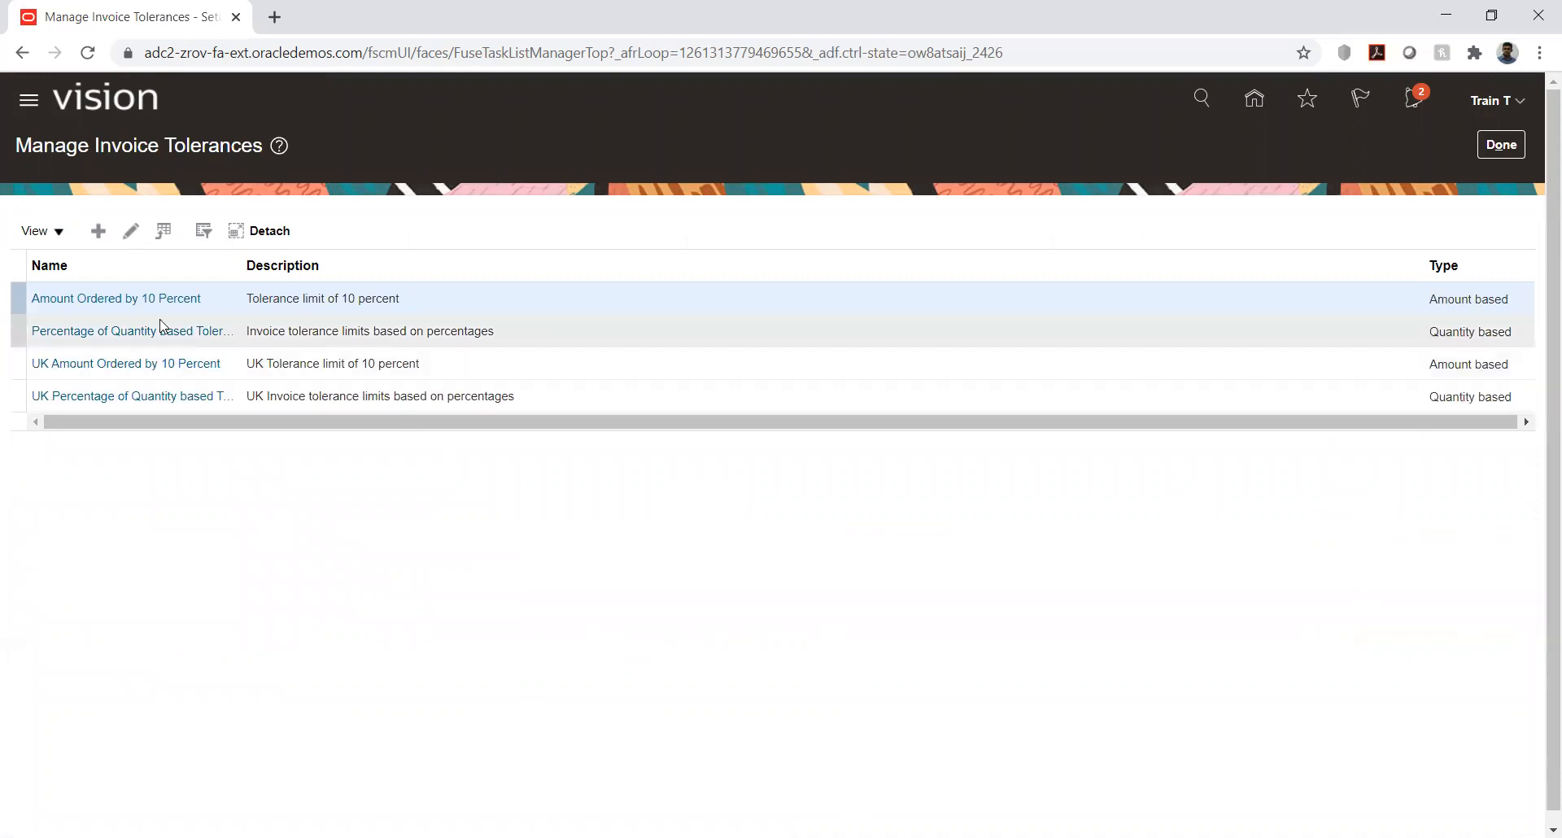
pyautogui.click(92, 299)
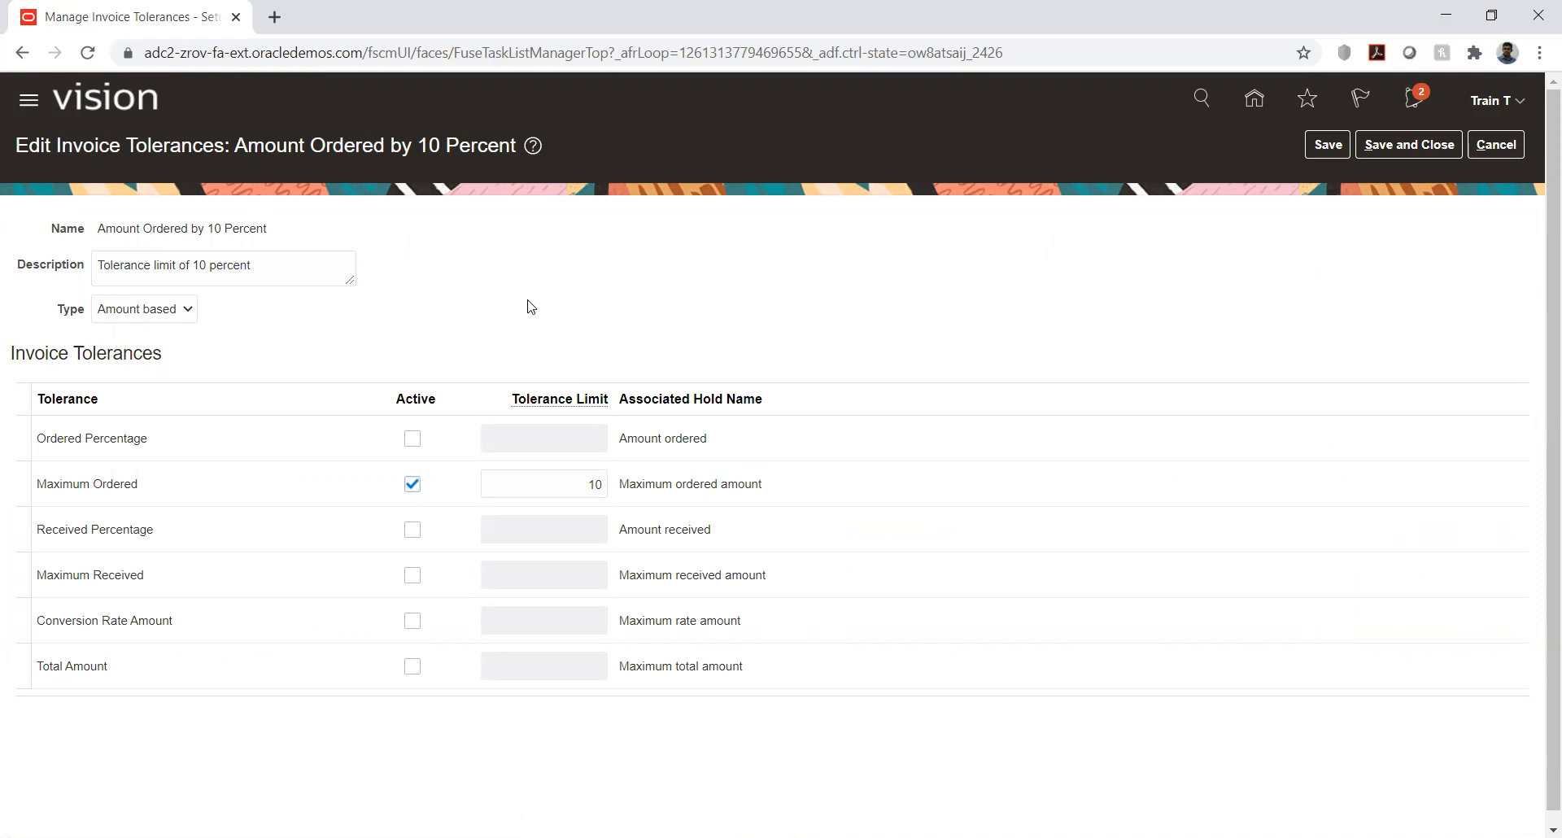
pyautogui.click(173, 315)
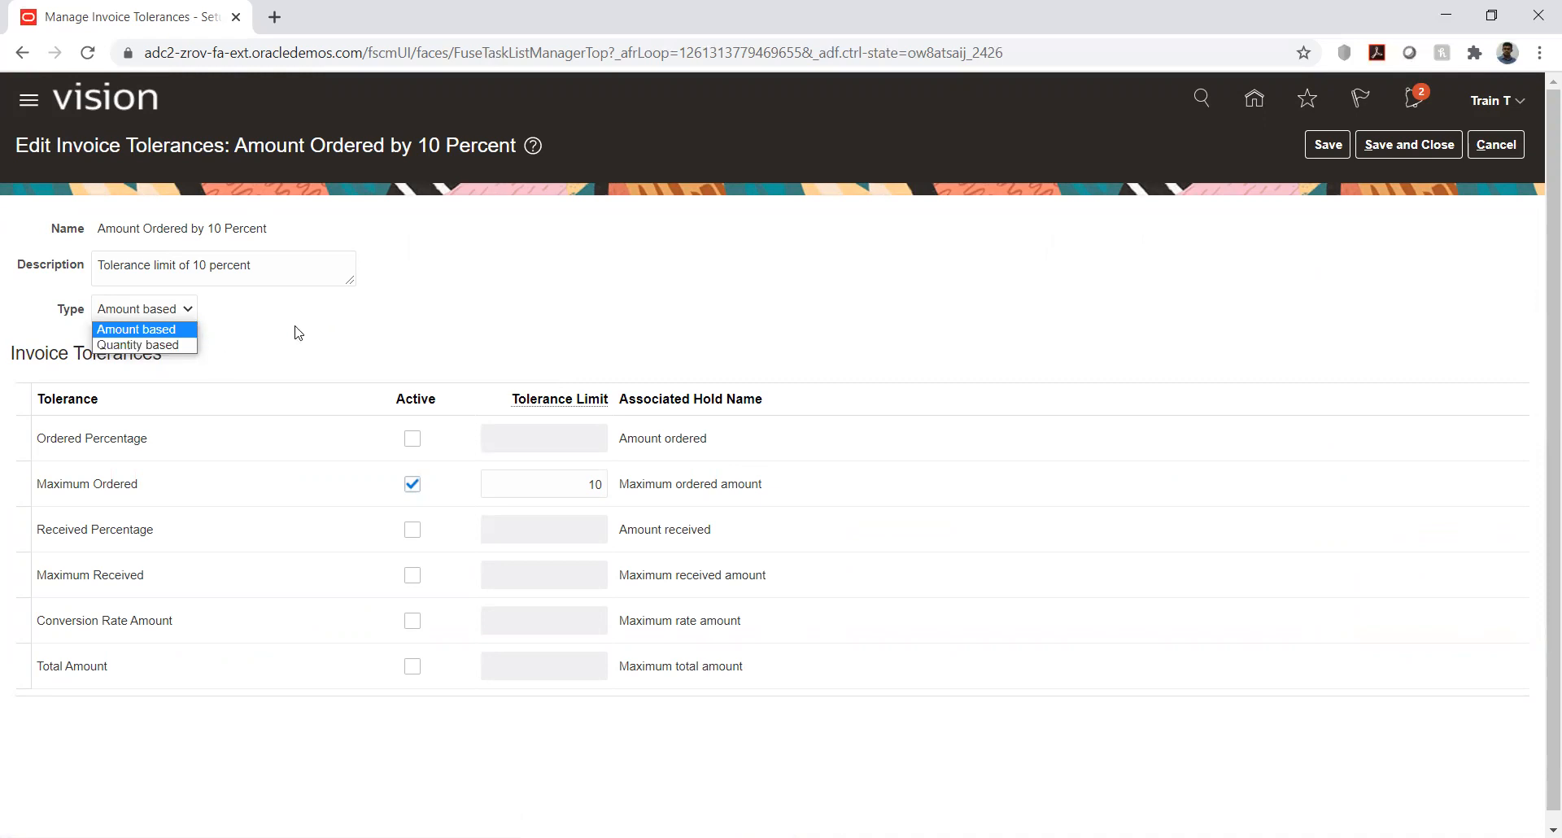
pyautogui.click(337, 323)
pyautogui.scroll(-1, 320, 338)
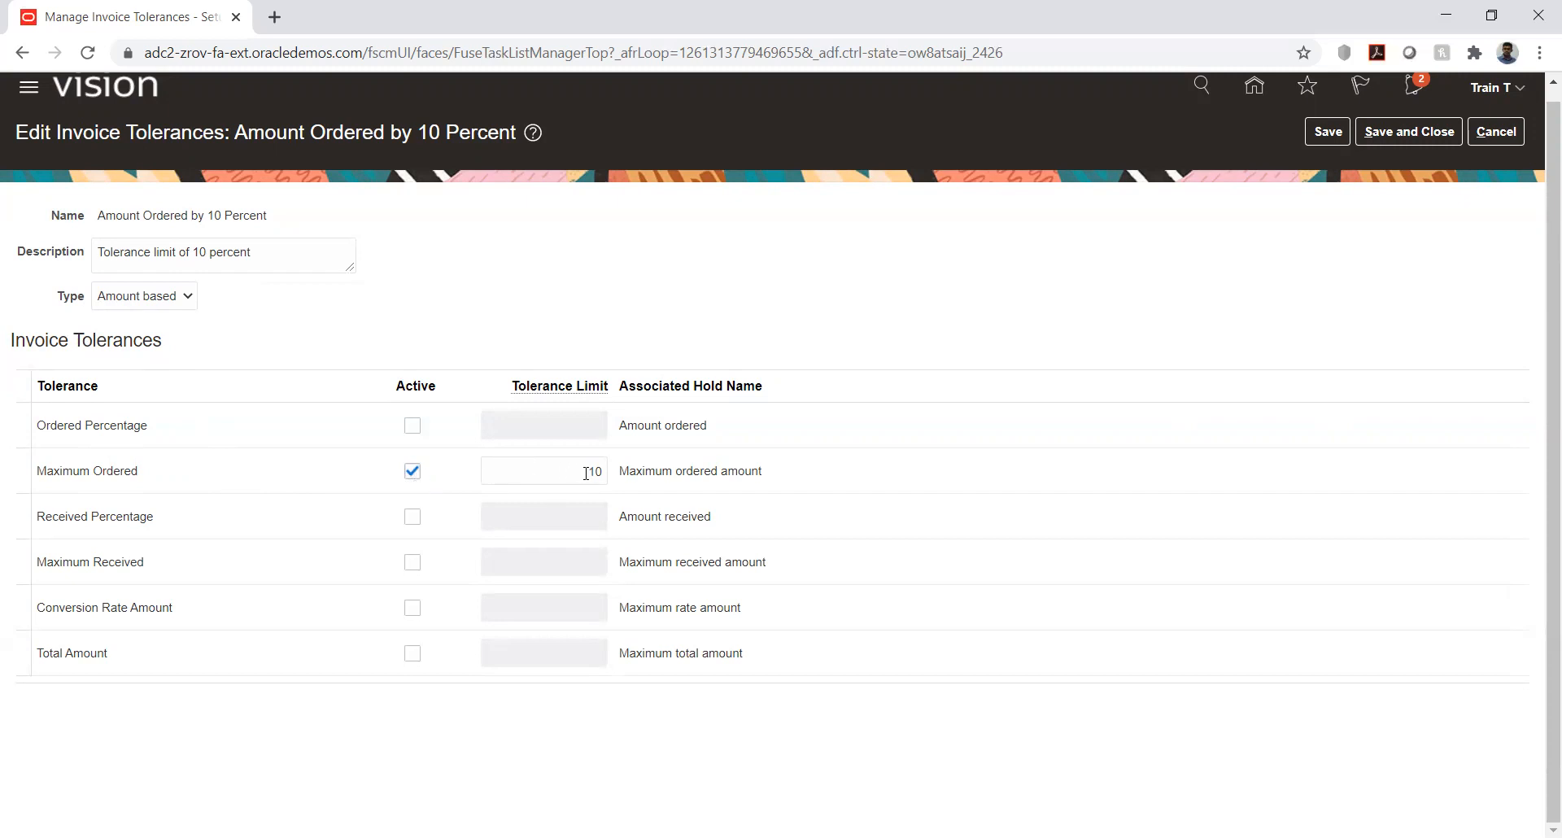
pyautogui.click(163, 297)
pyautogui.click(257, 293)
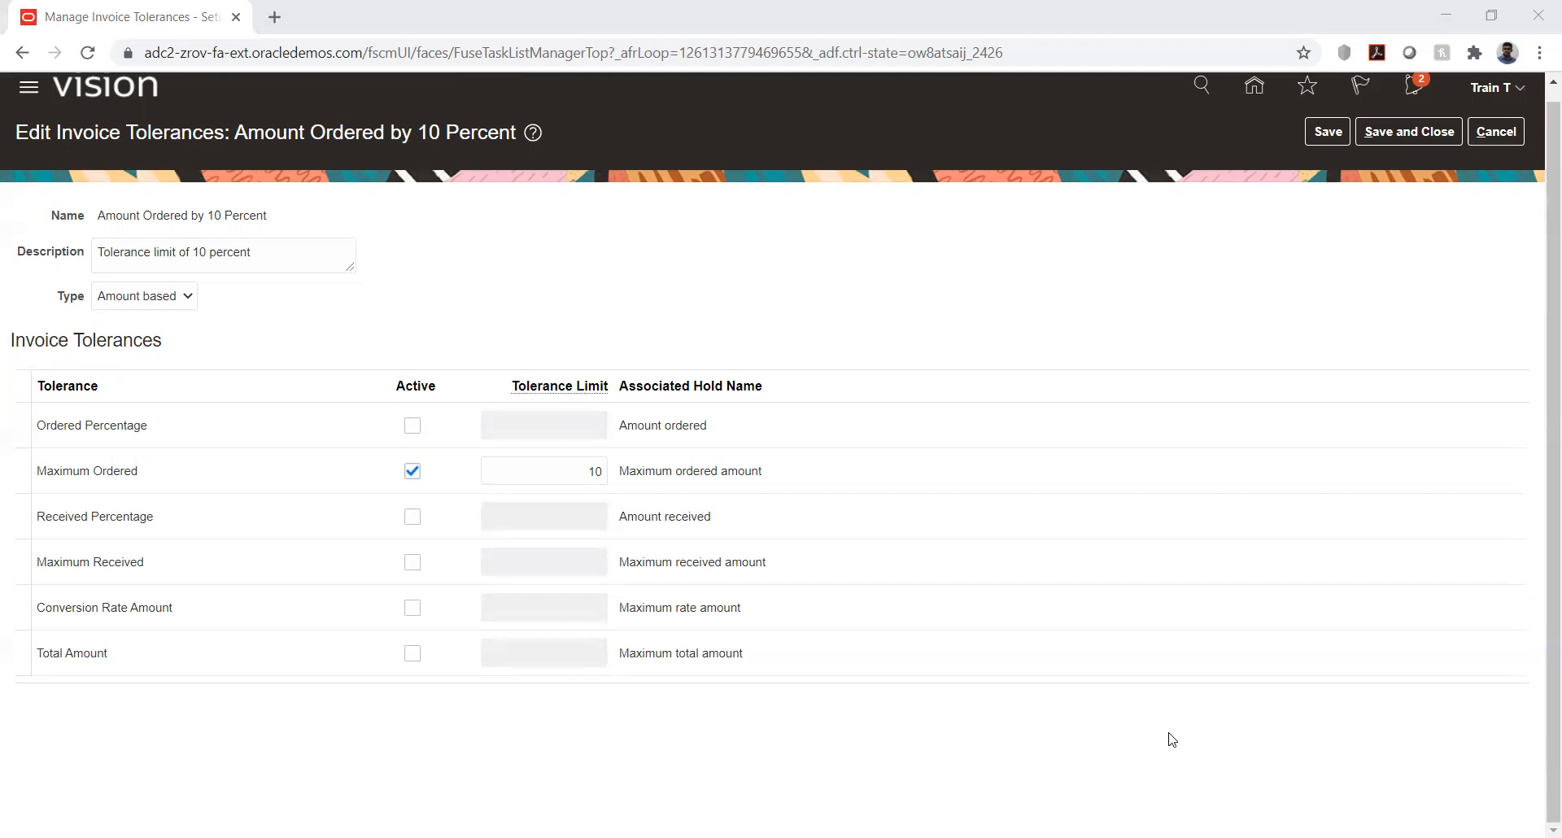
# - Switch to the Use case.xlsx workbook in Excel, enter Tolerance in cell Q6 of the Day 10 sheet and autofit column Q
pyautogui.hotkey('alt', 'Tab')
pyautogui.click(691, 655)
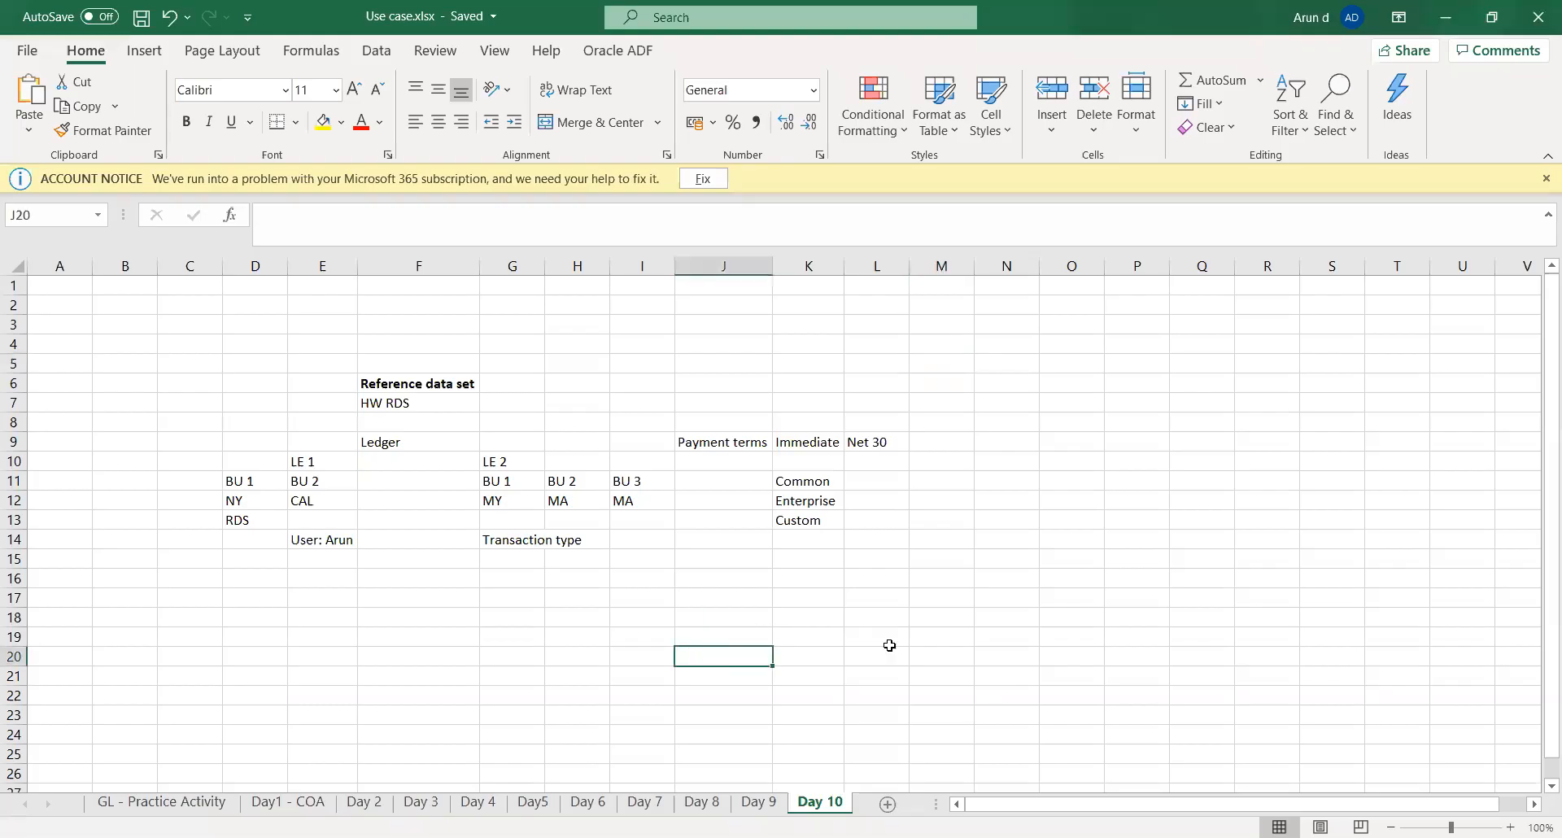
pyautogui.click(1091, 383)
pyautogui.press('Right')
pyautogui.press('Right')
pyautogui.press('Right')
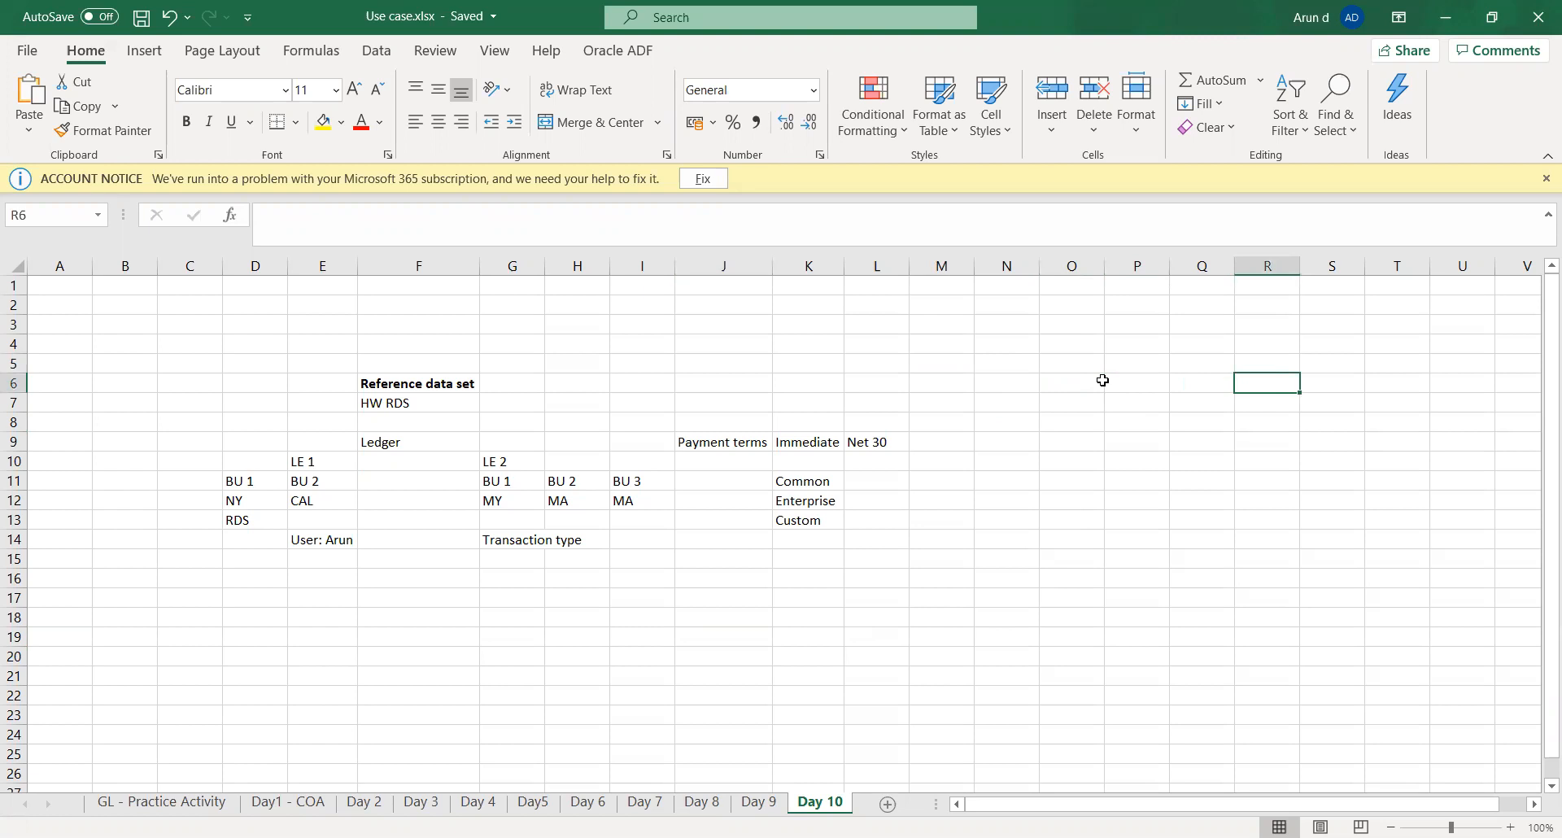
pyautogui.press('Left')
pyautogui.write('T')
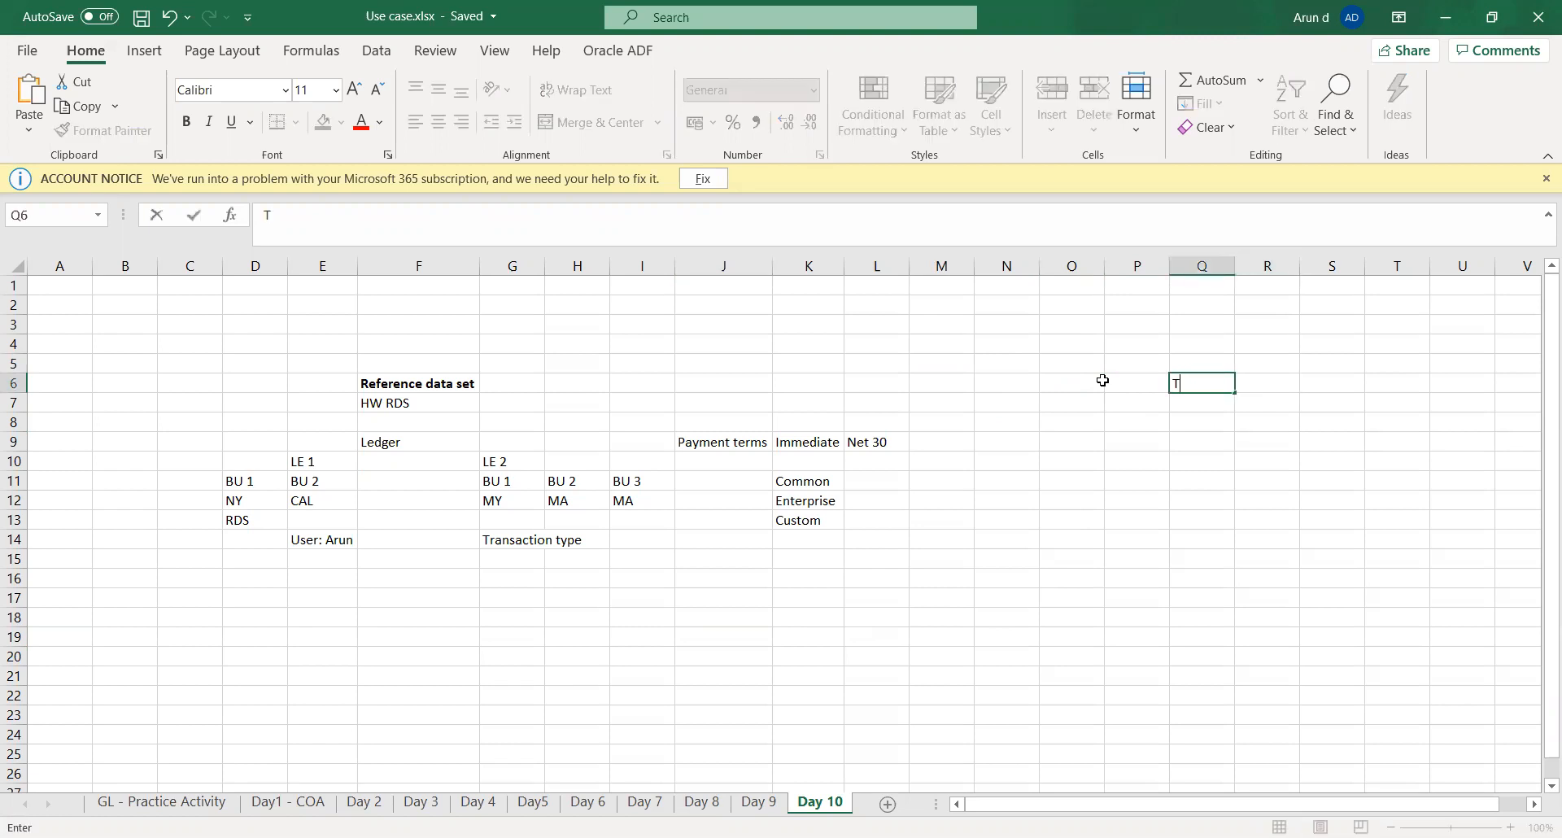
pyautogui.write('olerance')
pyautogui.press('Tab')
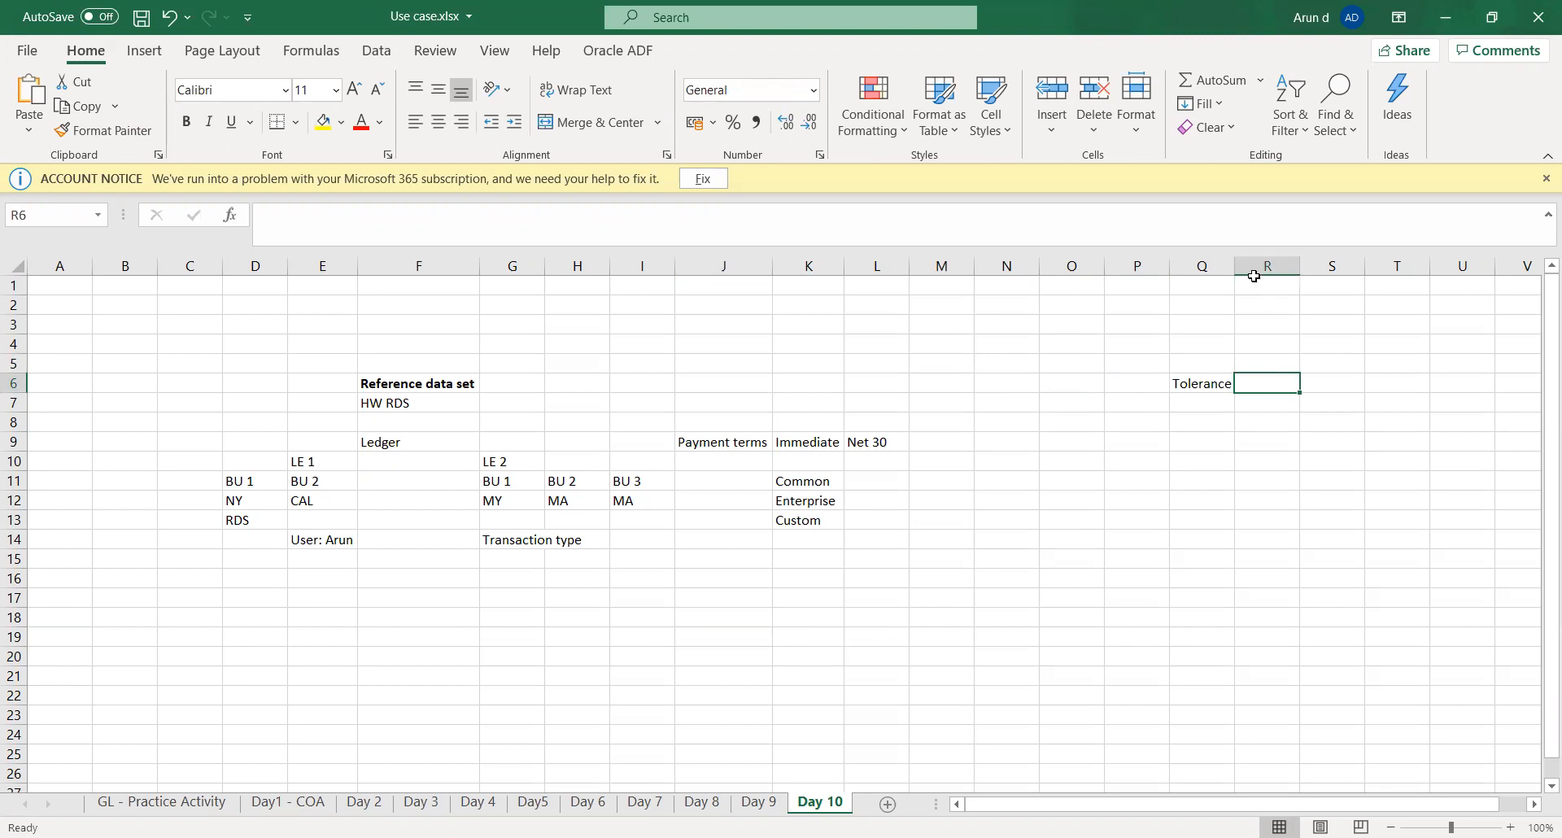
pyautogui.doubleClick(1234, 260)
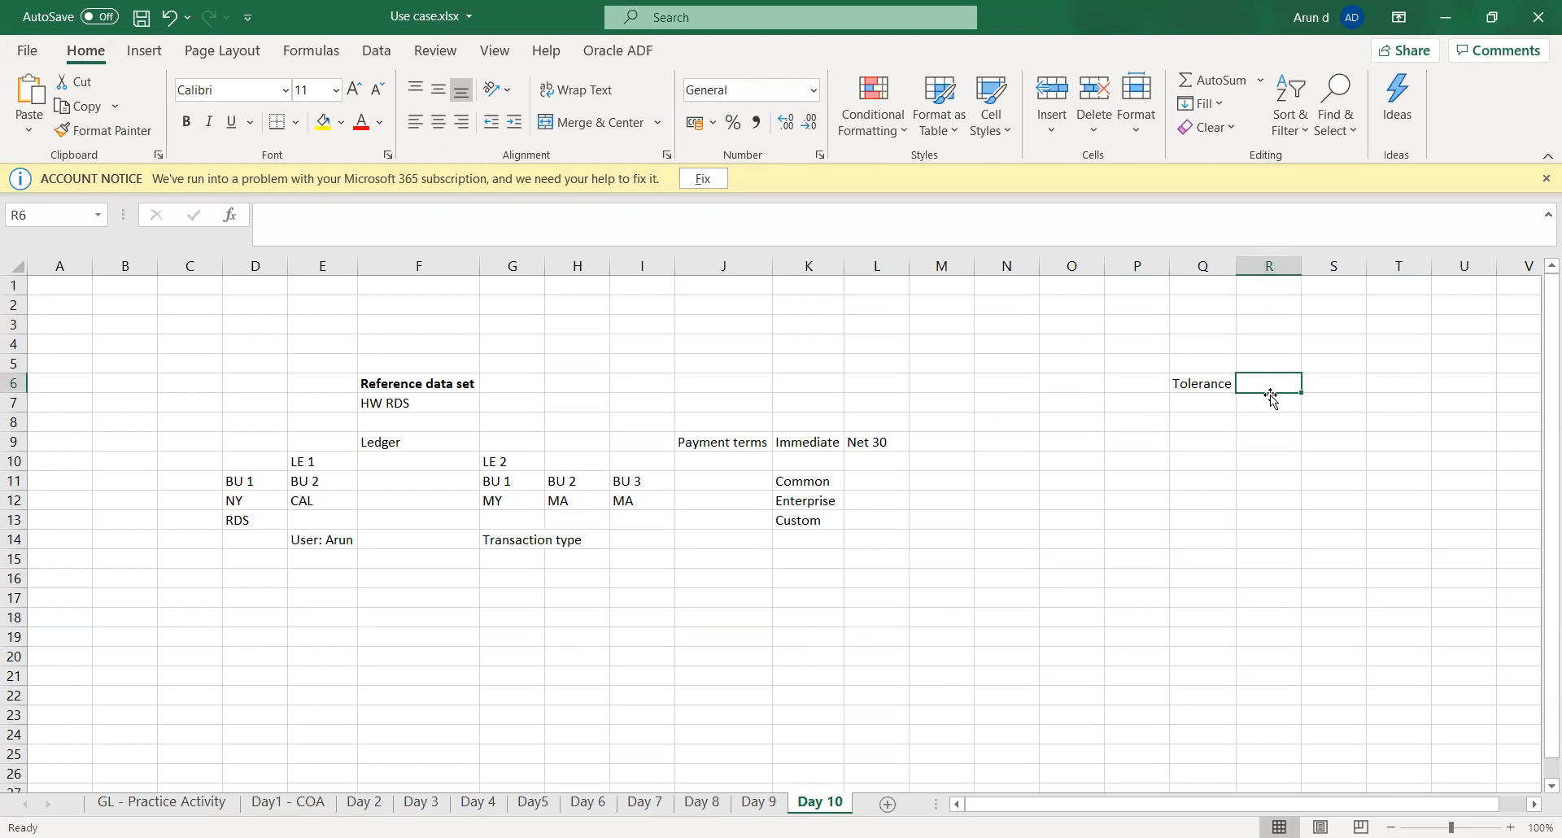
# - Enter the heading Quantity in cell R5 and the tolerance value 2 in cell R6
pyautogui.press('Up')
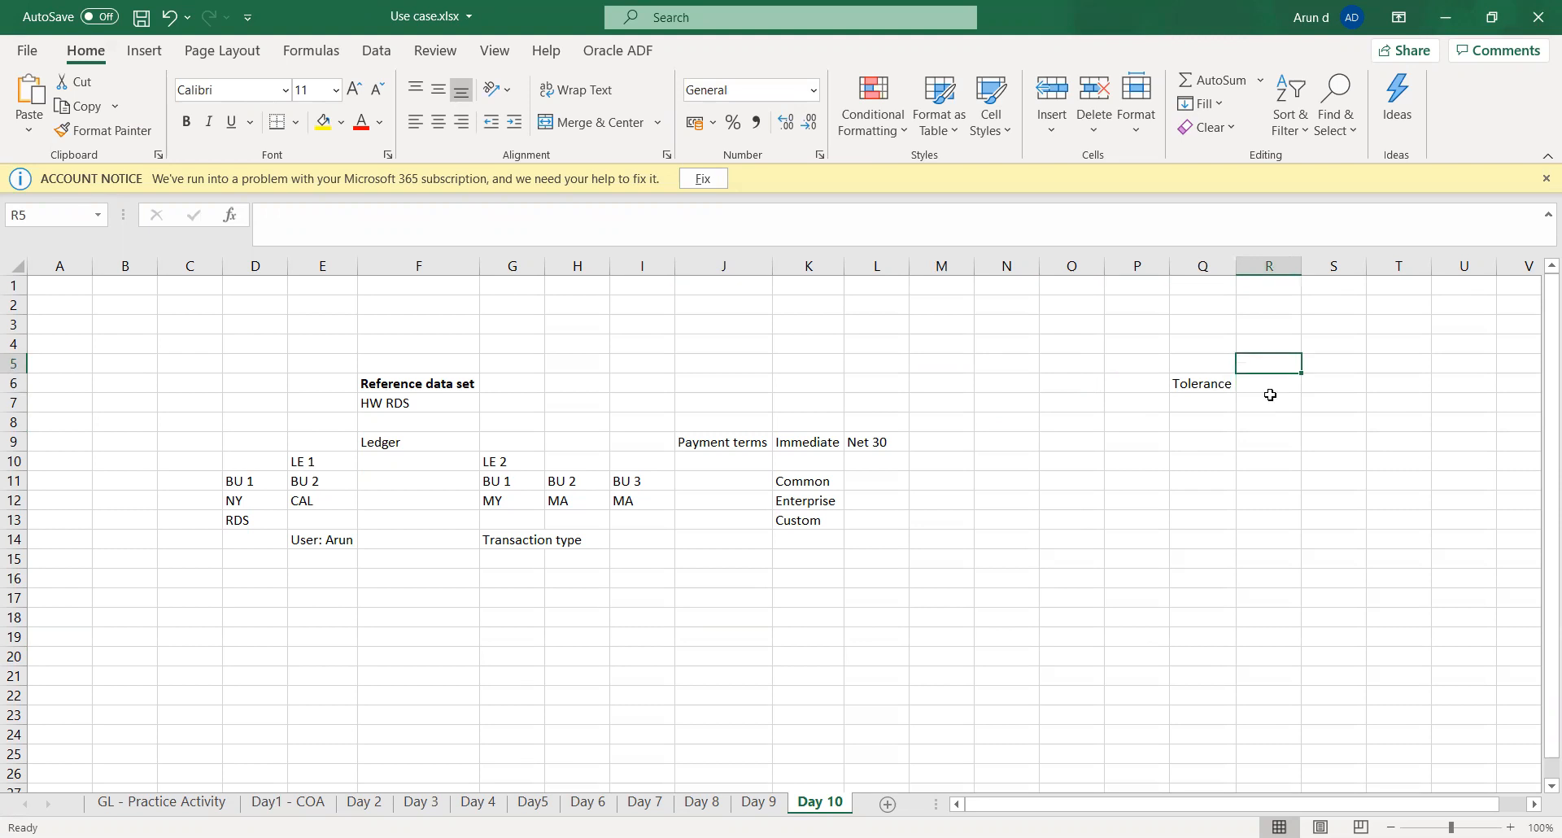
pyautogui.write('Quantity')
pyautogui.press('Tab')
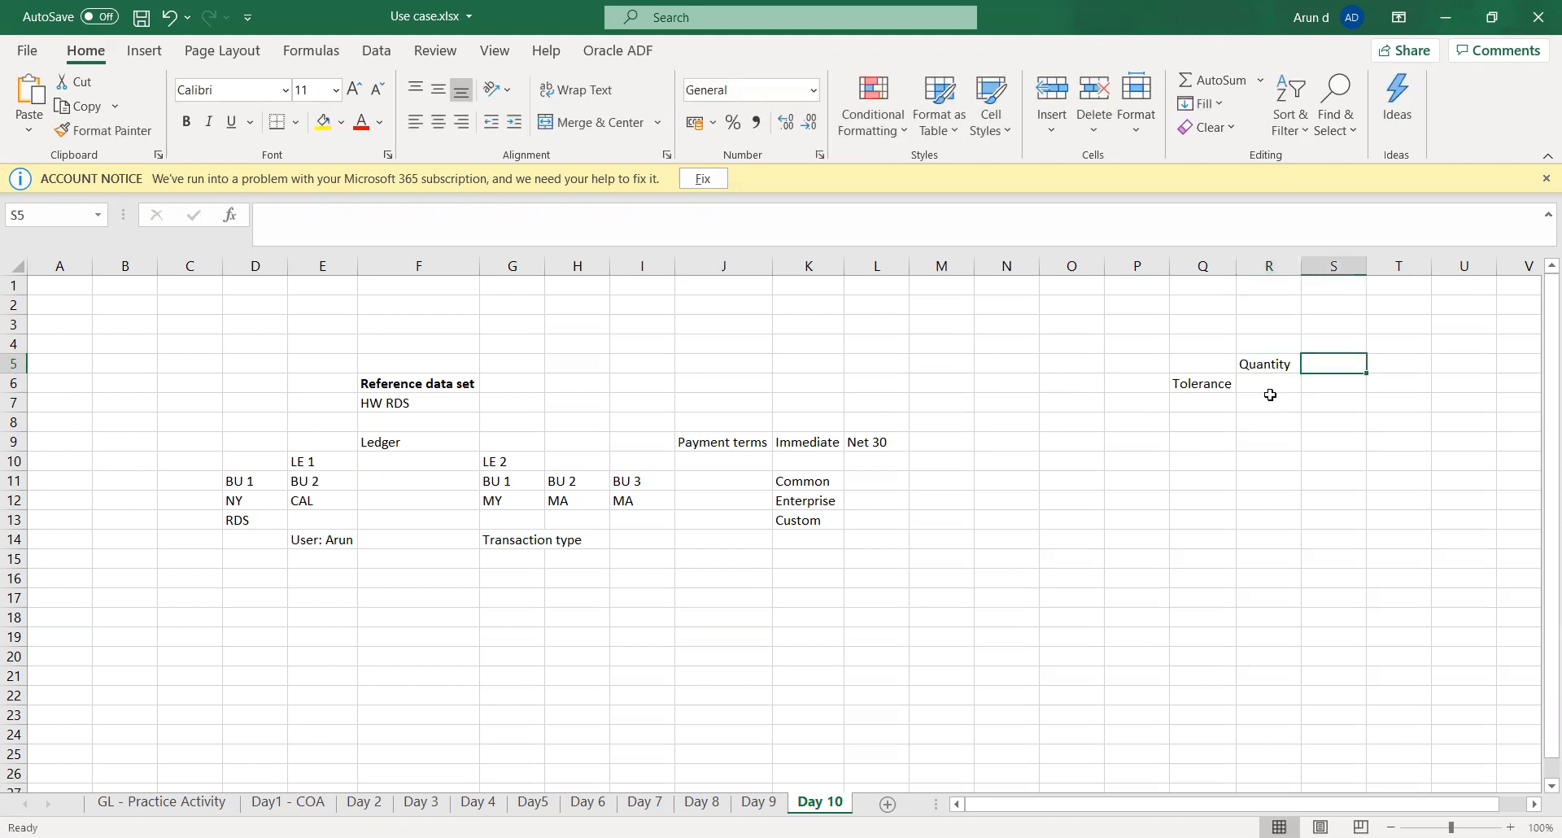
pyautogui.press('Return')
pyautogui.write('2')
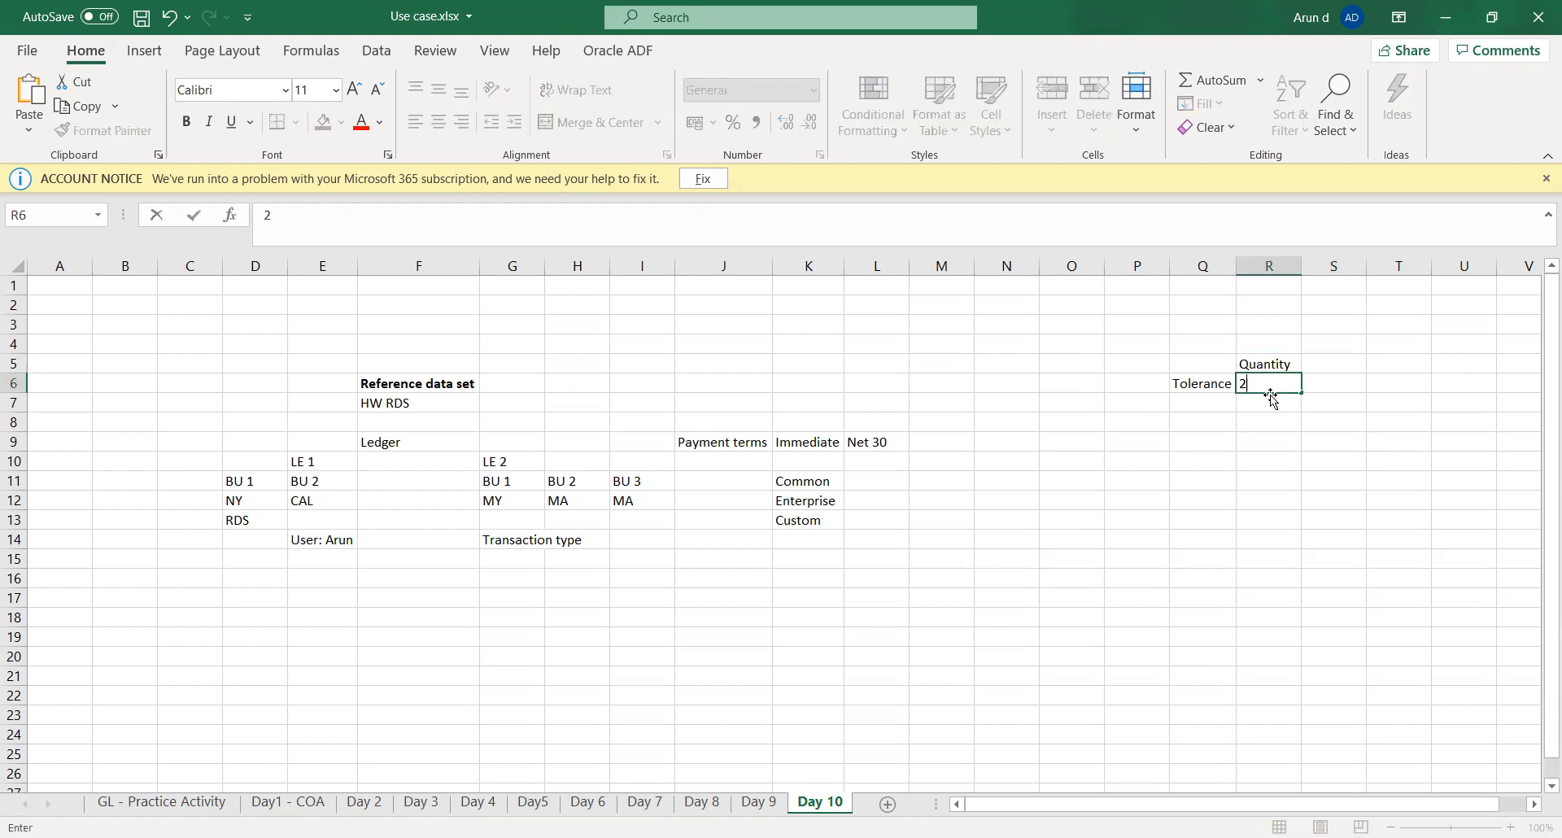
pyautogui.press('Tab')
pyautogui.press('Down')
pyautogui.press('Down')
pyautogui.press('Down')
pyautogui.press('Left')
pyautogui.press('Left')
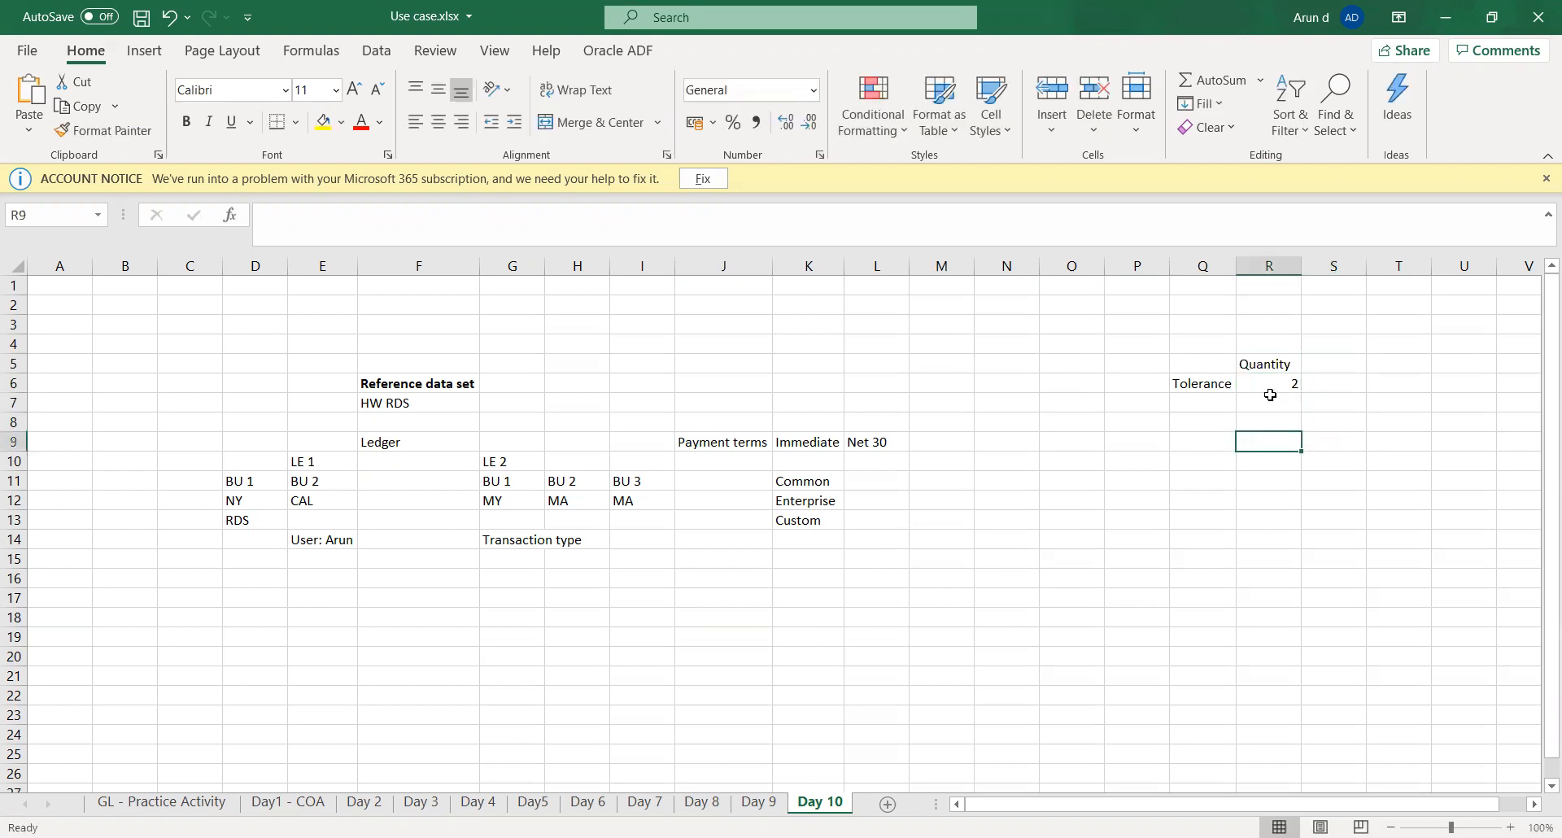
# - Enter the label Matching Rule in cell Q9 and the value 3 - Way (Receipt) in cell R9
pyautogui.write('Match')
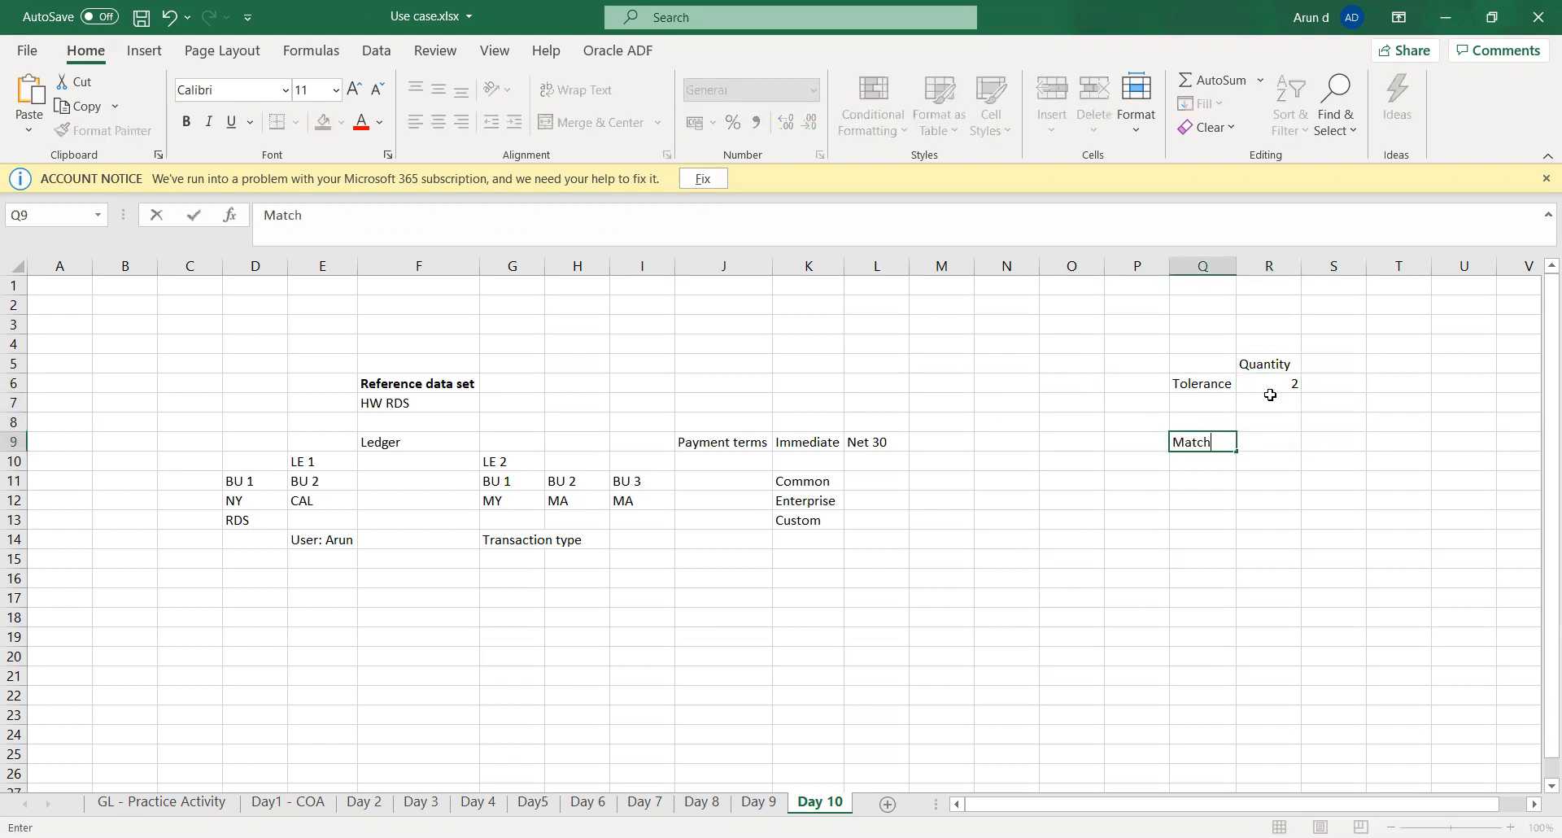
pyautogui.write('ing Rule')
pyautogui.press('Tab')
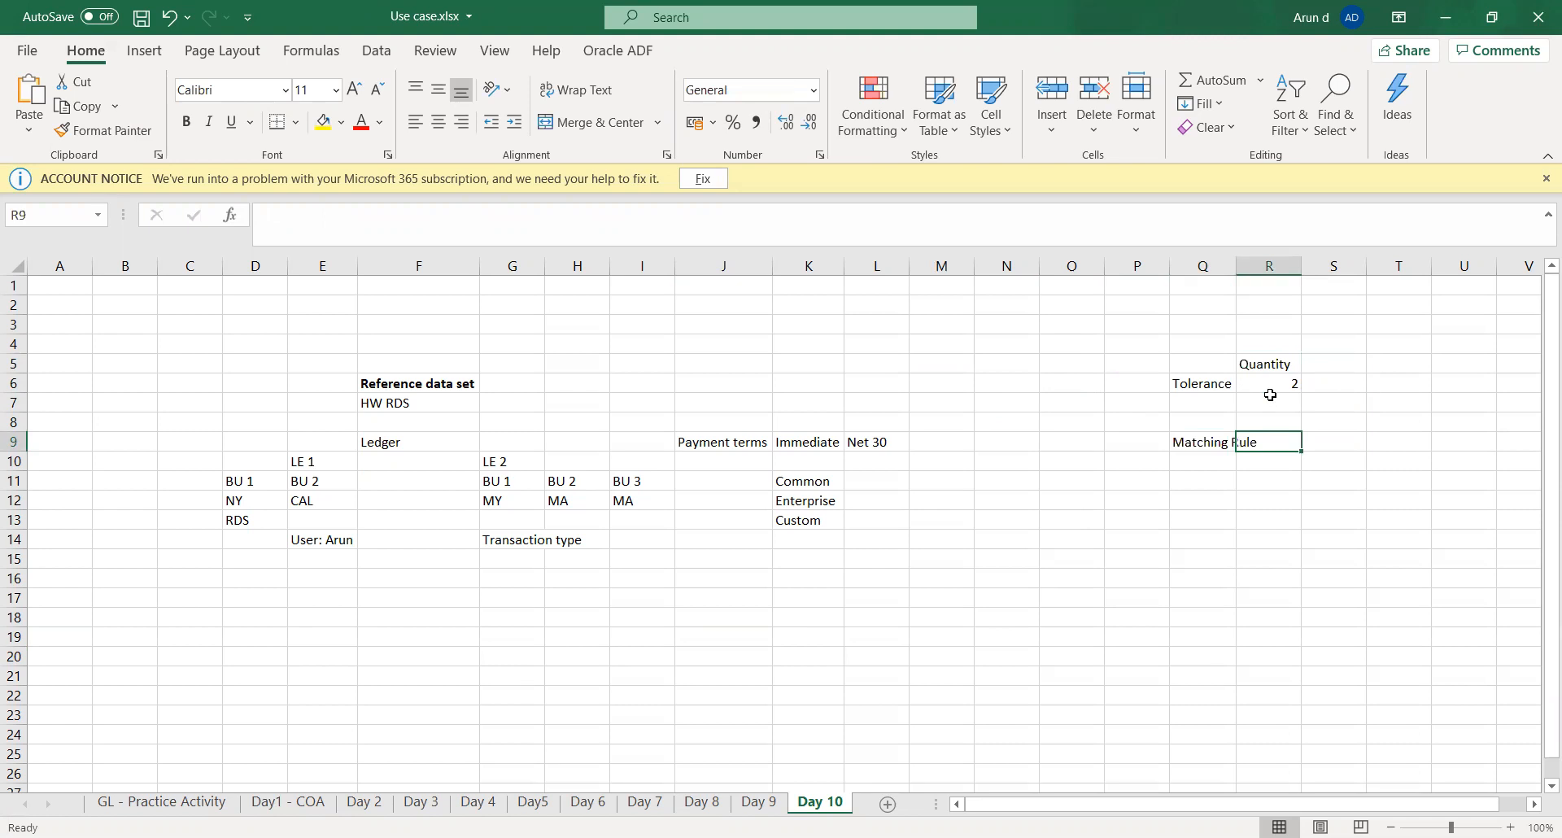
pyautogui.write('3 - Way')
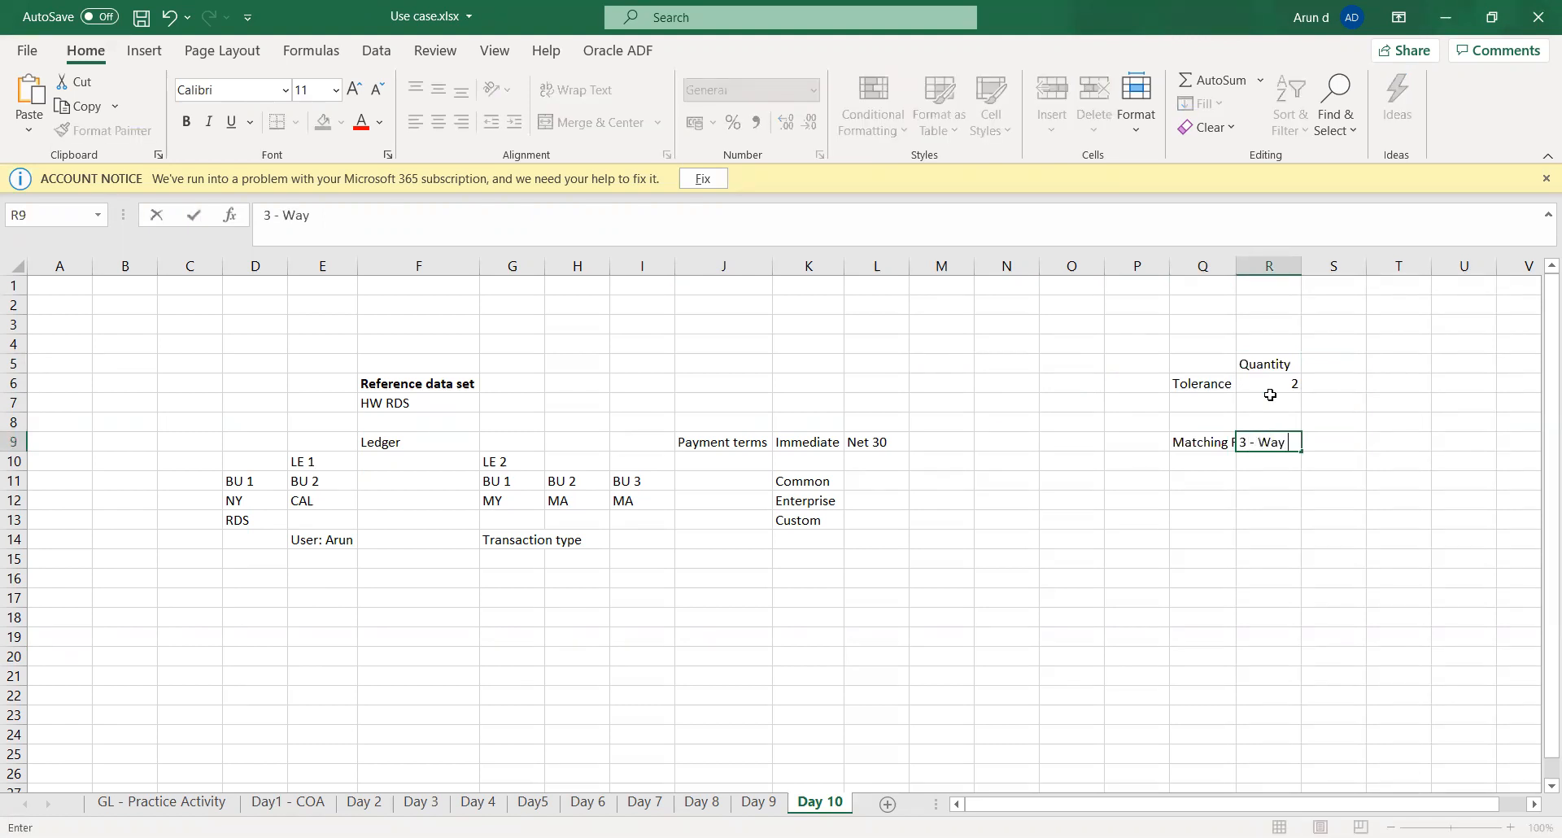
pyautogui.write(' (Receipt)')
pyautogui.press('Tab')
# - Enter the label Ordered quantity in cell Q11 and the value 10 in cell R11
pyautogui.press('Down')
pyautogui.press('Down')
pyautogui.press('Left')
pyautogui.press('Left')
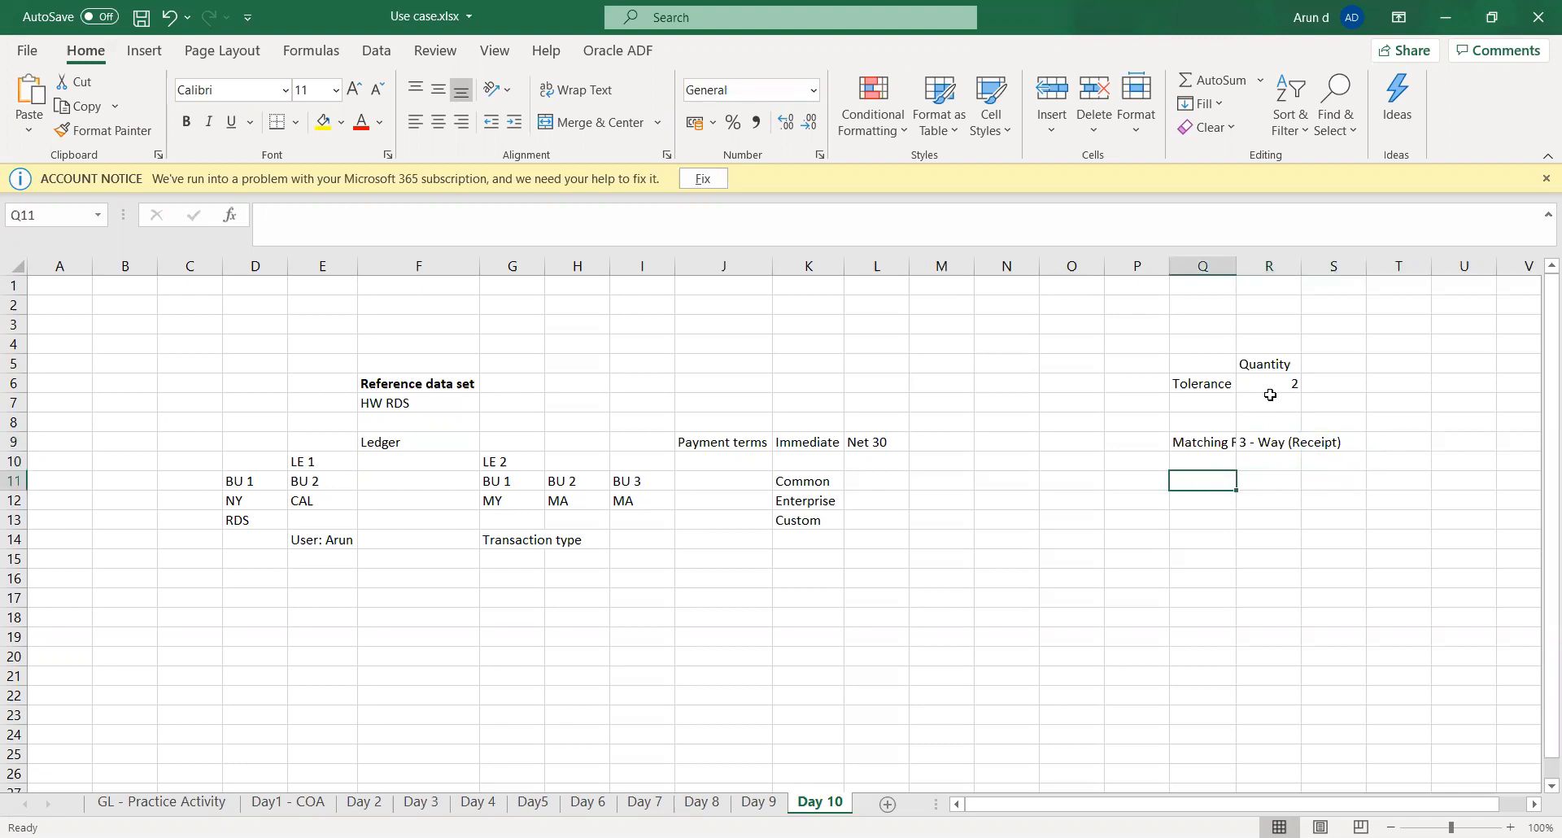
pyautogui.write('Order')
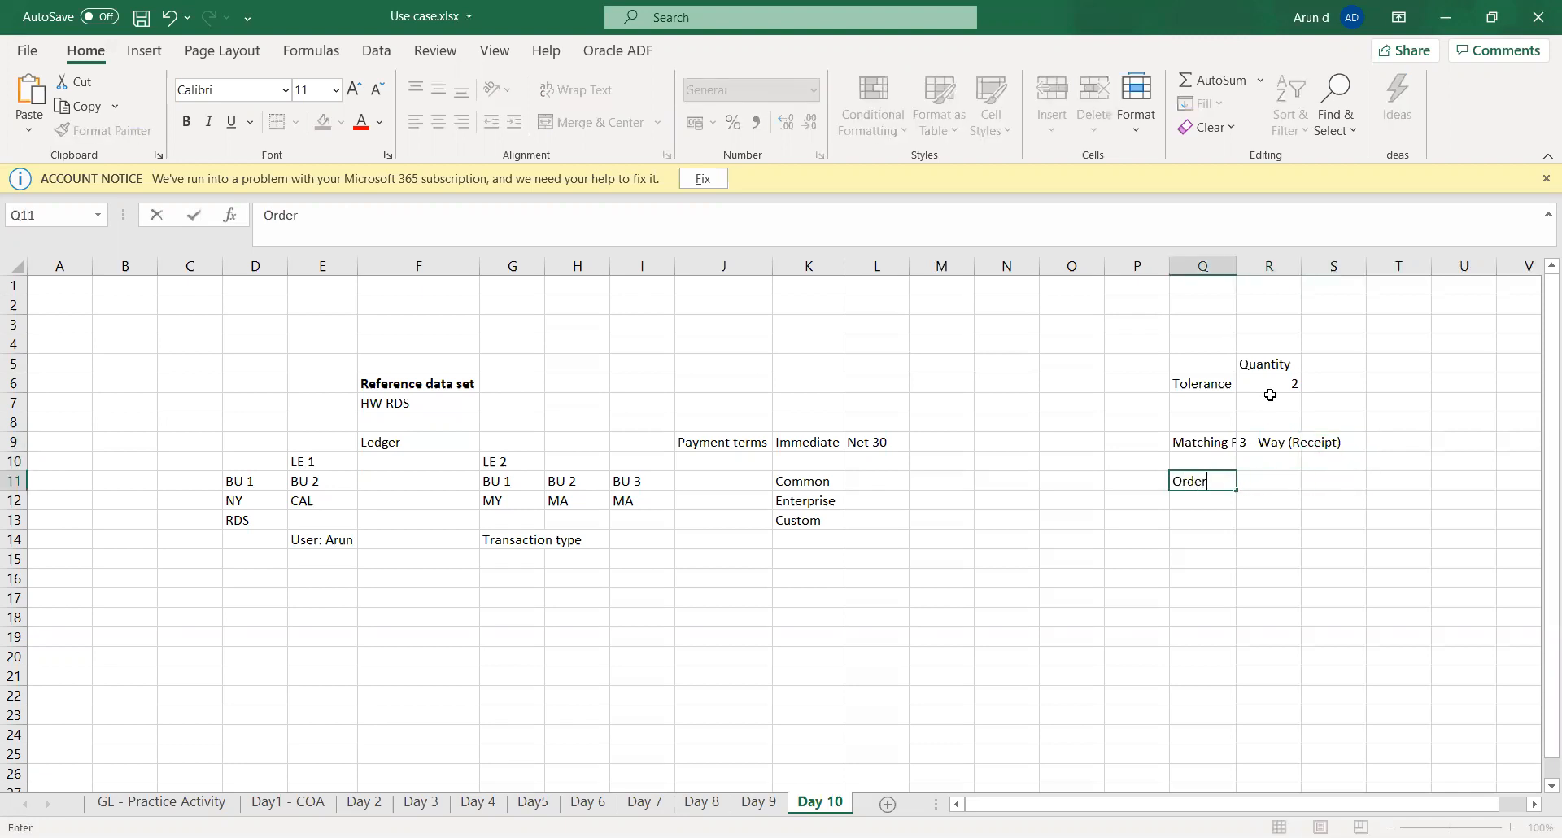
pyautogui.write('ed quantity')
pyautogui.press('Tab')
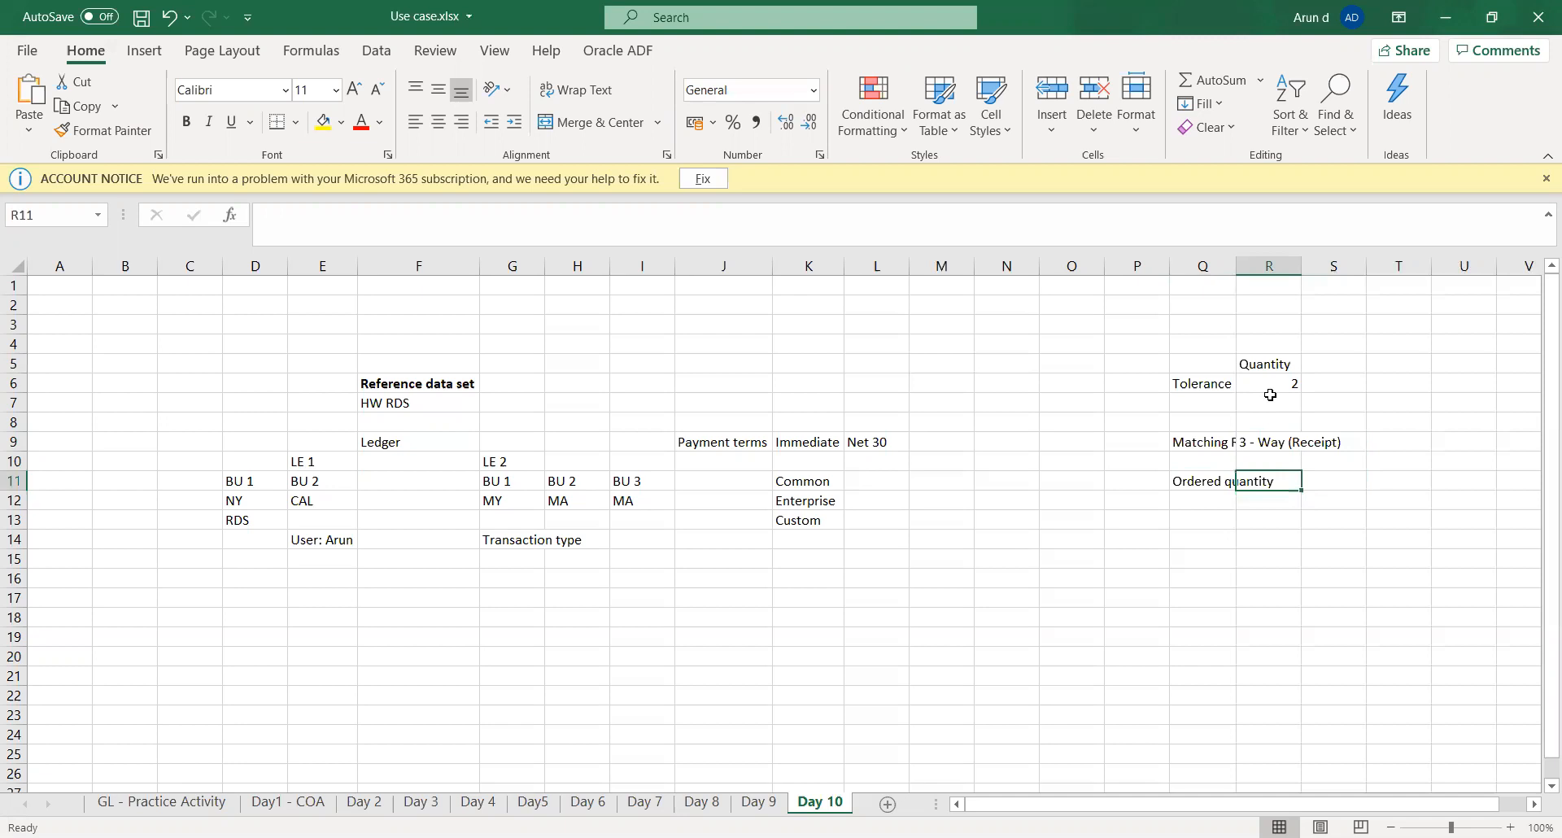
pyautogui.write('10')
pyautogui.press('Return')
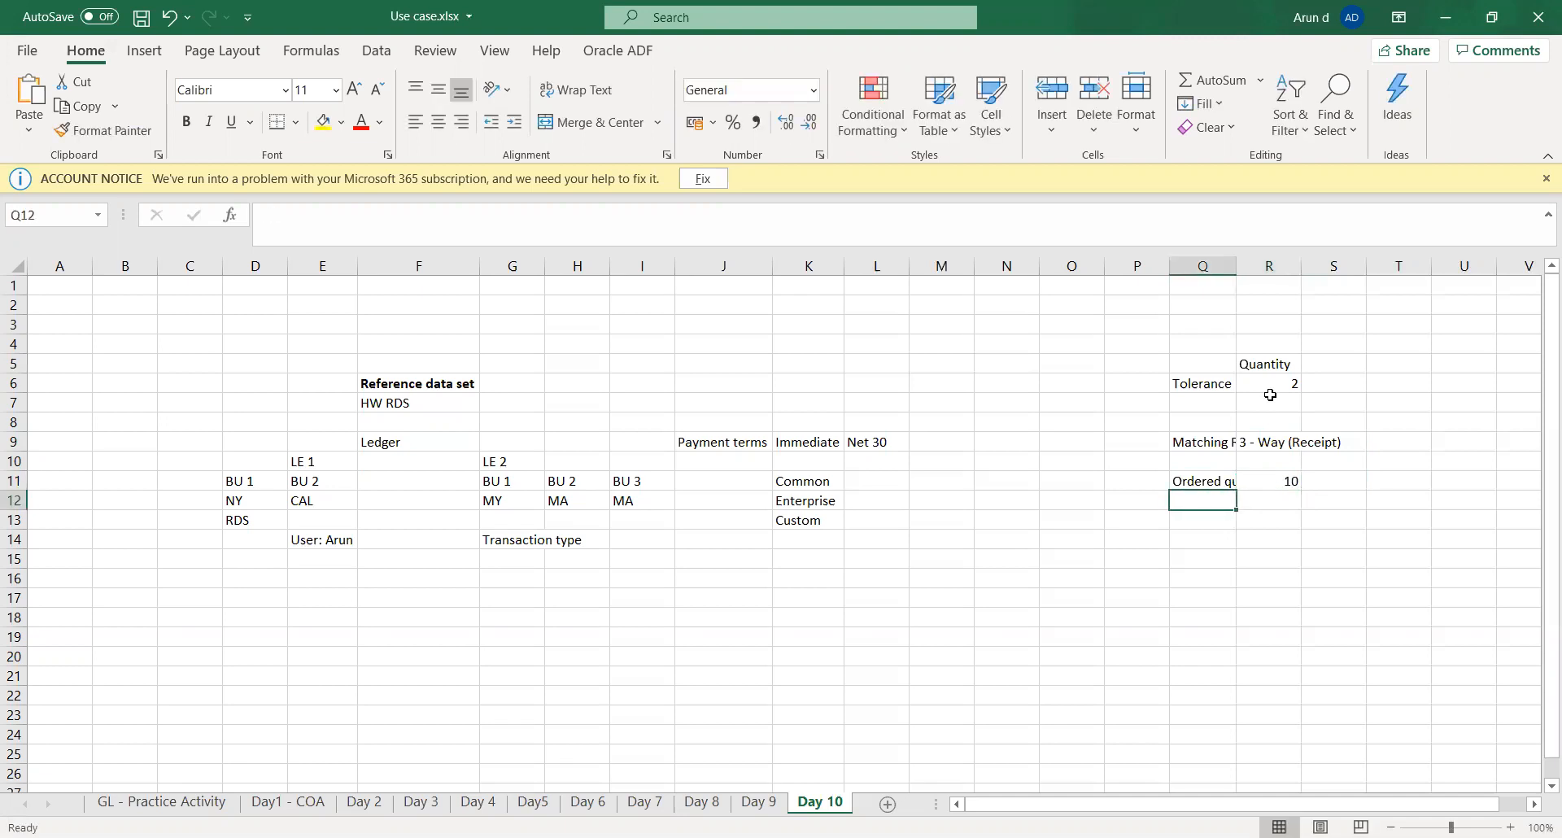
# - Enter the label Received Qty in cell Q12 and the value 8 in cell R12
pyautogui.write('Rece')
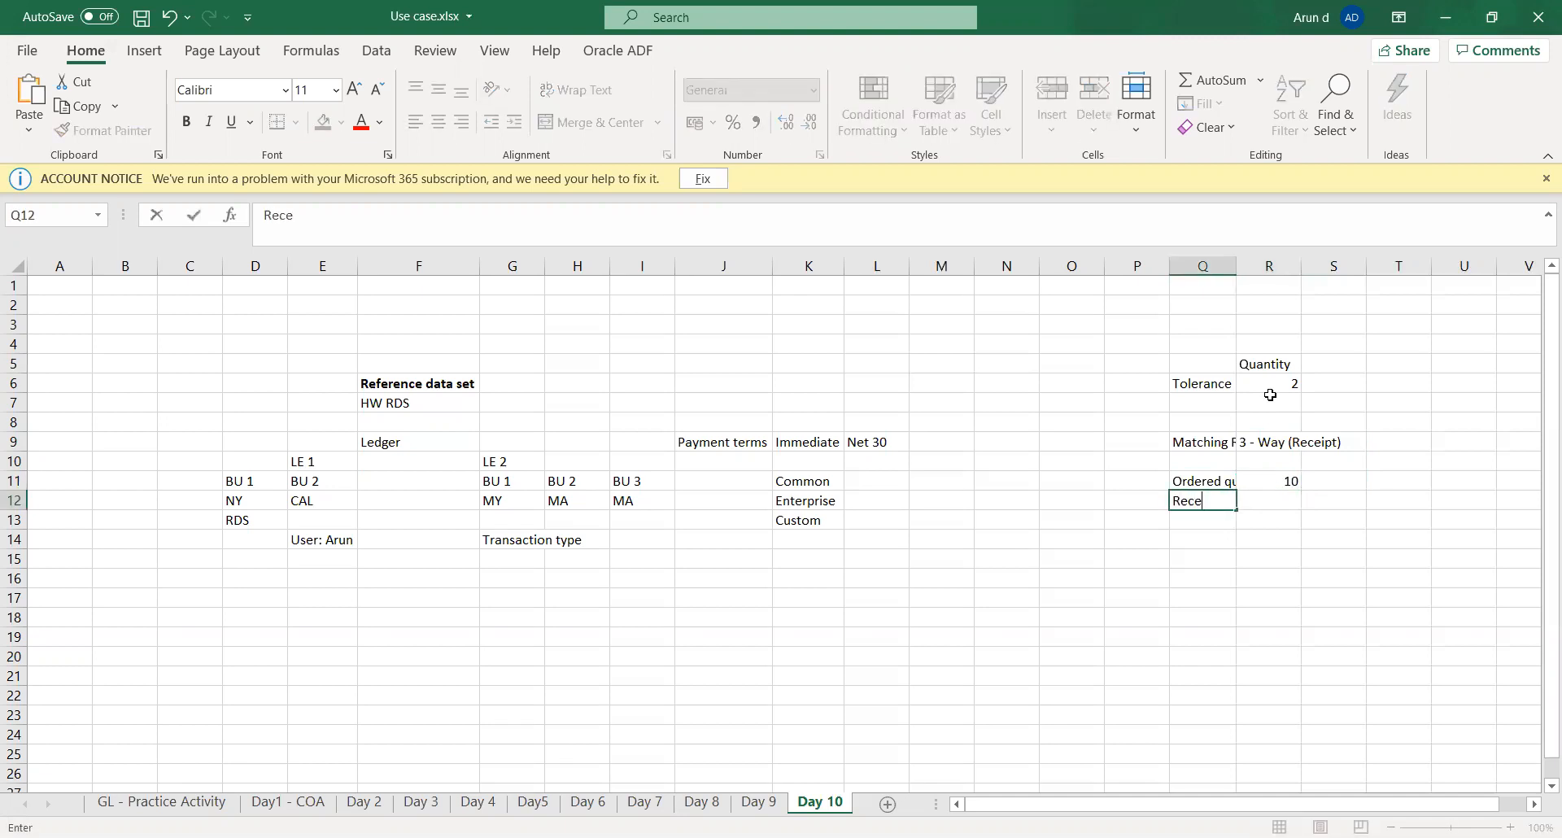
pyautogui.write('ived Qty')
pyautogui.press('Tab')
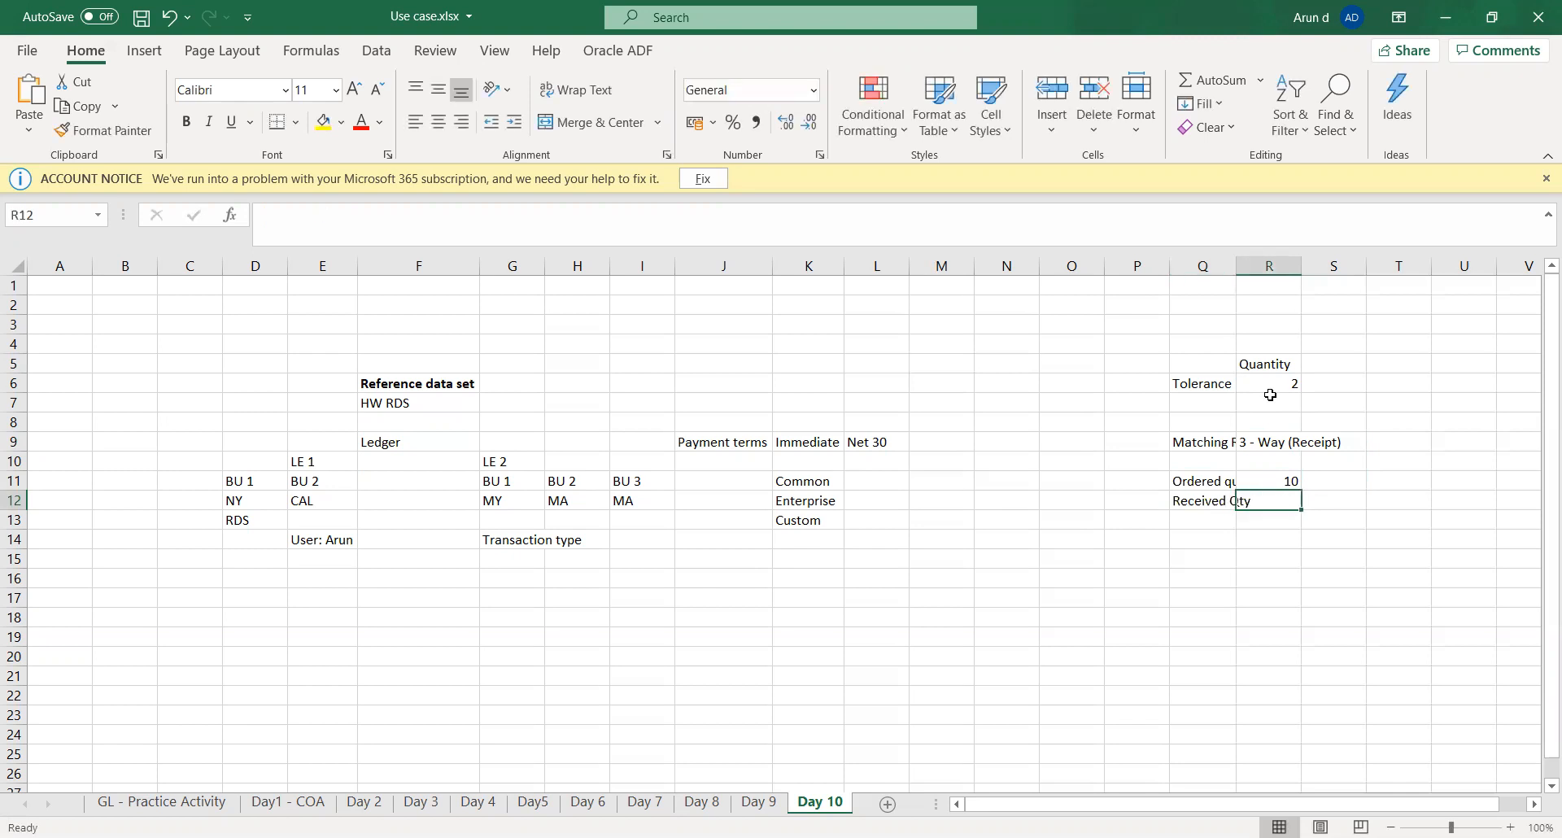
pyautogui.write('8')
pyautogui.press('Return')
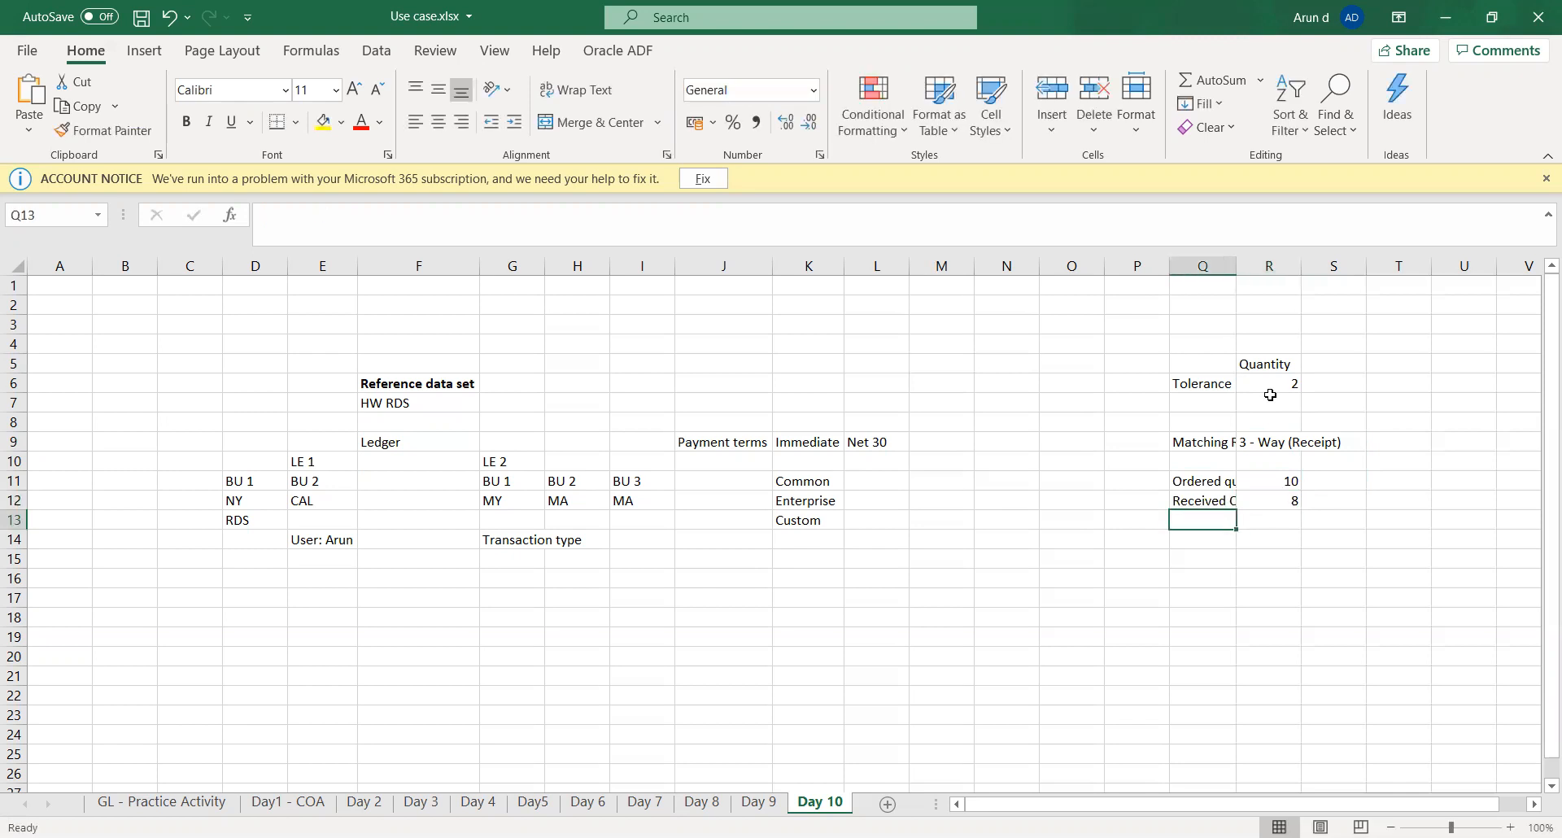
# - Enter the label Invoiced in cell Q13 and the value 9 in cell R13
pyautogui.write('Invoiced')
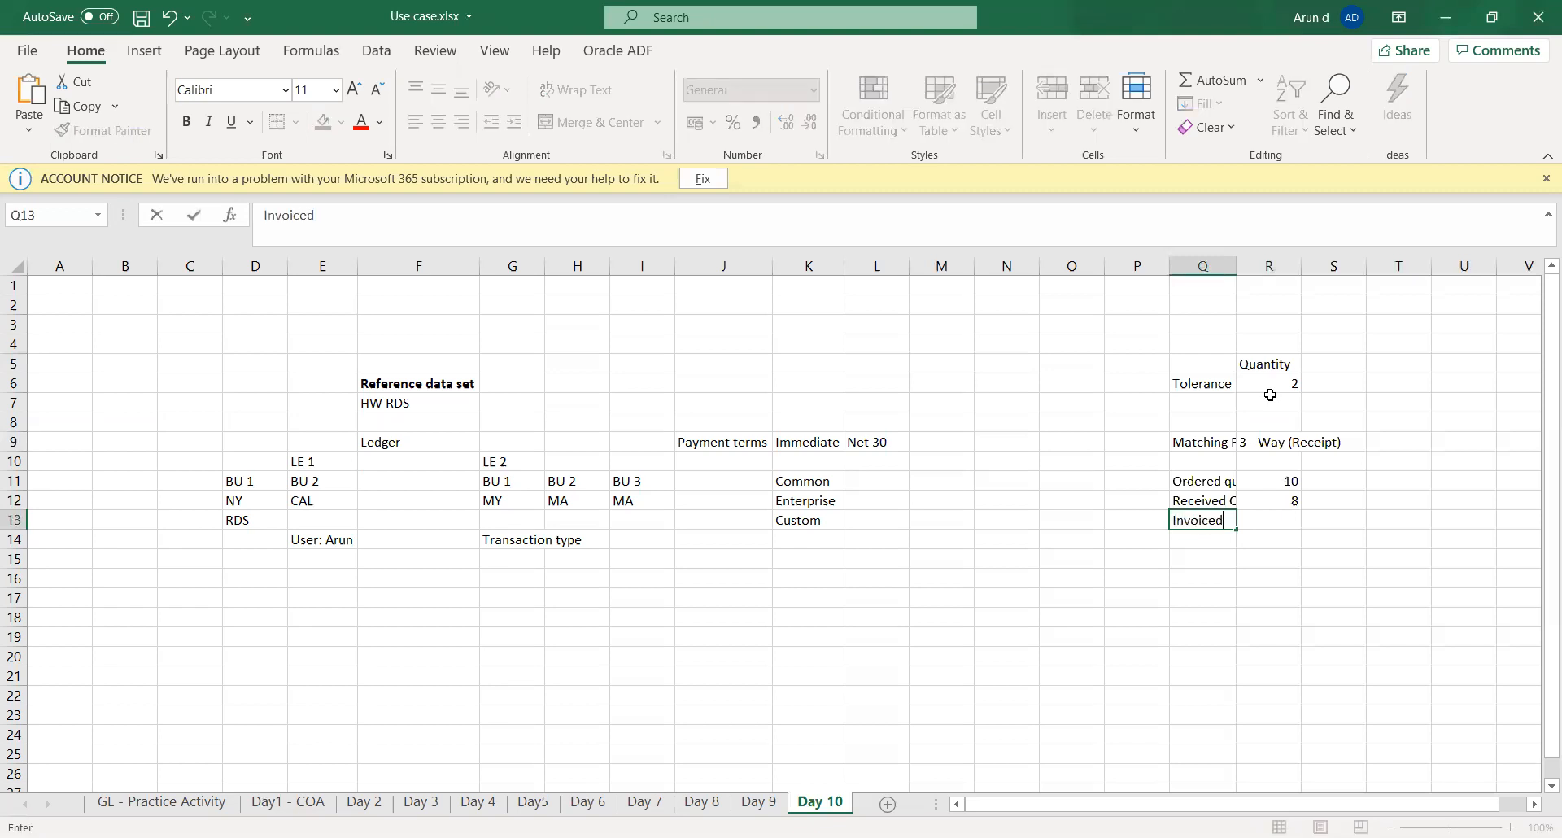
pyautogui.press('Tab')
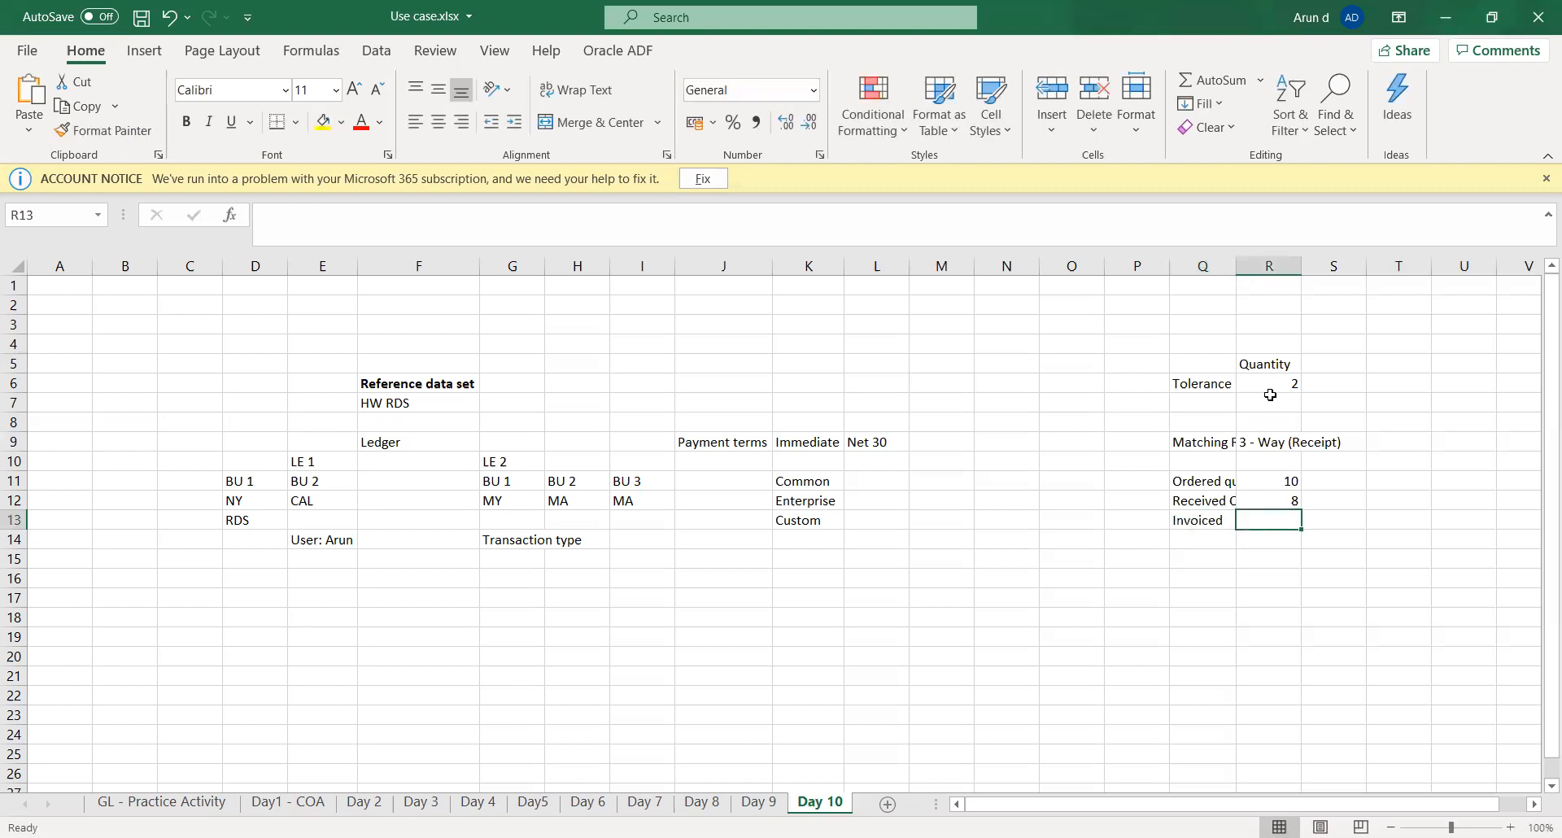
pyautogui.write('9')
pyautogui.press('Tab')
pyautogui.press('Down')
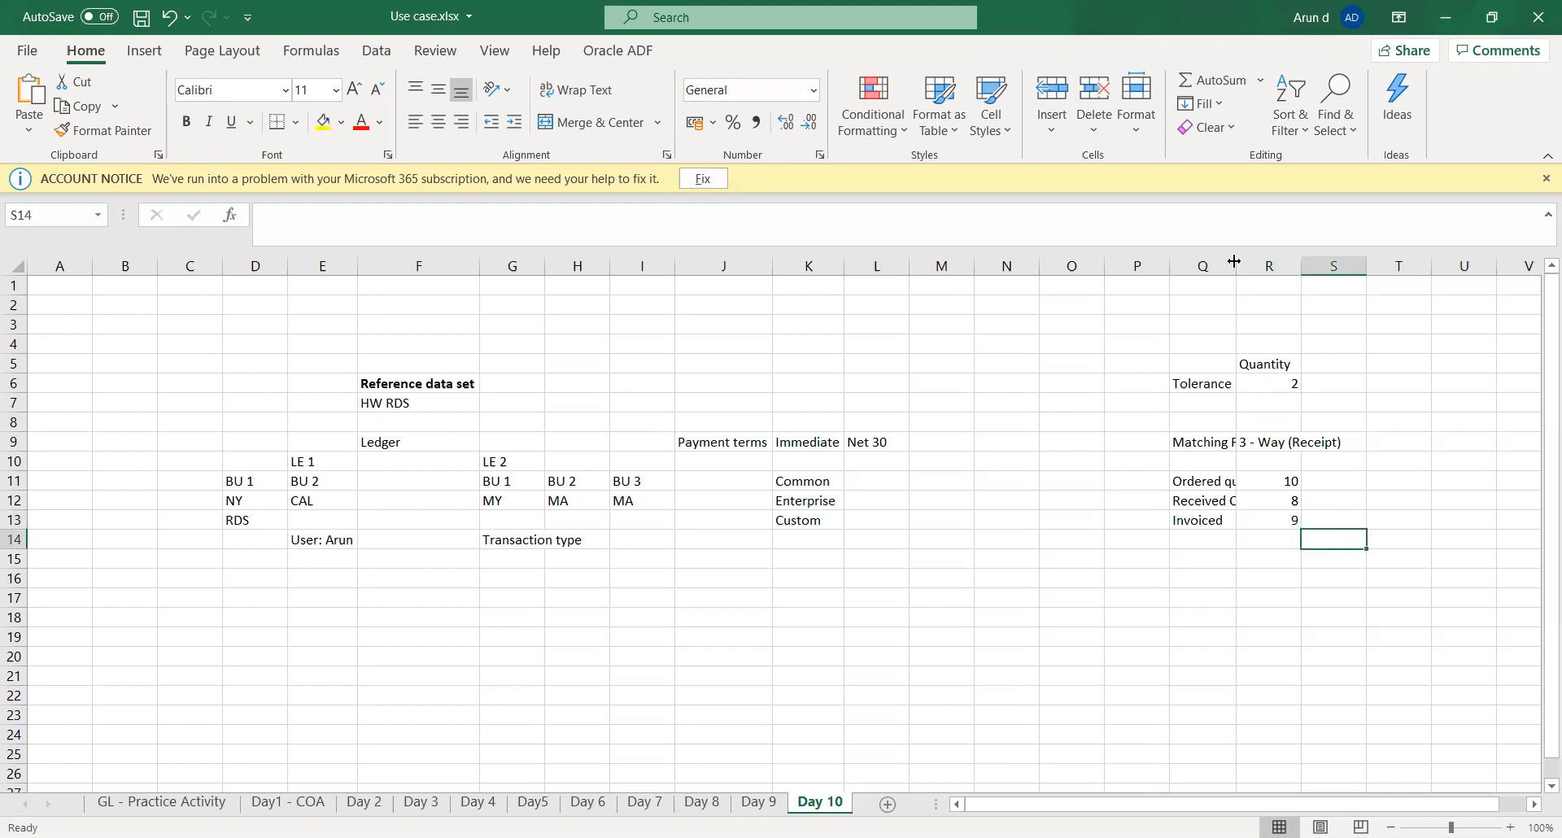
# - Widen column Q and autofit column R so their contents show in full, saving the workbook
pyautogui.moveTo(1234, 261); pyautogui.dragTo(1279, 268)
pyautogui.click(1224, 612)
pyautogui.hotkey('ctrl', 's')
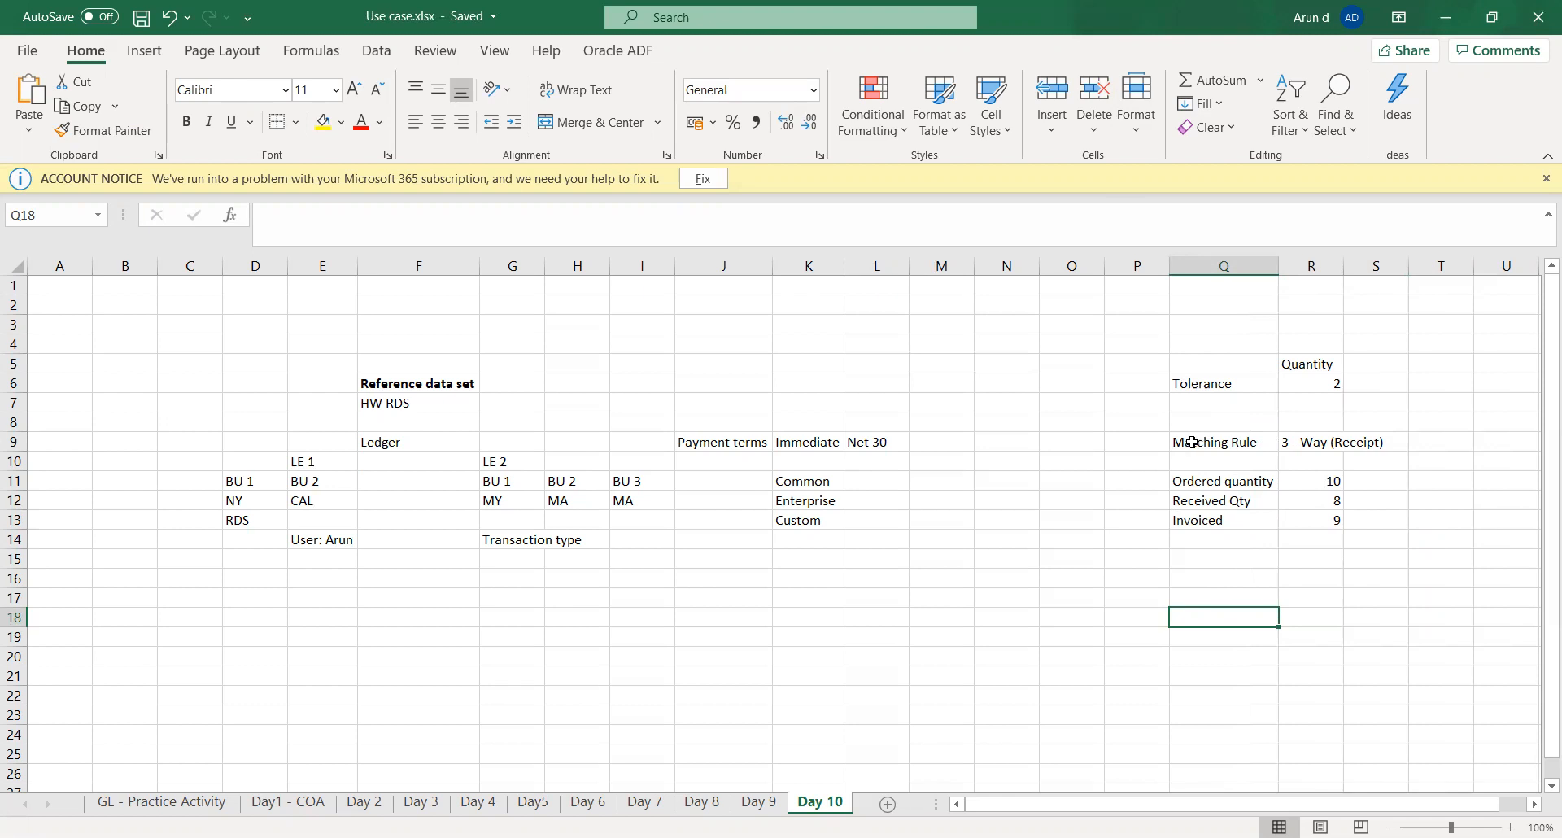
pyautogui.click(1303, 446)
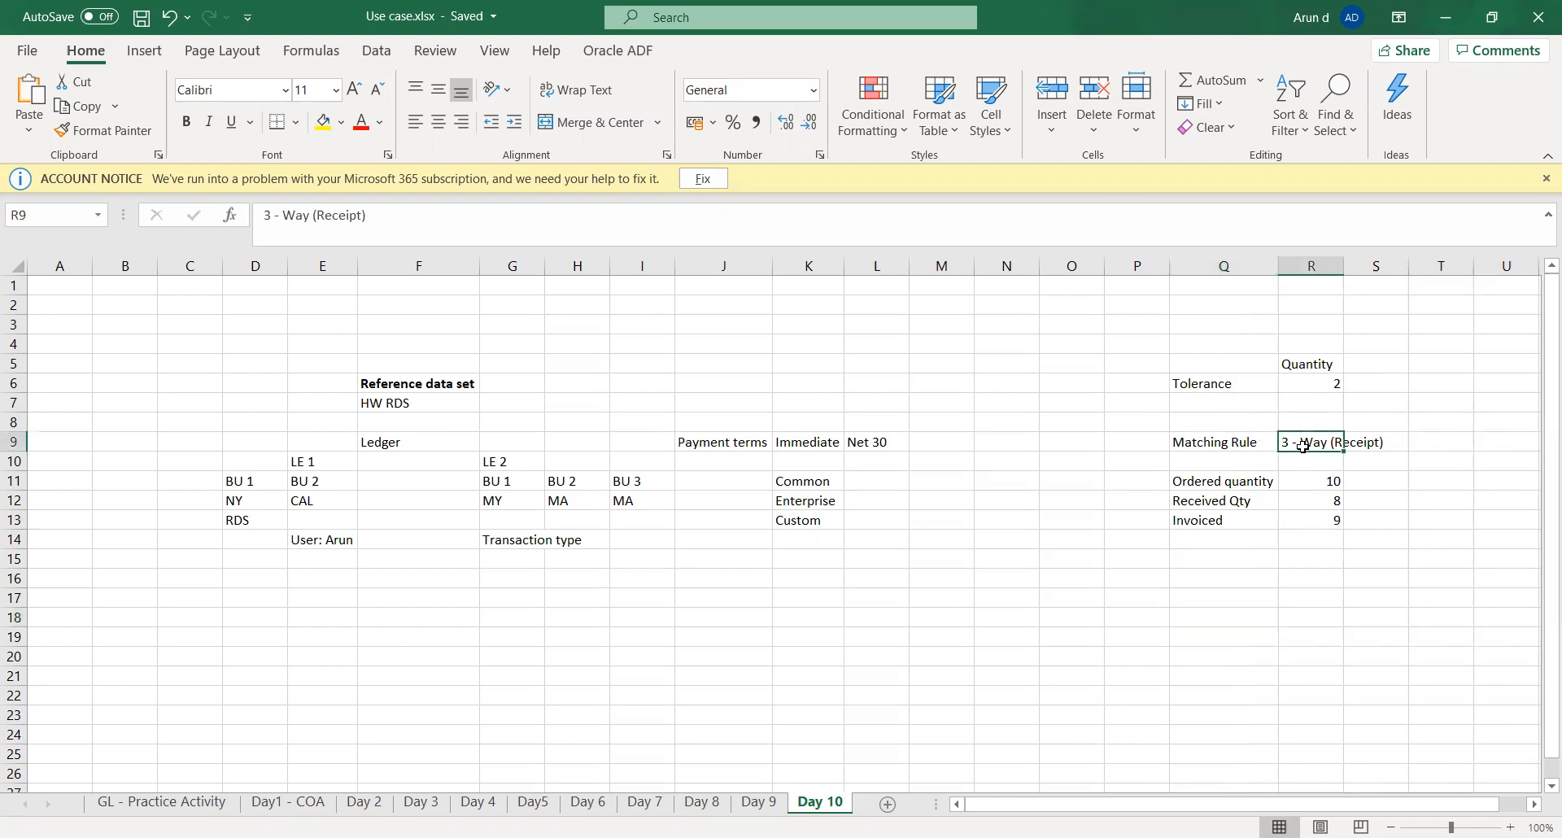
pyautogui.doubleClick(1346, 266)
pyautogui.click(1344, 540)
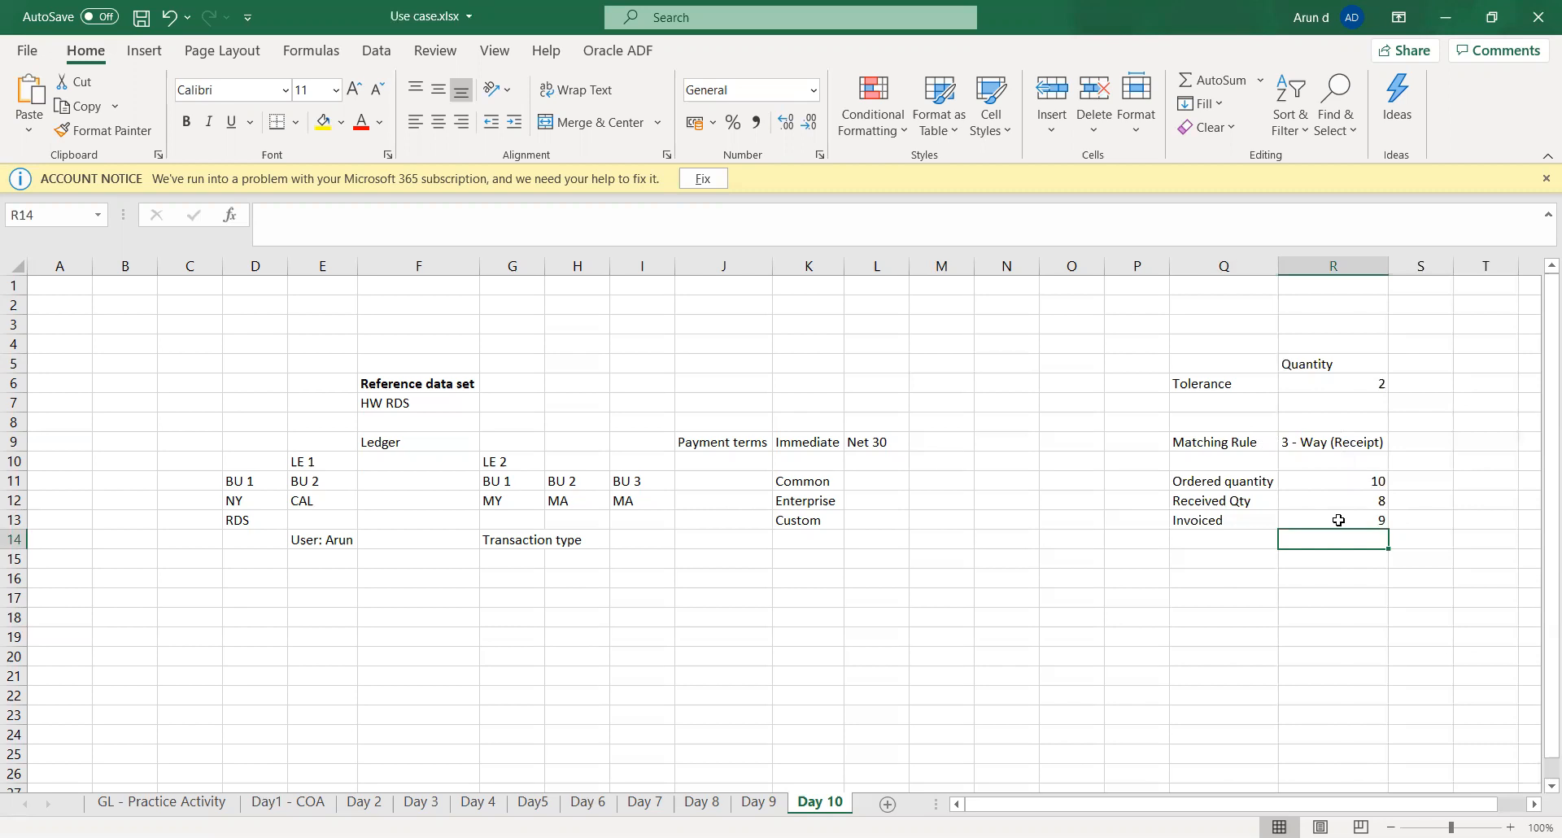
# - Review the matching rule and the ordered, received and invoiced quantities in rows 9 to 13
pyautogui.press('Up')
pyautogui.press('Up')
pyautogui.press('Up')
pyautogui.press('Up')
pyautogui.press('Up')
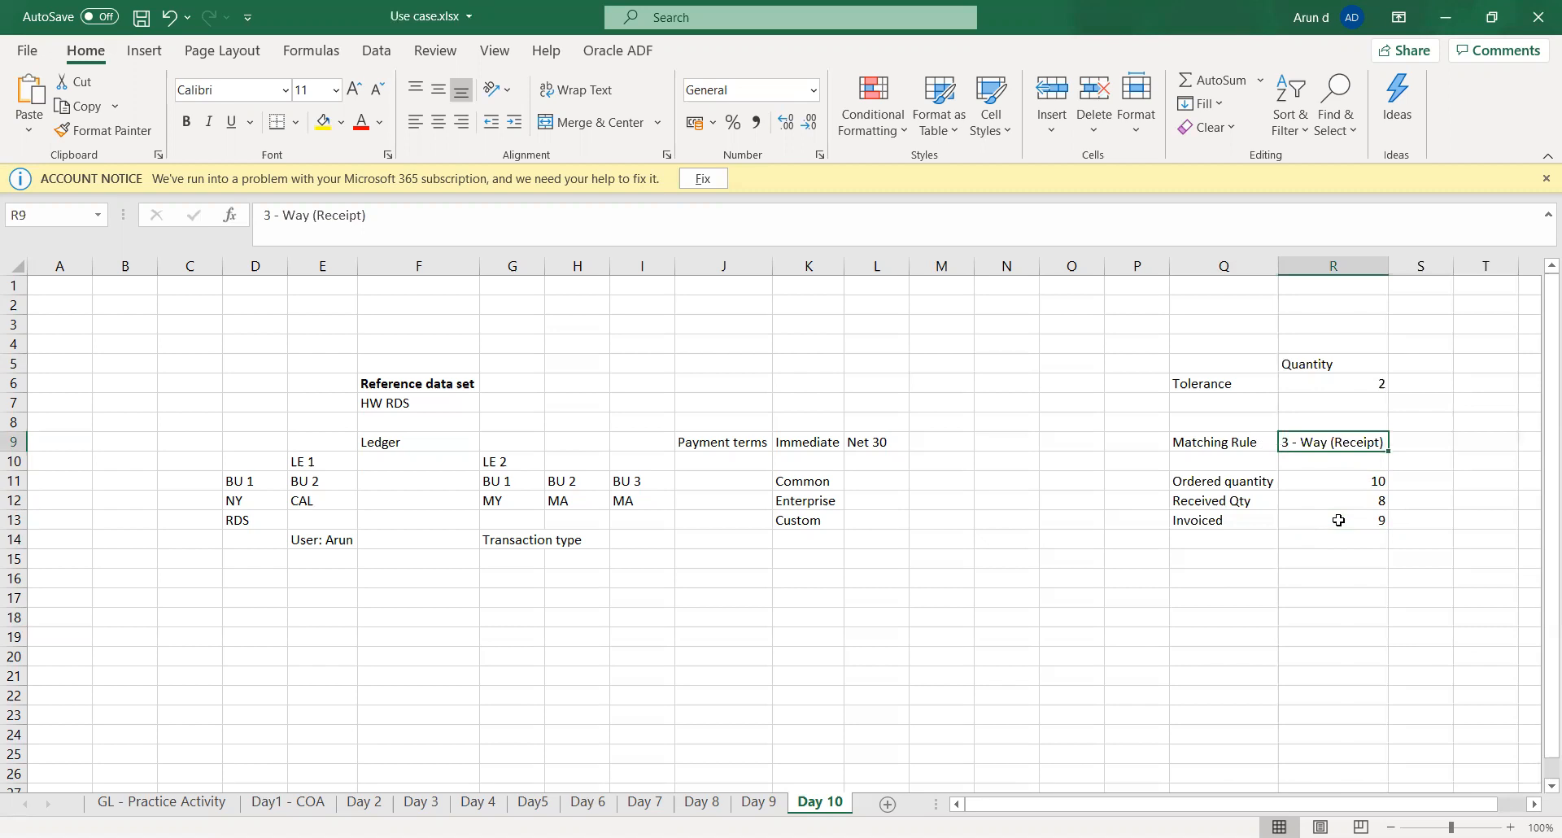
pyautogui.press('Return')
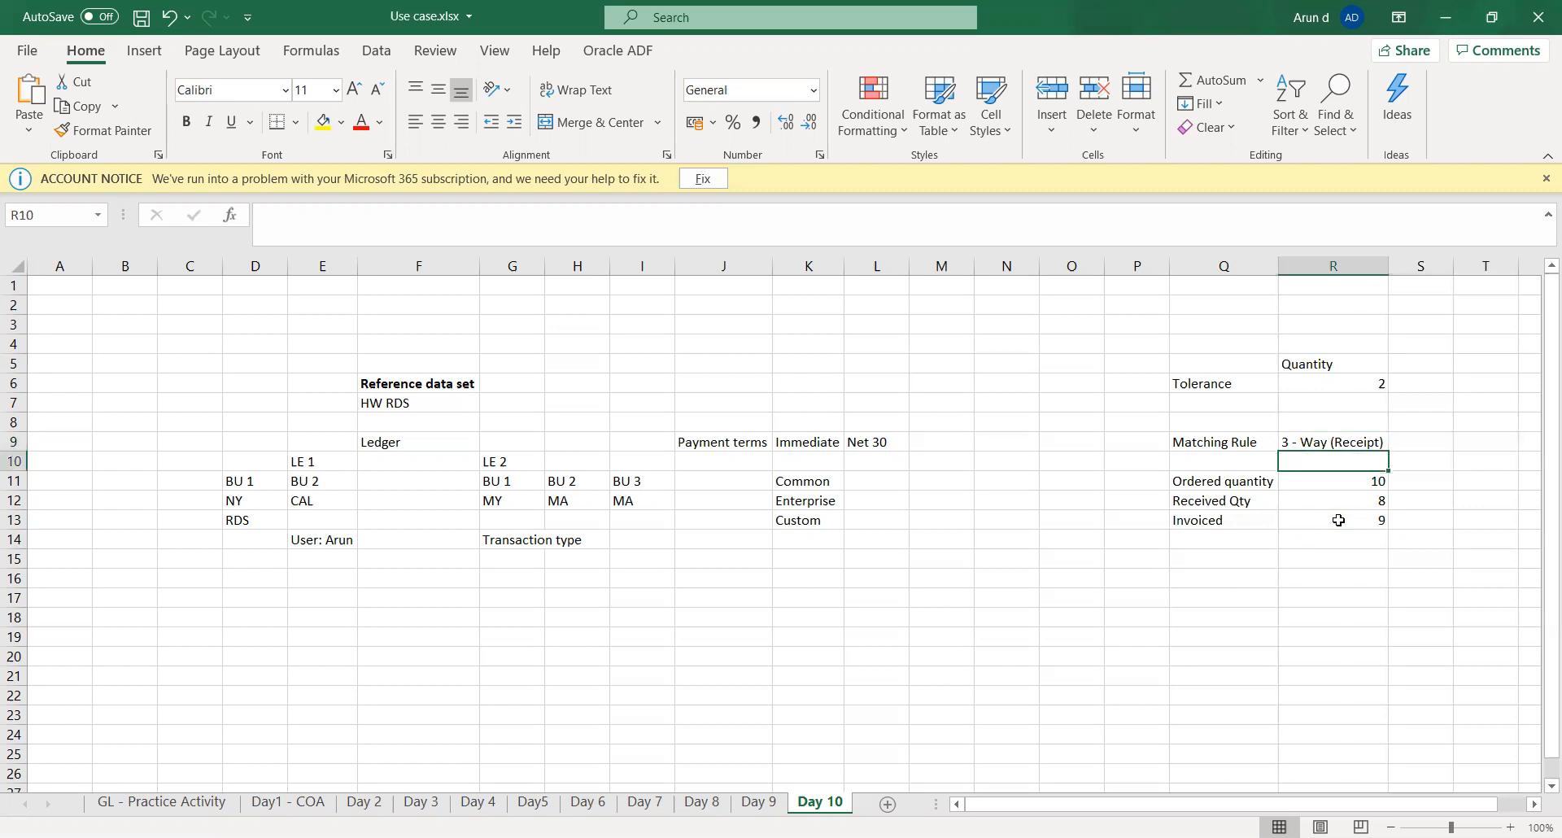
pyautogui.press('Down')
pyautogui.press('Left')
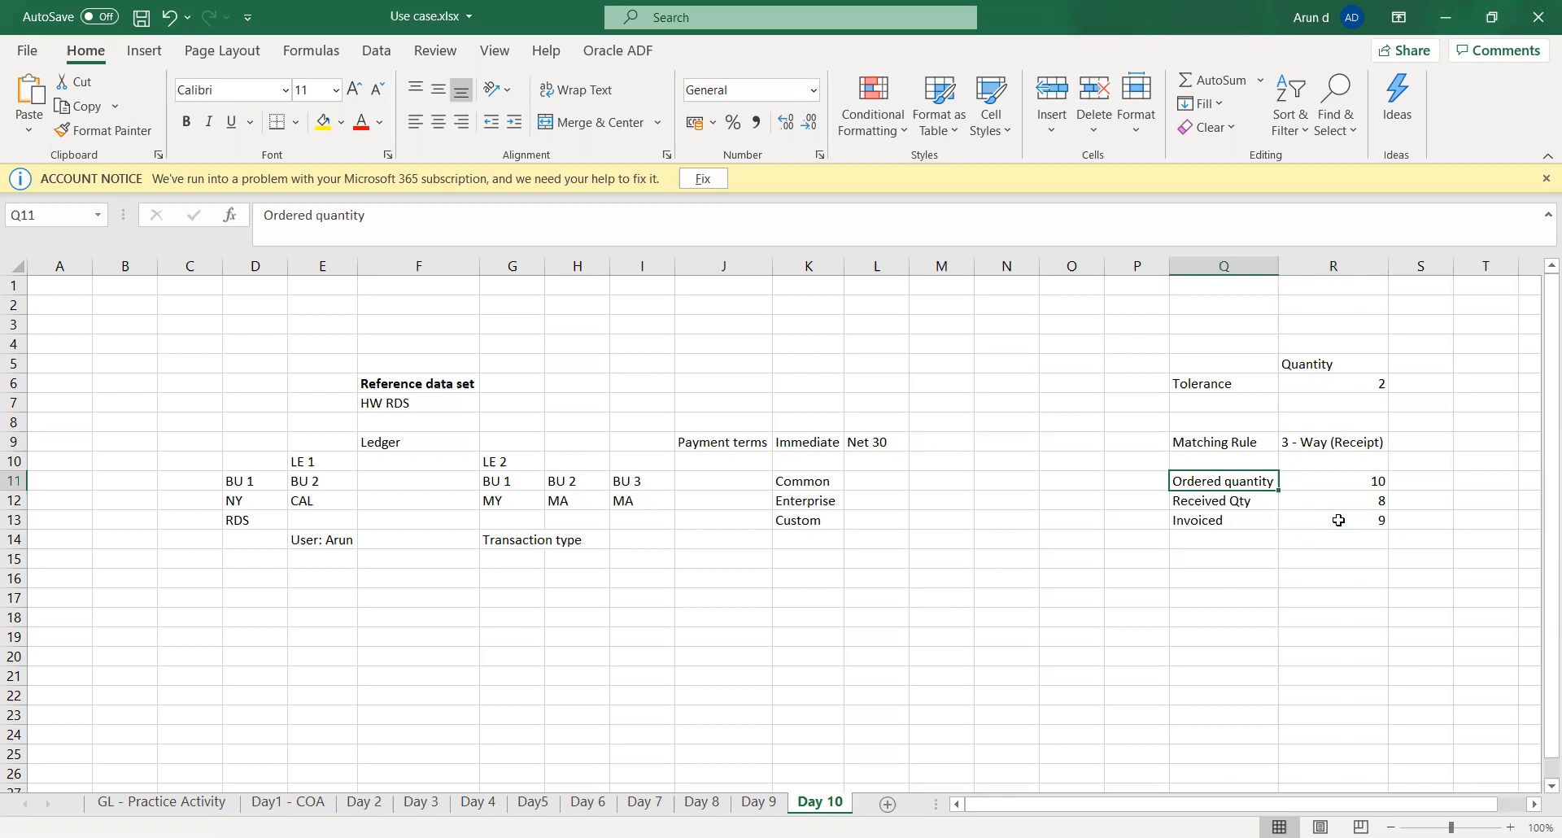
pyautogui.press('Right')
pyautogui.press('Down')
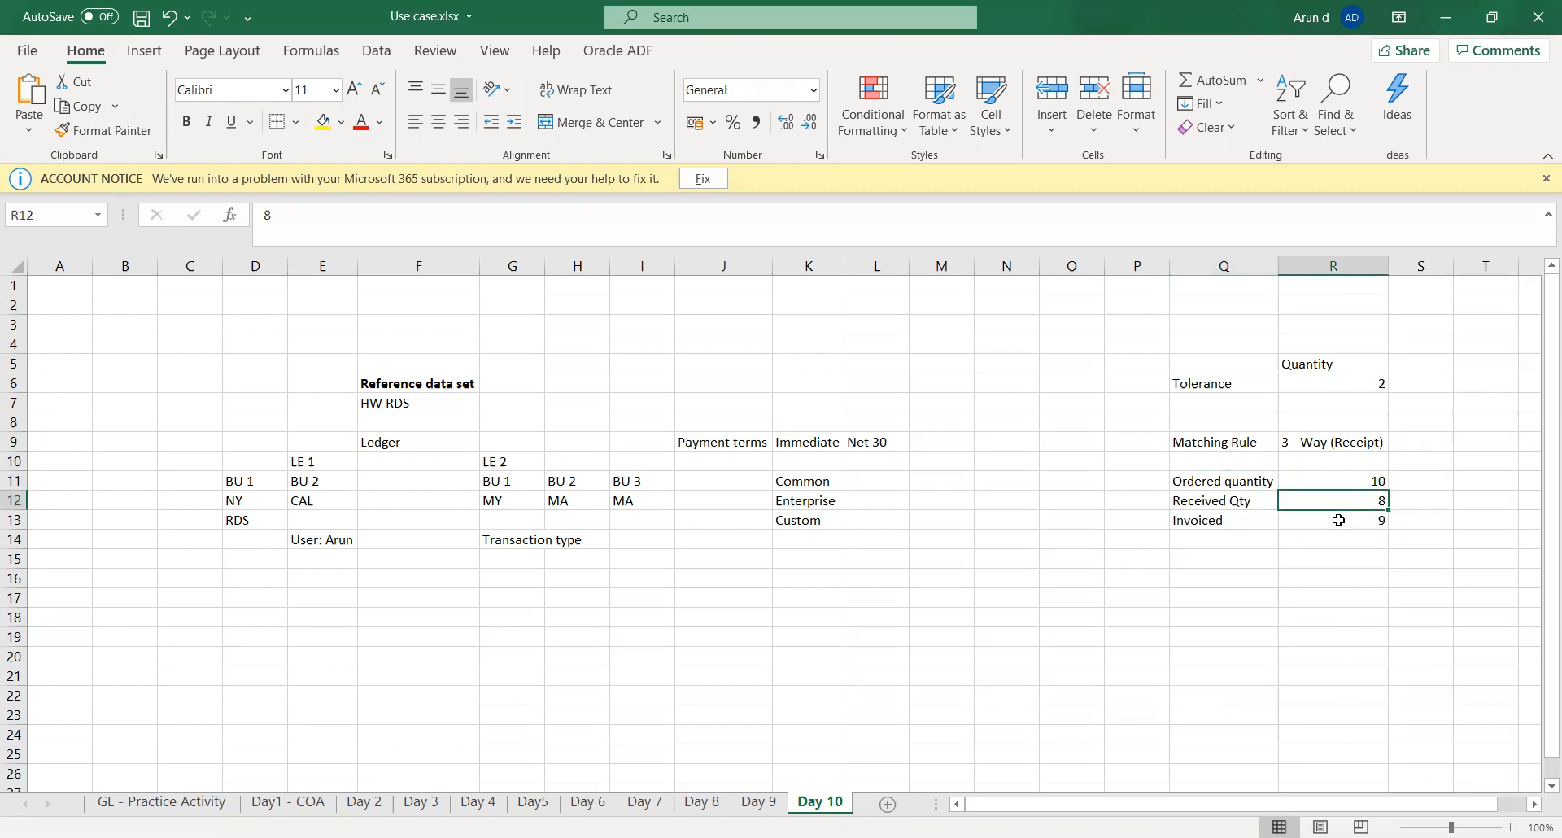
pyautogui.press('Down')
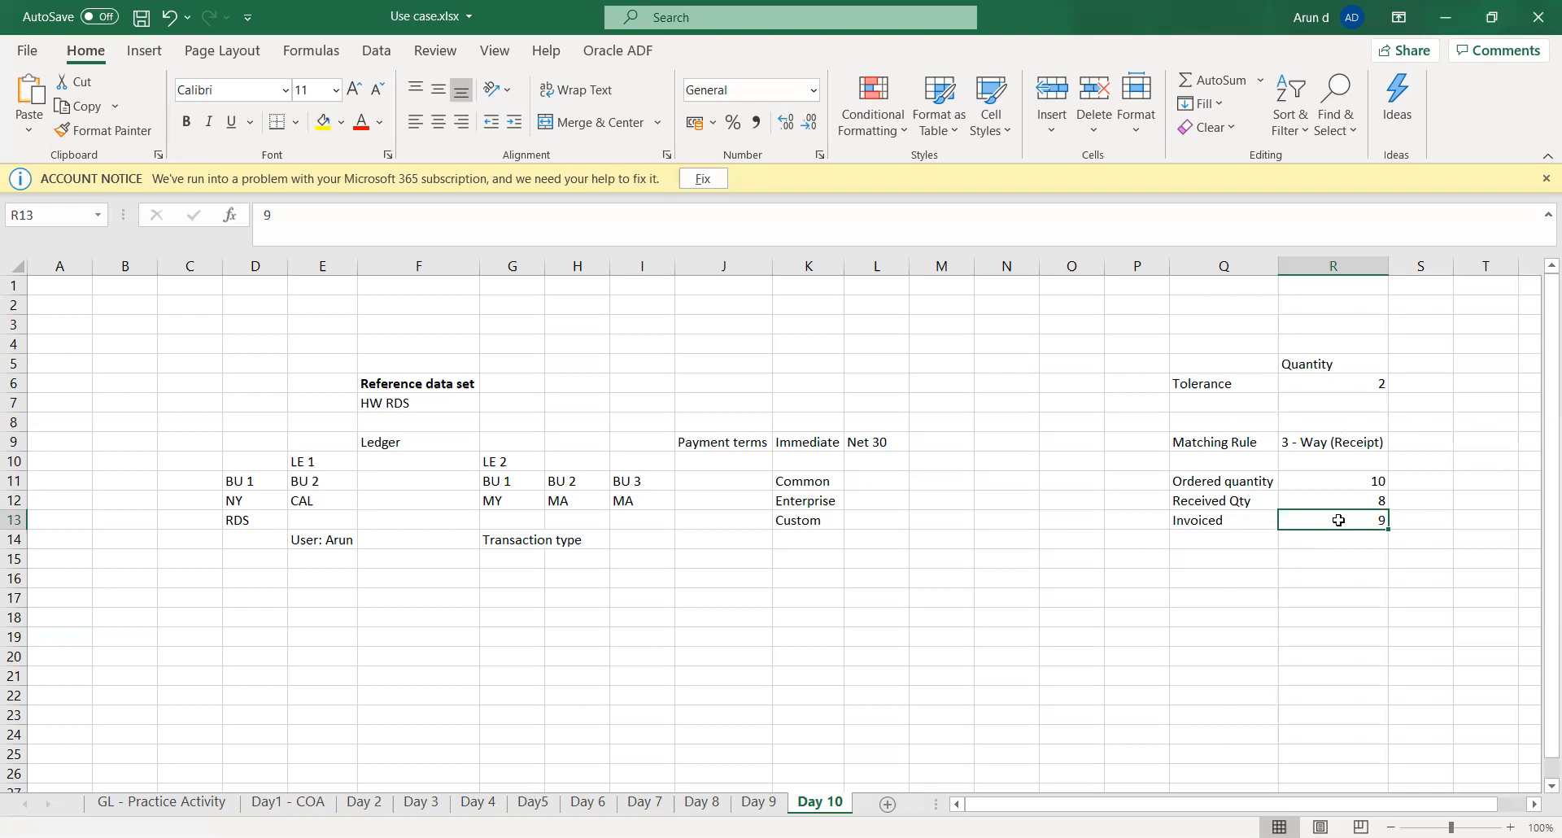
pyautogui.press('Return')
pyautogui.press('Return')
# - Compare the received and invoiced quantities against the quantity tolerance in cell R6 and the matching rule
pyautogui.press('Up')
pyautogui.press('Up')
pyautogui.press('Up')
pyautogui.press('Up')
pyautogui.press('Up')
pyautogui.press('Up')
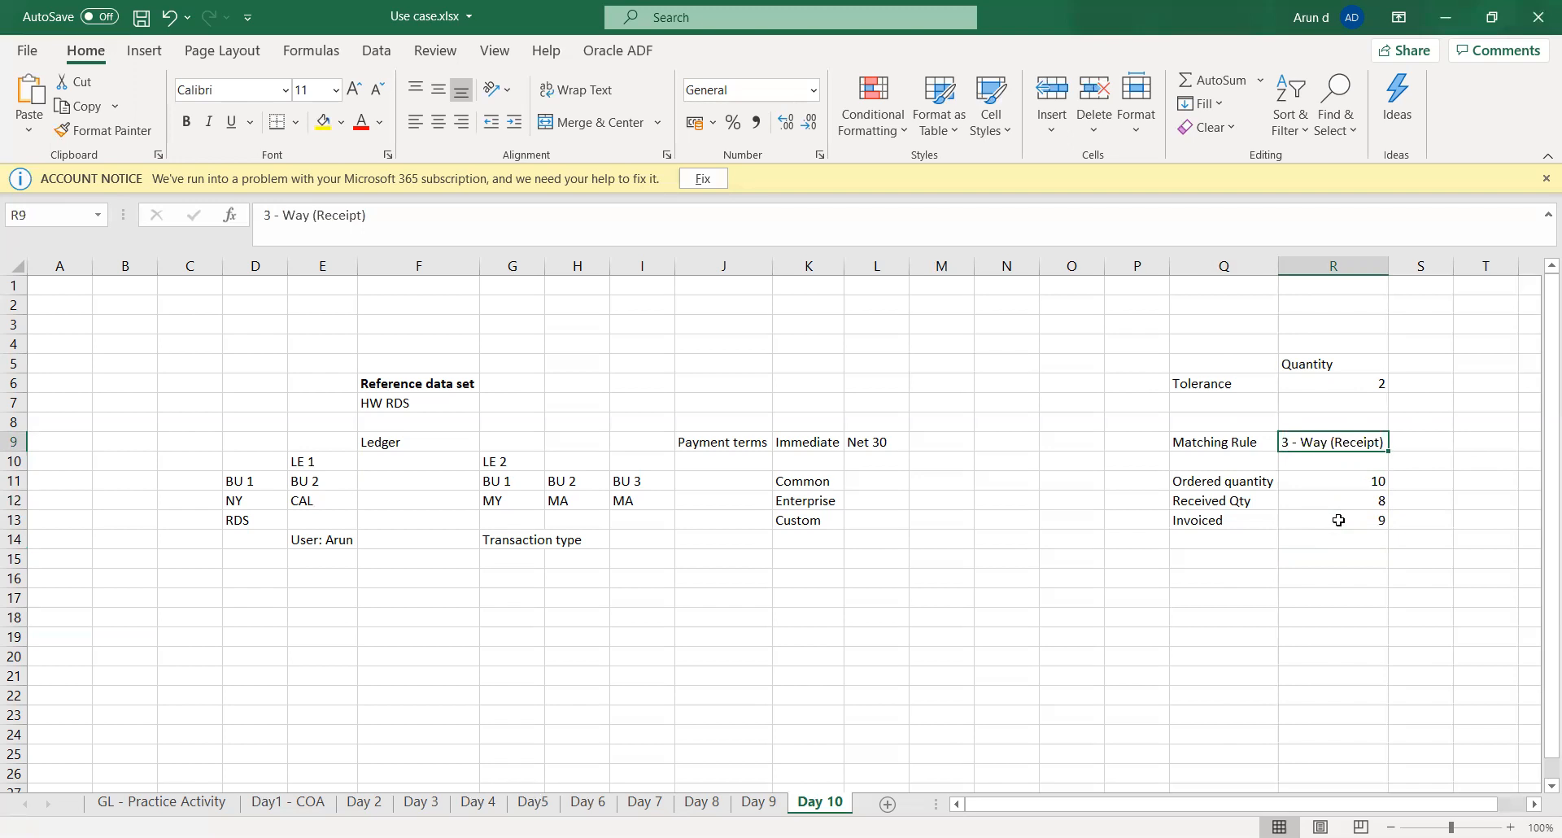
pyautogui.press('Down')
pyautogui.press('Down')
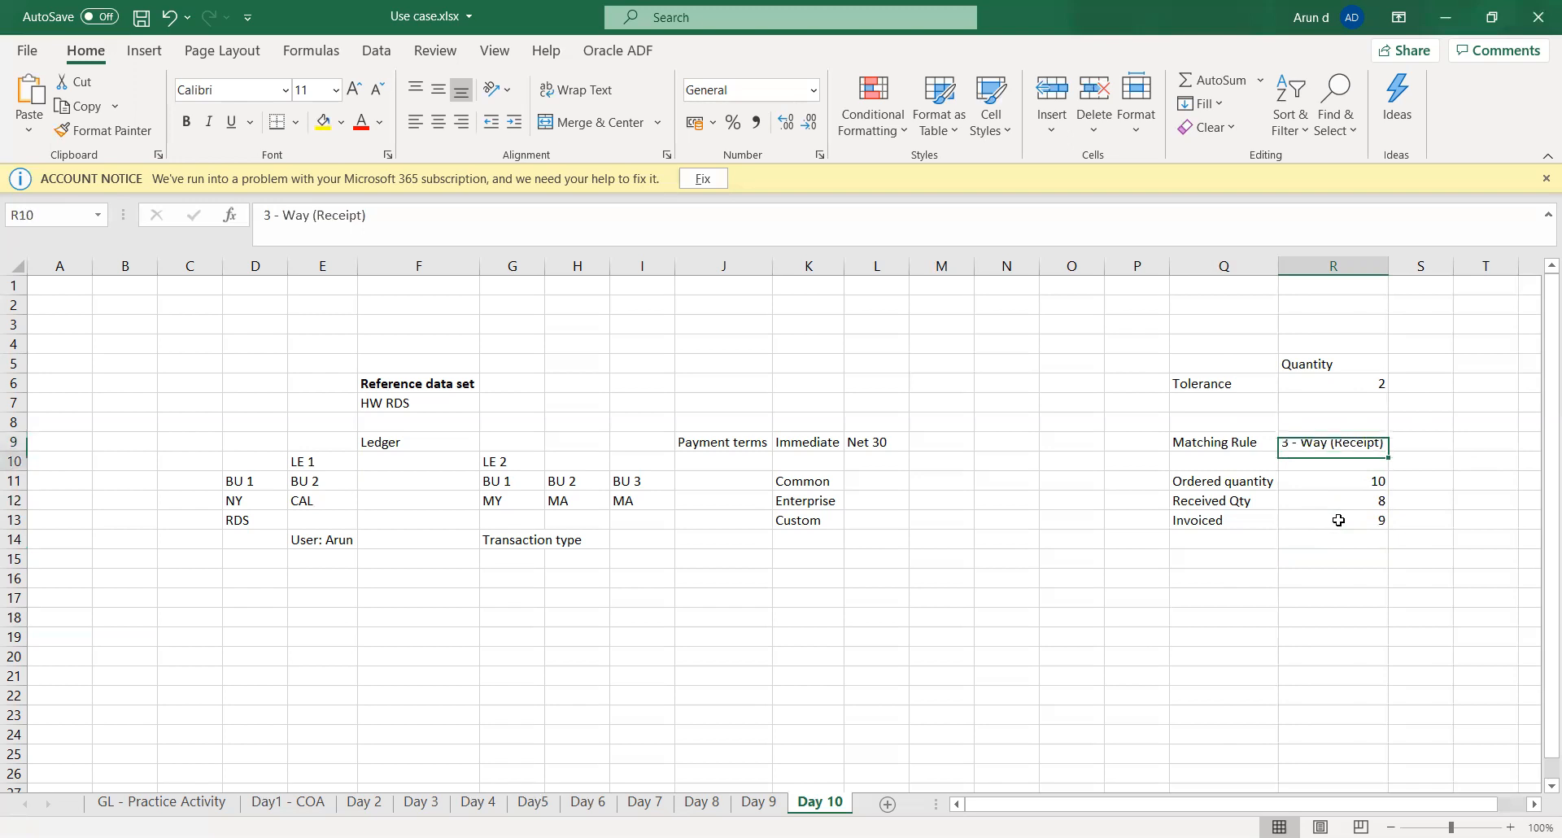
pyautogui.press('Up')
pyautogui.press('Left')
pyautogui.press('Left')
pyautogui.press('Left')
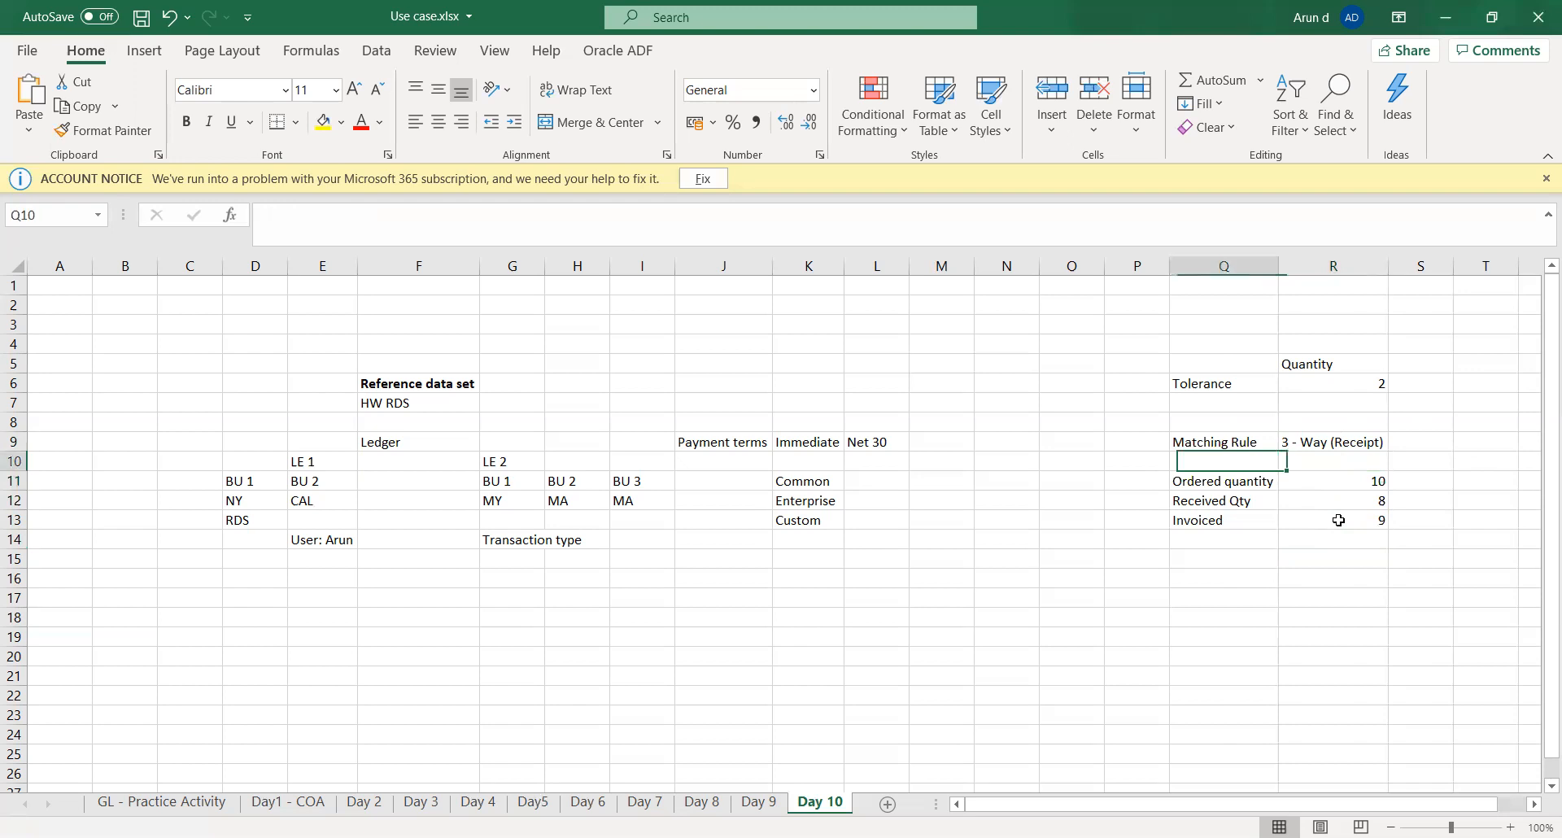
pyautogui.press('Up')
pyautogui.press('Up')
pyautogui.press('Up')
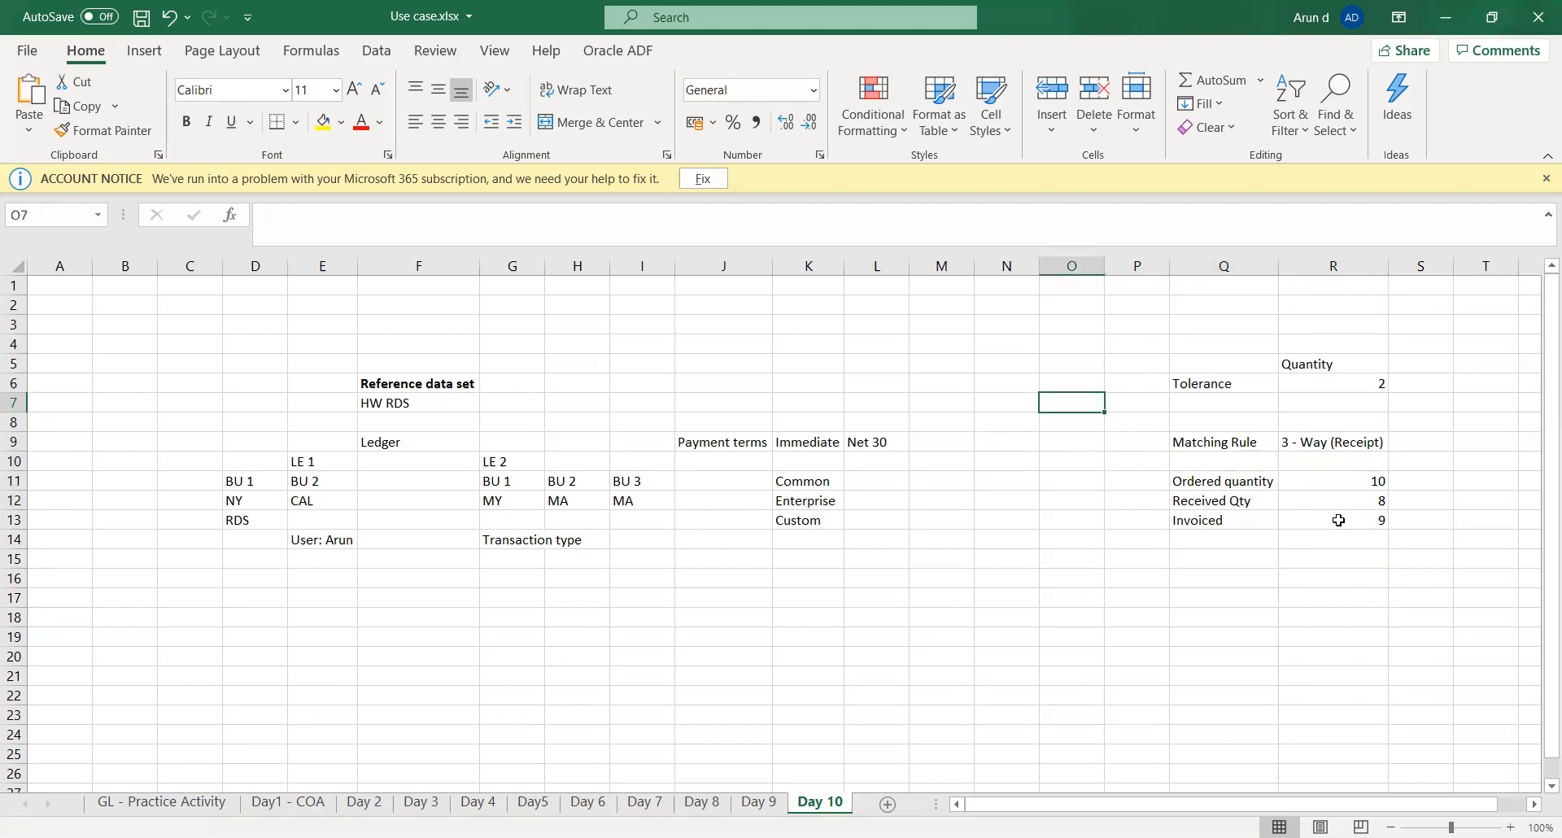
pyautogui.press('Right')
pyautogui.press('Right')
pyautogui.press('Right')
pyautogui.press('Up')
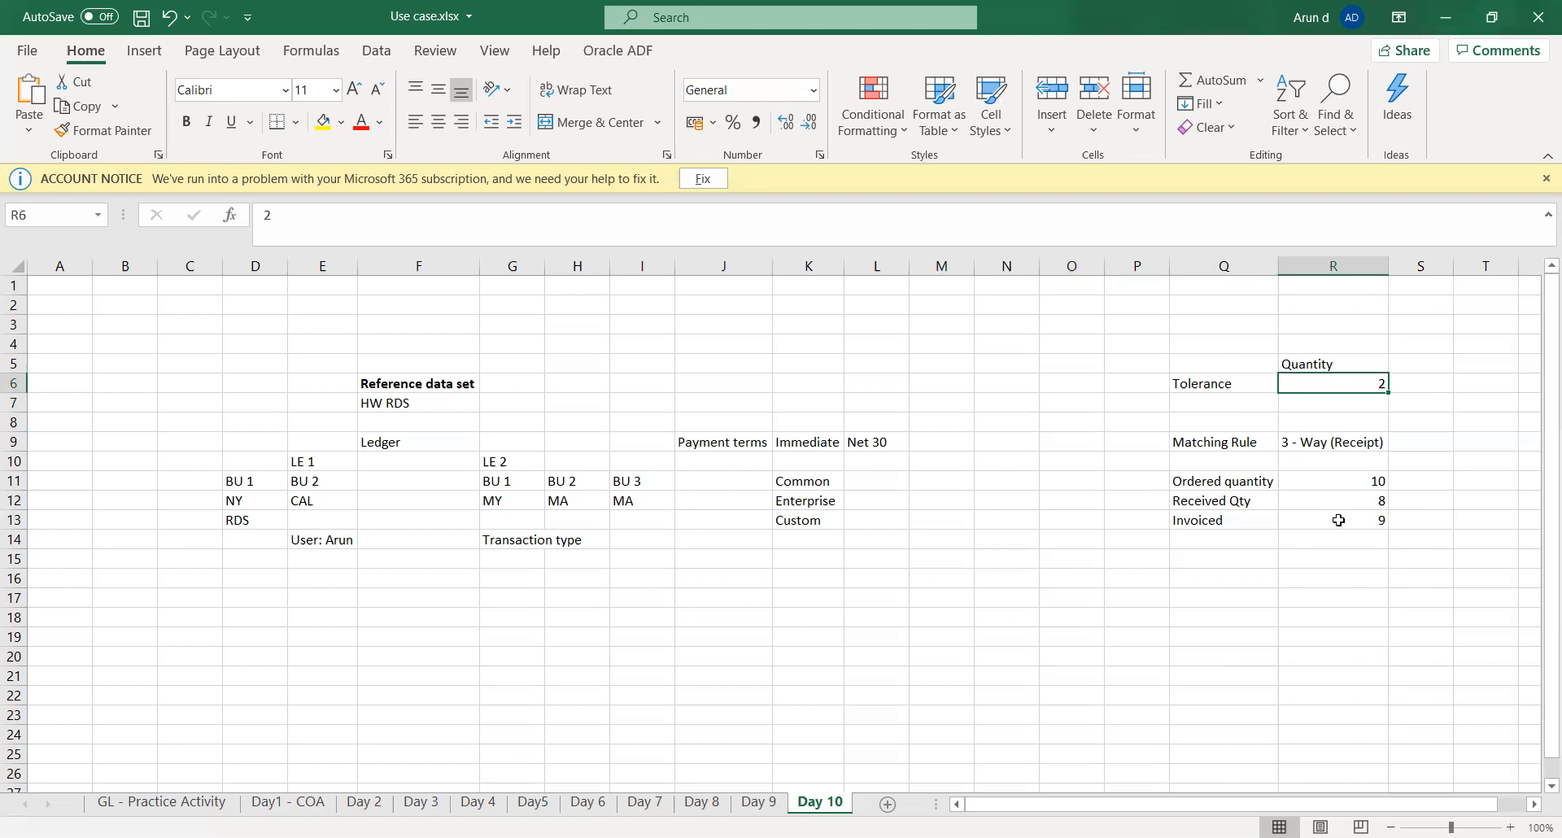
pyautogui.press('Down')
pyautogui.press('Down')
pyautogui.press('Down')
pyautogui.press('Down')
pyautogui.press('Down')
pyautogui.press('Down')
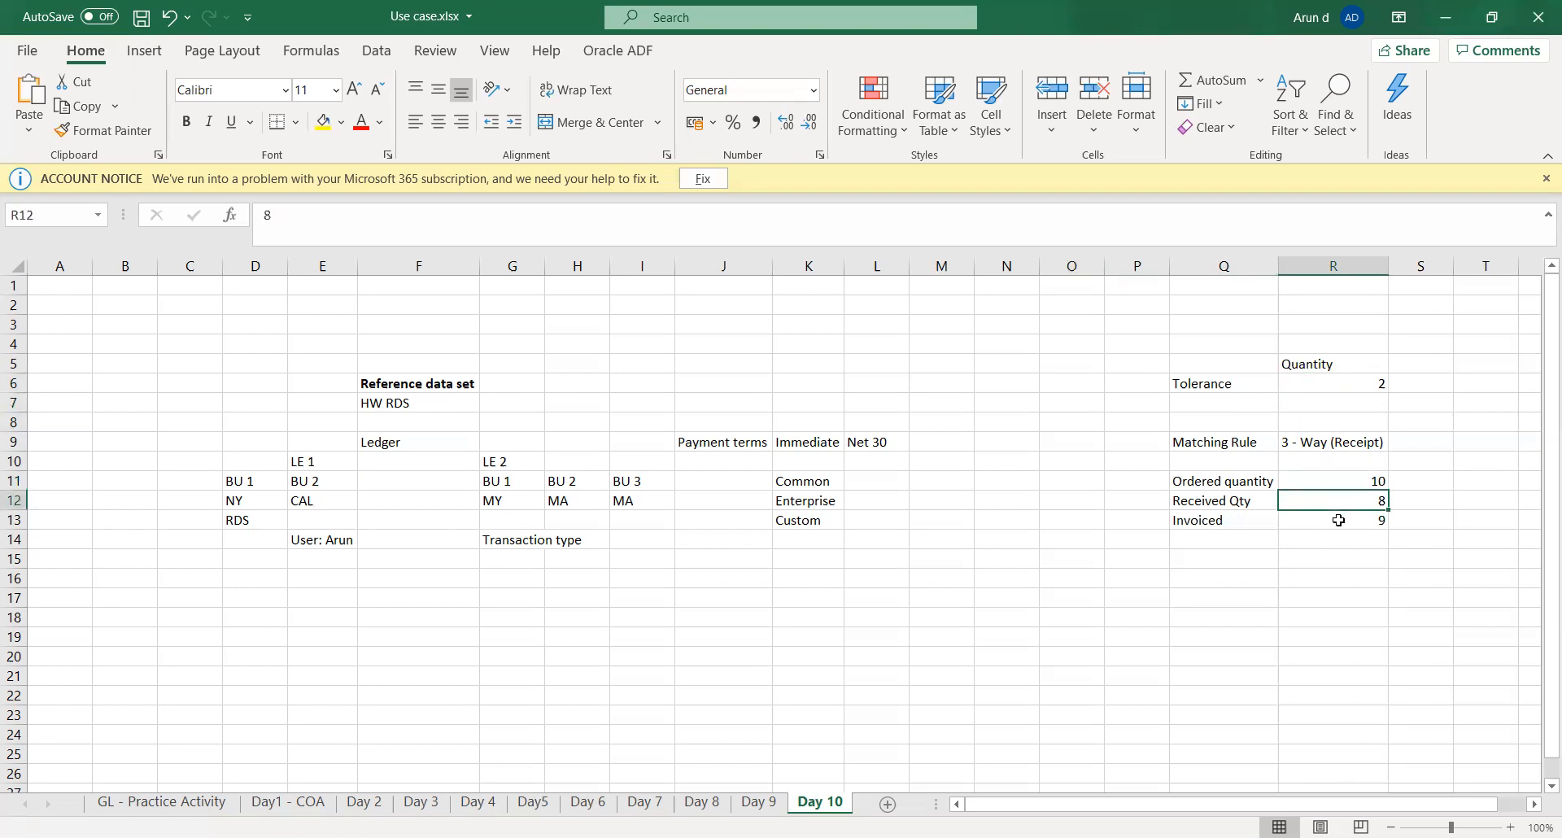
pyautogui.press('Down')
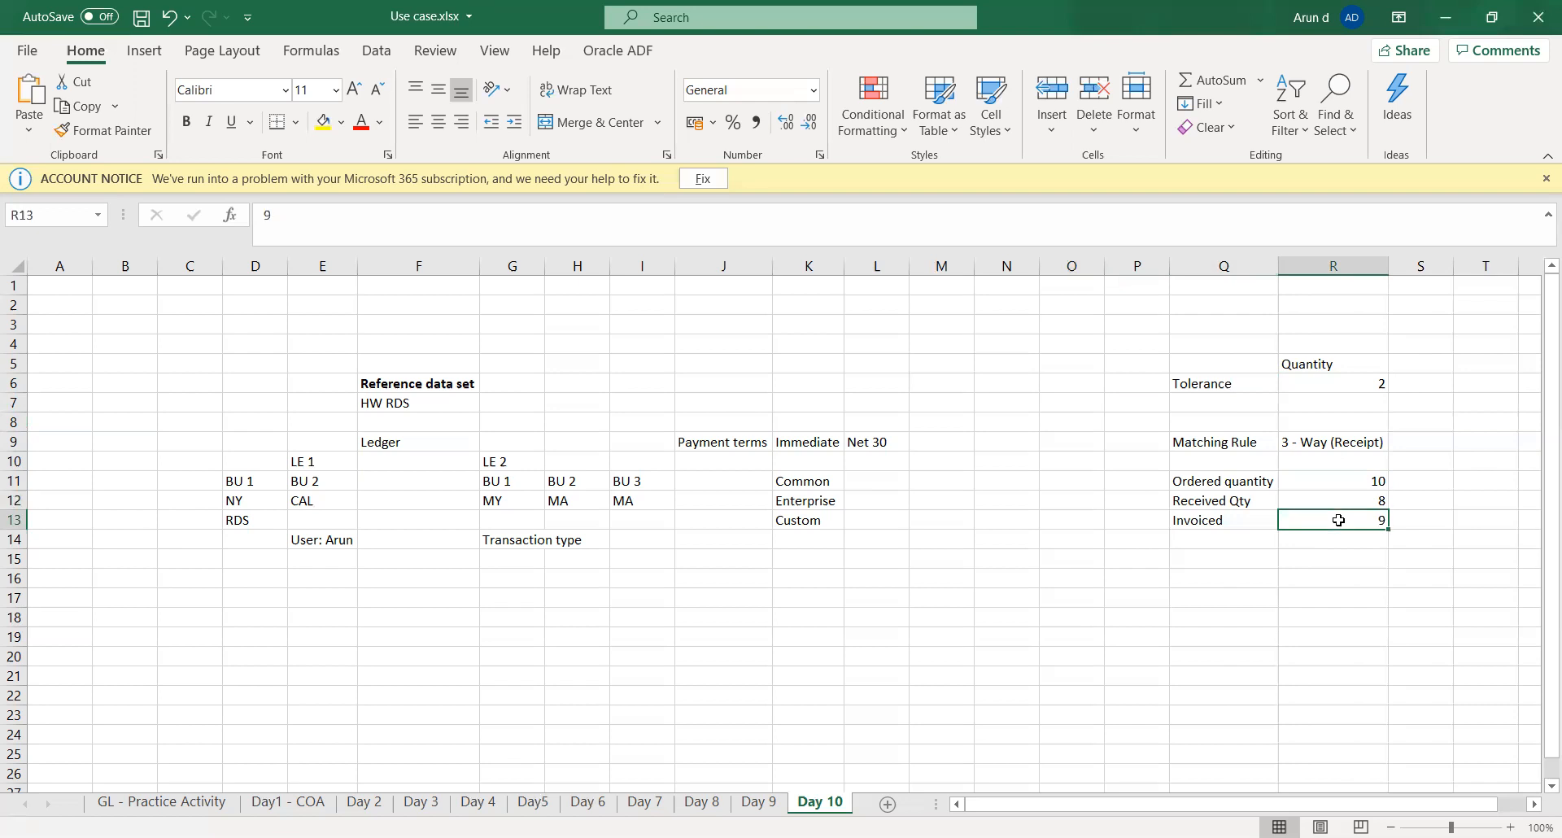
# - Enter Pass in cell R14 and the label Tolerance in cell Q14
pyautogui.press('Down')
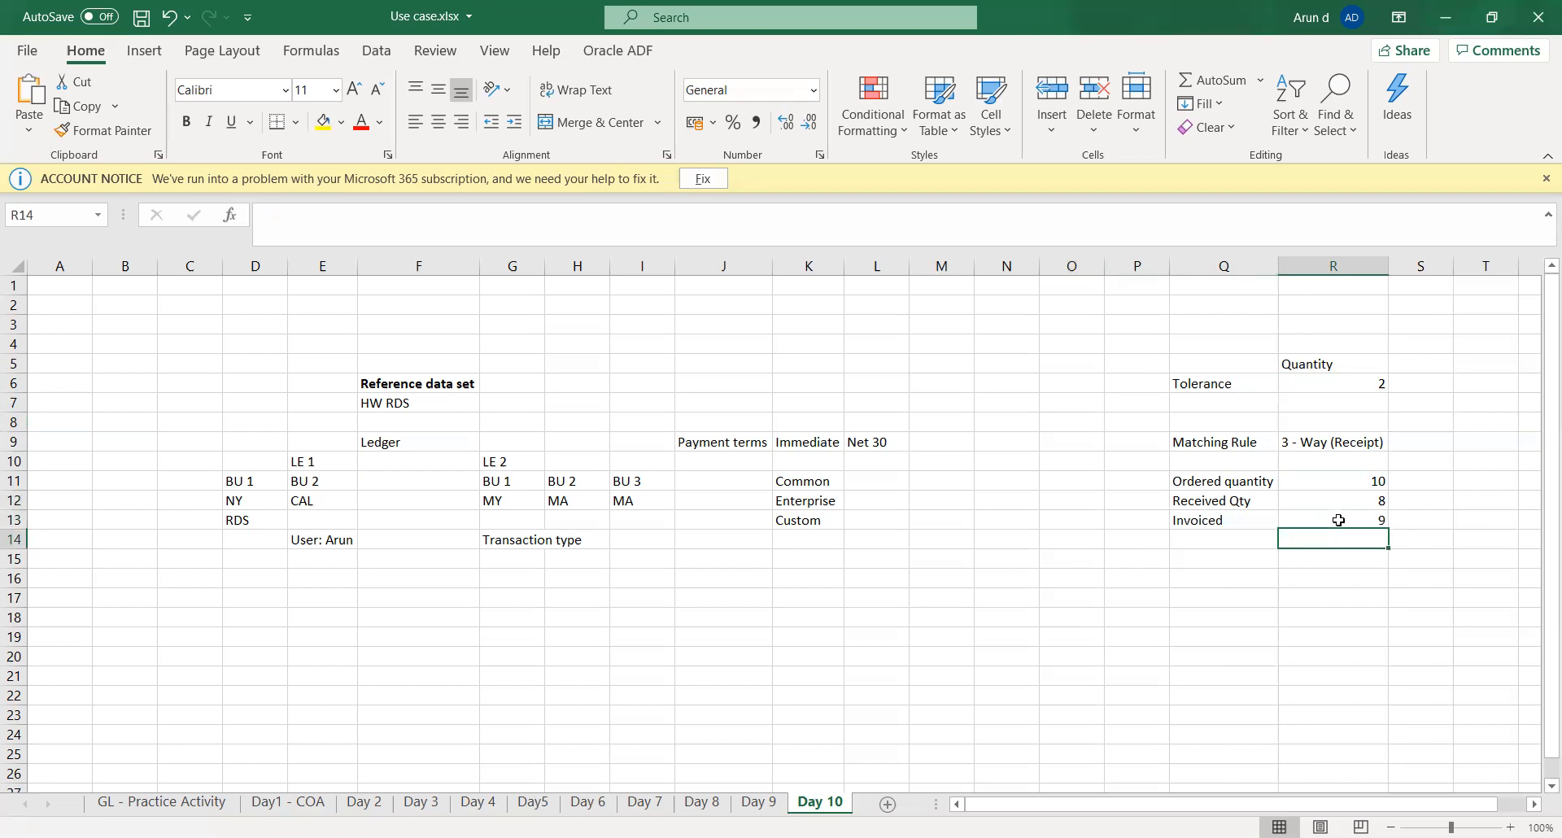
pyautogui.write('Pass')
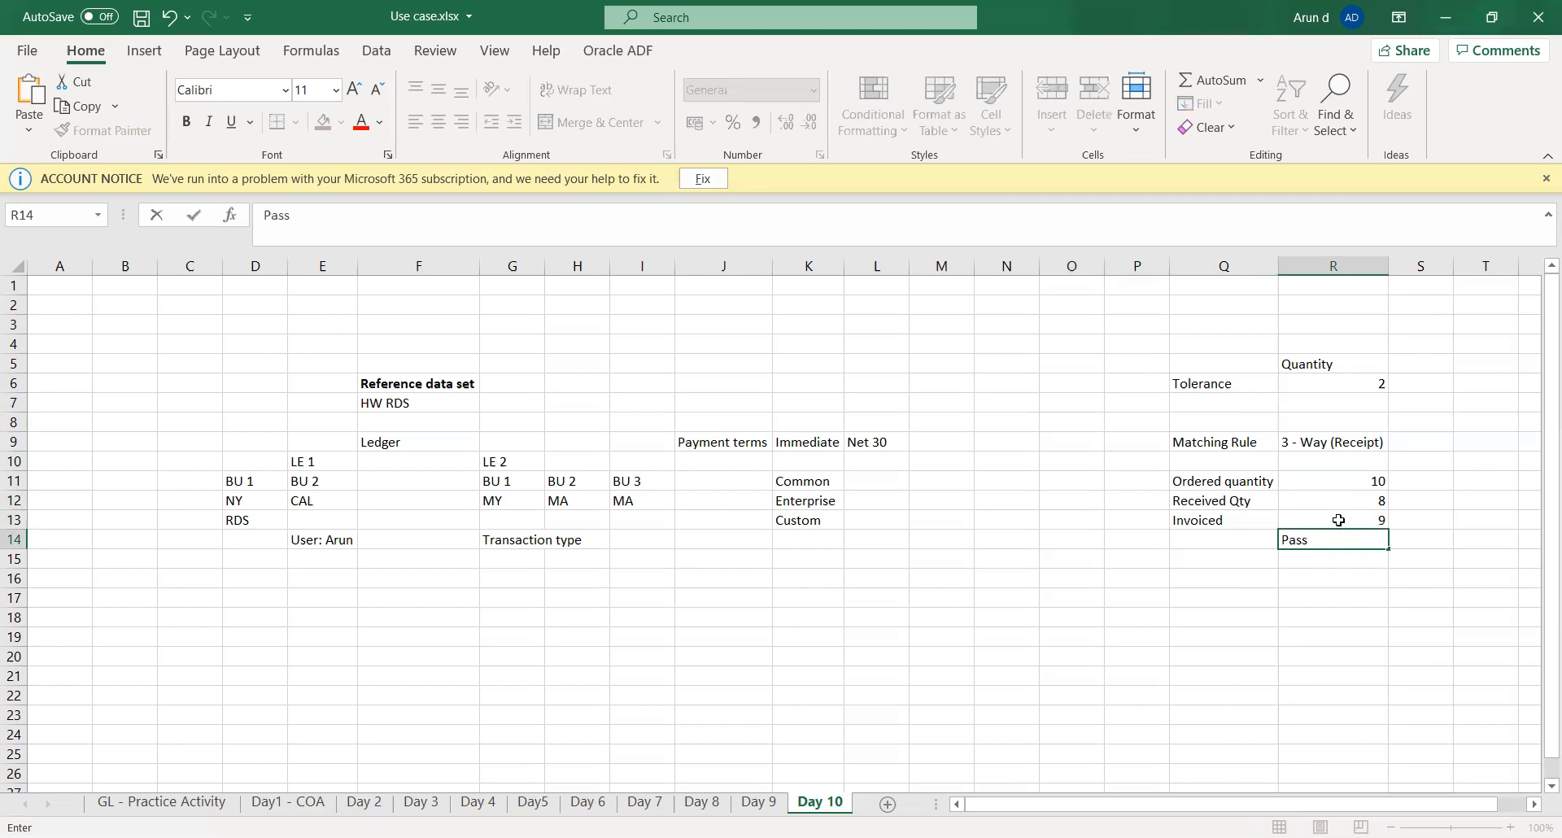
pyautogui.press('Left')
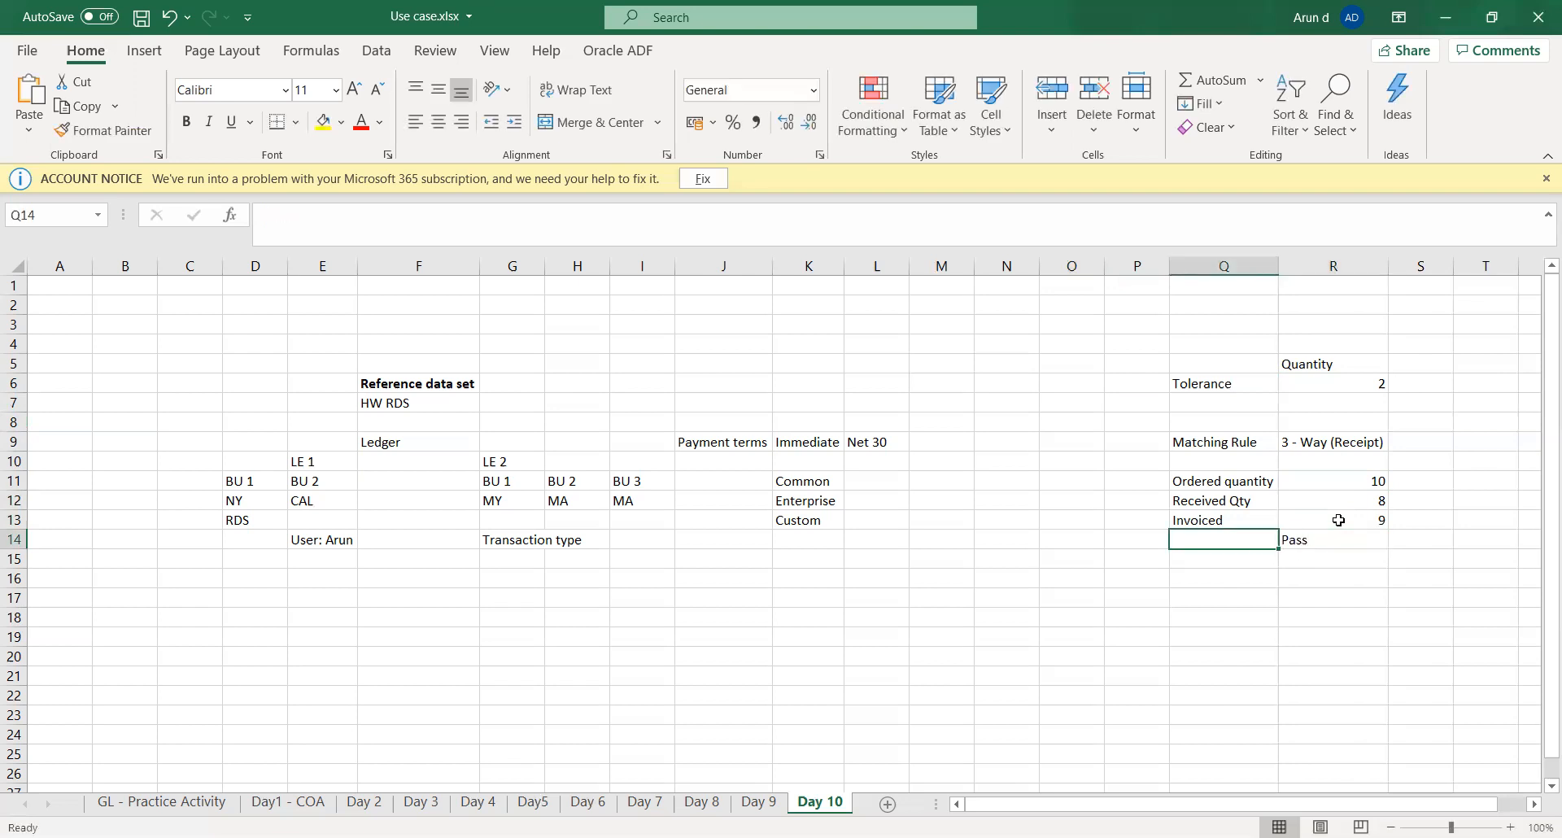
pyautogui.write('Toler')
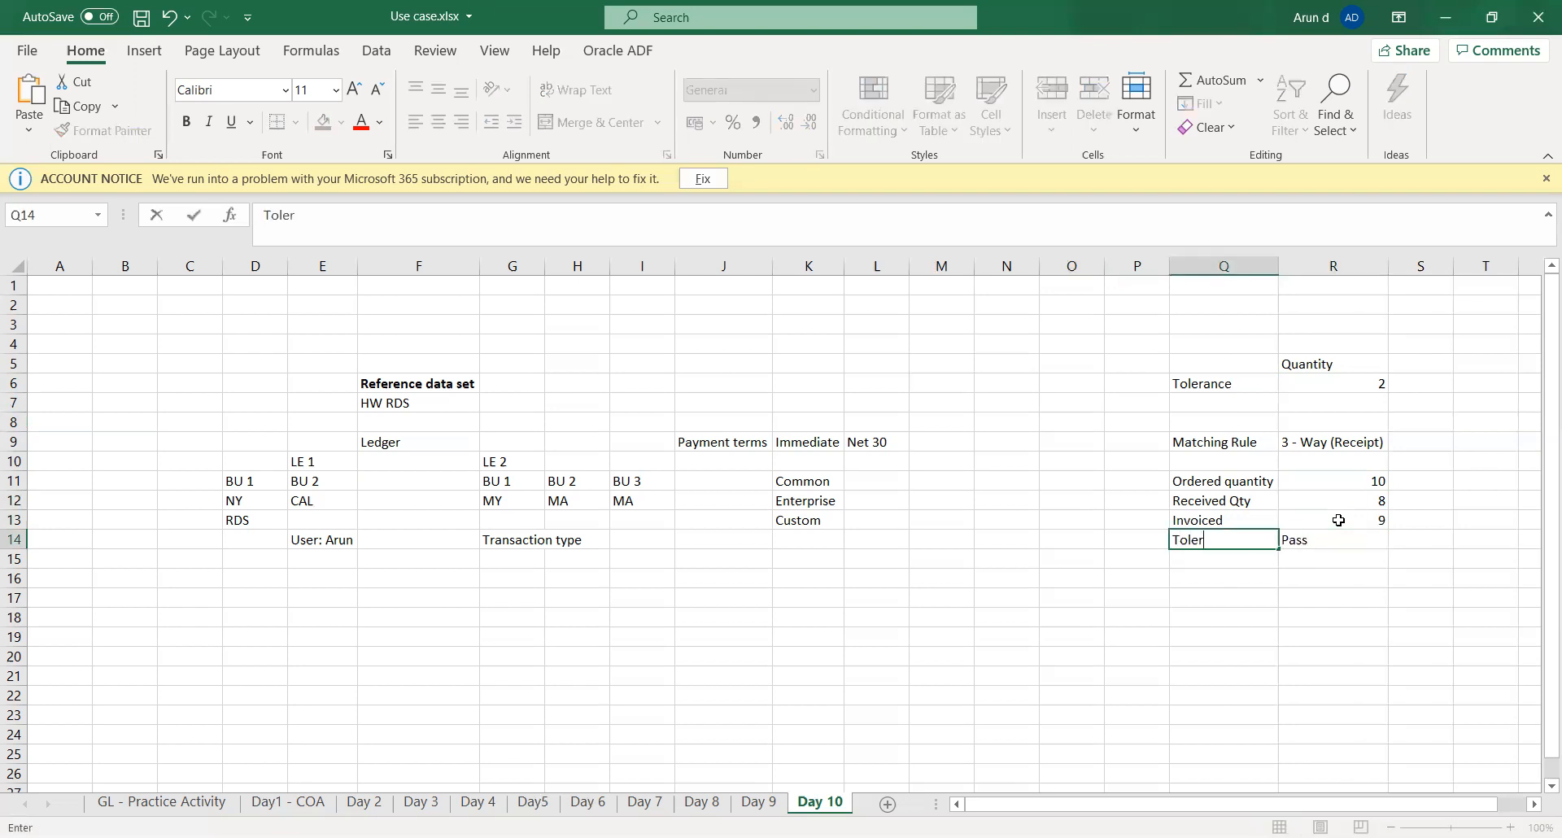
pyautogui.write('ance')
pyautogui.press('Return')
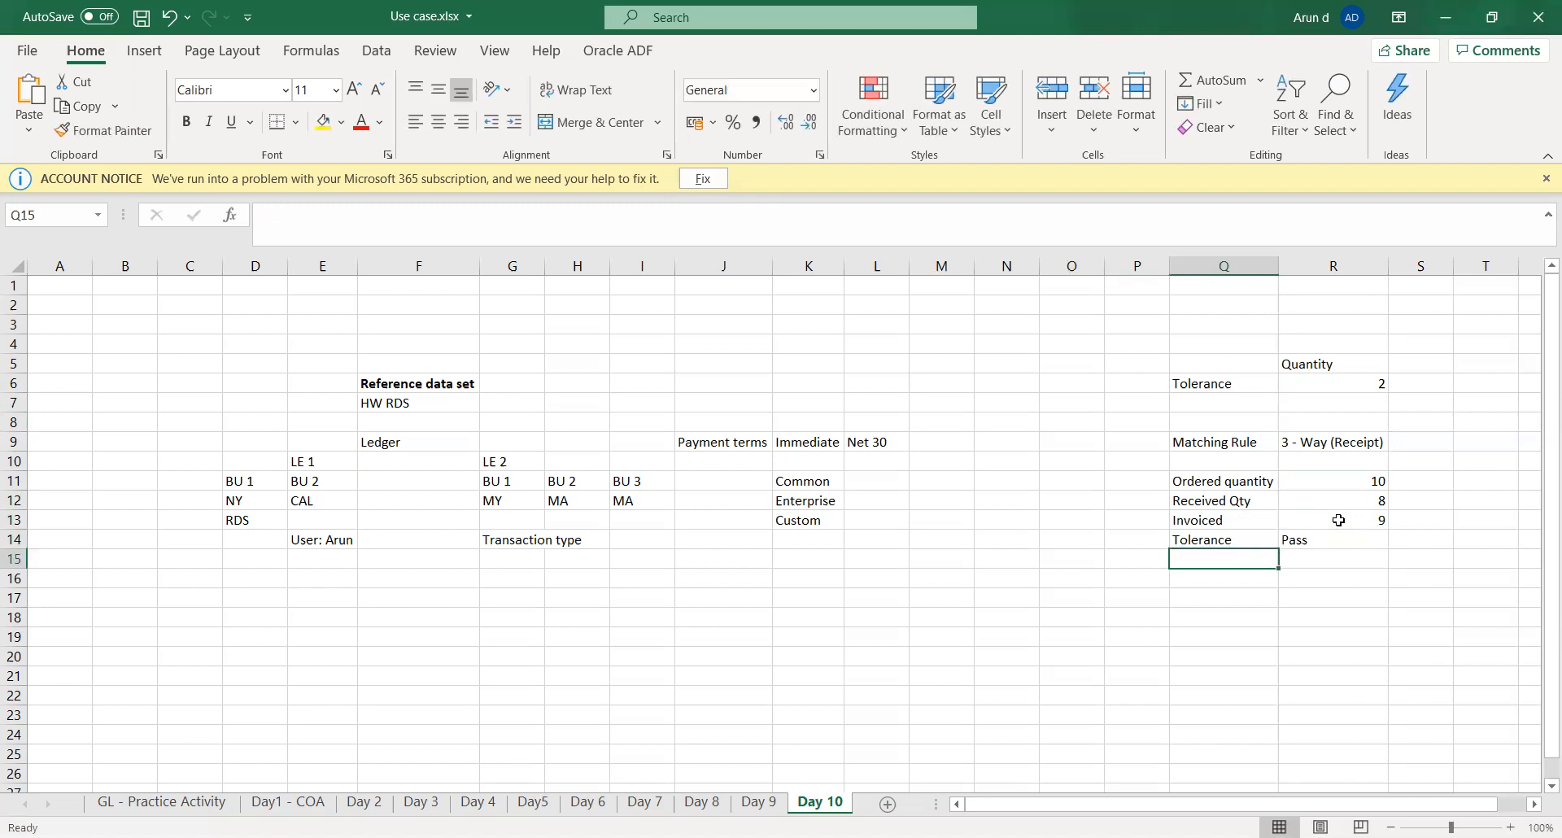
# - Enter the label Non-Tolerance in cell Q15 and Hold in cell R15
pyautogui.write('Non-')
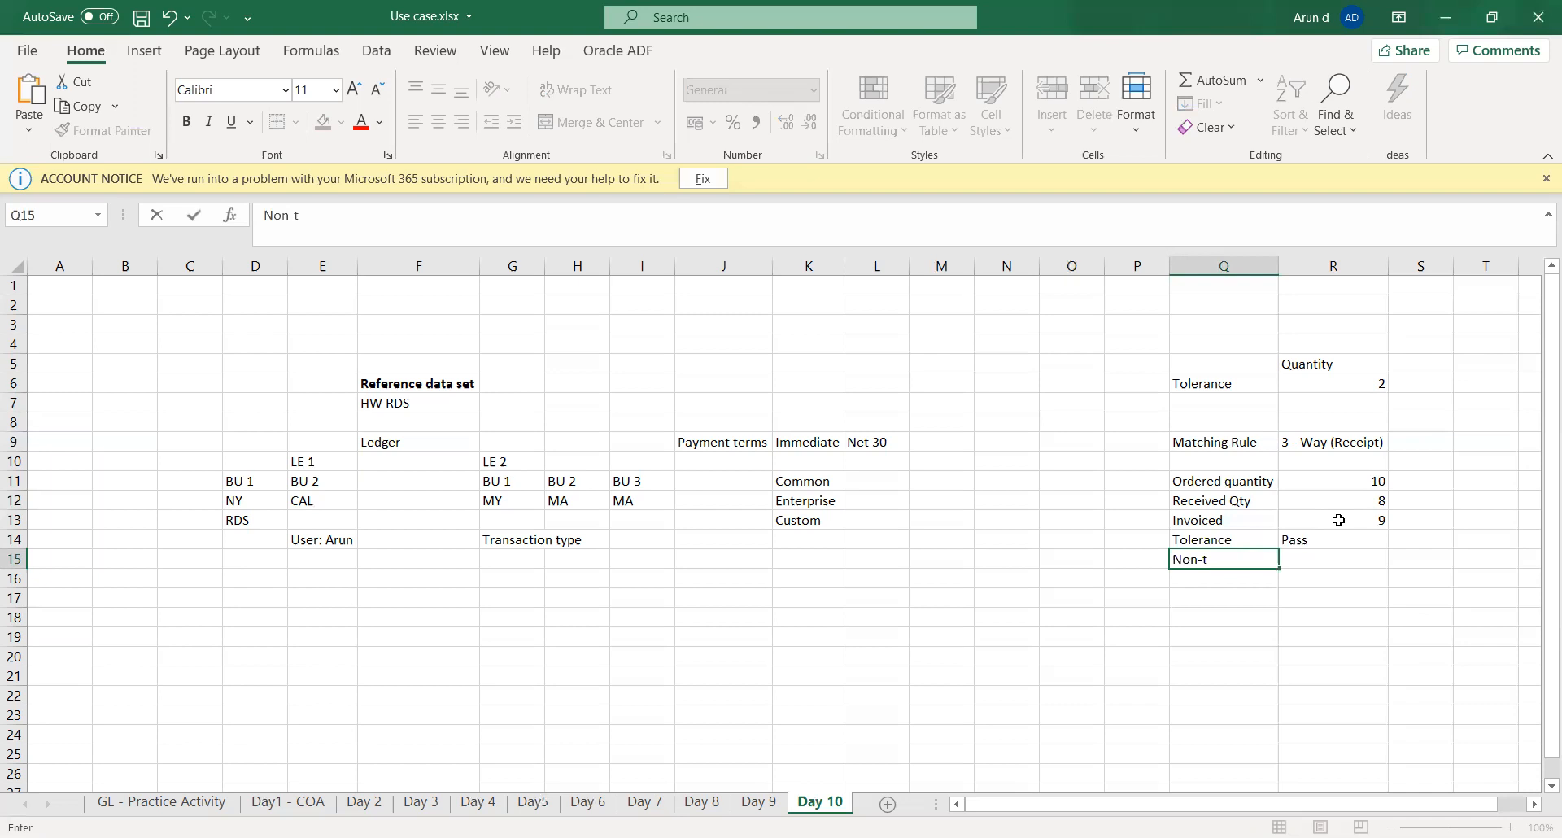
pyautogui.write('Tolerance')
pyautogui.press('Tab')
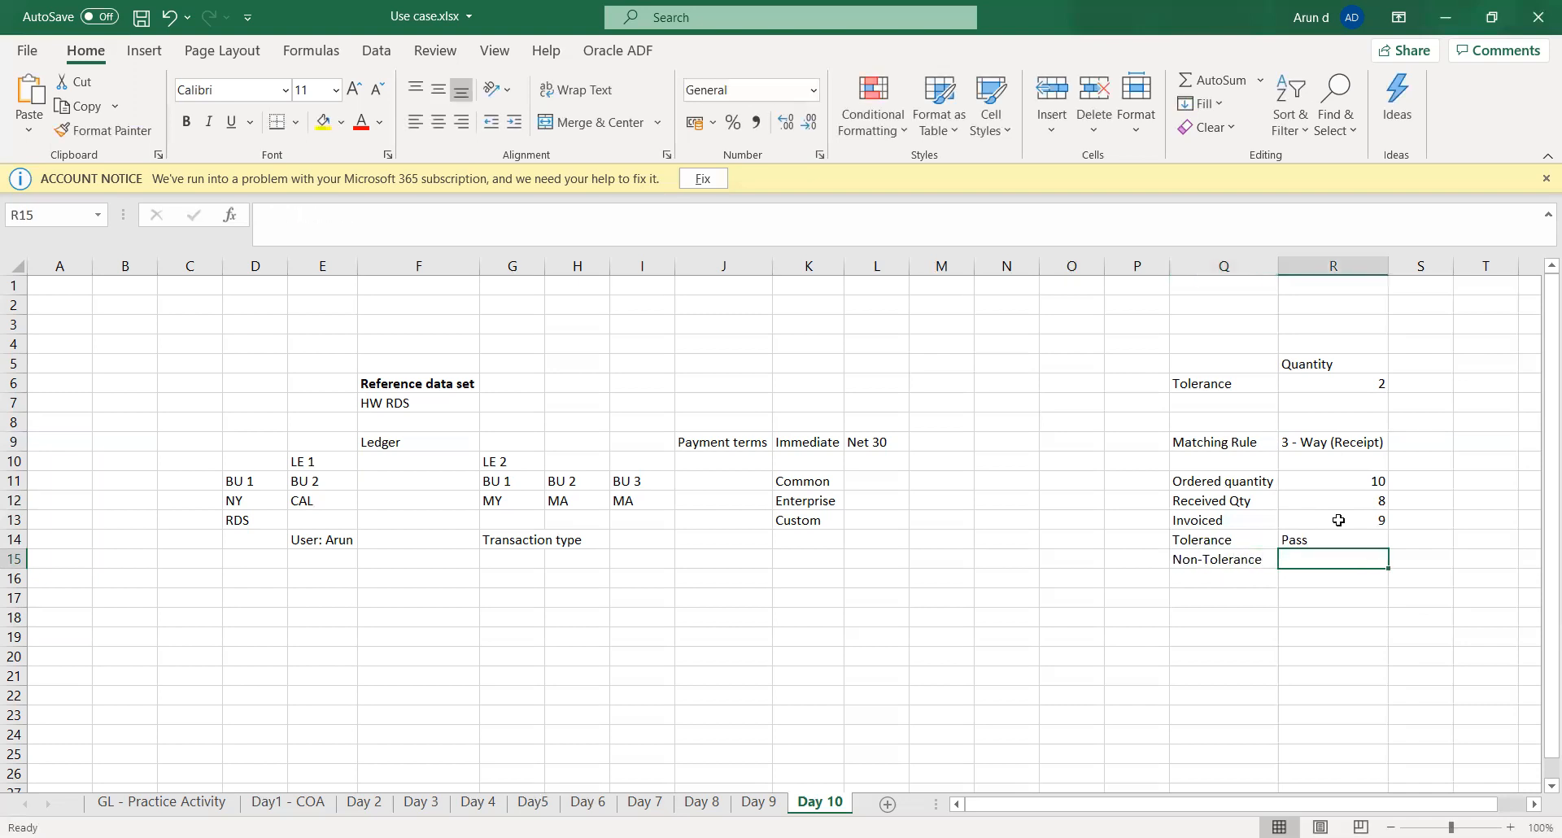
pyautogui.write('Hold')
pyautogui.press('Tab')
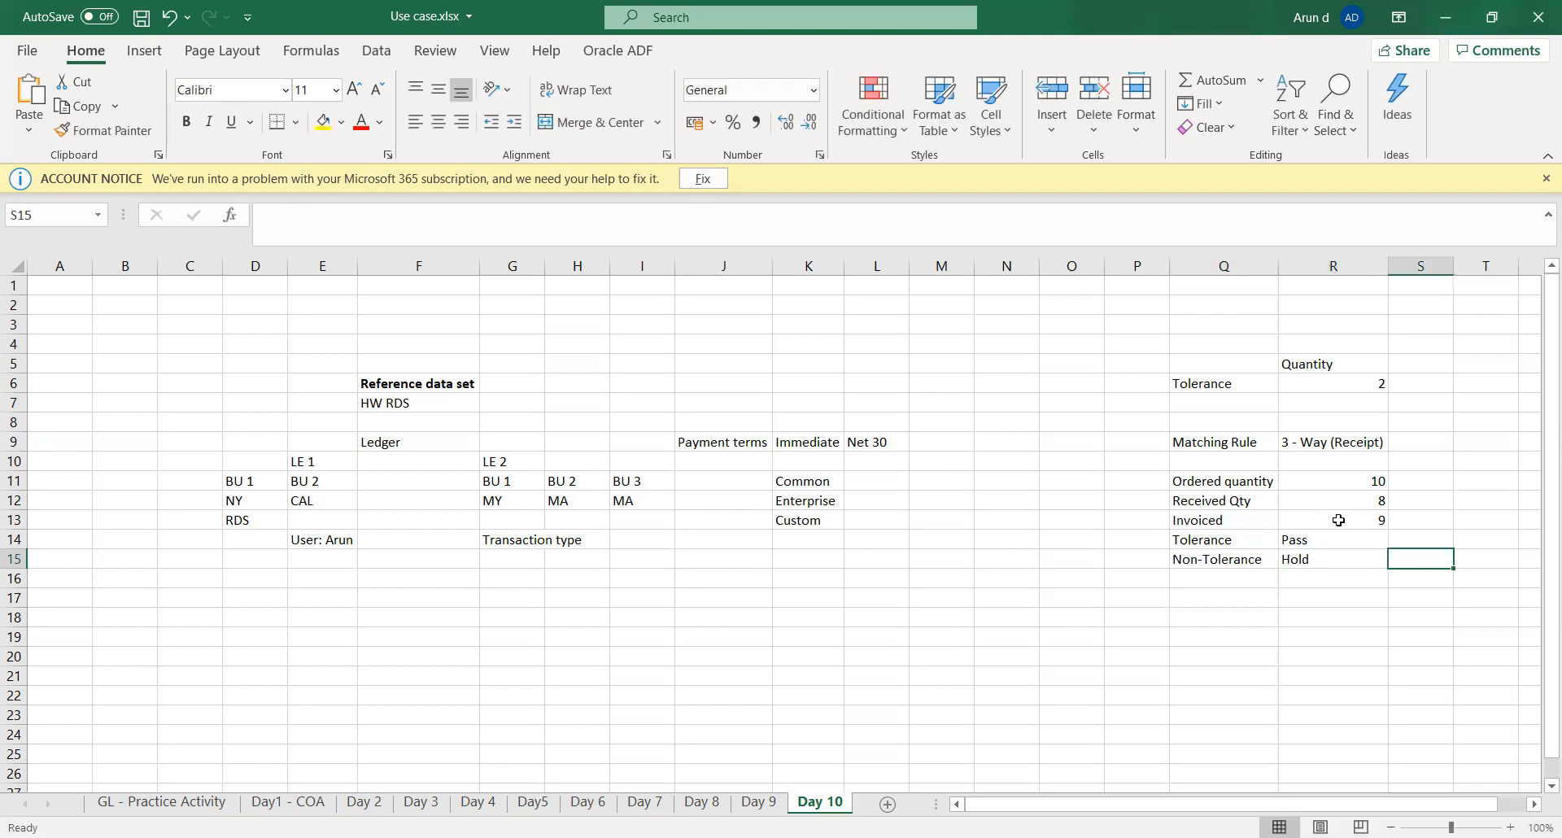
pyautogui.press('Left')
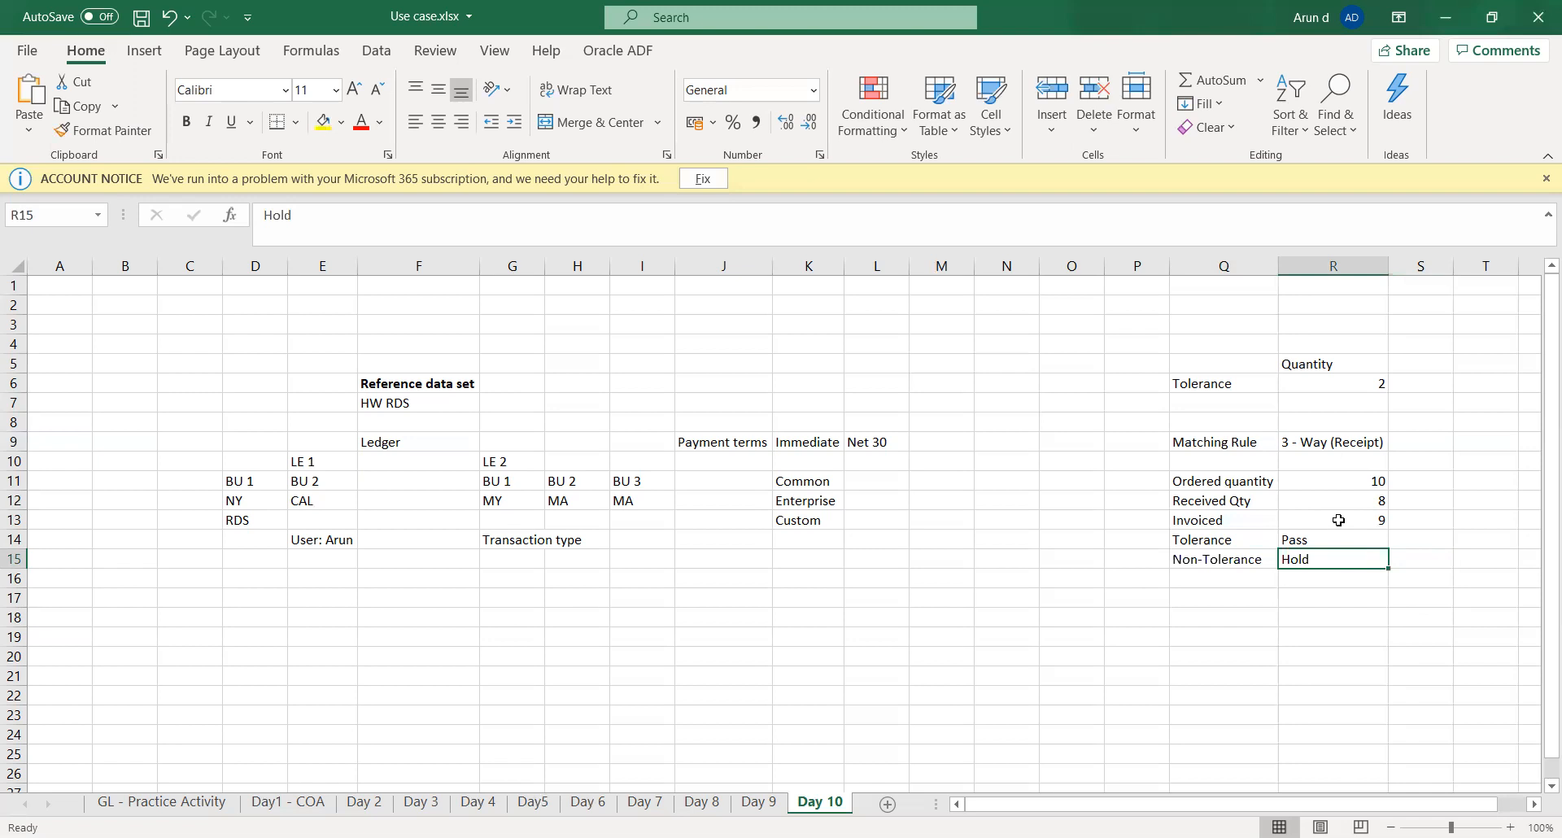
pyautogui.click(1321, 615)
pyautogui.click(1325, 565)
# - Label the ordered quantity row by entering Procurement in cell P11
pyautogui.press('Up')
pyautogui.press('Up')
pyautogui.press('Up')
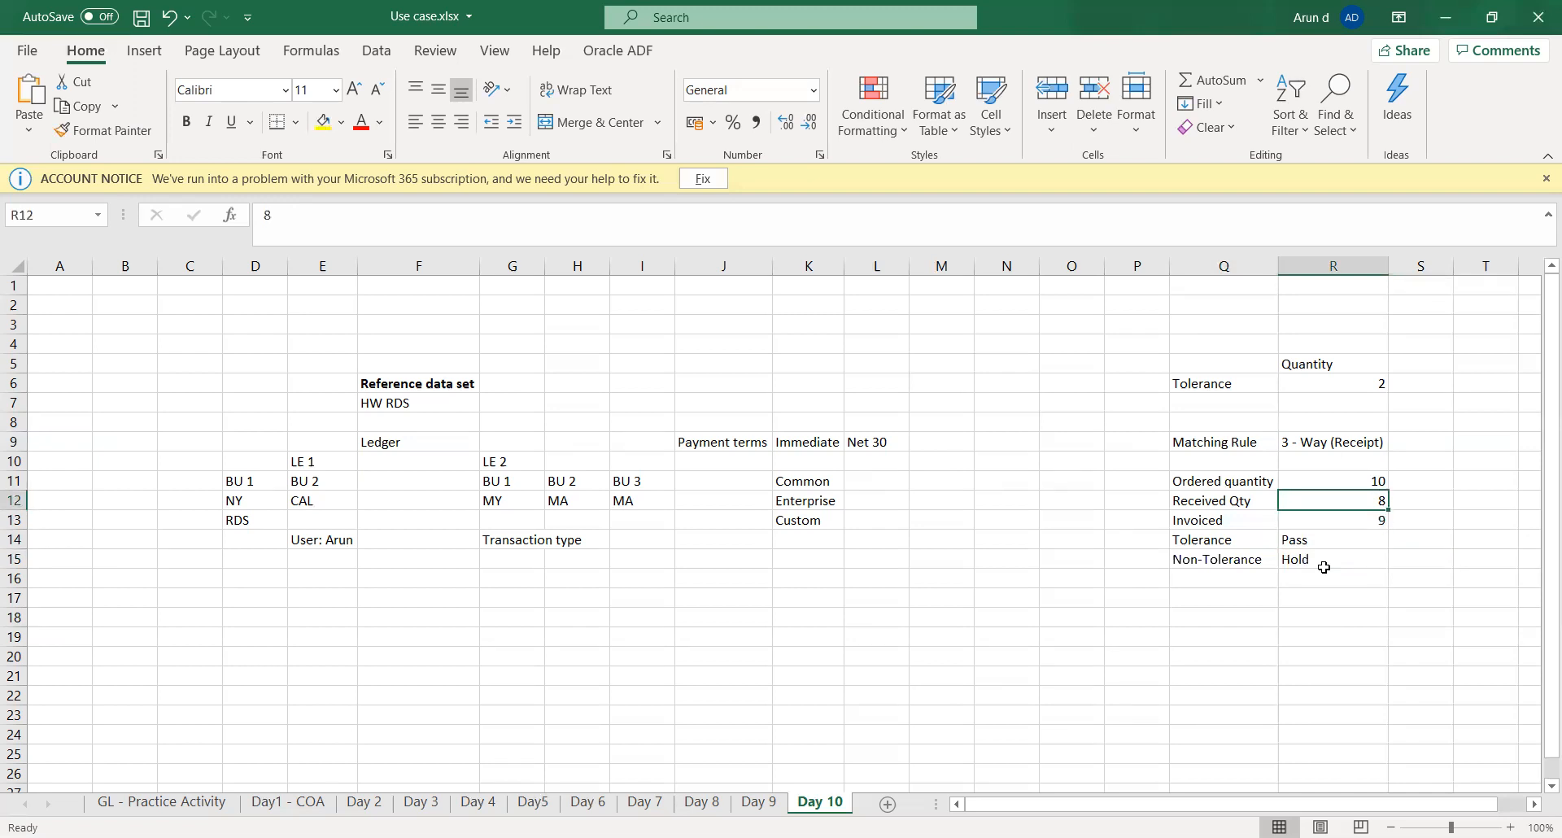
pyautogui.press('Up')
pyautogui.press('Left')
pyautogui.press('Left')
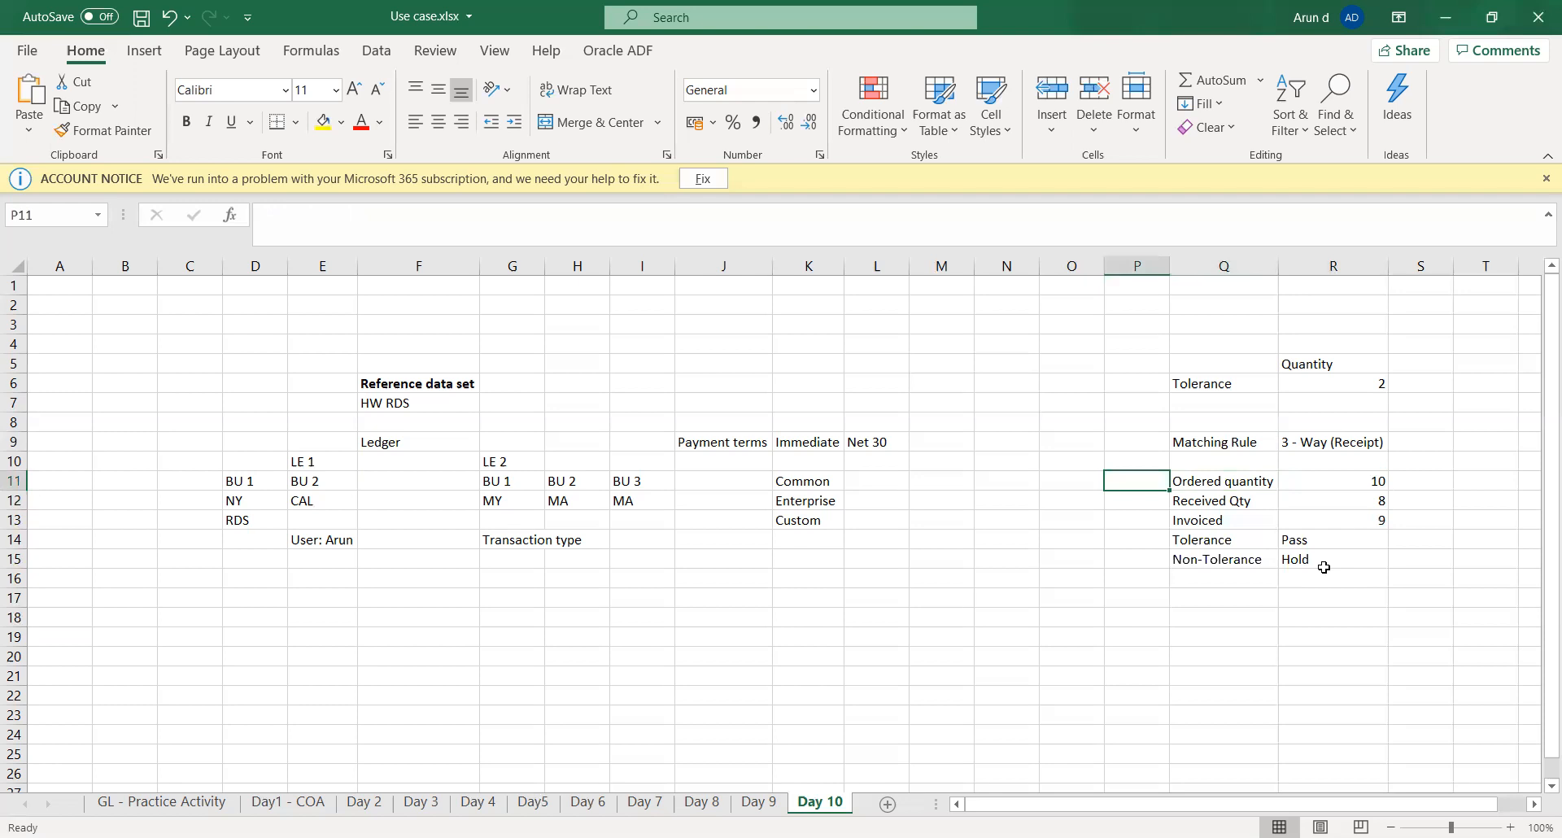
pyautogui.write('Pro')
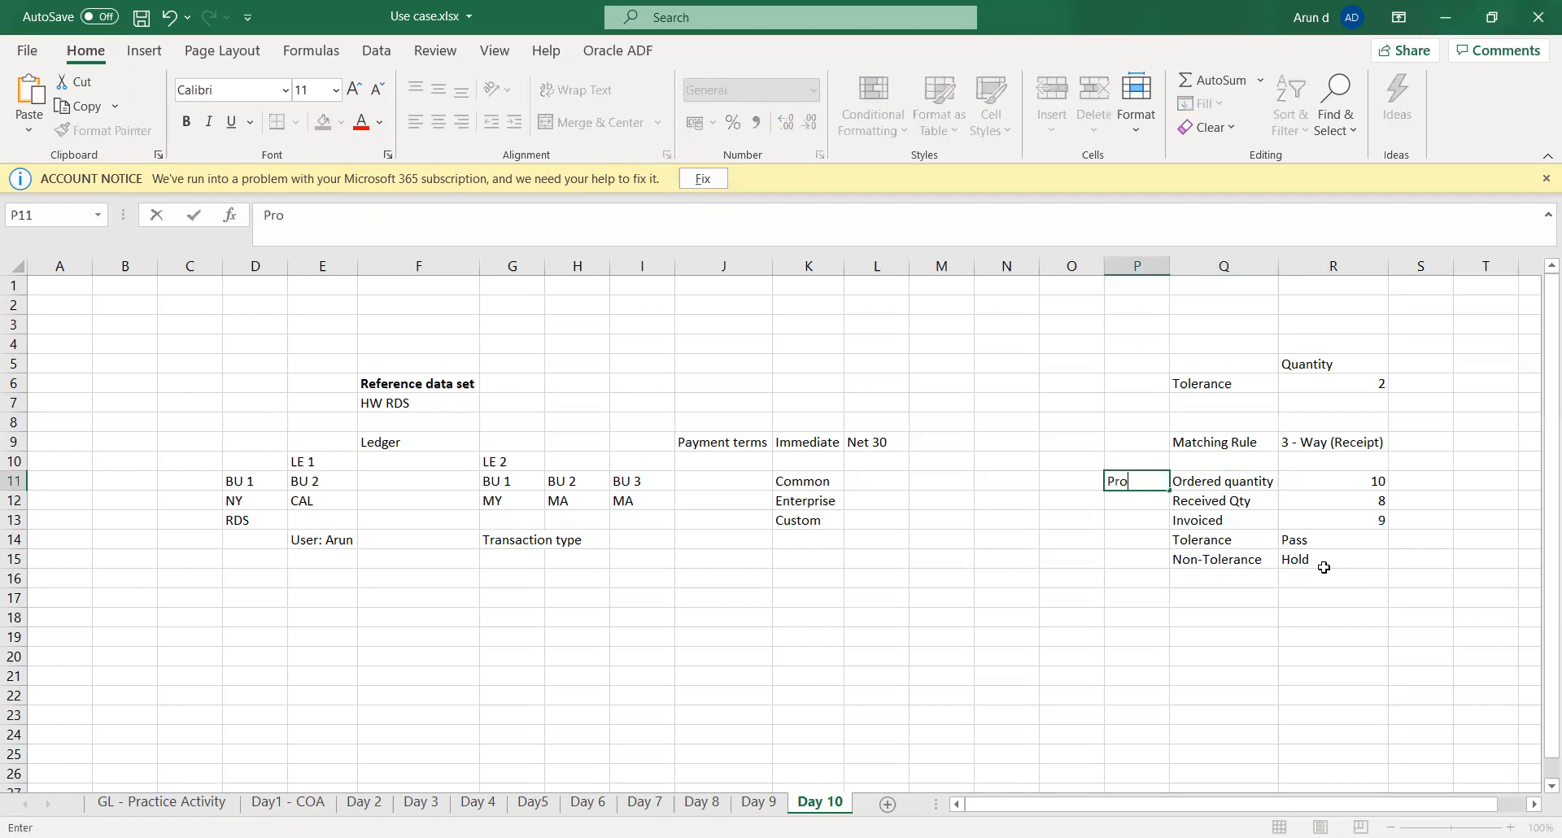
pyautogui.write('curement')
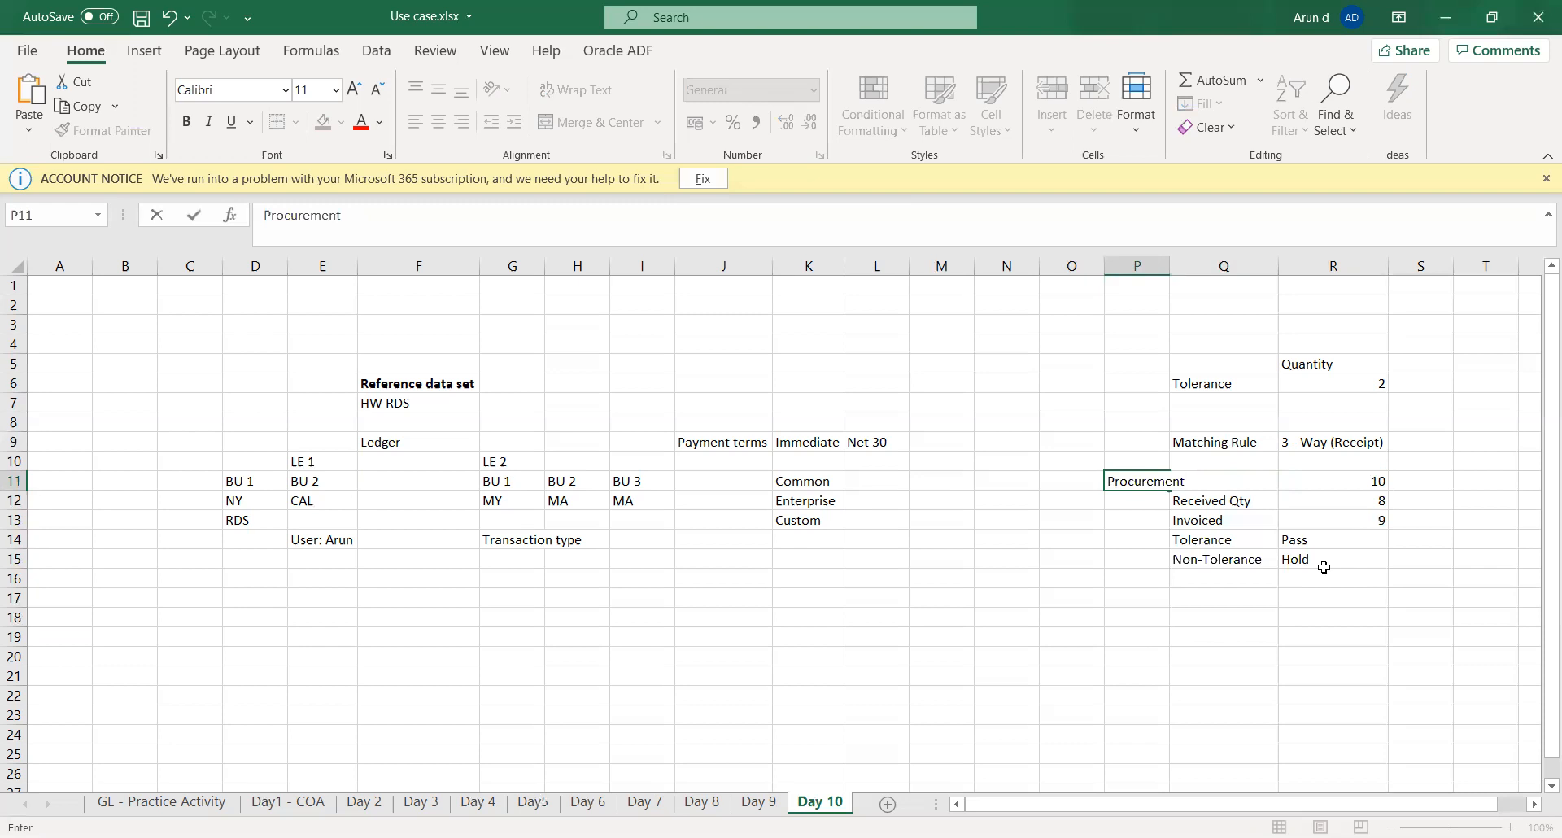
pyautogui.press('Return')
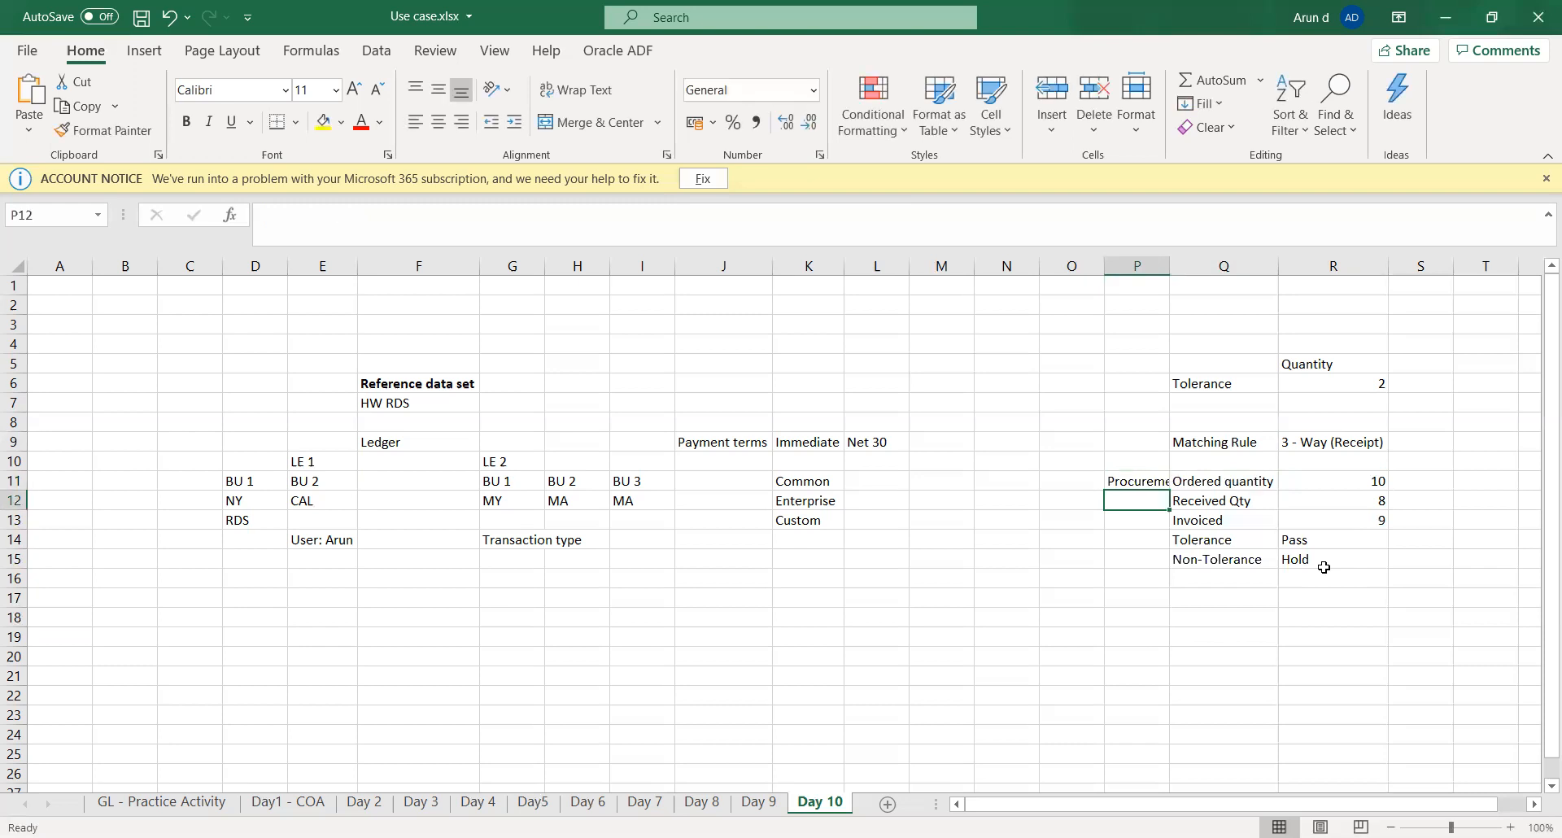
# - Enter Inventory in cell P12 and Accounts in cell P13 beside the received and invoiced rows
pyautogui.write('Inventor')
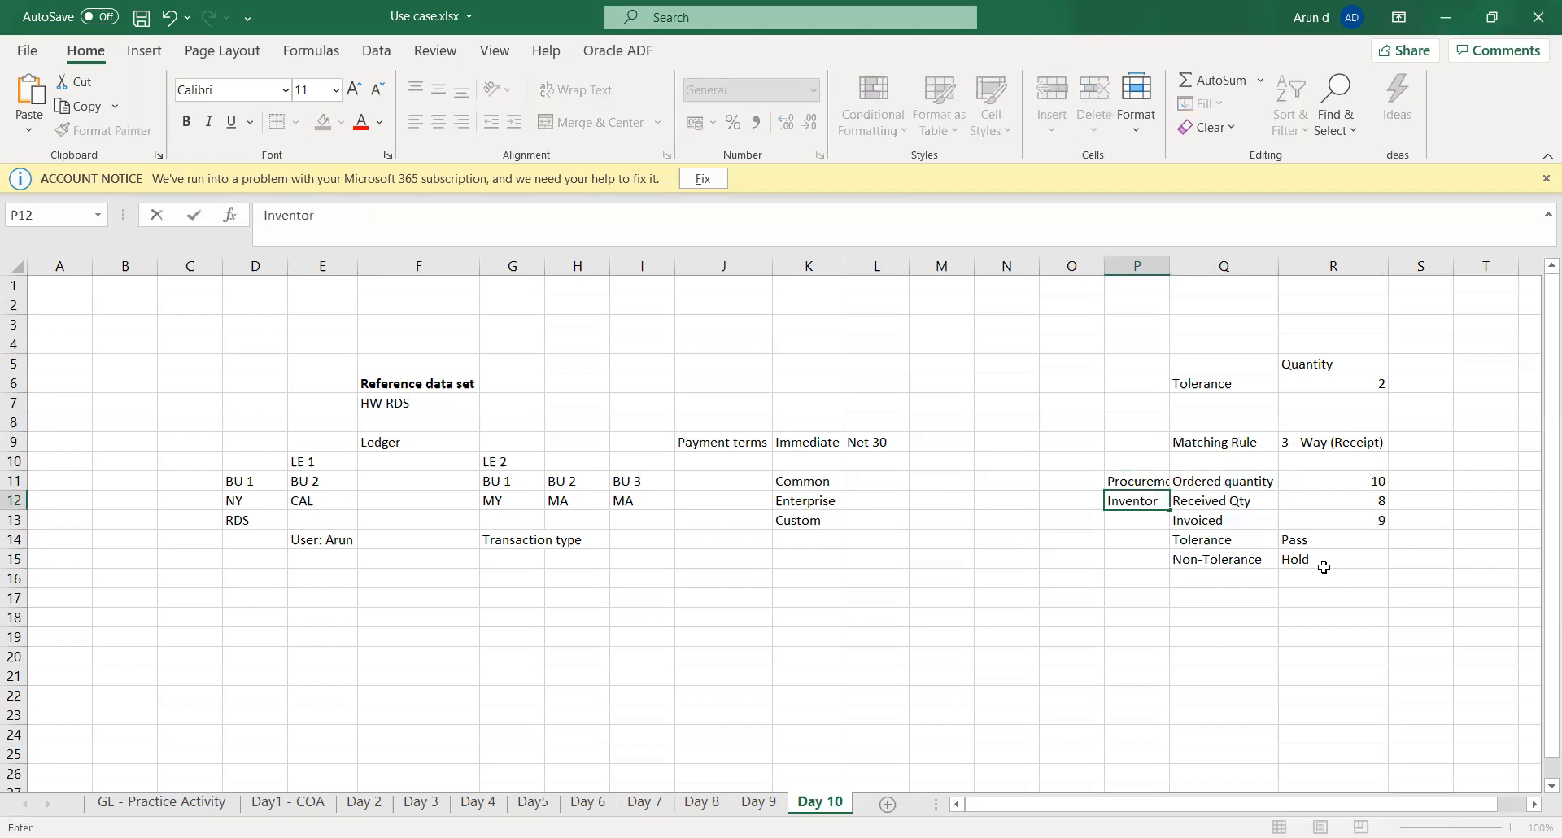
pyautogui.write('y')
pyautogui.press('Tab')
pyautogui.press('Down')
pyautogui.press('Left')
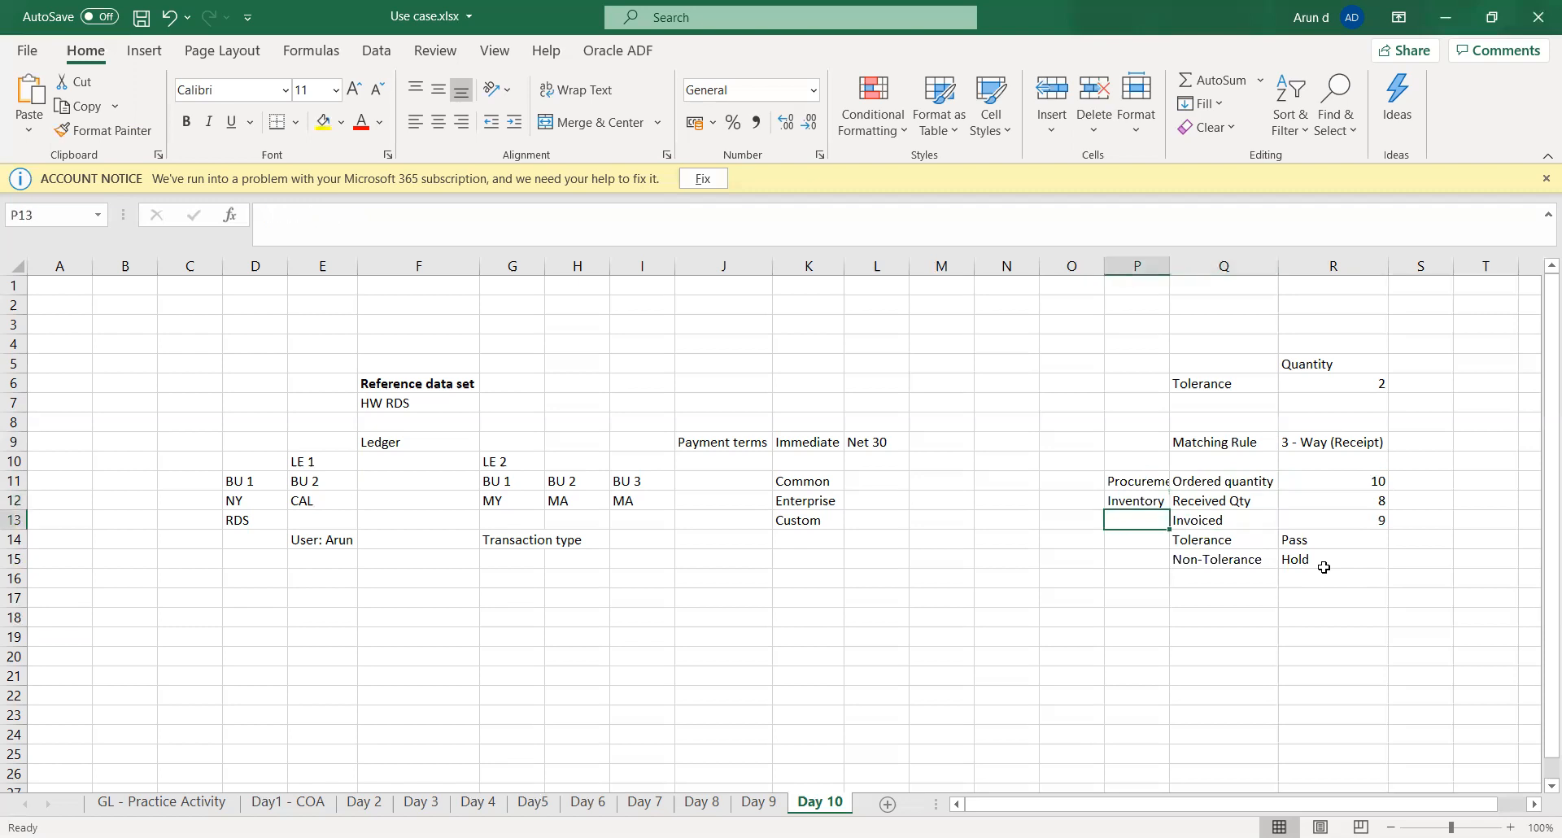
pyautogui.write('A')
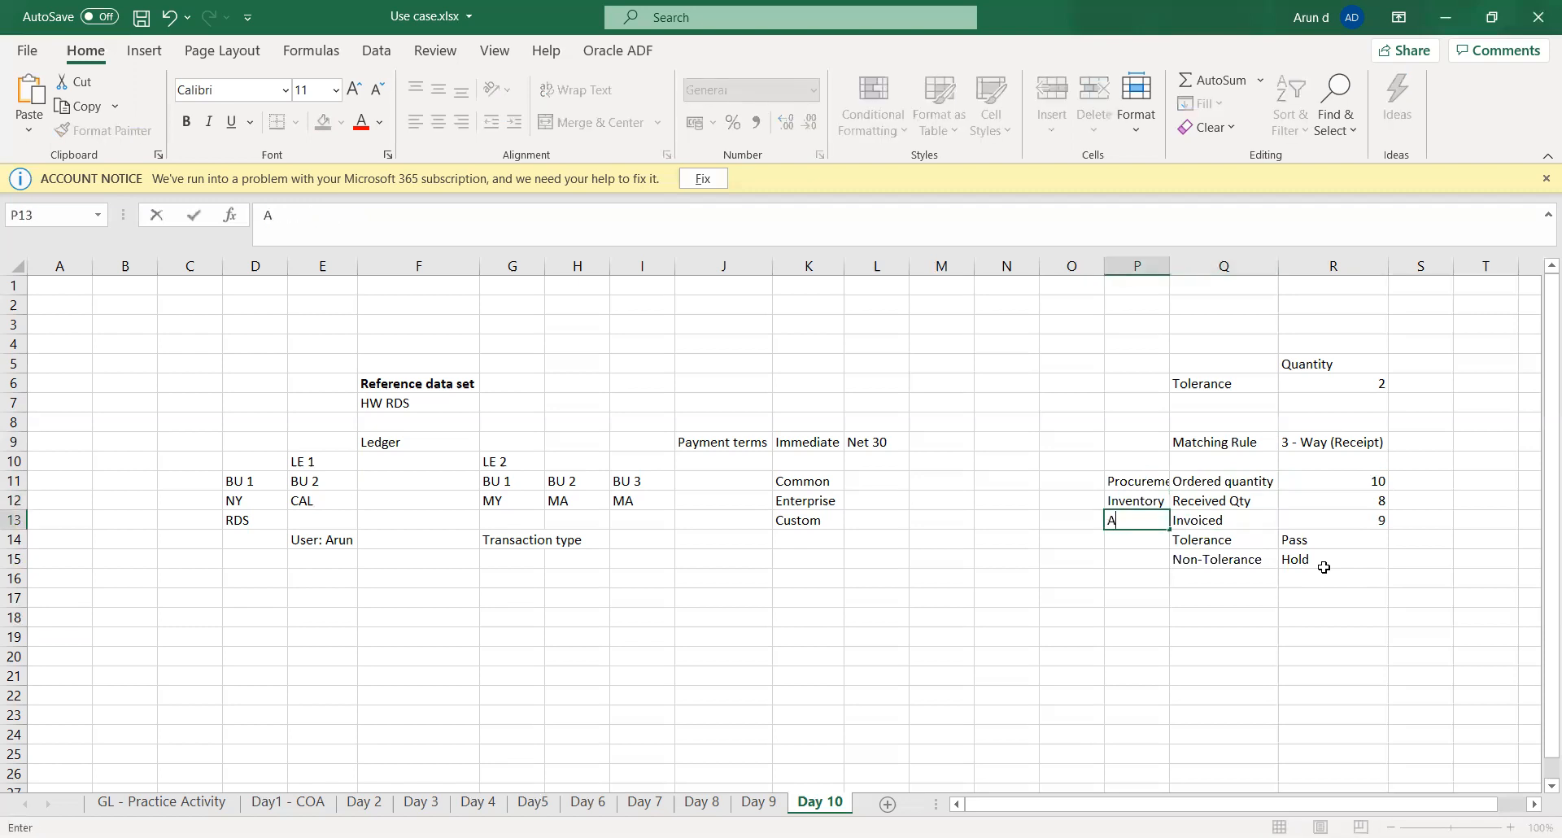
pyautogui.write('ccounts')
# - Review the department labels in P11 to P13 alongside the received quantity in row 12
pyautogui.press('Up')
pyautogui.press('Up')
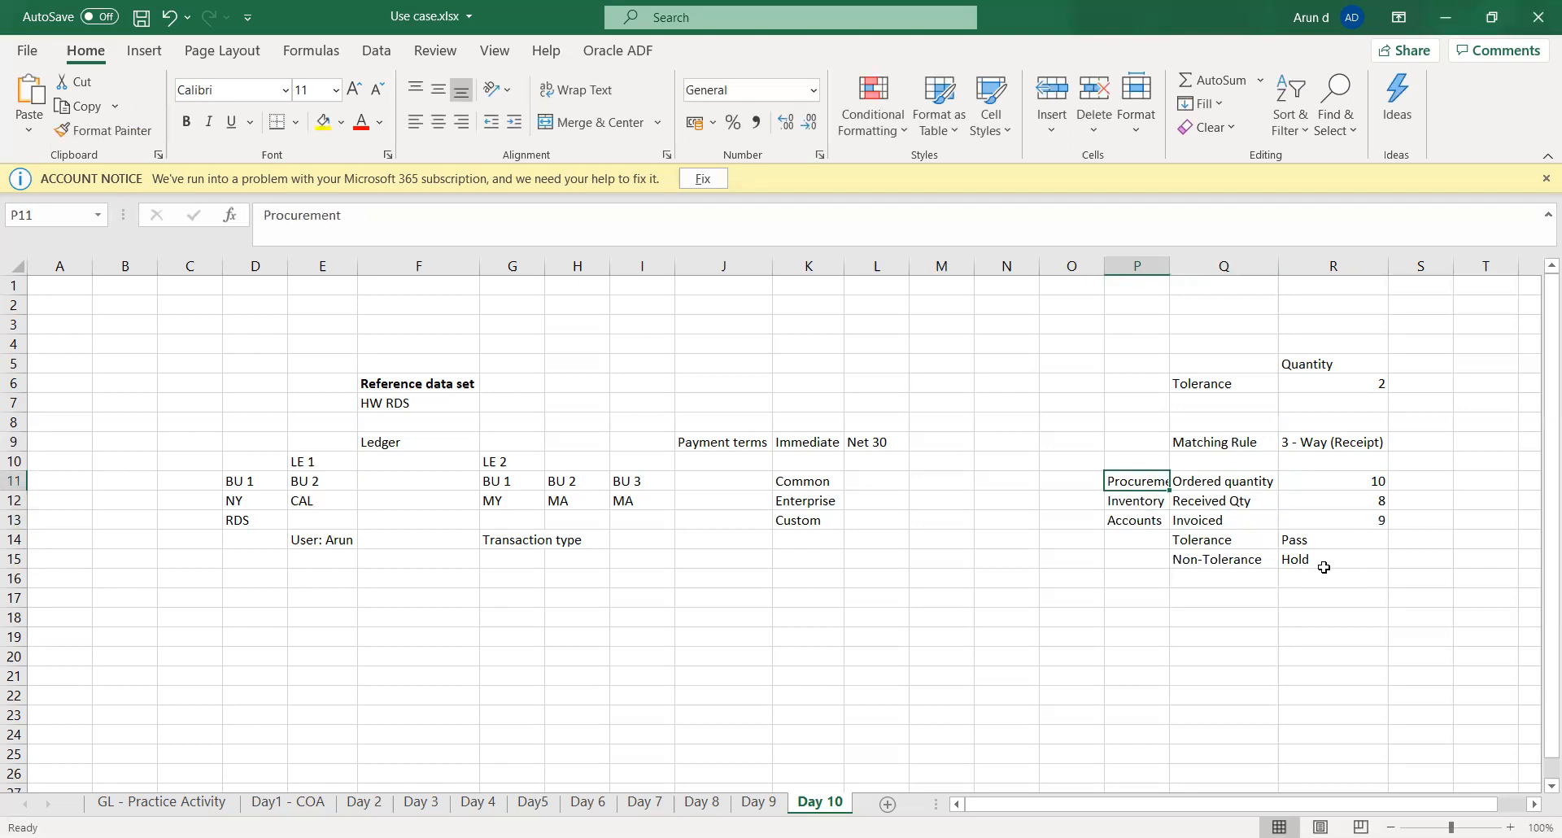
pyautogui.press('Down')
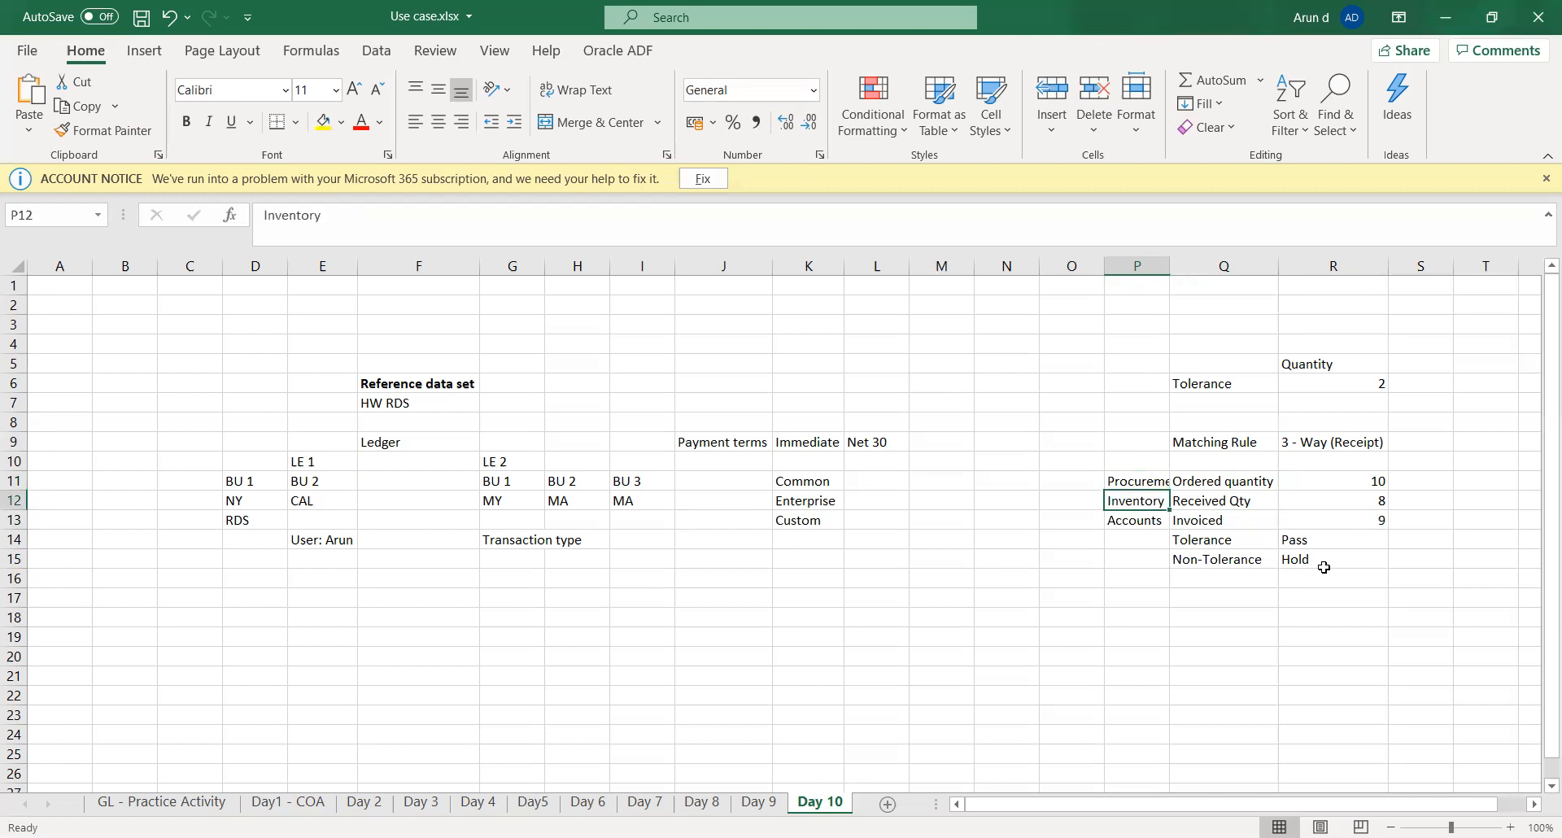
pyautogui.press('Right')
pyautogui.press('Right')
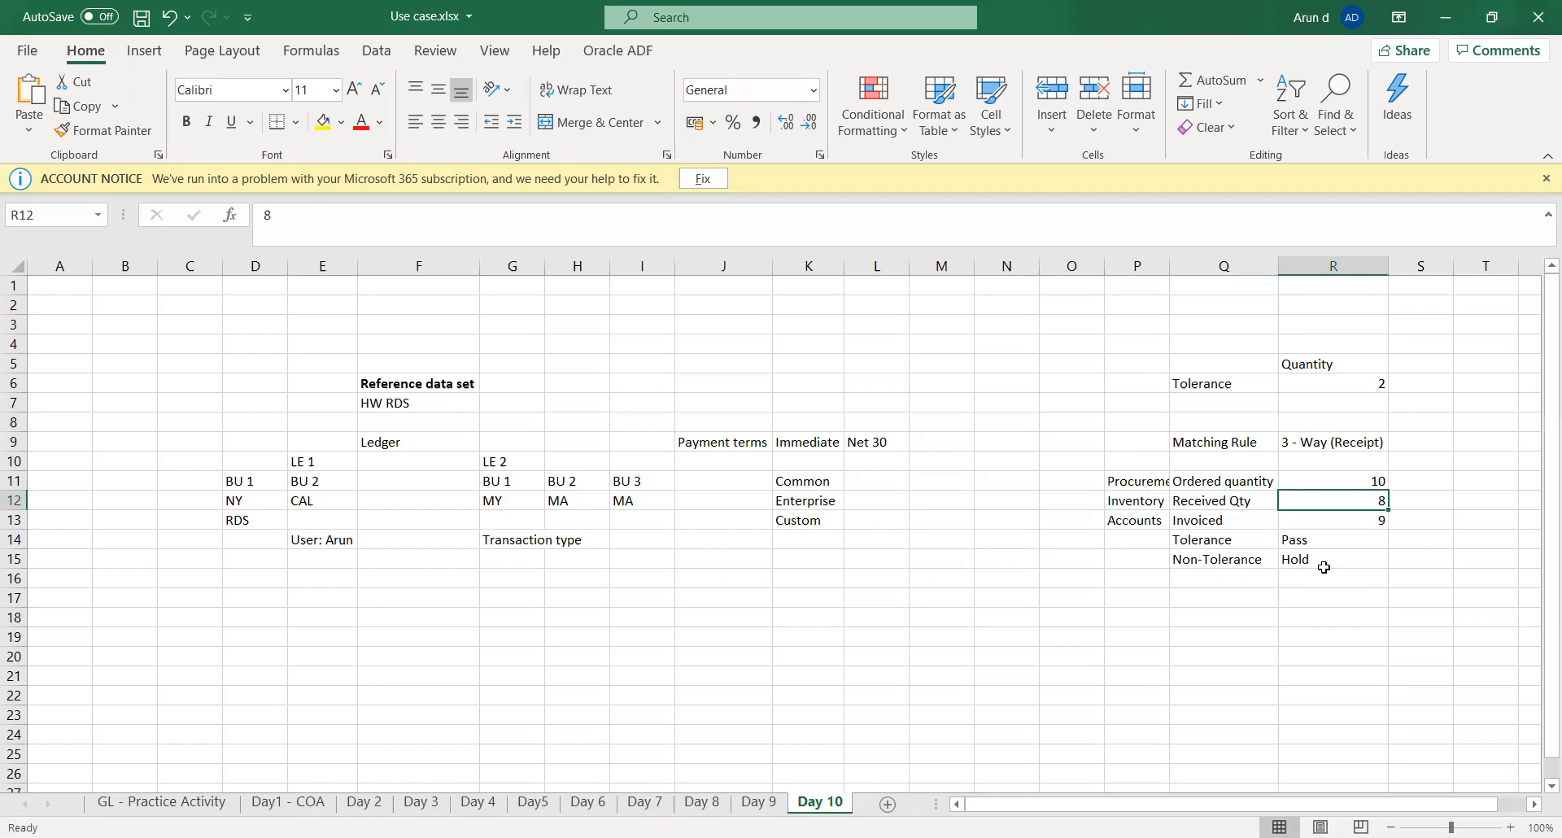
pyautogui.press('Right')
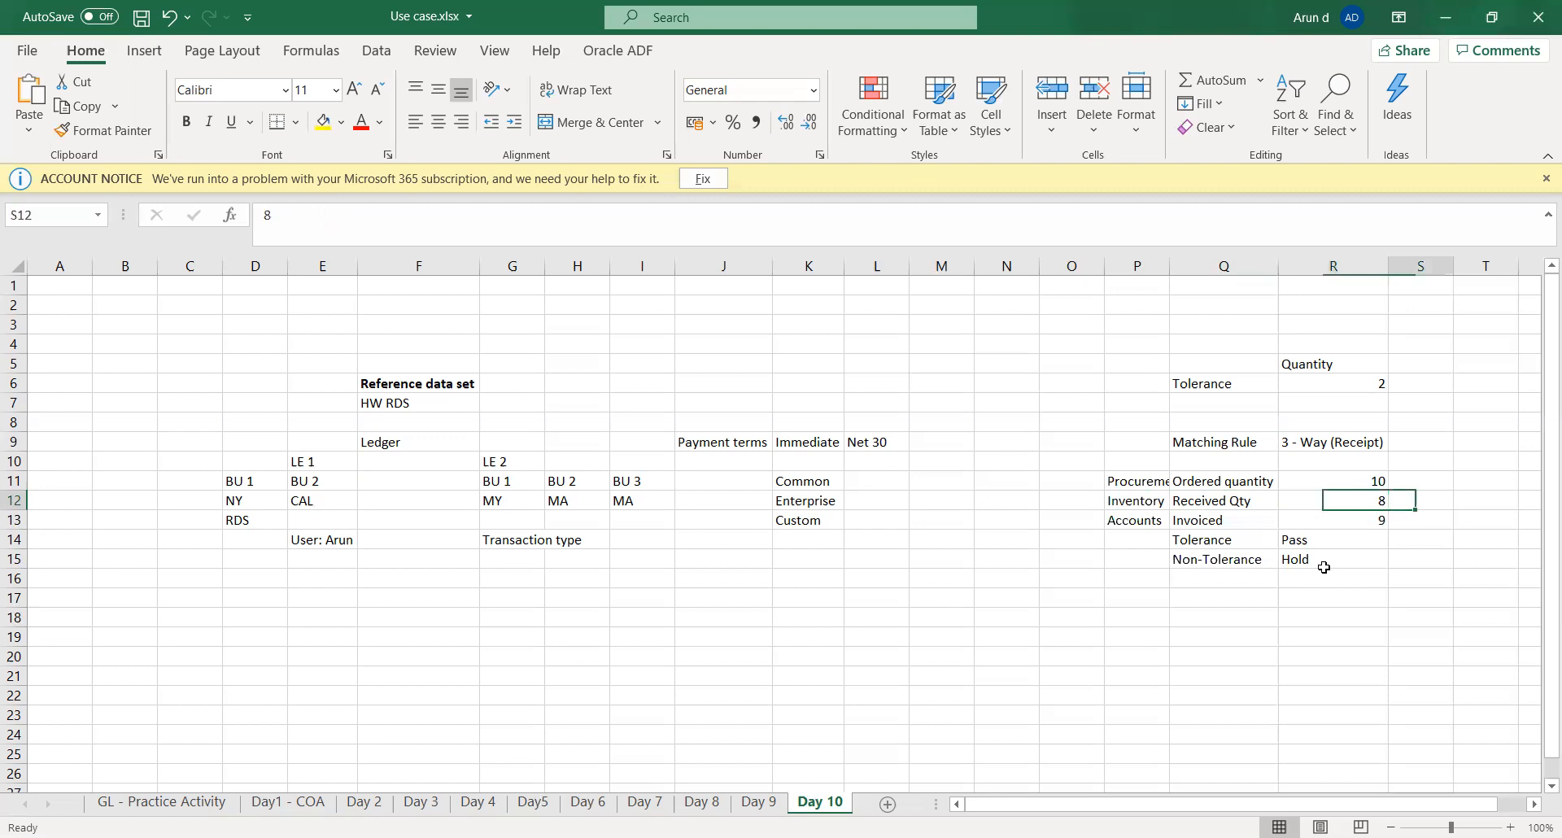
pyautogui.press('Left')
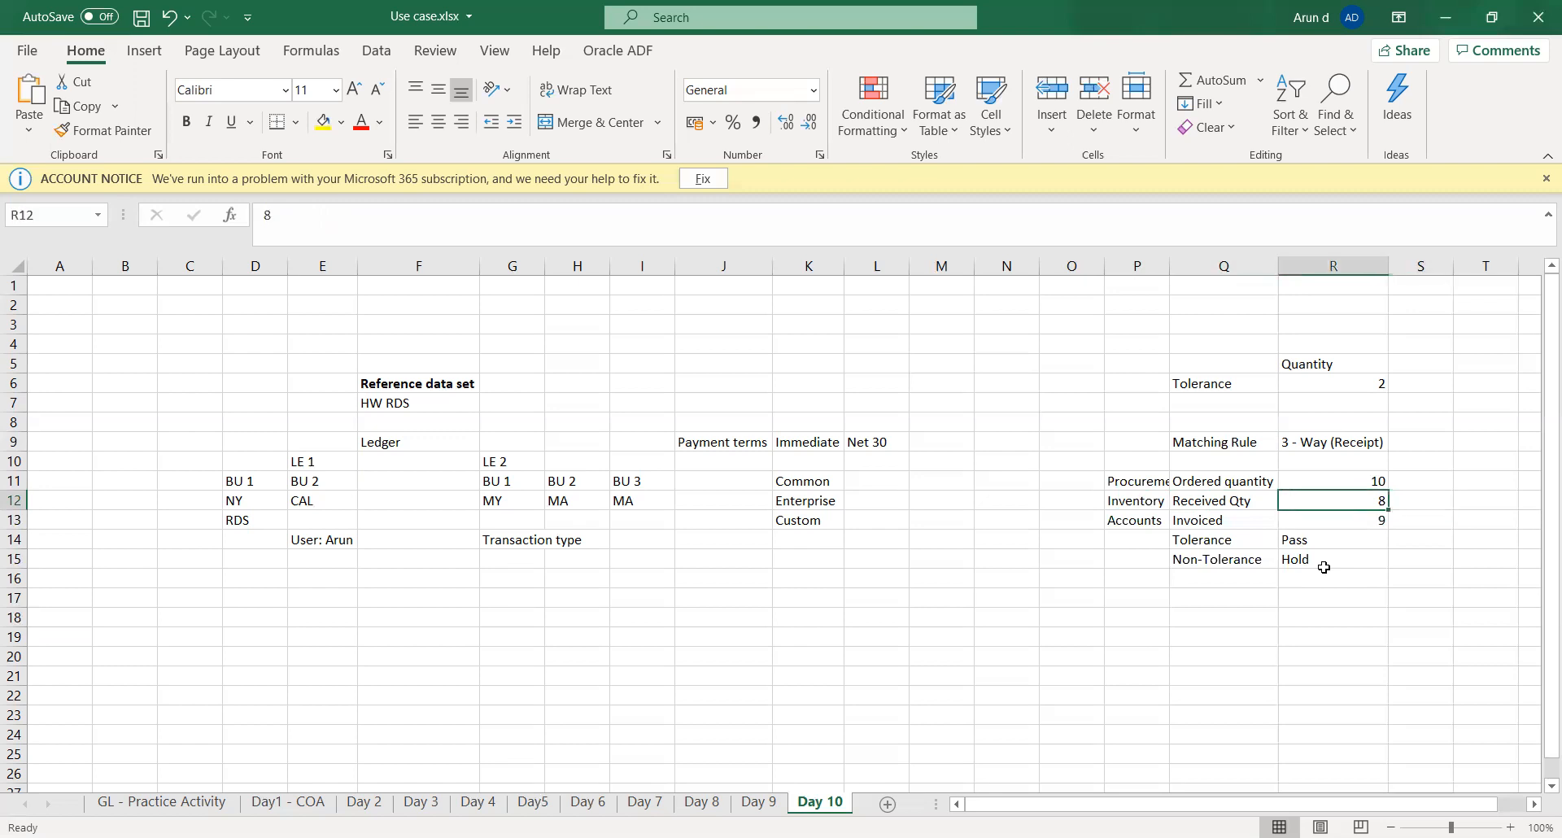
pyautogui.press('Left')
pyautogui.press('Down')
pyautogui.press('Left')
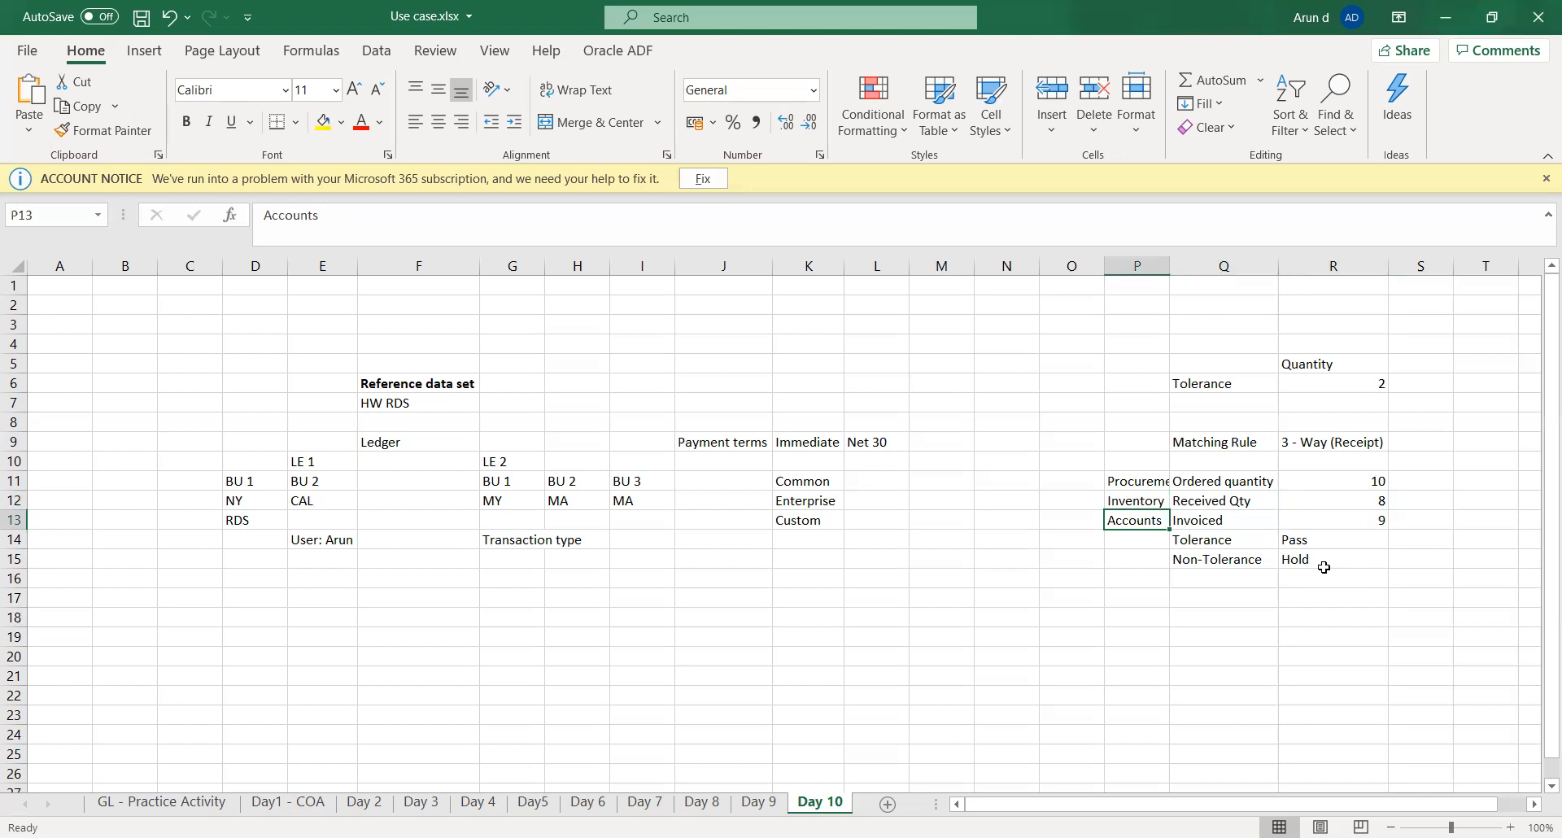
# - Compare the invoiced quantity in row 13 with the received and ordered quantities above it
pyautogui.press('Right')
pyautogui.press('Right')
pyautogui.press('Right')
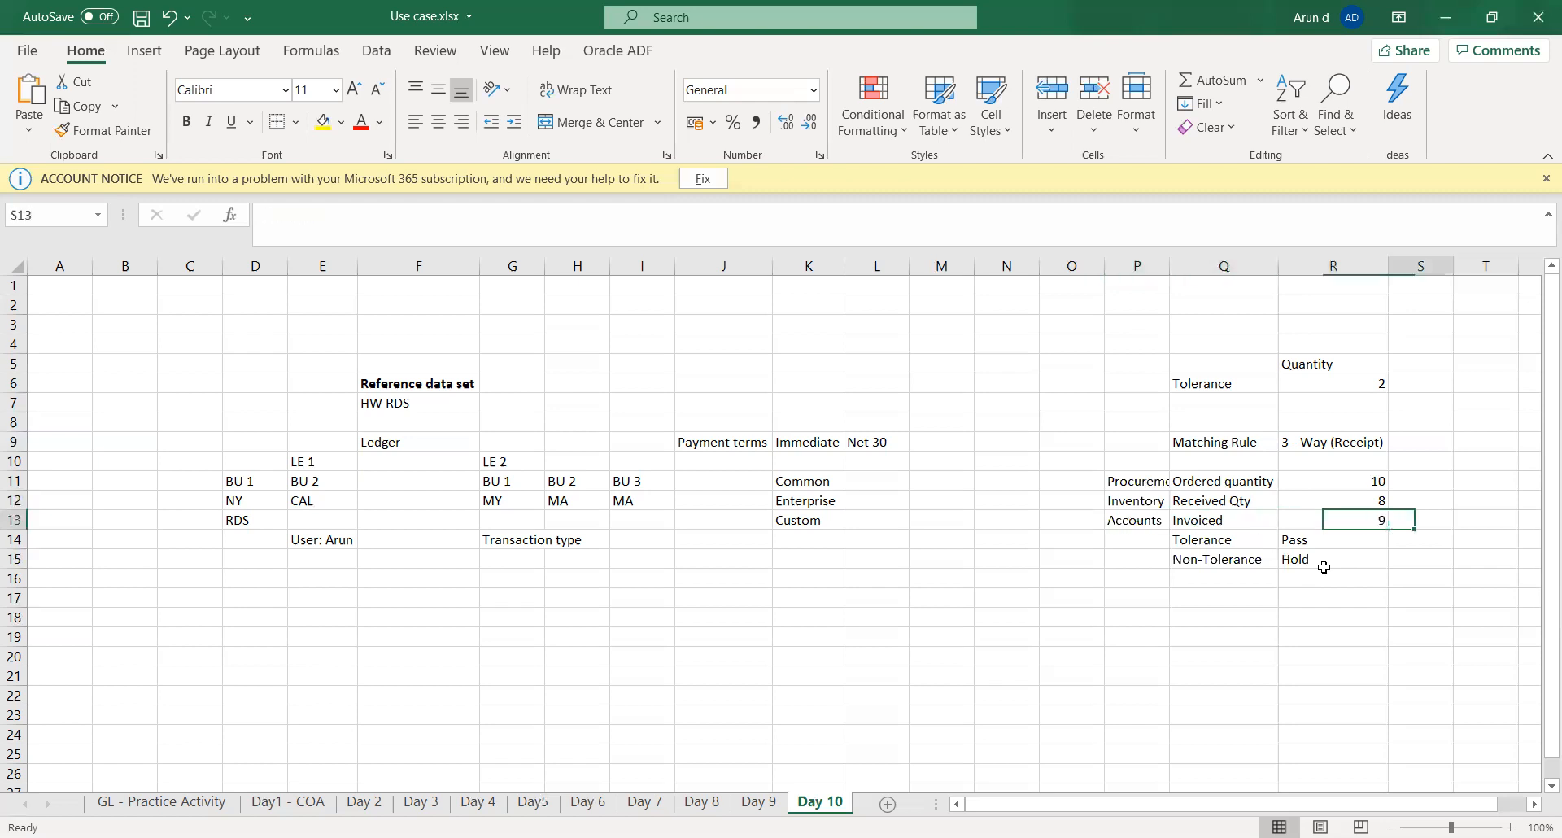
pyautogui.press('Left')
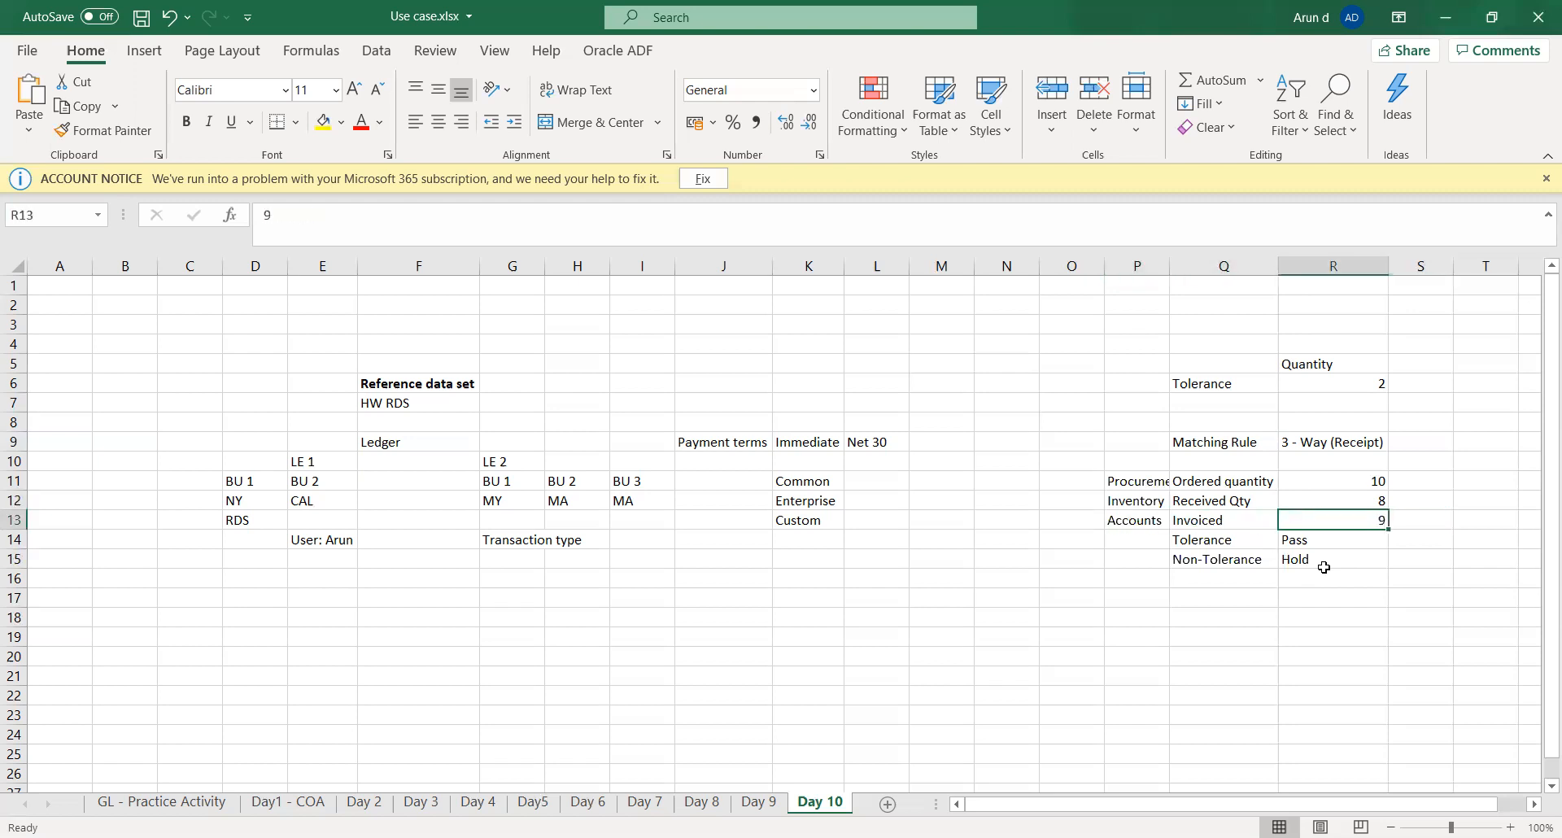
pyautogui.press('Up')
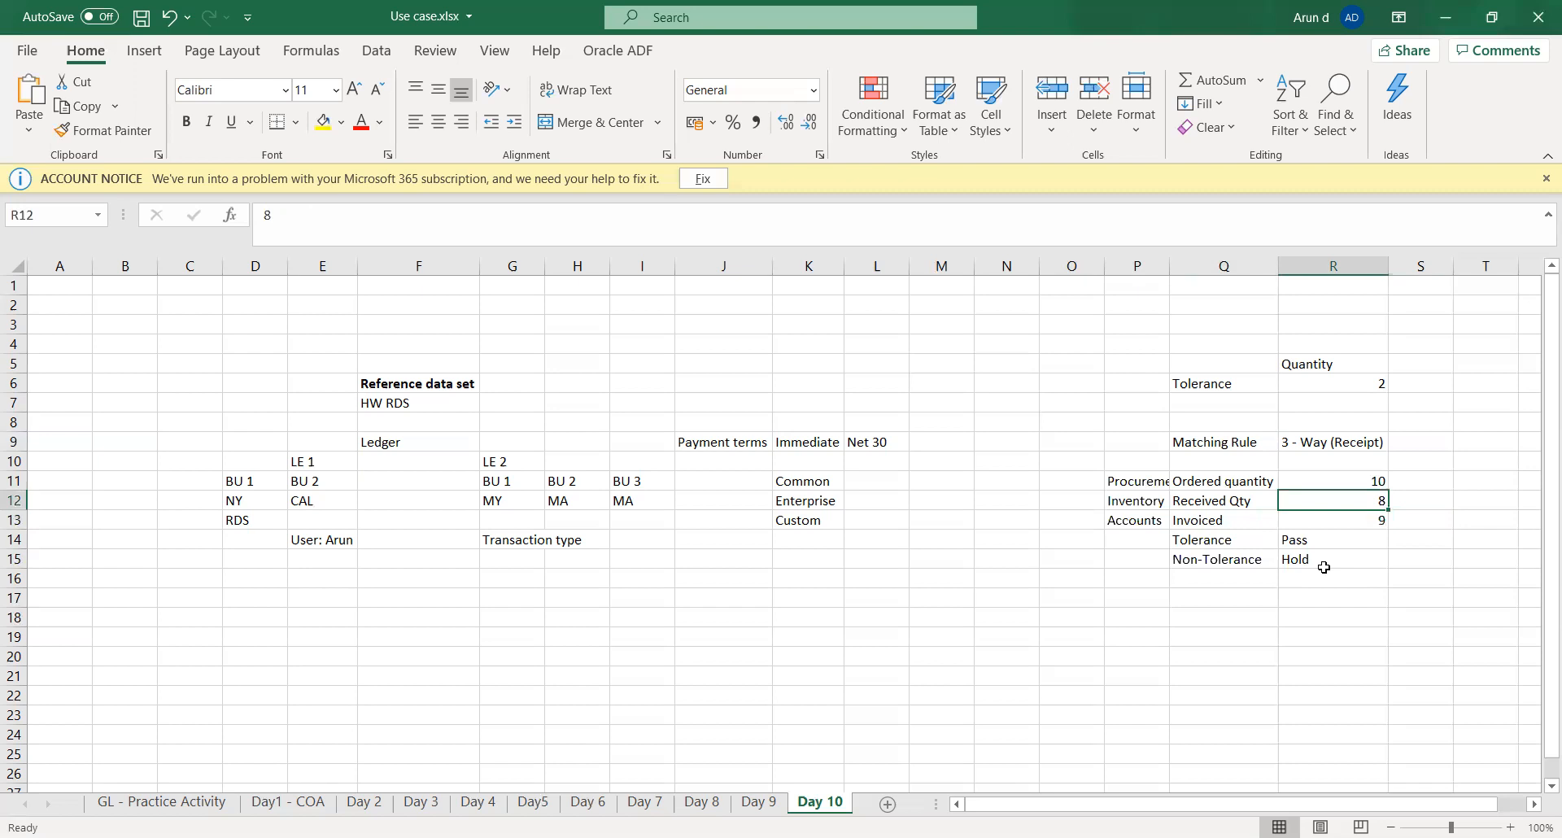
pyautogui.press('Right')
pyautogui.press('Left')
pyautogui.press('Up')
pyautogui.press('Down')
pyautogui.press('Left')
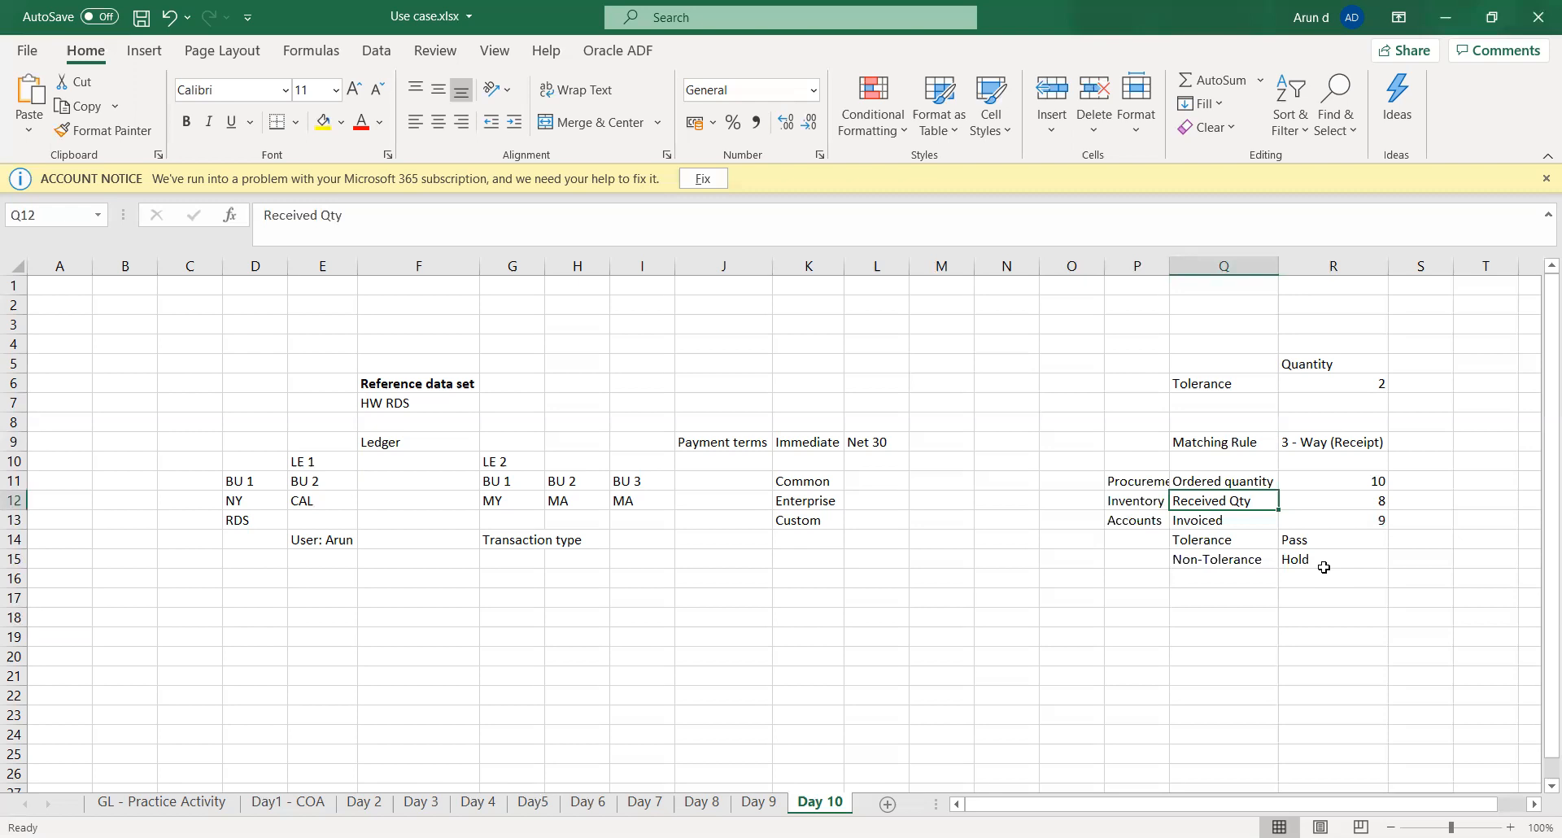
# - Enter 7812 in cell S12 beside the received quantity
pyautogui.press('Right')
pyautogui.press('Right')
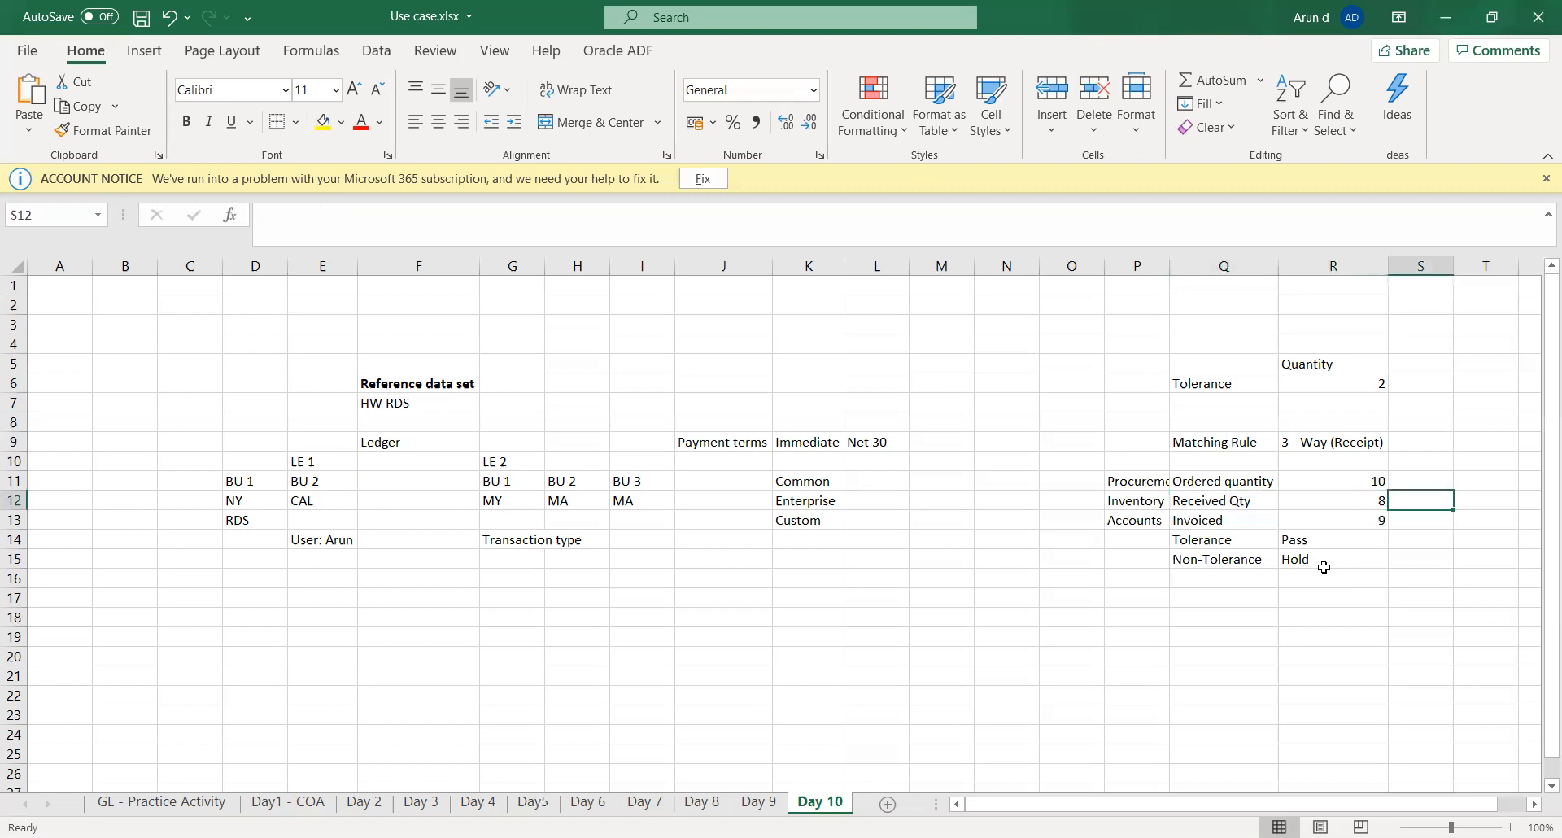
pyautogui.write('7812')
pyautogui.press('Tab')
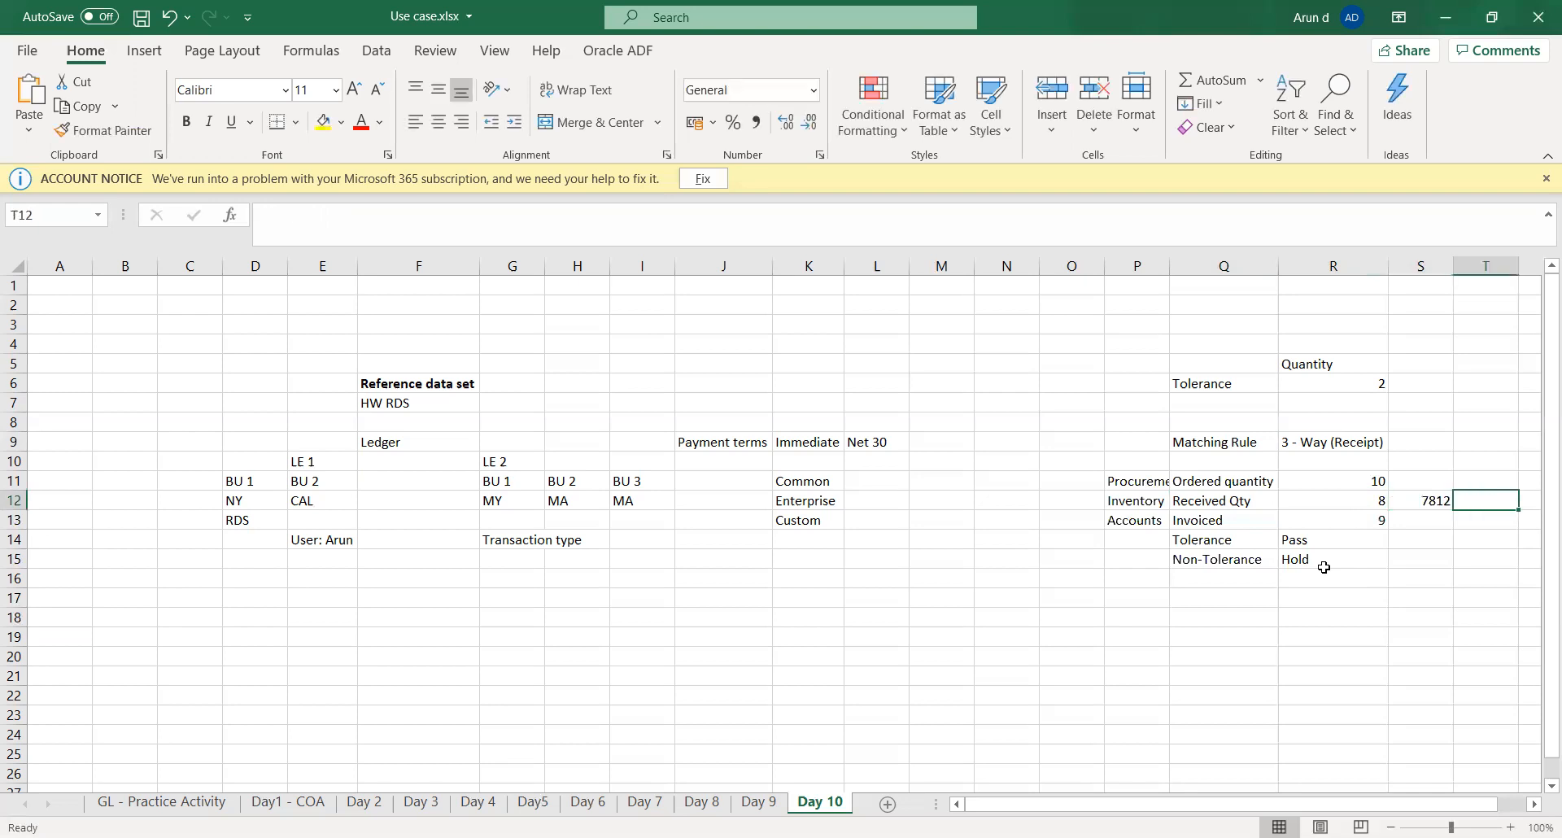
pyautogui.press('Left')
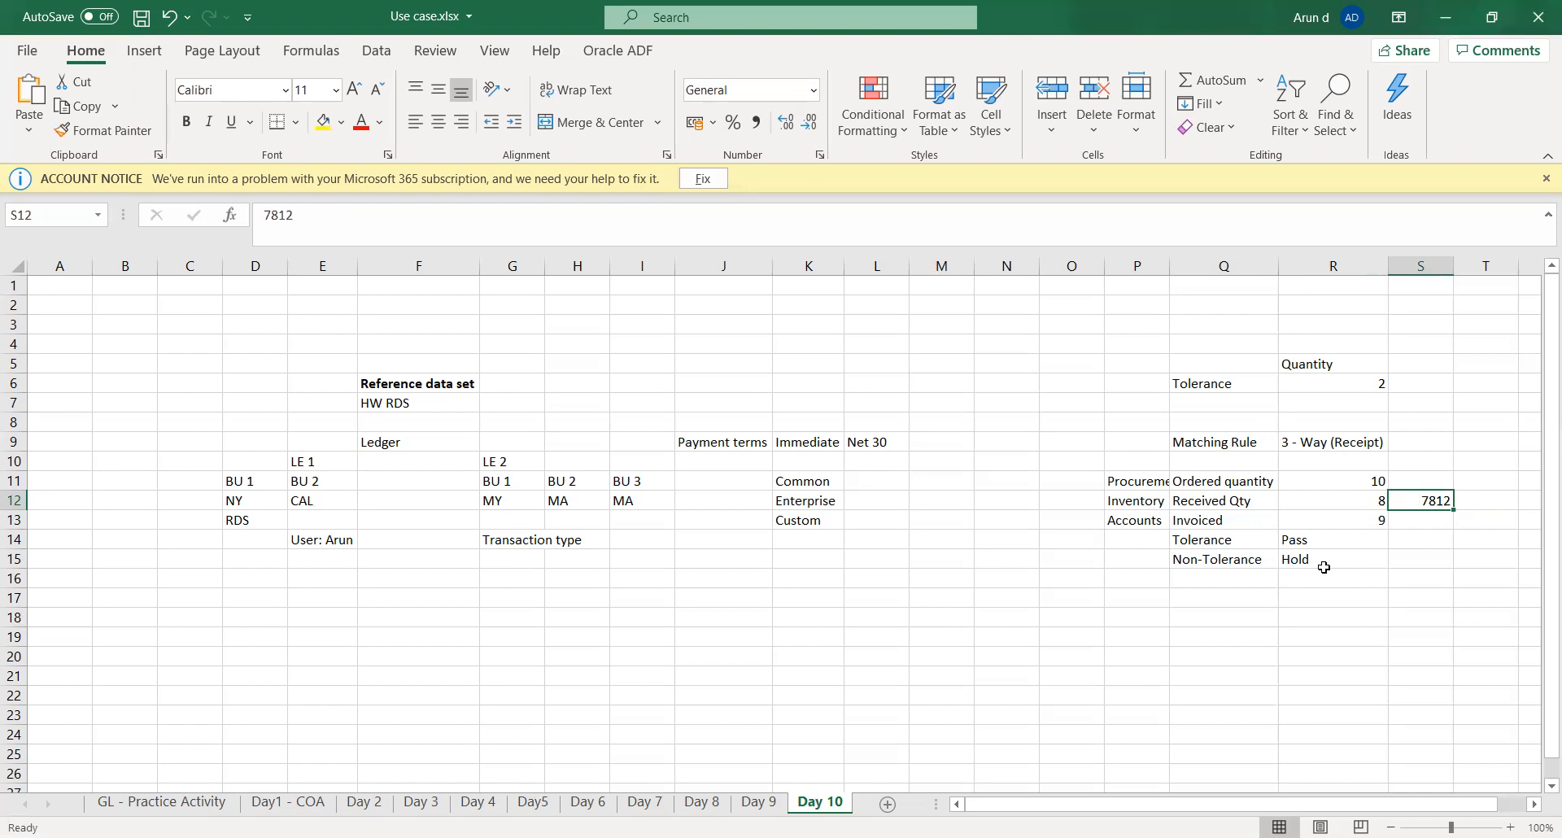
pyautogui.press('Left')
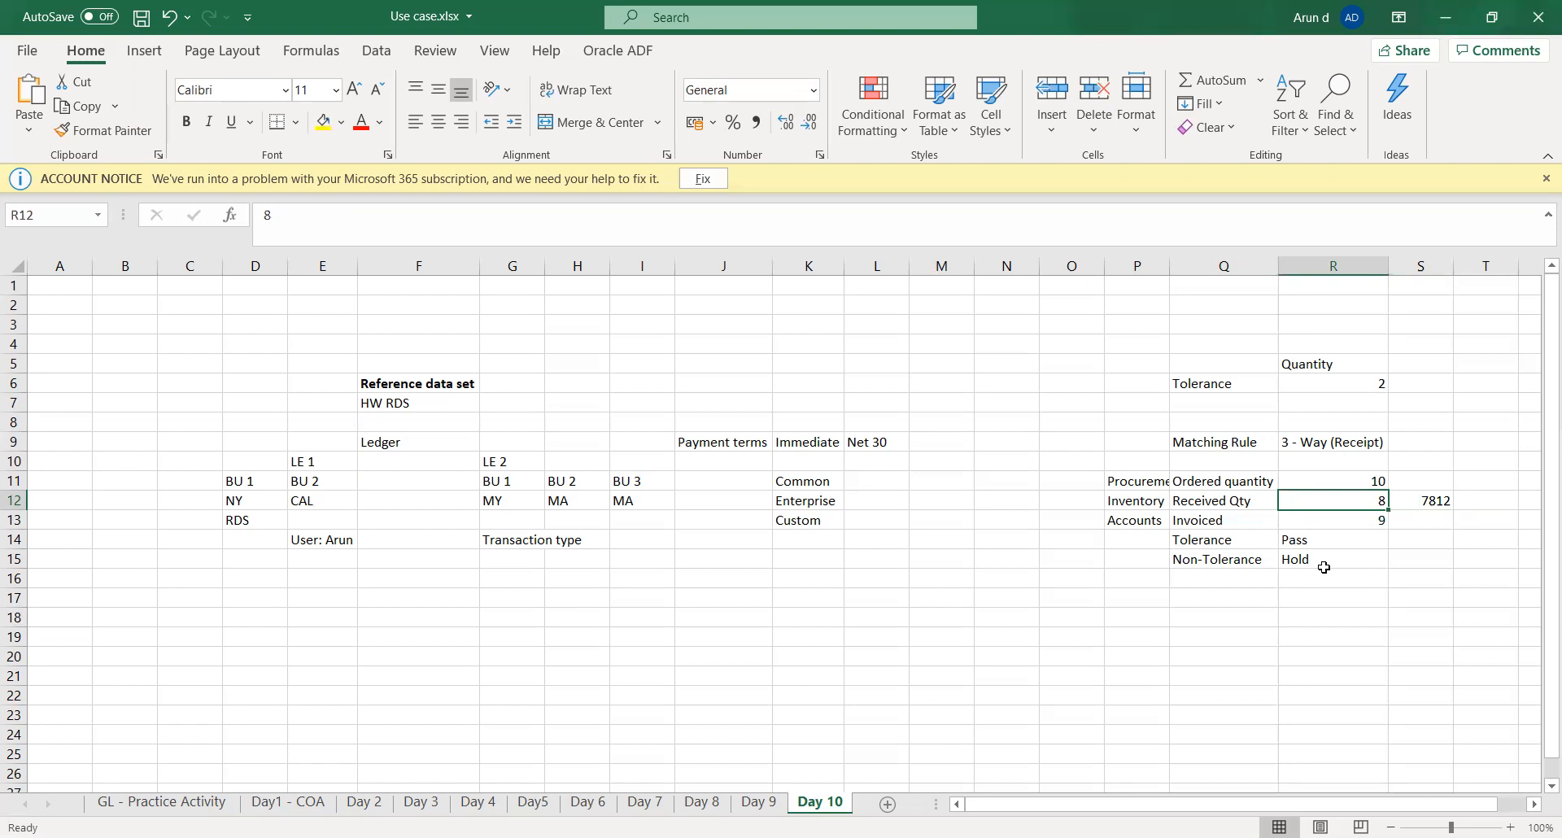
pyautogui.press('Right')
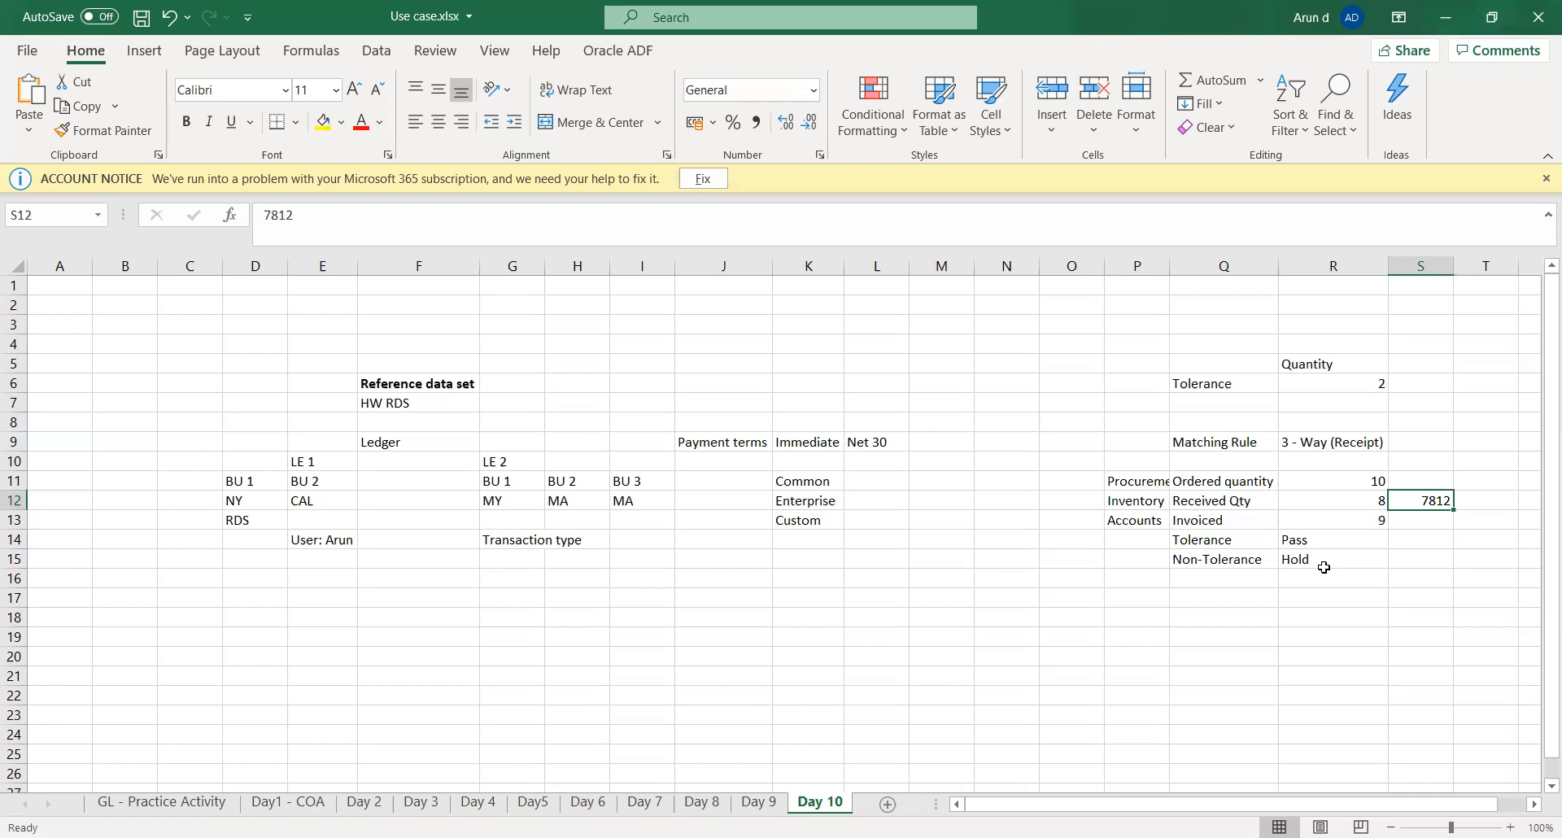
# - Enter the note "Unde billed 7812" in cell S13 beside the invoiced quantity
pyautogui.press('Left')
pyautogui.press('Down')
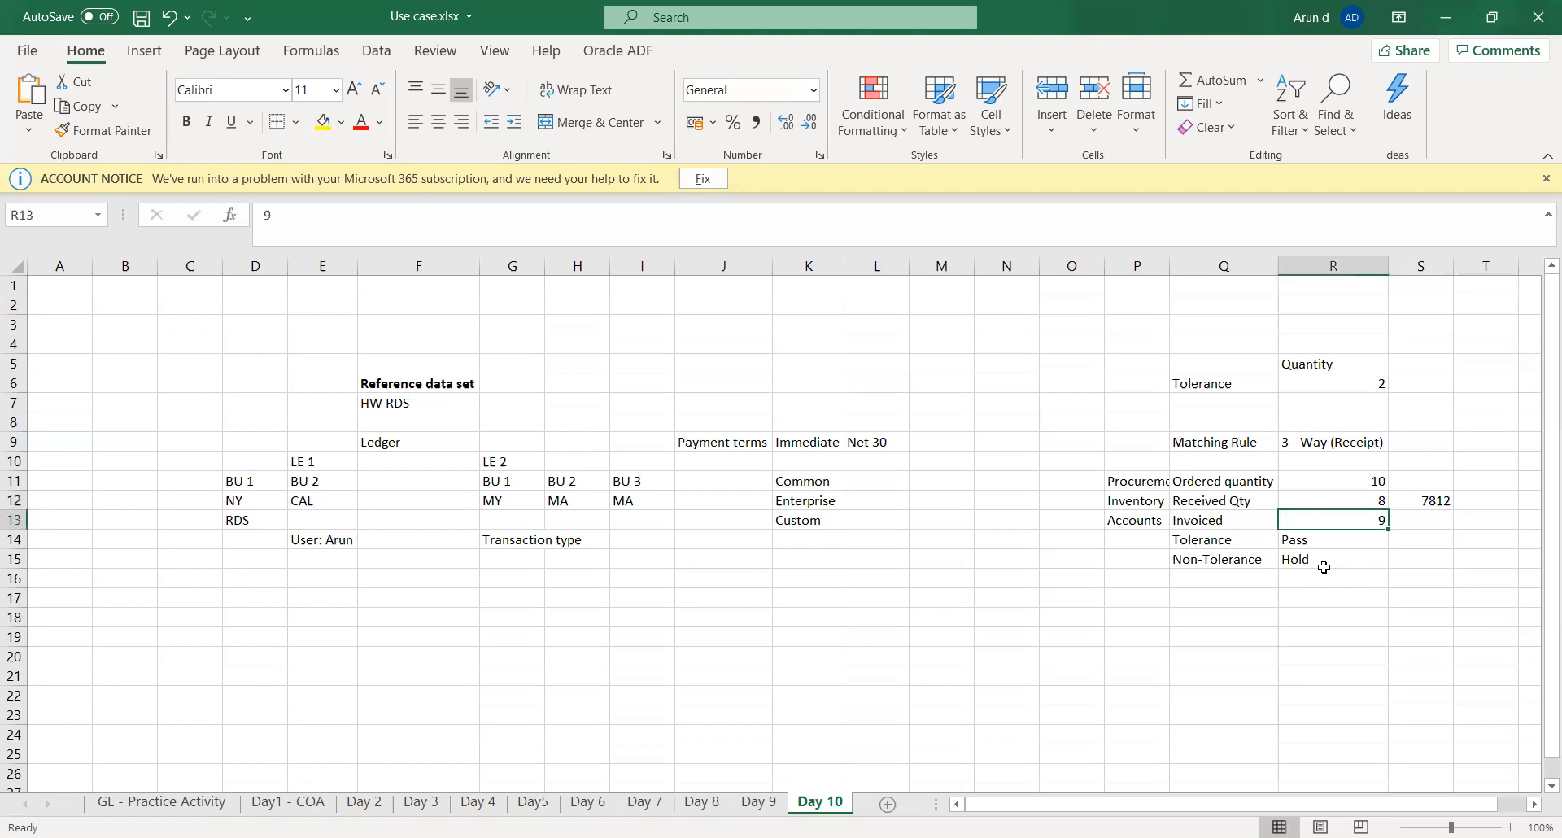
pyautogui.press('Right')
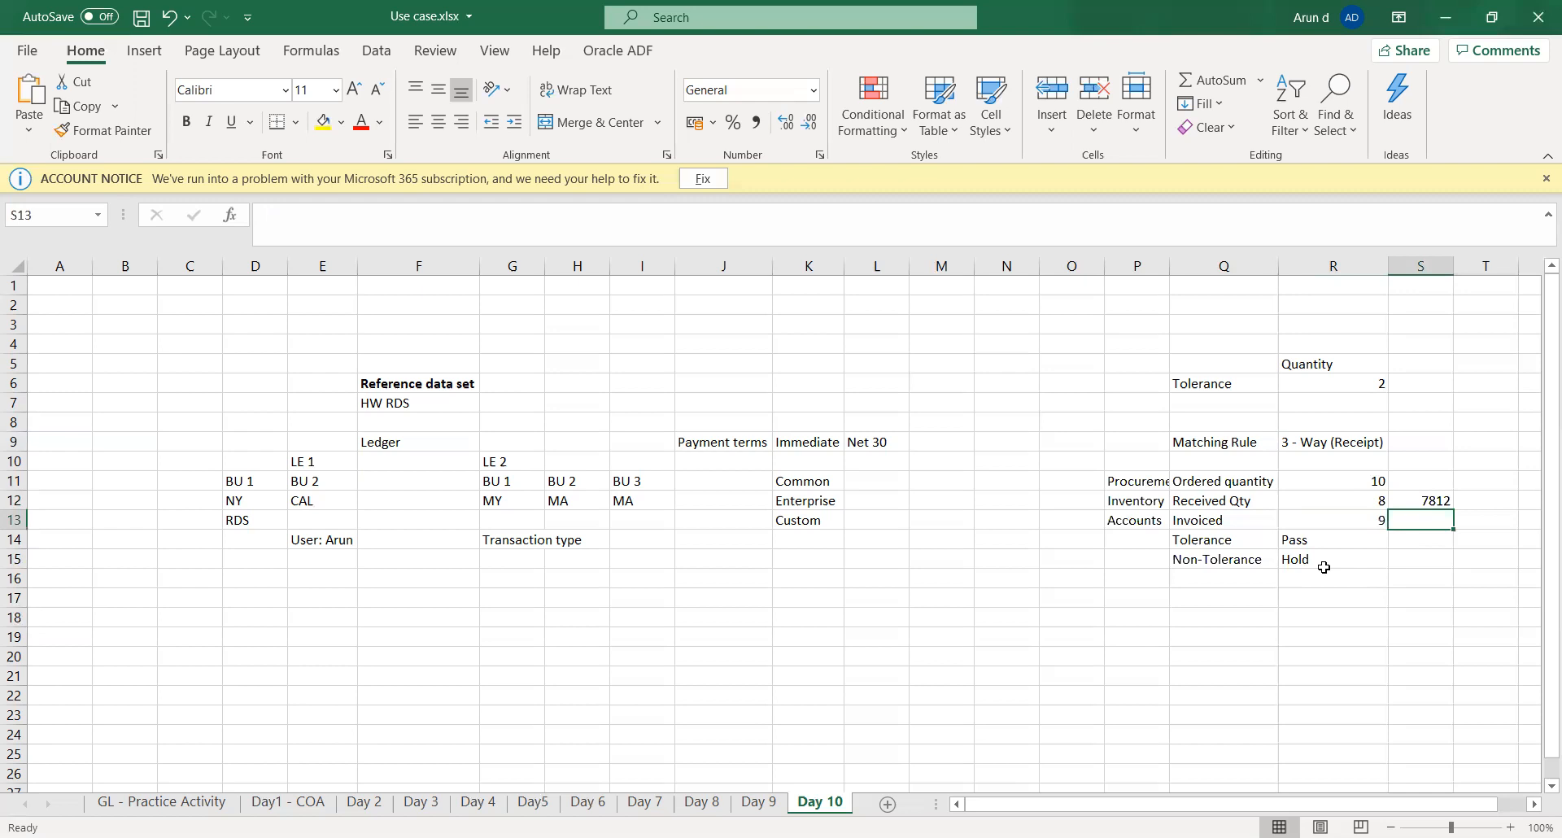
pyautogui.write('Ove')
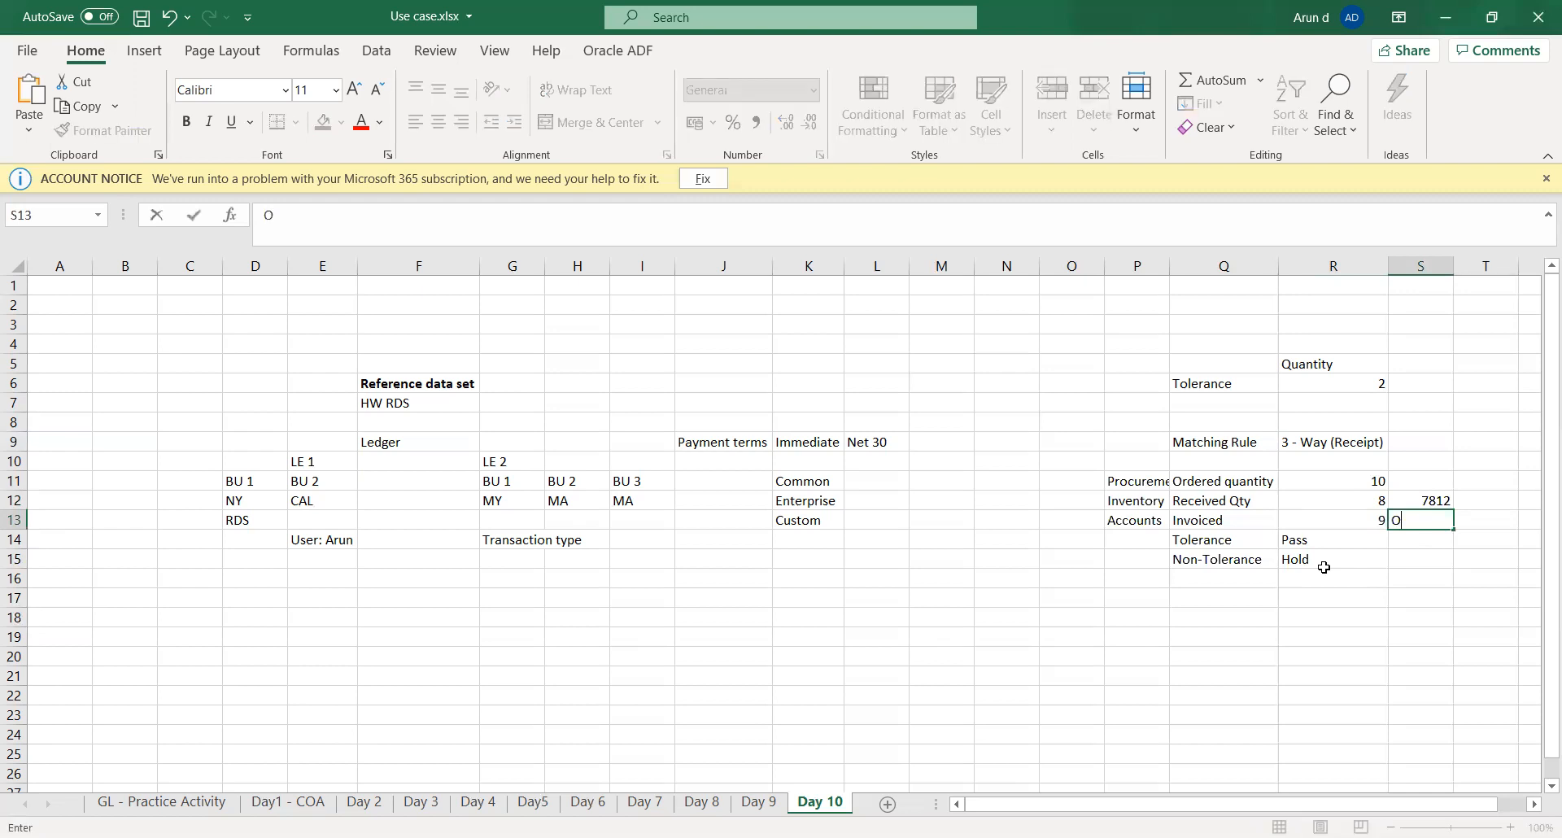
pyautogui.press('BackSpace')
pyautogui.press('BackSpace')
pyautogui.press('BackSpace')
pyautogui.write('Unde billed 7812')
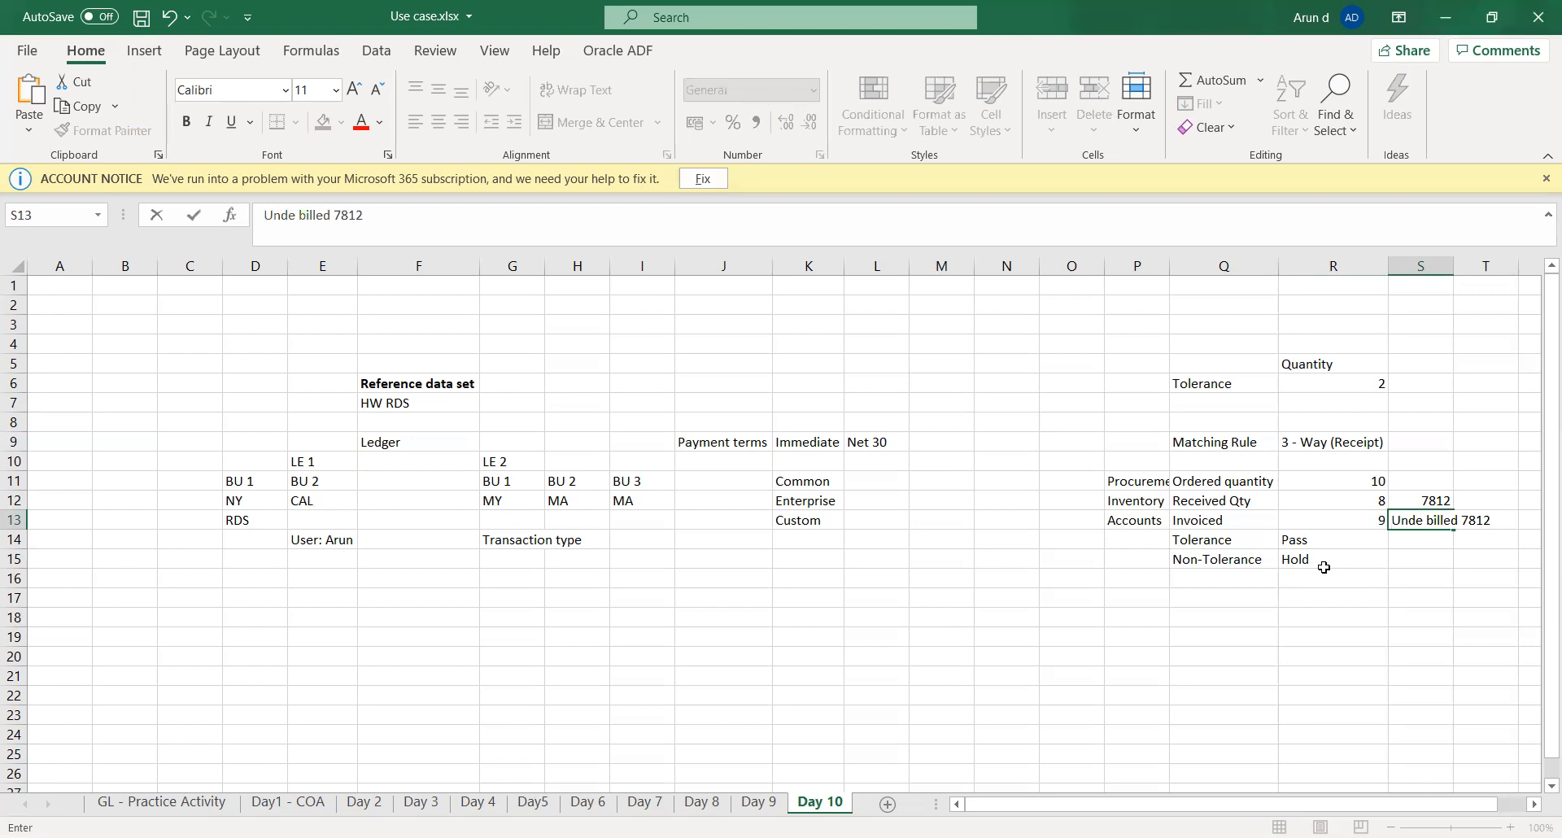
pyautogui.press('Tab')
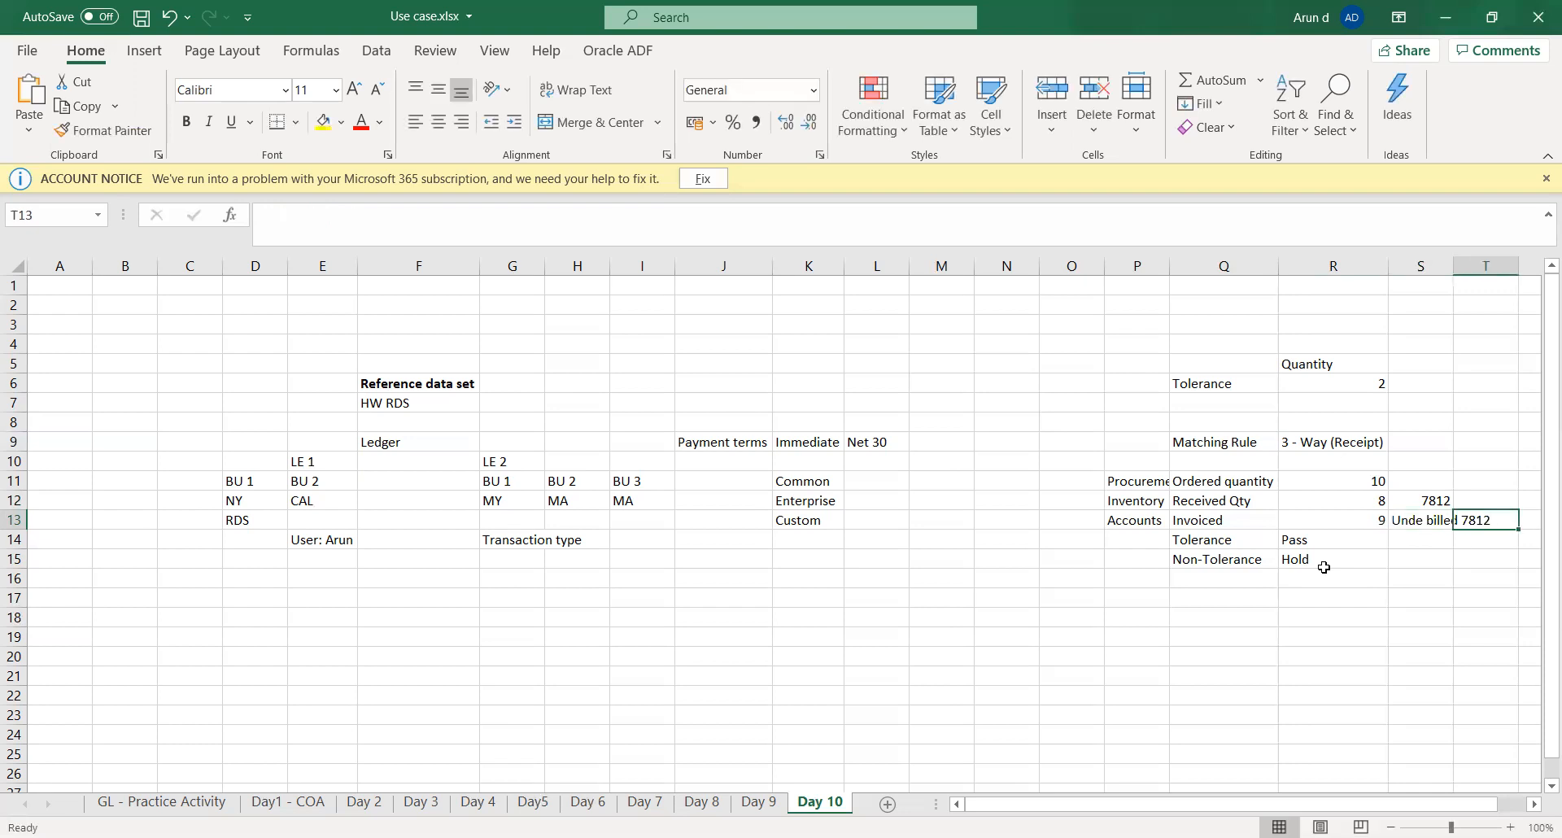
# - Check the Inventory row's received quantity and 7812 entry against the invoiced quantity in cell R13
pyautogui.press('Left')
pyautogui.press('Left')
pyautogui.press('Left')
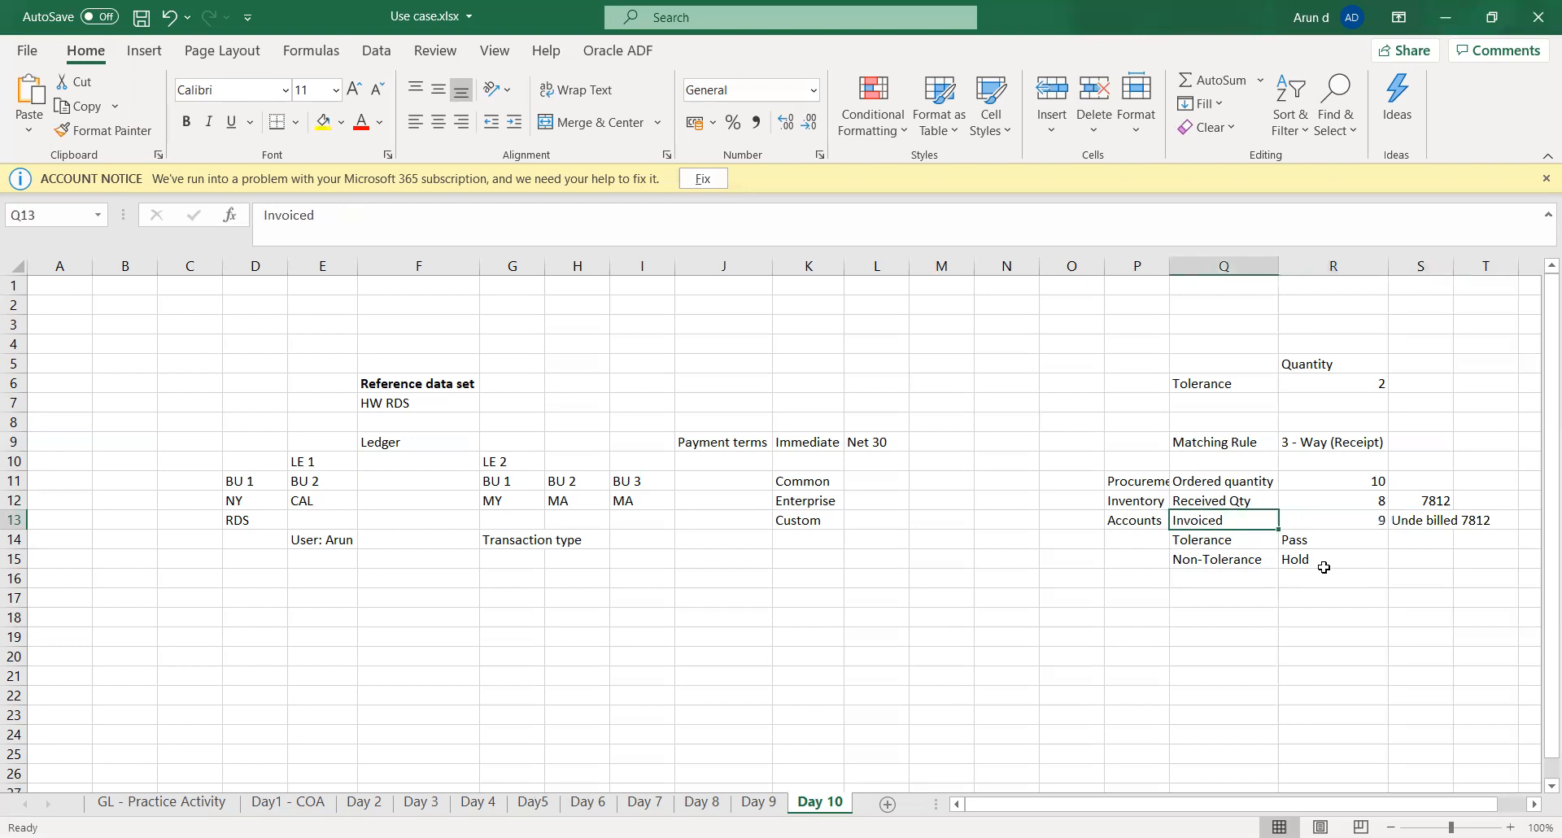
pyautogui.press('Up')
pyautogui.press('Left')
pyautogui.press('Right')
pyautogui.press('Right')
pyautogui.press('Right')
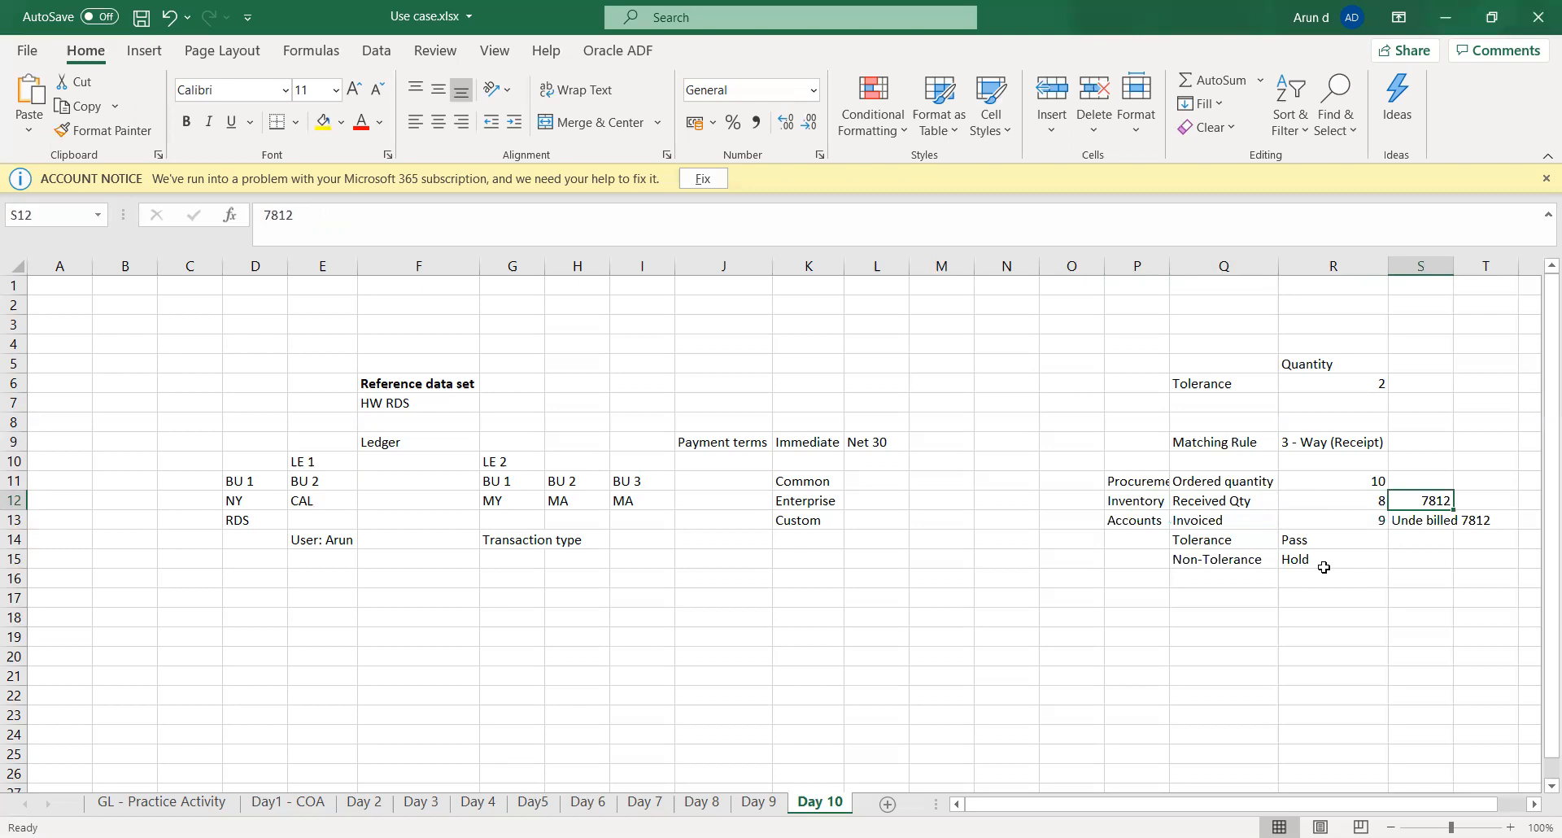
pyautogui.press('Down')
pyautogui.press('Left')
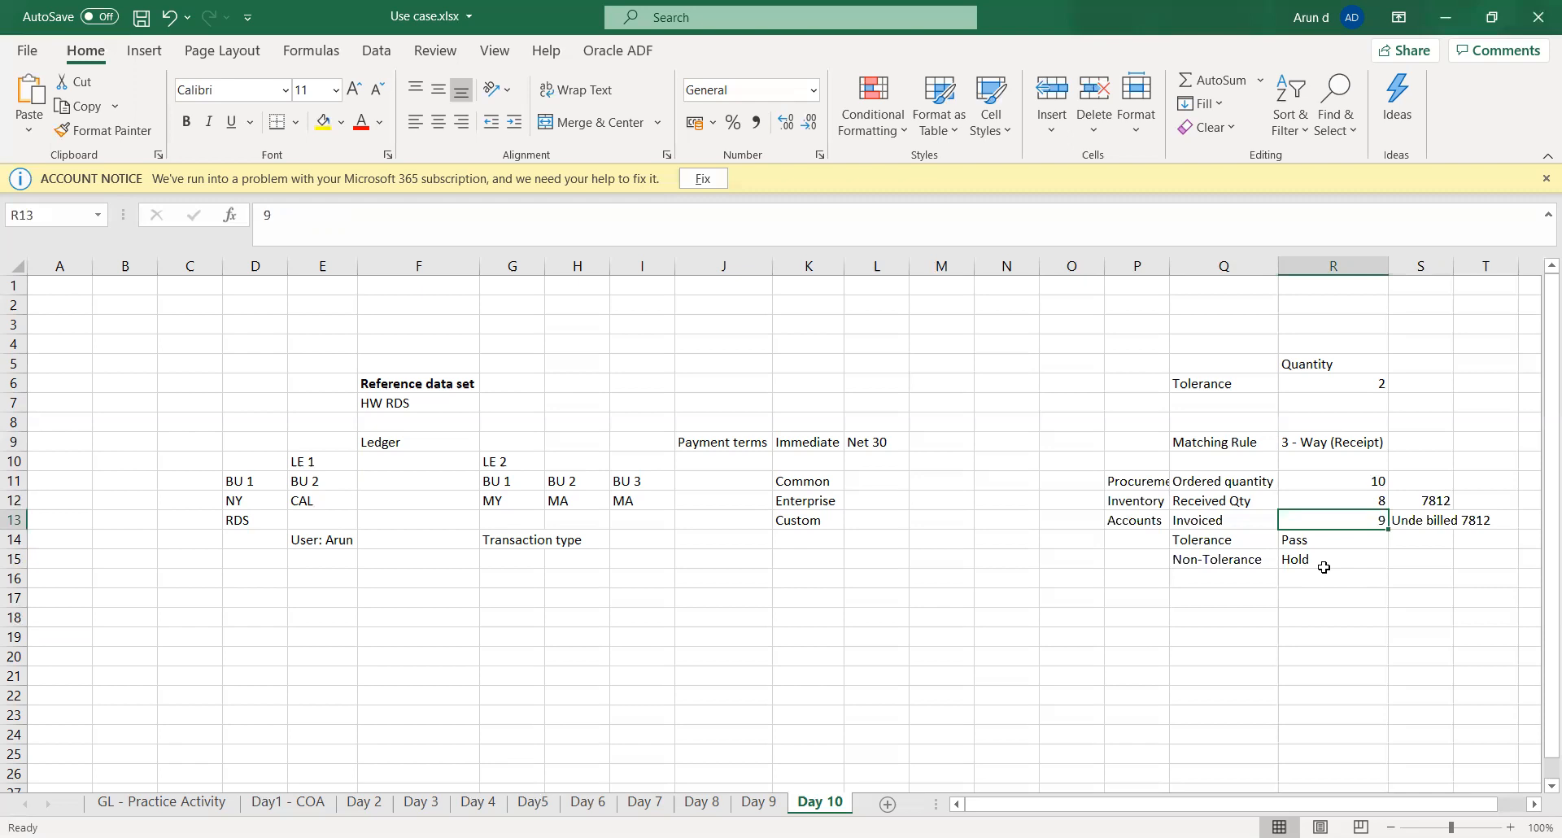
# - Compare the ordered and received quantities in column R with the tolerance in R6 and the Non-Tolerance outcome in row 15
pyautogui.press('Up')
pyautogui.press('Up')
pyautogui.press('Up')
pyautogui.press('Up')
pyautogui.press('Up')
pyautogui.press('Up')
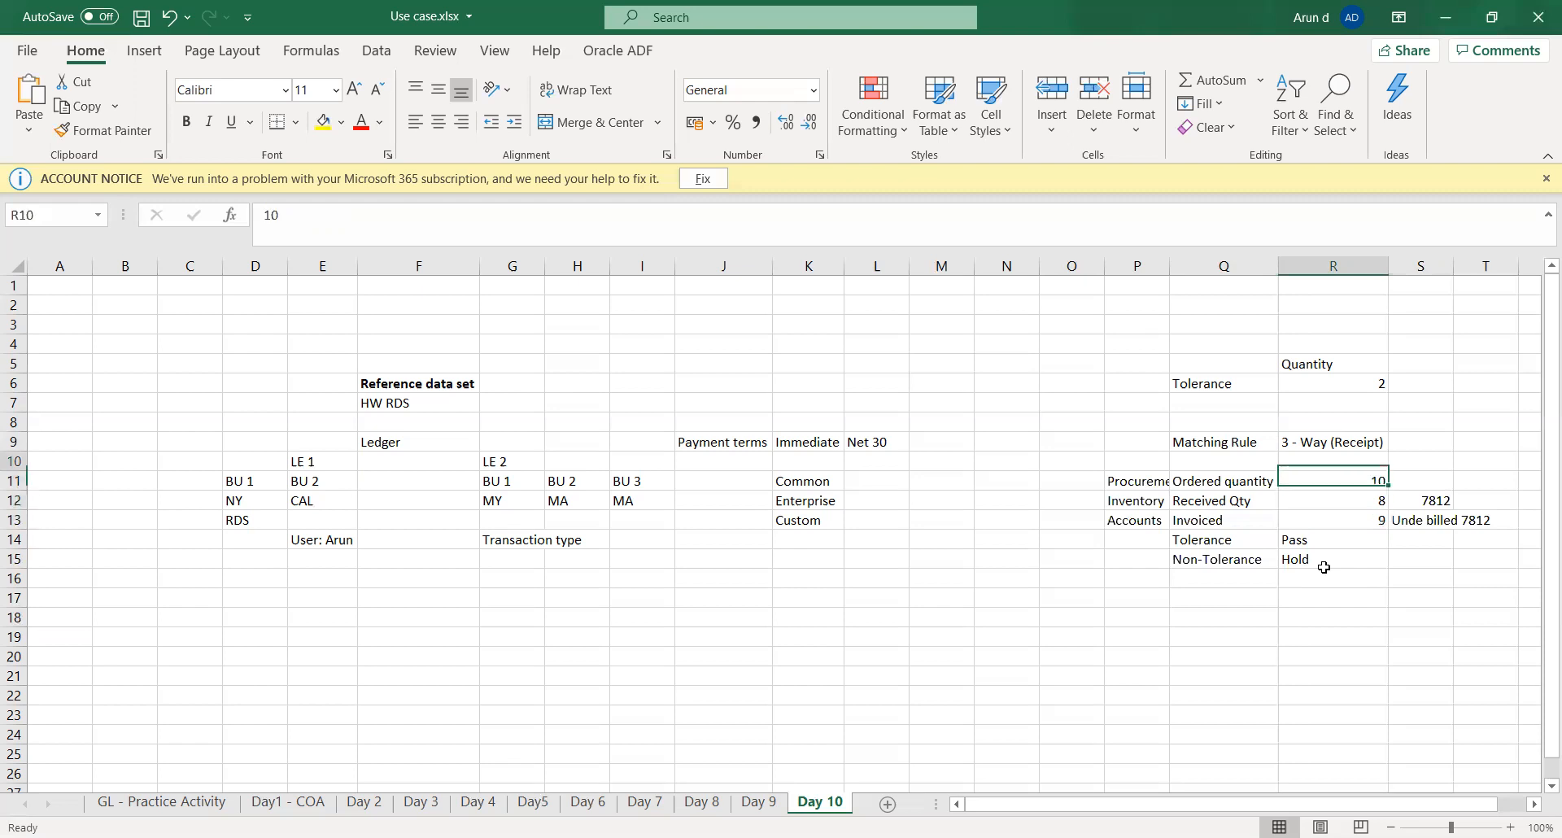
pyautogui.press('Up')
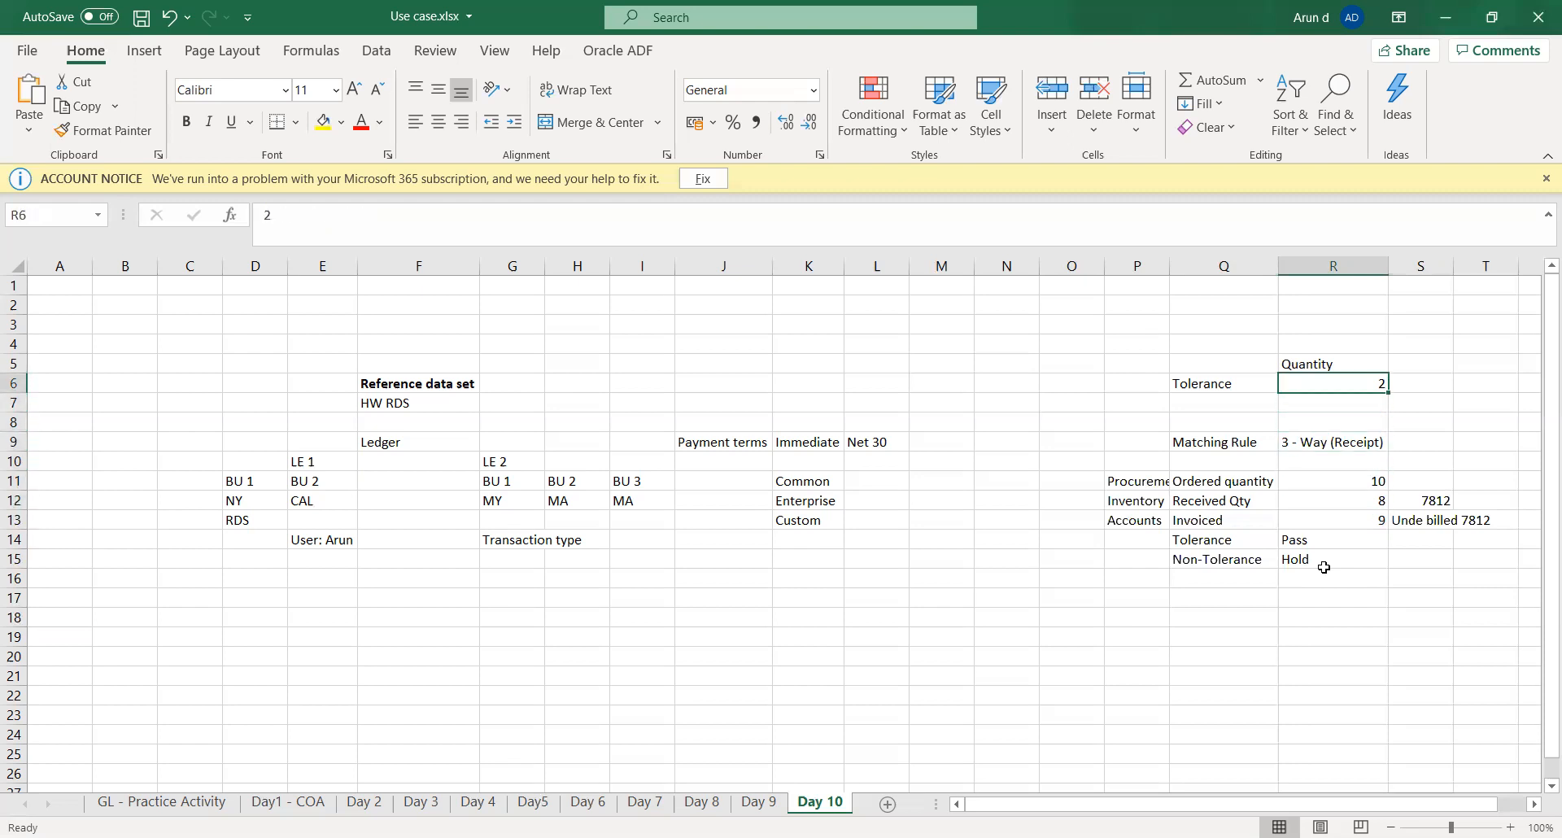
pyautogui.press('Down')
pyautogui.press('Down')
pyautogui.press('Down')
pyautogui.press('Down')
pyautogui.press('Down')
pyautogui.press('Down')
pyautogui.press('Down')
pyautogui.press('Down')
pyautogui.press('Down')
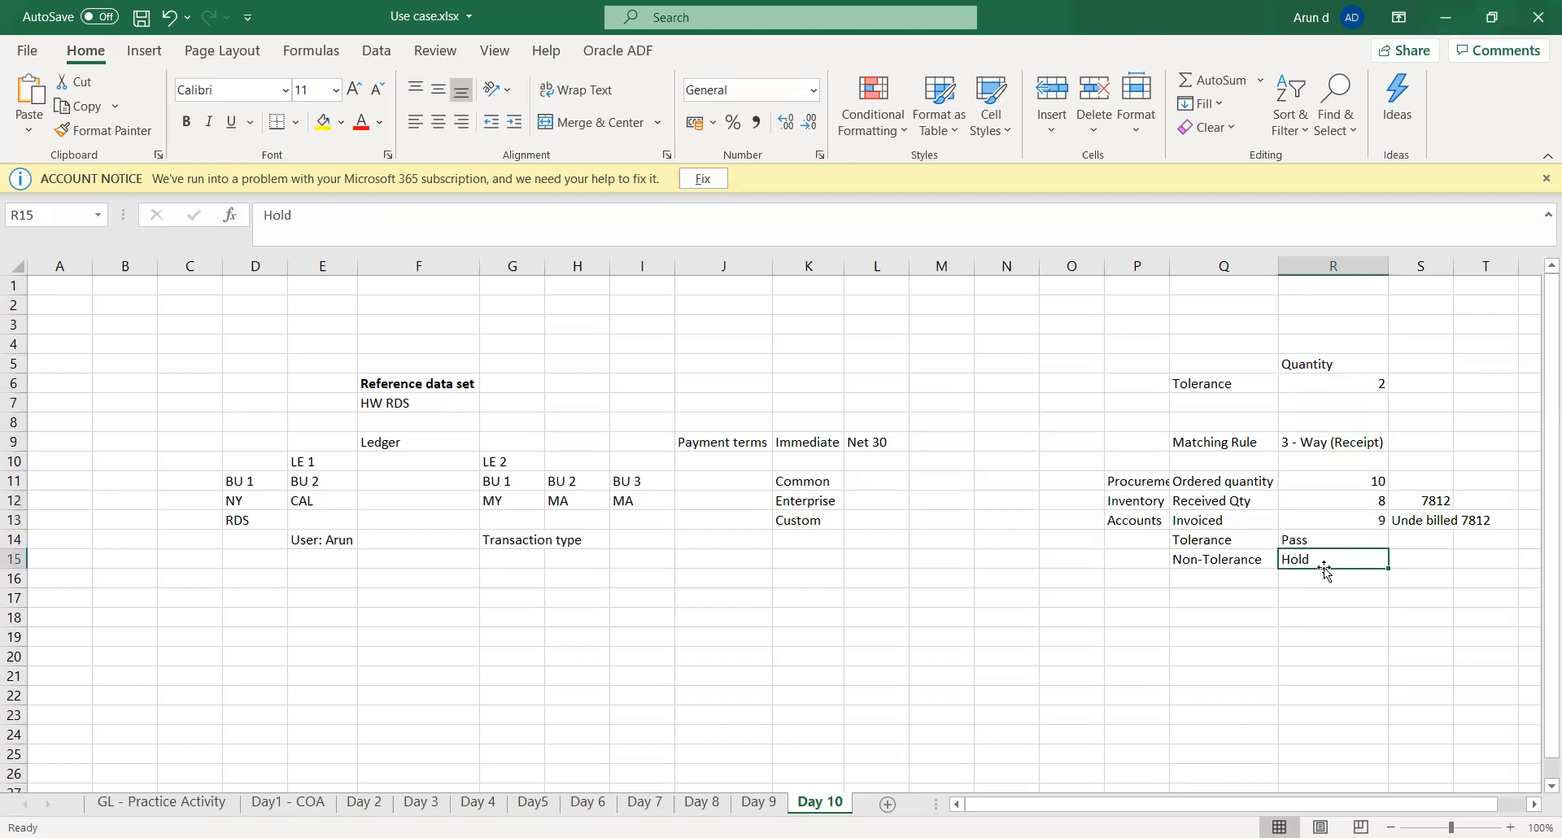
pyautogui.press('Left')
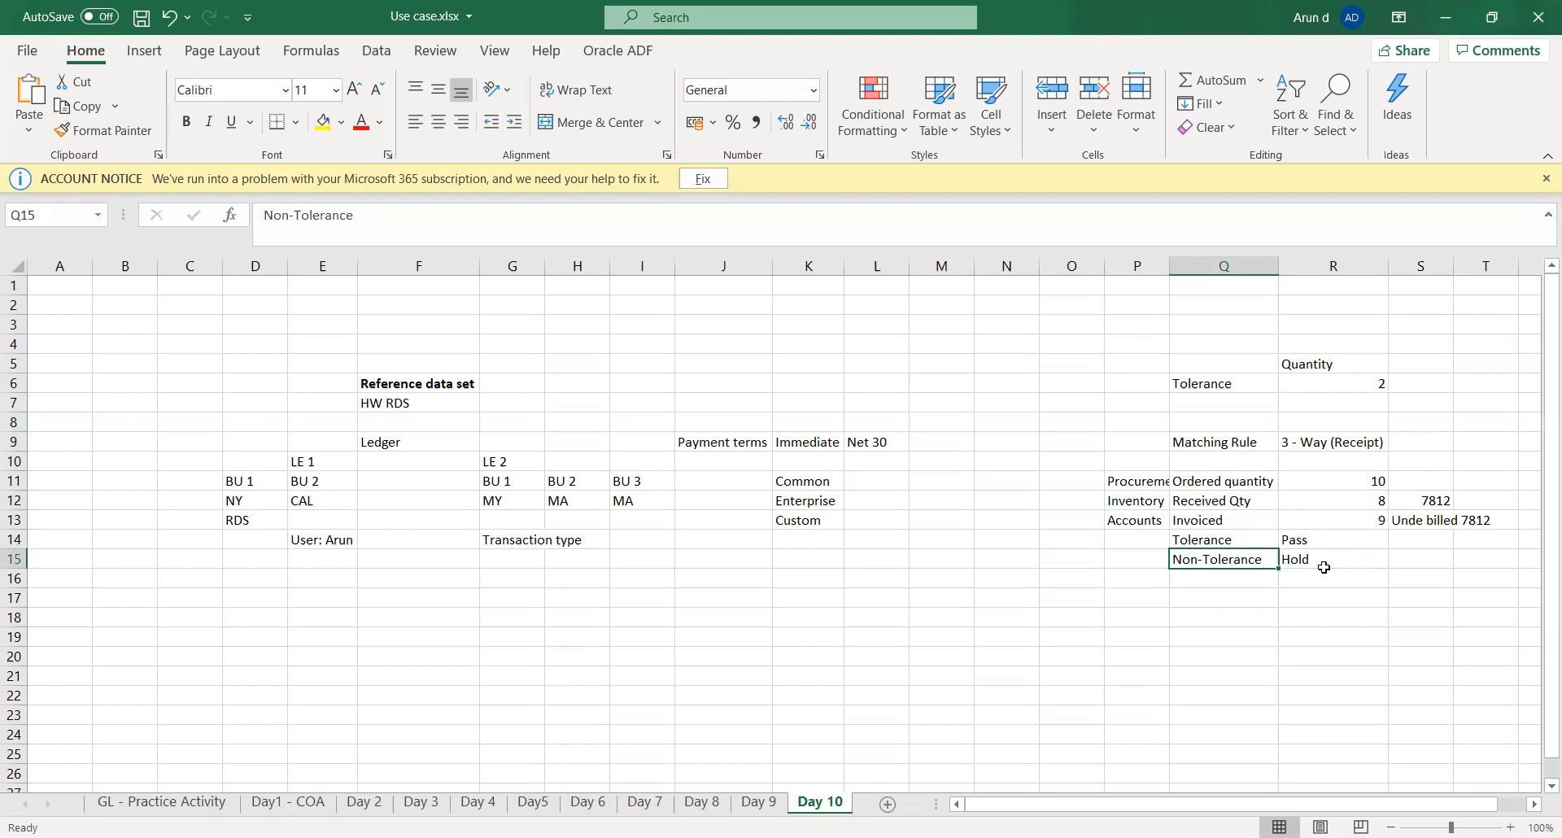
pyautogui.press('Right')
pyautogui.press('Up')
pyautogui.press('Up')
pyautogui.press('Up')
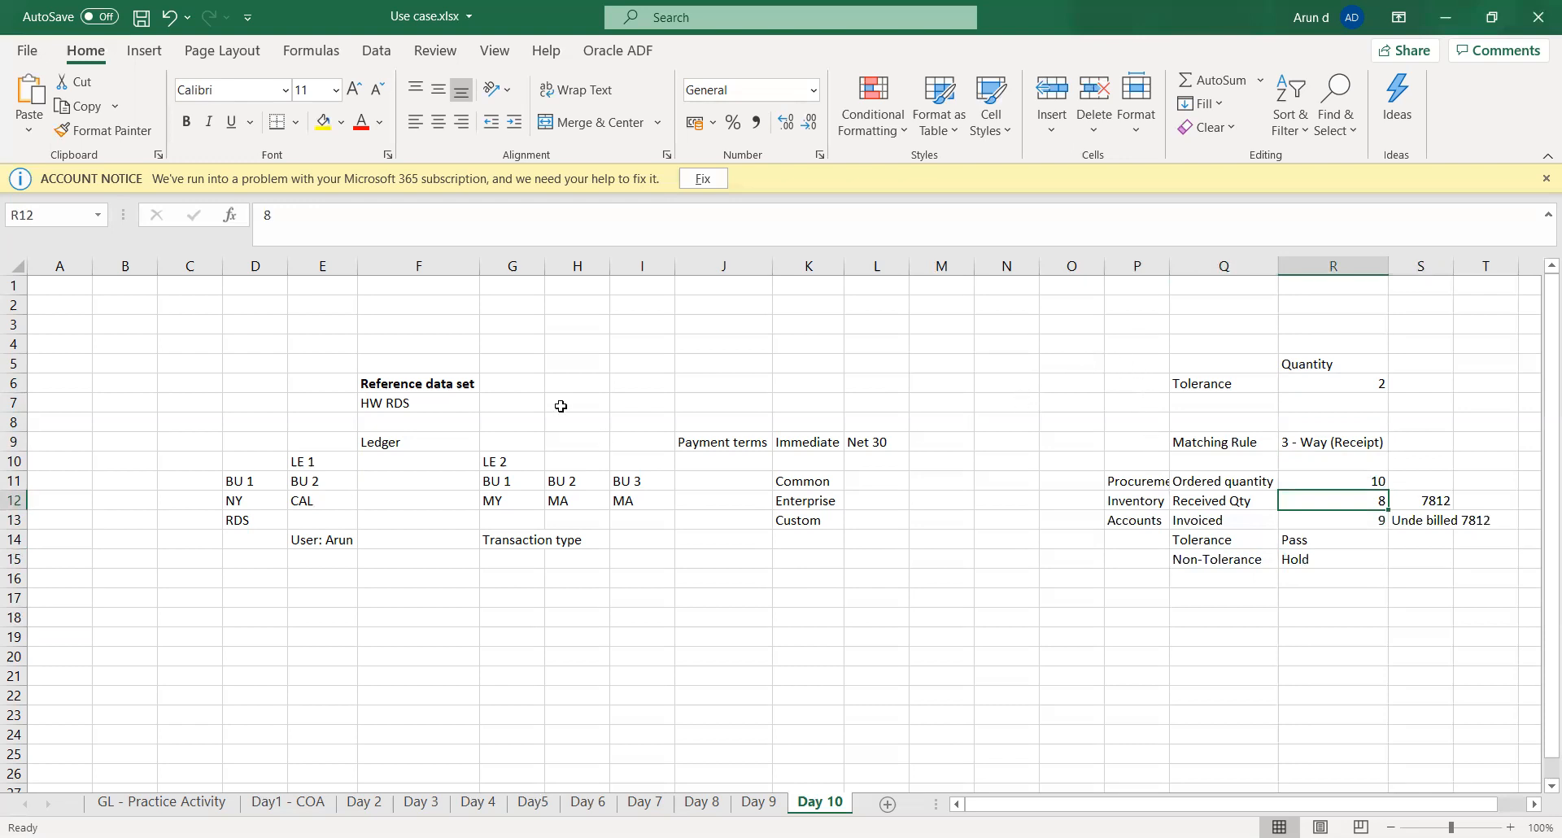
pyautogui.click(519, 187)
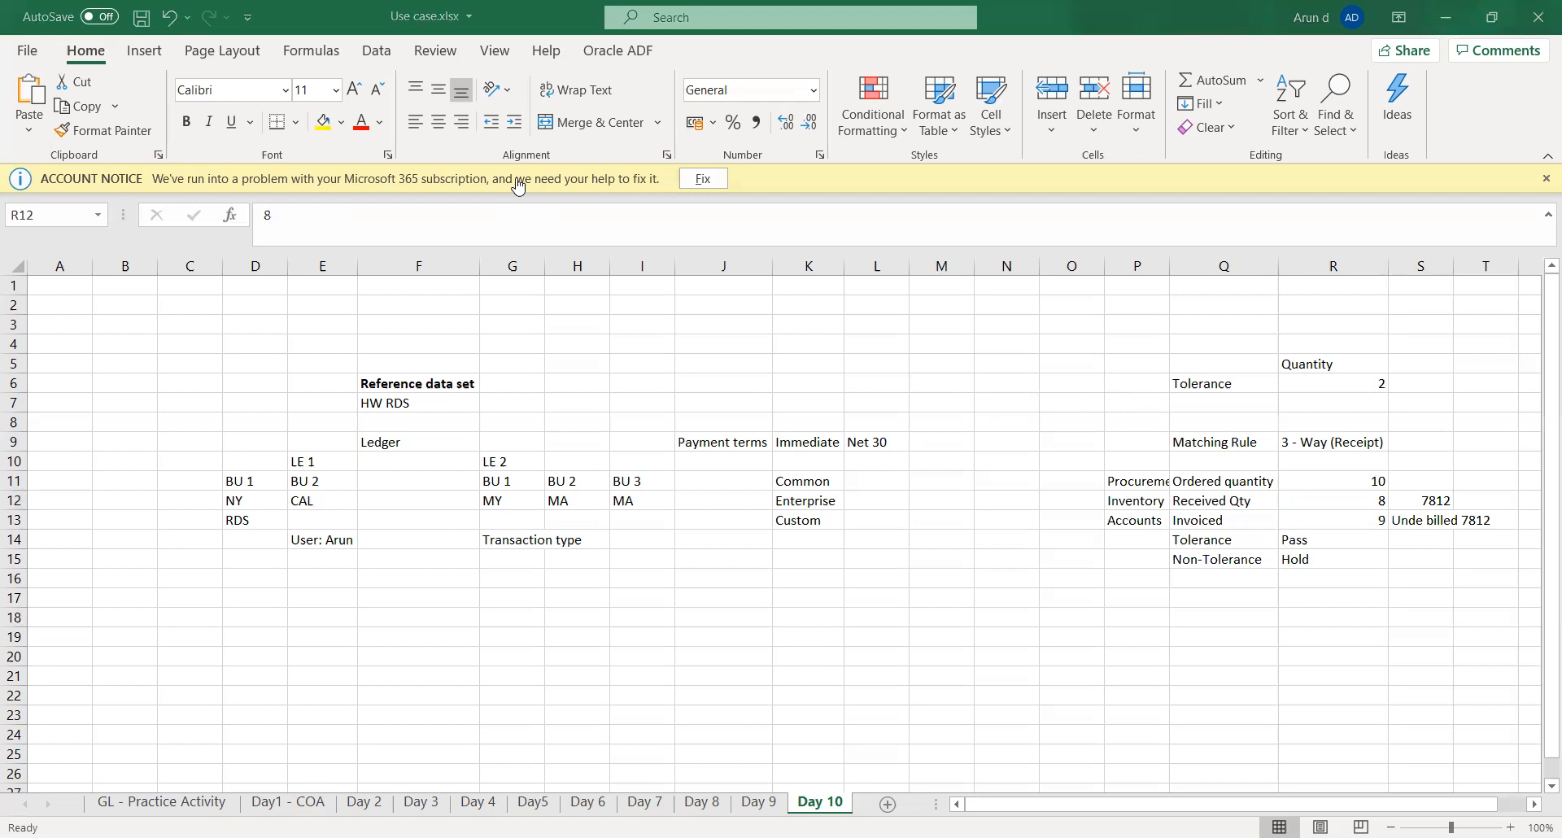
# - Switch to Oracle Fusion, review the Total Amount tolerance and the Type setting, and save and close the invoice tolerances
pyautogui.hotkey('alt', 'Tab')
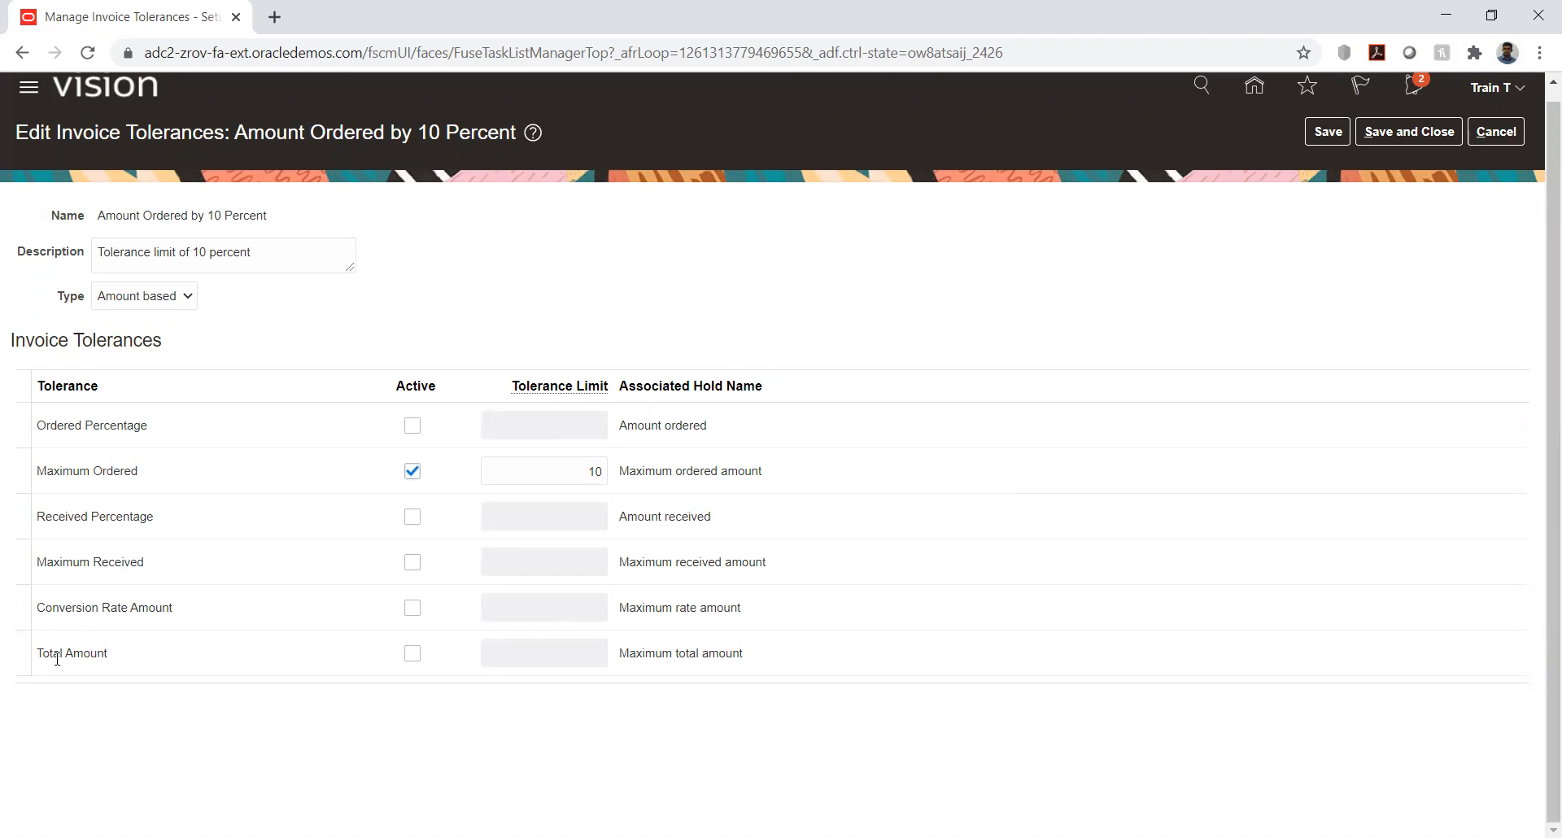
pyautogui.moveTo(44, 657); pyautogui.dragTo(107, 656)
pyautogui.click(173, 718)
pyautogui.click(143, 297)
pyautogui.click(364, 292)
pyautogui.click(1411, 133)
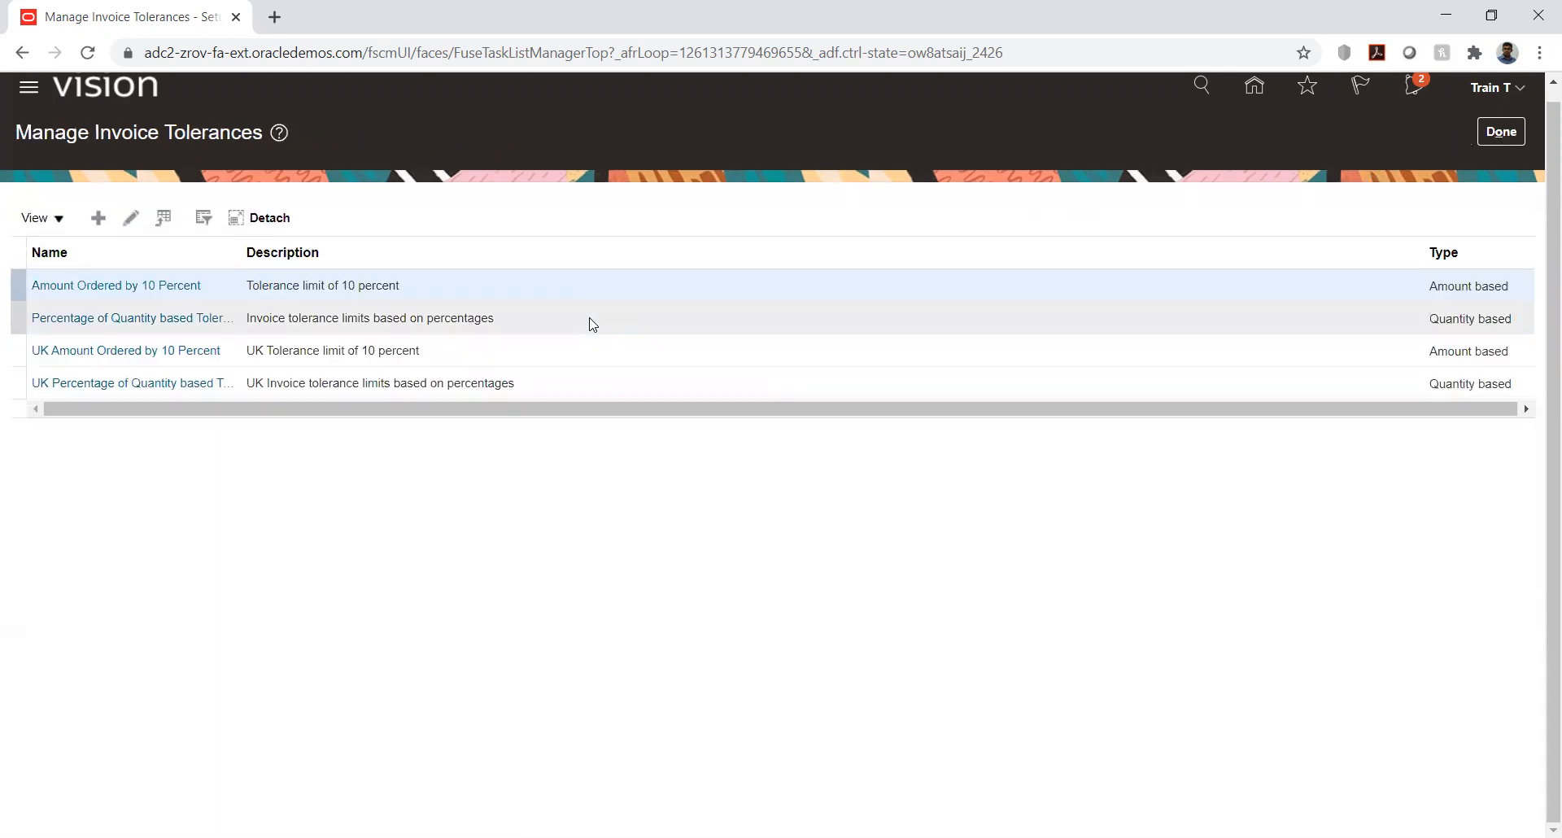
pyautogui.click(1499, 132)
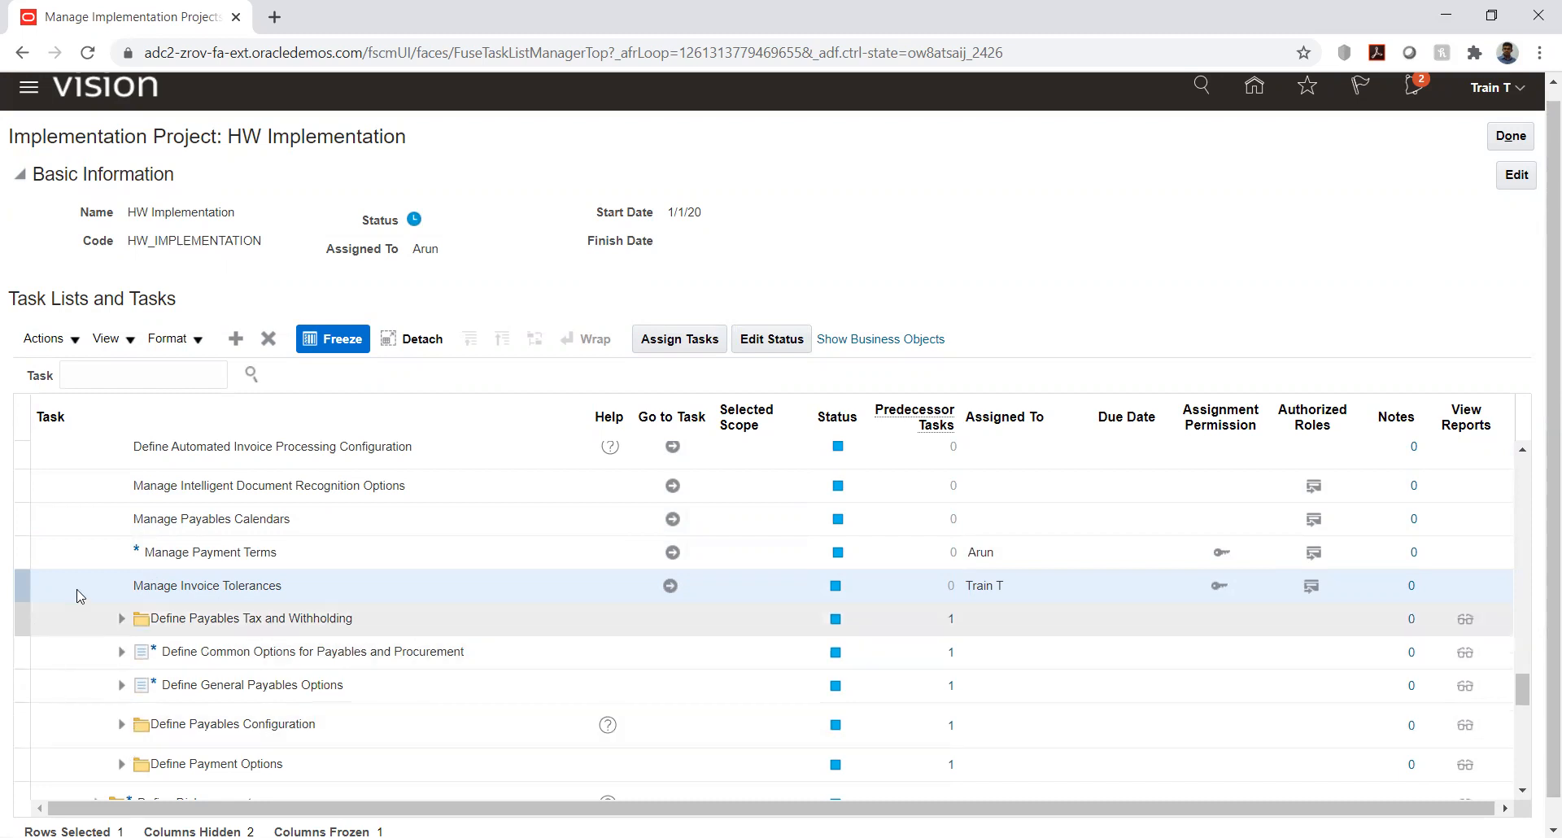
# - Expand Define Common Options for Payables and Procurement and go to its Manage Common Options for Payables and Procurement task
pyautogui.scroll(-2, 84, 581)
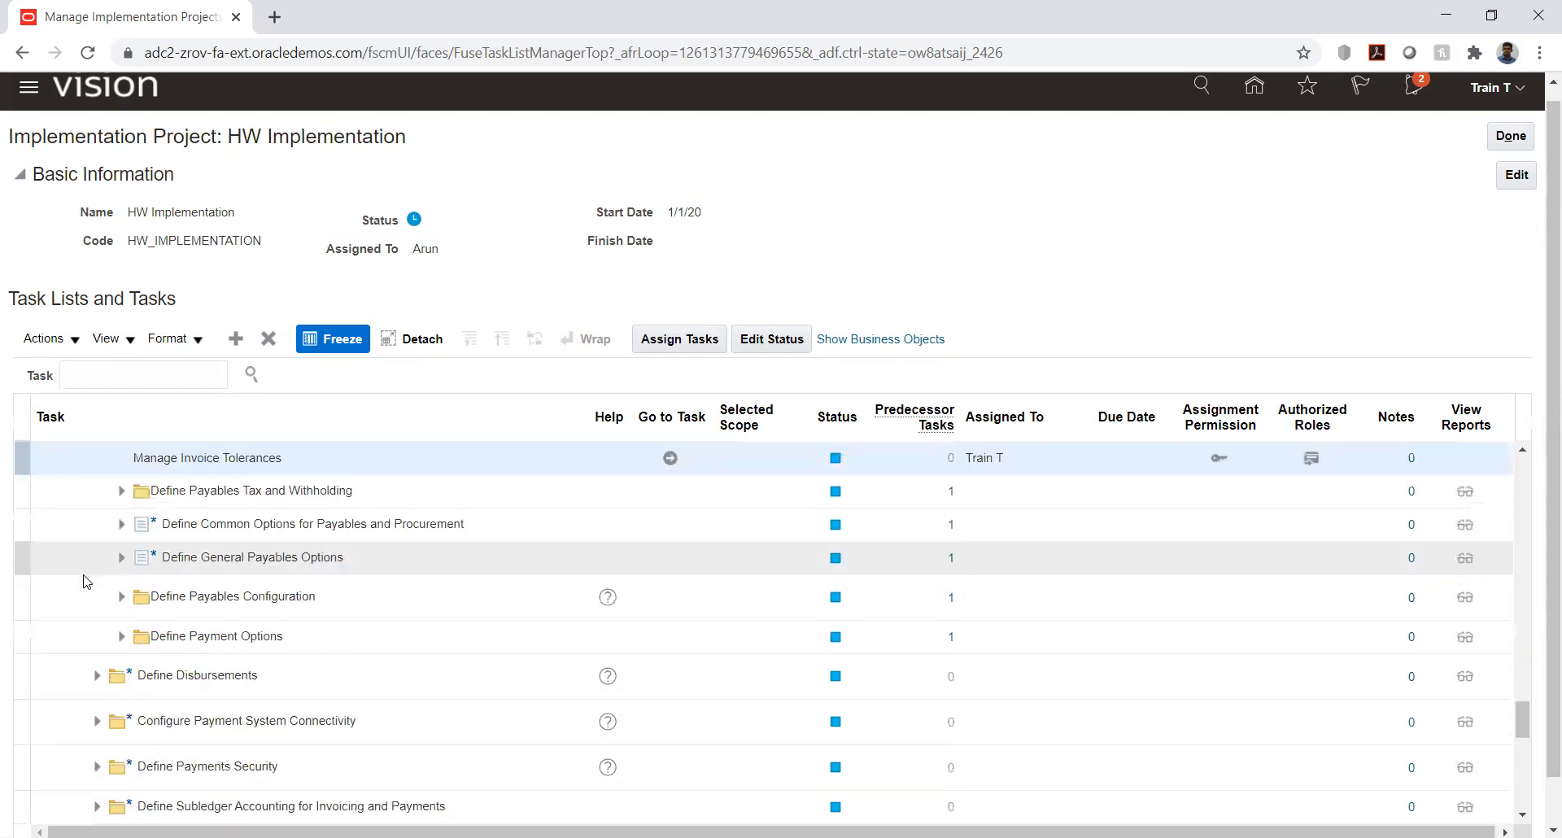
pyautogui.click(120, 526)
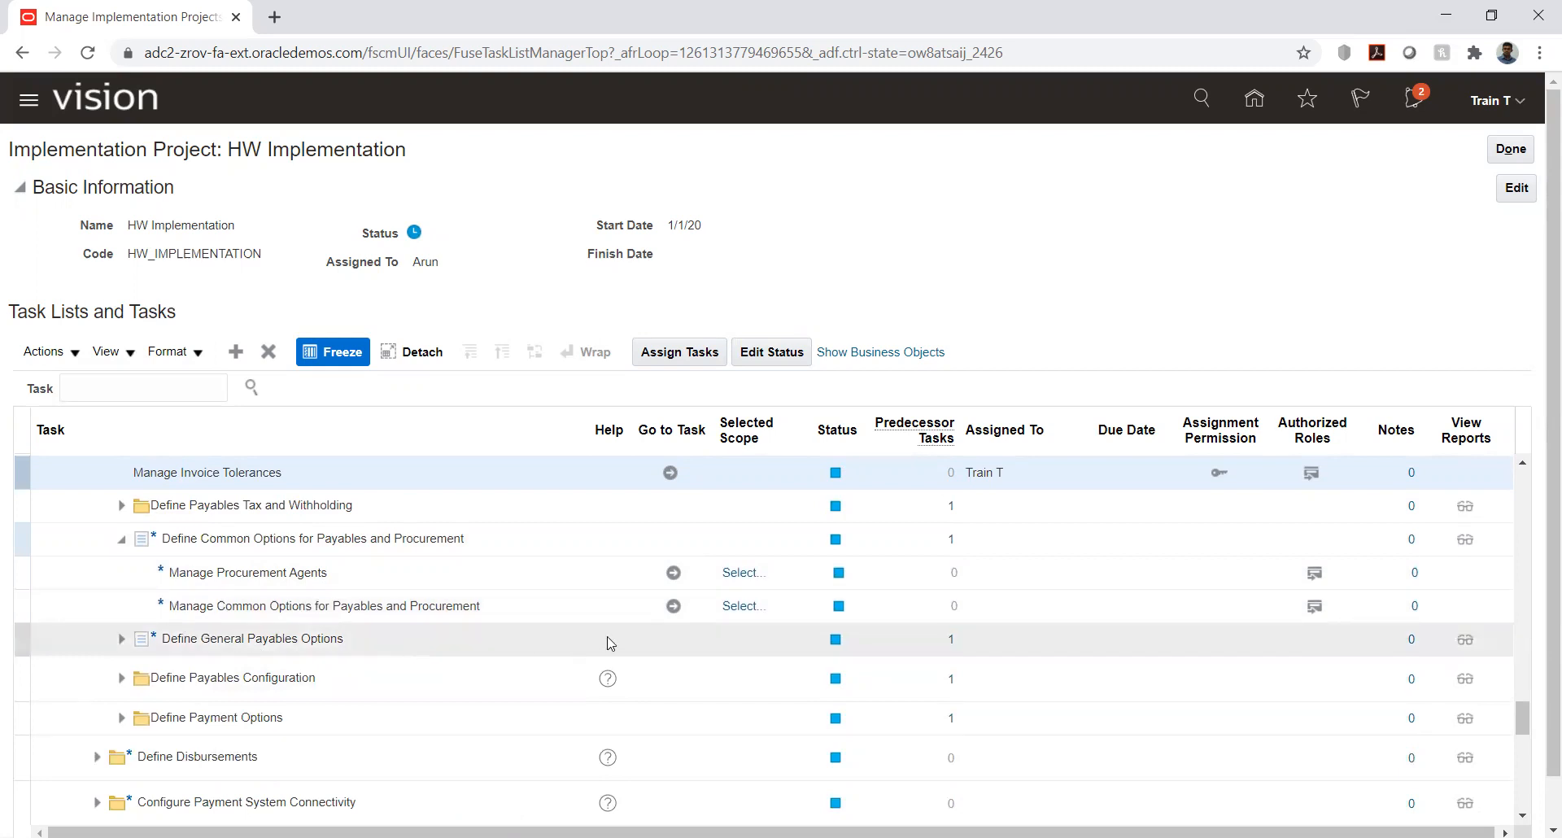
pyautogui.click(674, 606)
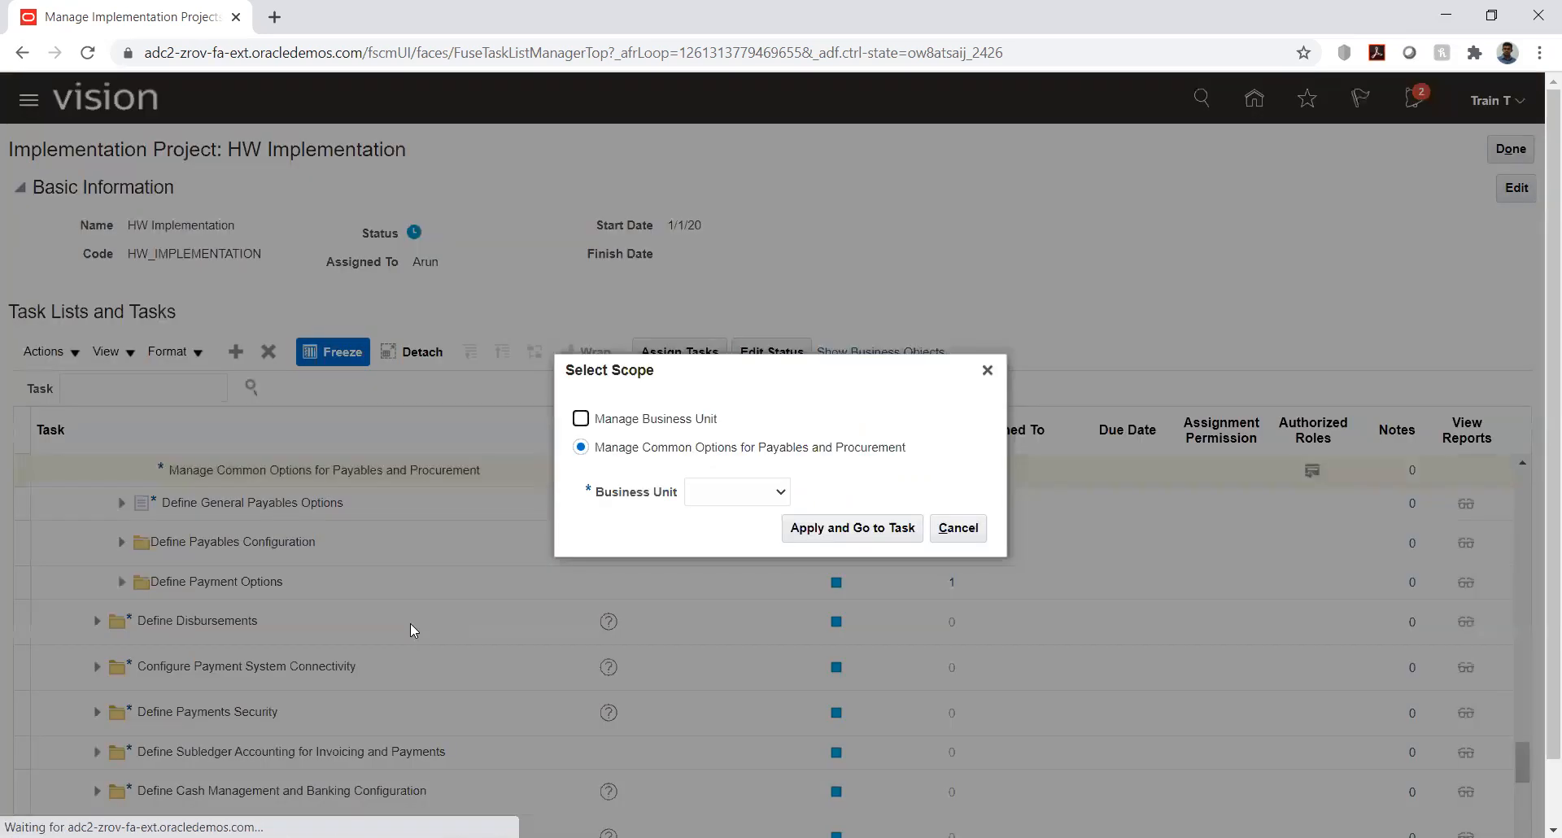
# - Try to open the common options task with HW_Business unit as its scope, searching the business units for "hw"
pyautogui.click(727, 494)
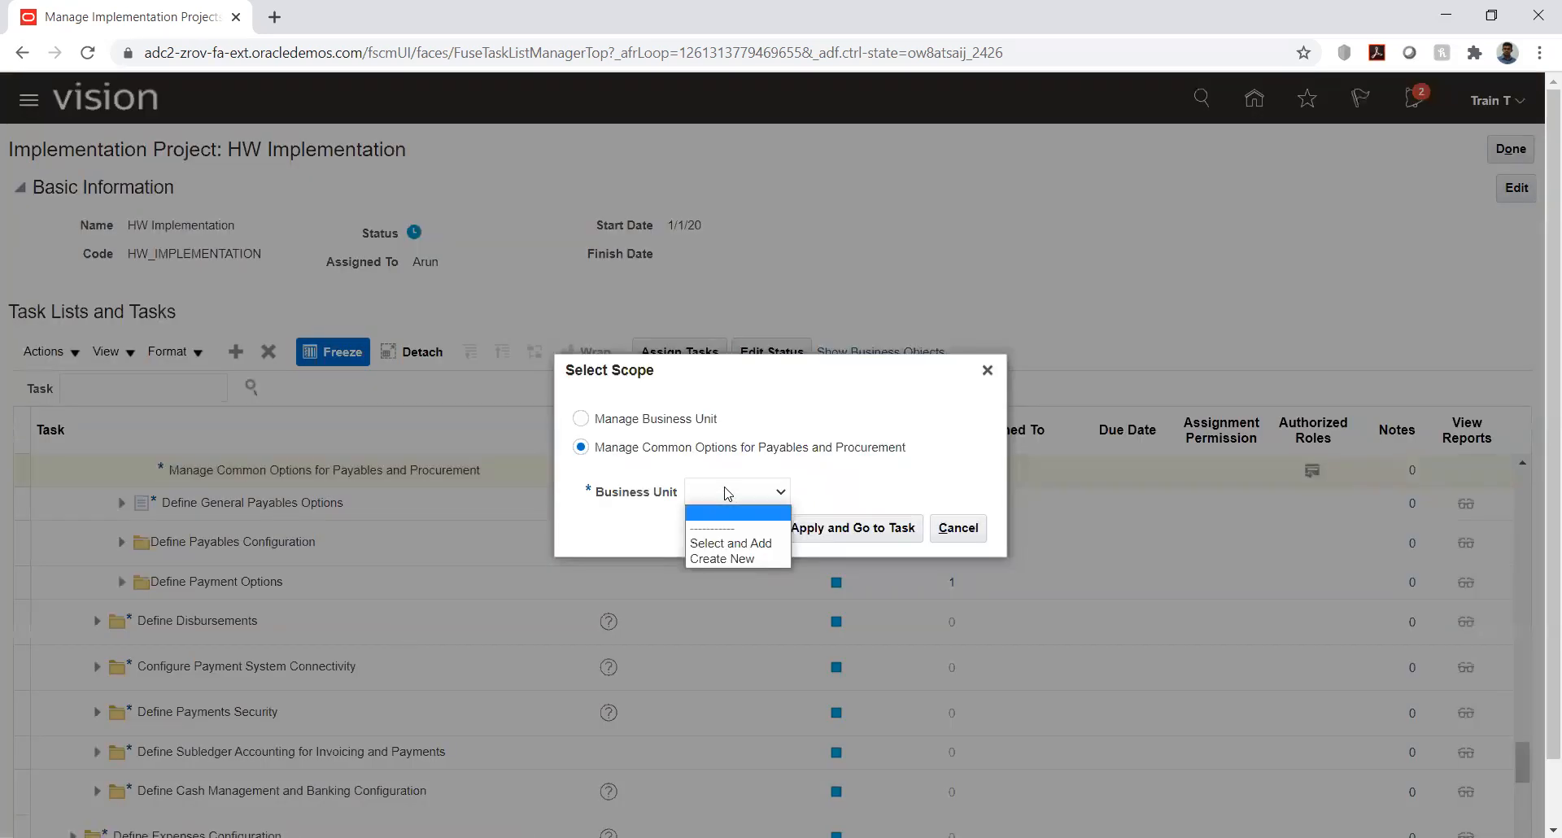
pyautogui.click(733, 537)
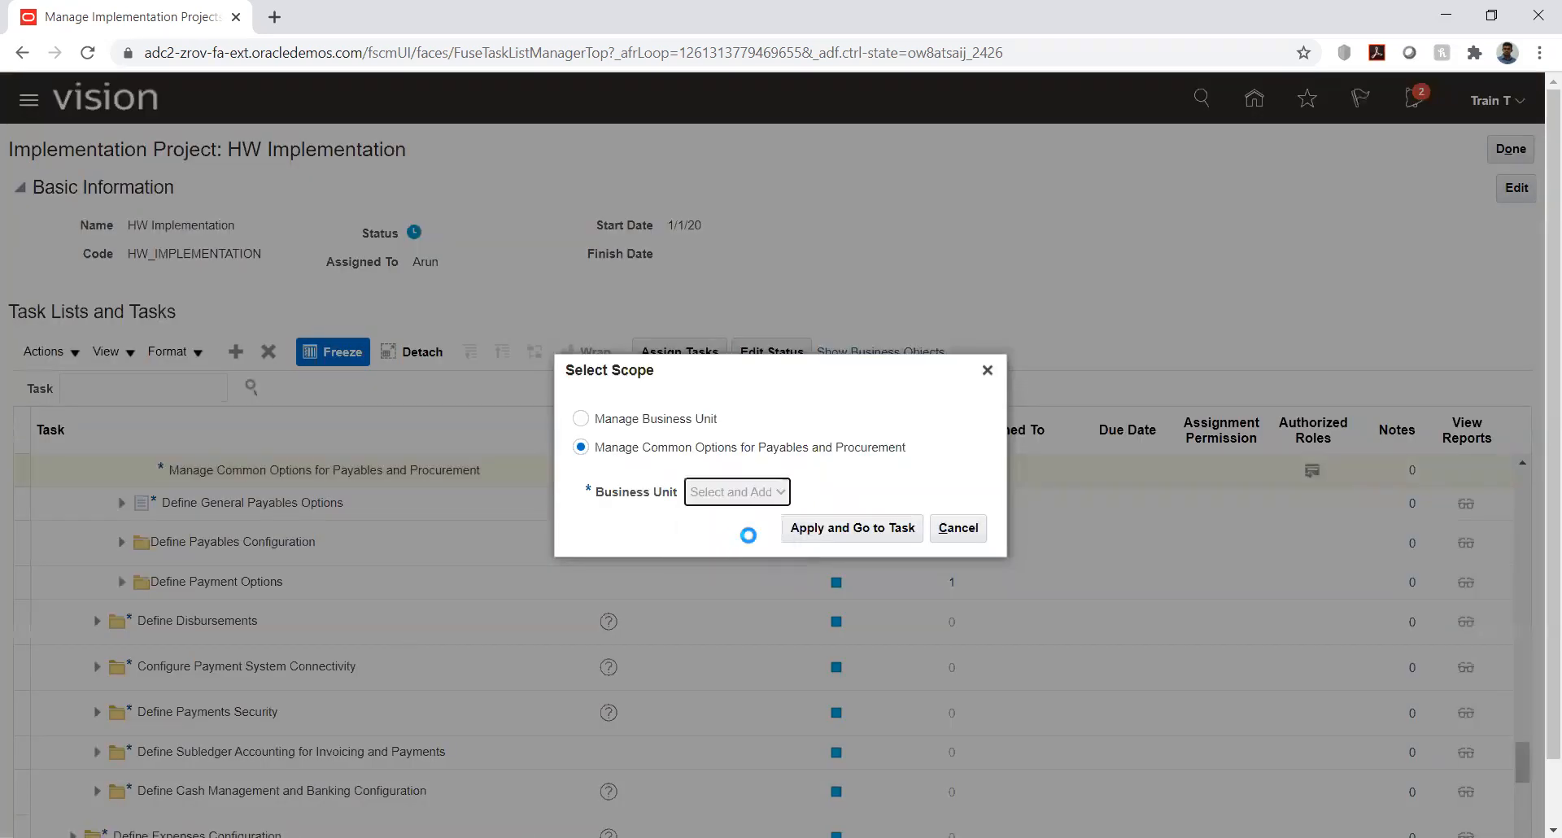
pyautogui.click(846, 530)
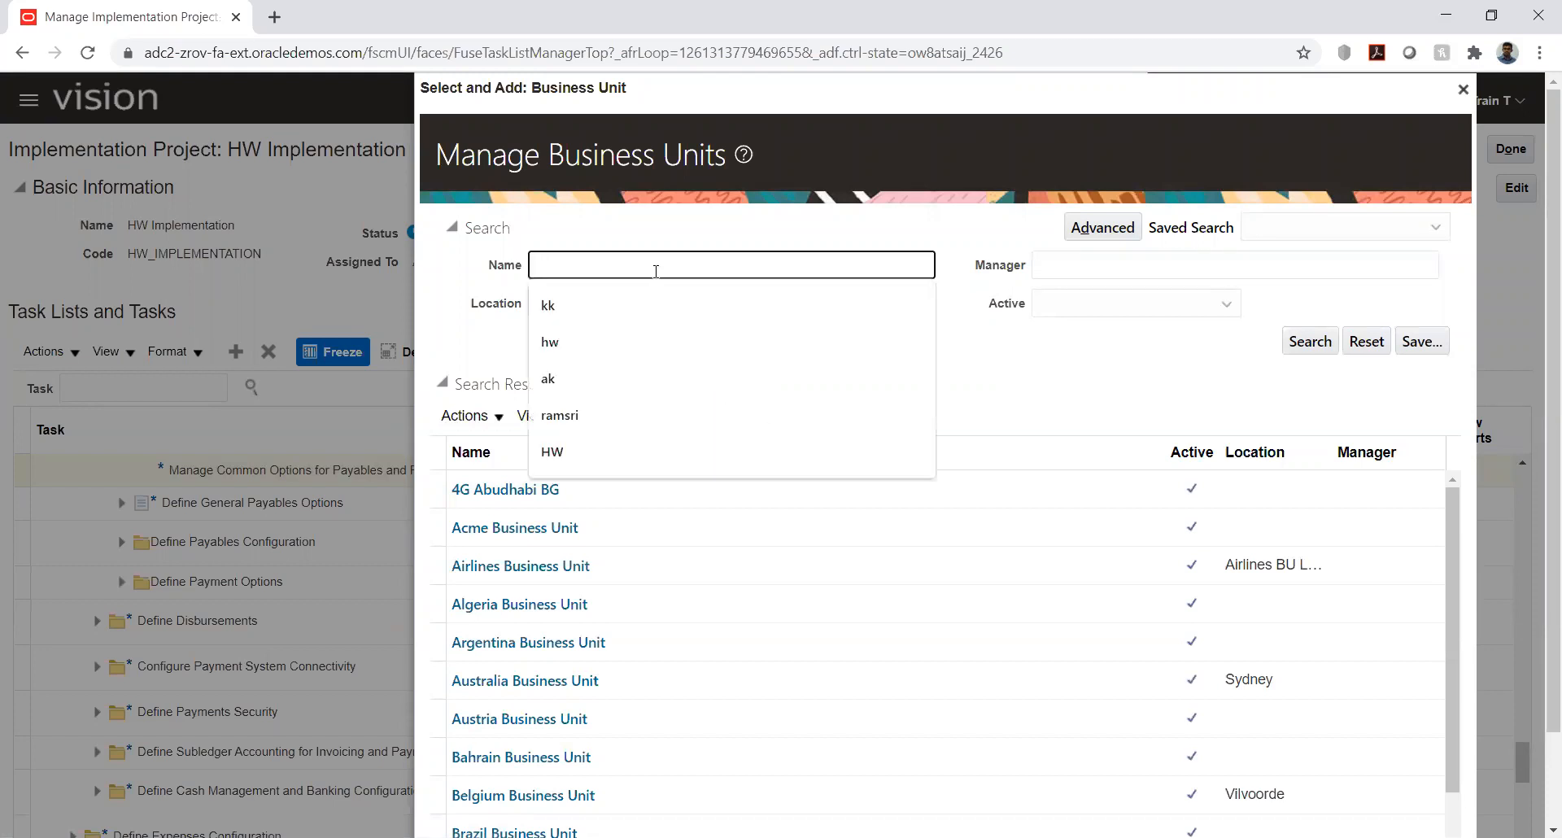
pyautogui.write('hw')
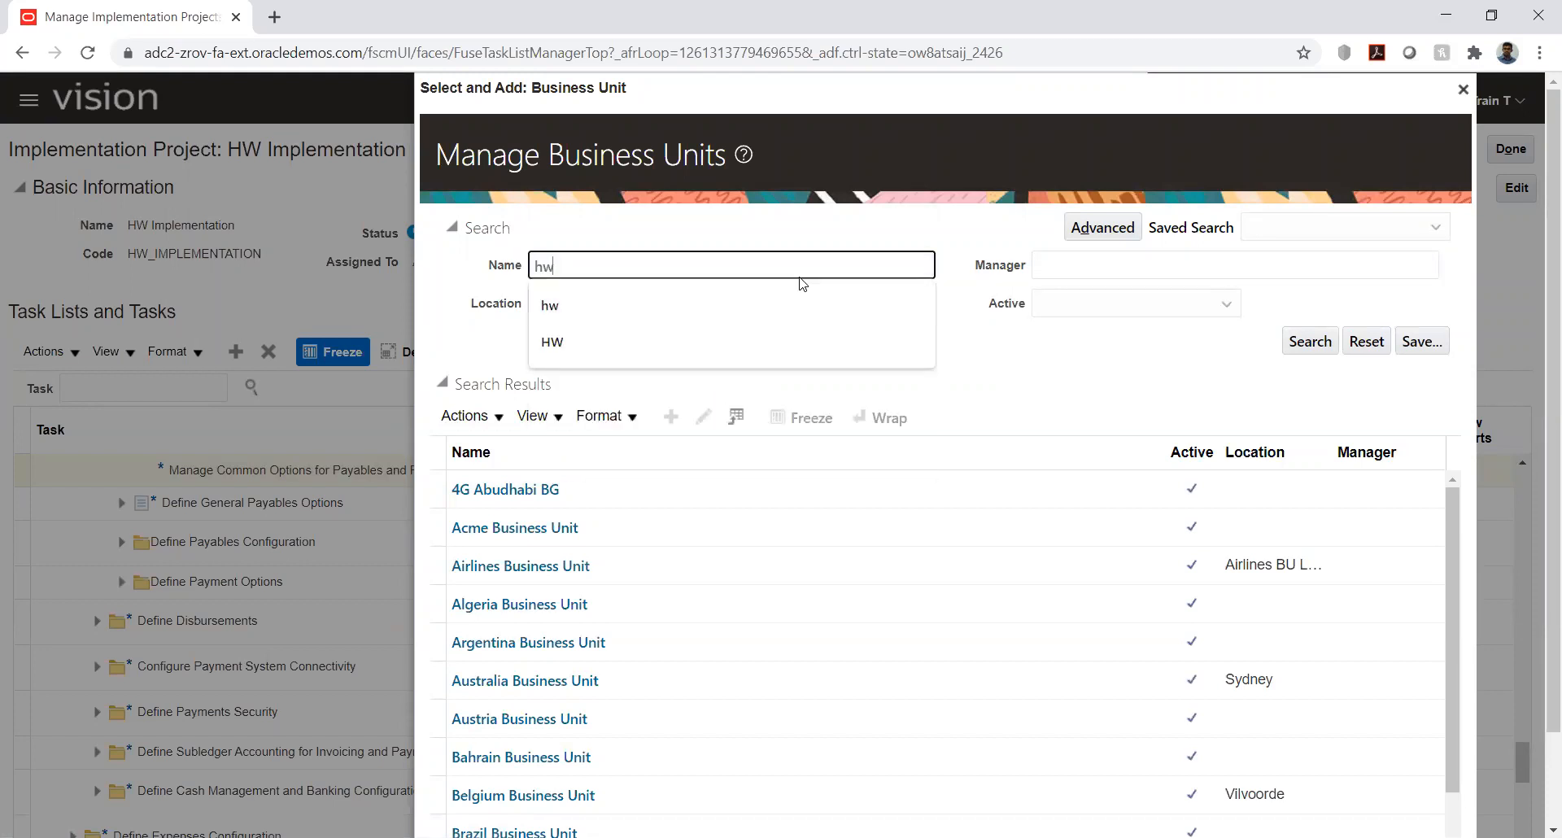
pyautogui.click(877, 304)
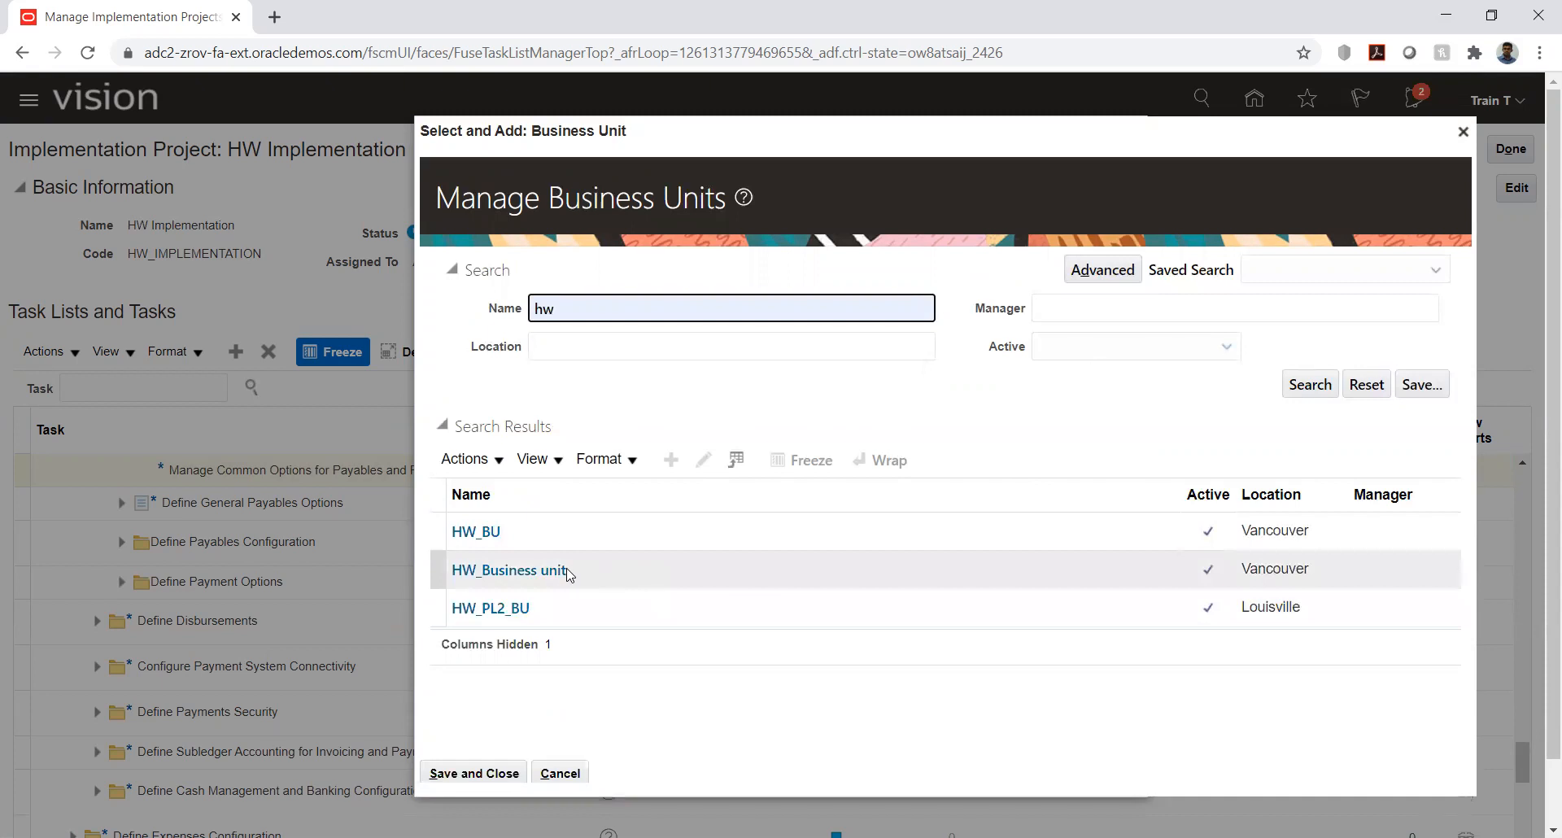
pyautogui.click(596, 578)
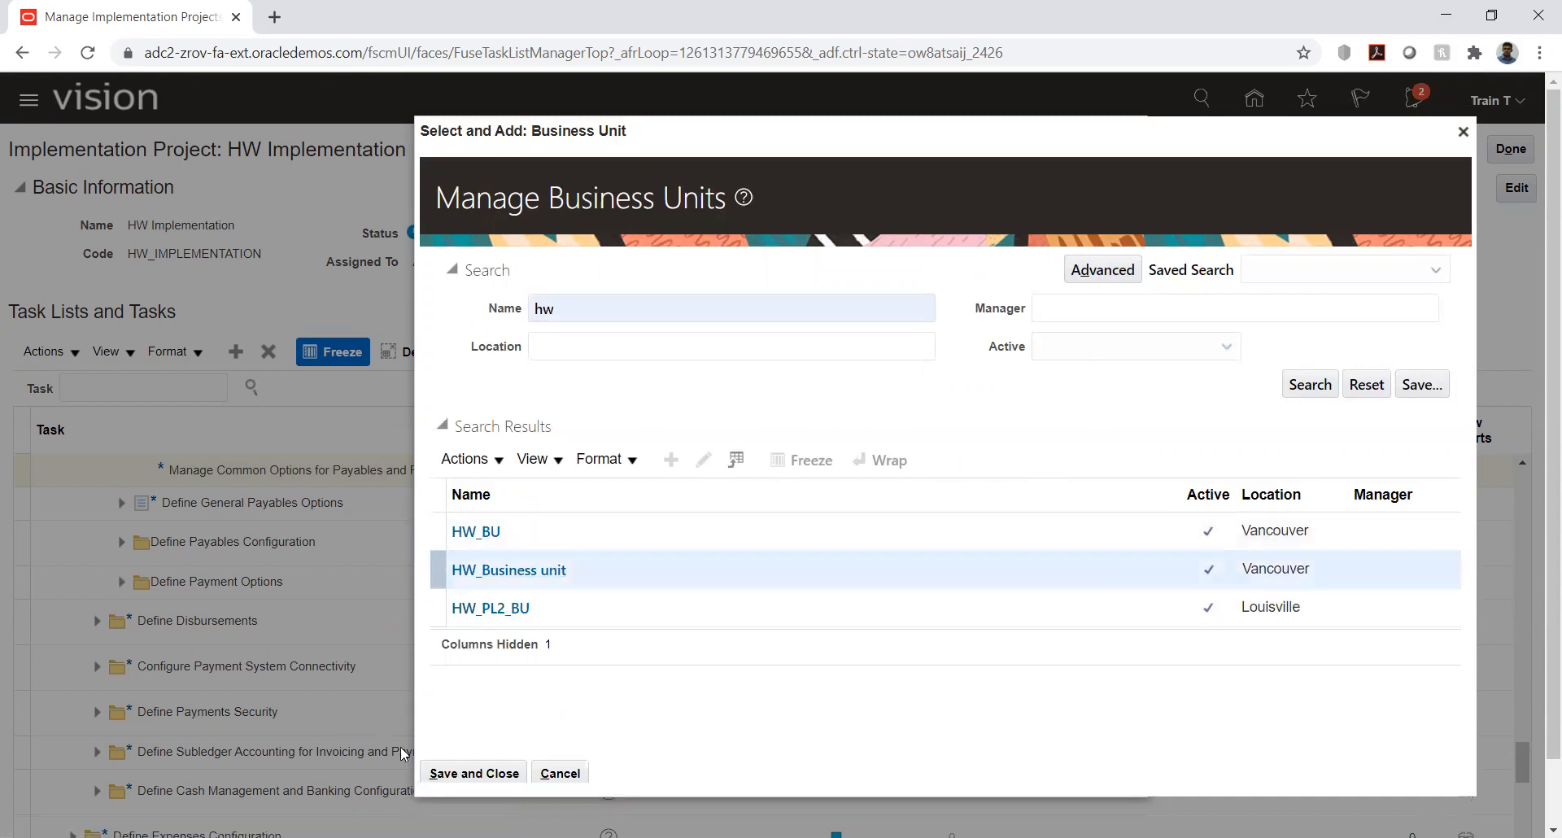
pyautogui.click(453, 773)
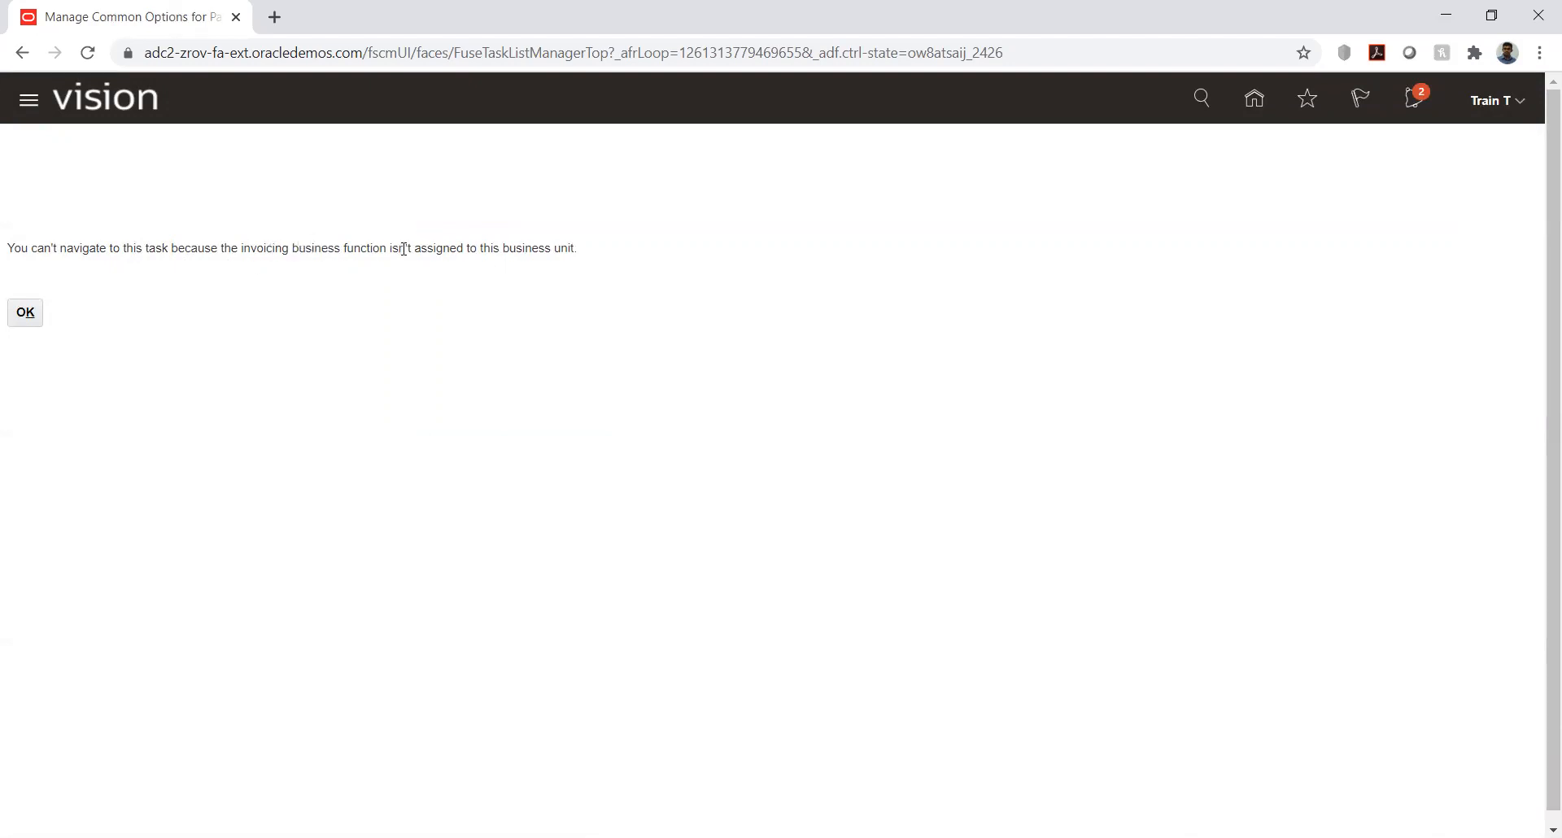
pyautogui.click(29, 314)
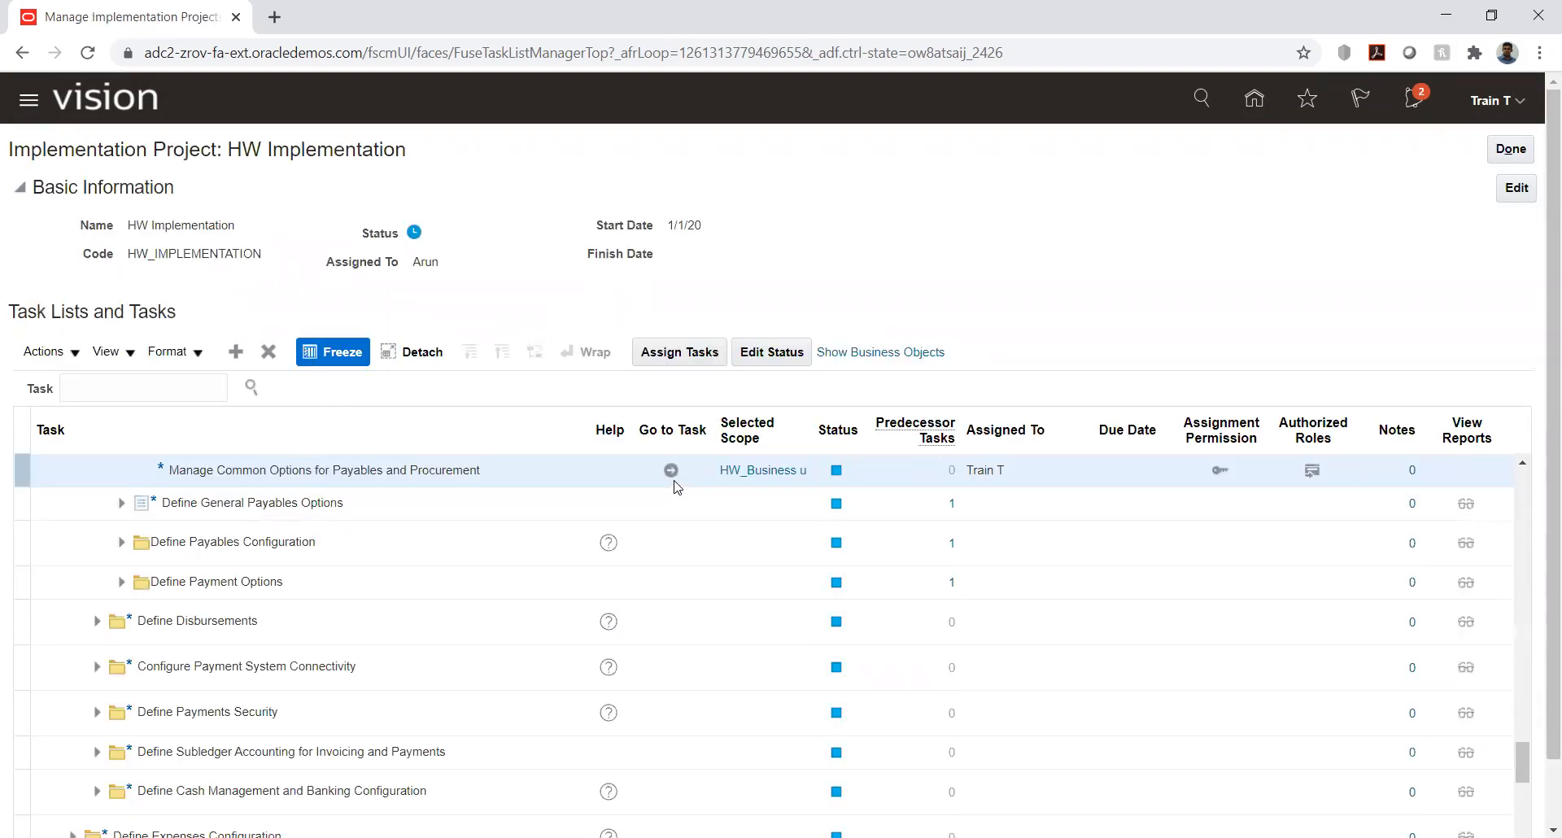
# - Change the common options task's scope to business unit HW_BU, found by searching for "hw", and go to the task
pyautogui.click(773, 475)
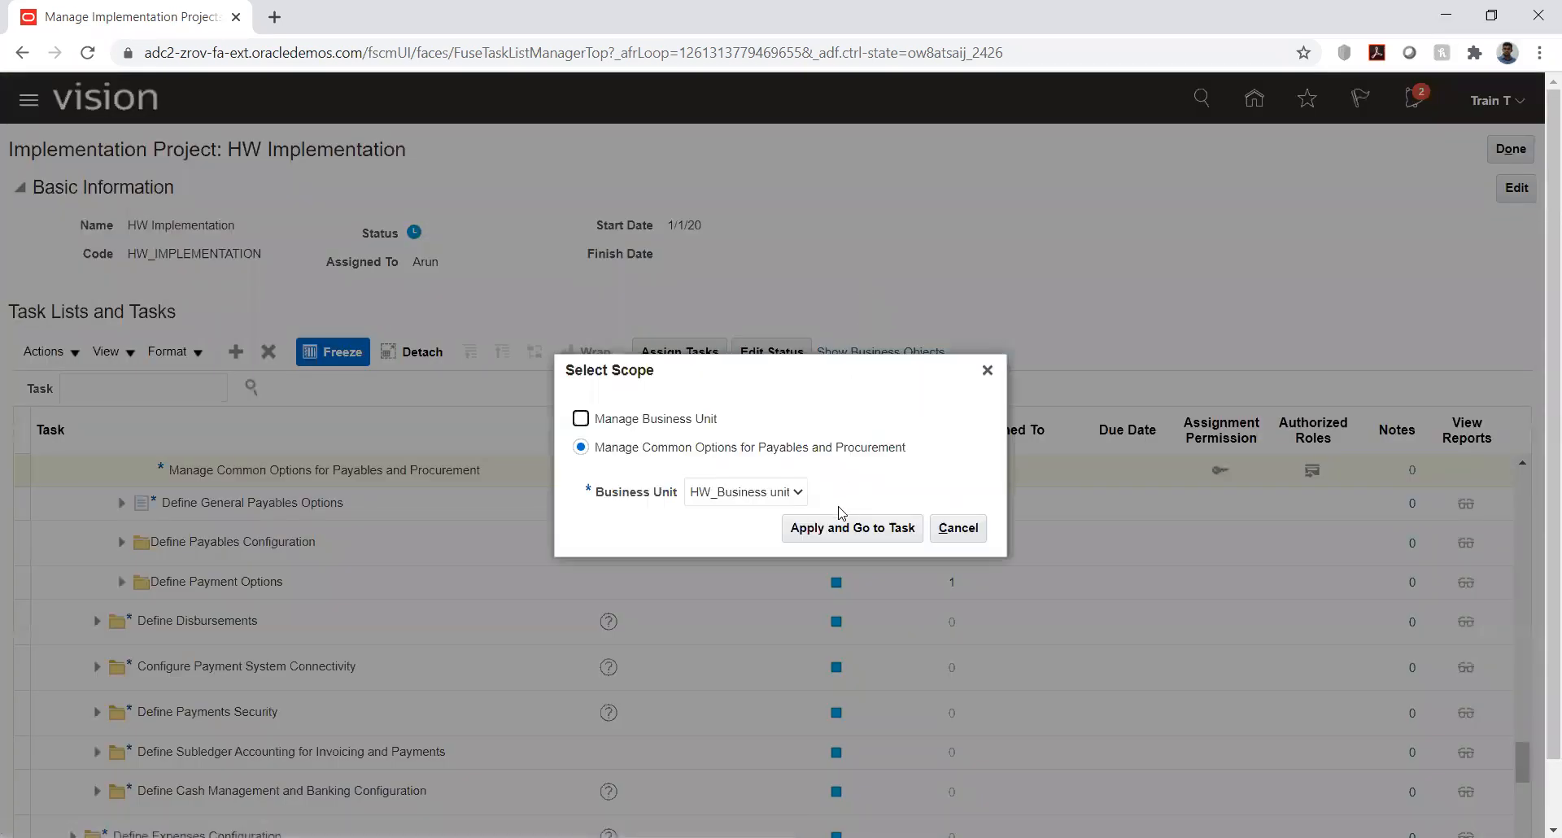
pyautogui.click(752, 493)
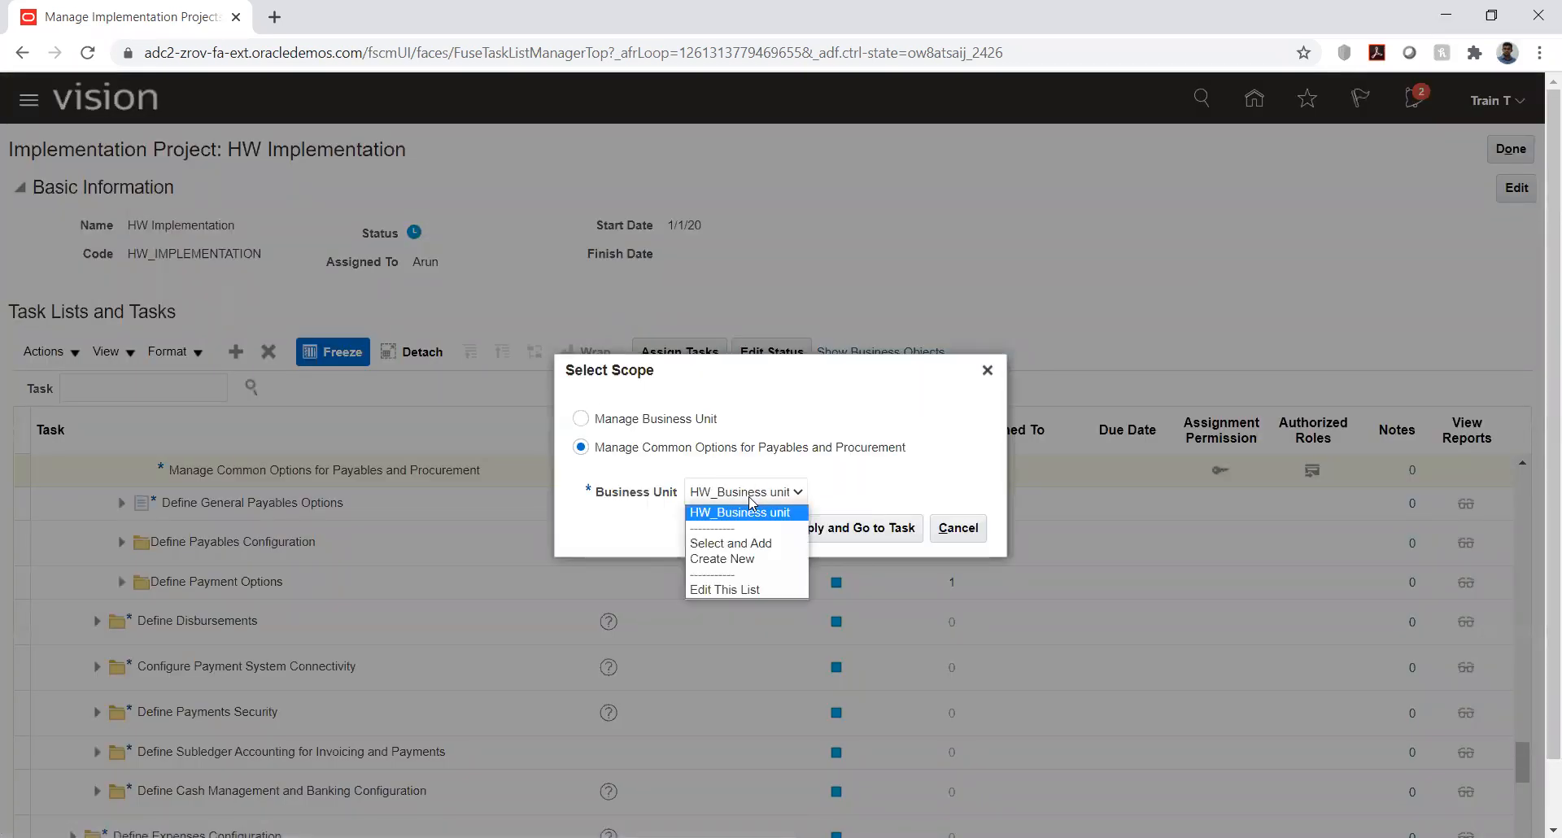
pyautogui.click(751, 544)
pyautogui.click(848, 525)
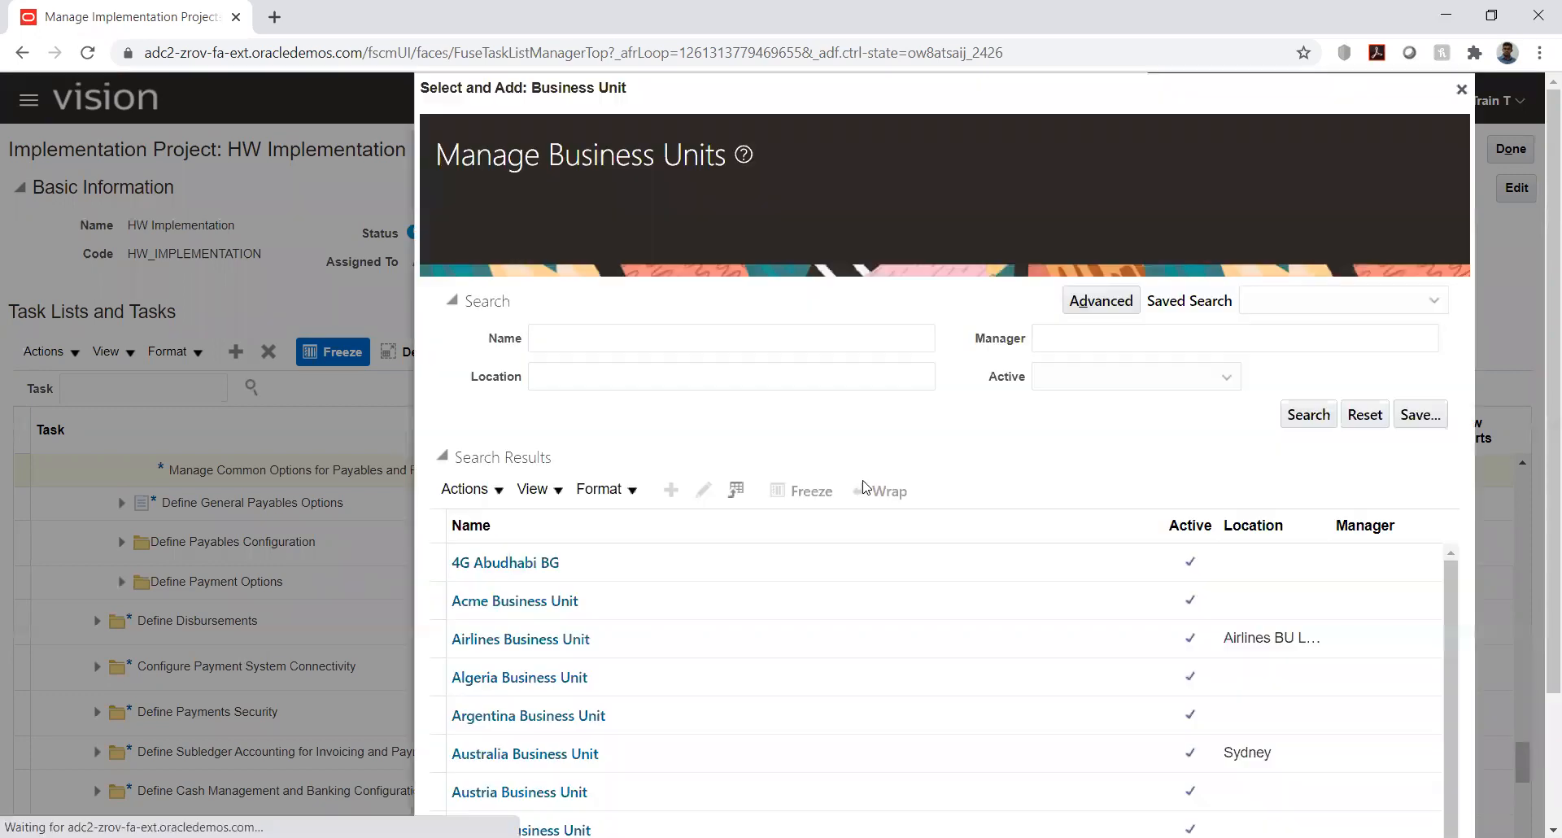
pyautogui.click(610, 262)
pyautogui.write('hw')
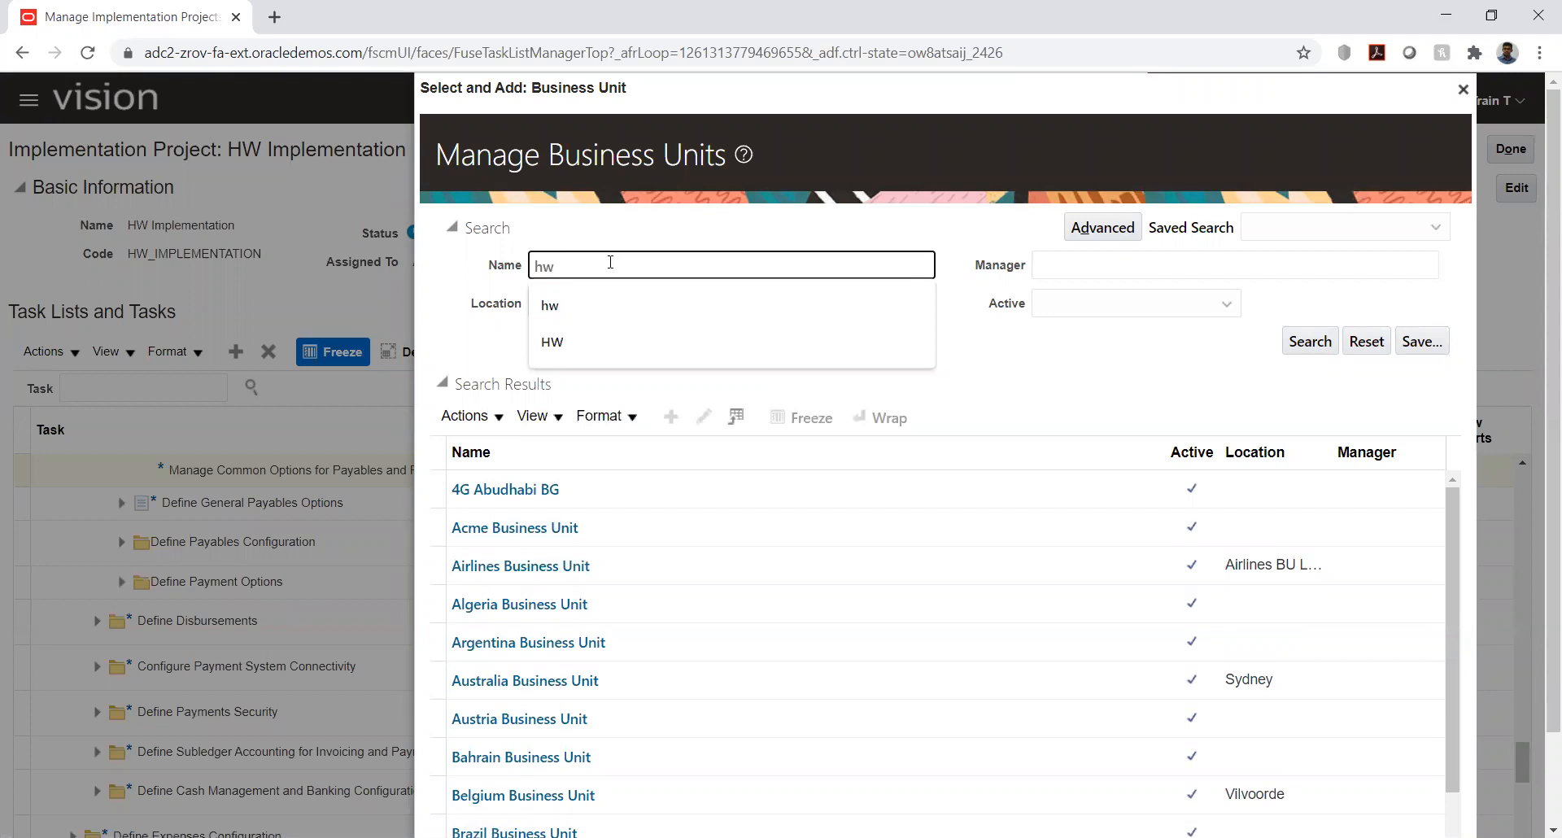
pyautogui.press('Return')
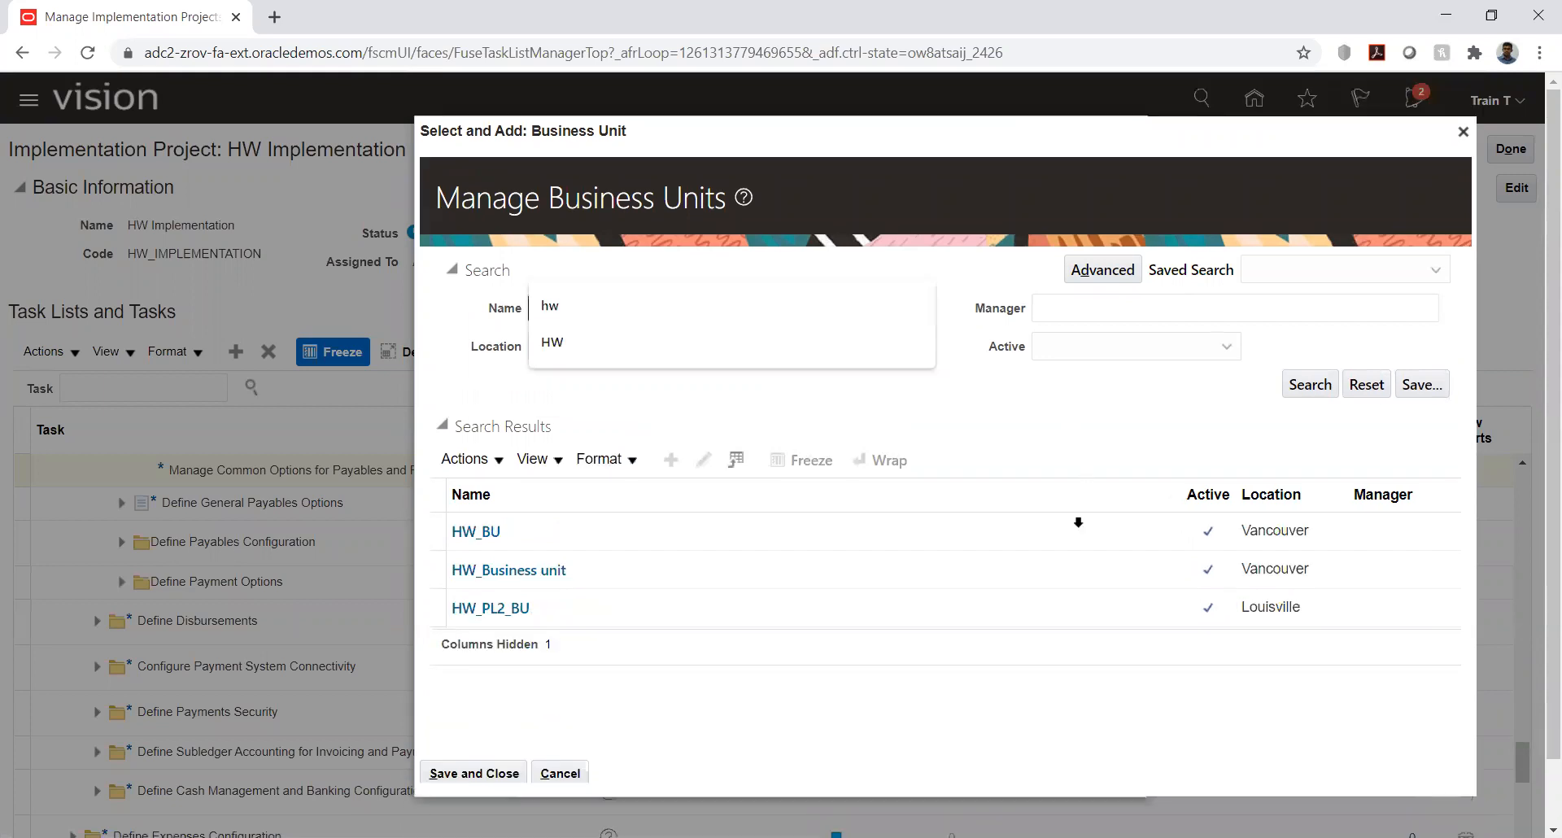
pyautogui.click(576, 538)
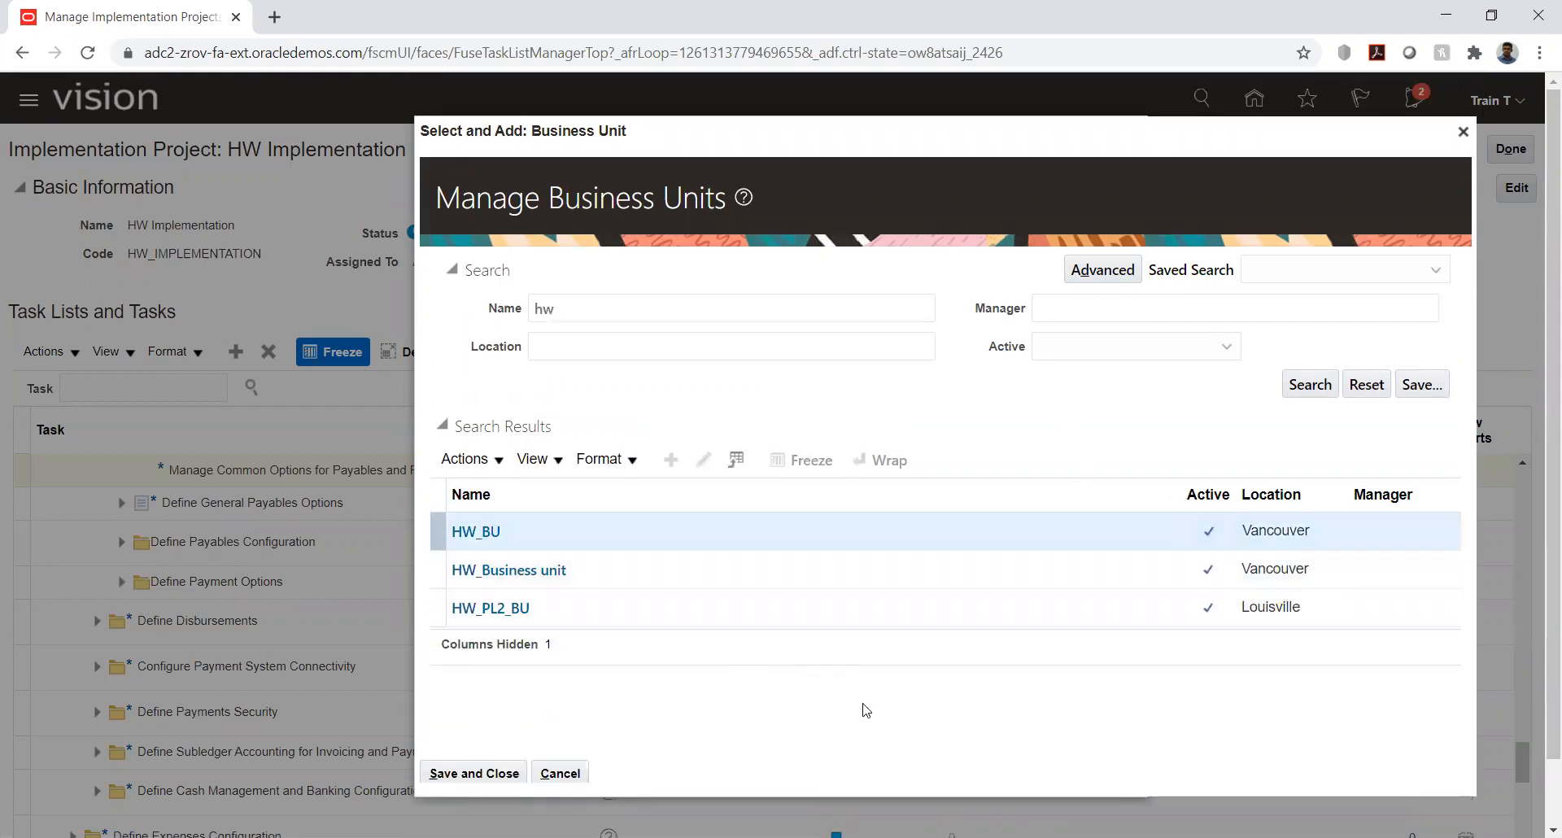
pyautogui.click(488, 771)
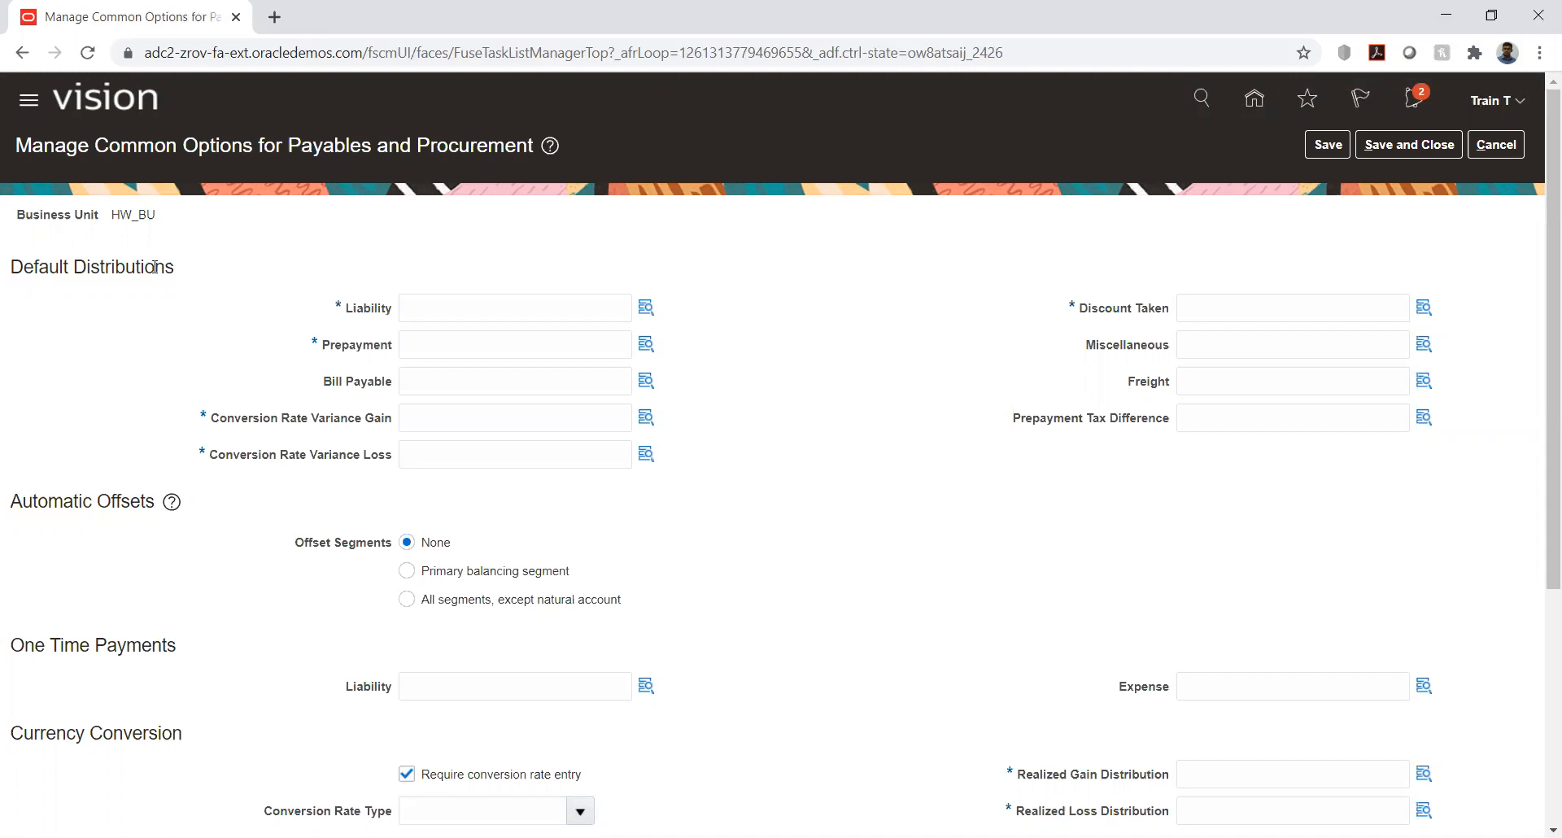
# - Check the business unit on the common options page, leave it without saving, and check the task's selected scope
pyautogui.doubleClick(116, 214)
pyautogui.click(506, 230)
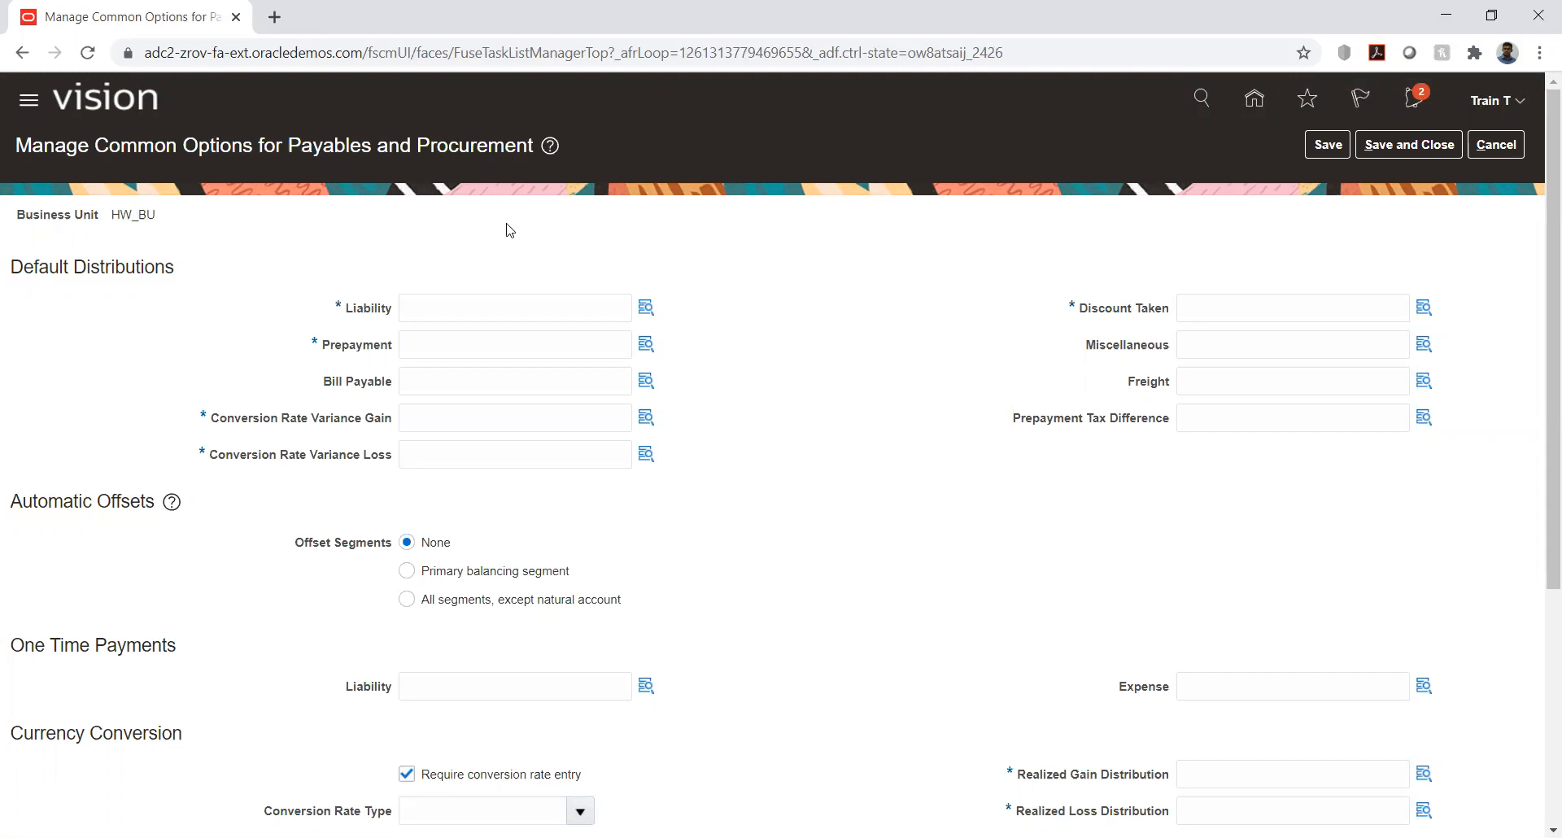
pyautogui.click(1500, 149)
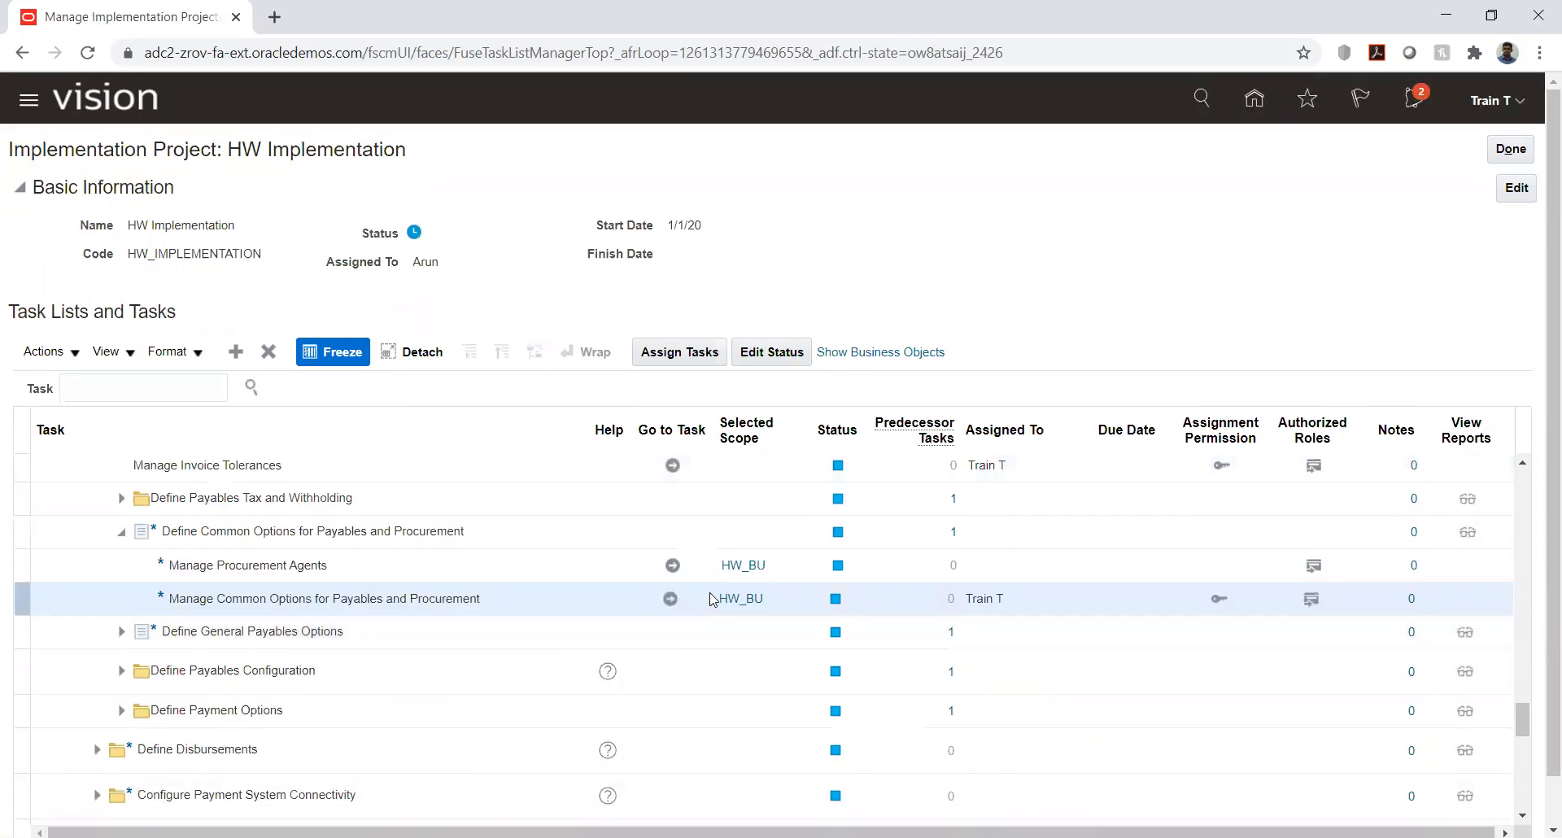
pyautogui.click(740, 599)
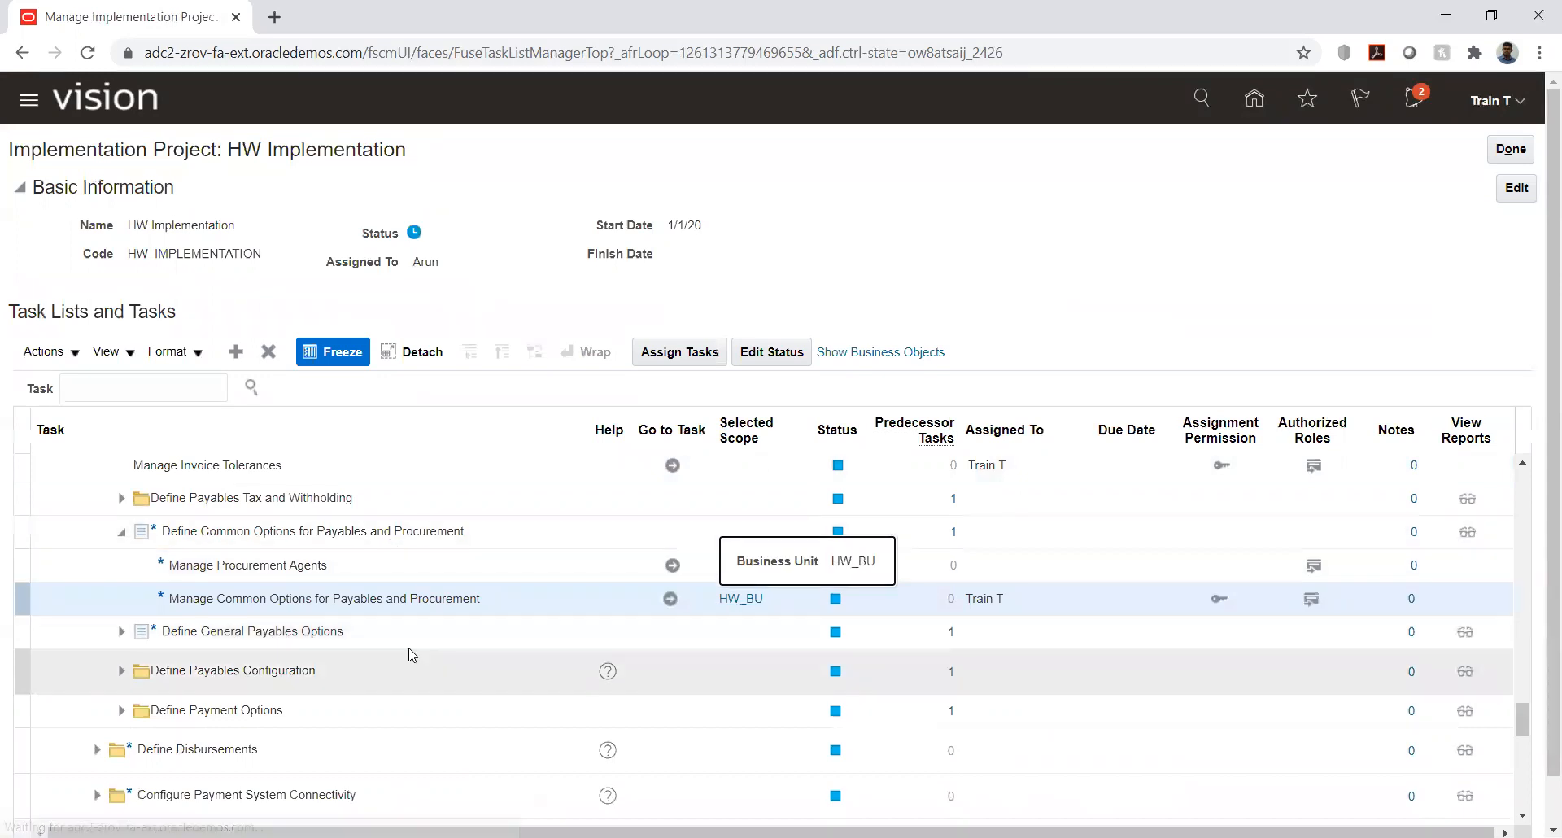
# - Find the tasks under Define Business Units in the implementation project's task list
pyautogui.scroll(3, 410, 653)
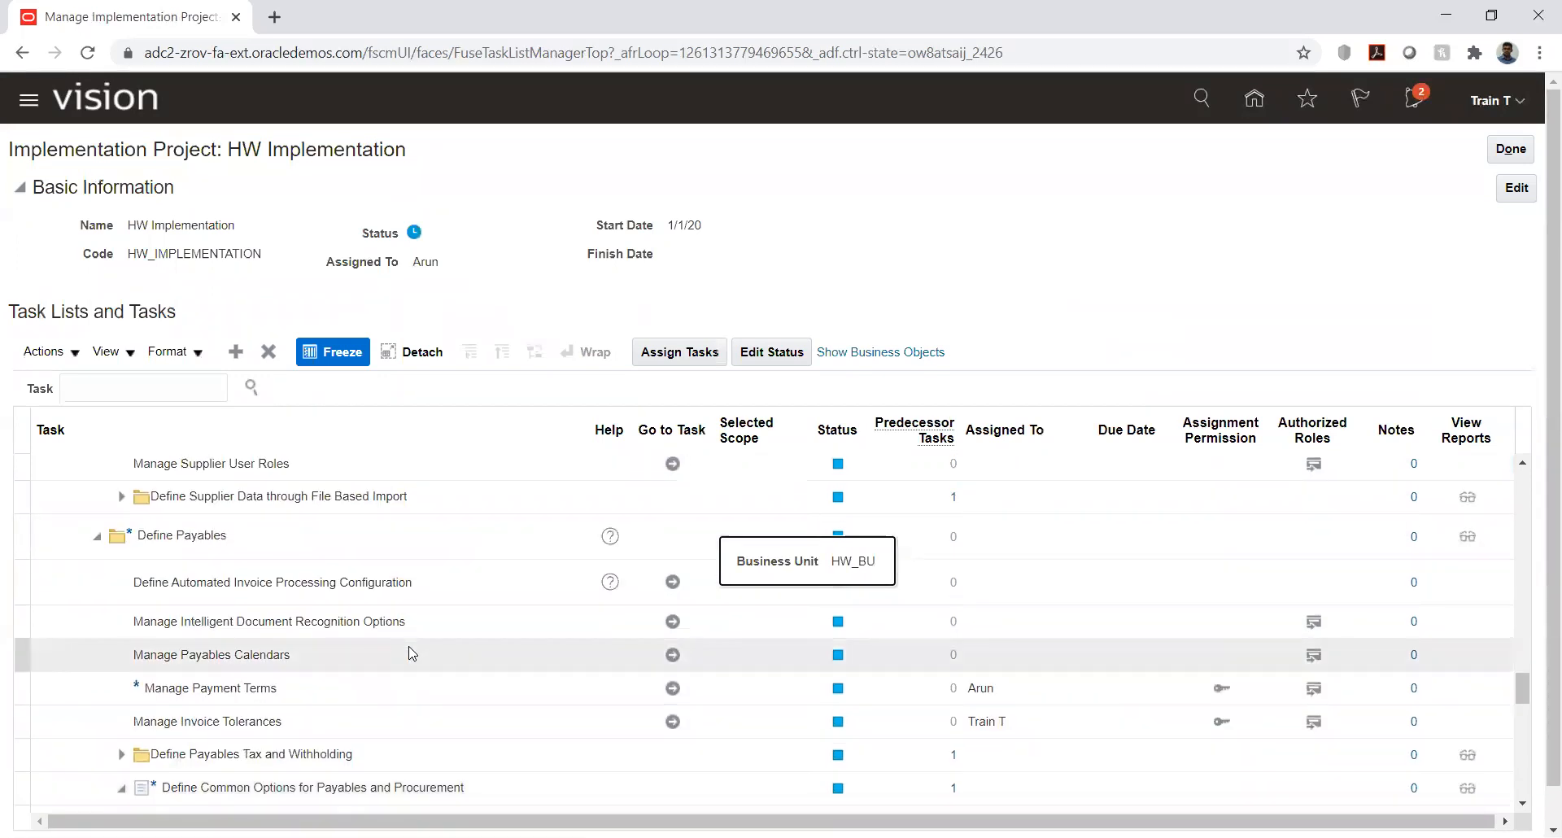
pyautogui.scroll(1, 409, 647)
pyautogui.click(407, 642)
pyautogui.scroll(1, 408, 642)
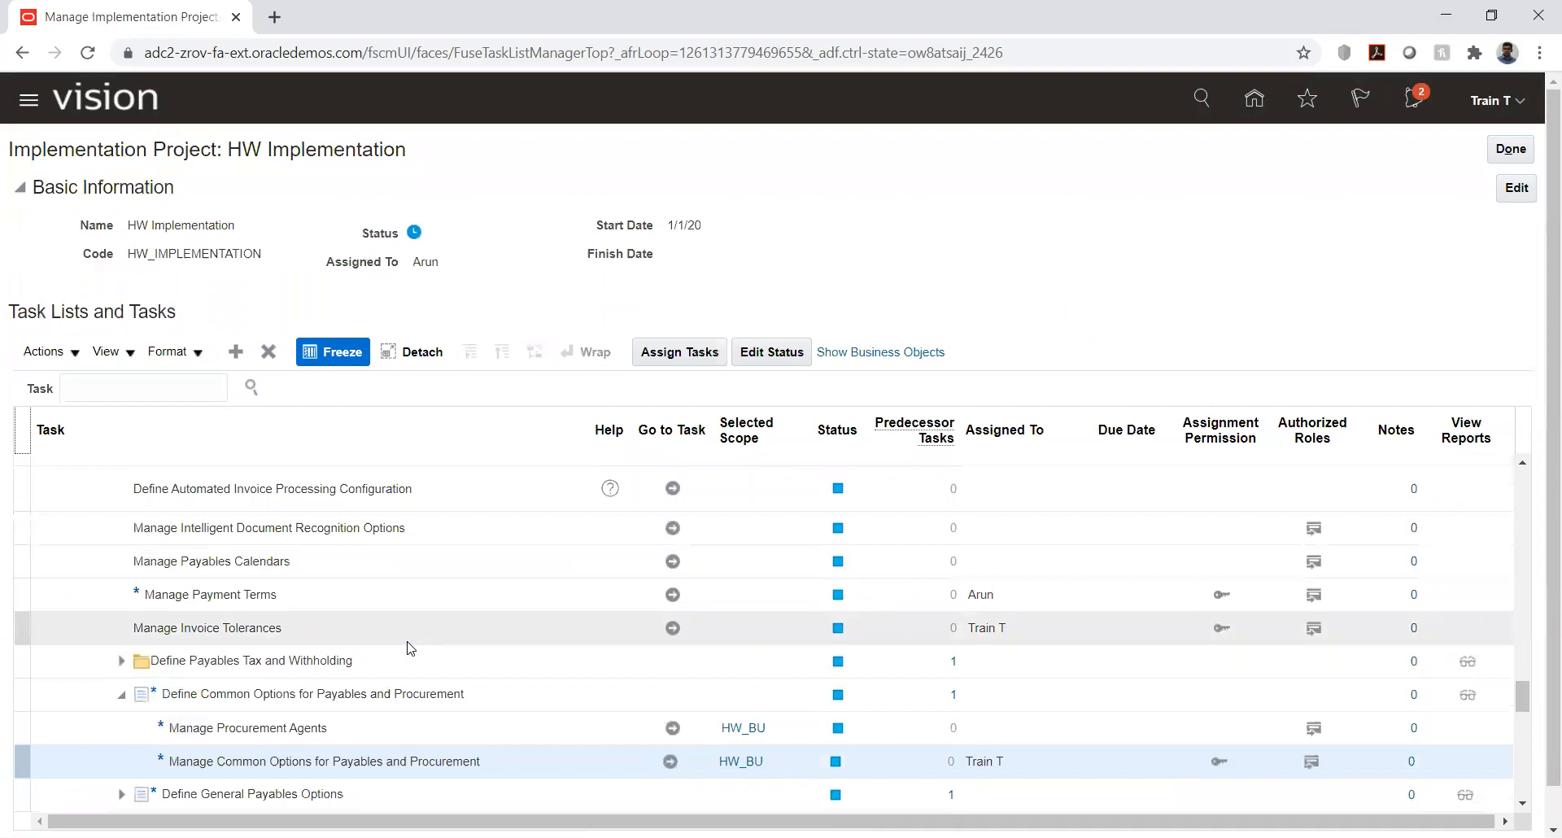
pyautogui.scroll(3, 409, 648)
pyautogui.scroll(3, 409, 648)
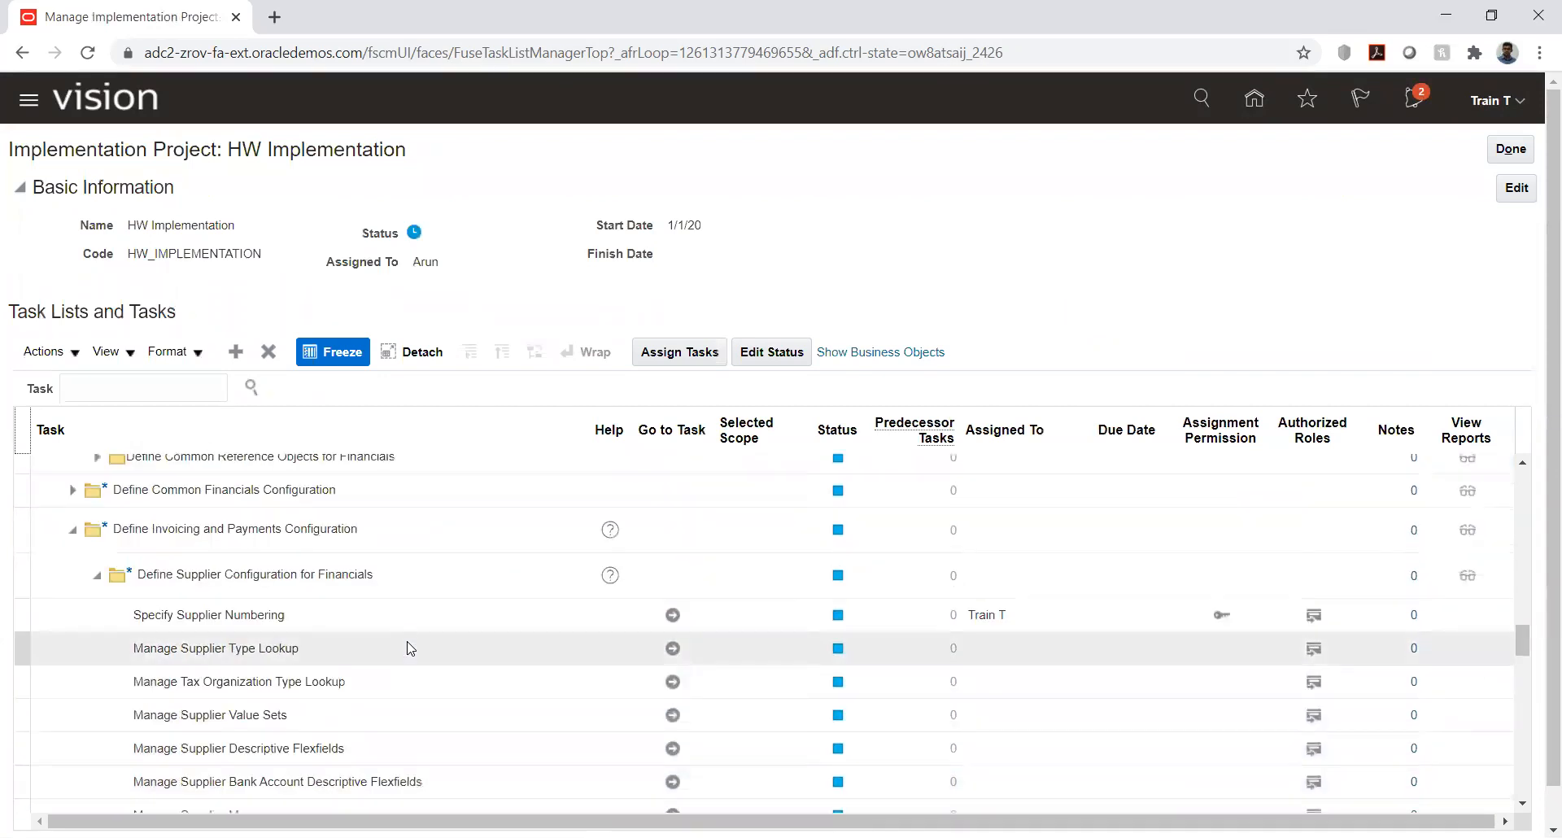
pyautogui.scroll(2, 409, 648)
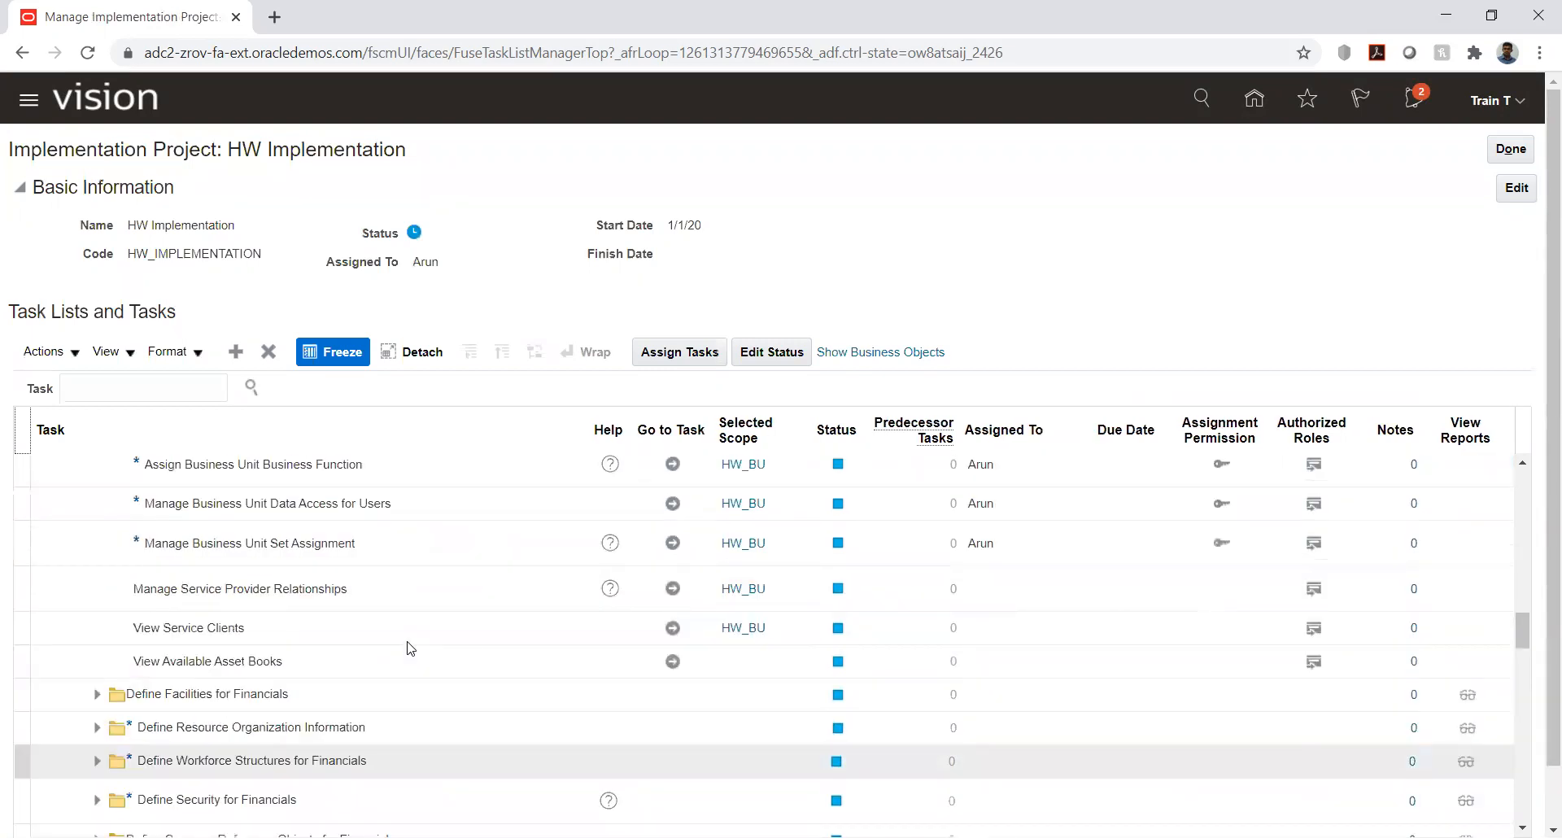
pyautogui.scroll(1, 411, 648)
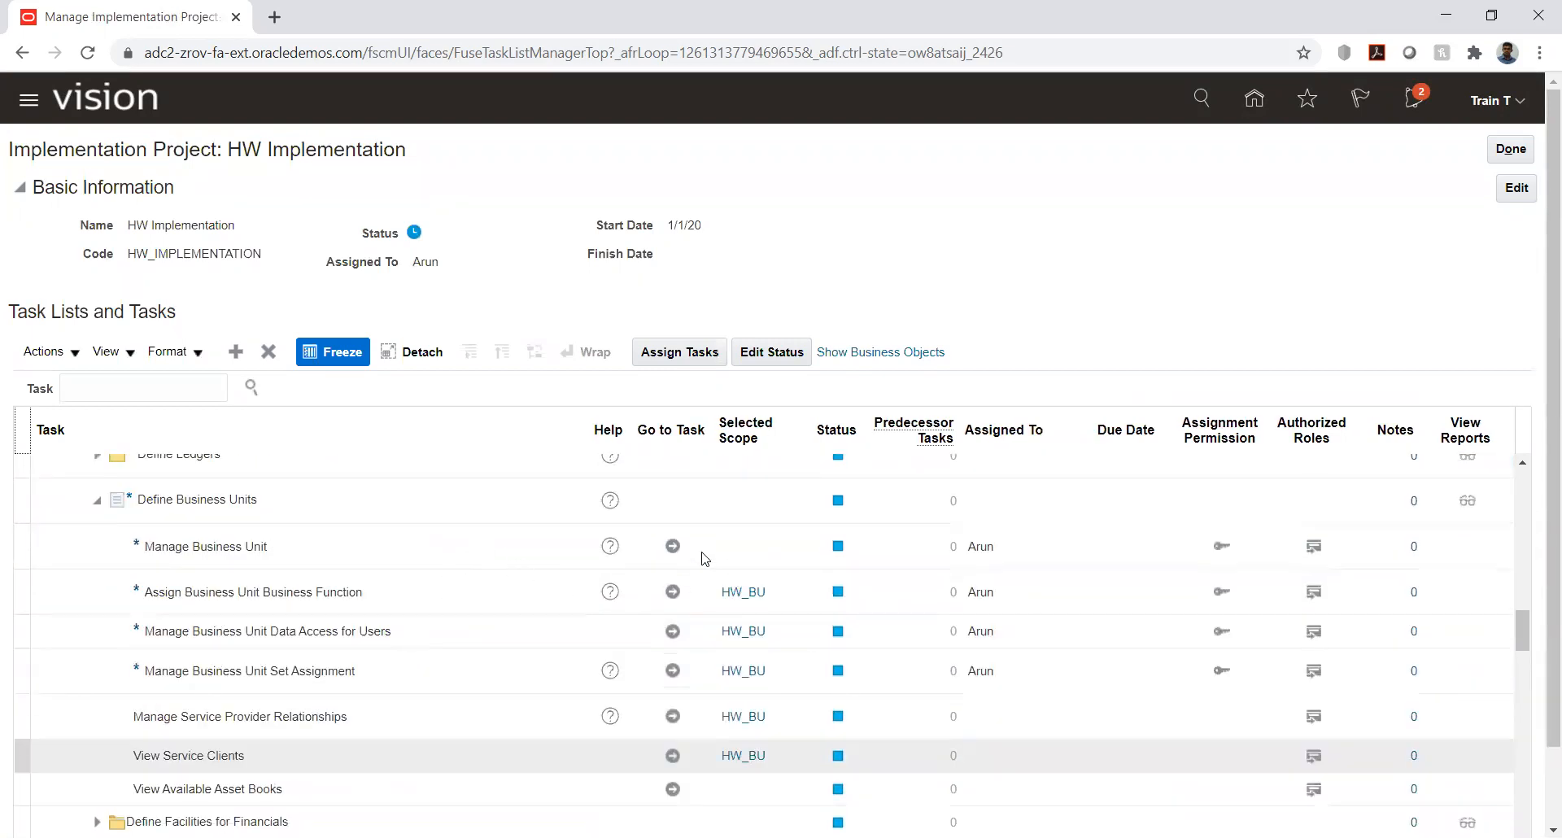
# - Check the details of business unit HW_BU in the Manage Business Unit task, searching for "hw", and leave without saving
pyautogui.scroll(2, 654, 552)
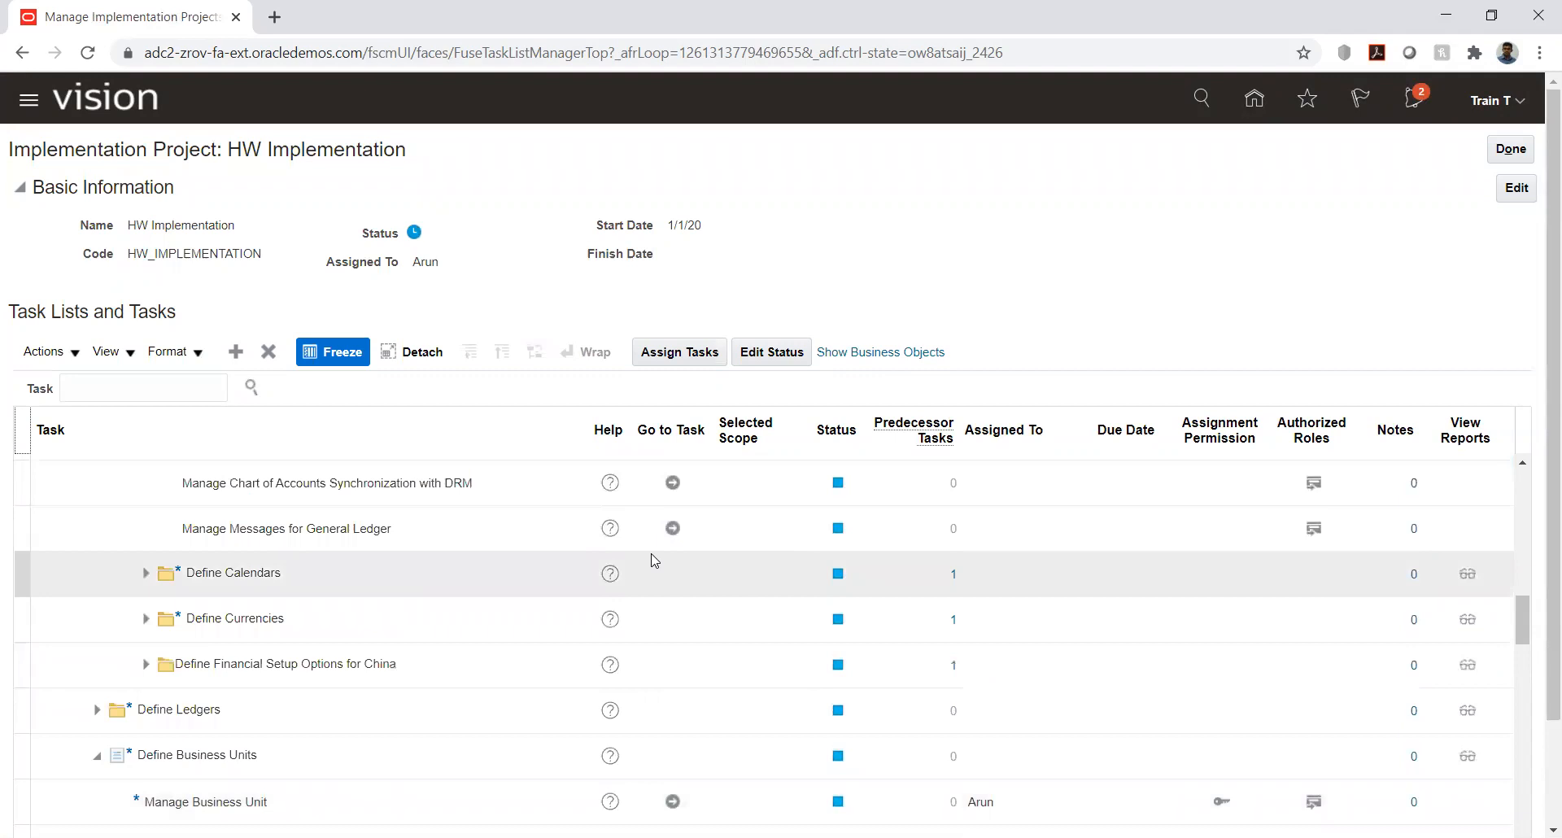
pyautogui.scroll(-3, 651, 562)
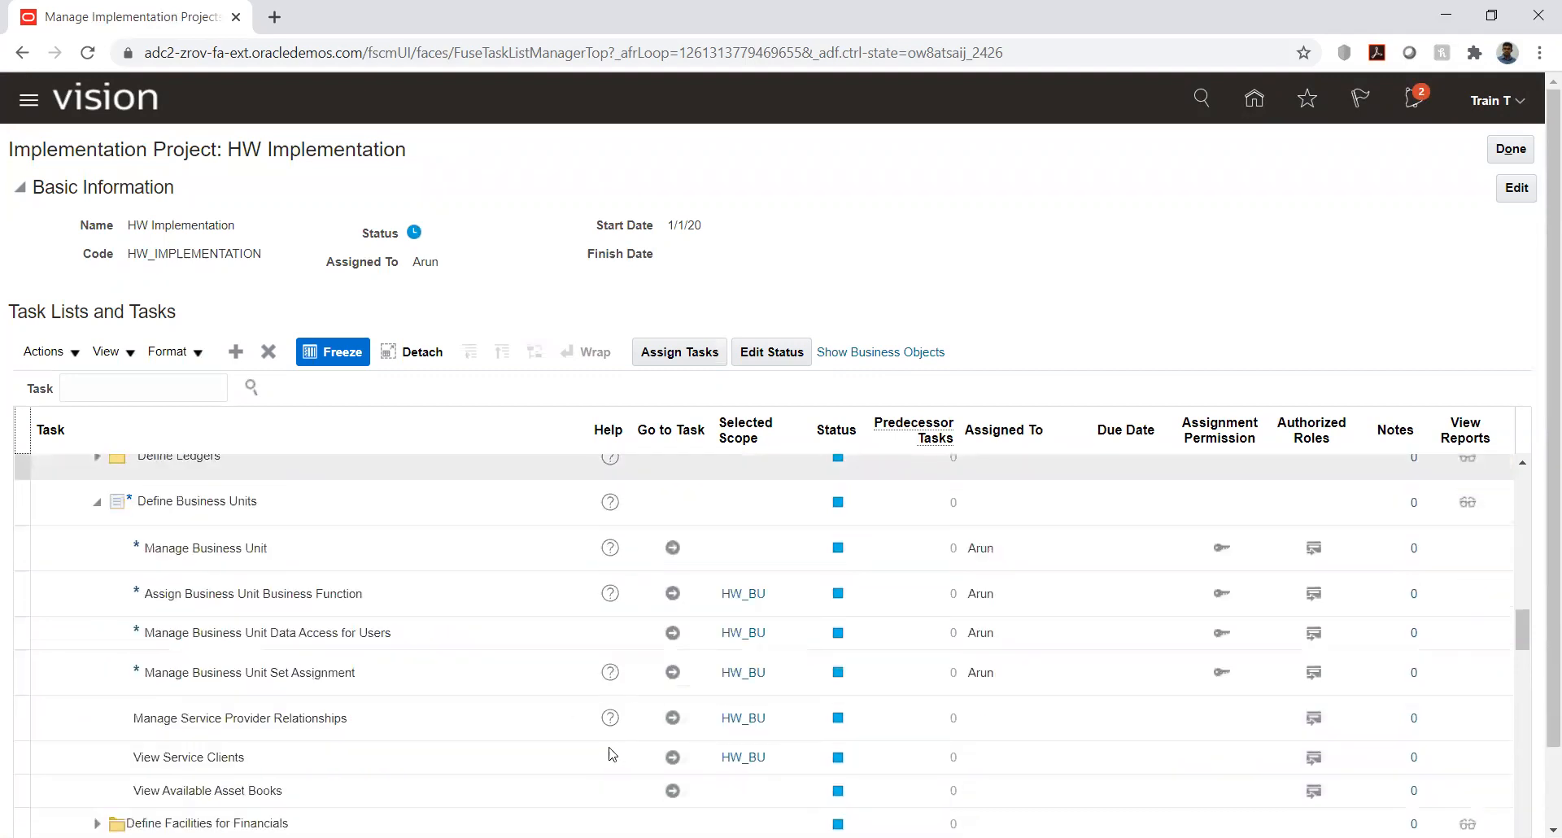
pyautogui.scroll(-1, 765, 615)
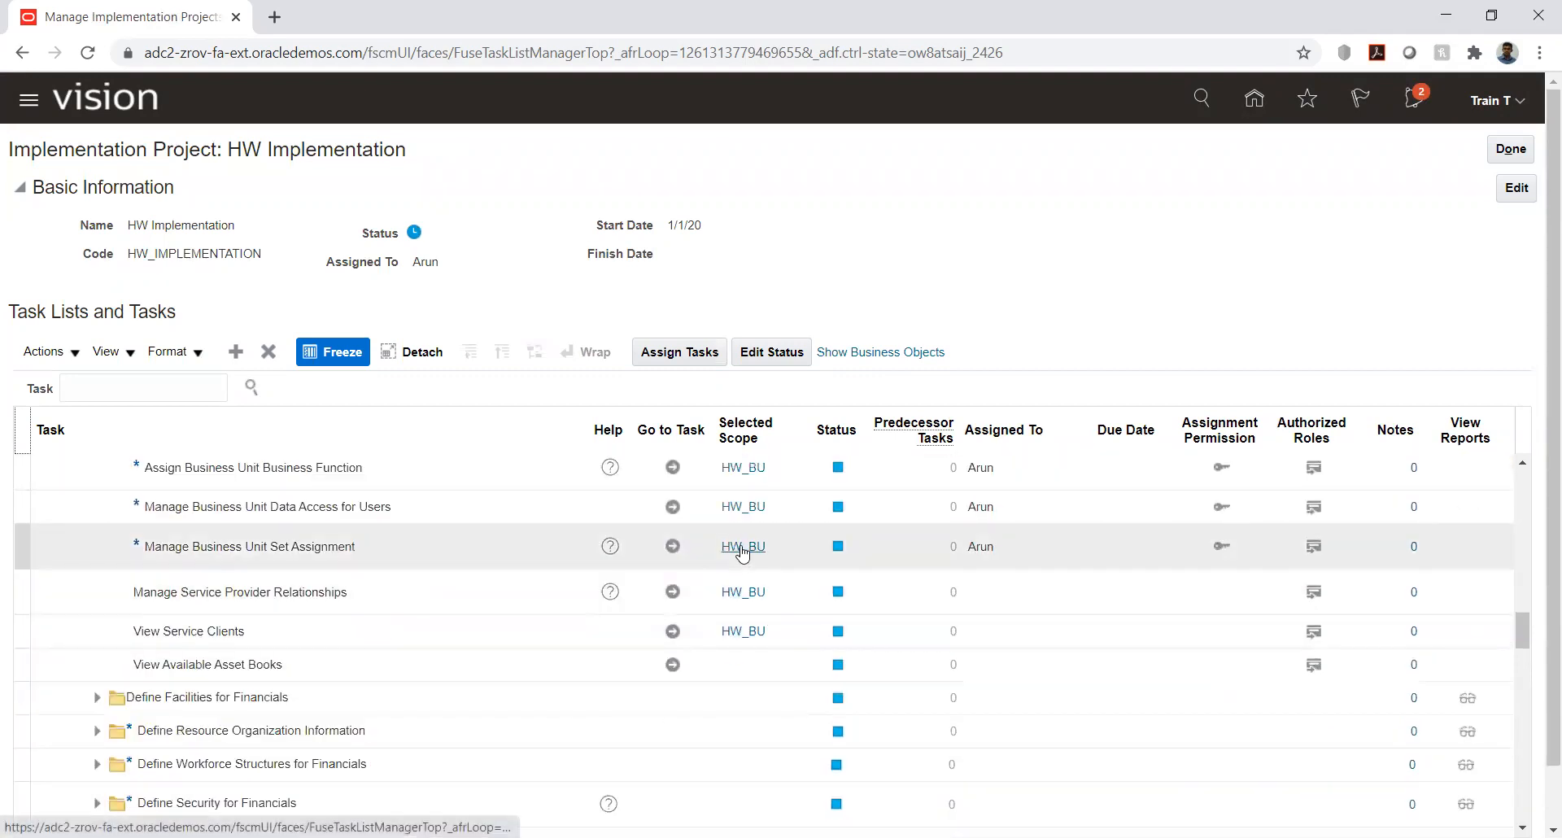
pyautogui.scroll(1, 618, 592)
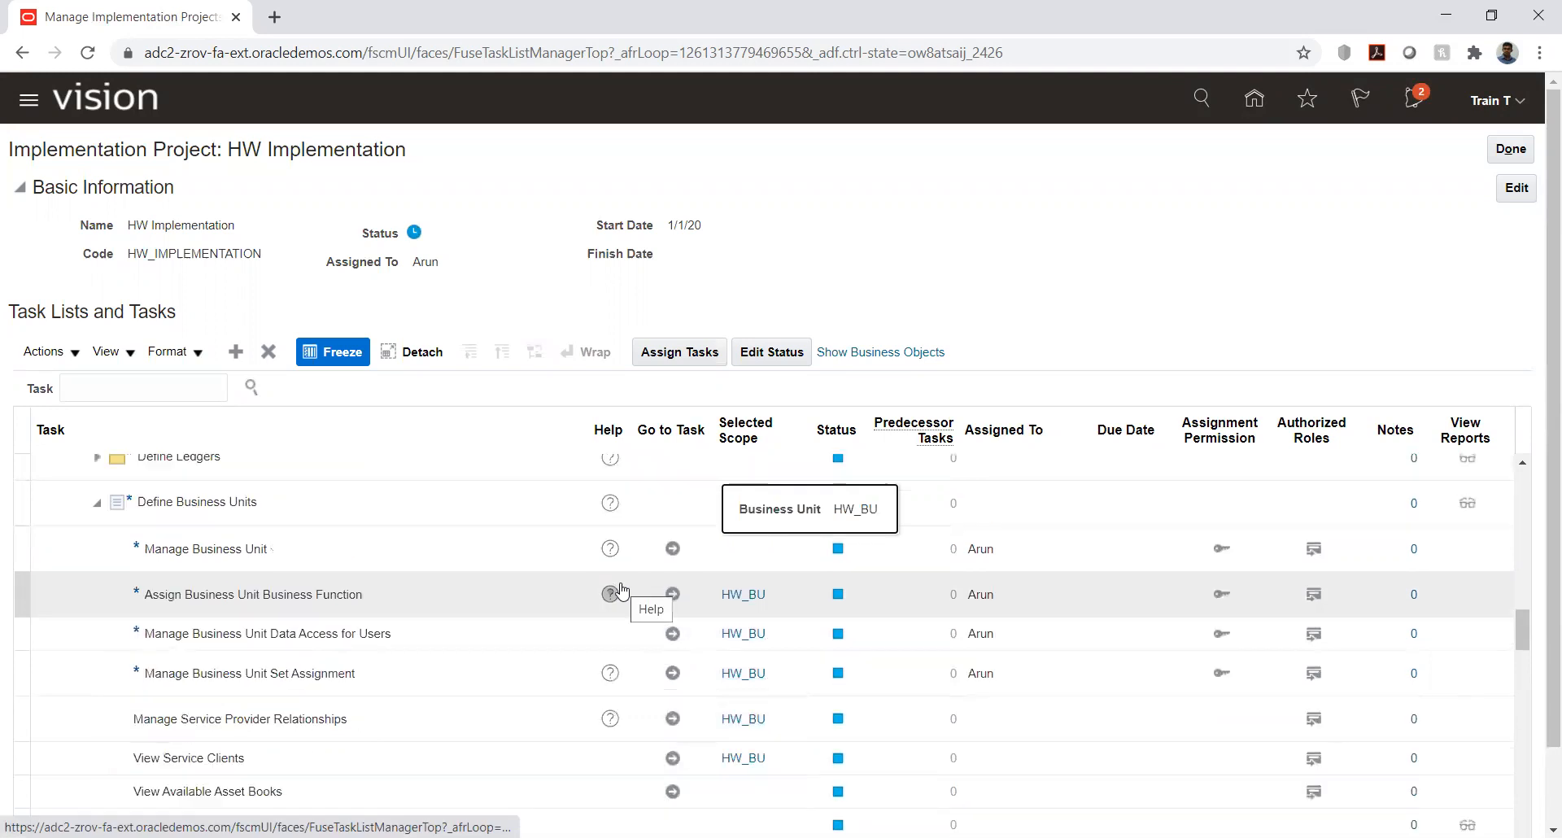
pyautogui.click(673, 550)
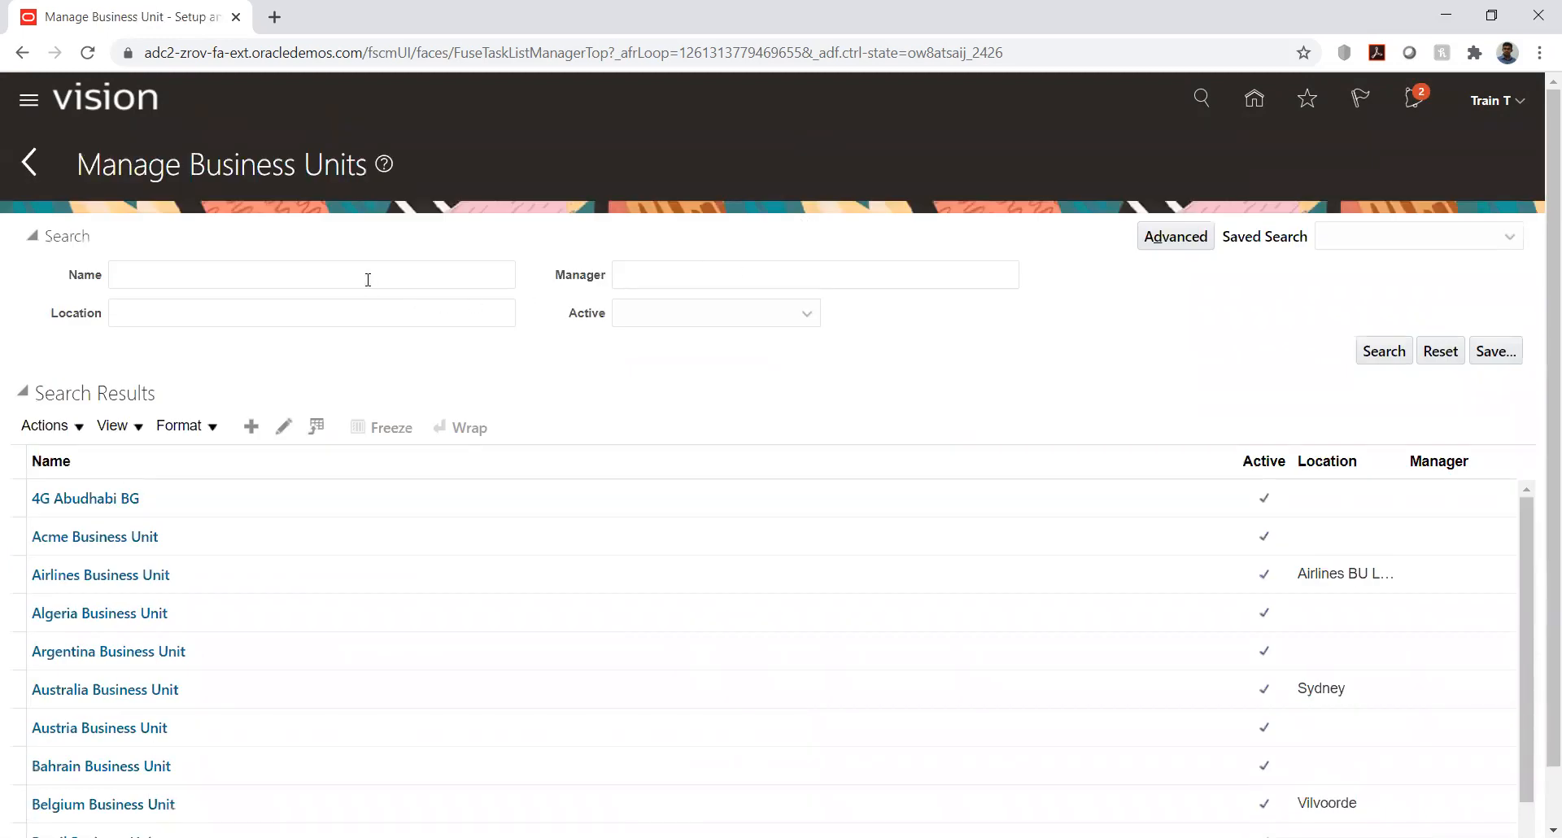
pyautogui.click(368, 280)
pyautogui.write('hw')
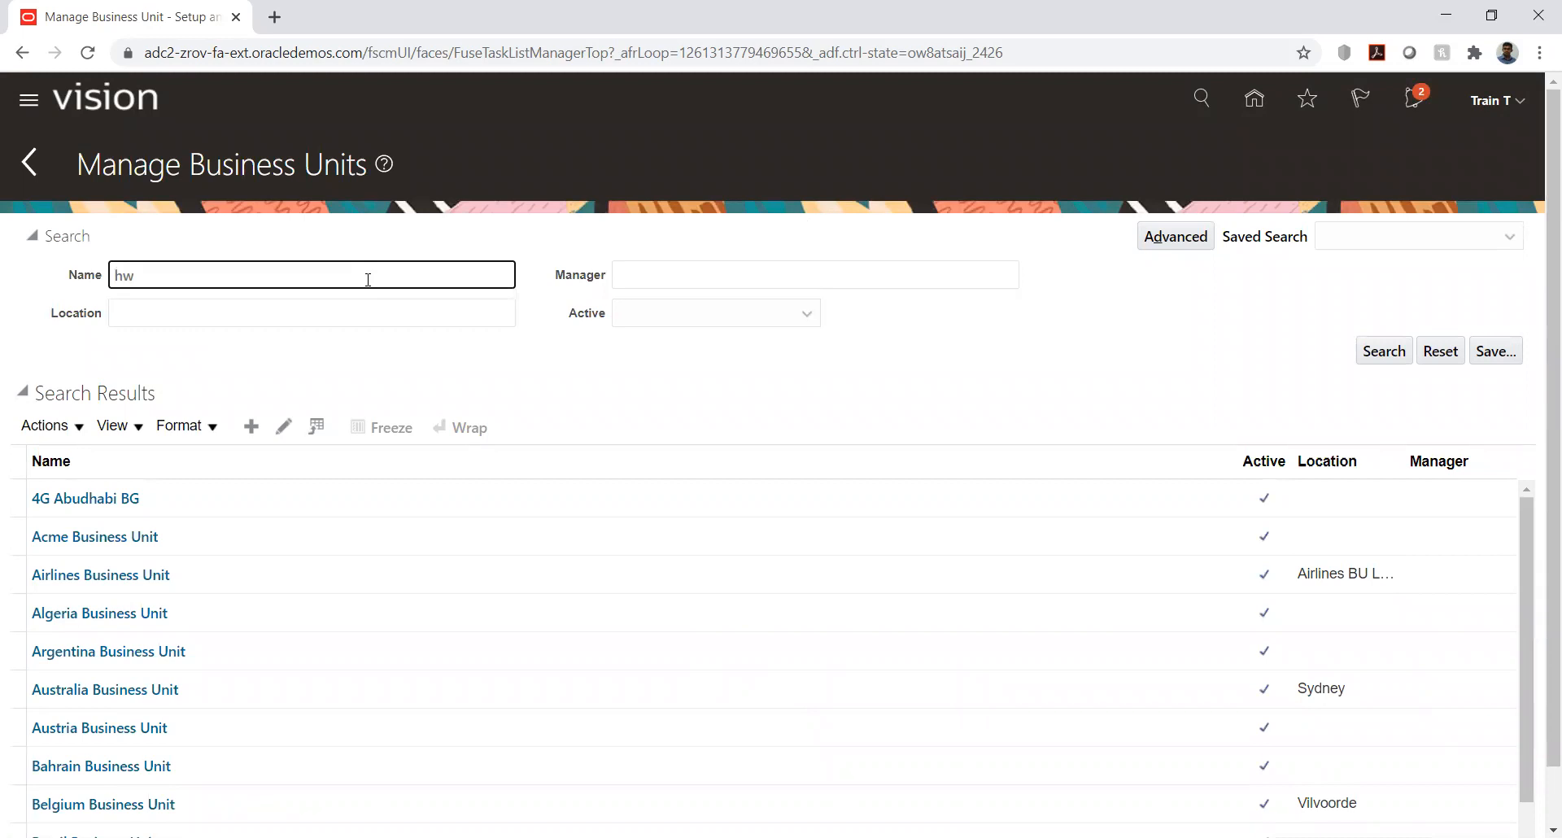
pyautogui.press('Return')
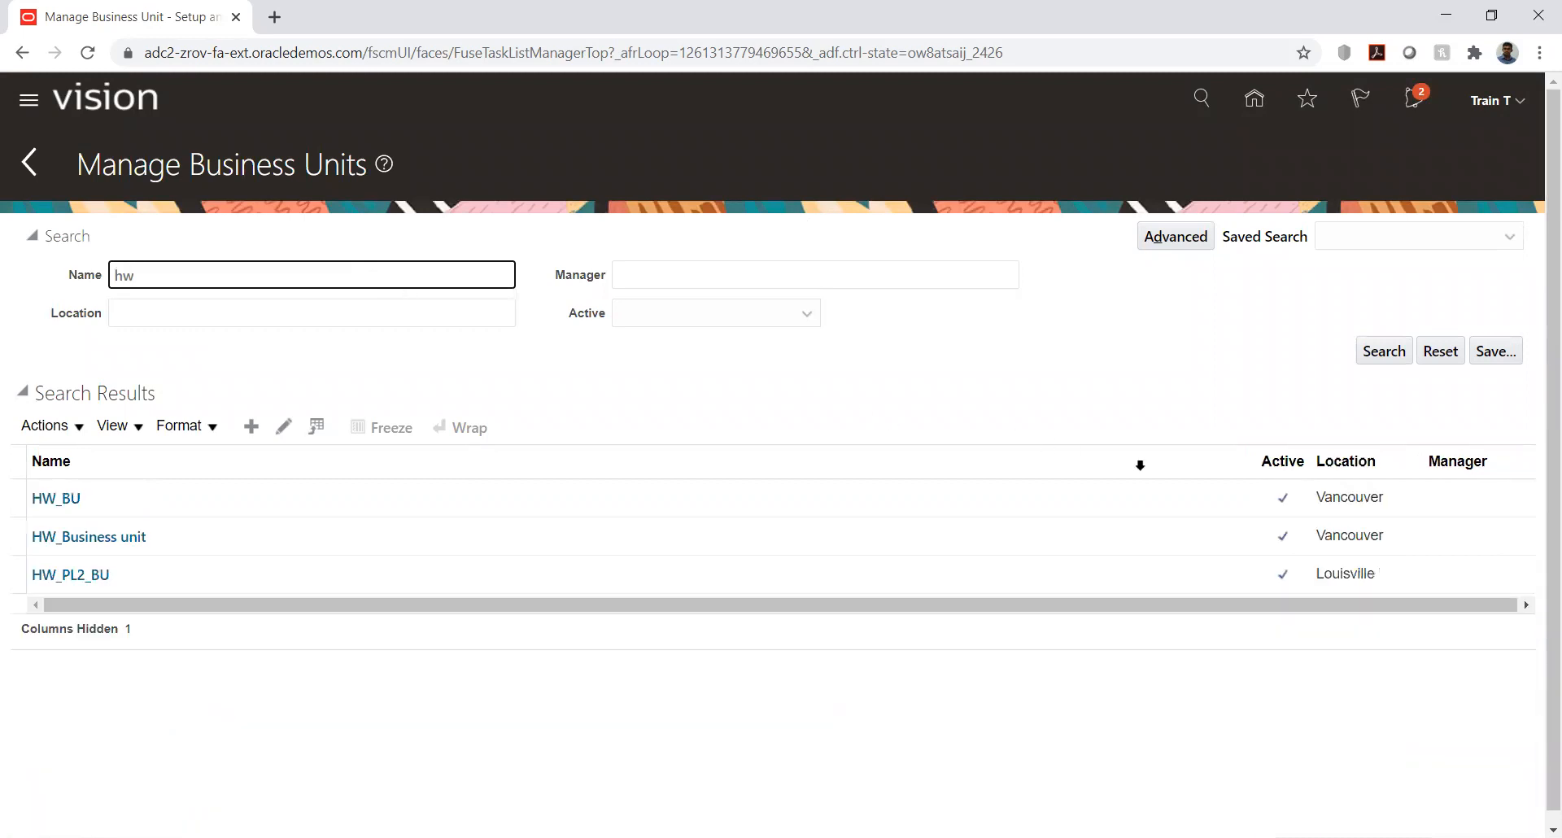
pyautogui.click(71, 499)
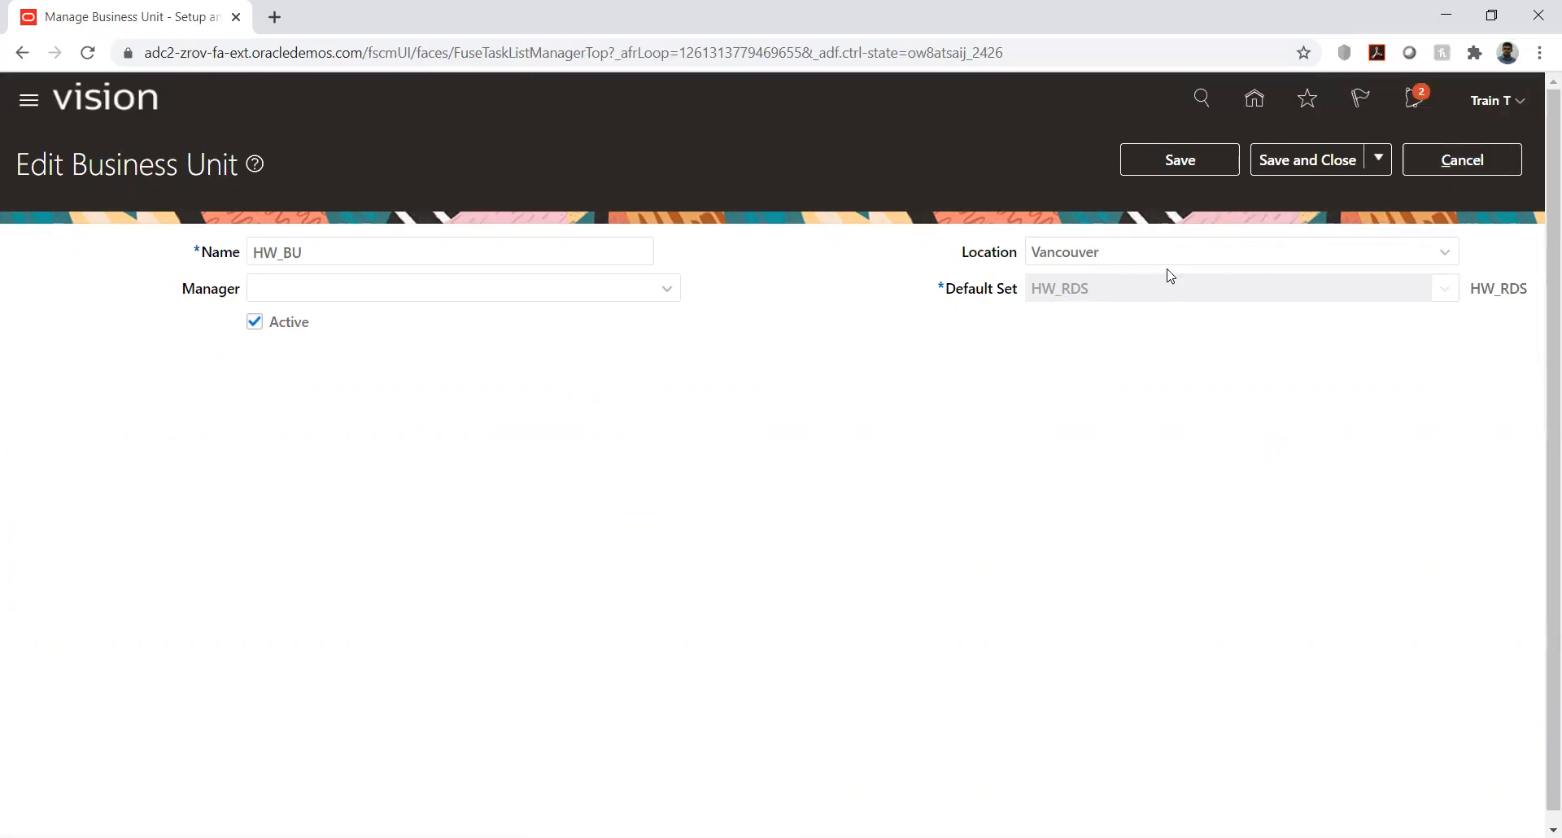
pyautogui.click(1461, 159)
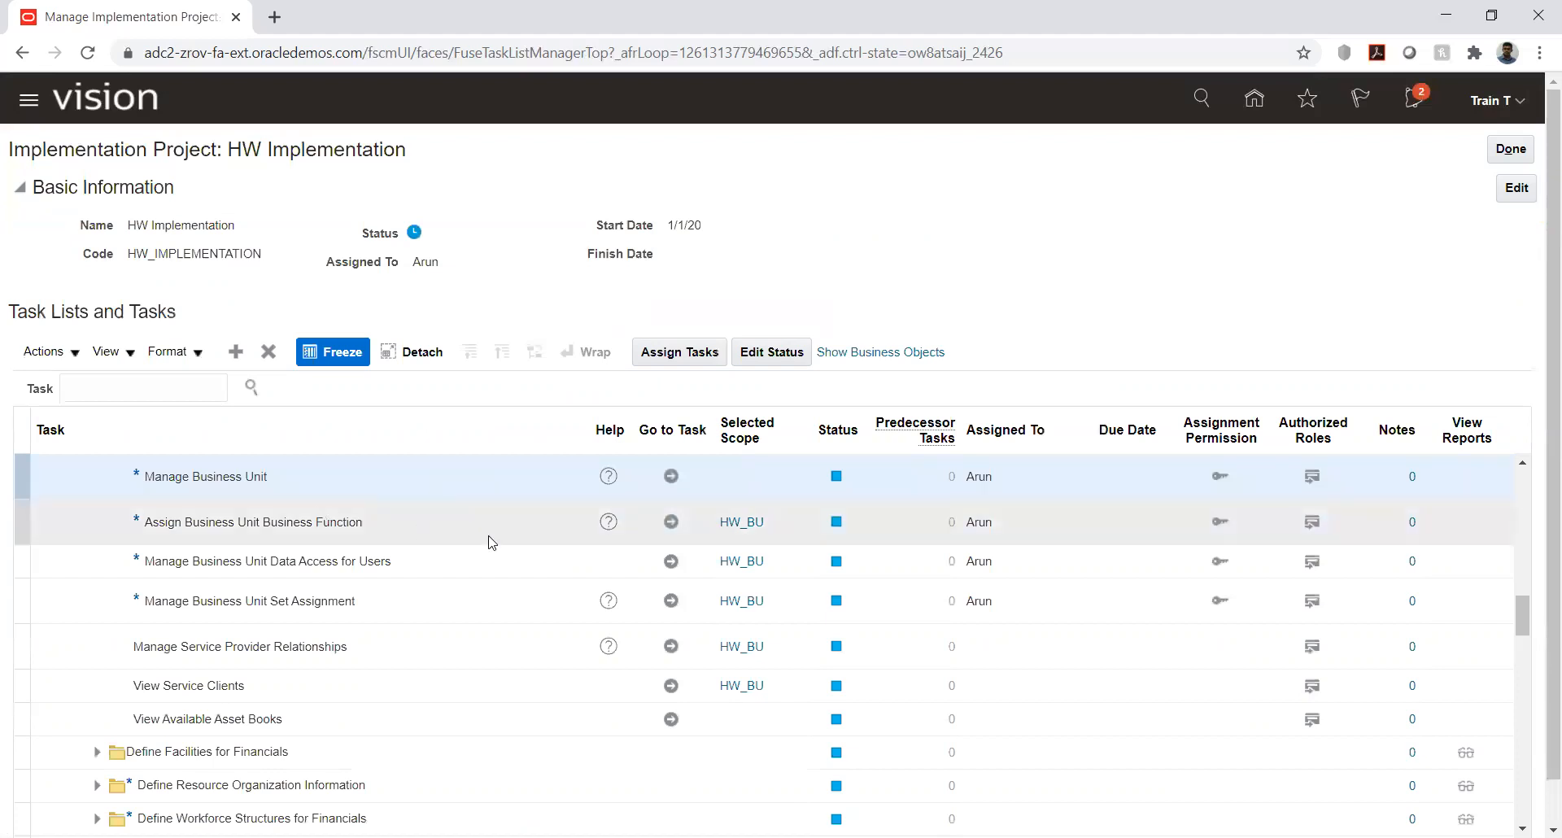
# - Reopen the Manage Business Unit task, search for "hw", check the details of HW_Business unit, and save and close it
pyautogui.click(671, 476)
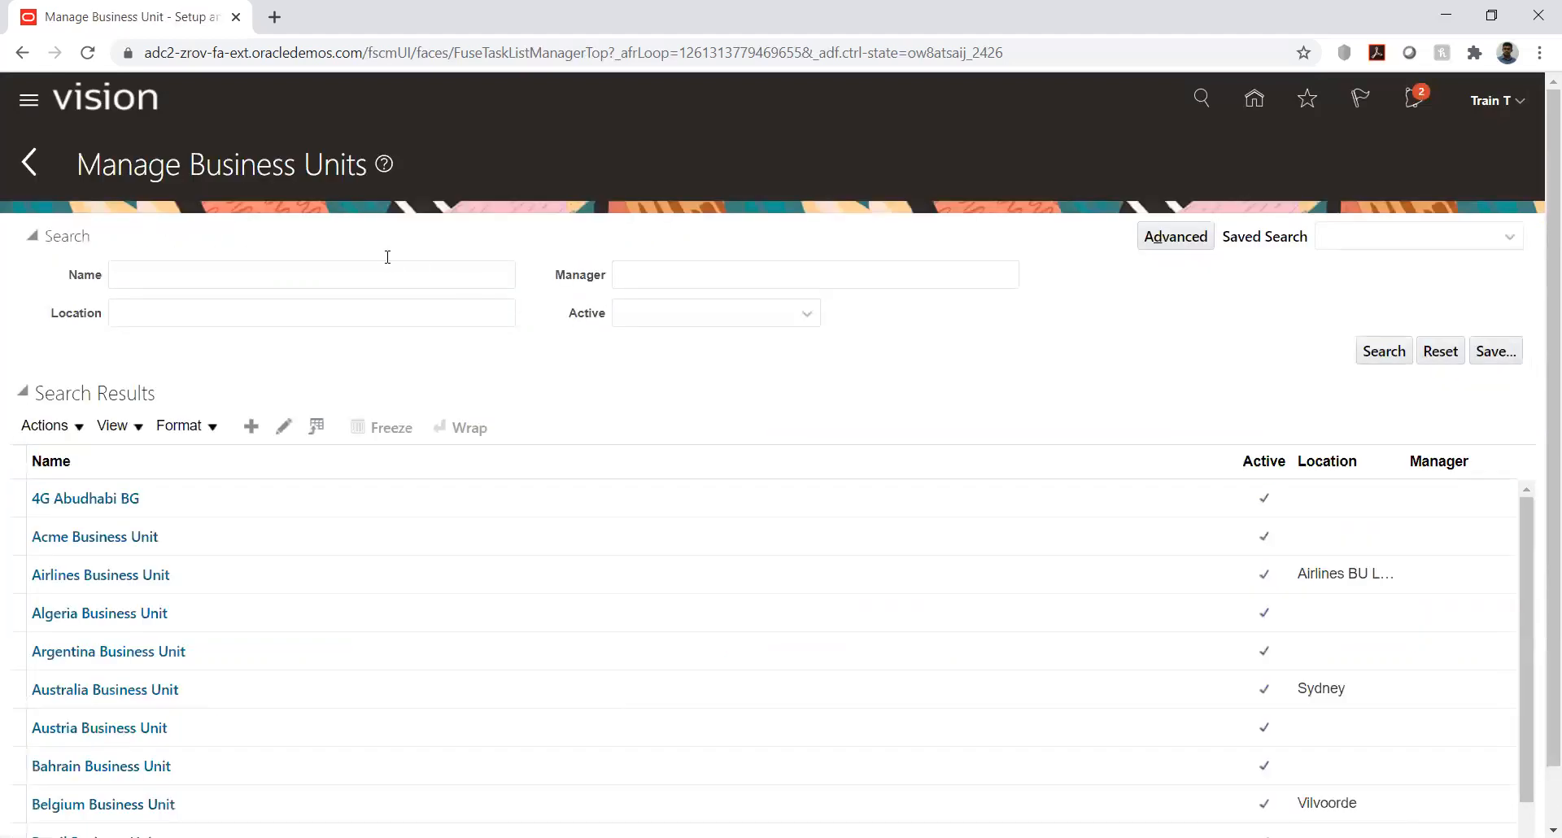
pyautogui.click(379, 277)
pyautogui.write('h')
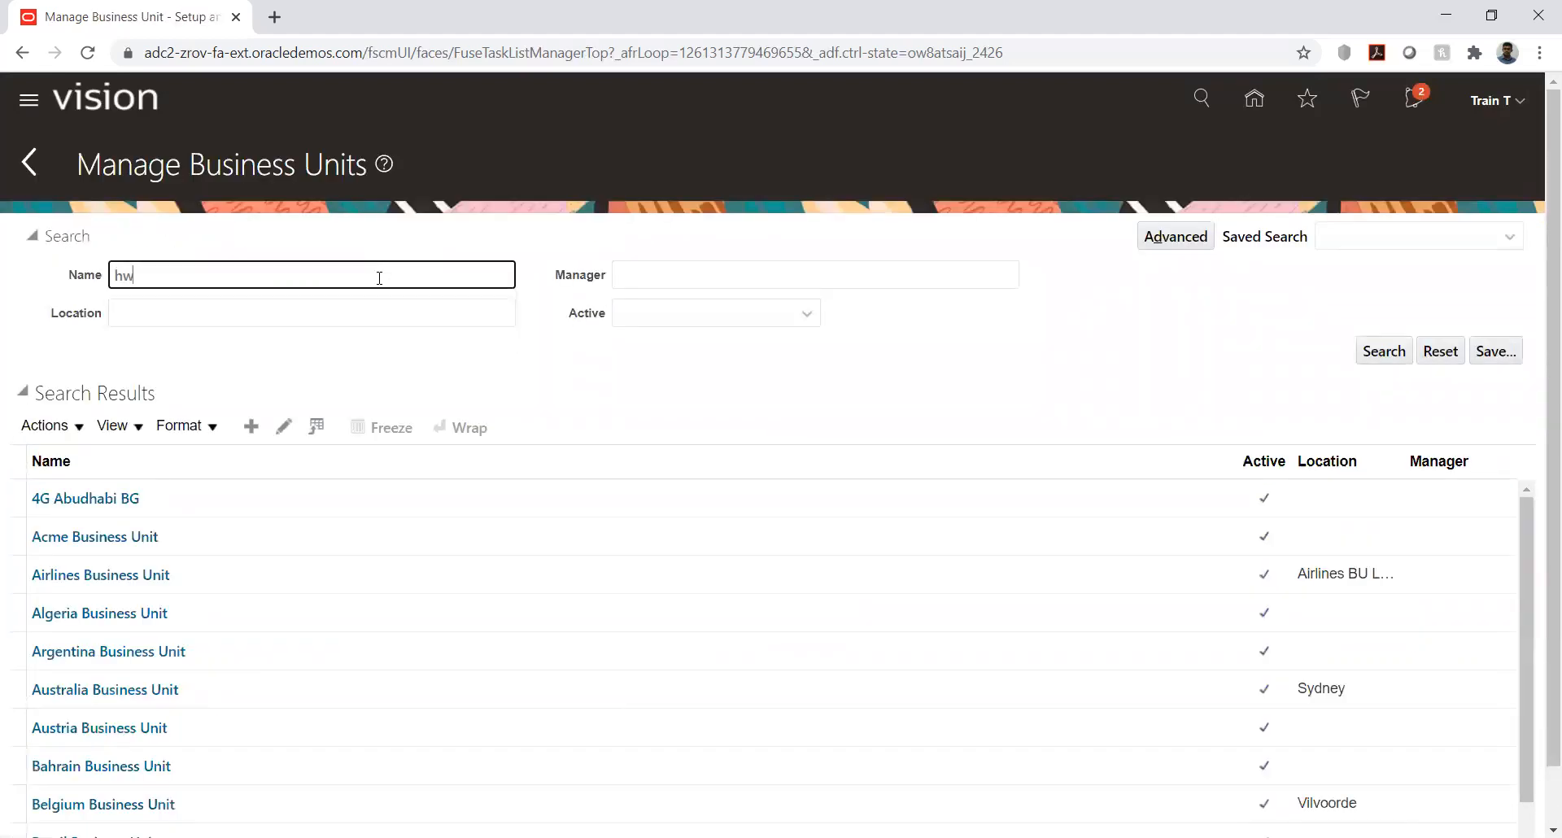
pyautogui.write('w')
pyautogui.press('Return')
pyautogui.click(112, 539)
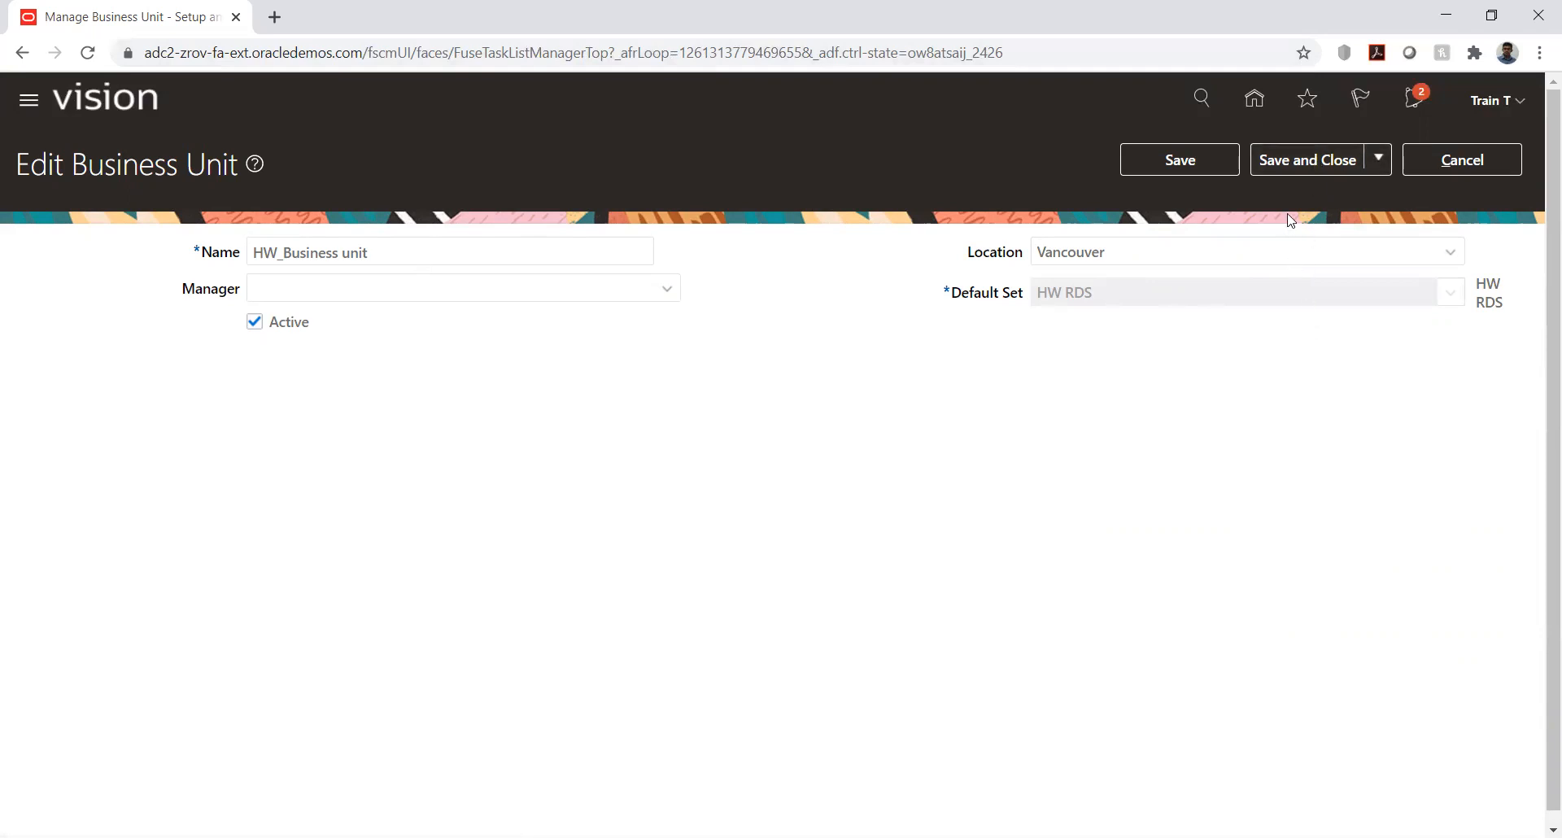
pyautogui.click(1296, 157)
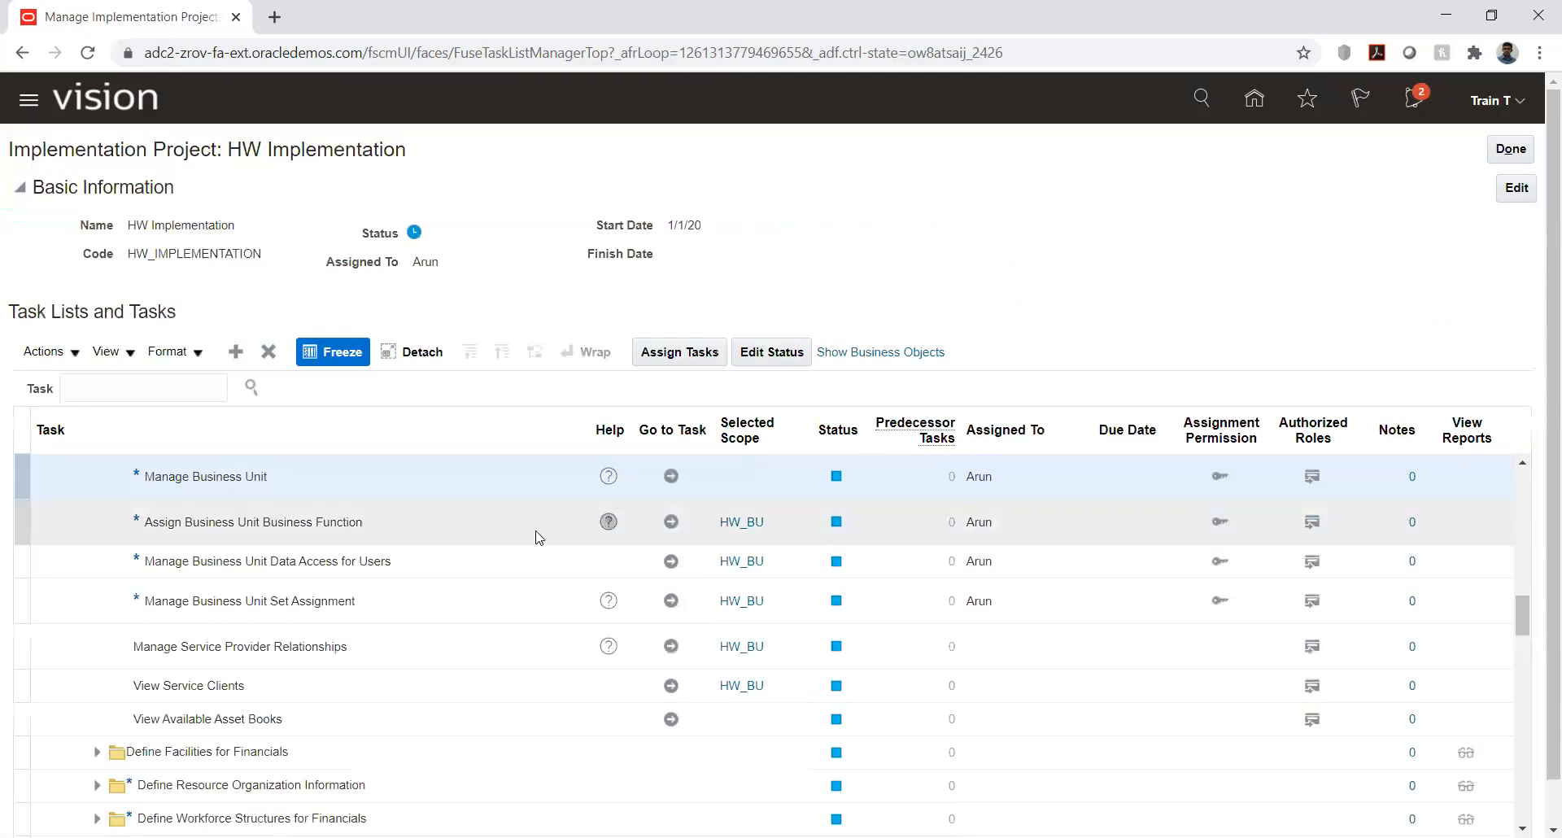
# - Change the Assign Business Unit Business Function scope to HW_Business unit, found by searching for "hw", and go to the task
pyautogui.click(753, 523)
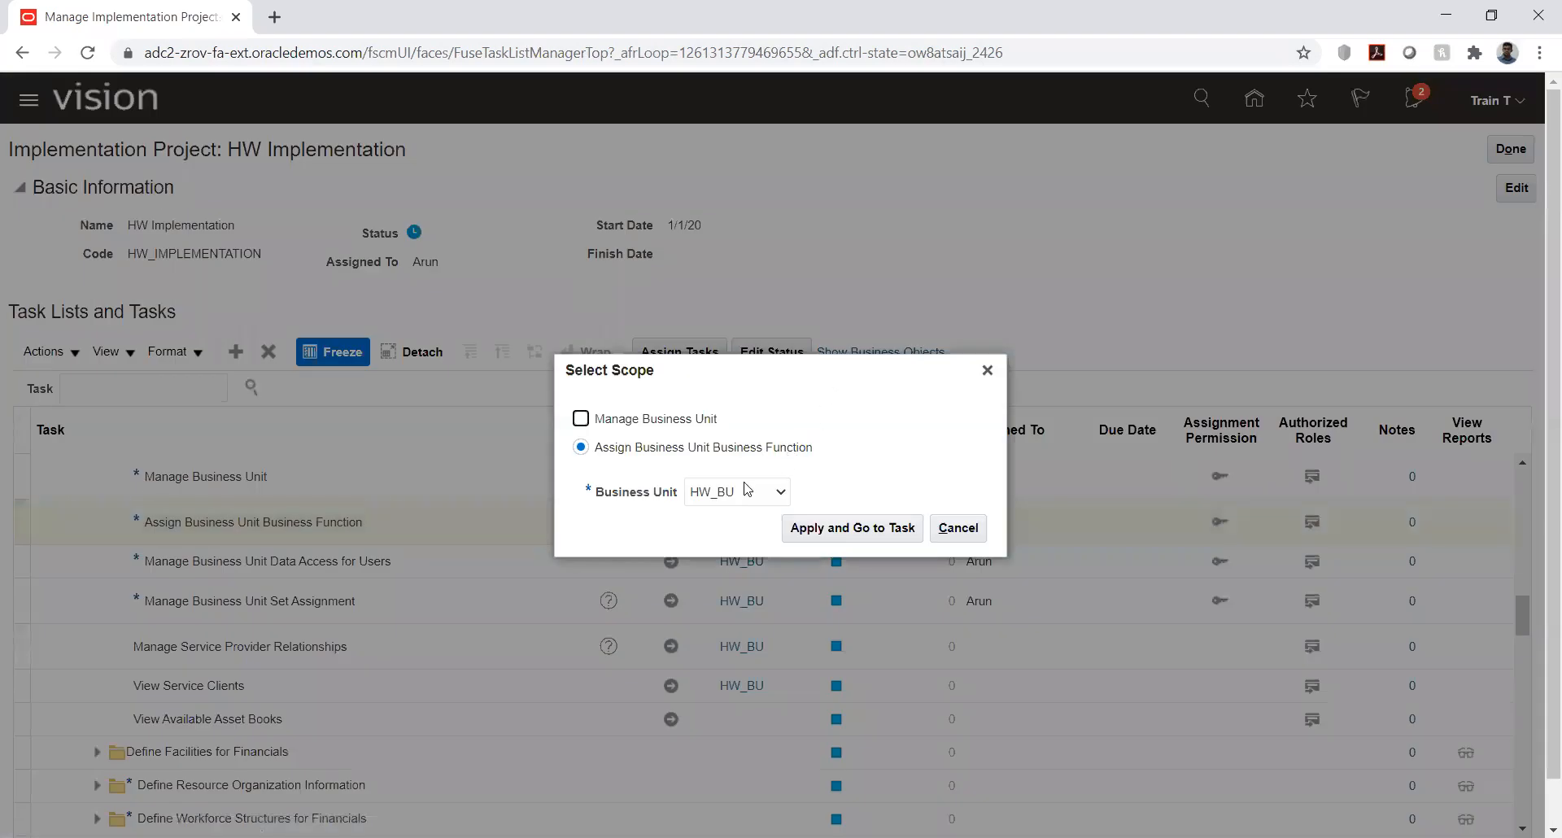
pyautogui.click(739, 493)
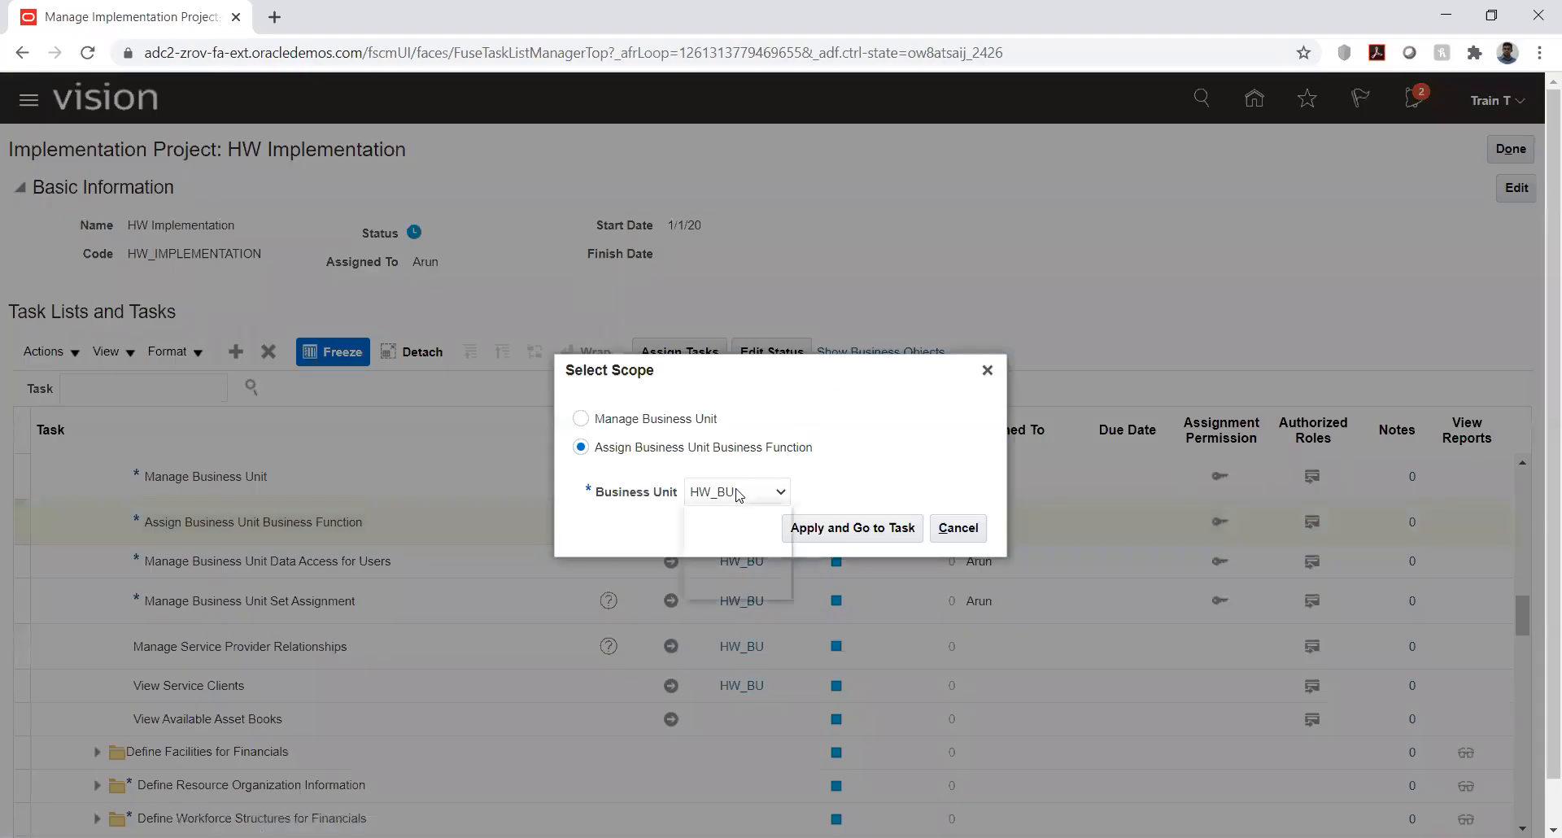
pyautogui.click(739, 544)
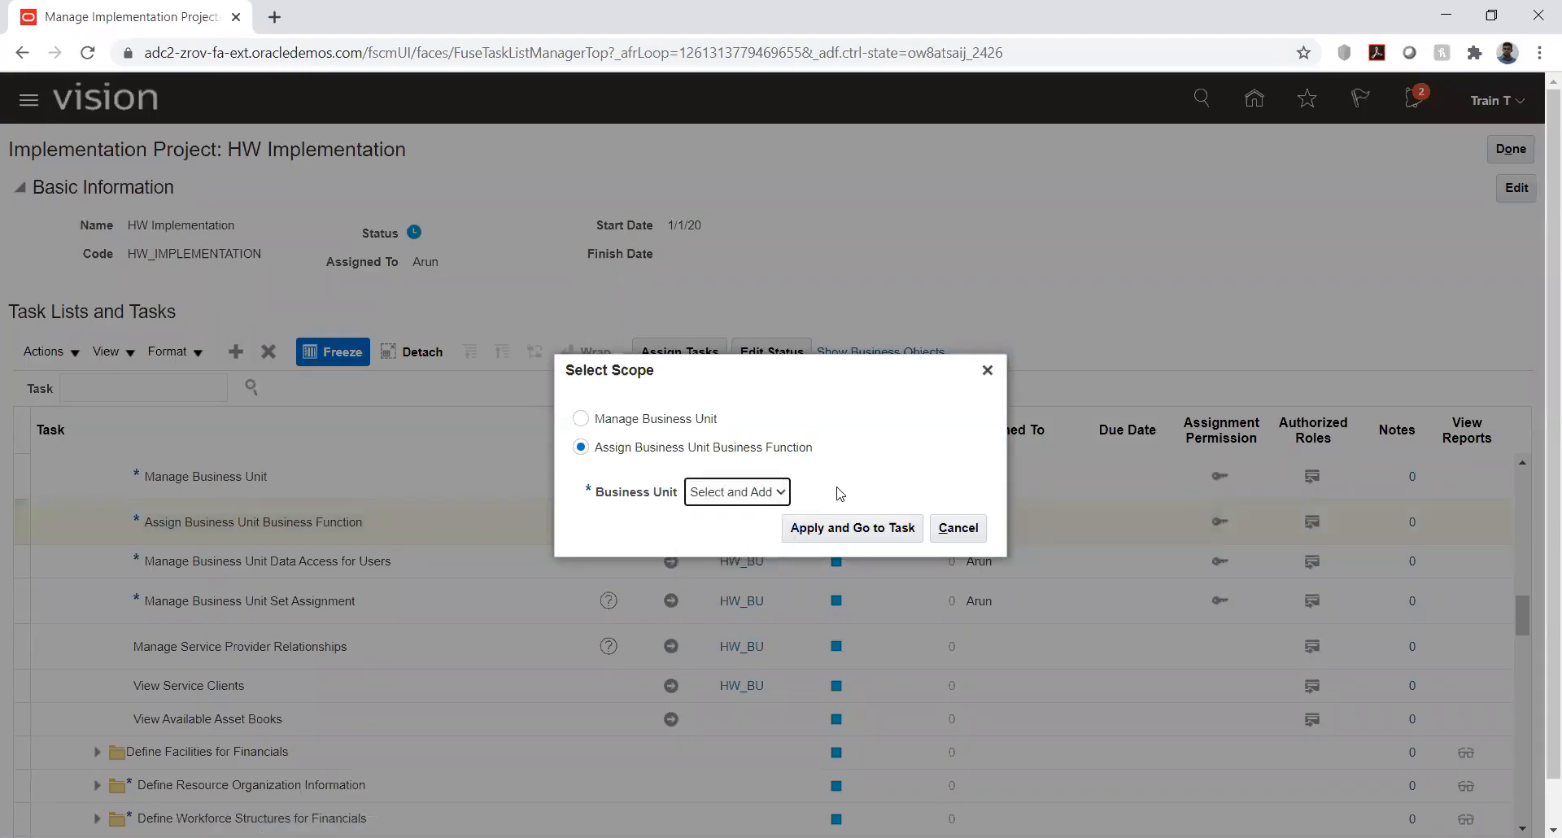
pyautogui.click(836, 527)
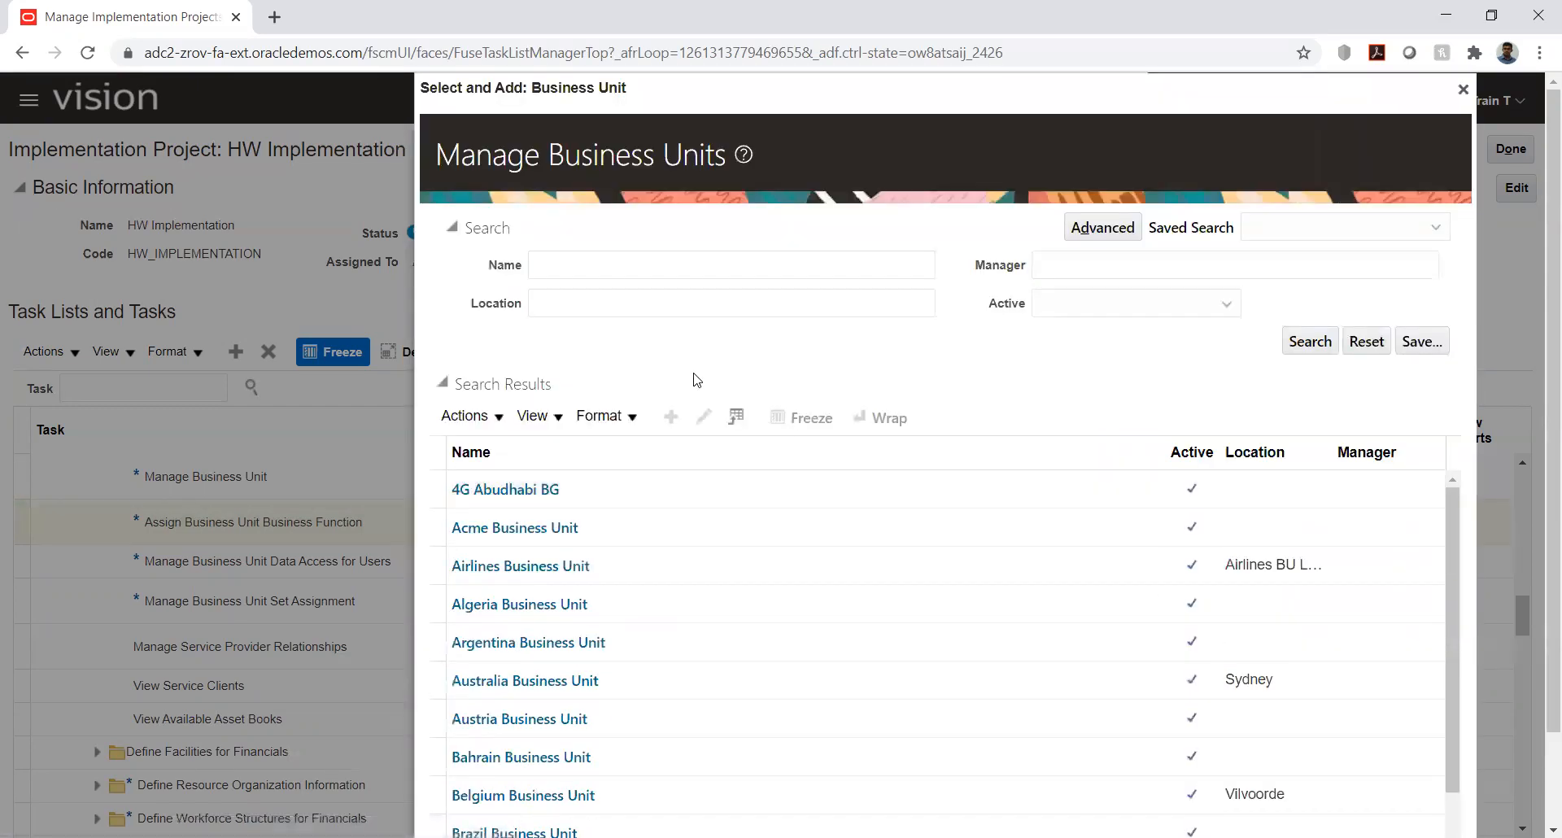
pyautogui.click(644, 268)
pyautogui.write('h')
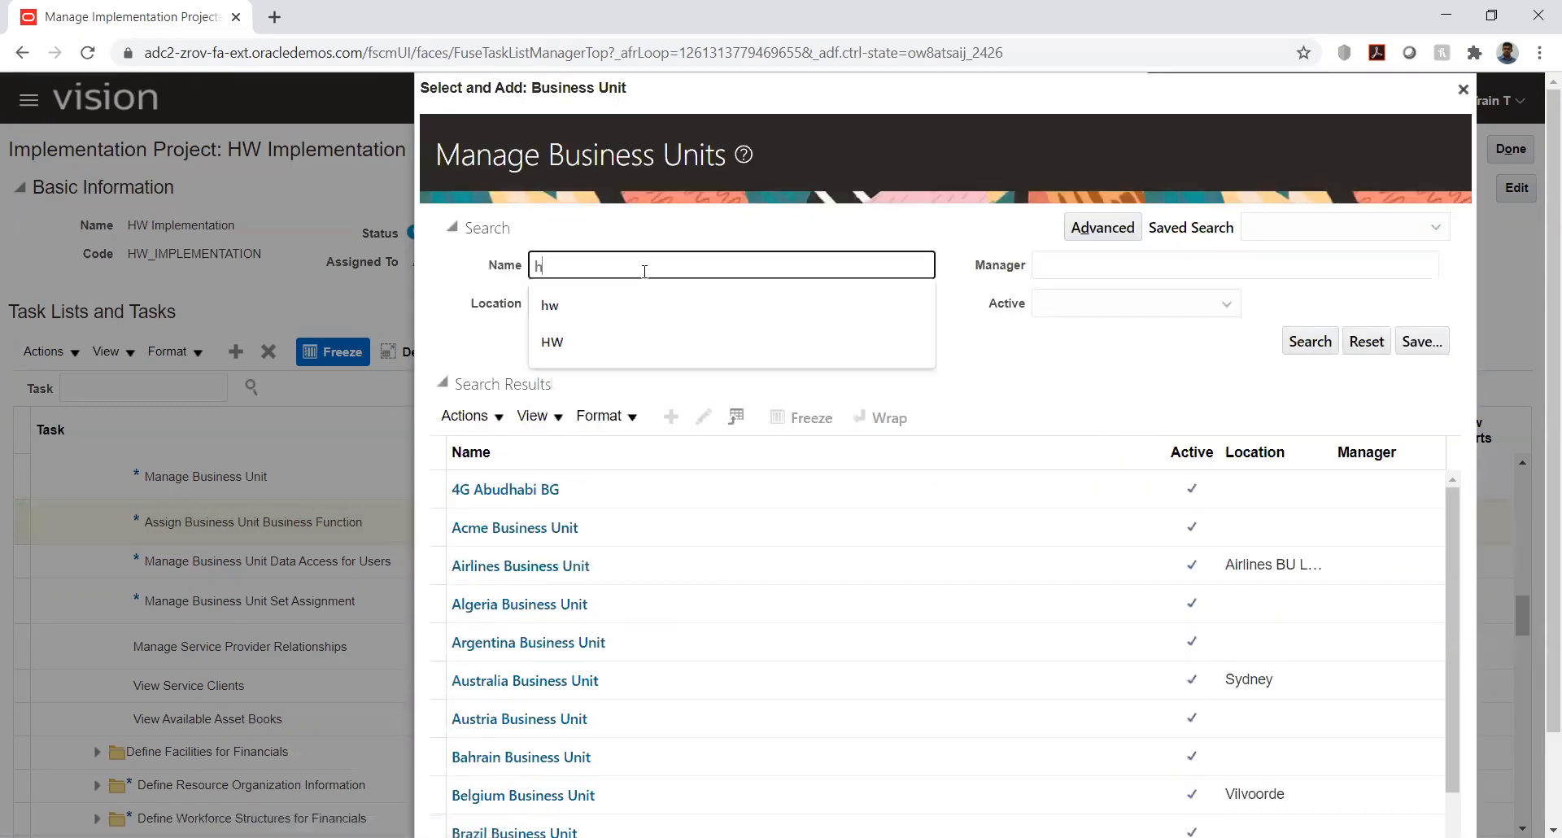
pyautogui.write('w')
pyautogui.press('Return')
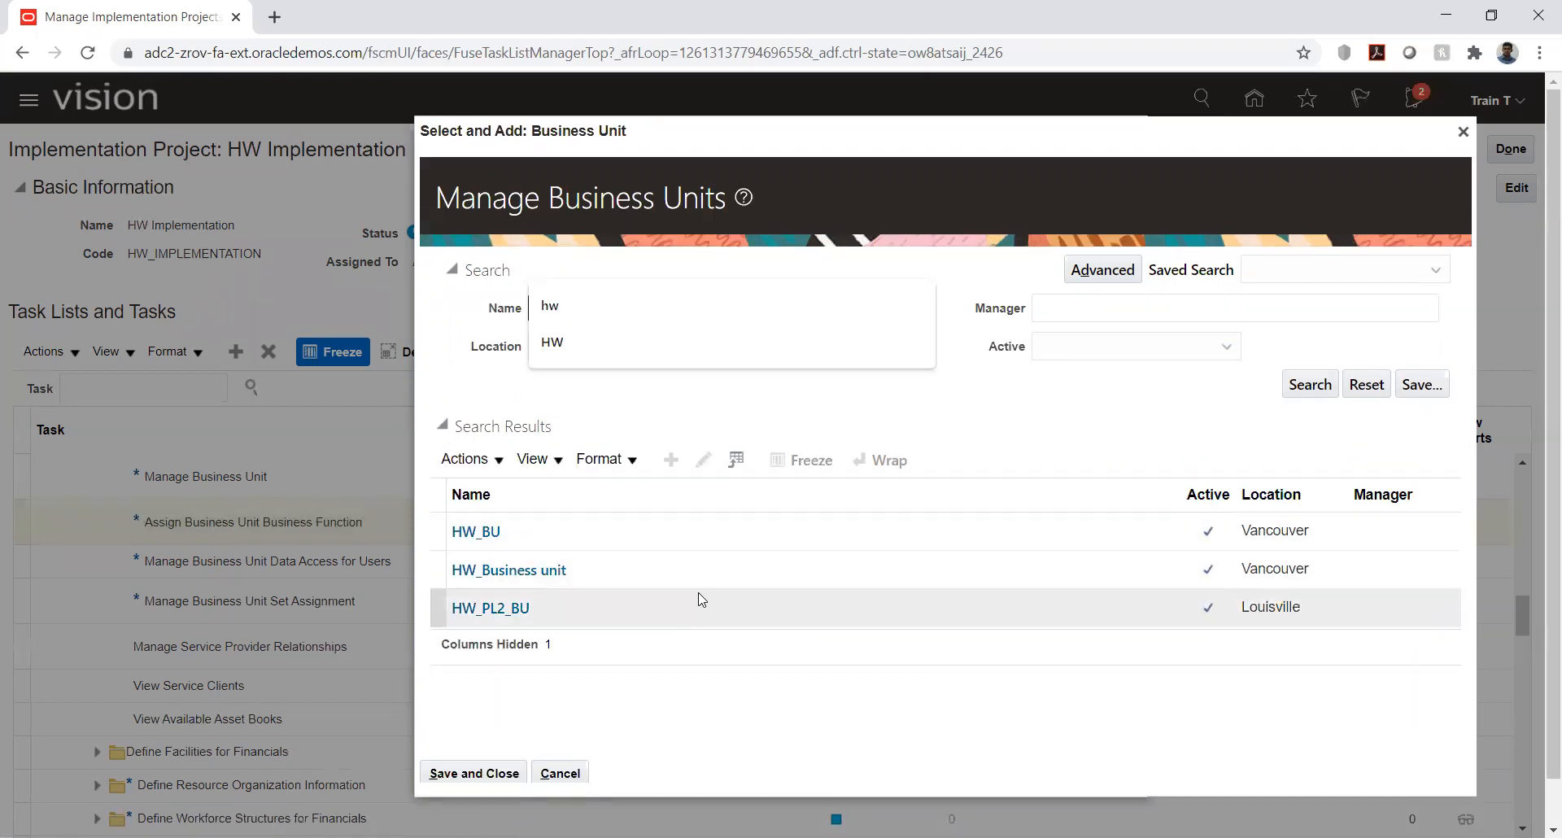
pyautogui.click(670, 571)
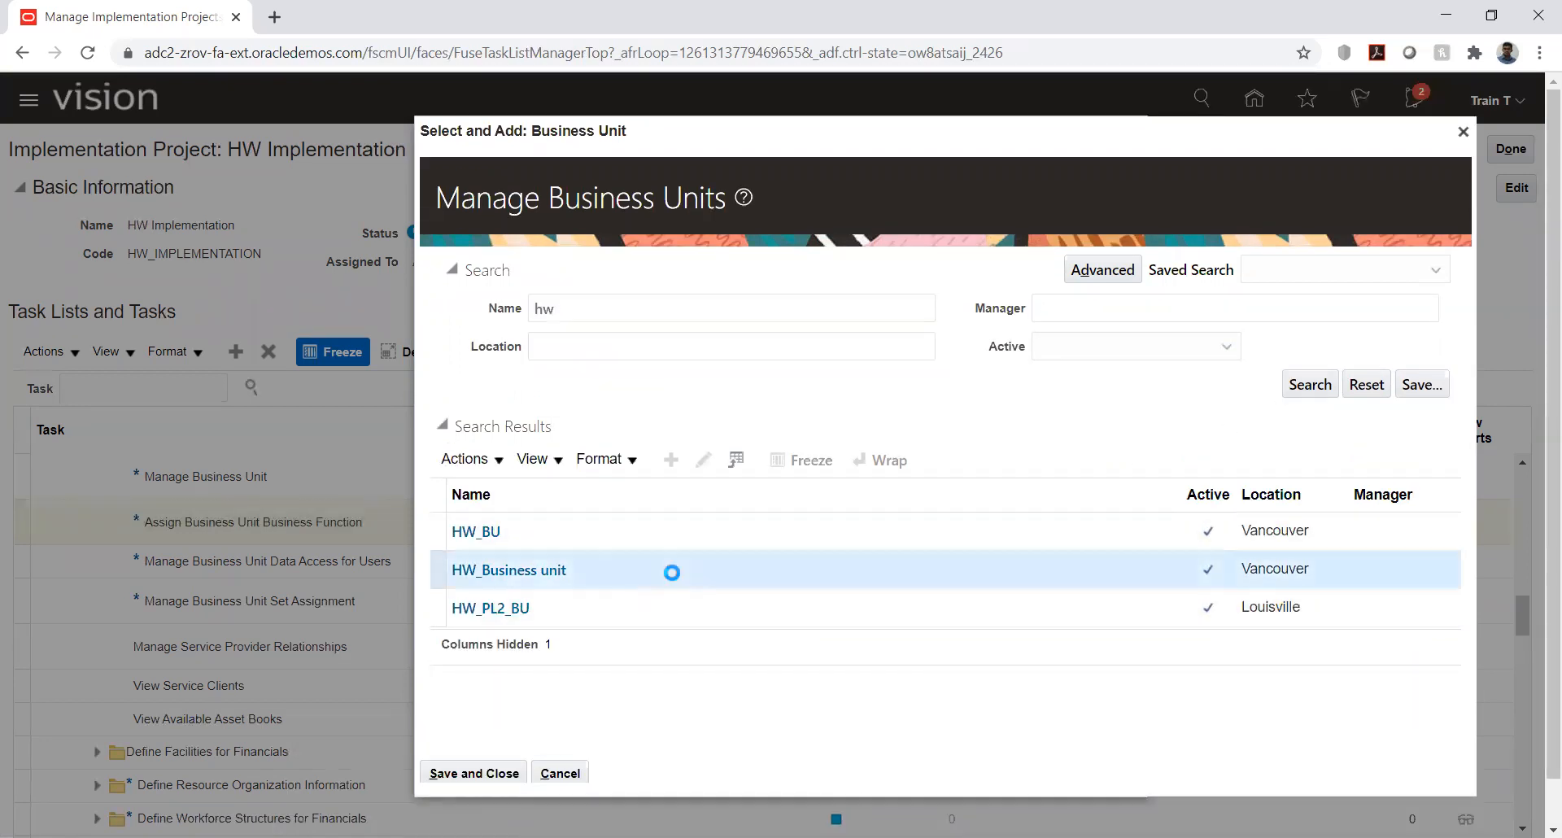
pyautogui.click(464, 773)
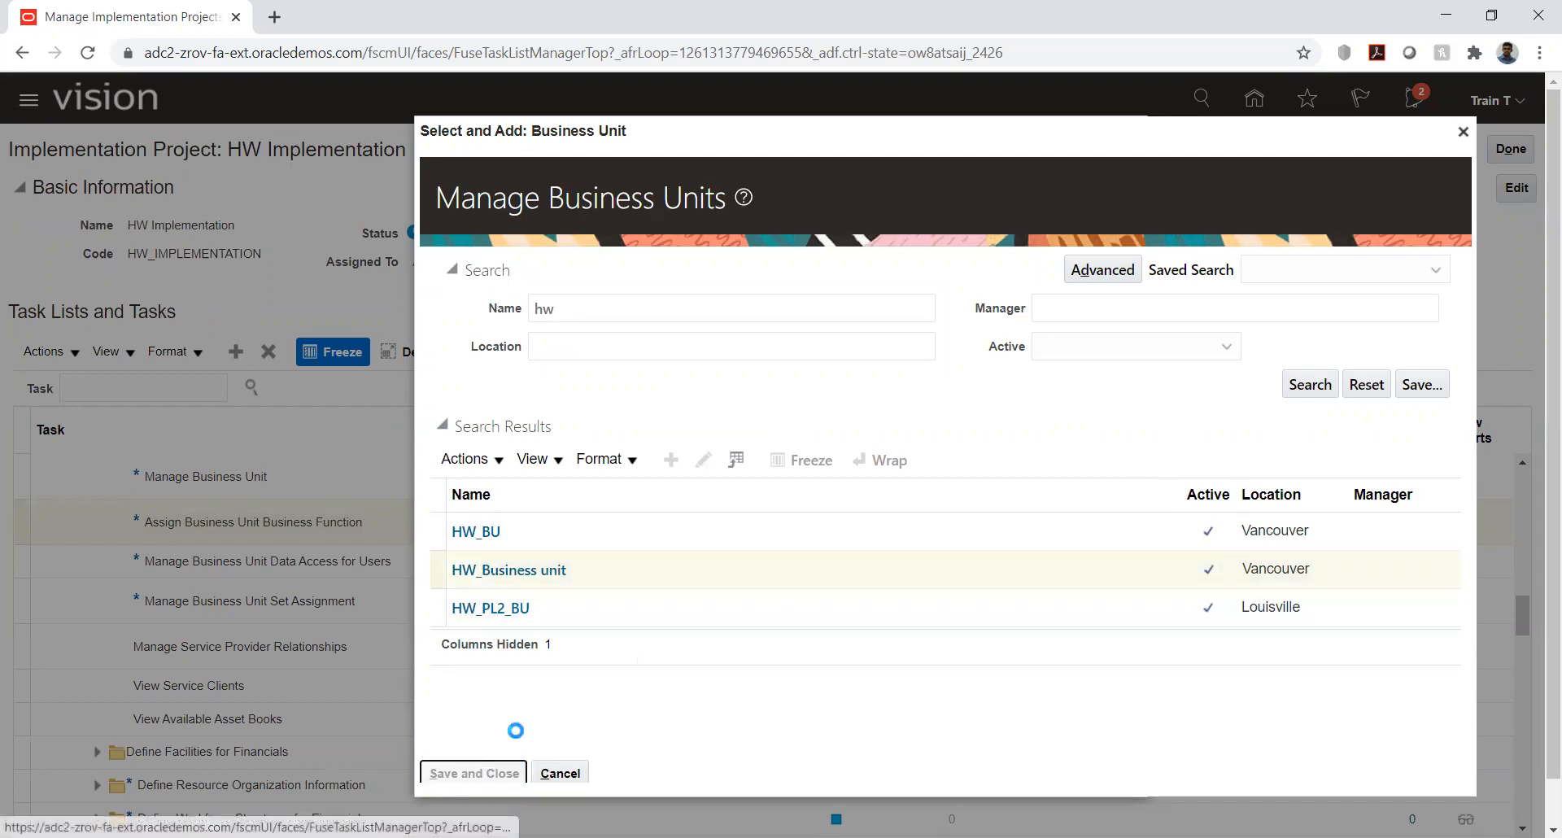
# - Set the business unit's primary ledger to HW_PL with legal entity HW_LE, searching the ledgers for "hw"
pyautogui.scroll(-3, 814, 394)
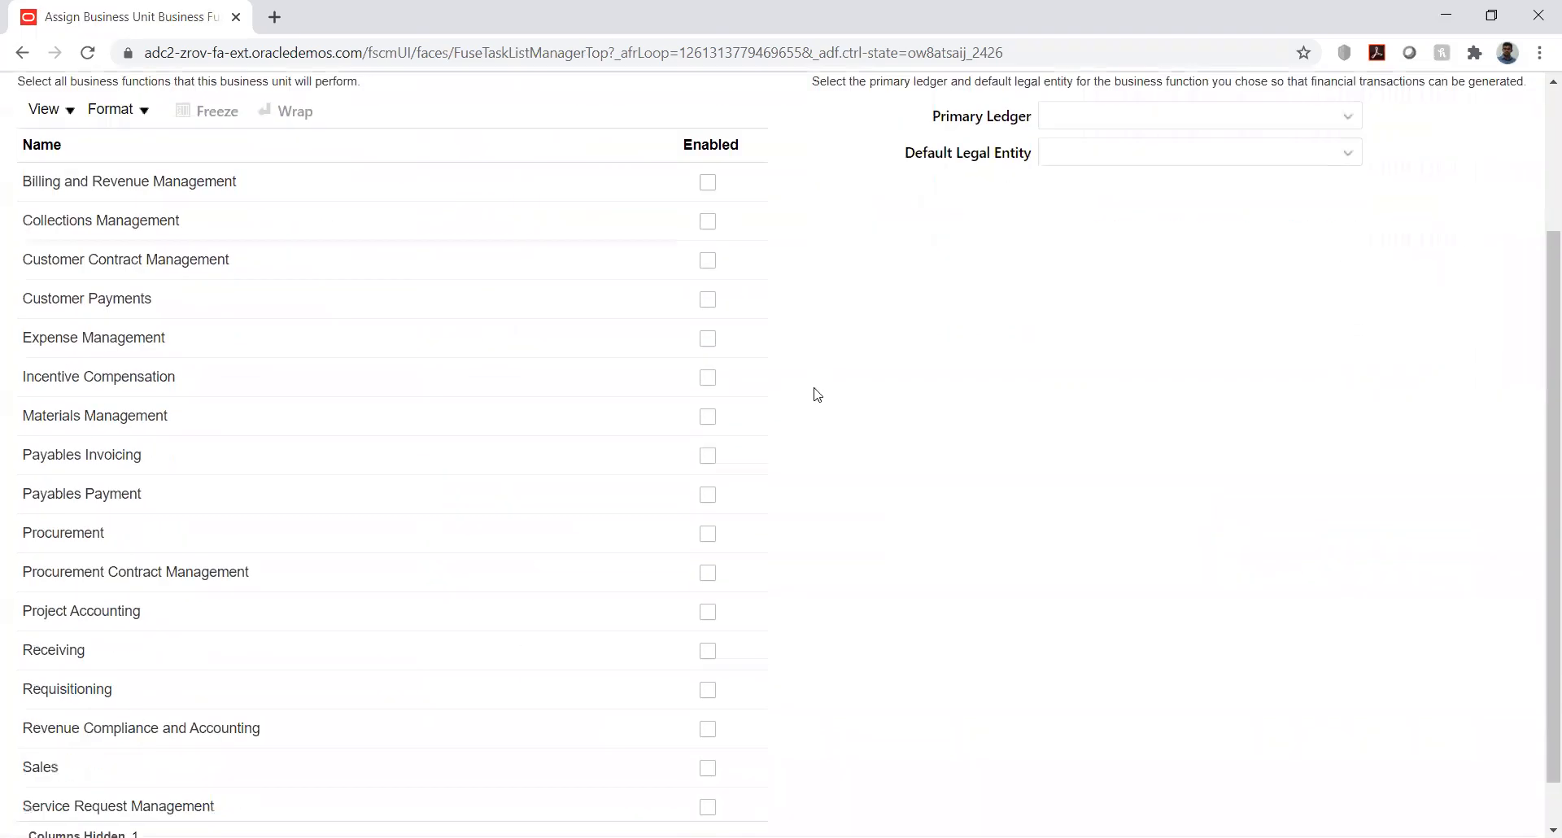
pyautogui.scroll(3, 966, 265)
pyautogui.click(1076, 311)
pyautogui.write('hw')
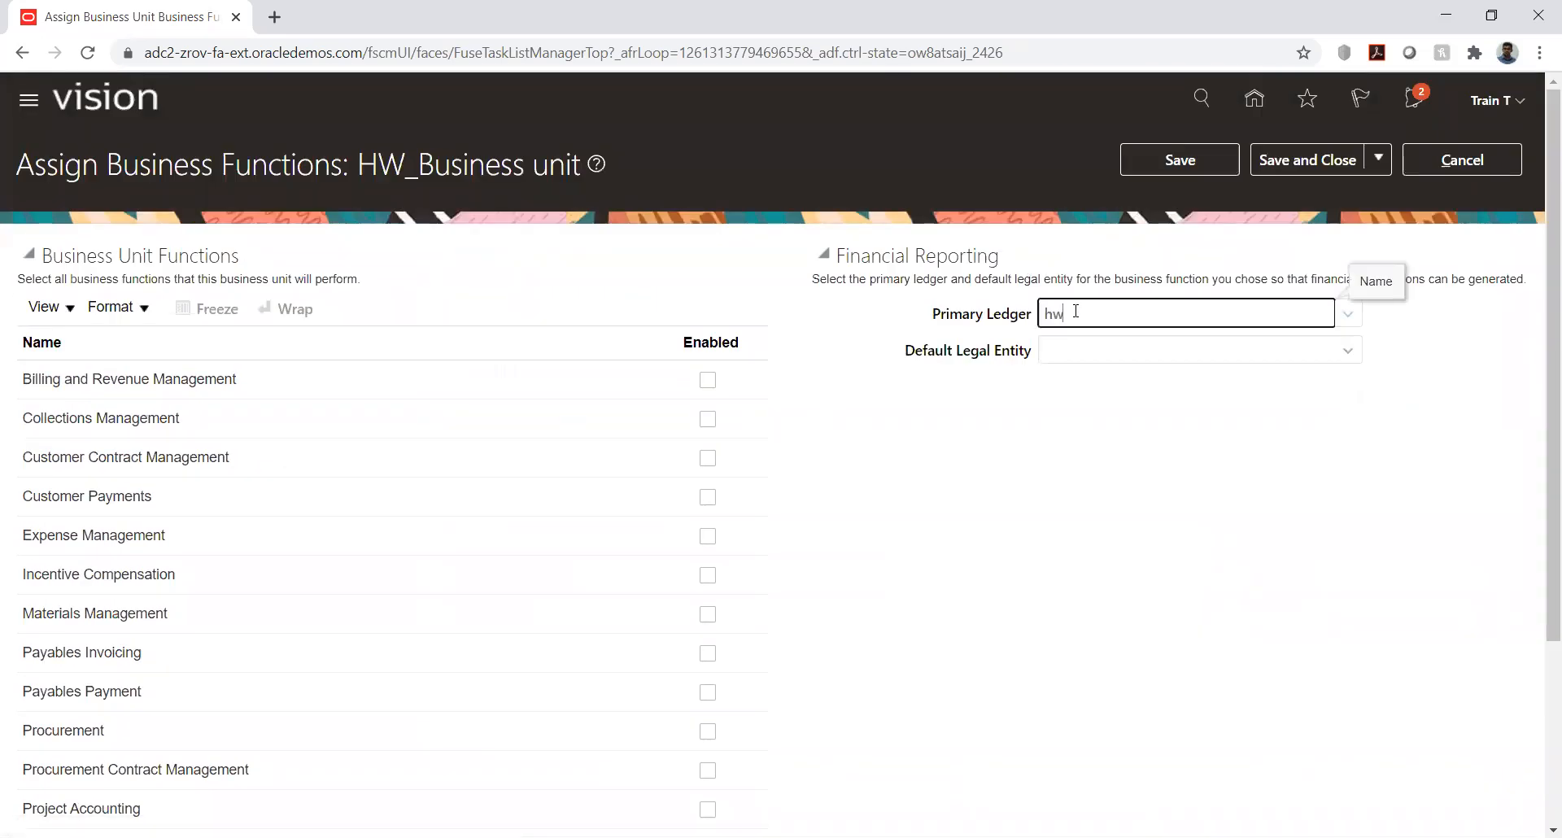
pyautogui.click(1351, 316)
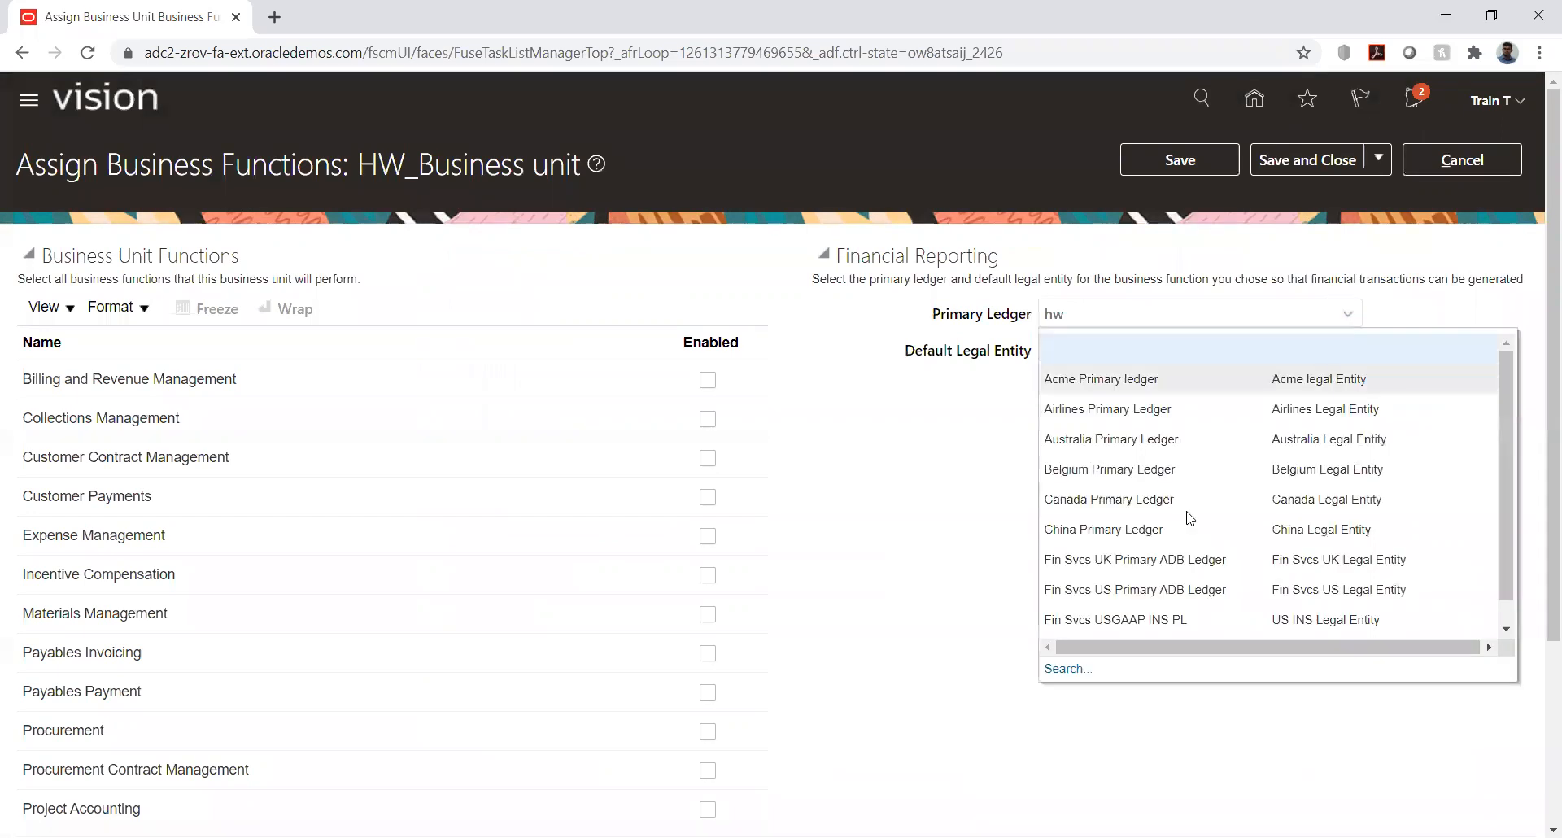
pyautogui.click(1074, 669)
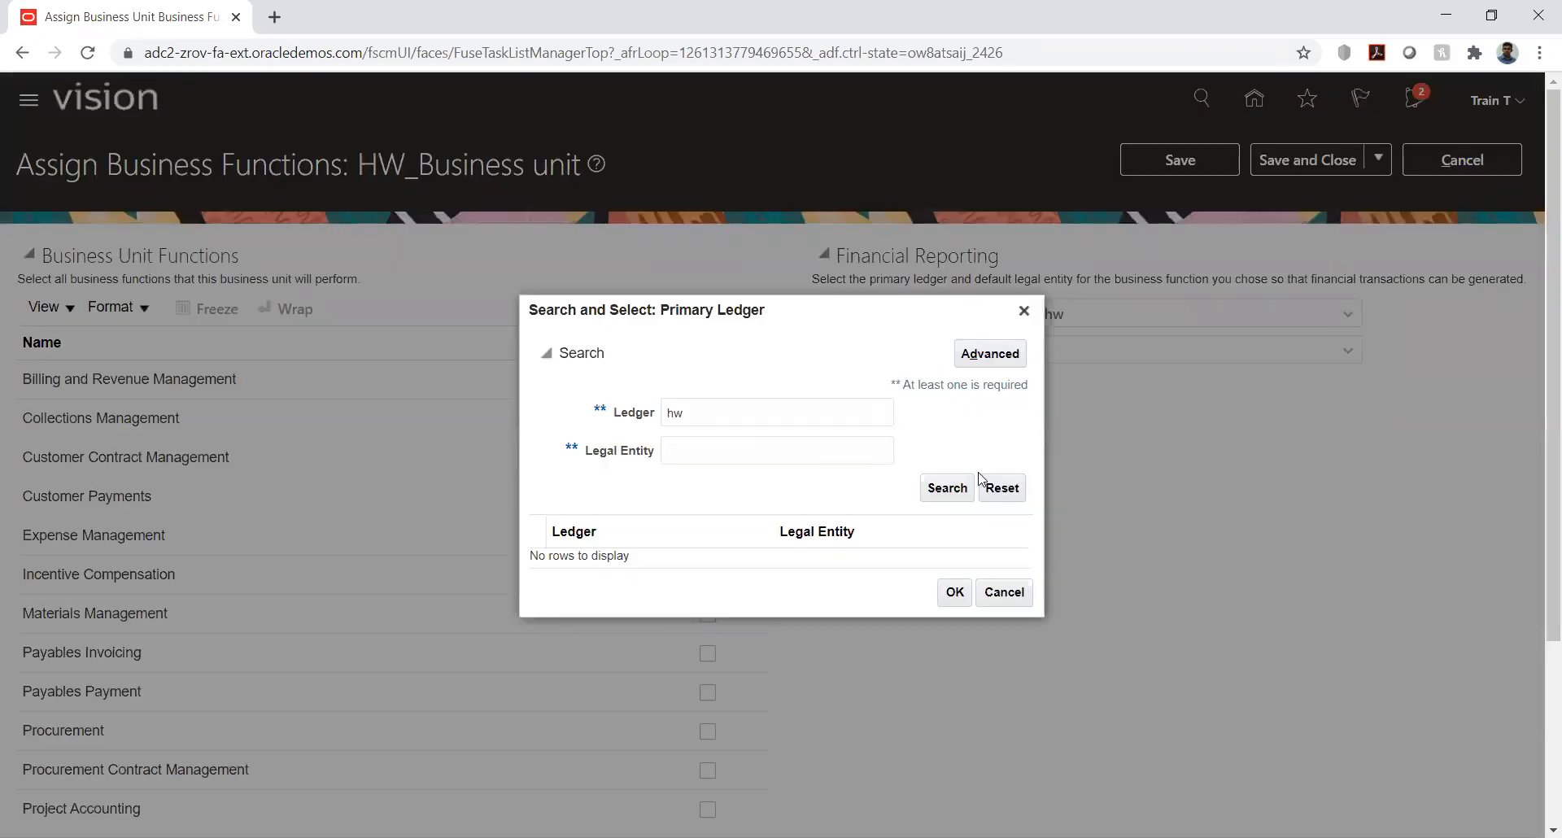
pyautogui.click(953, 490)
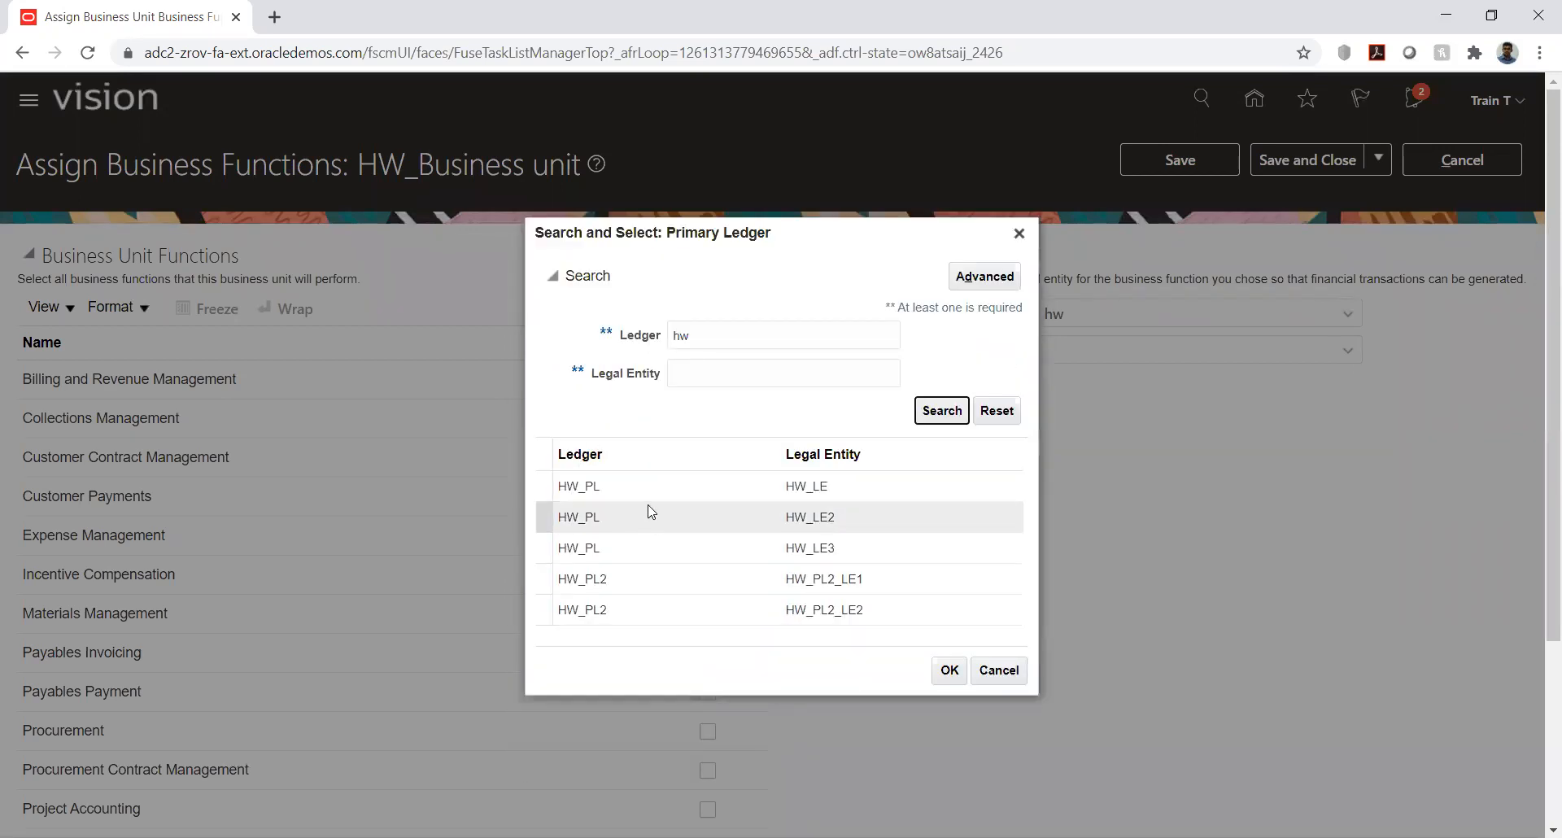
pyautogui.click(662, 490)
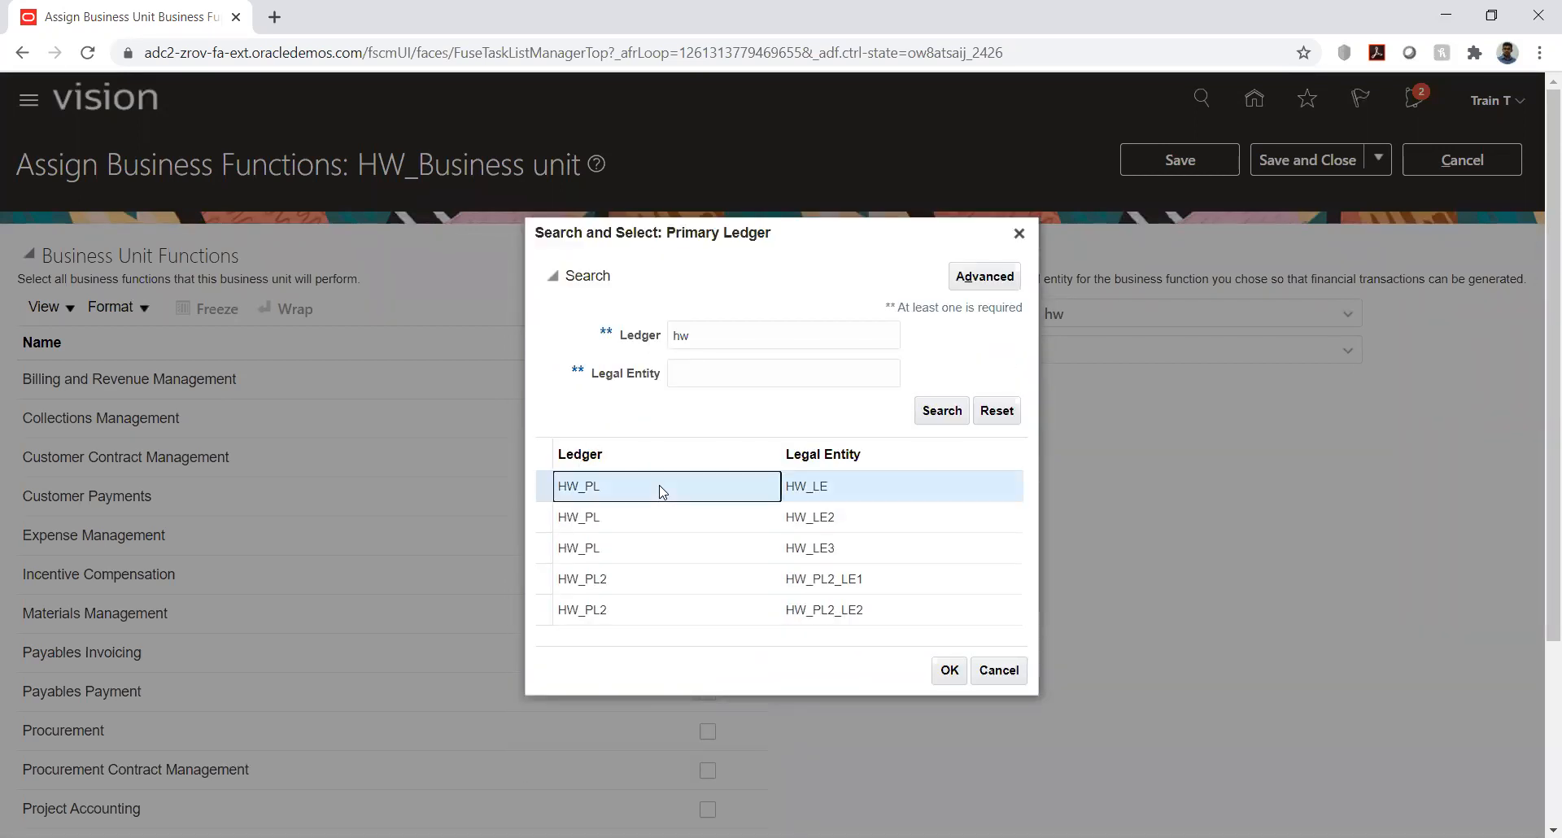
pyautogui.click(944, 670)
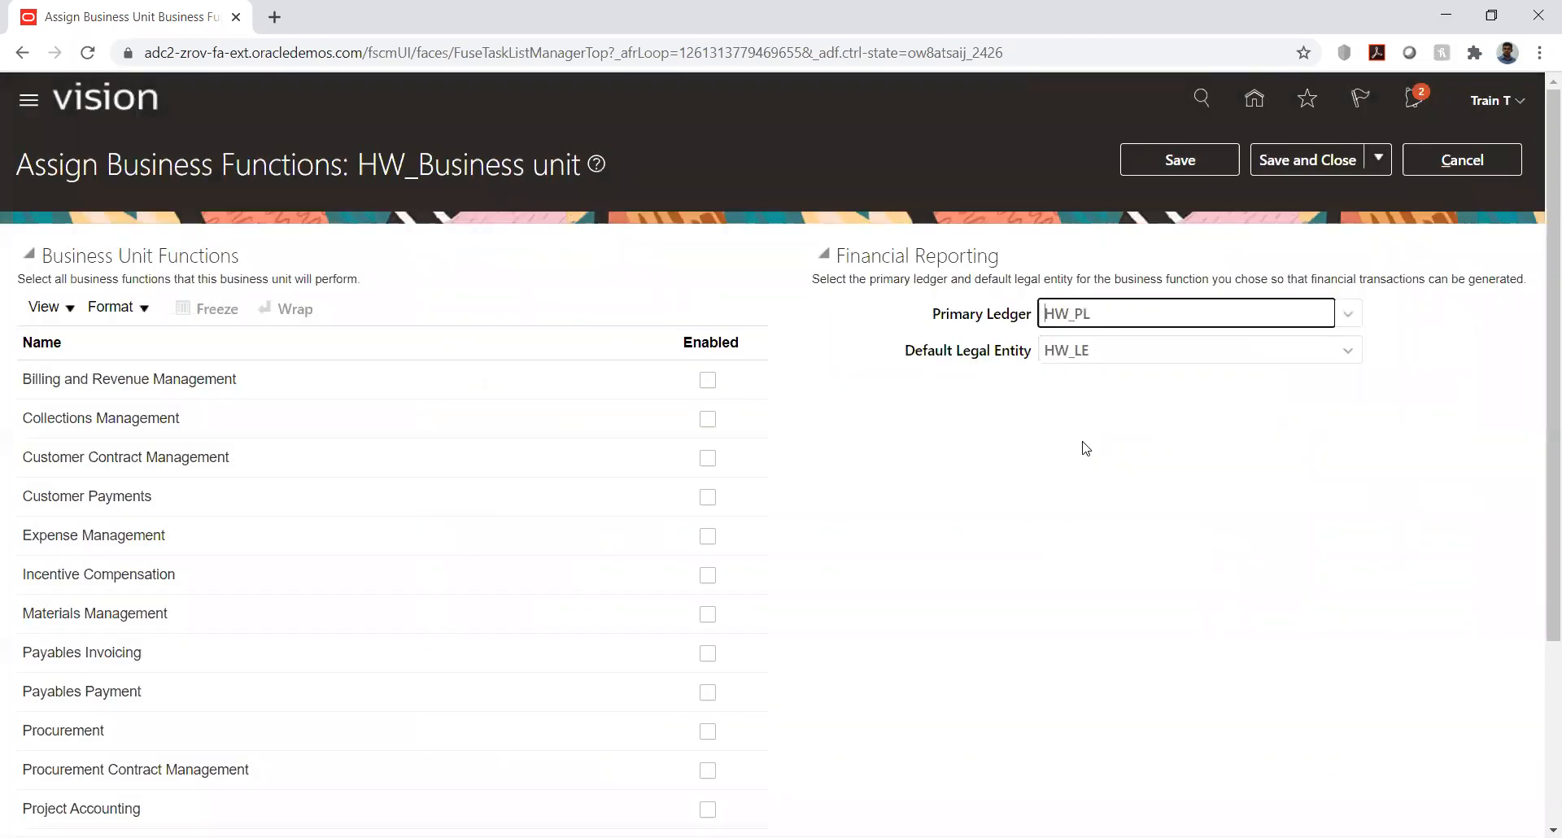
# - Enable all business functions for HW_Business unit except Incentive Compensation, Project Accounting, Sales and Service Request Management
pyautogui.click(708, 380)
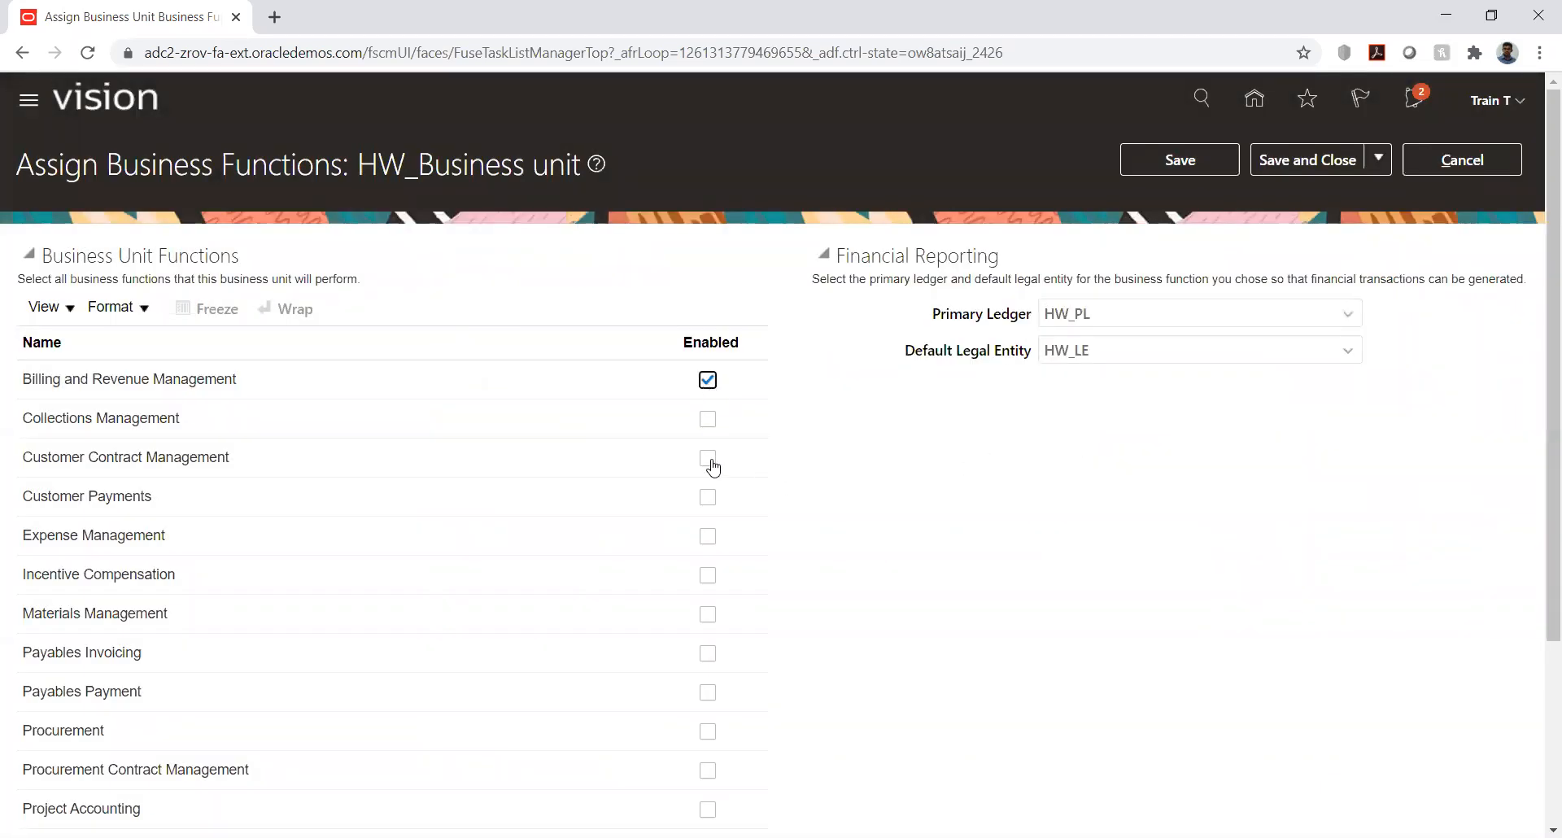
pyautogui.click(708, 419)
pyautogui.click(708, 497)
pyautogui.click(709, 539)
pyautogui.click(708, 614)
pyautogui.click(708, 653)
pyautogui.click(708, 692)
pyautogui.click(707, 731)
pyautogui.click(707, 771)
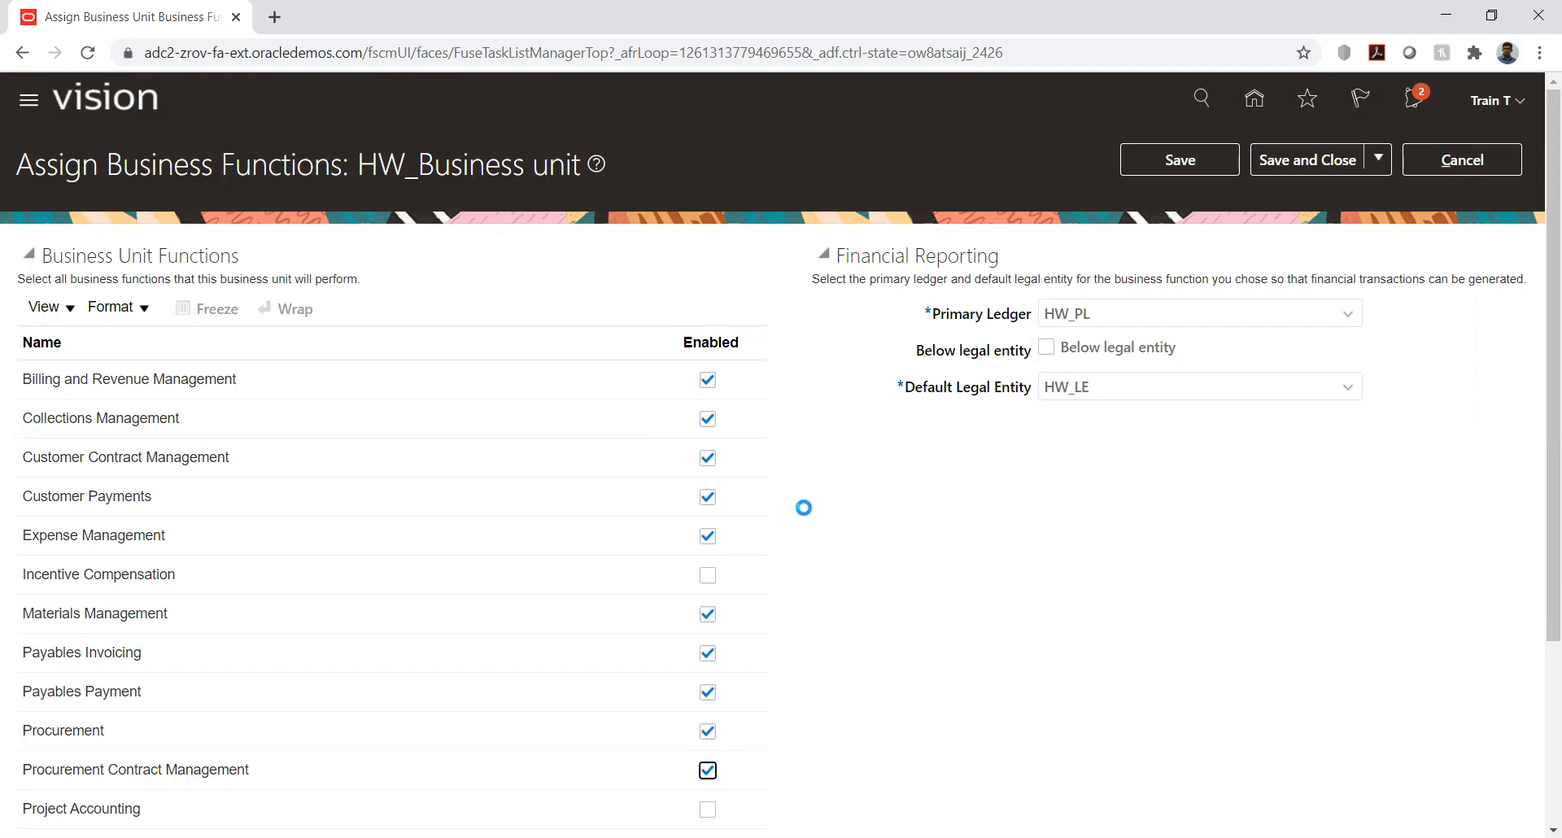
pyautogui.scroll(-3, 804, 508)
pyautogui.click(708, 596)
pyautogui.click(711, 637)
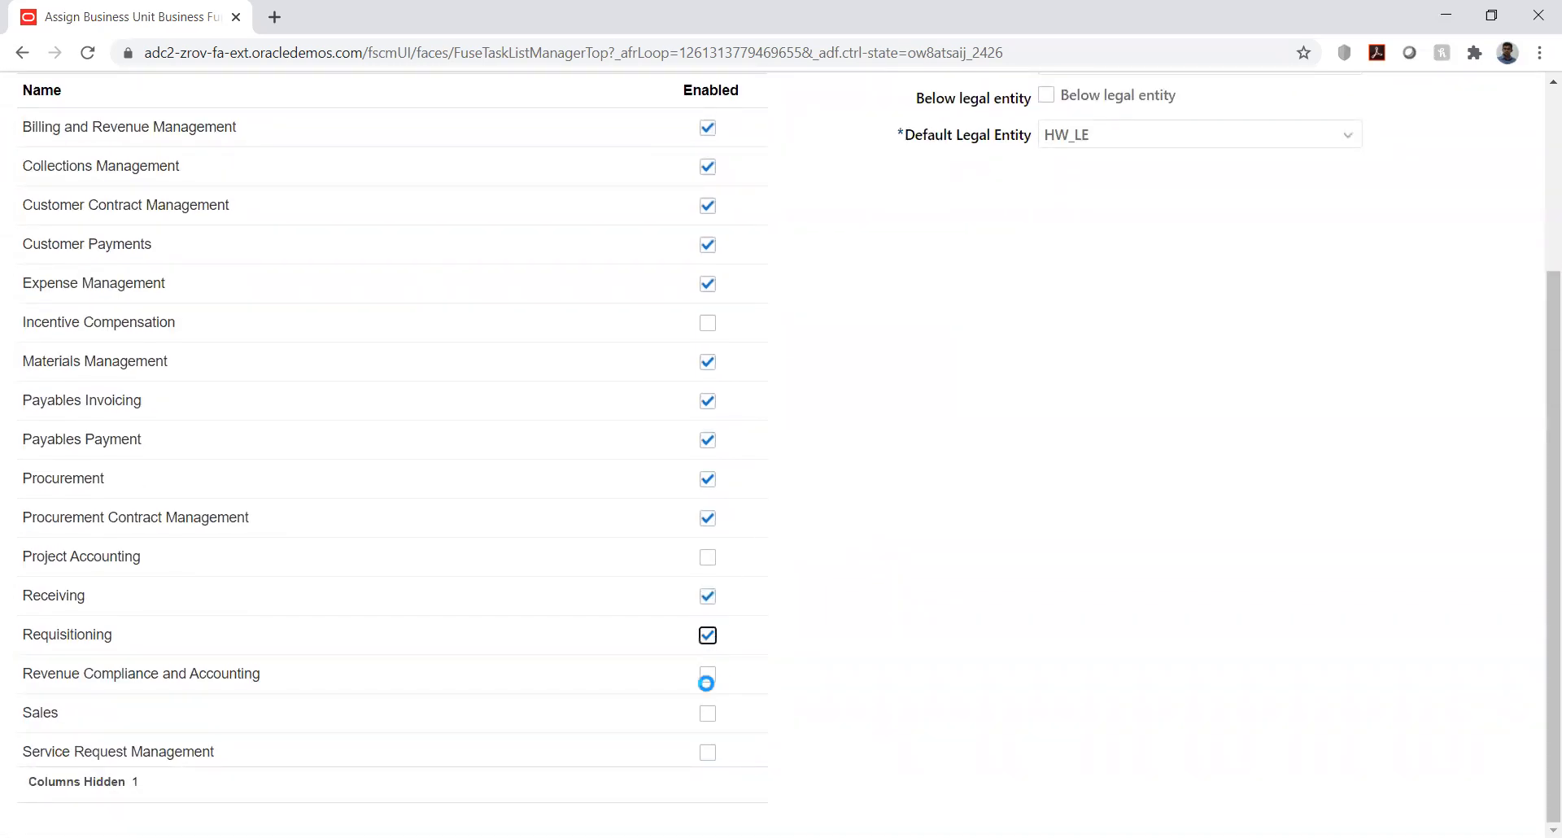
pyautogui.click(708, 676)
pyautogui.scroll(3, 1041, 611)
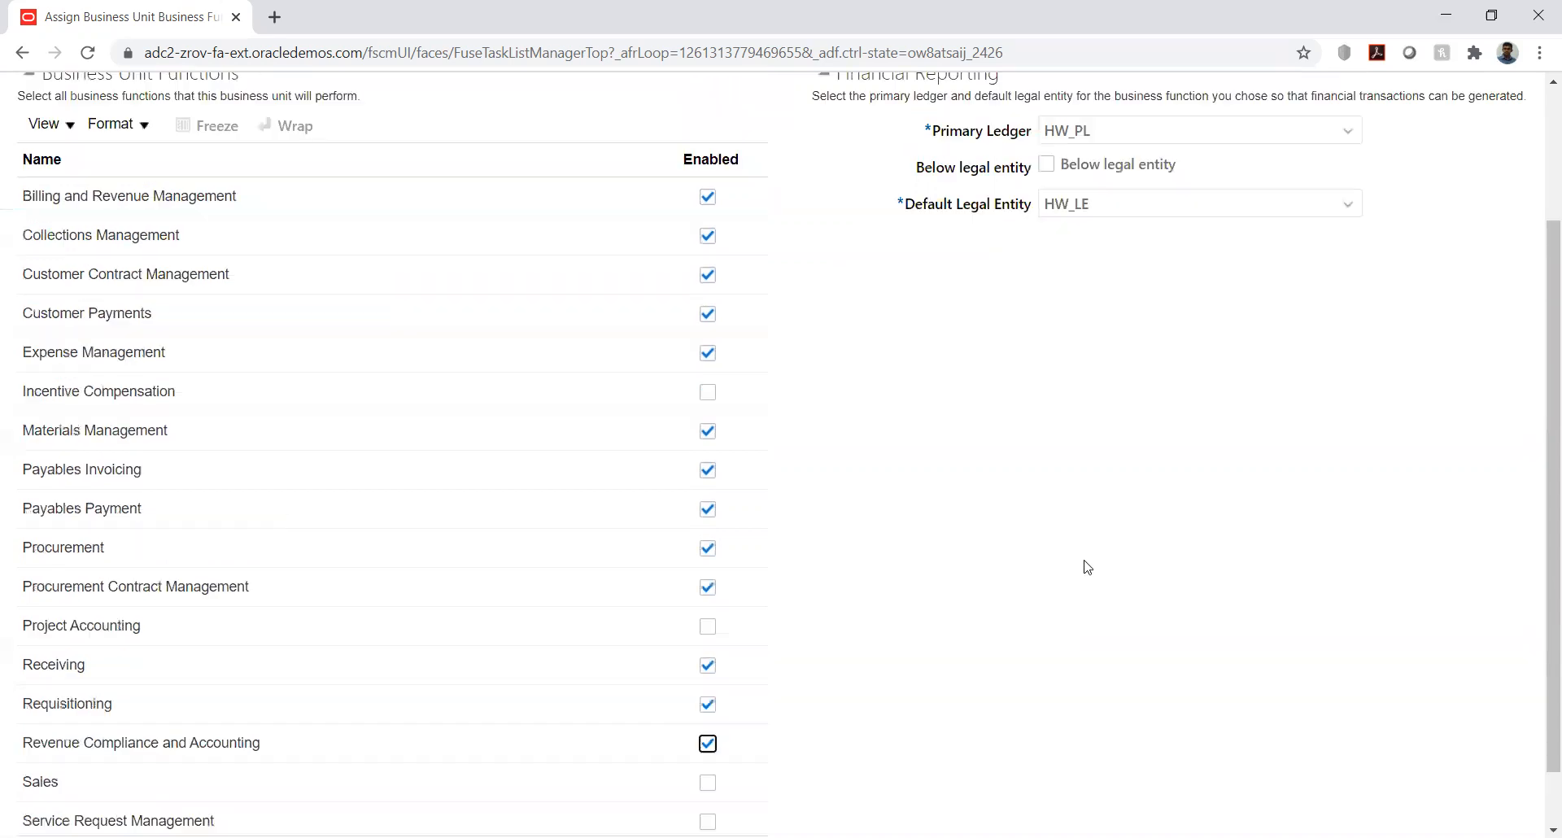
# - Mark the business unit as below legal entity, then save and close the business function assignment, accepting the messages
pyautogui.click(1045, 350)
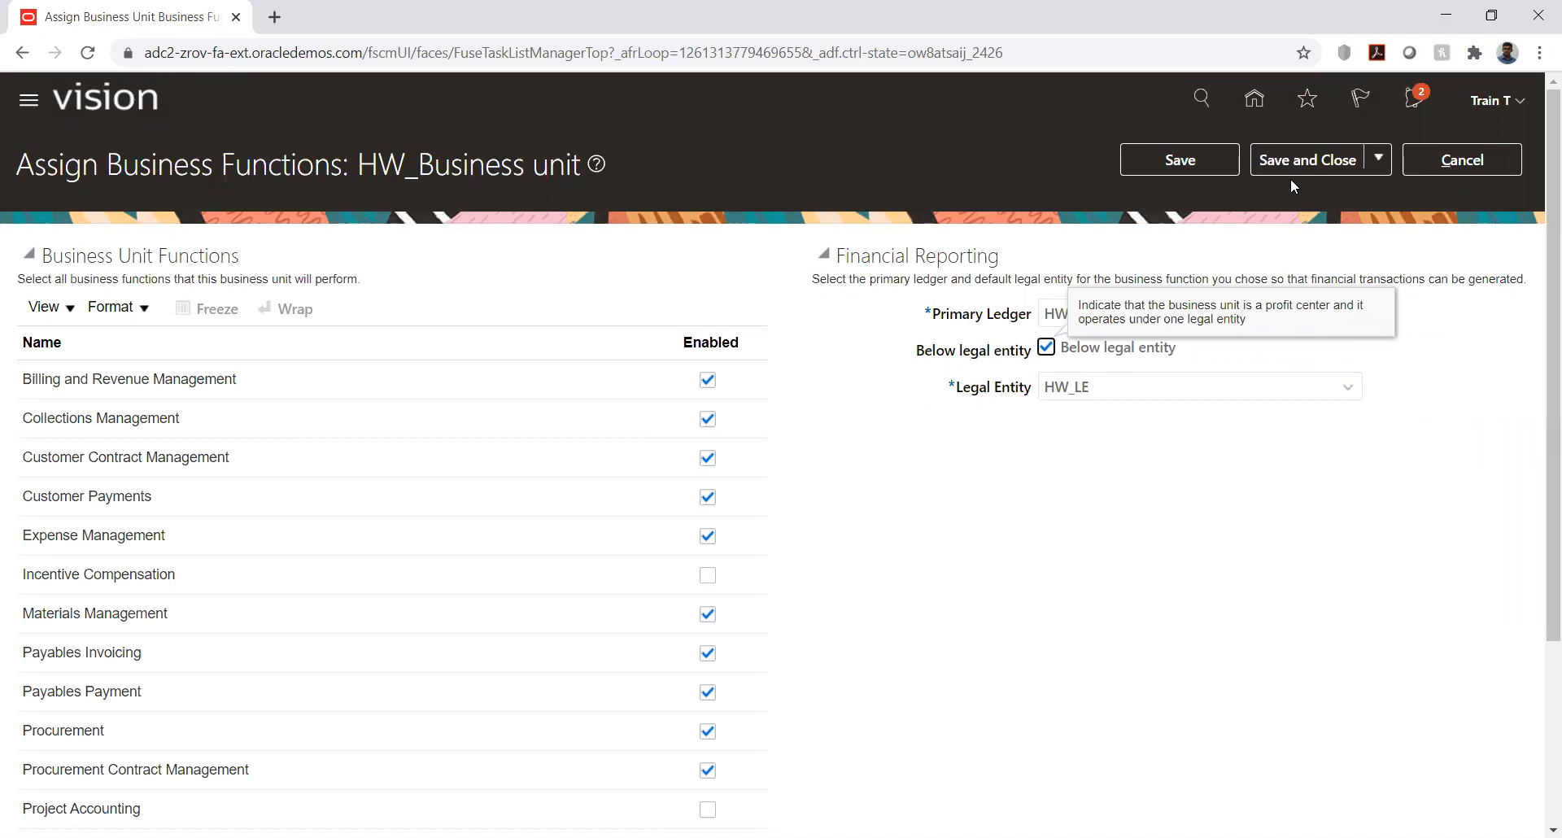
pyautogui.click(1212, 170)
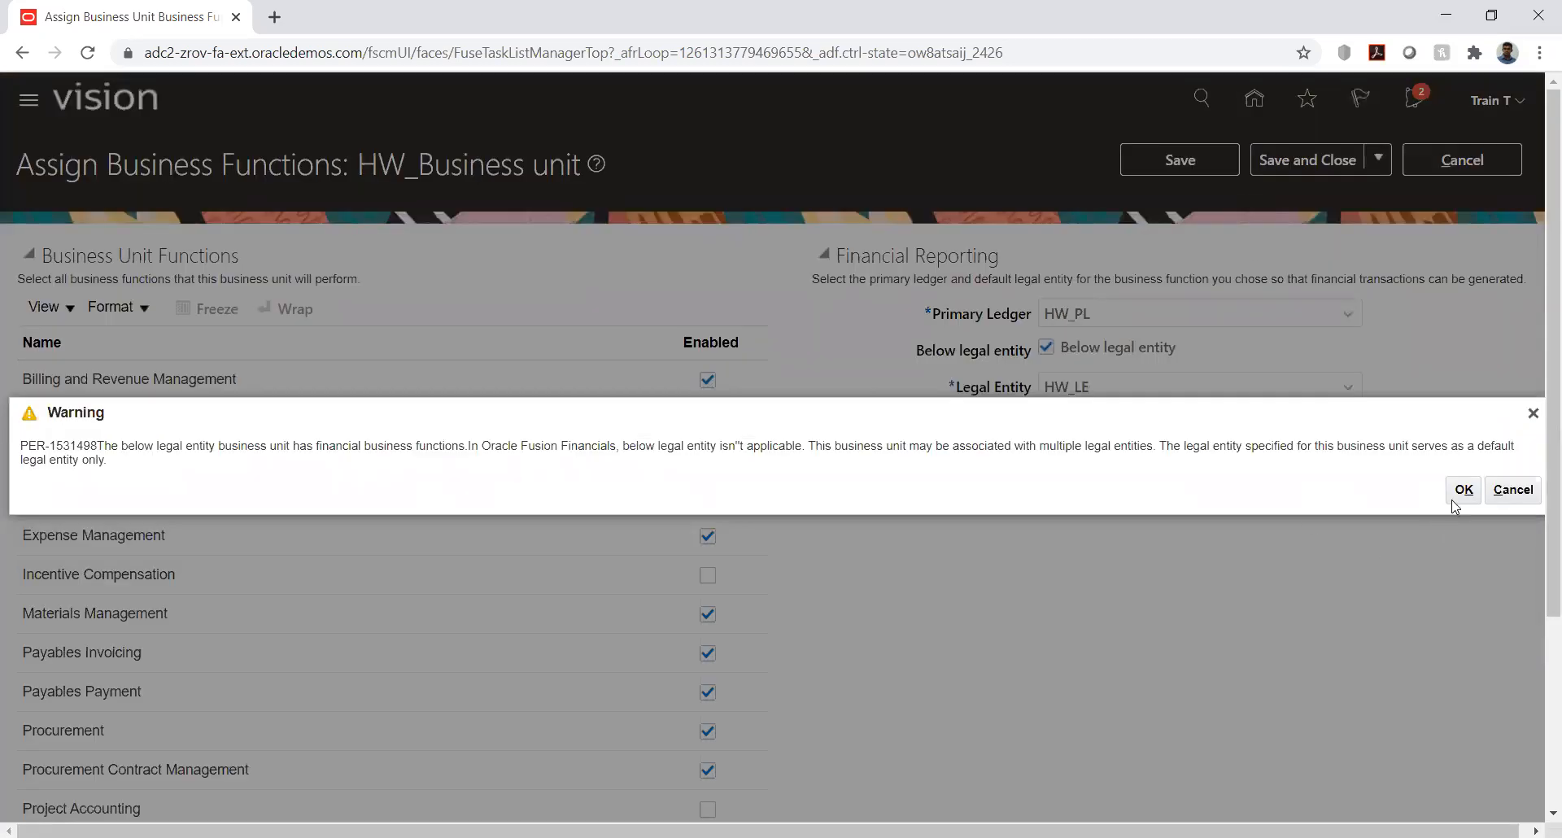
pyautogui.click(1464, 490)
pyautogui.click(1301, 161)
pyautogui.click(1464, 490)
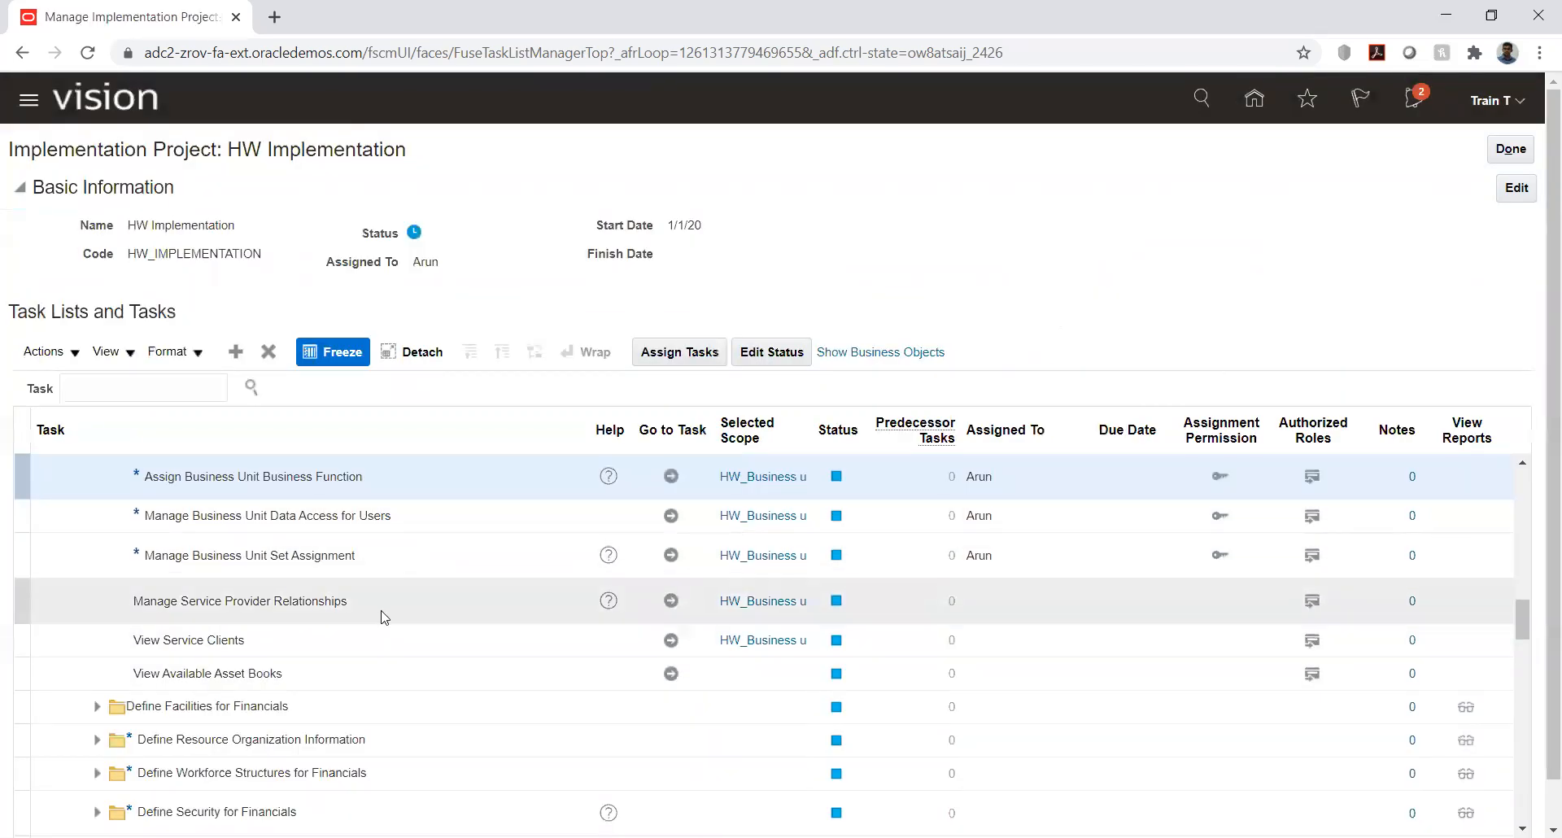
# - Set the Manage Common Options for Payables and Procurement scope to HW_Business unit and go to the task
pyautogui.scroll(-2, 379, 607)
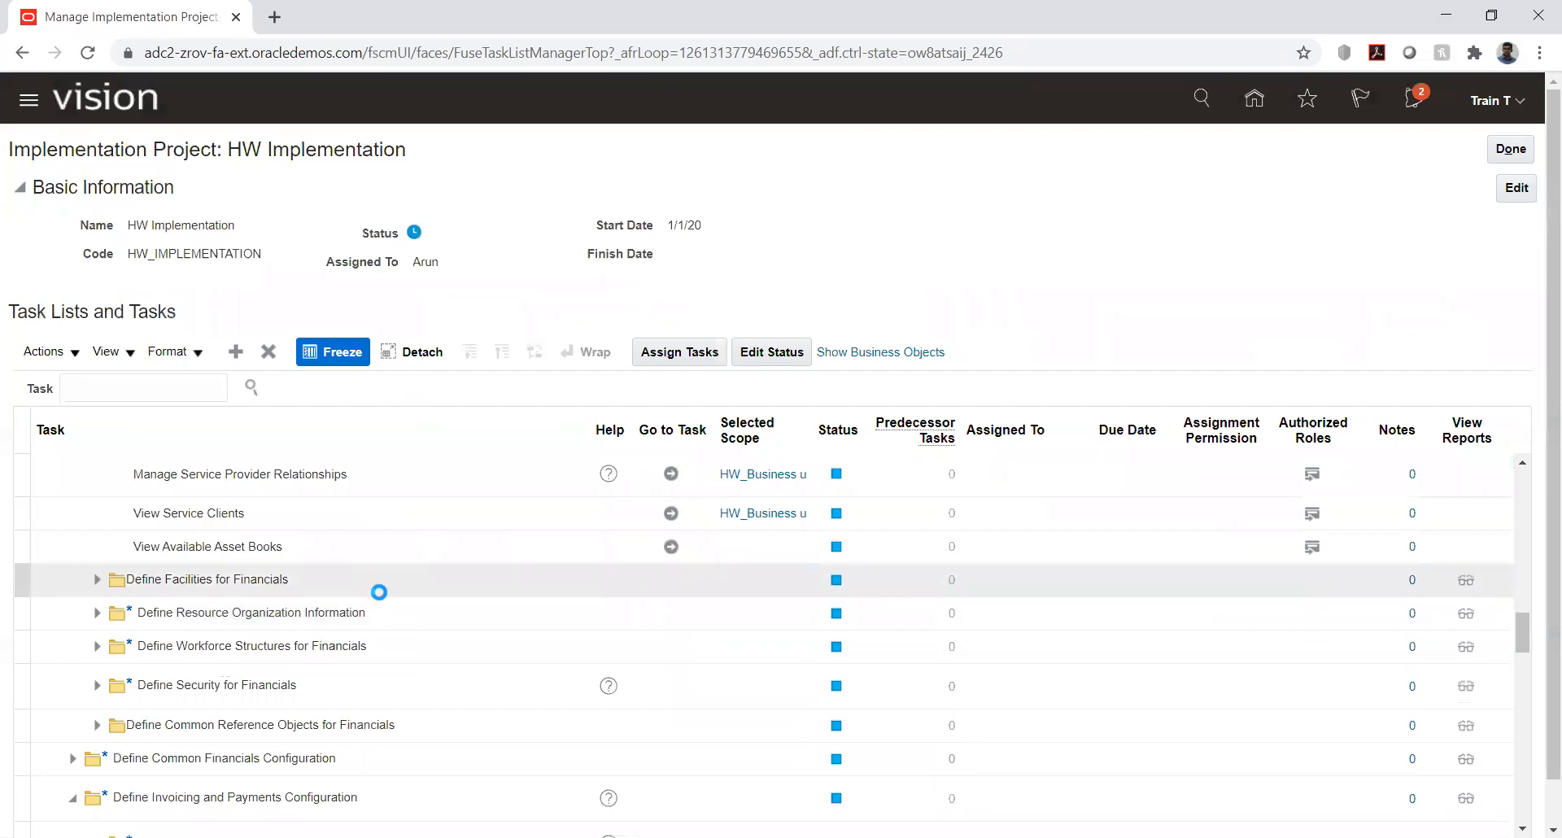
pyautogui.scroll(-2, 379, 592)
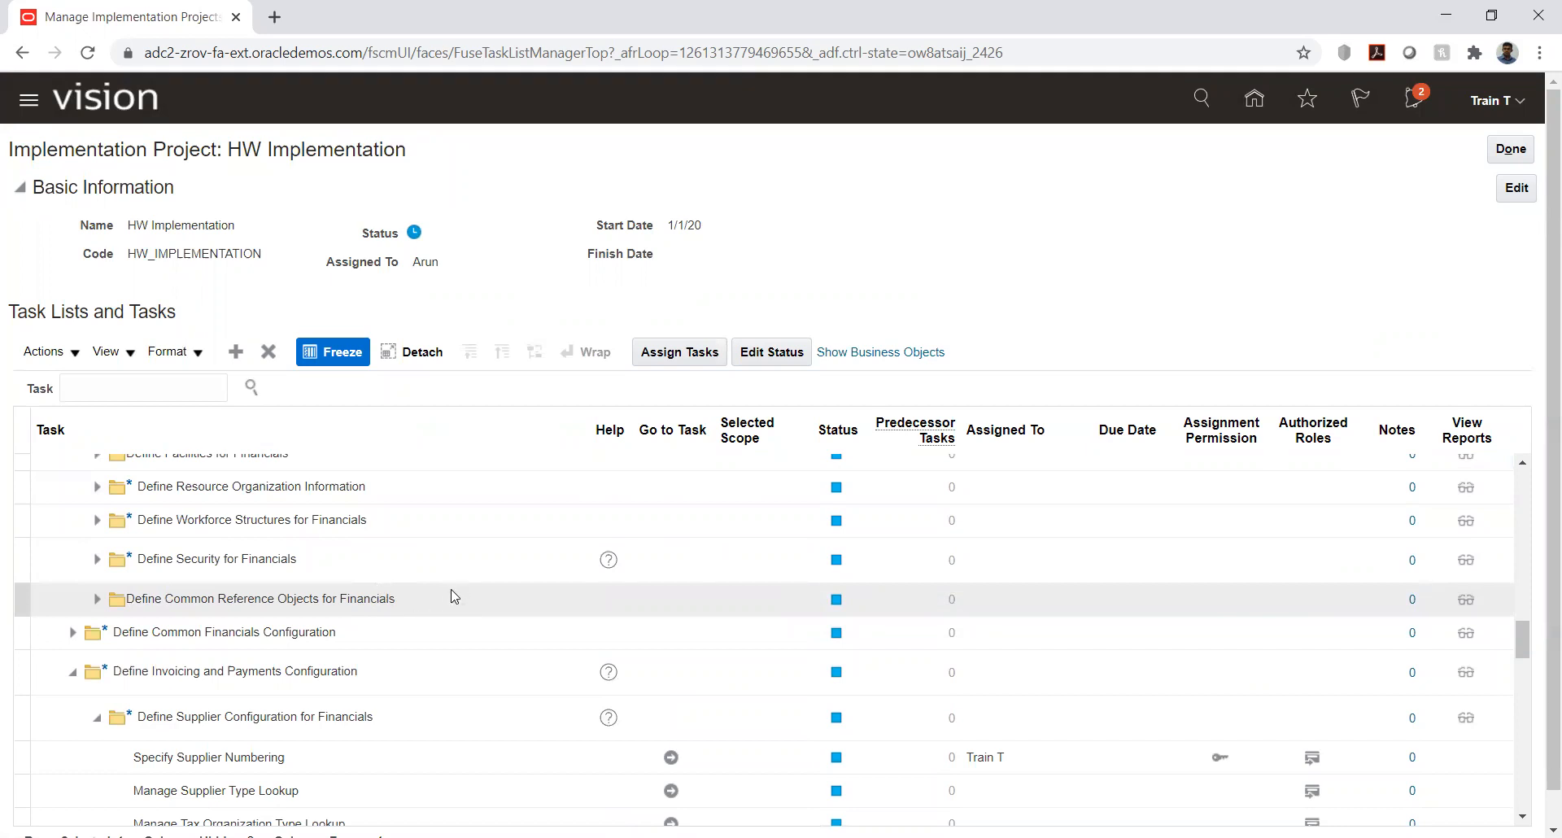
pyautogui.scroll(-3, 447, 600)
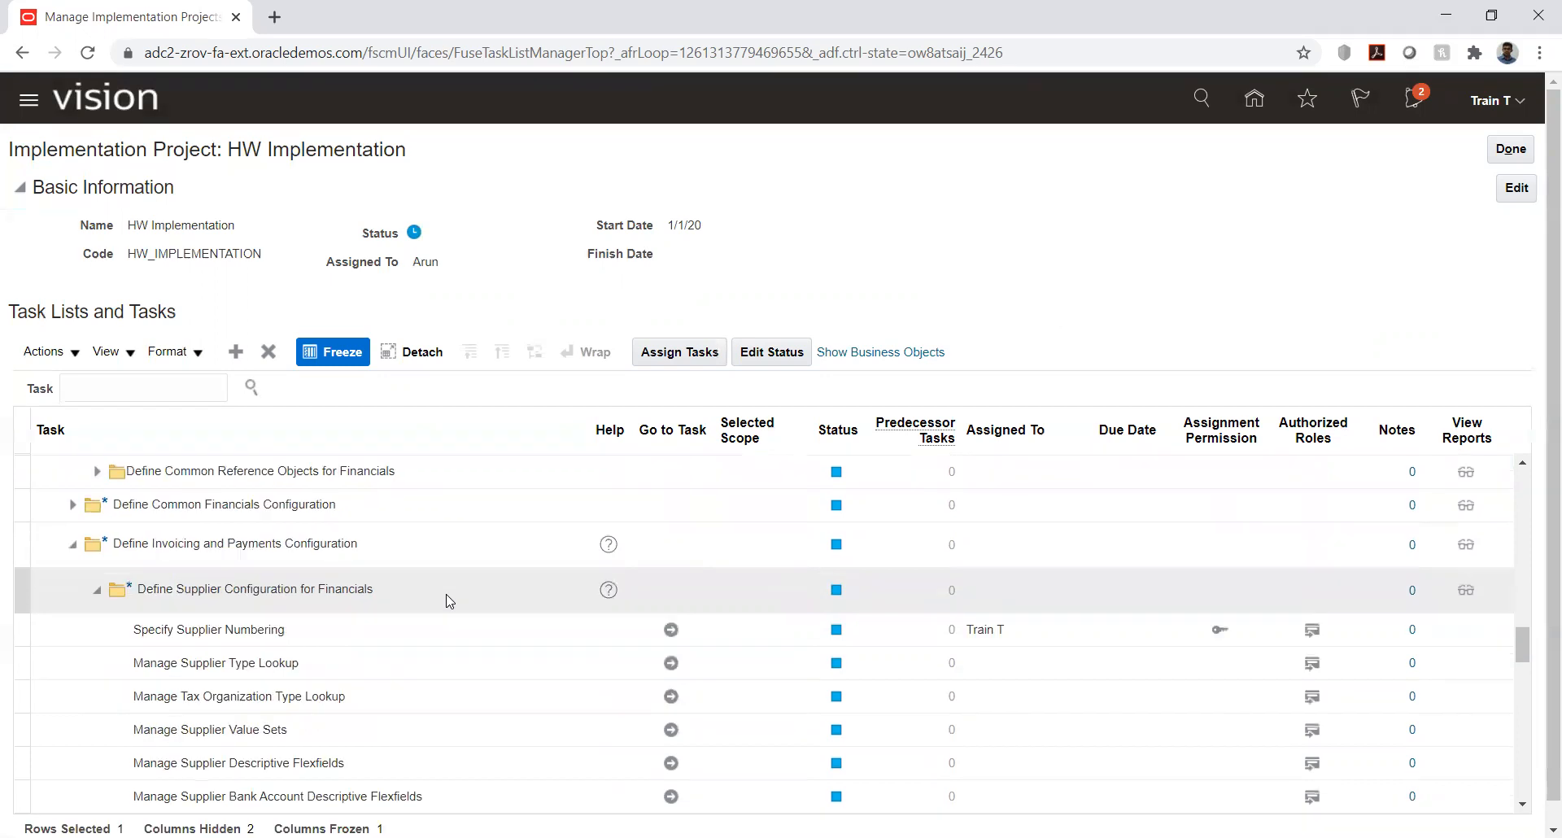
pyautogui.scroll(-3, 448, 601)
pyautogui.scroll(-6, 448, 600)
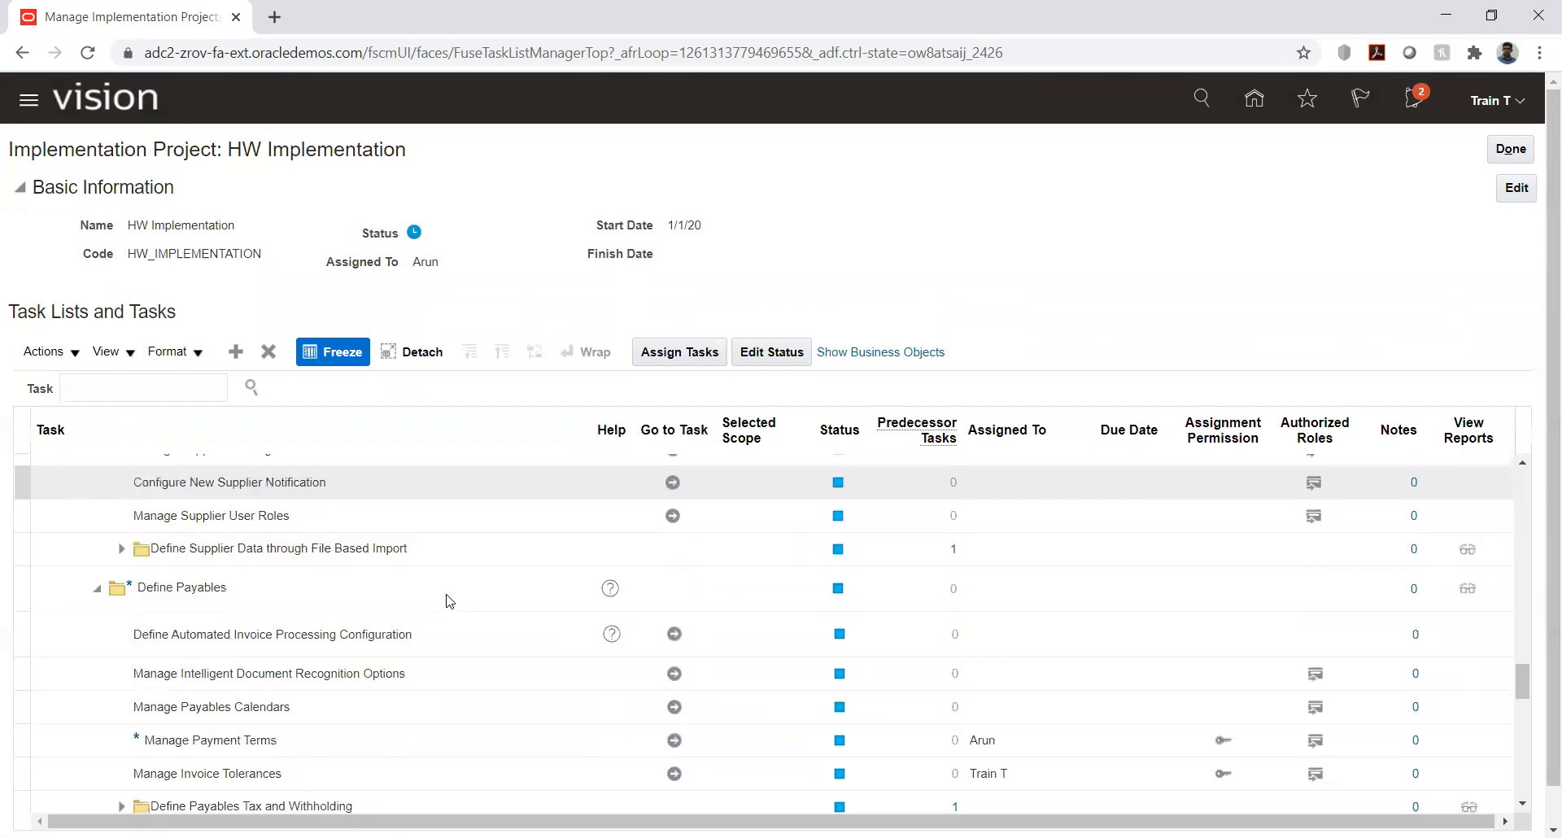
pyautogui.scroll(-3, 446, 601)
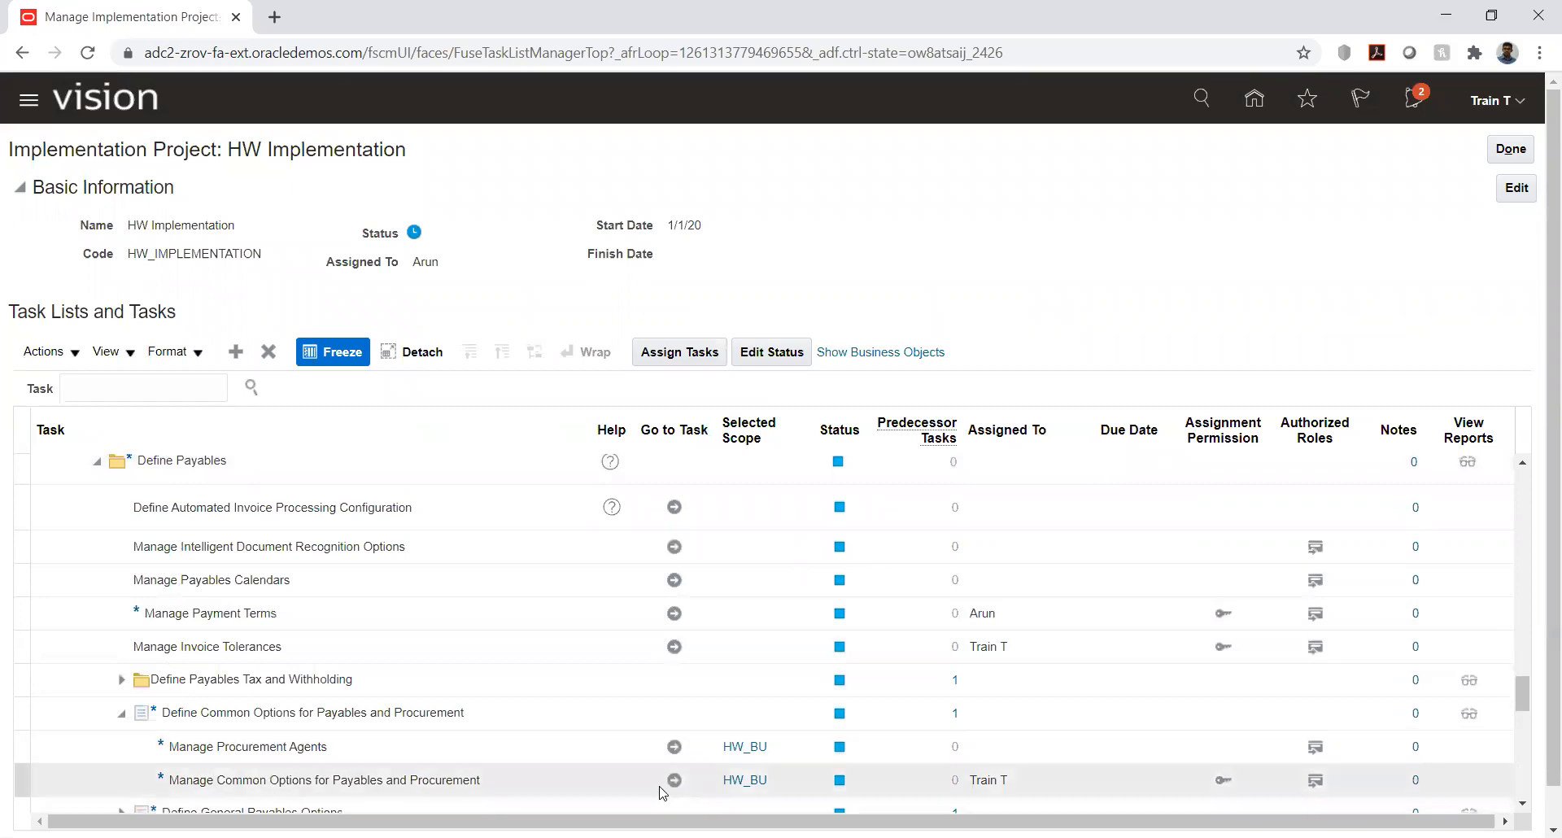
pyautogui.click(744, 779)
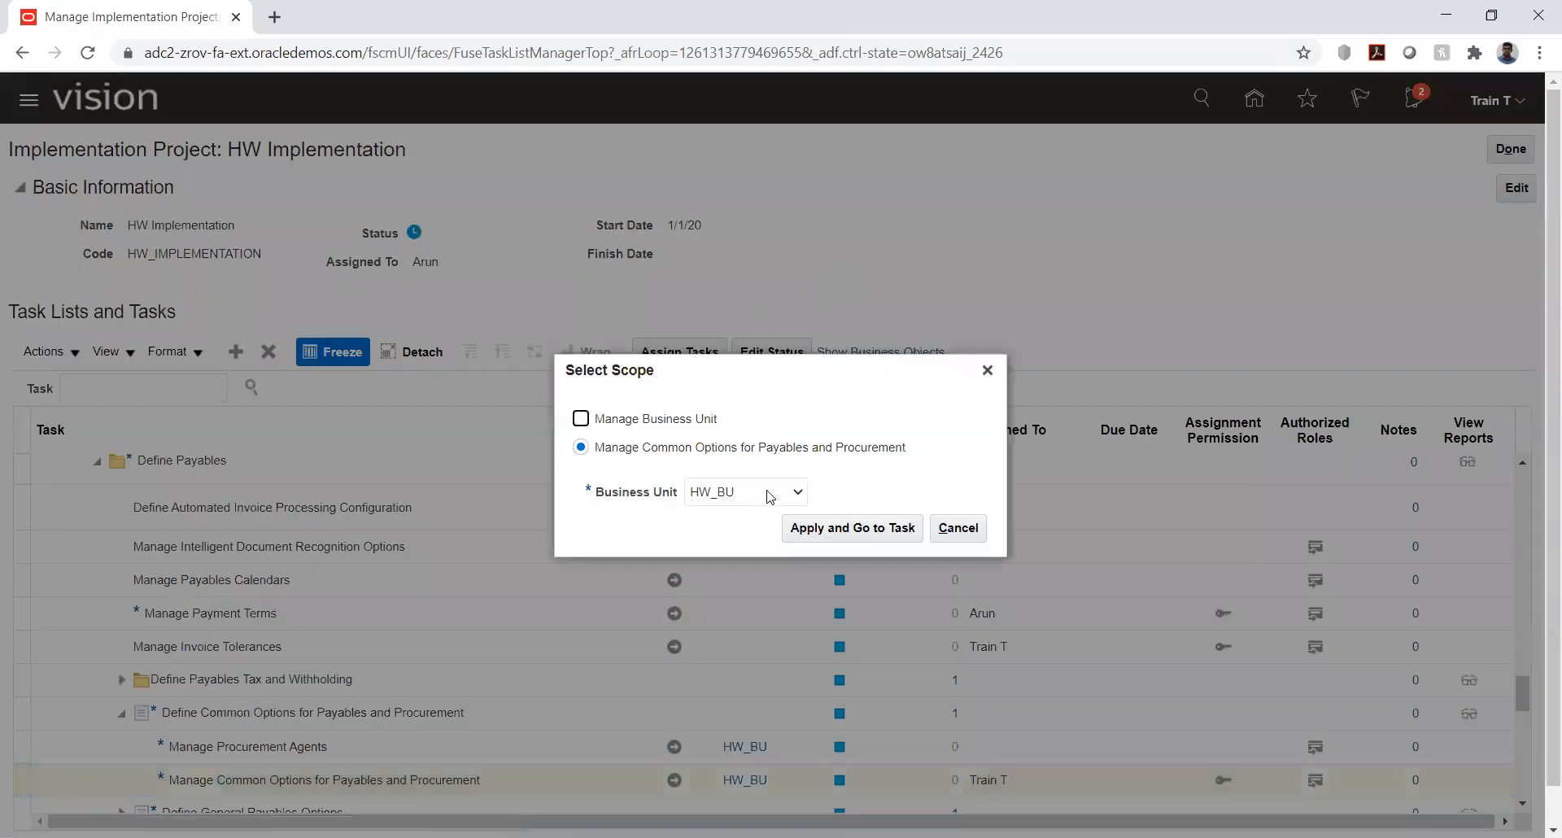
pyautogui.click(763, 498)
pyautogui.click(757, 530)
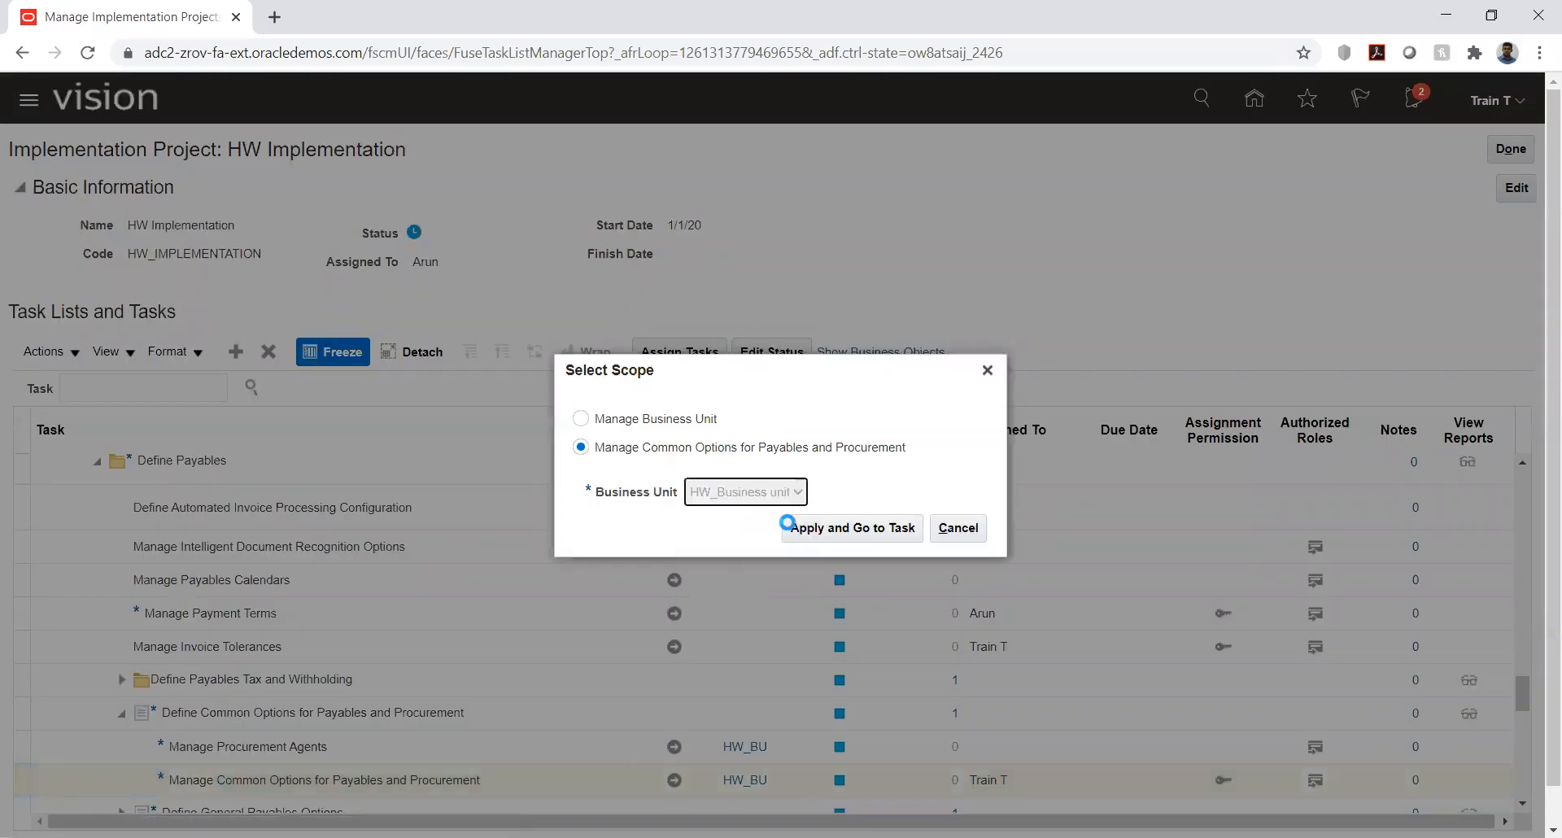
pyautogui.click(858, 527)
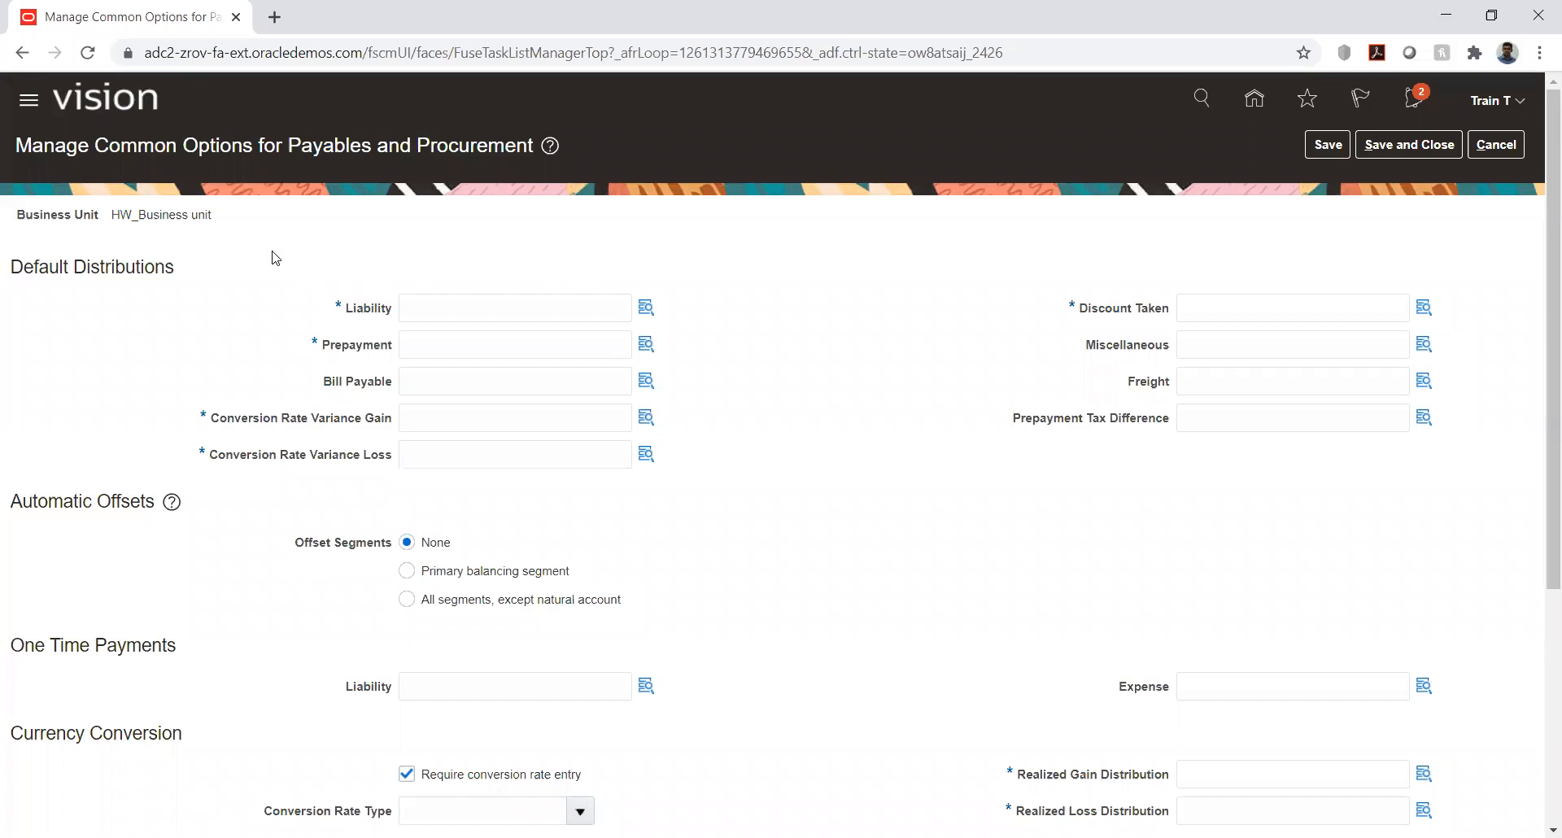
# - Examine the Liability, Prepayment and Bill Payable default distributions, including the segments offered for the liability account
pyautogui.click(646, 308)
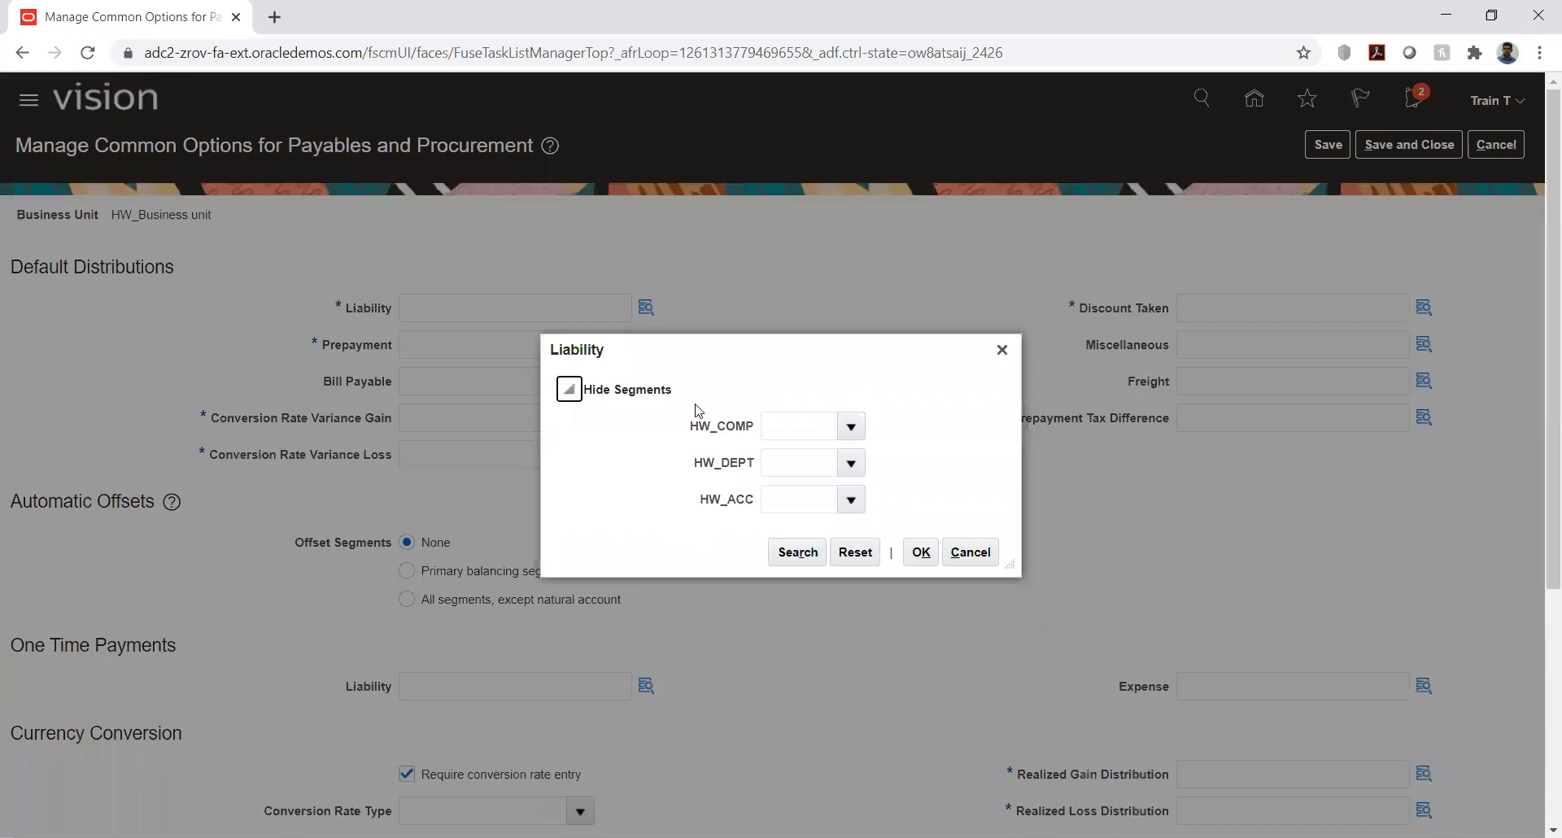
pyautogui.click(971, 552)
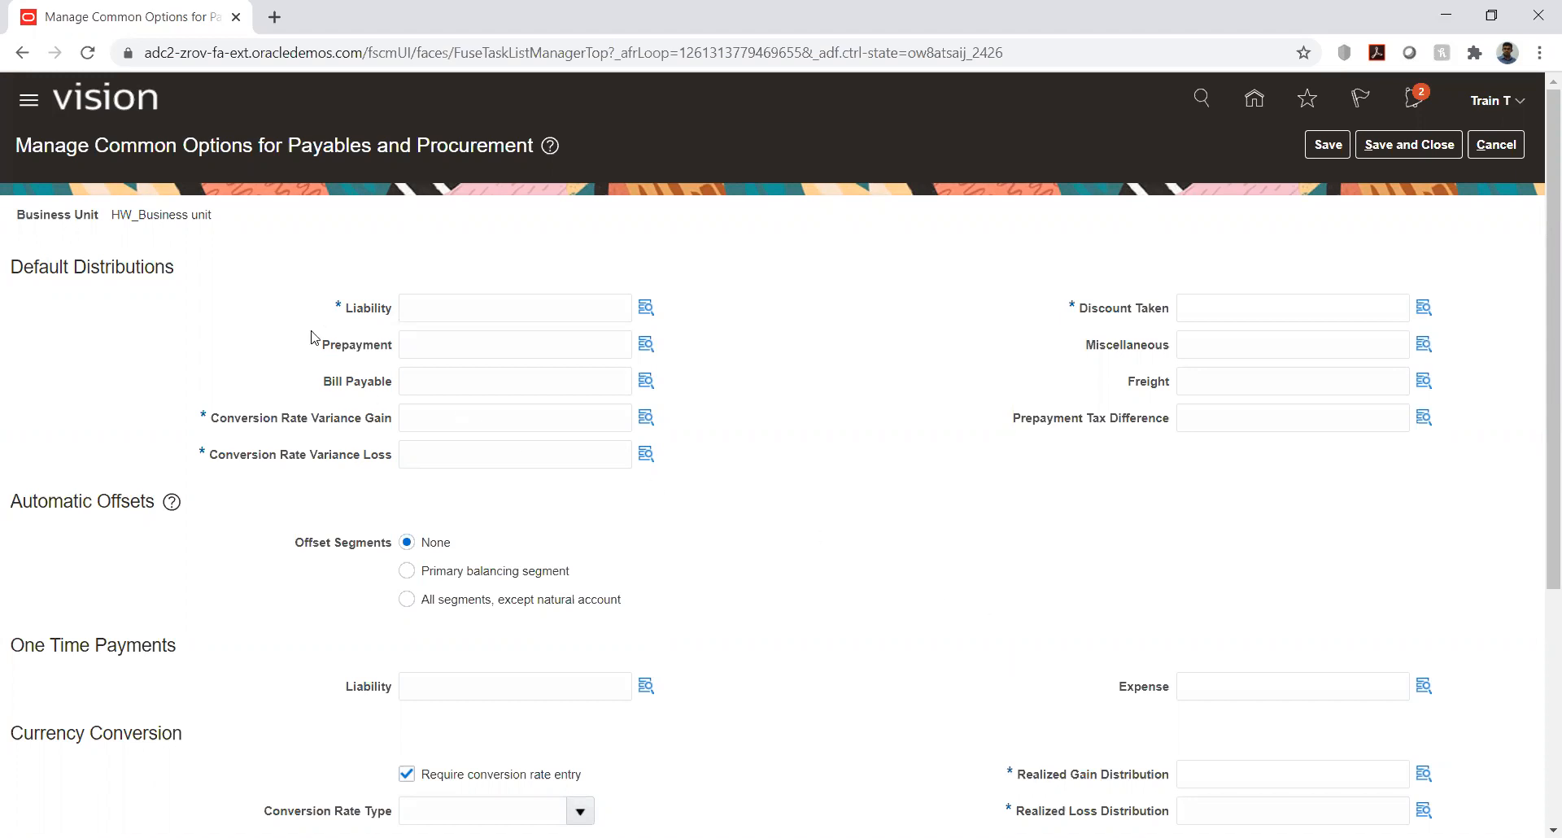
pyautogui.moveTo(345, 315); pyautogui.dragTo(389, 348)
pyautogui.click(228, 370)
pyautogui.moveTo(346, 311); pyautogui.dragTo(394, 348)
pyautogui.click(298, 382)
pyautogui.scroll(-1, 308, 376)
pyautogui.moveTo(324, 285); pyautogui.dragTo(394, 283)
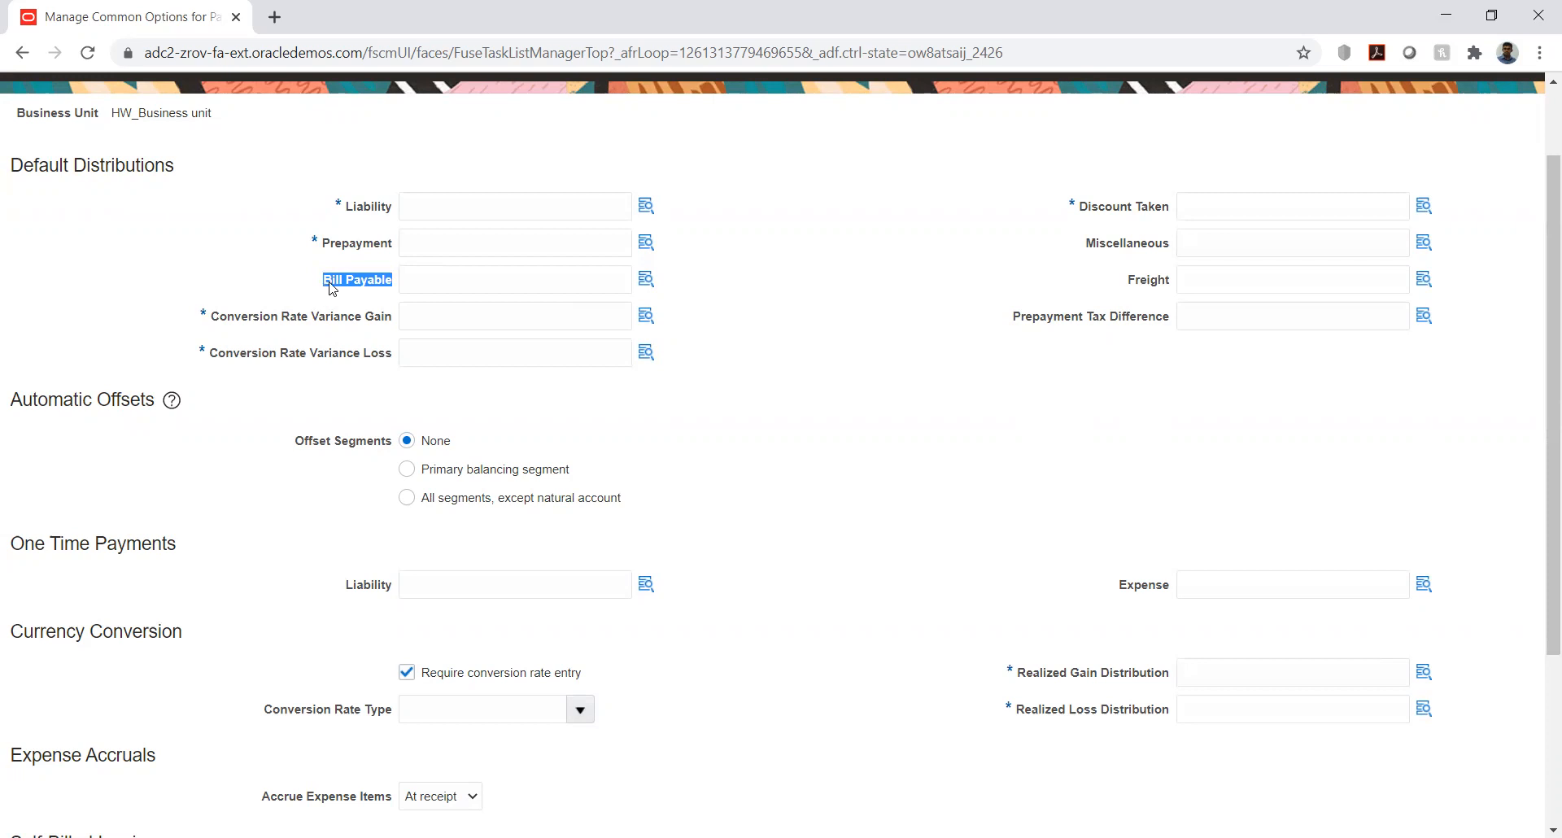
pyautogui.click(443, 286)
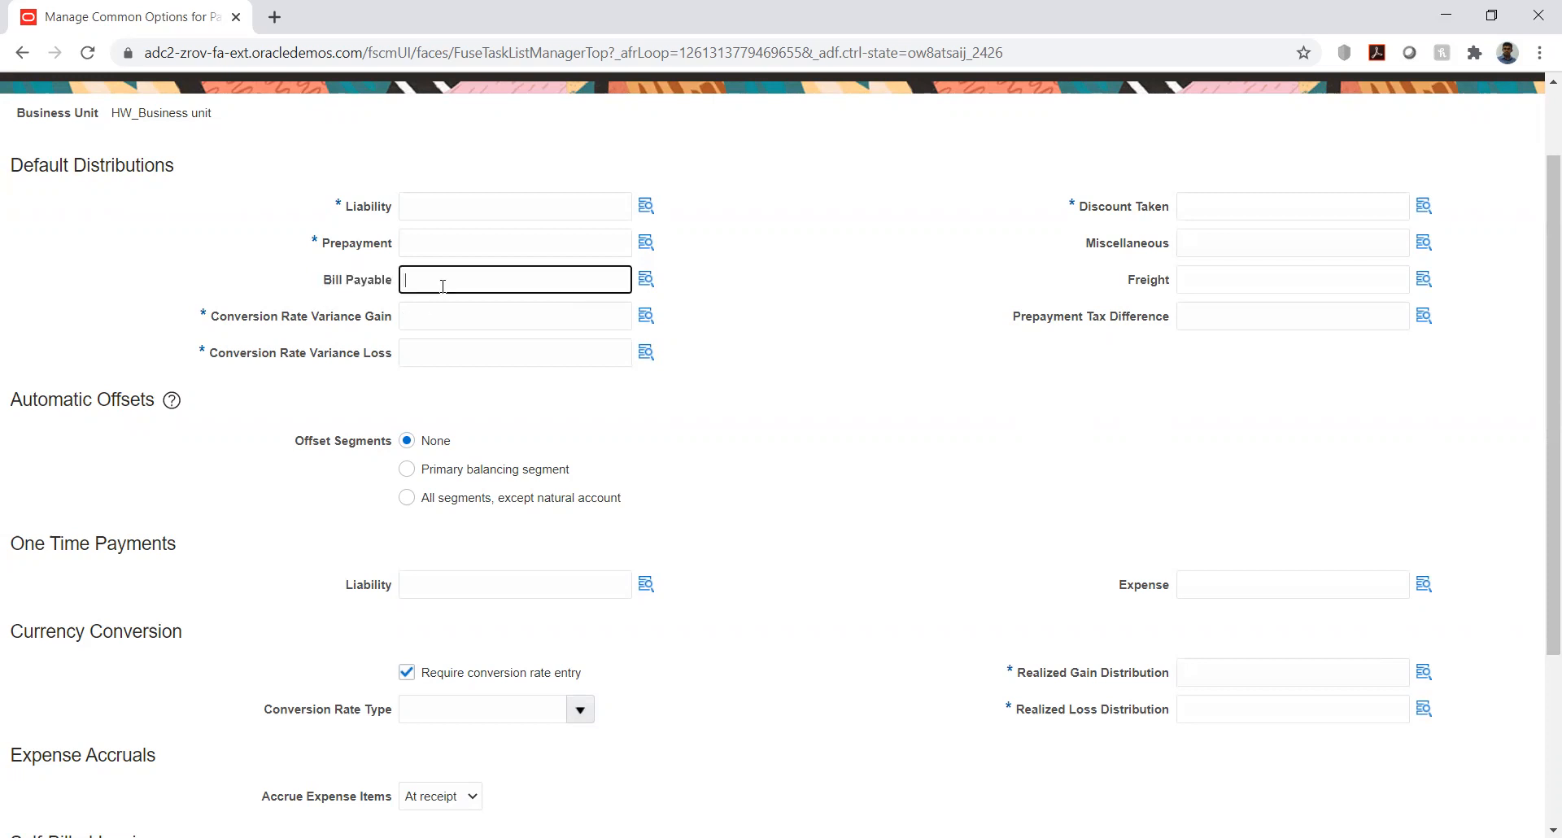
pyautogui.click(809, 270)
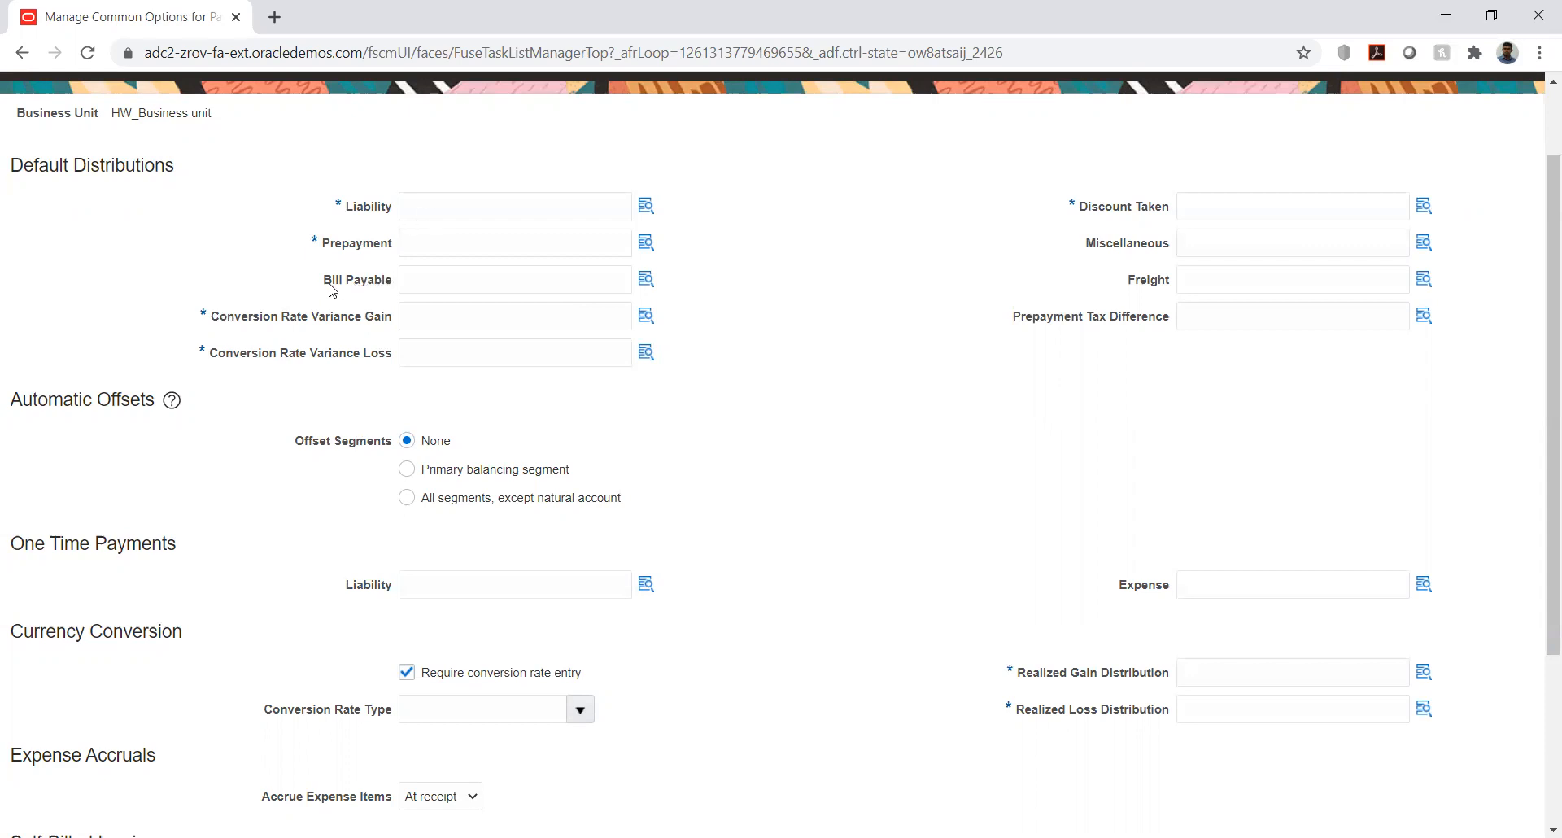
# - Review the Bill Payable and Conversion Rate Variance Gain and Loss distributions, and check the account combination lookup for the variance gain
pyautogui.moveTo(324, 279); pyautogui.dragTo(385, 283)
pyautogui.click(370, 308)
pyautogui.moveTo(325, 282); pyautogui.dragTo(389, 284)
pyautogui.click(342, 286)
pyautogui.moveTo(214, 325); pyautogui.dragTo(382, 322)
pyautogui.moveTo(216, 358); pyautogui.dragTo(364, 359)
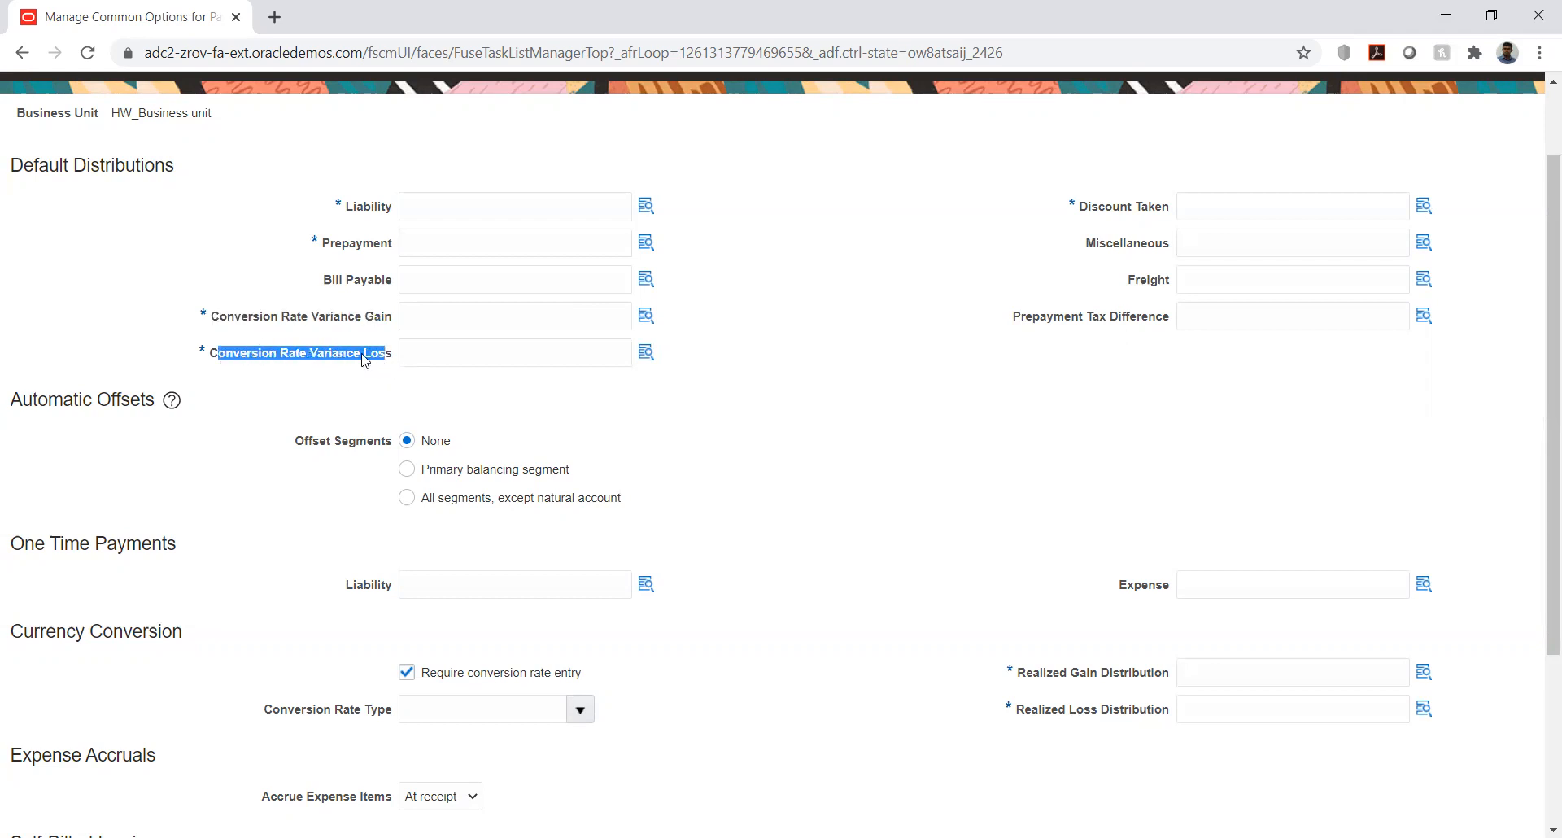
pyautogui.click(188, 269)
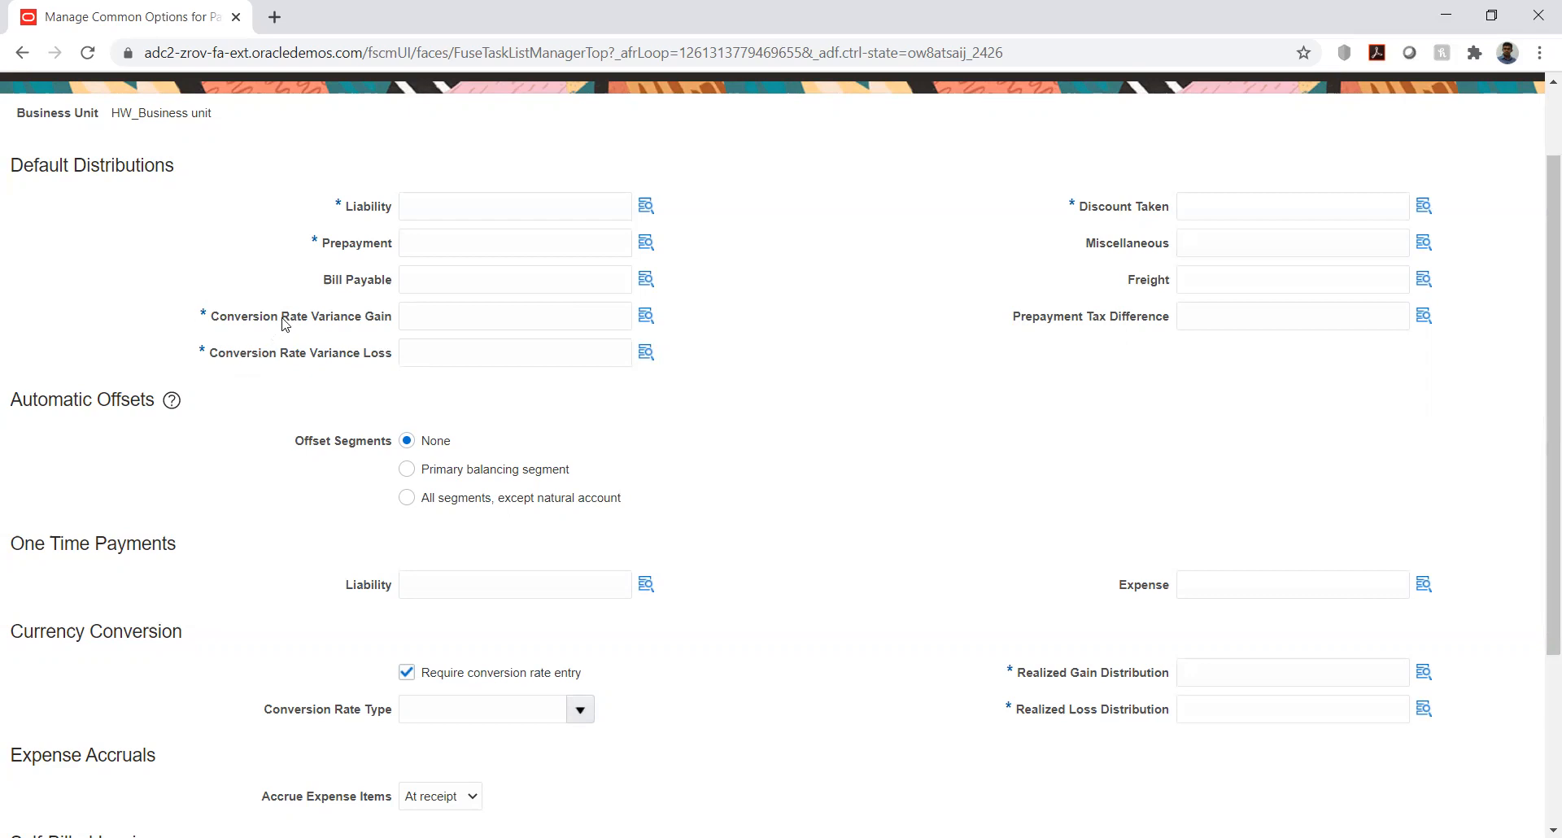
pyautogui.moveTo(284, 319); pyautogui.dragTo(374, 319)
pyautogui.moveTo(286, 359); pyautogui.dragTo(356, 378)
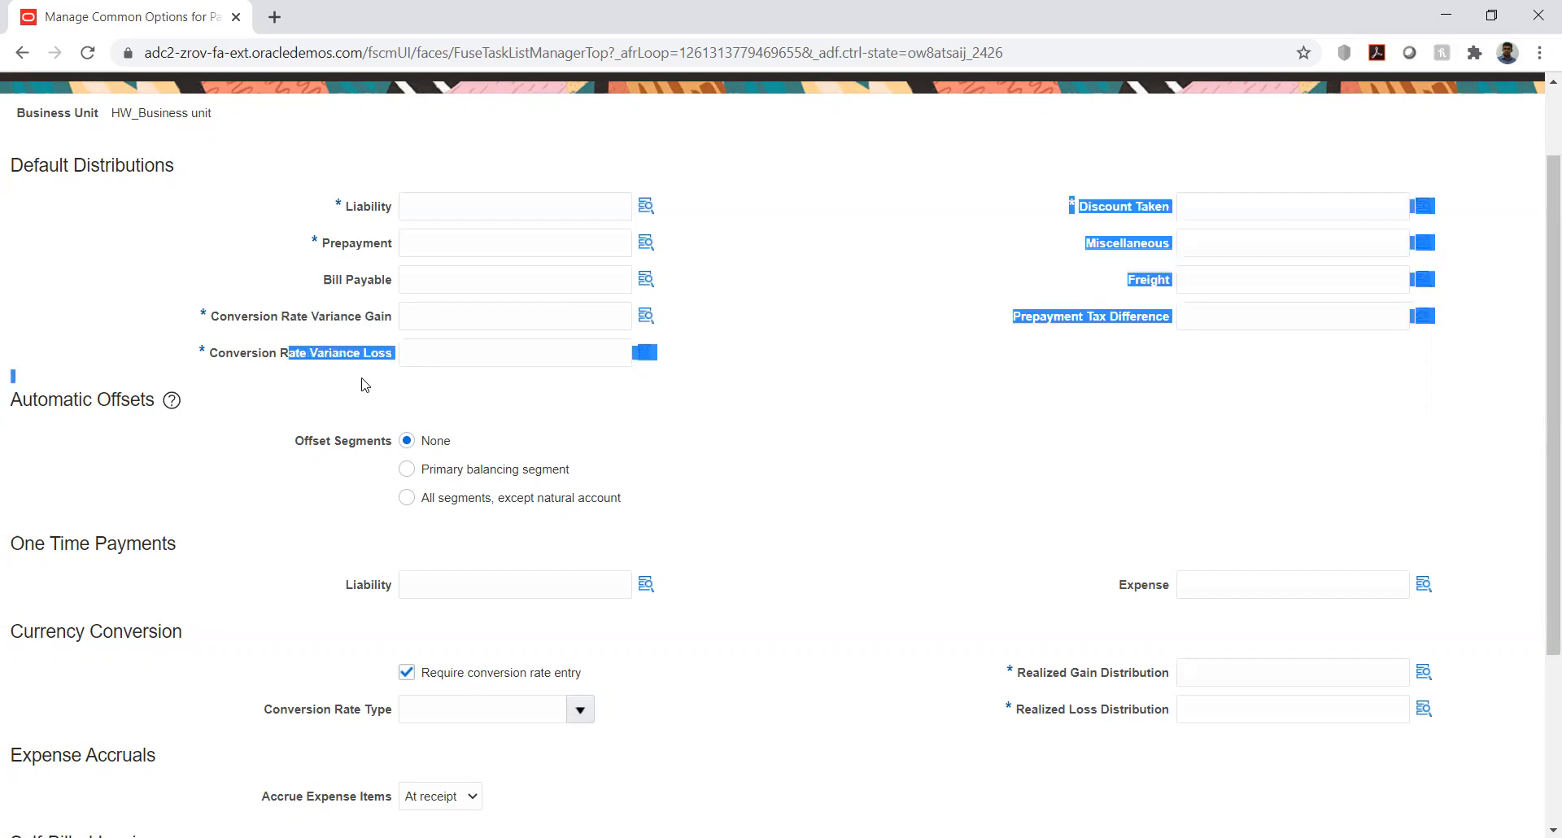
pyautogui.click(355, 397)
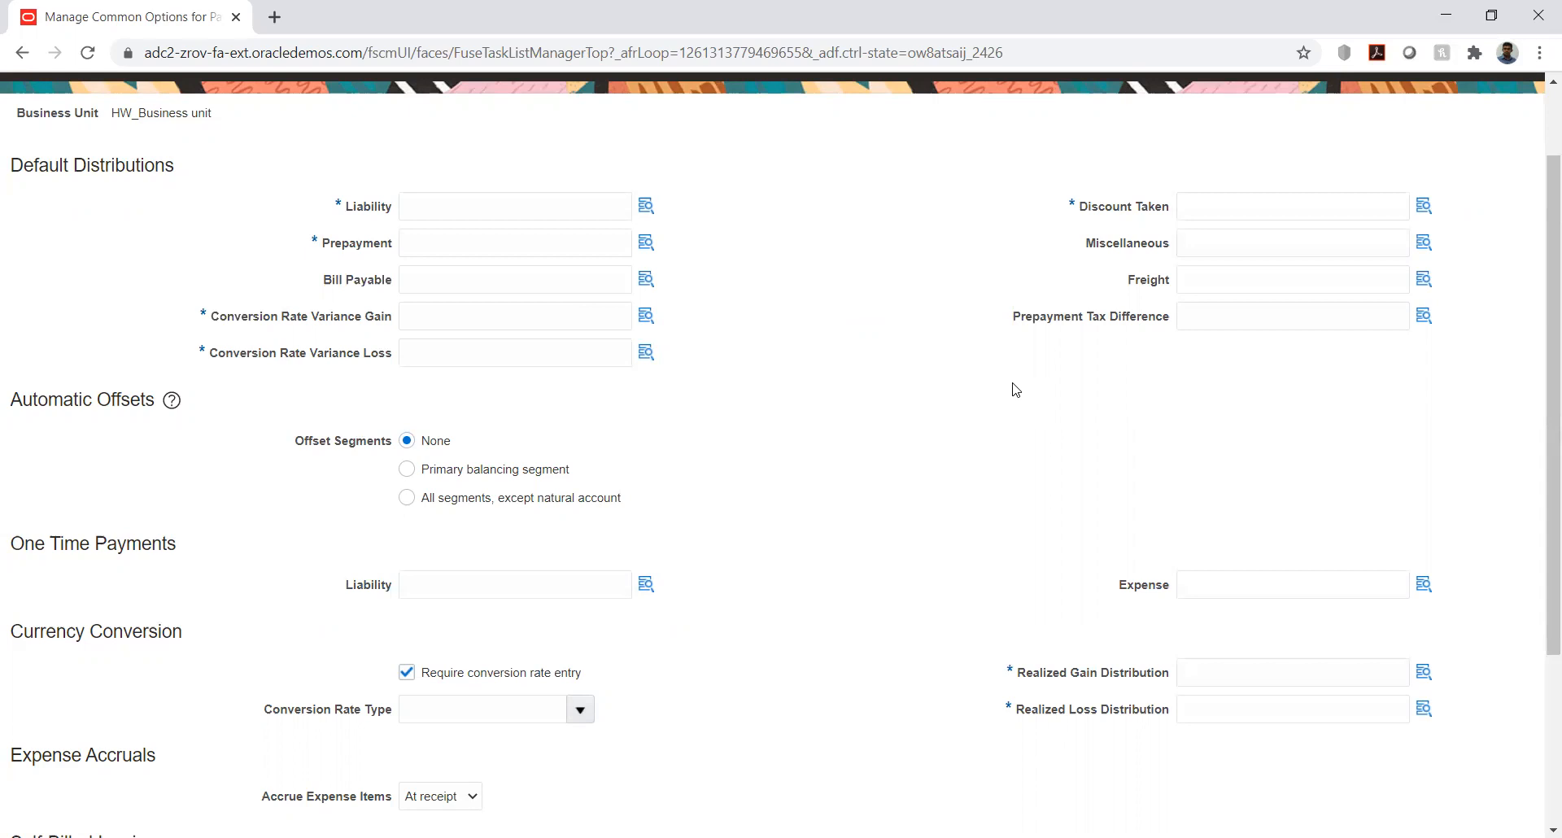
pyautogui.click(647, 316)
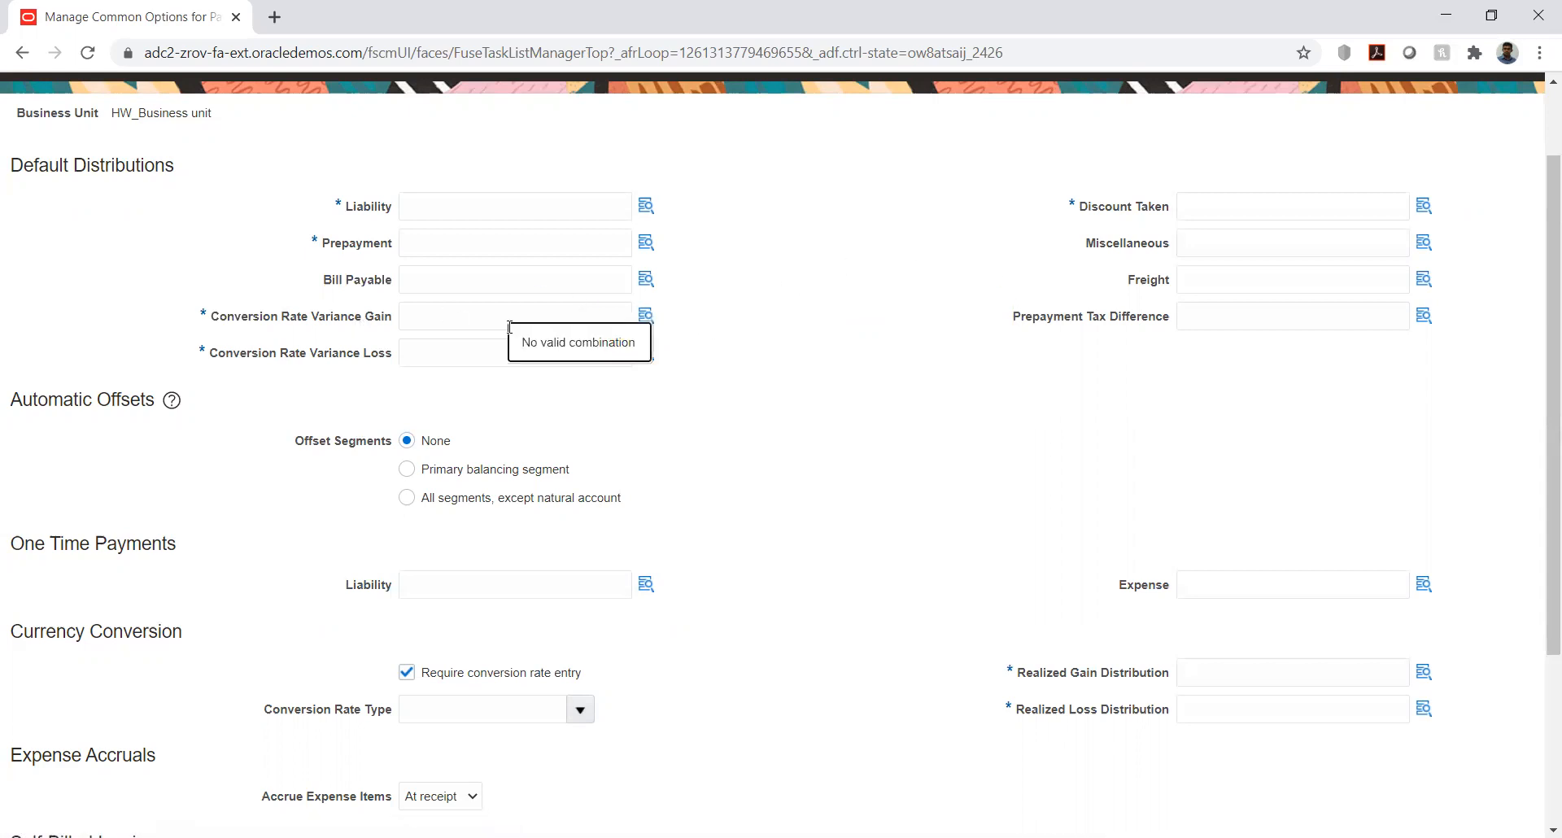
pyautogui.click(647, 317)
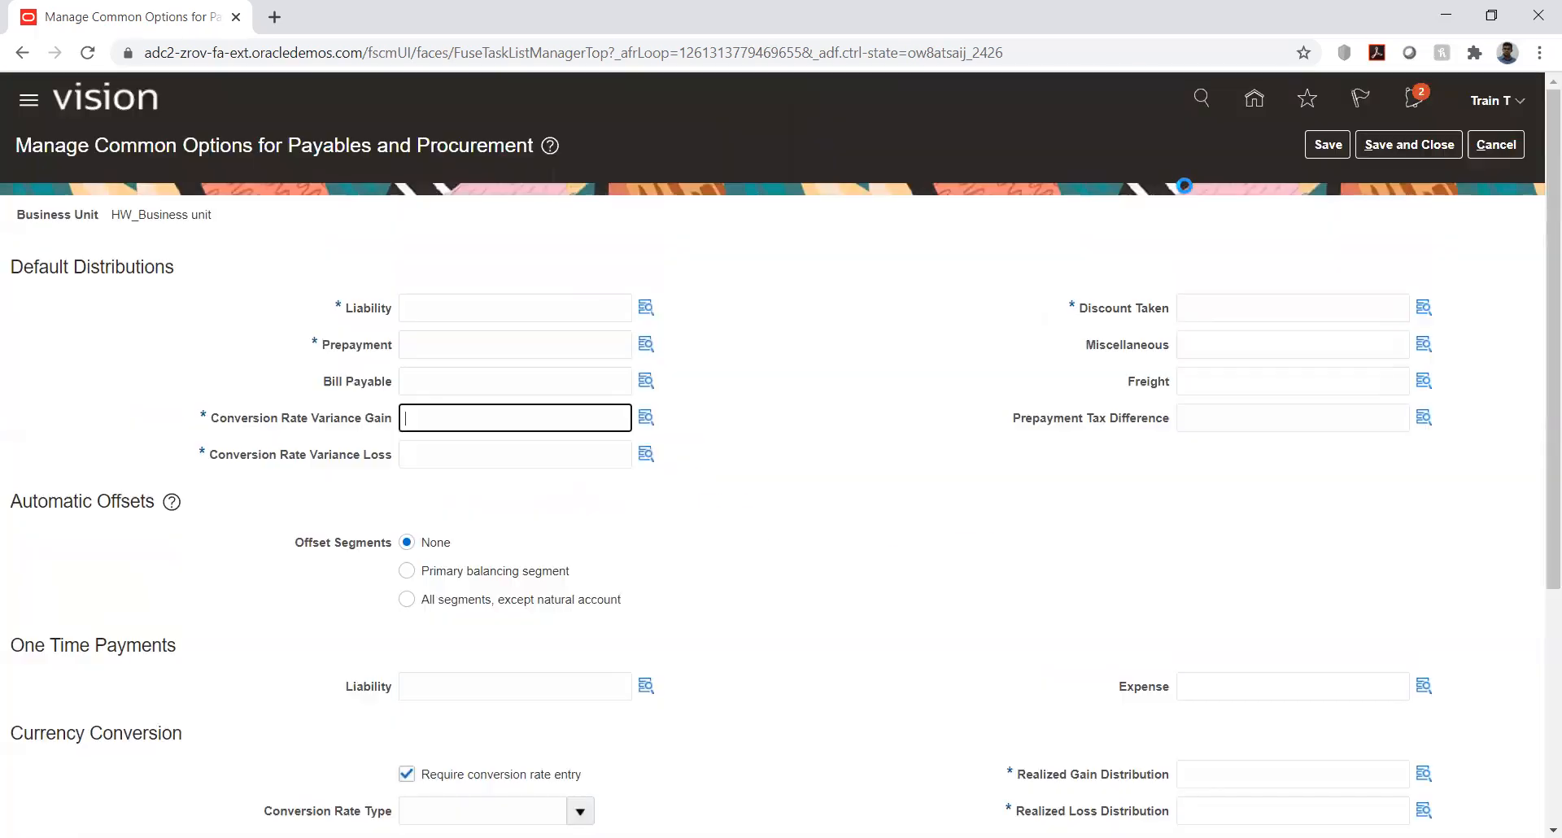
pyautogui.click(963, 297)
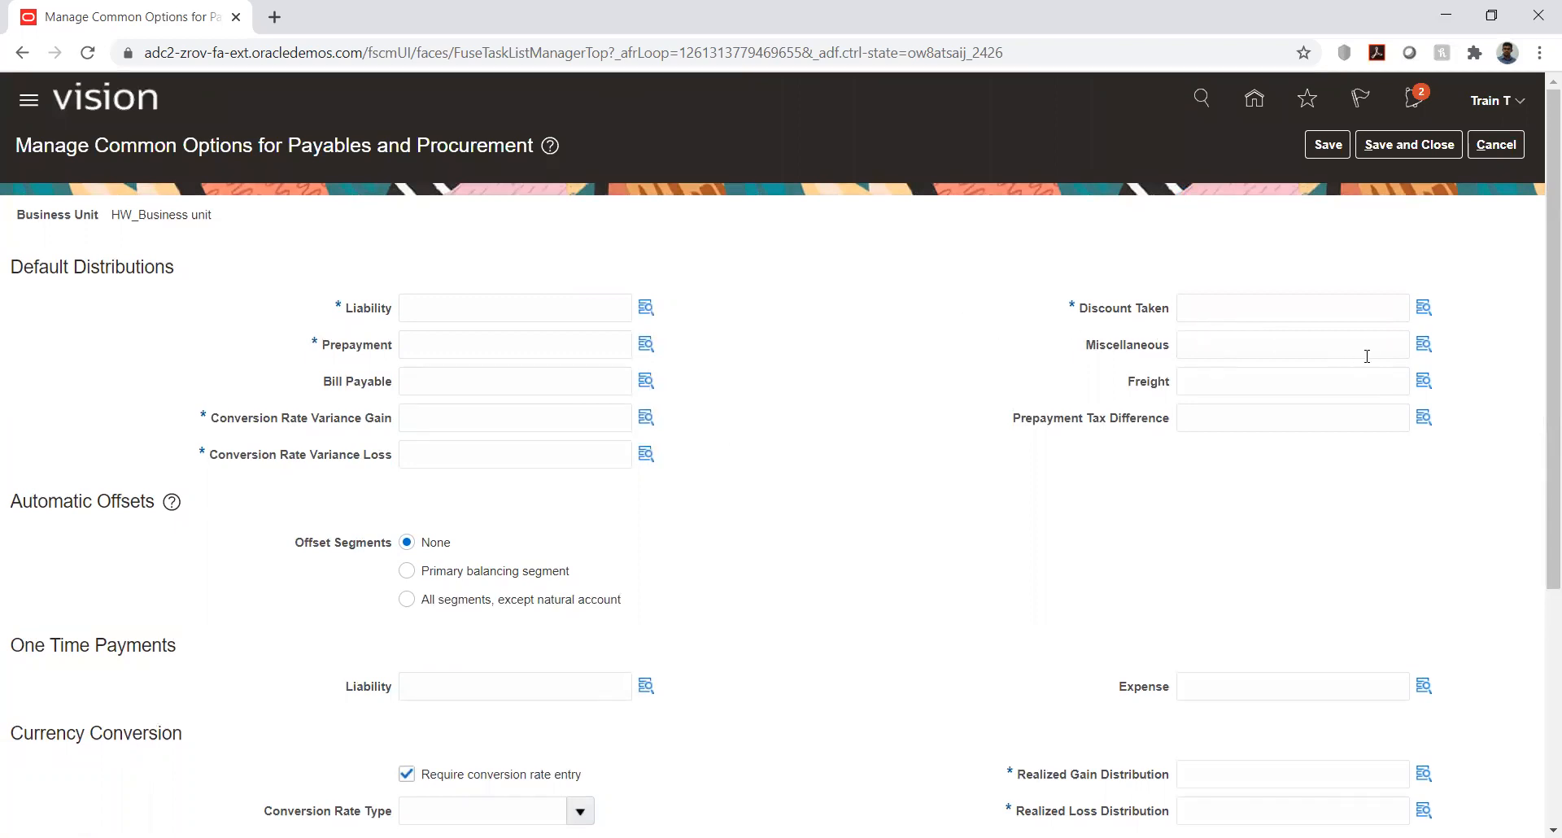
# - Examine the Discount Taken, Miscellaneous, Freight and Prepayment Tax Difference distributions, checking the account lookups for the first two
pyautogui.click(1423, 309)
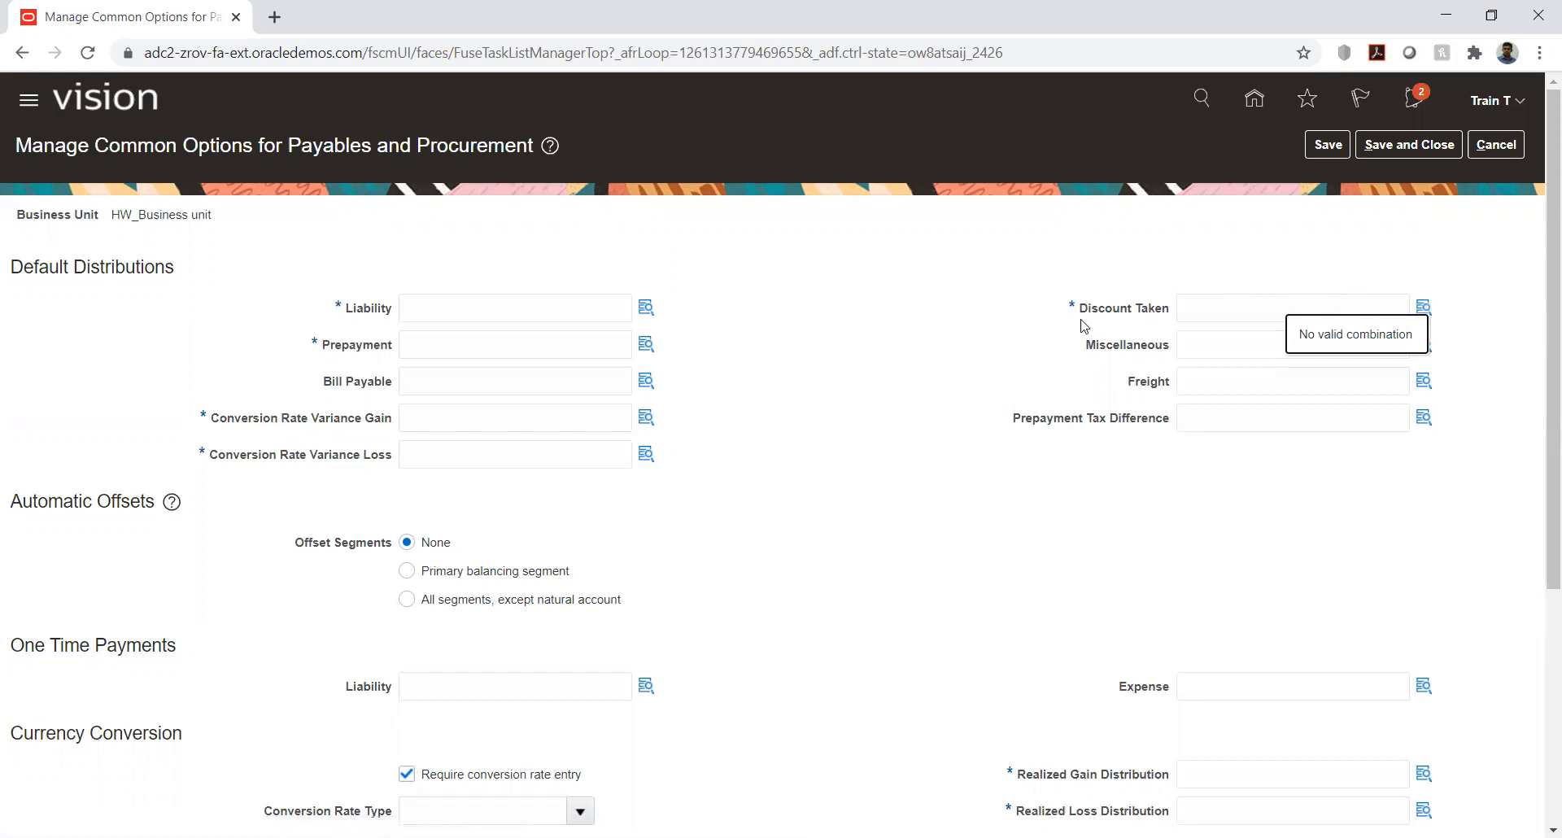
pyautogui.moveTo(1082, 318); pyautogui.dragTo(1172, 322)
pyautogui.click(1006, 342)
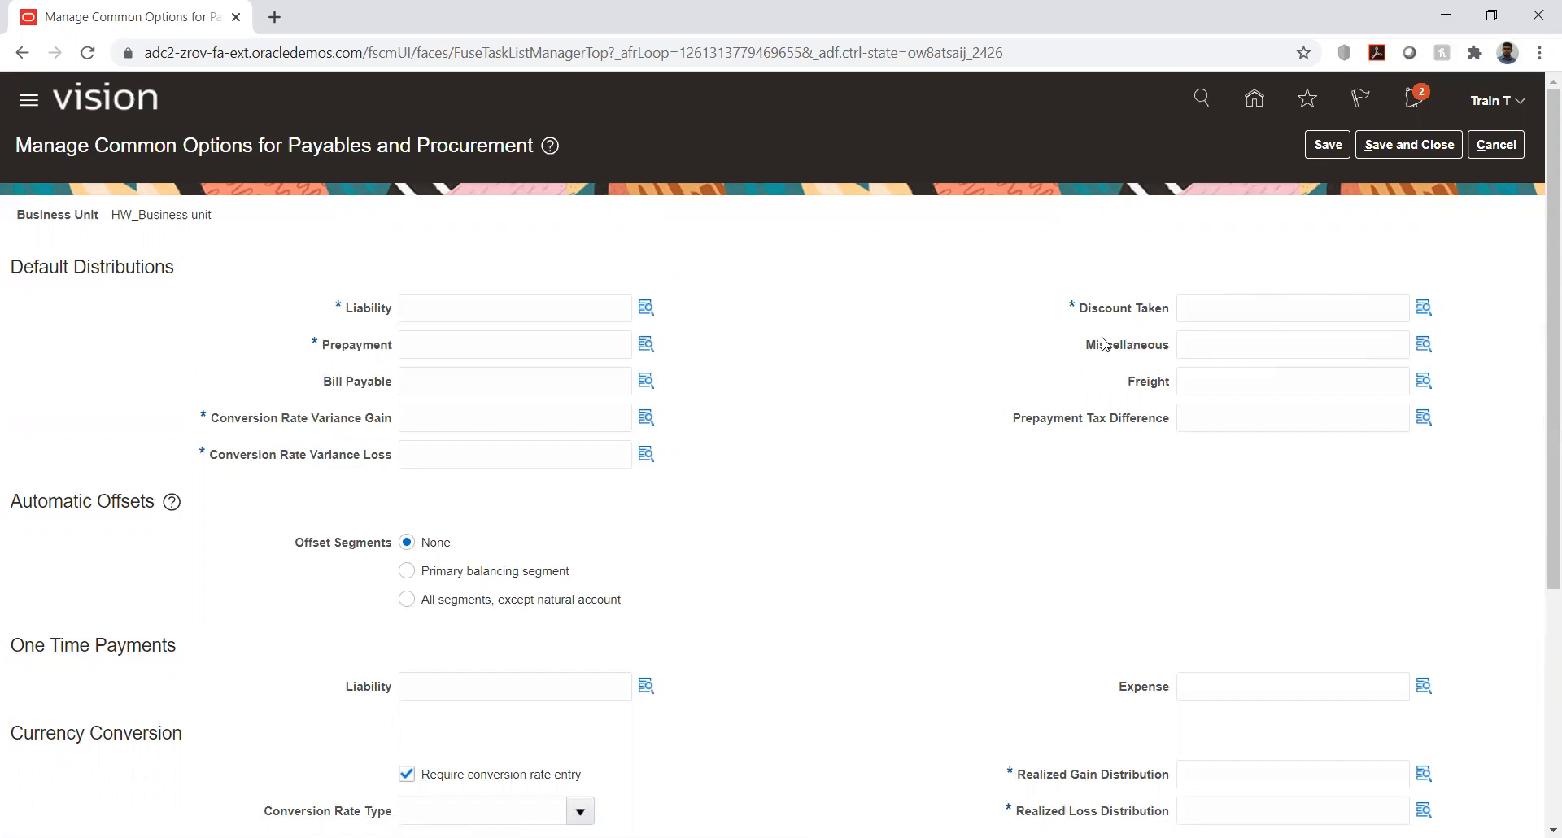
pyautogui.moveTo(1087, 346); pyautogui.dragTo(1174, 352)
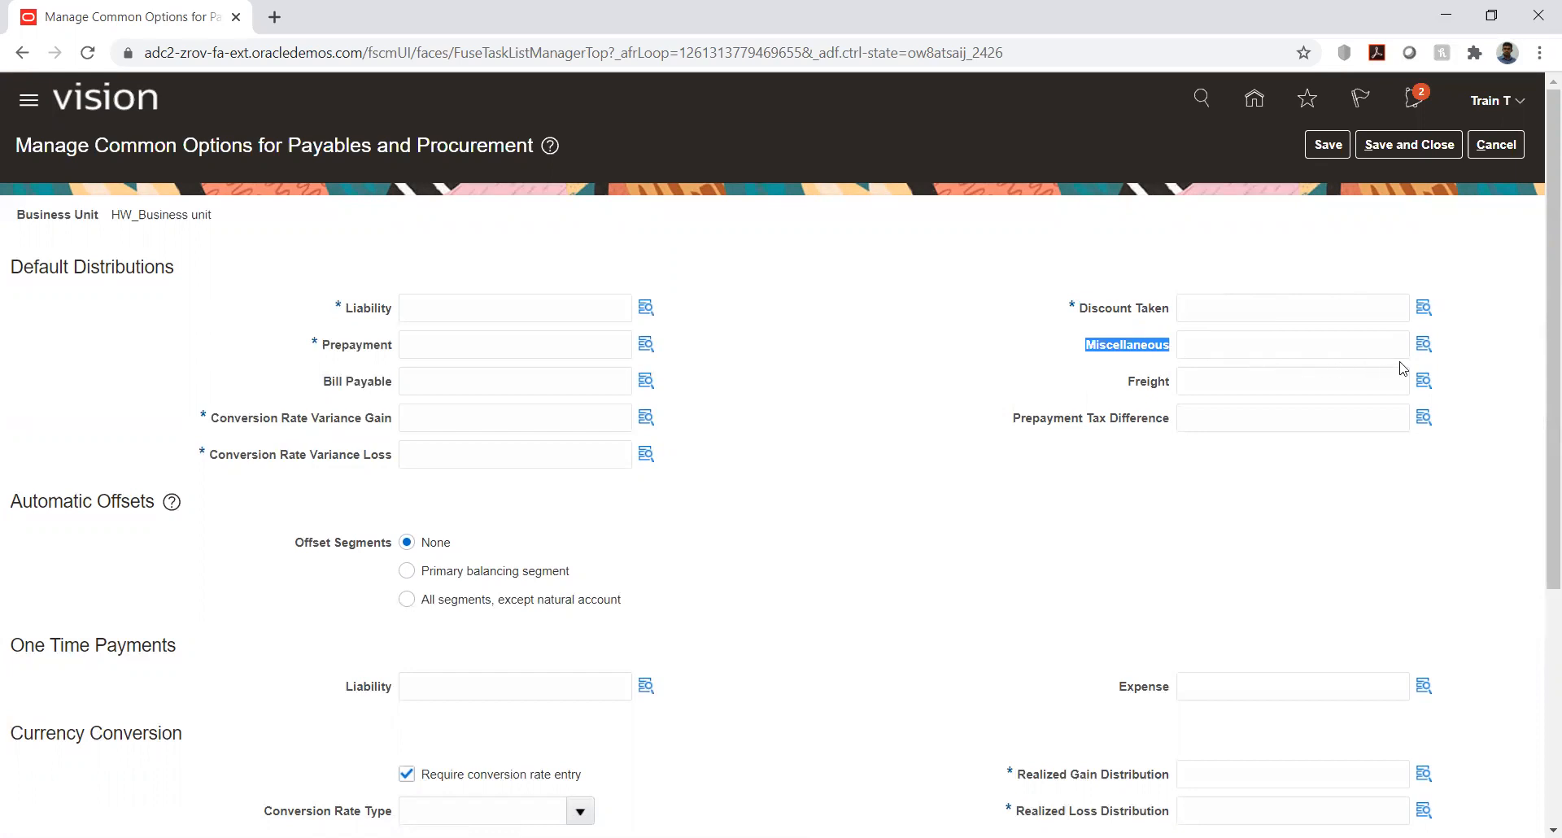
pyautogui.click(1424, 345)
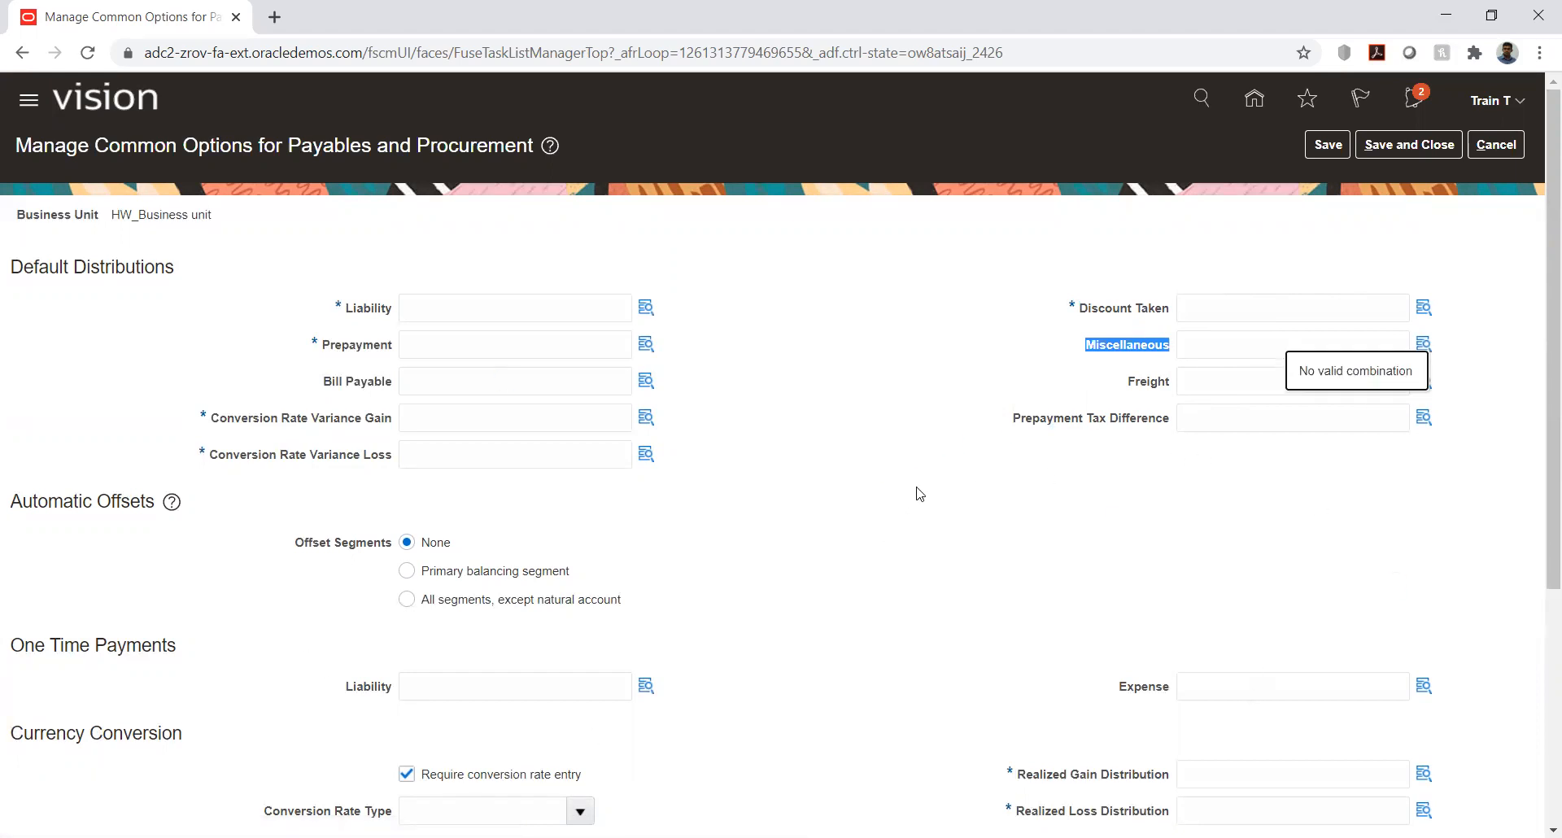
pyautogui.click(1150, 531)
pyautogui.click(1253, 391)
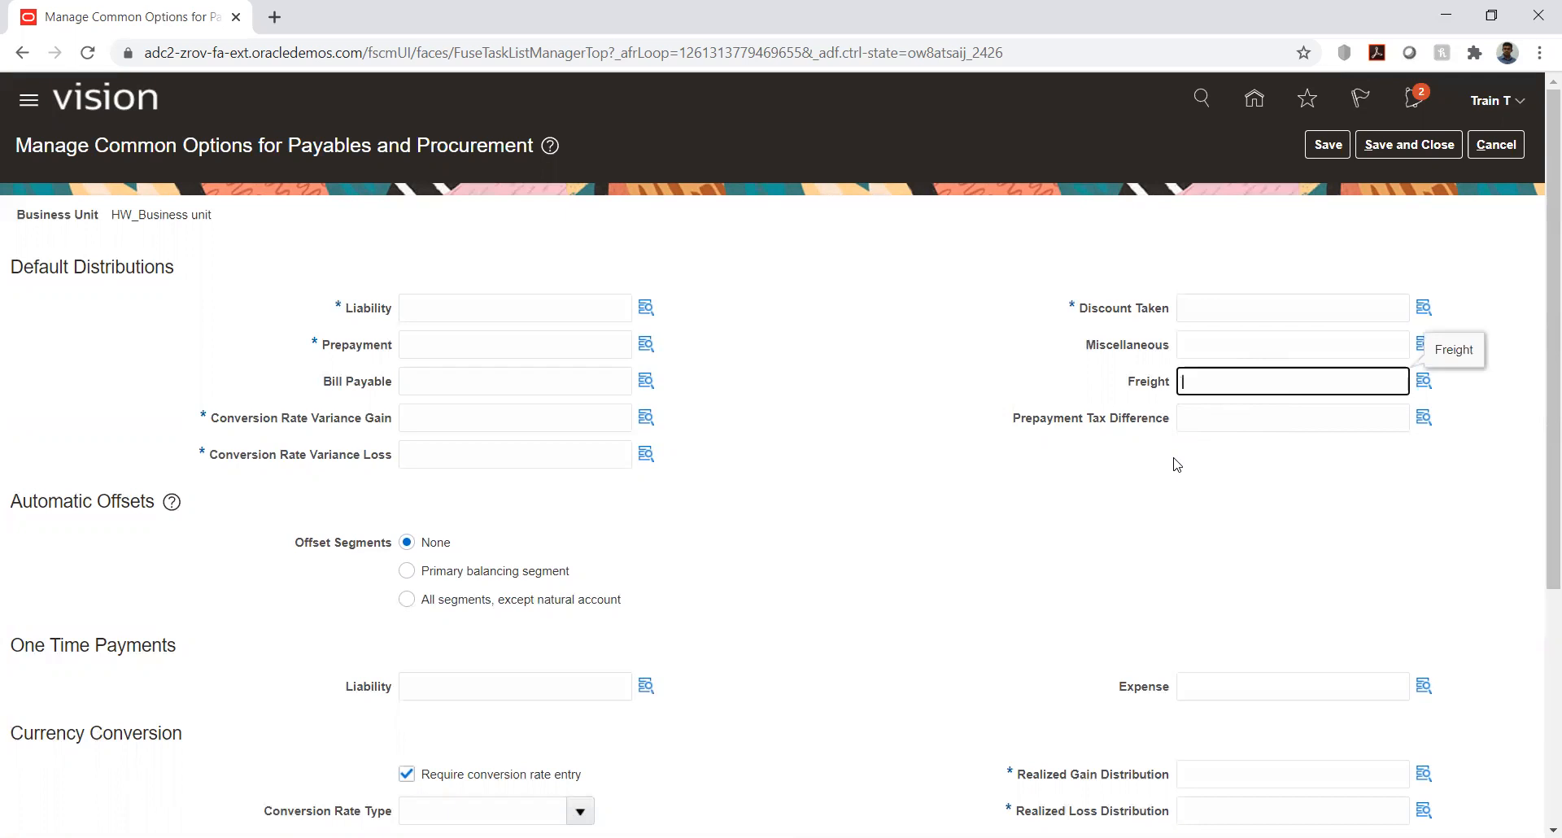
pyautogui.click(1177, 480)
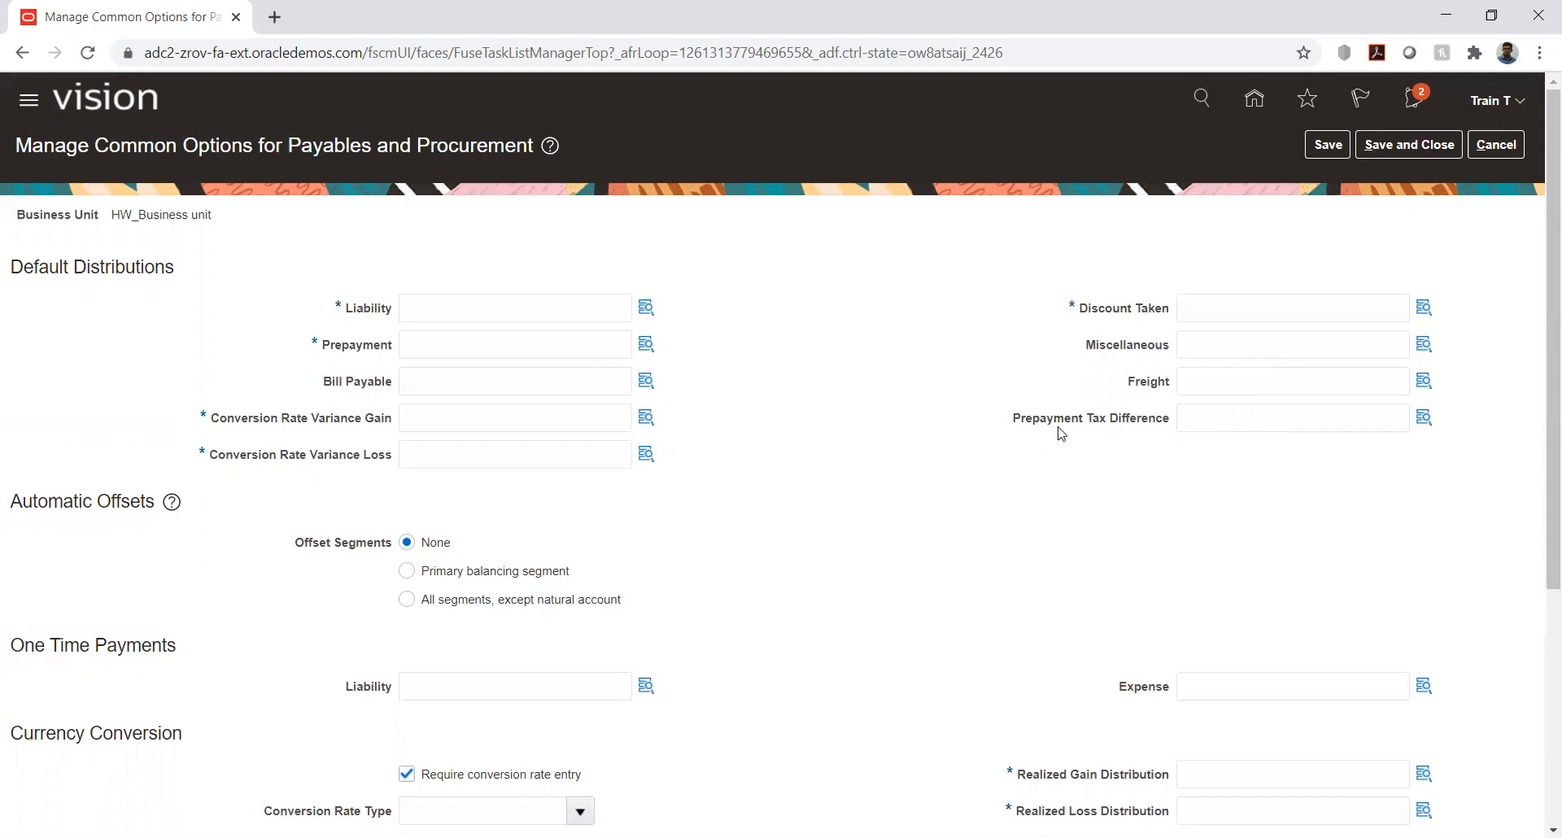
pyautogui.moveTo(1016, 424); pyautogui.dragTo(1047, 489)
pyautogui.click(1047, 488)
# - Examine the available conversion rate types, the realized gain and loss distributions, and the choices for accruing expense items
pyautogui.scroll(-4, 768, 476)
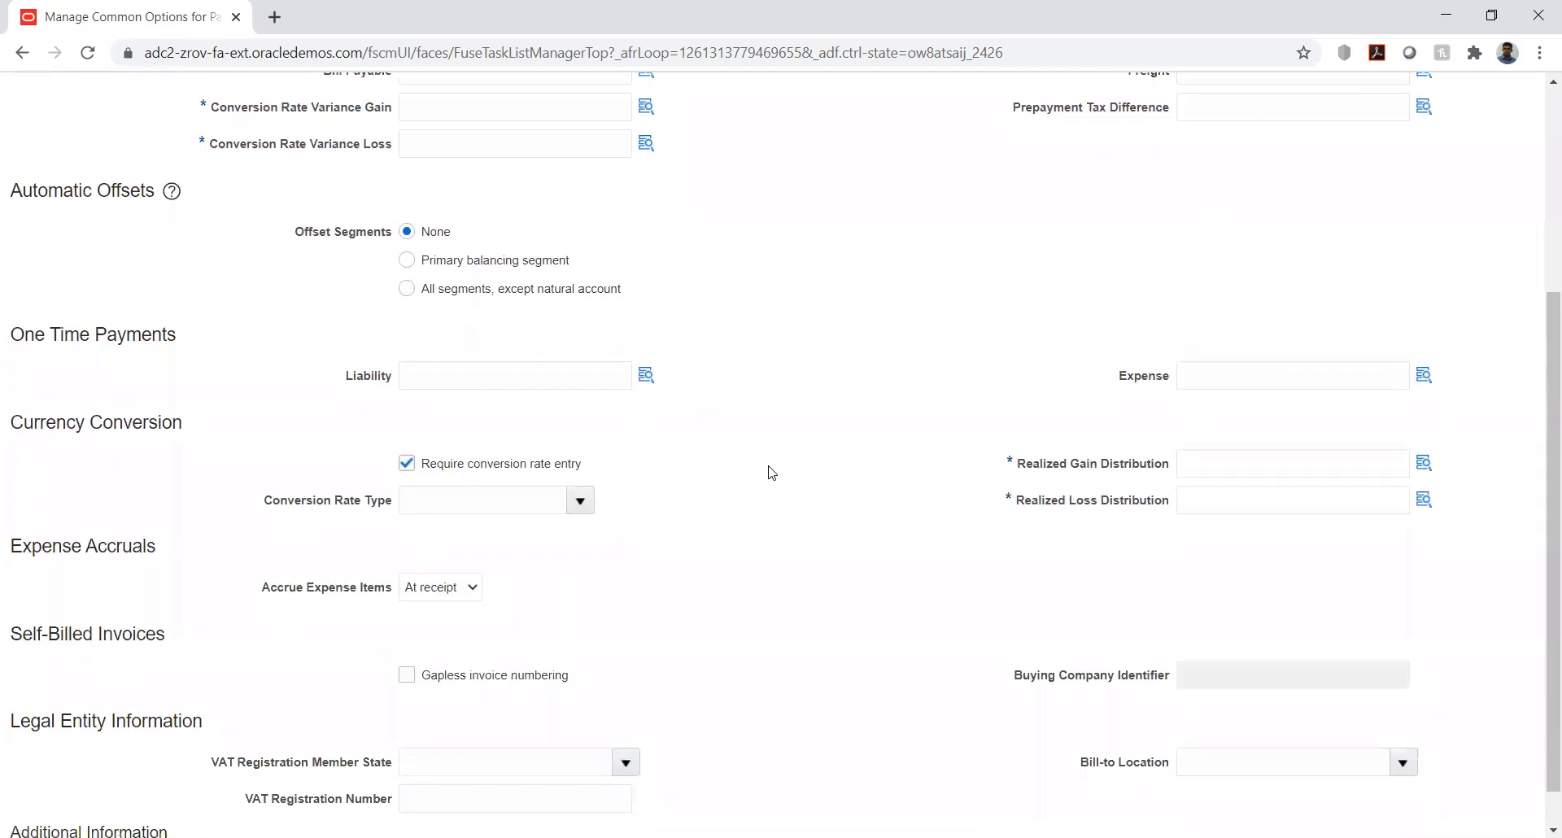
pyautogui.scroll(-1, 771, 472)
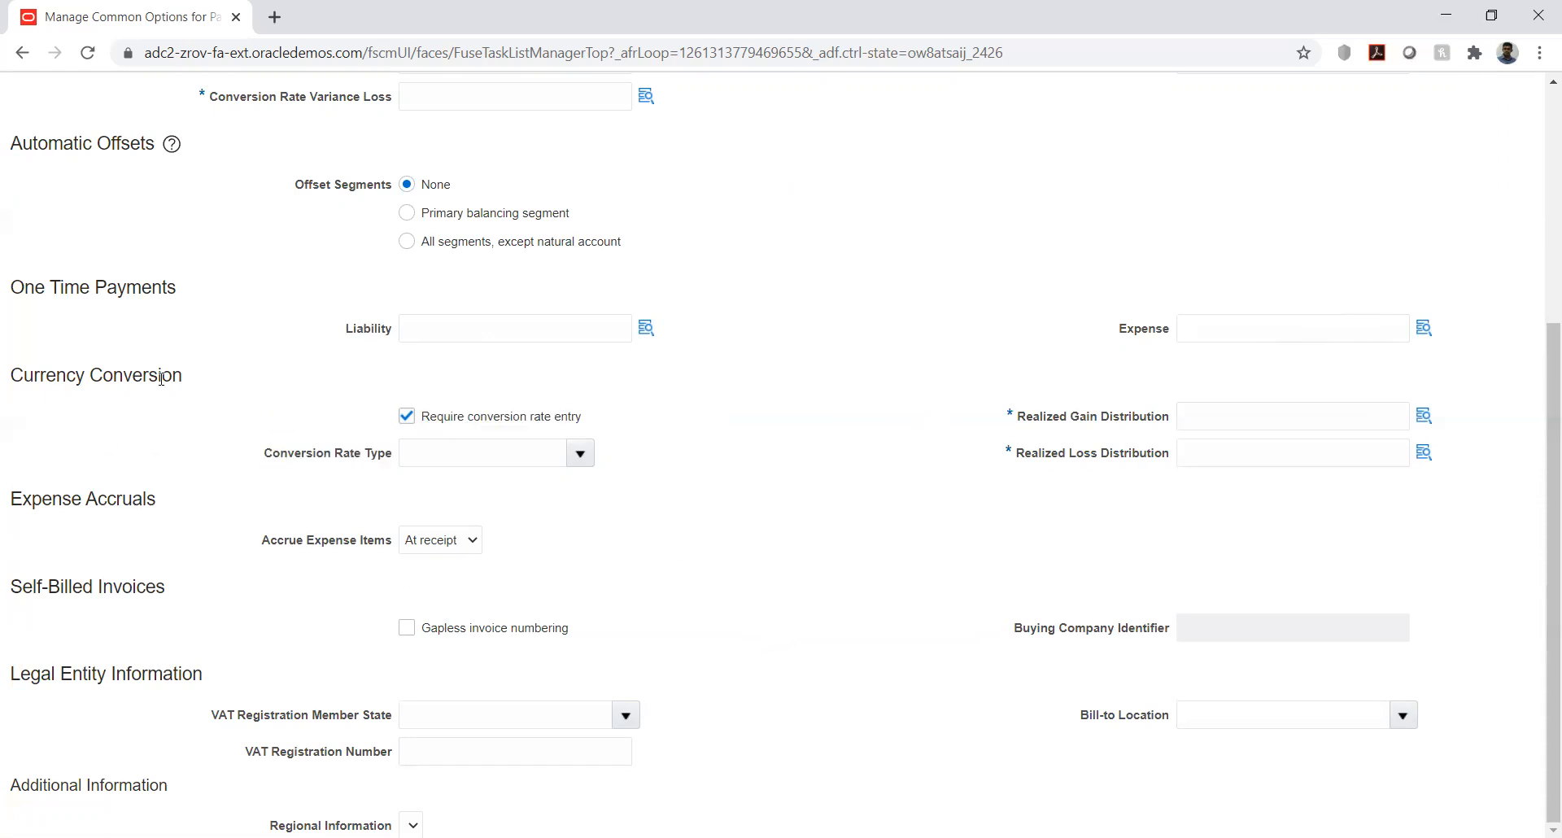
pyautogui.click(579, 453)
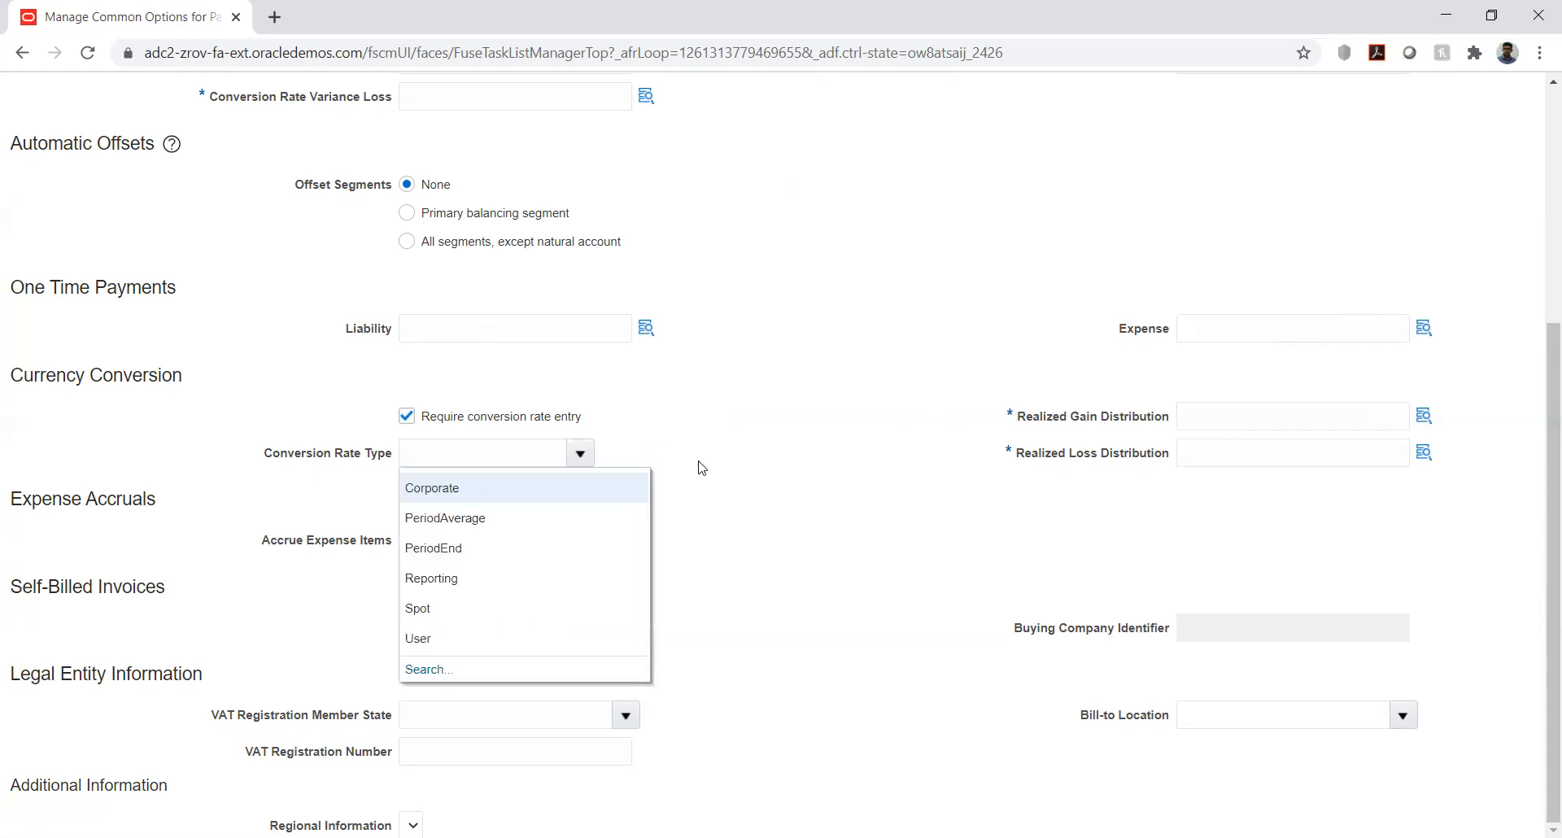
pyautogui.click(810, 465)
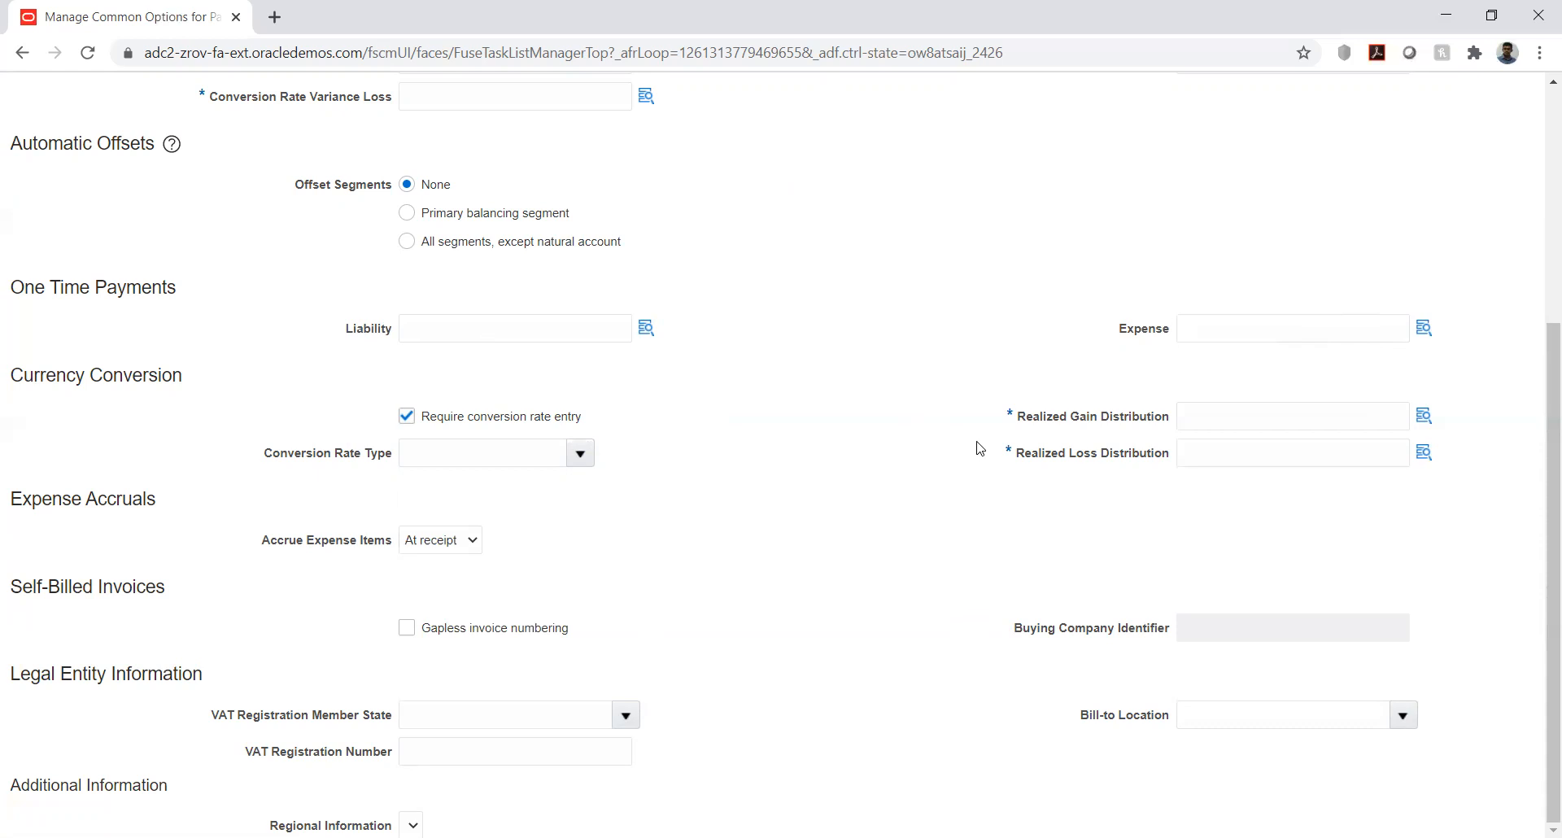
pyautogui.moveTo(1025, 418); pyautogui.dragTo(1152, 418)
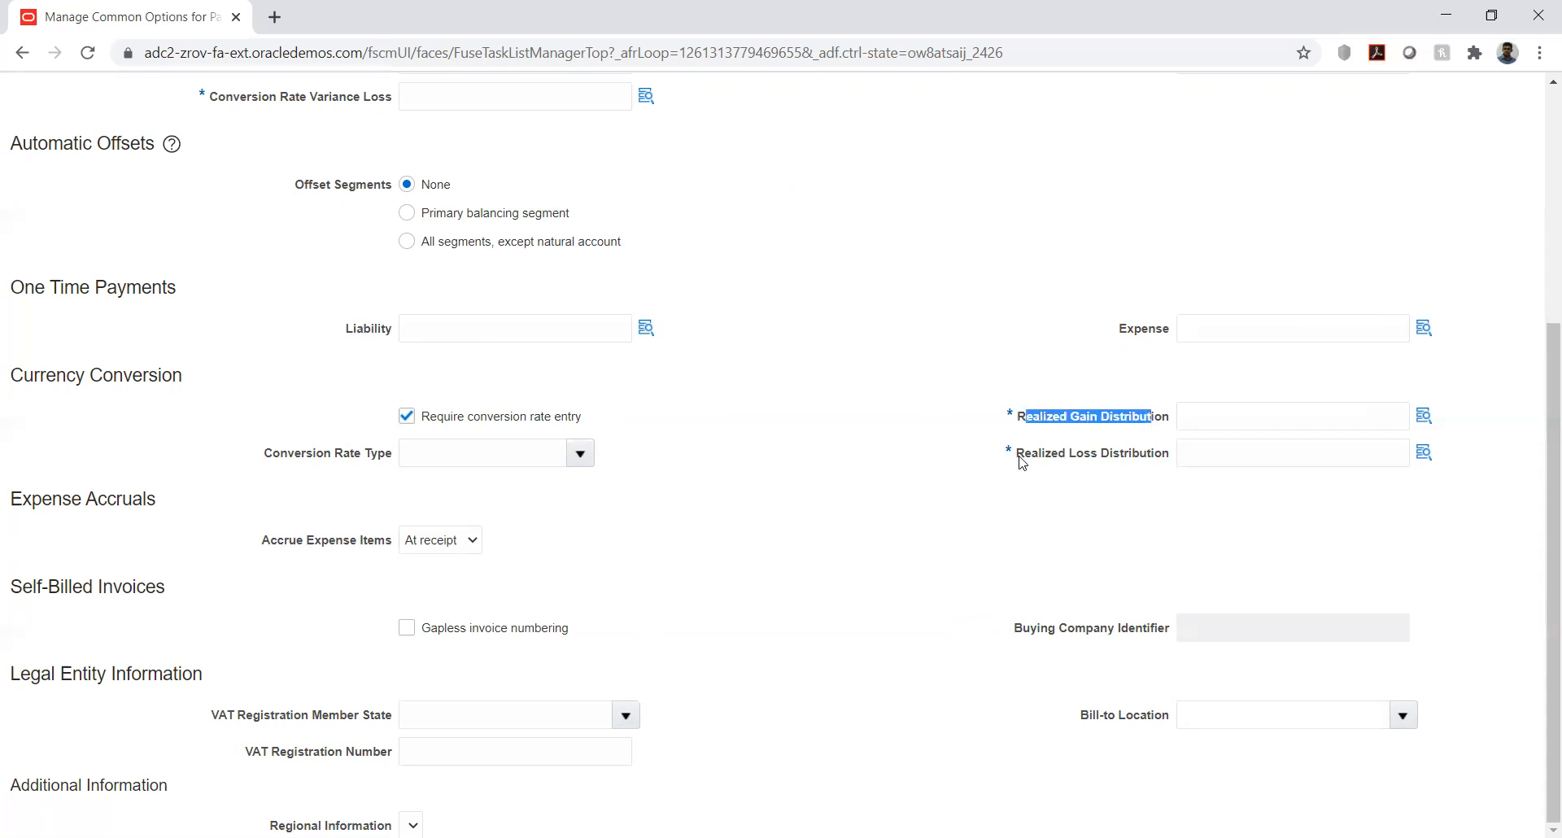
pyautogui.click(953, 529)
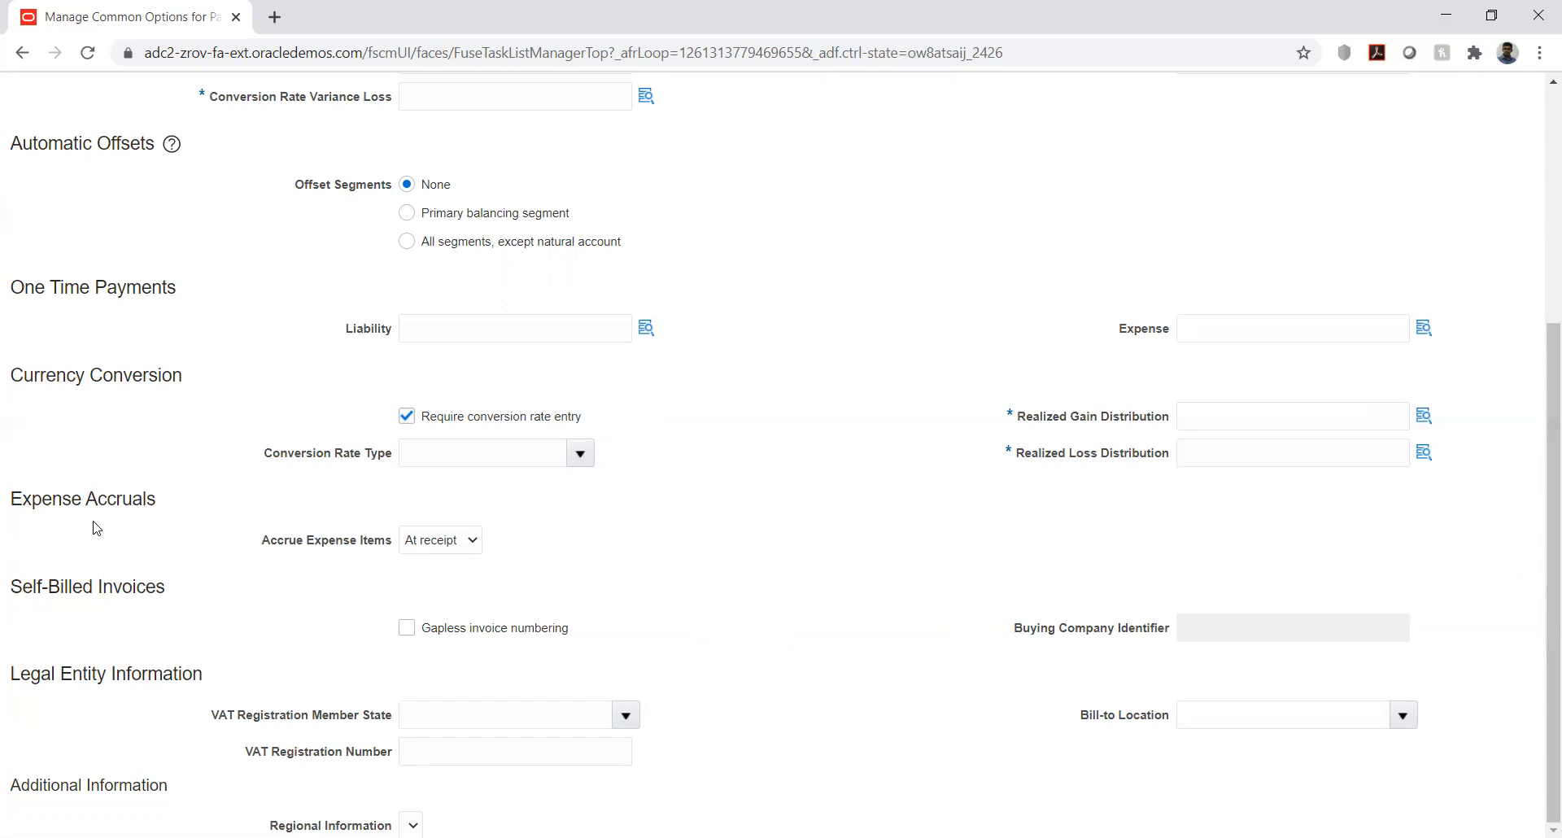
pyautogui.click(434, 547)
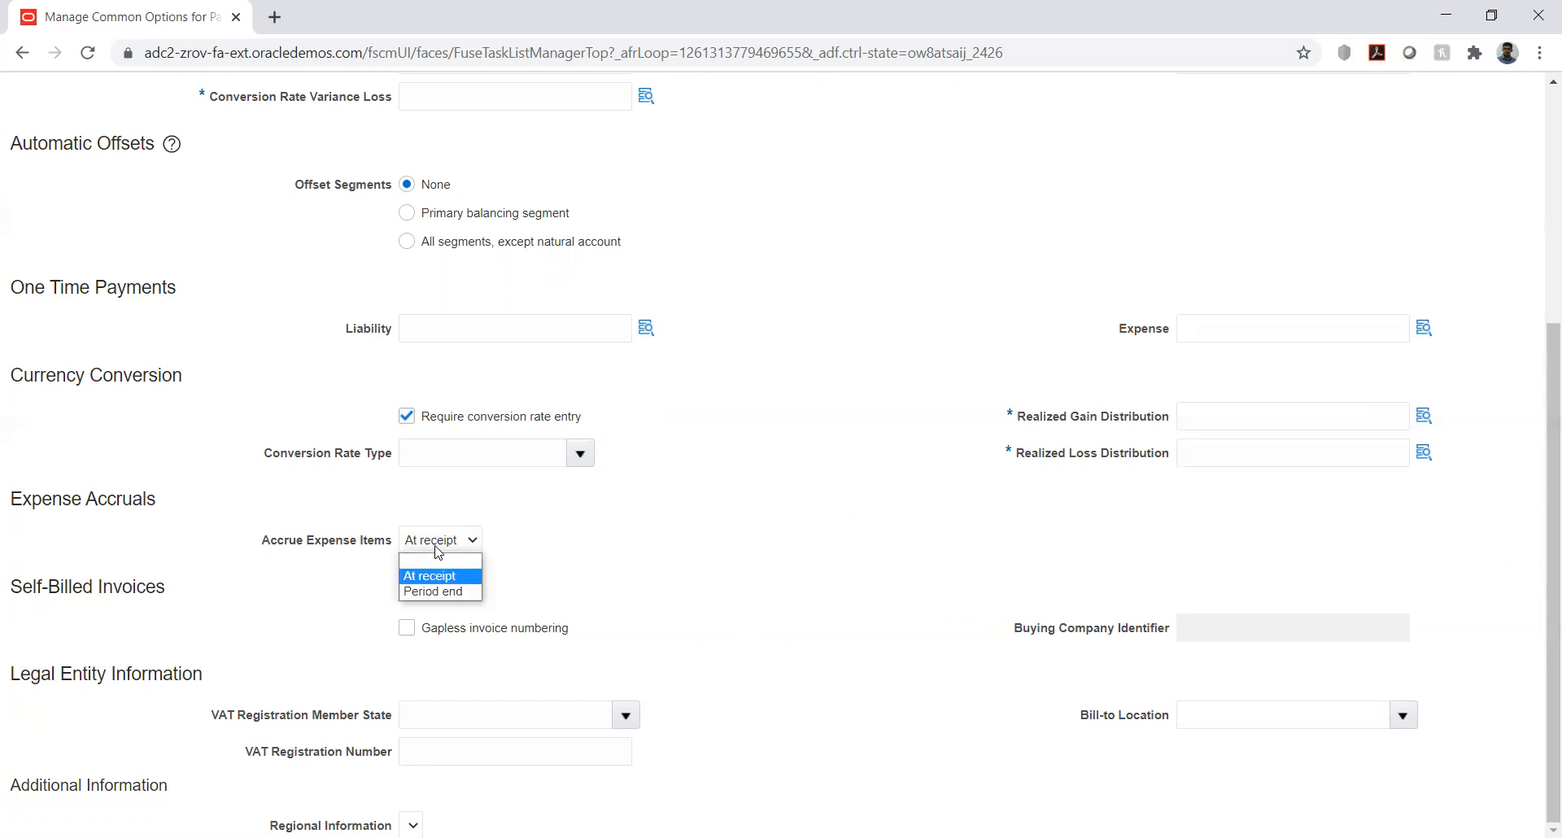
pyautogui.click(564, 524)
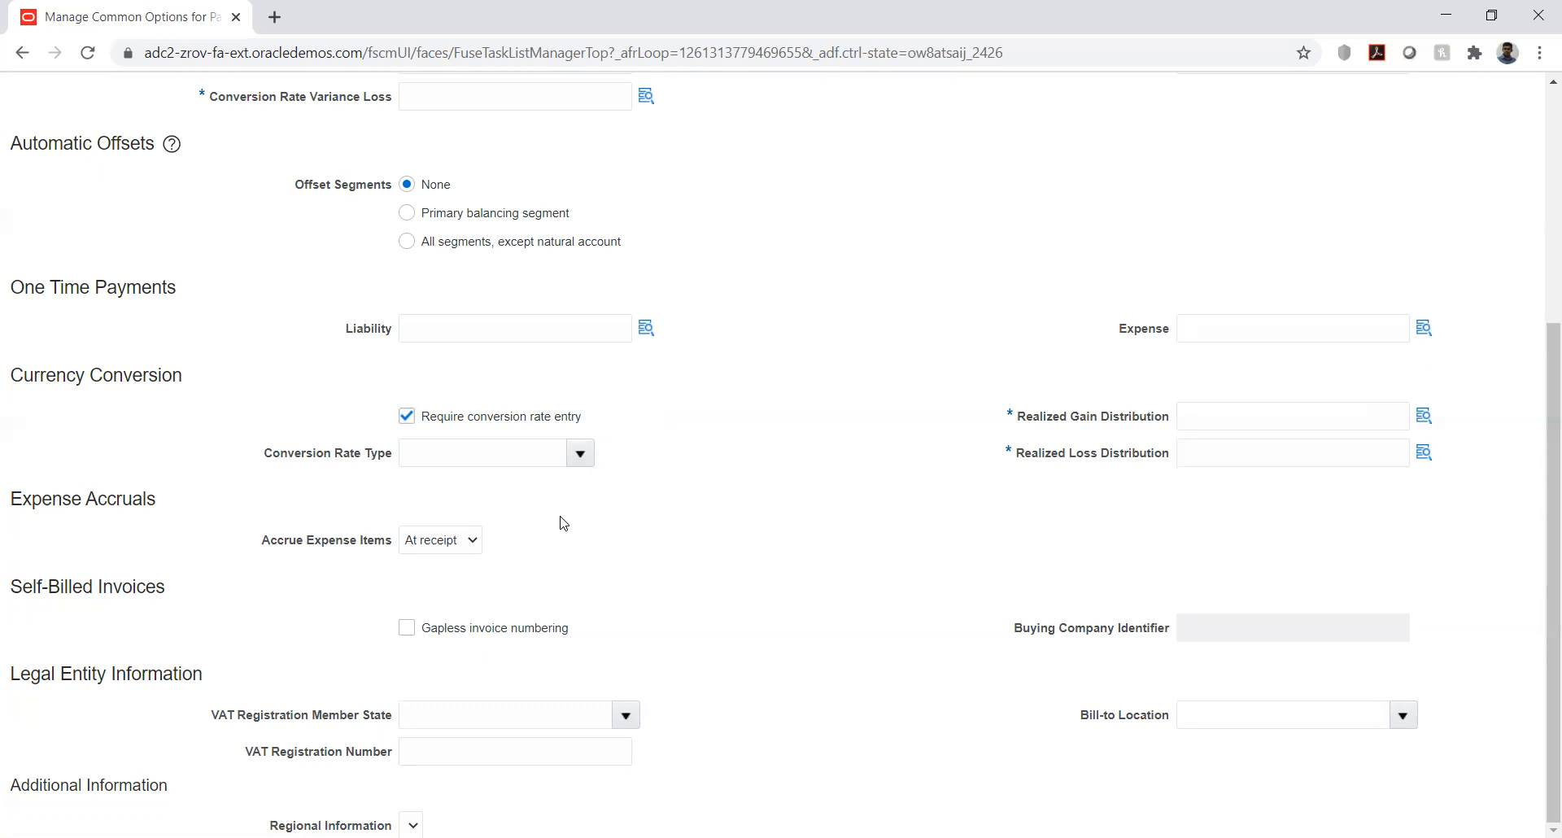
# - Compare the Conversion Rate Variance Gain default distribution with the Realized Gain Distribution under currency conversion
pyautogui.scroll(2, 727, 510)
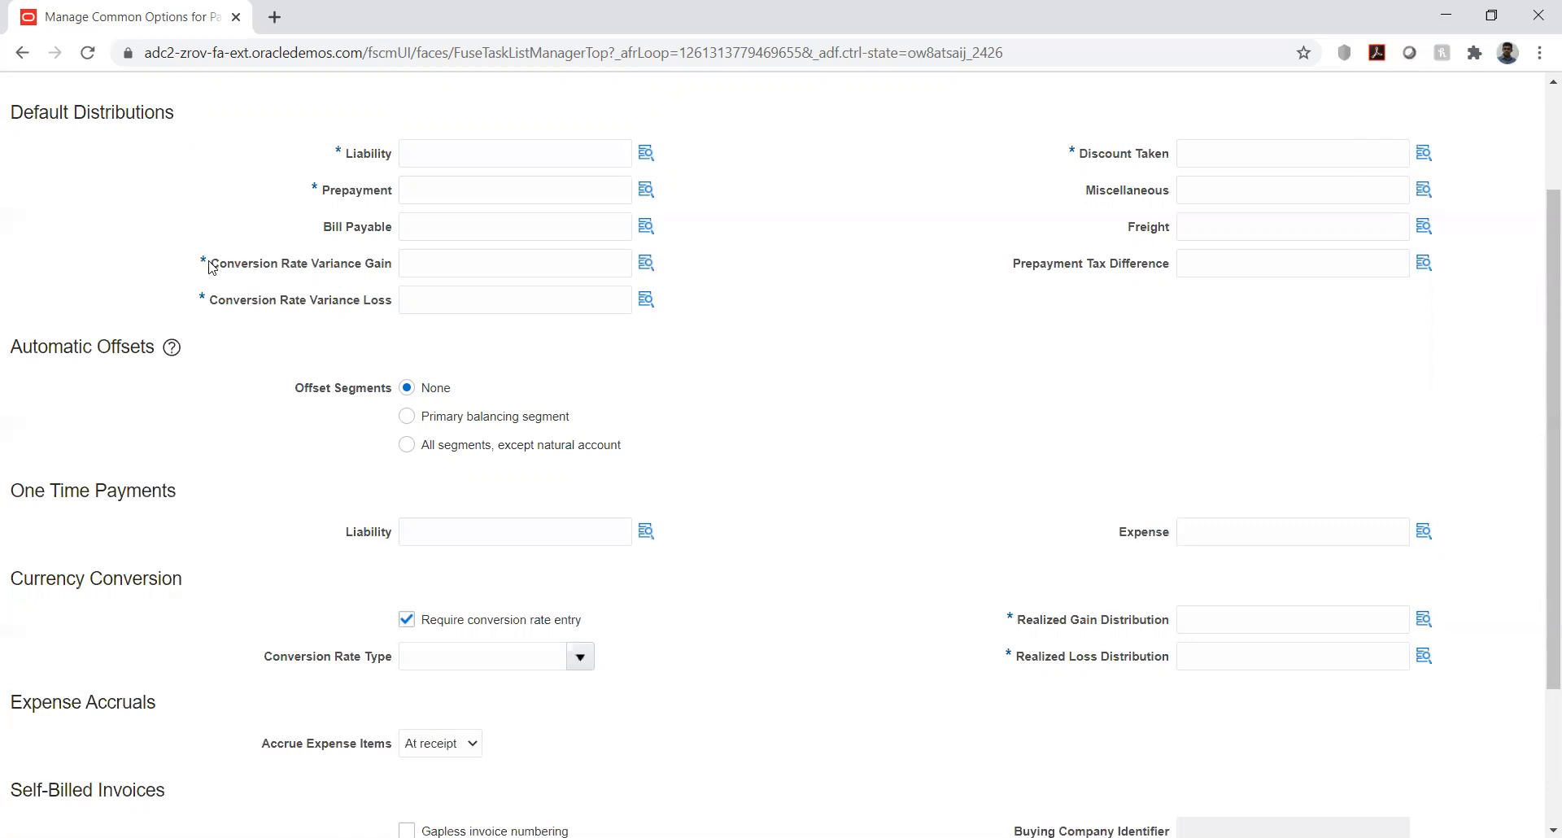
pyautogui.moveTo(213, 269); pyautogui.dragTo(393, 274)
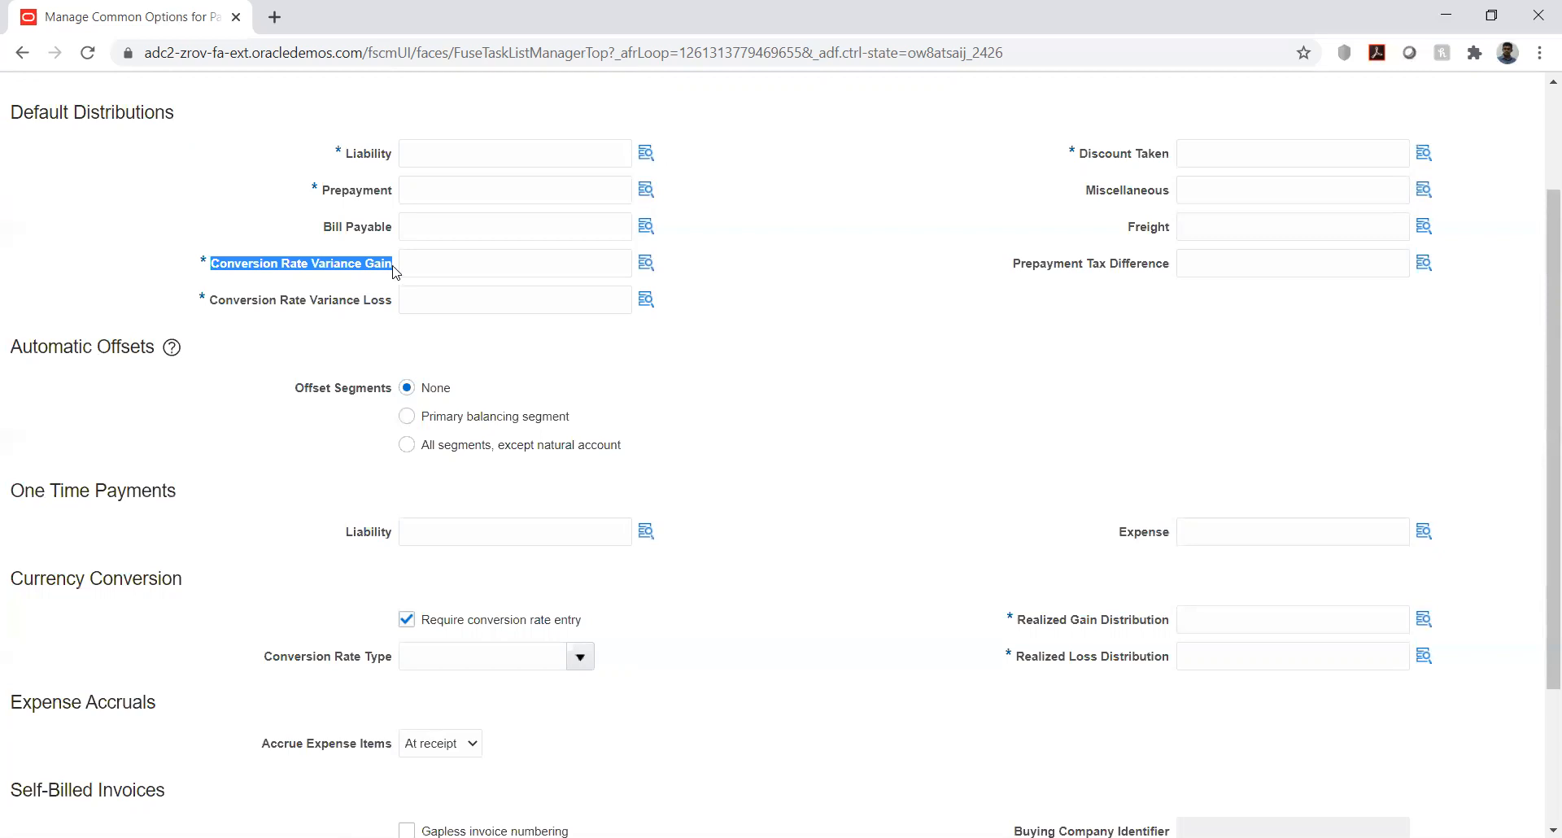
pyautogui.click(1023, 626)
pyautogui.moveTo(1022, 625); pyautogui.dragTo(1174, 617)
pyautogui.click(1173, 617)
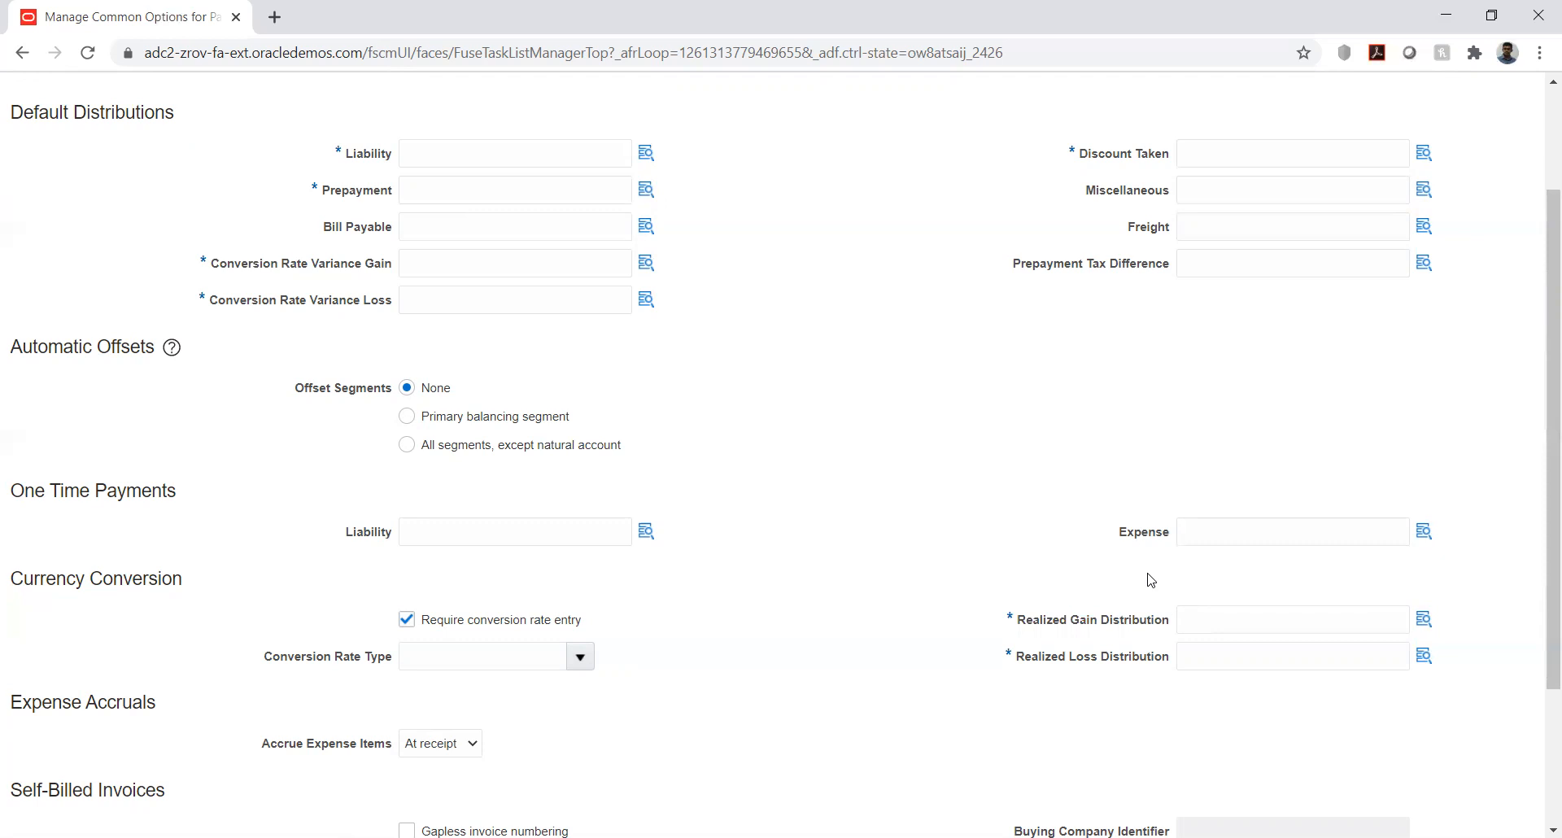
pyautogui.moveTo(1017, 626); pyautogui.dragTo(1175, 621)
pyautogui.click(1051, 697)
# - Look again at the Accrue Expense Items choices under Expense Accruals
pyautogui.scroll(-3, 758, 542)
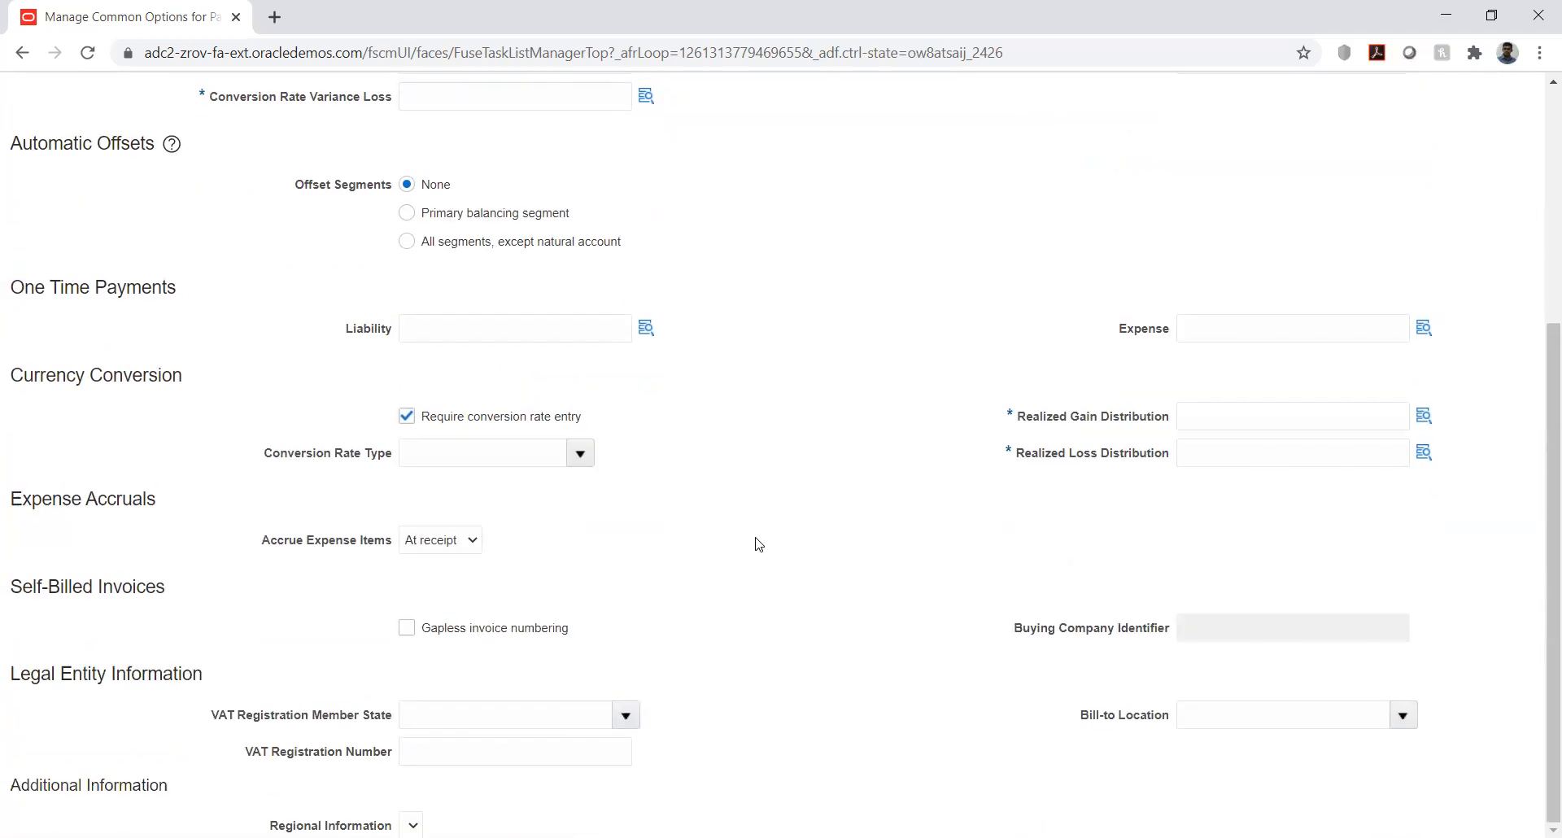
pyautogui.click(443, 543)
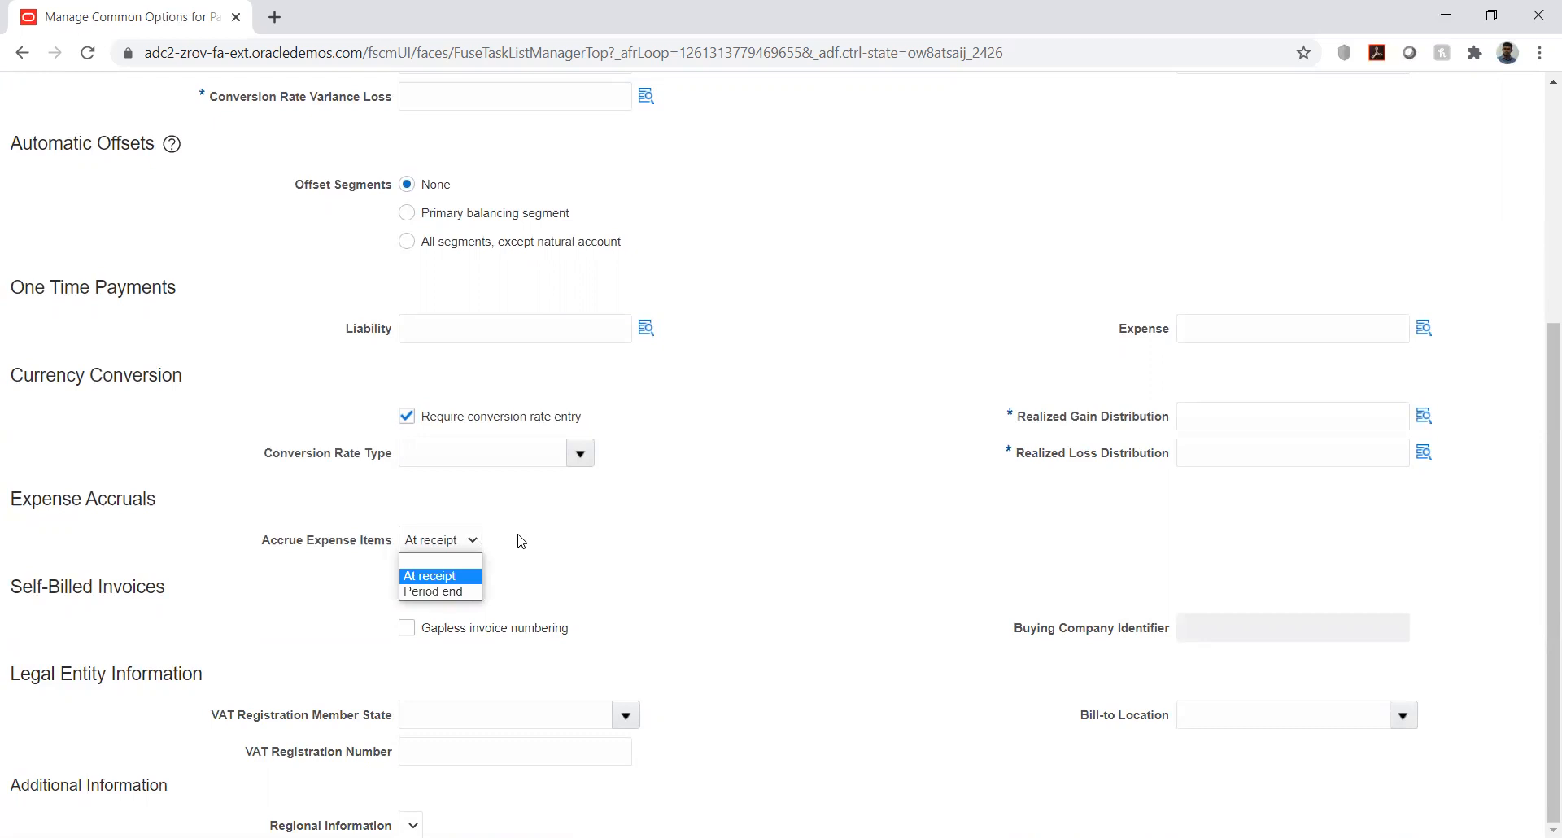
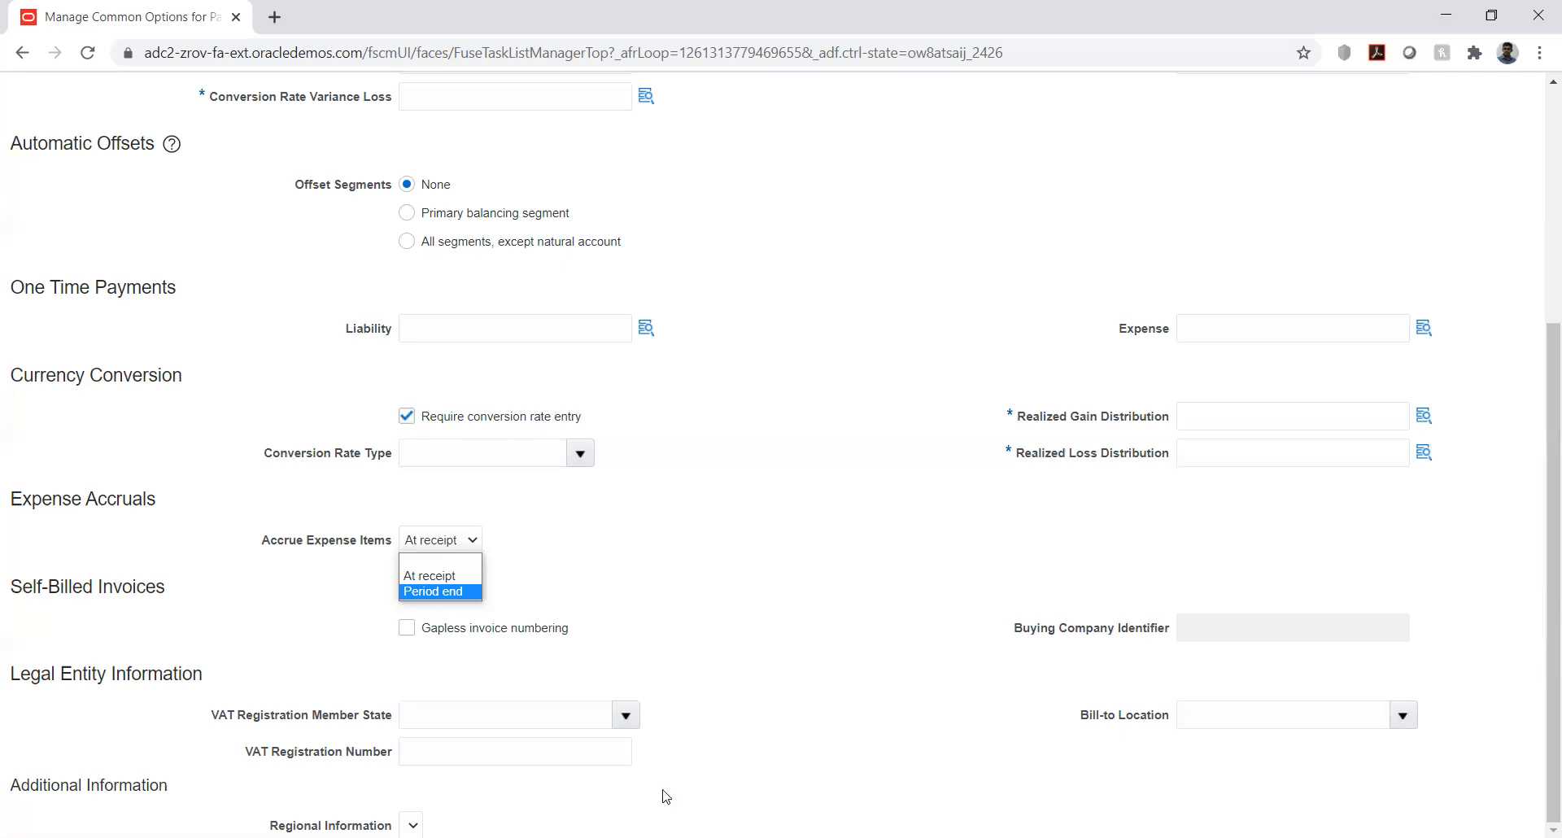
# - Examine the VAT Registration Member State choices and the VAT Registration Number field under Legal Entity Information
pyautogui.click(690, 520)
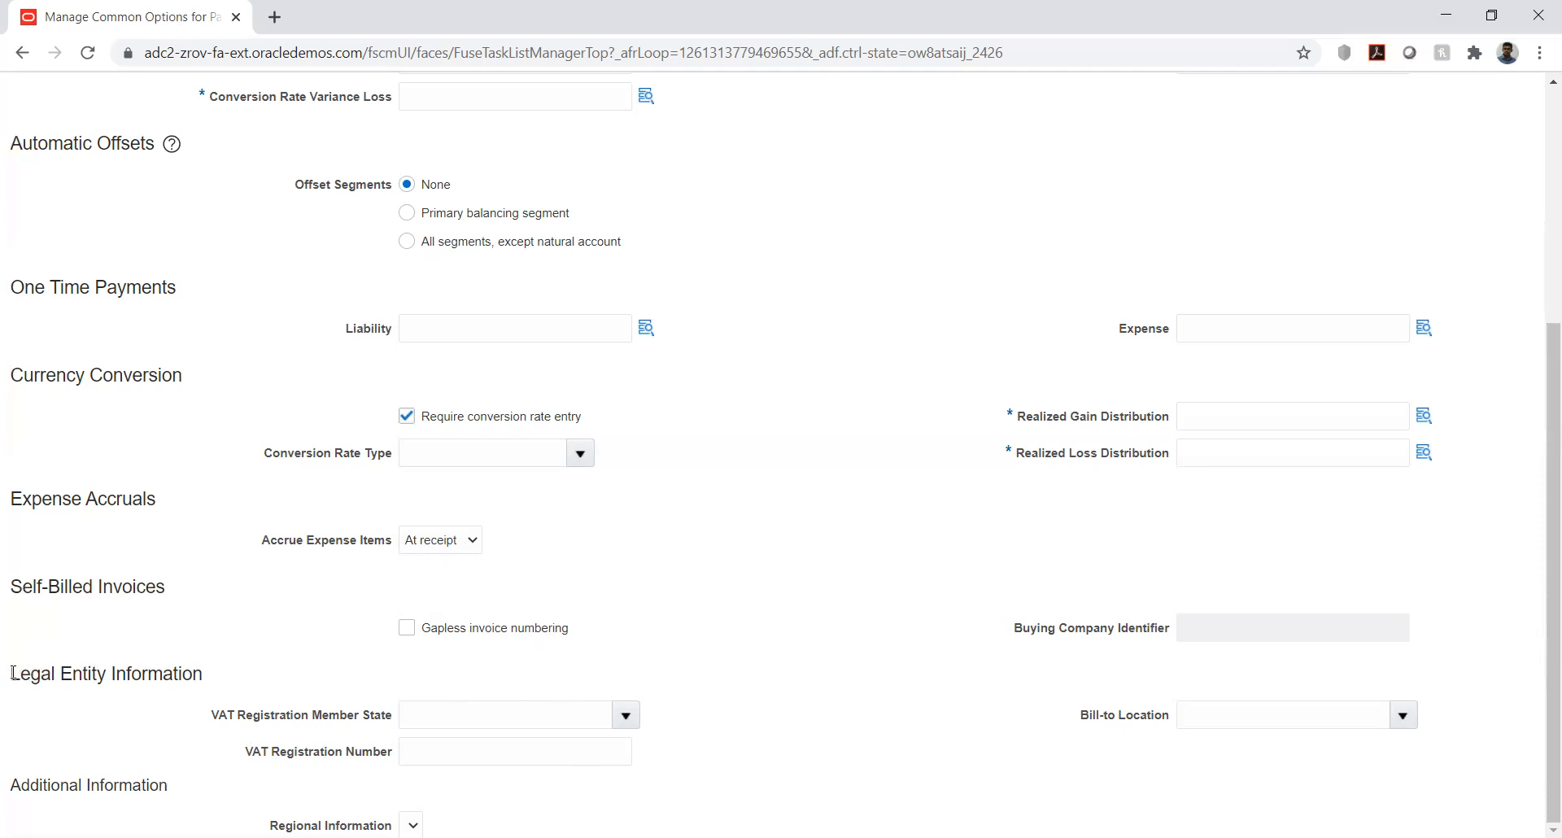
pyautogui.moveTo(13, 674); pyautogui.dragTo(119, 674)
pyautogui.click(176, 665)
pyautogui.click(623, 719)
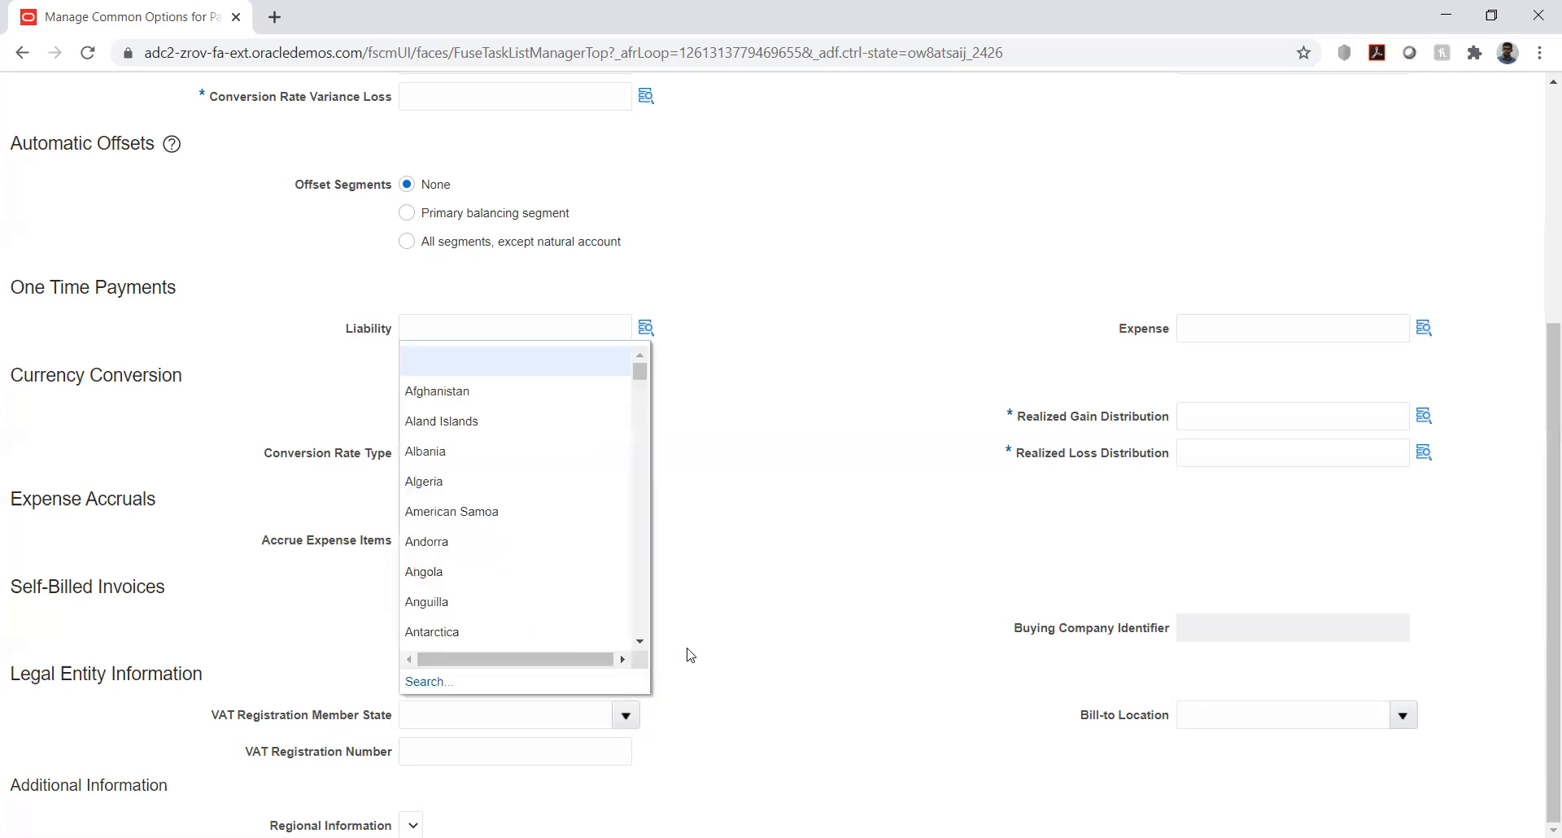
pyautogui.click(719, 696)
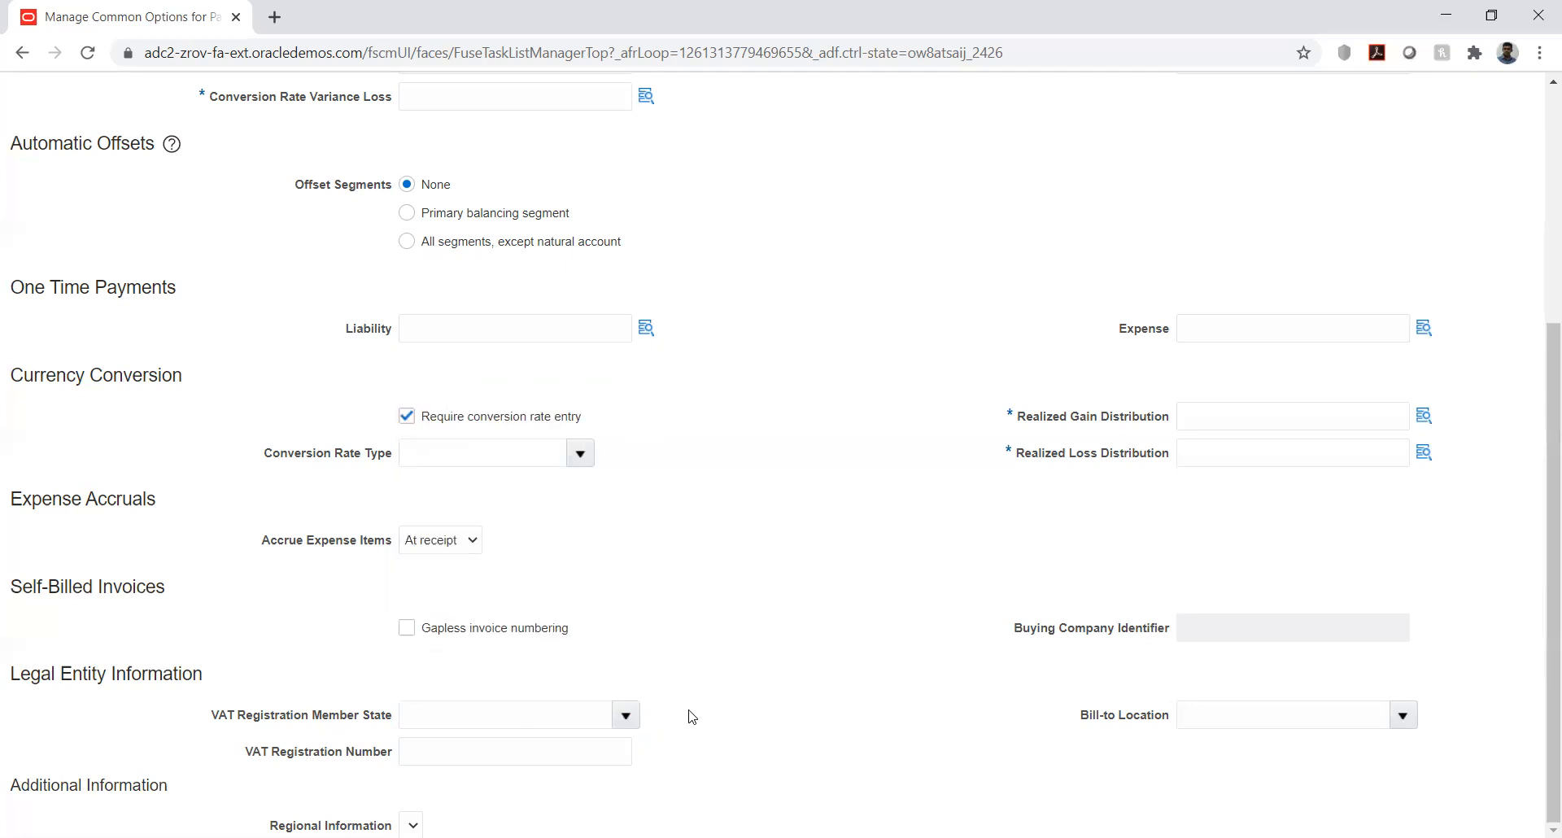
pyautogui.click(540, 757)
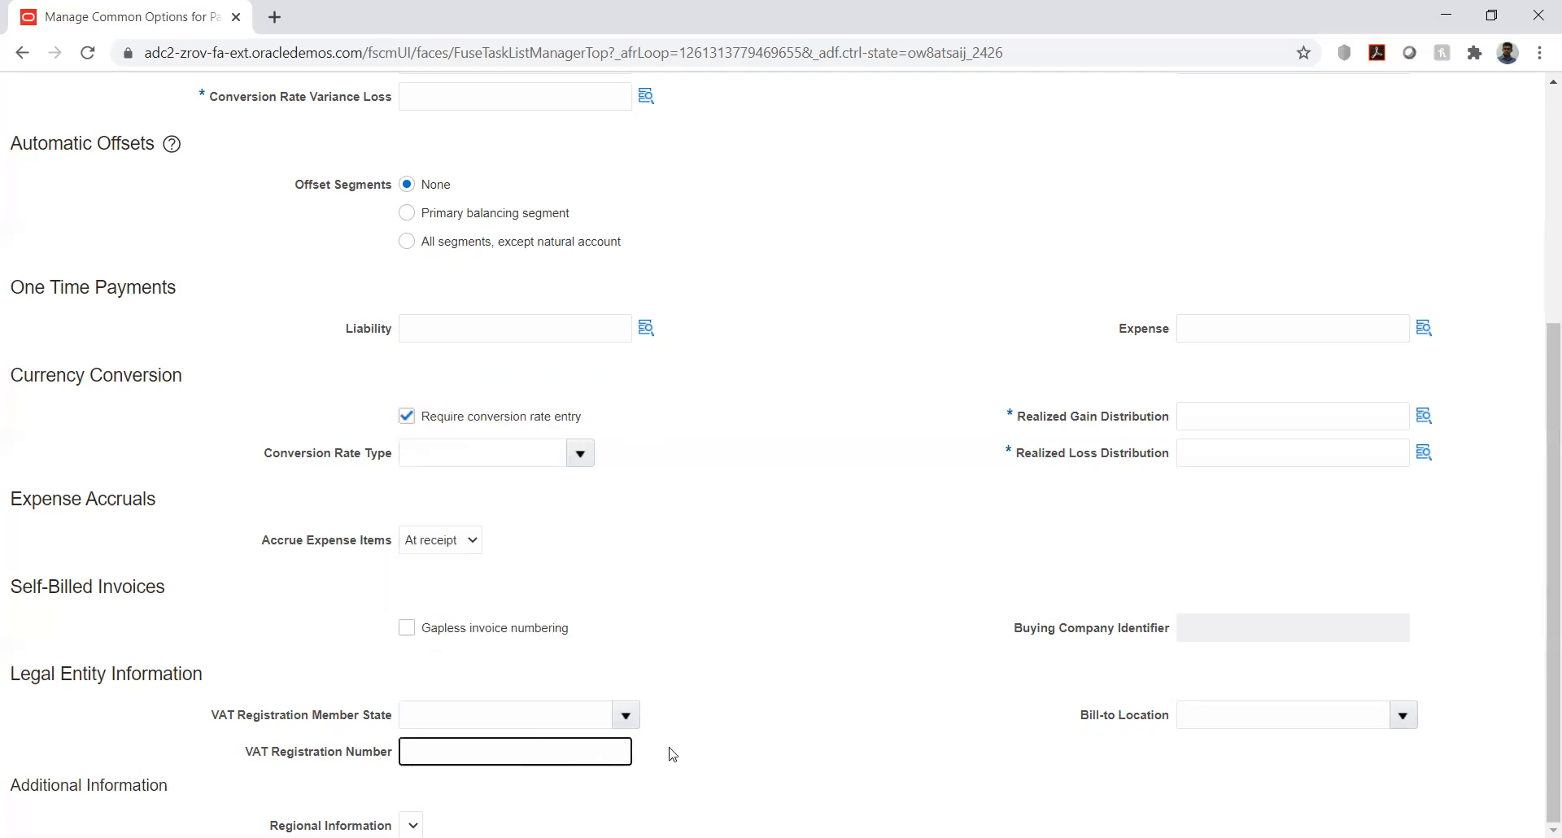
pyautogui.click(744, 677)
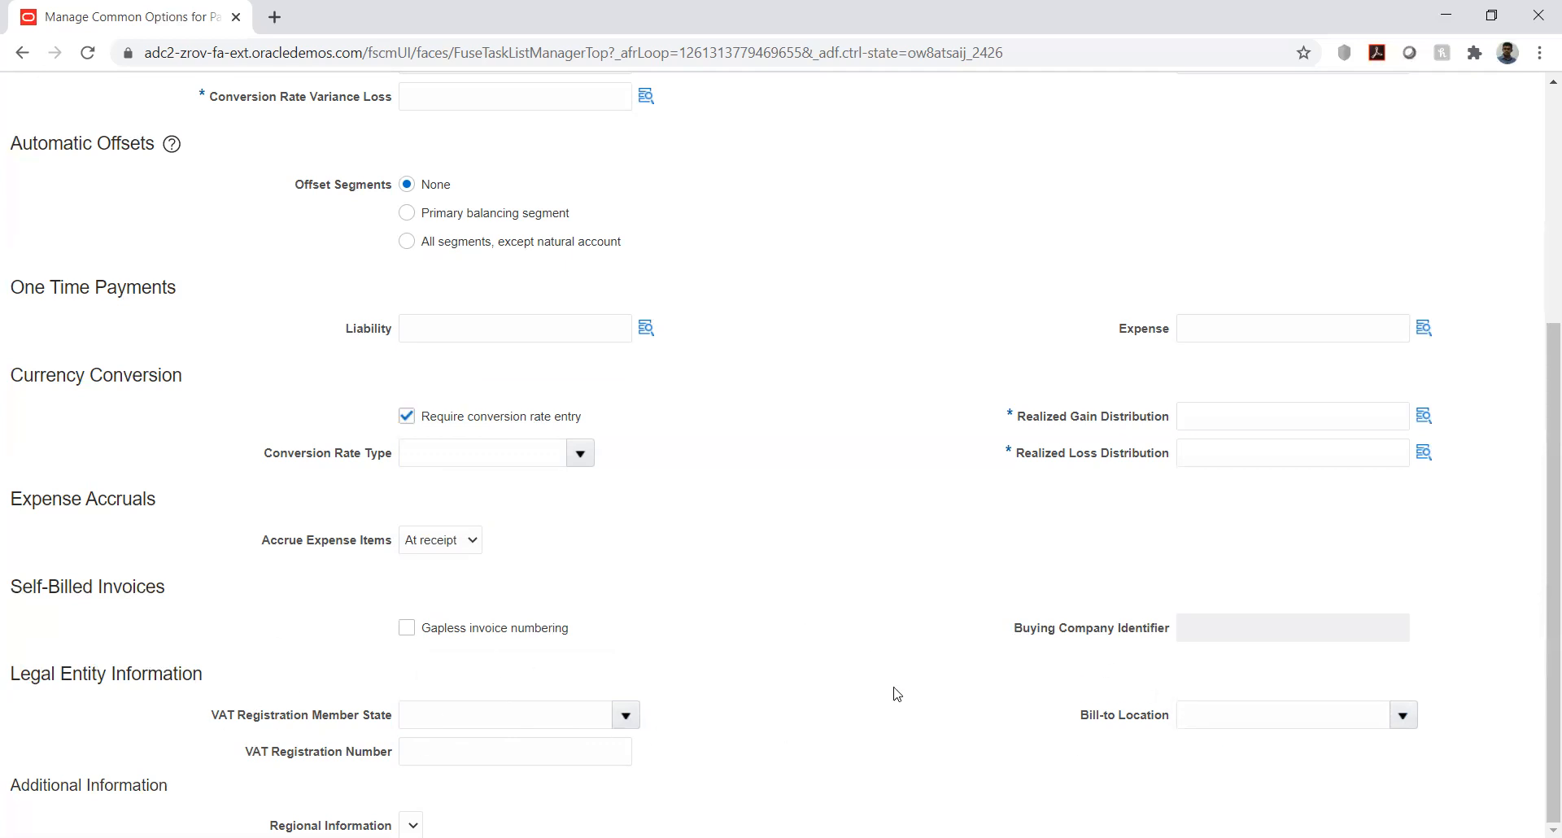
# - Review the default distributions once more and return to the Legal Entity Information section
pyautogui.scroll(2, 844, 672)
pyautogui.scroll(3, 843, 672)
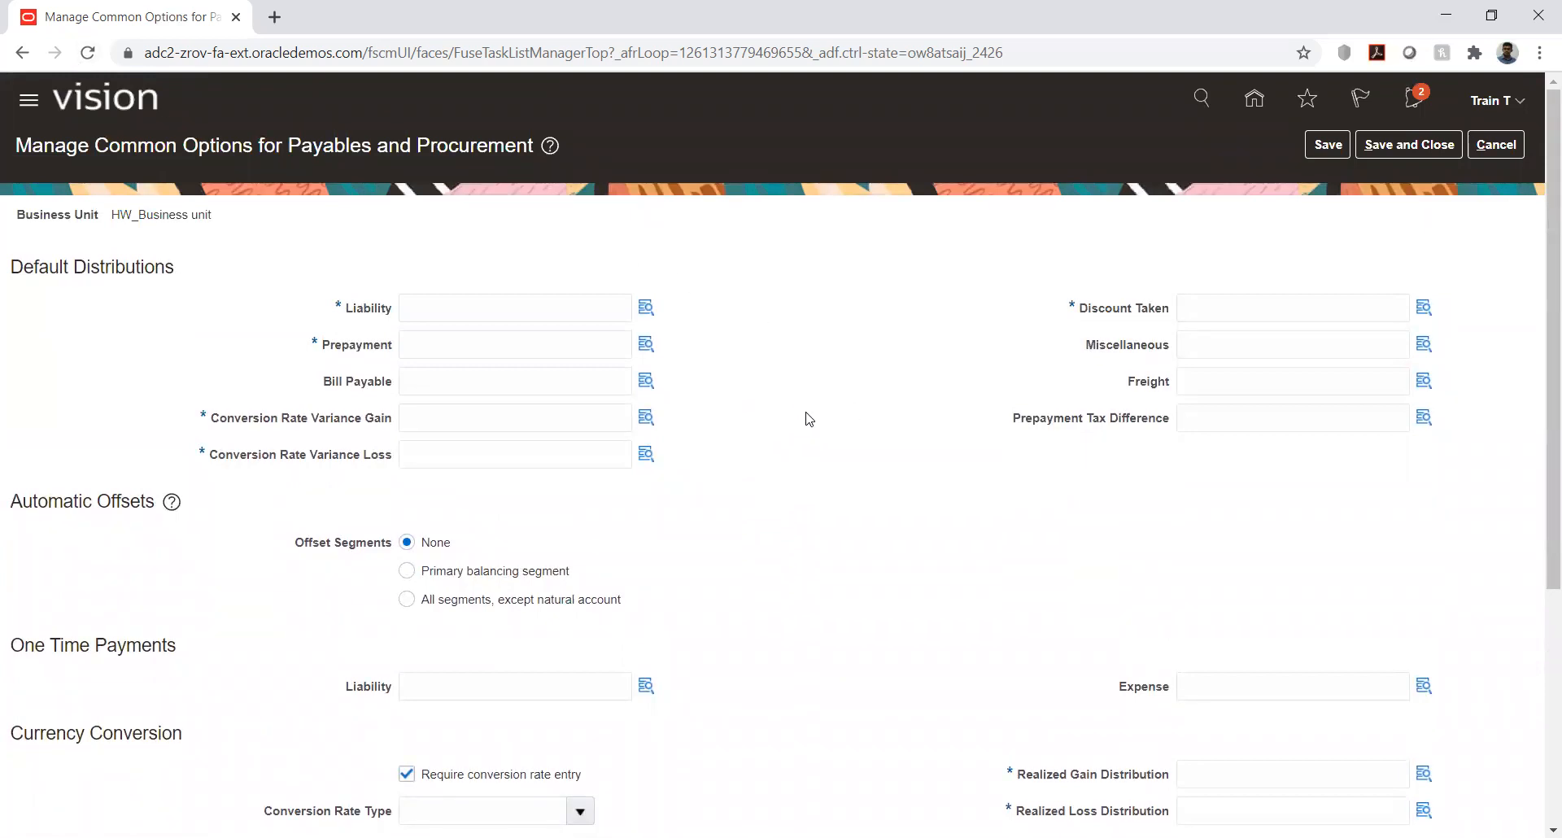
pyautogui.scroll(-4, 805, 401)
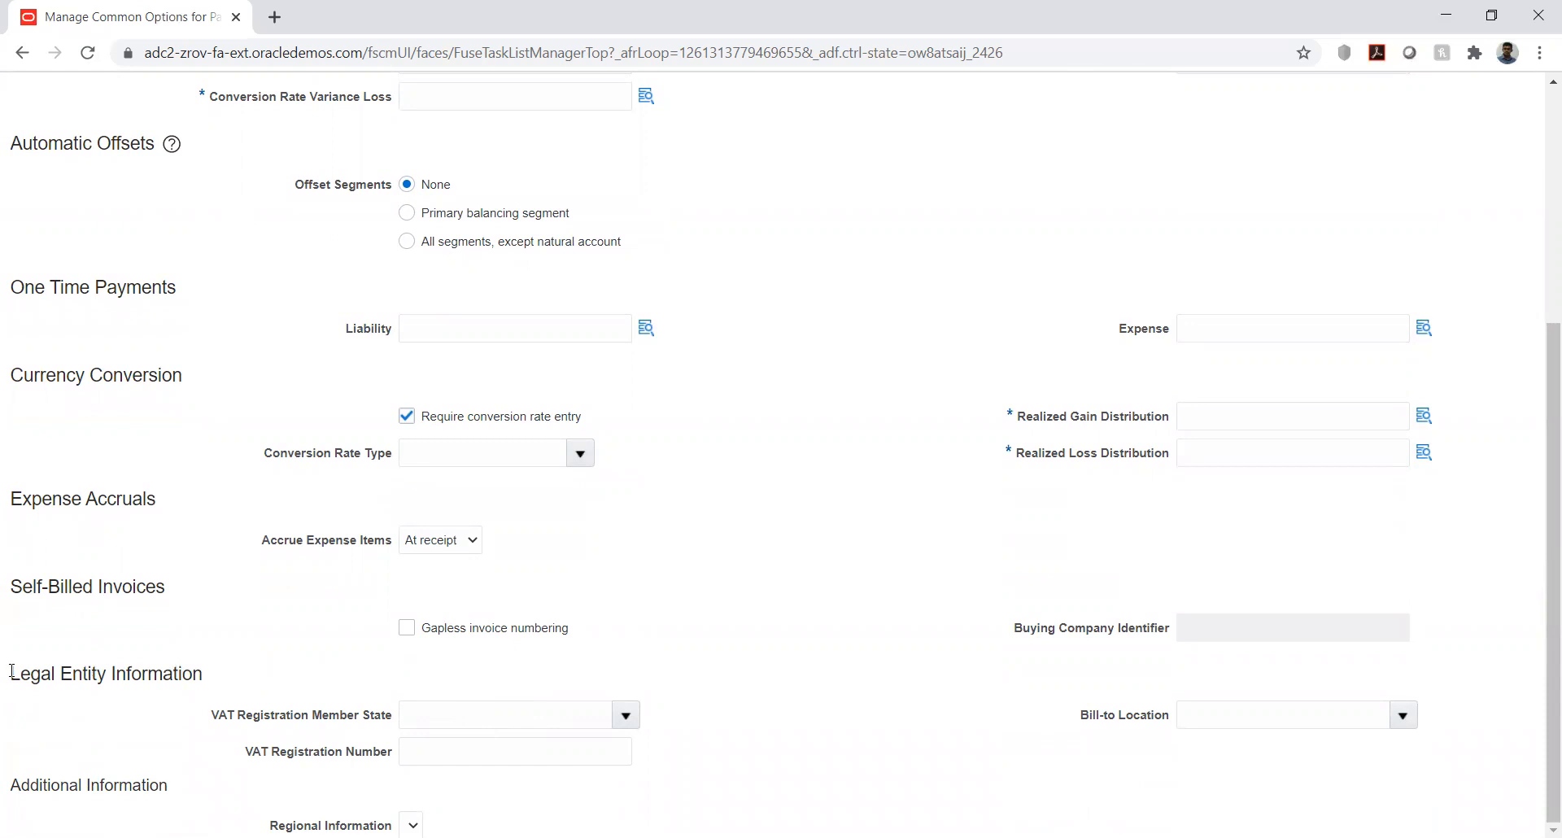
pyautogui.moveTo(13, 671); pyautogui.dragTo(205, 683)
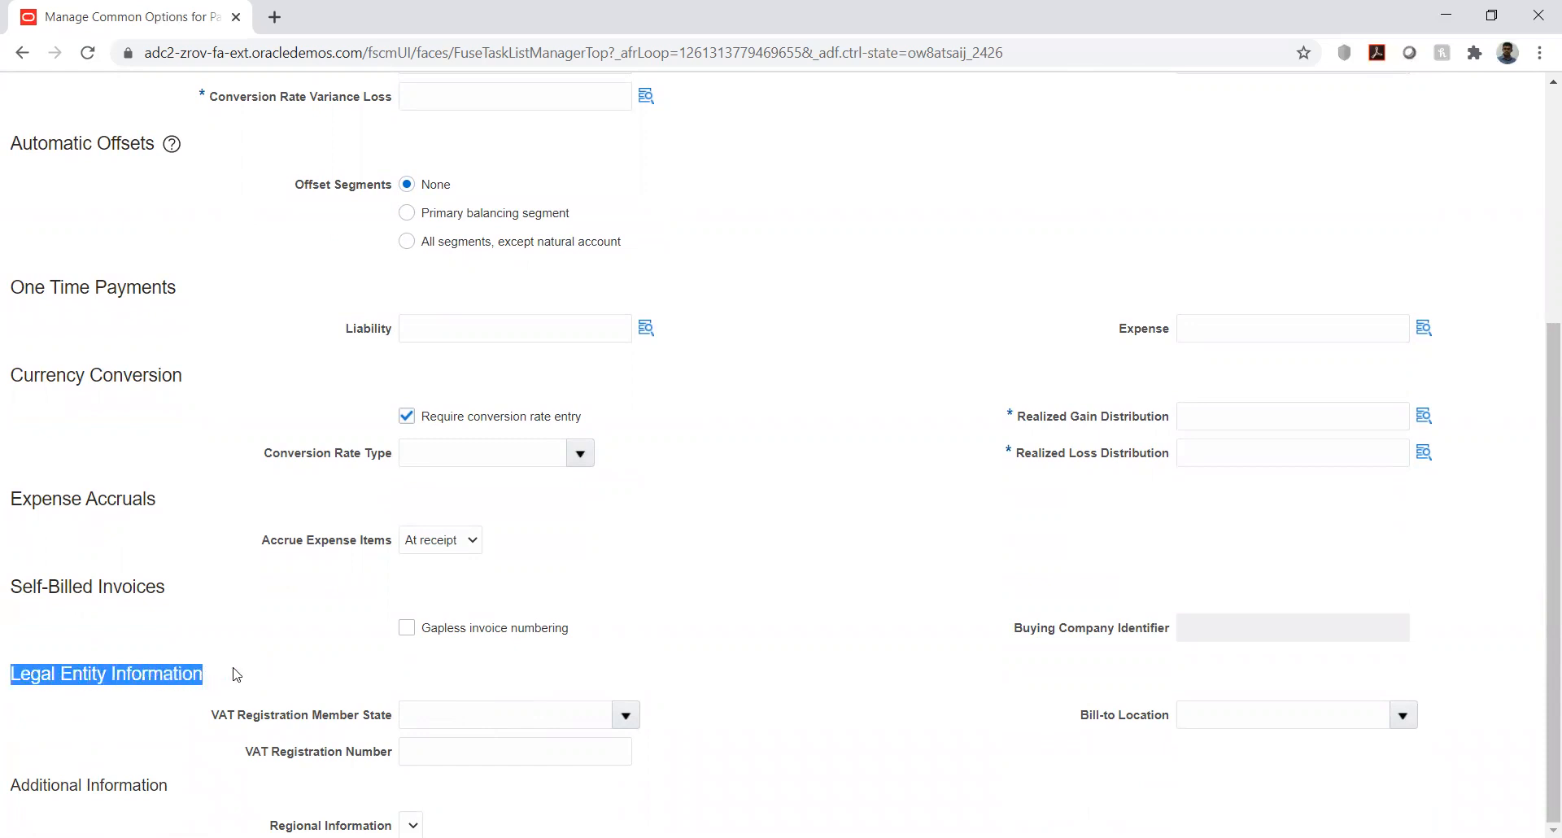
pyautogui.click(238, 675)
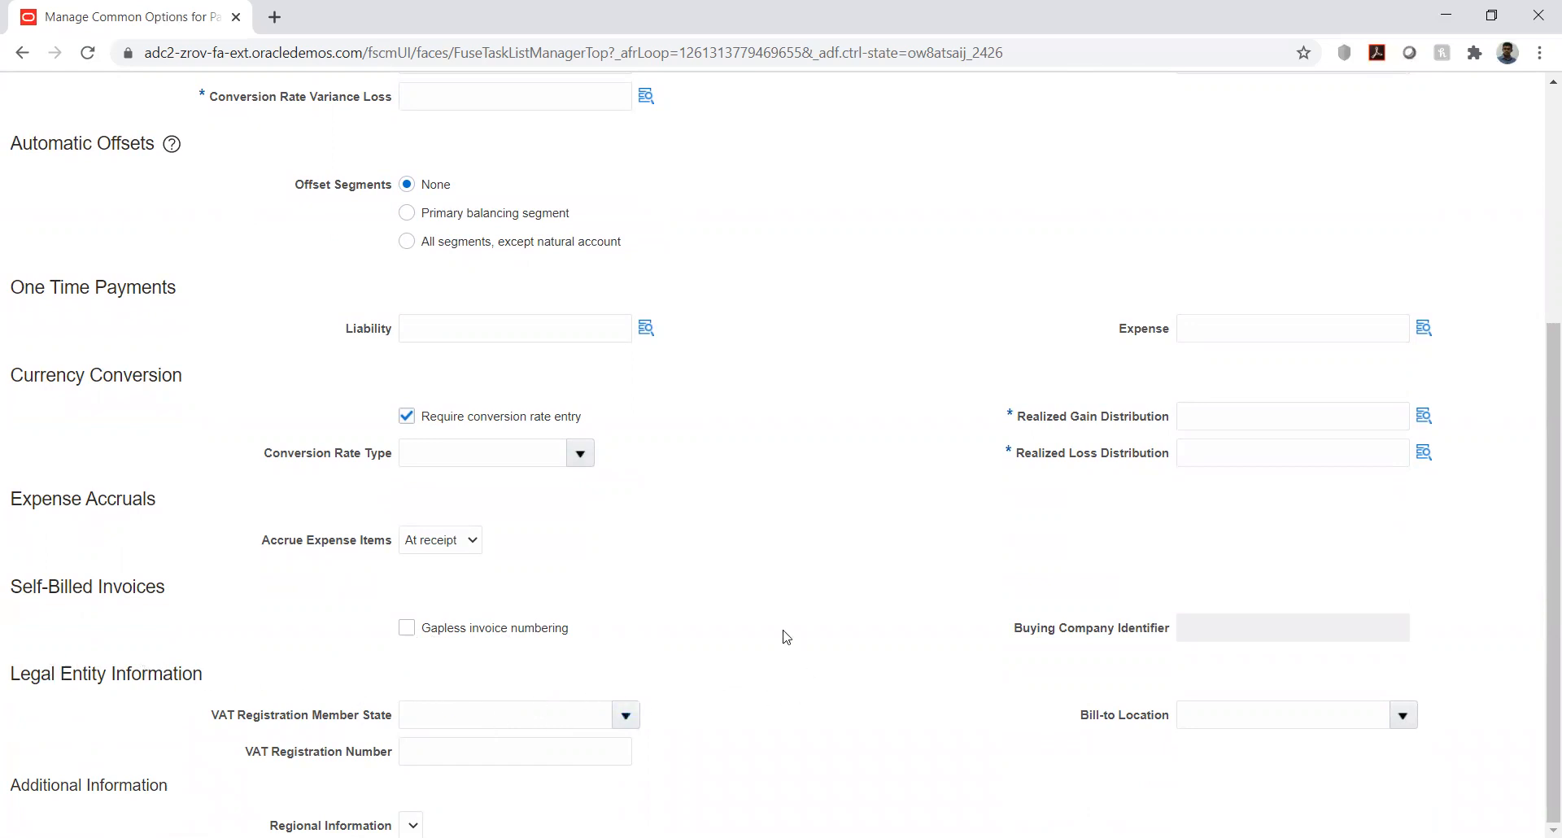
# - For the default Liability distribution, search HW_ACC descriptions for %liab% and choose account 2373 Current Liabilities
pyautogui.scroll(5, 786, 637)
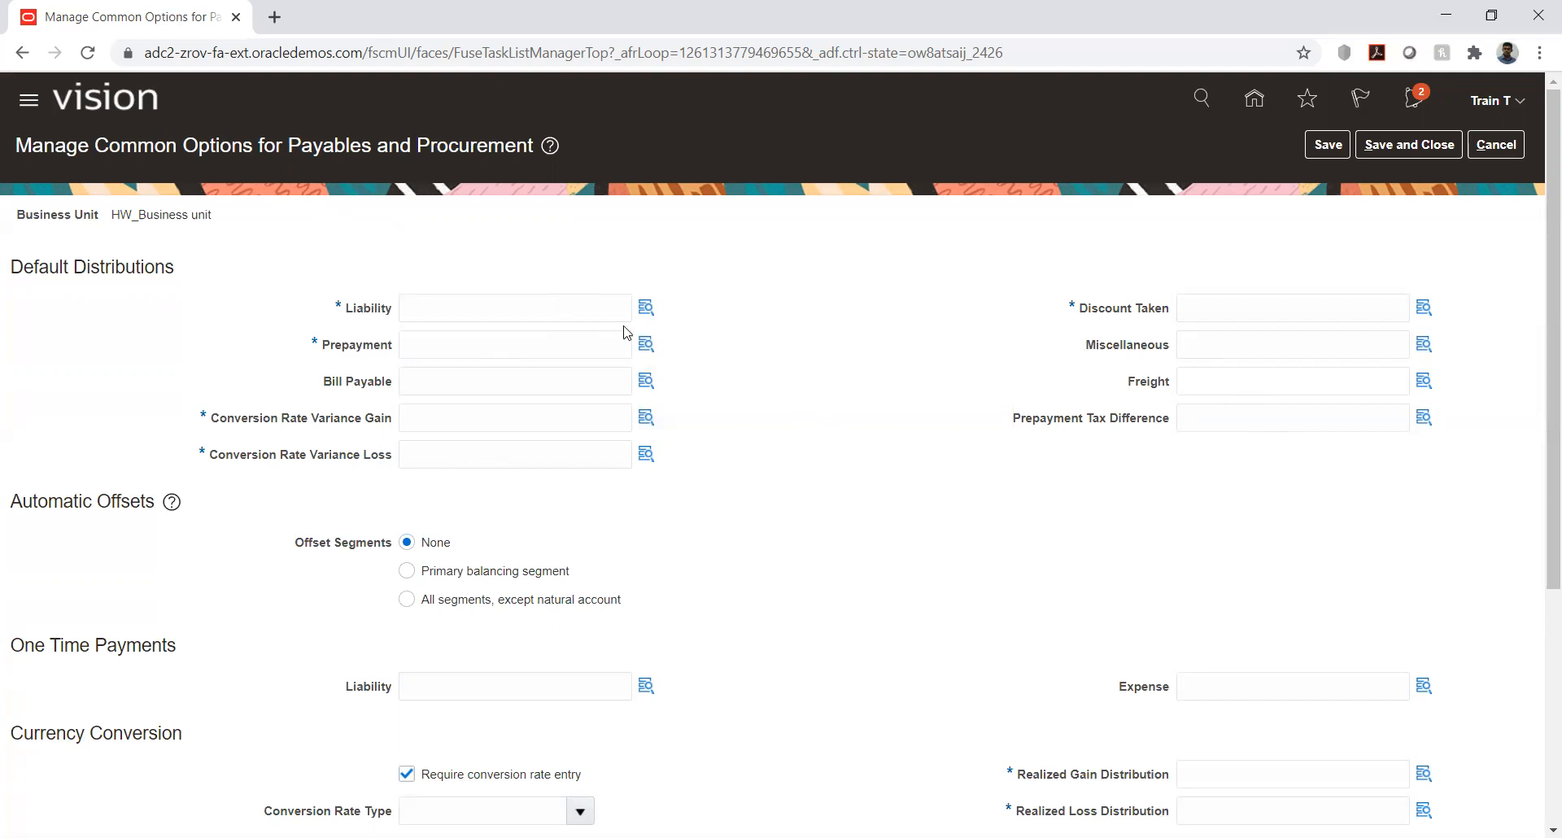
pyautogui.click(645, 308)
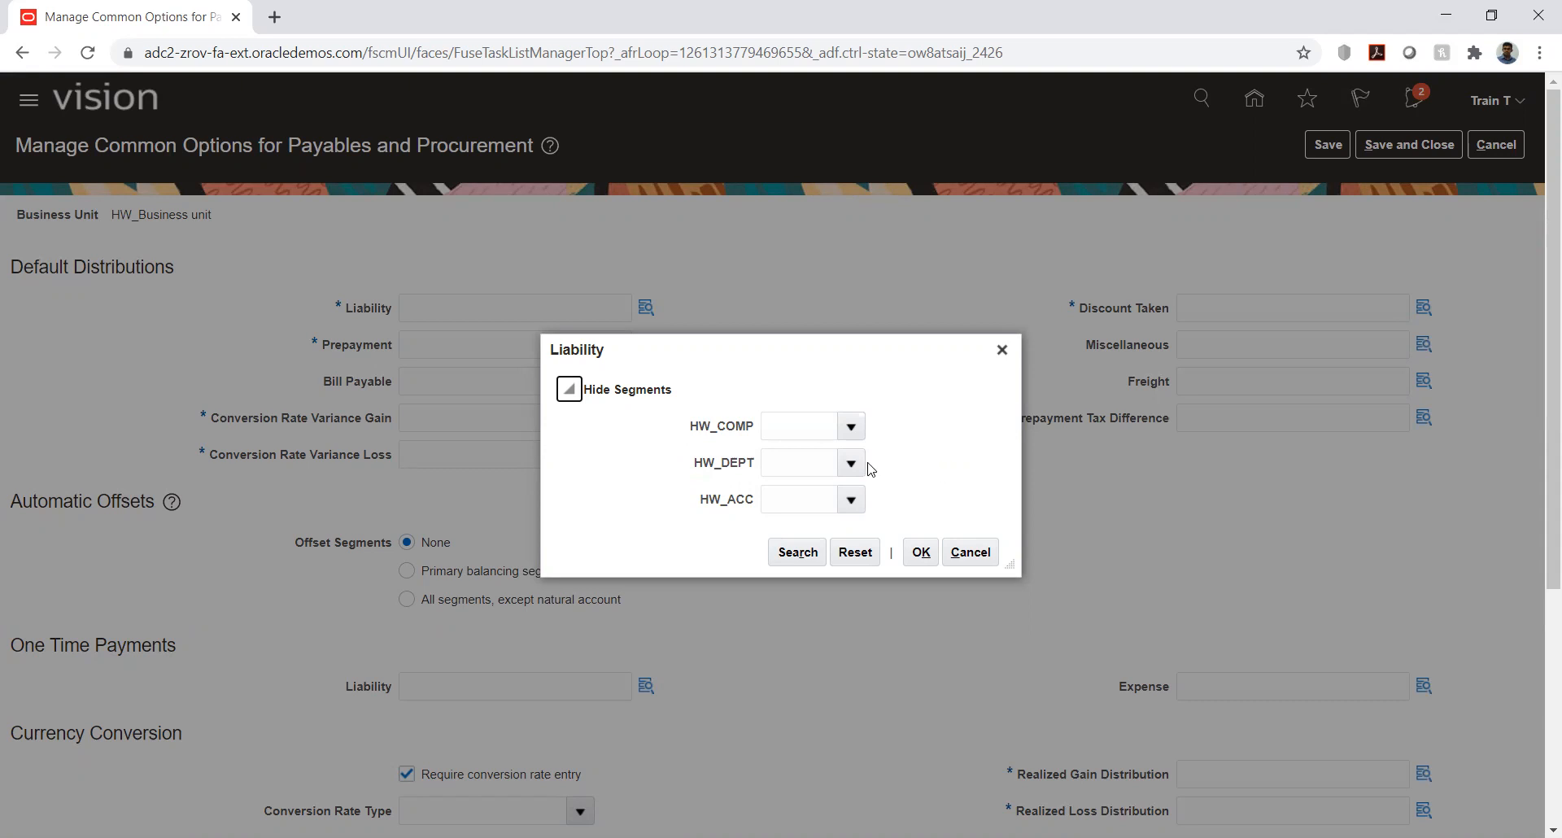
pyautogui.click(843, 455)
pyautogui.click(901, 463)
pyautogui.click(851, 502)
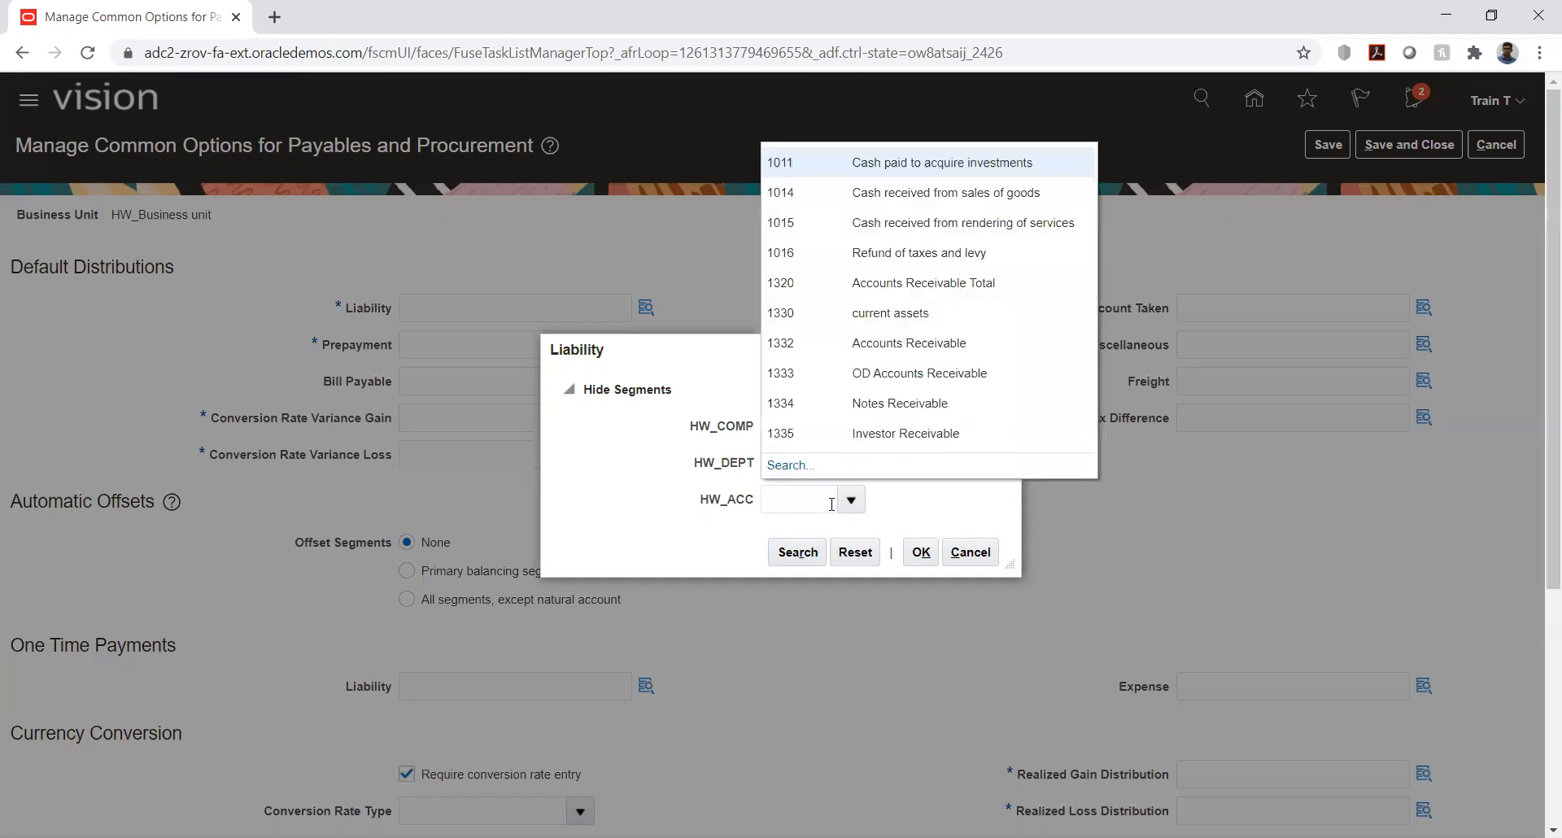
pyautogui.click(794, 465)
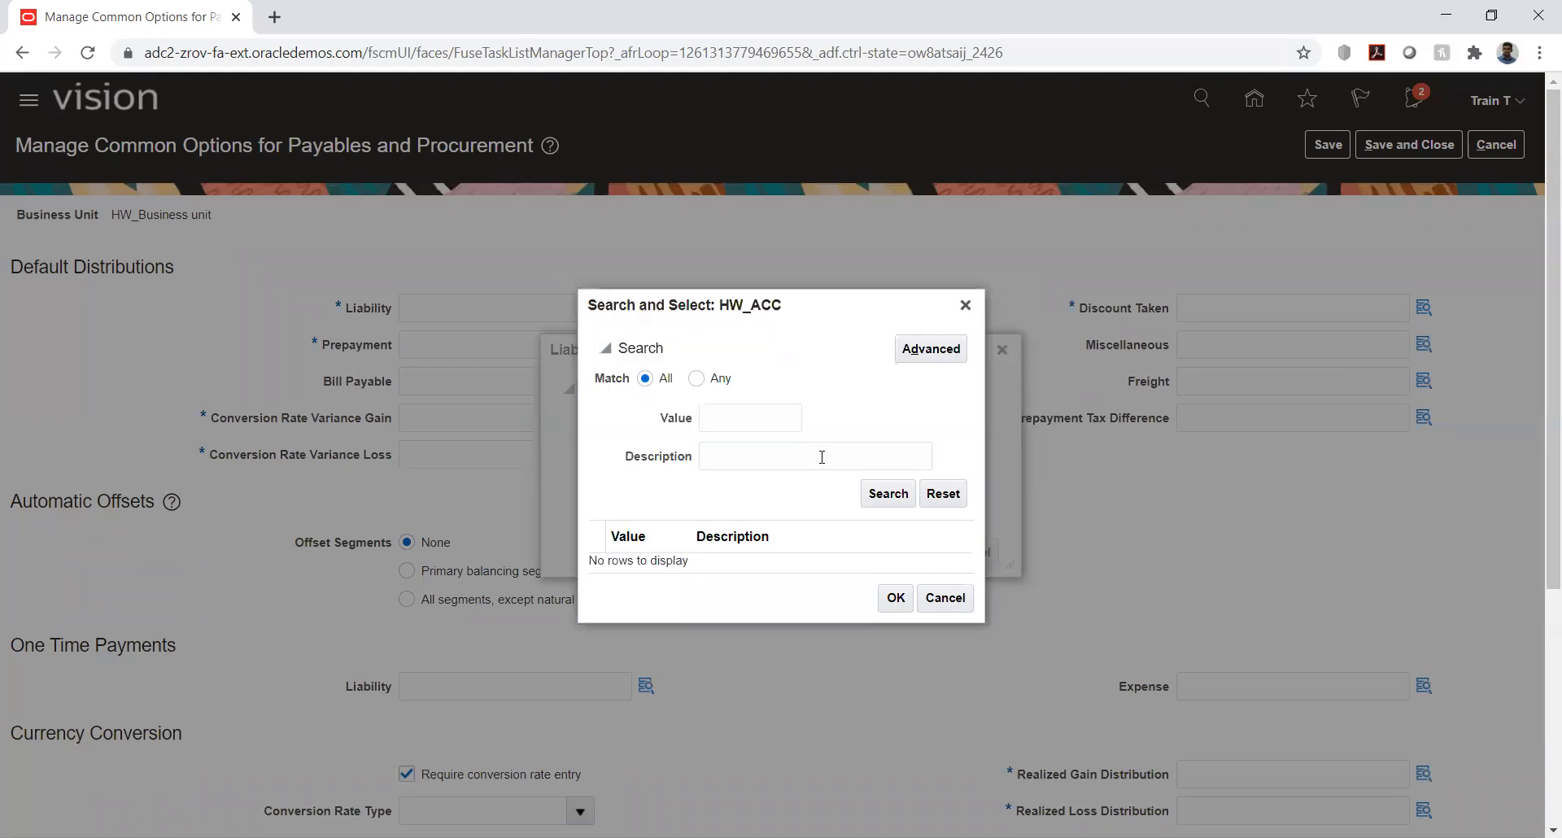
pyautogui.click(822, 457)
pyautogui.write('%liab%')
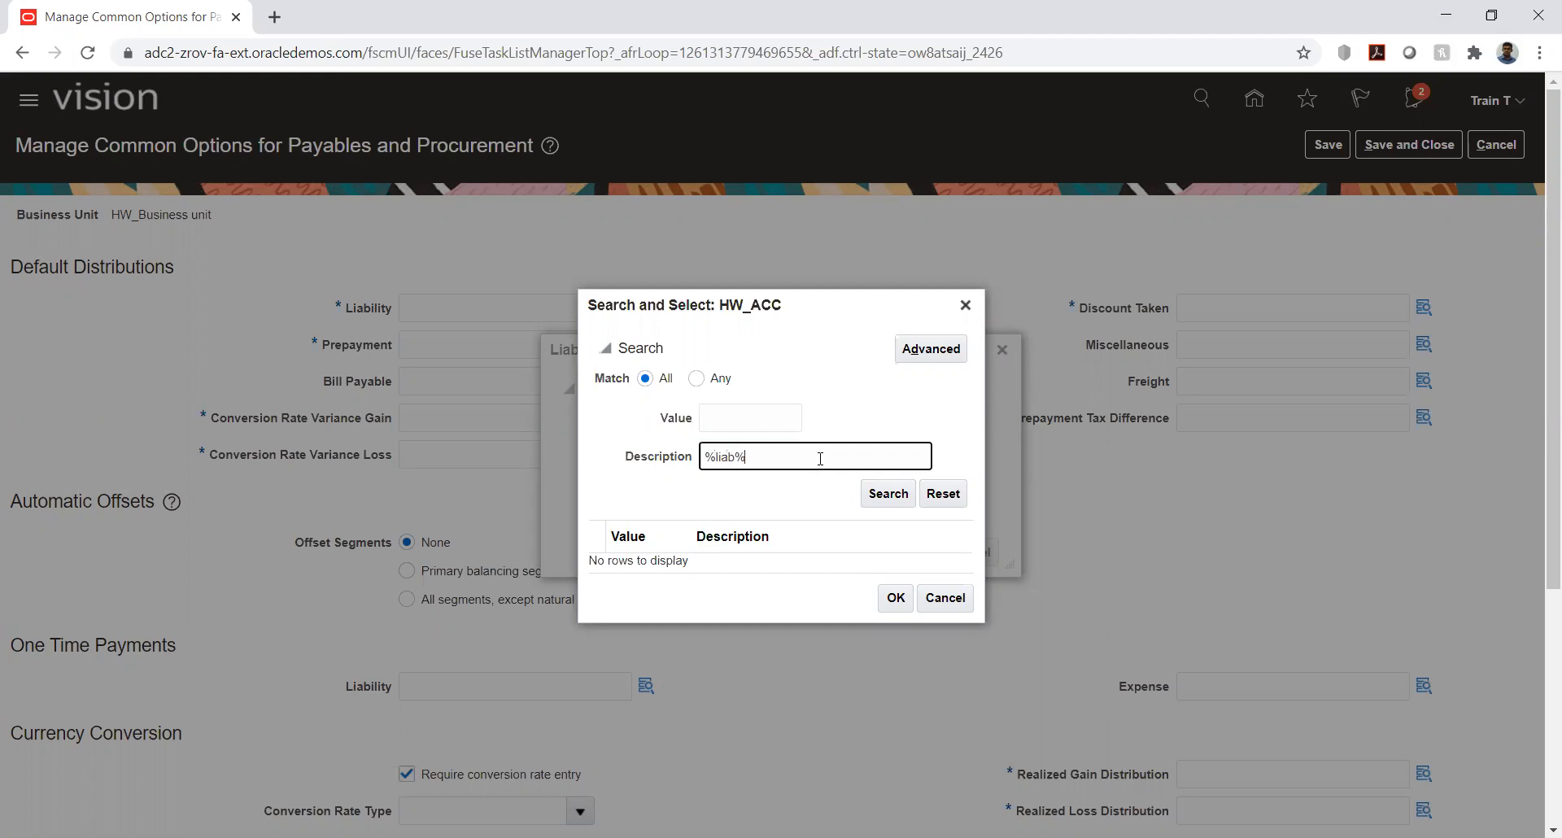
pyautogui.press('Return')
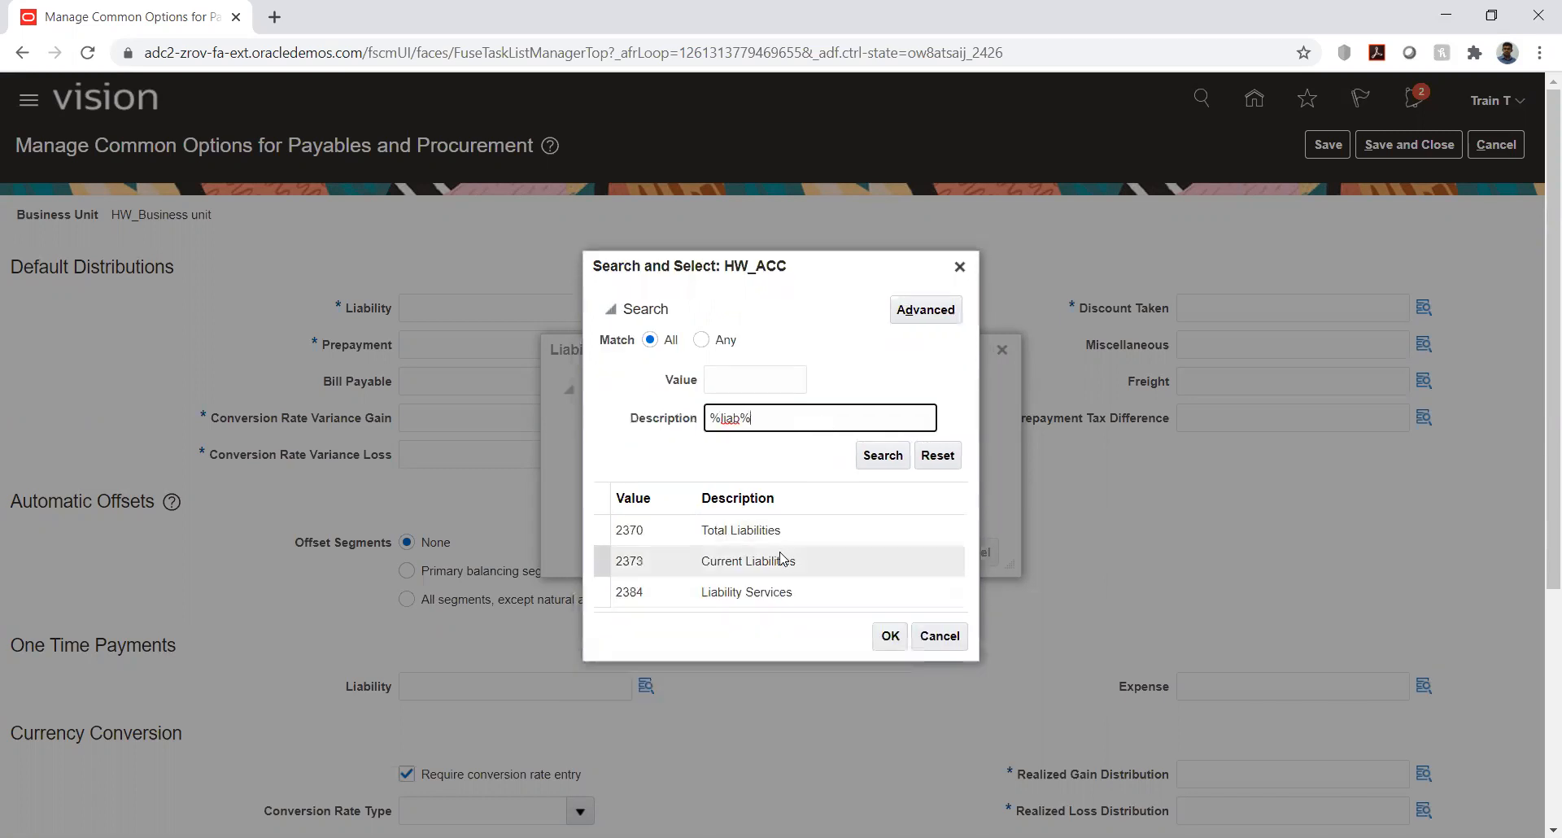
pyautogui.click(781, 560)
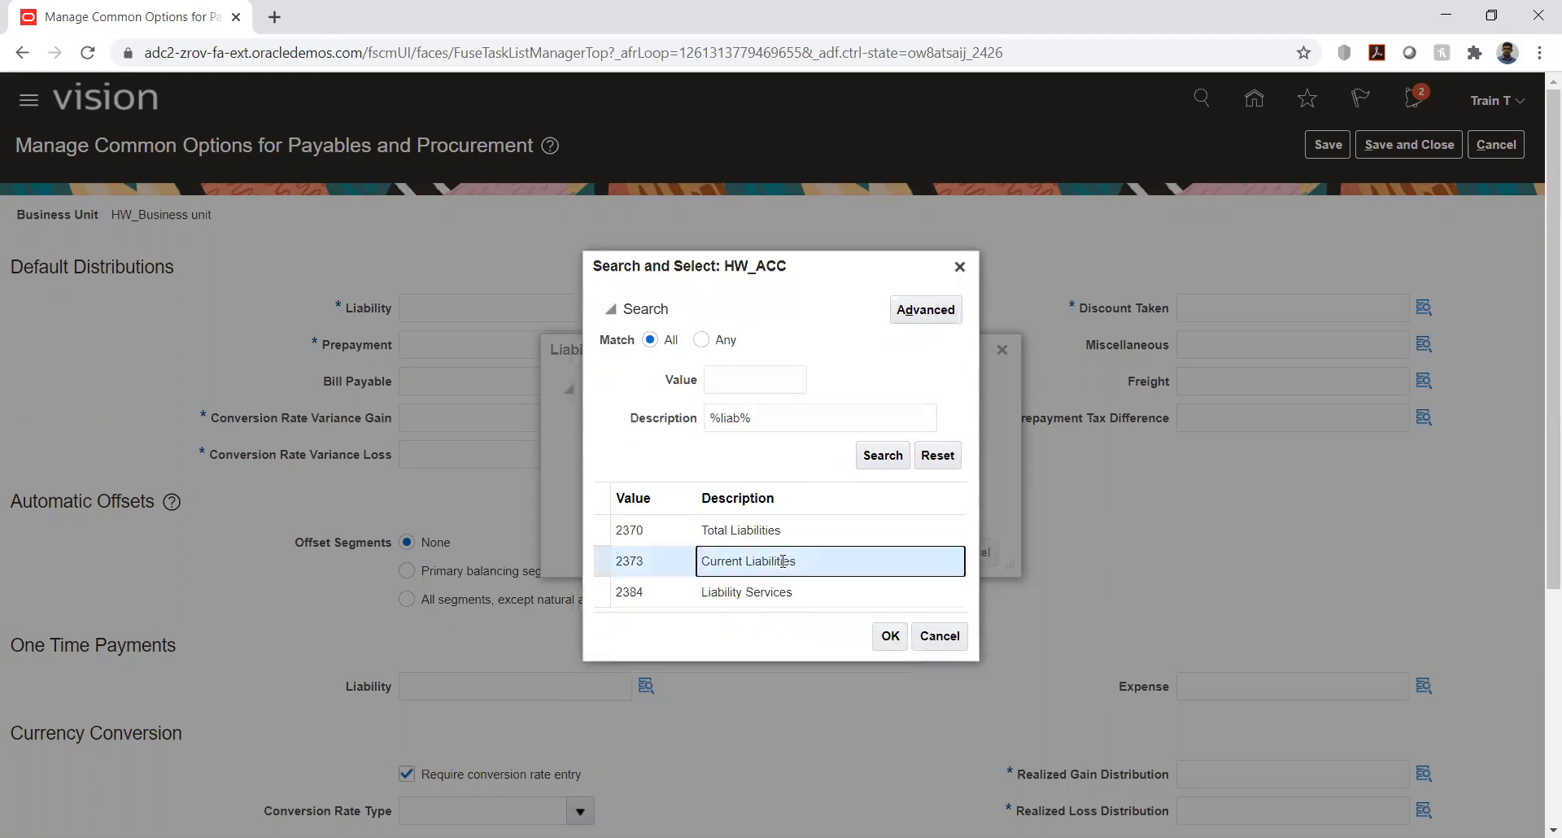
pyautogui.doubleClick(782, 561)
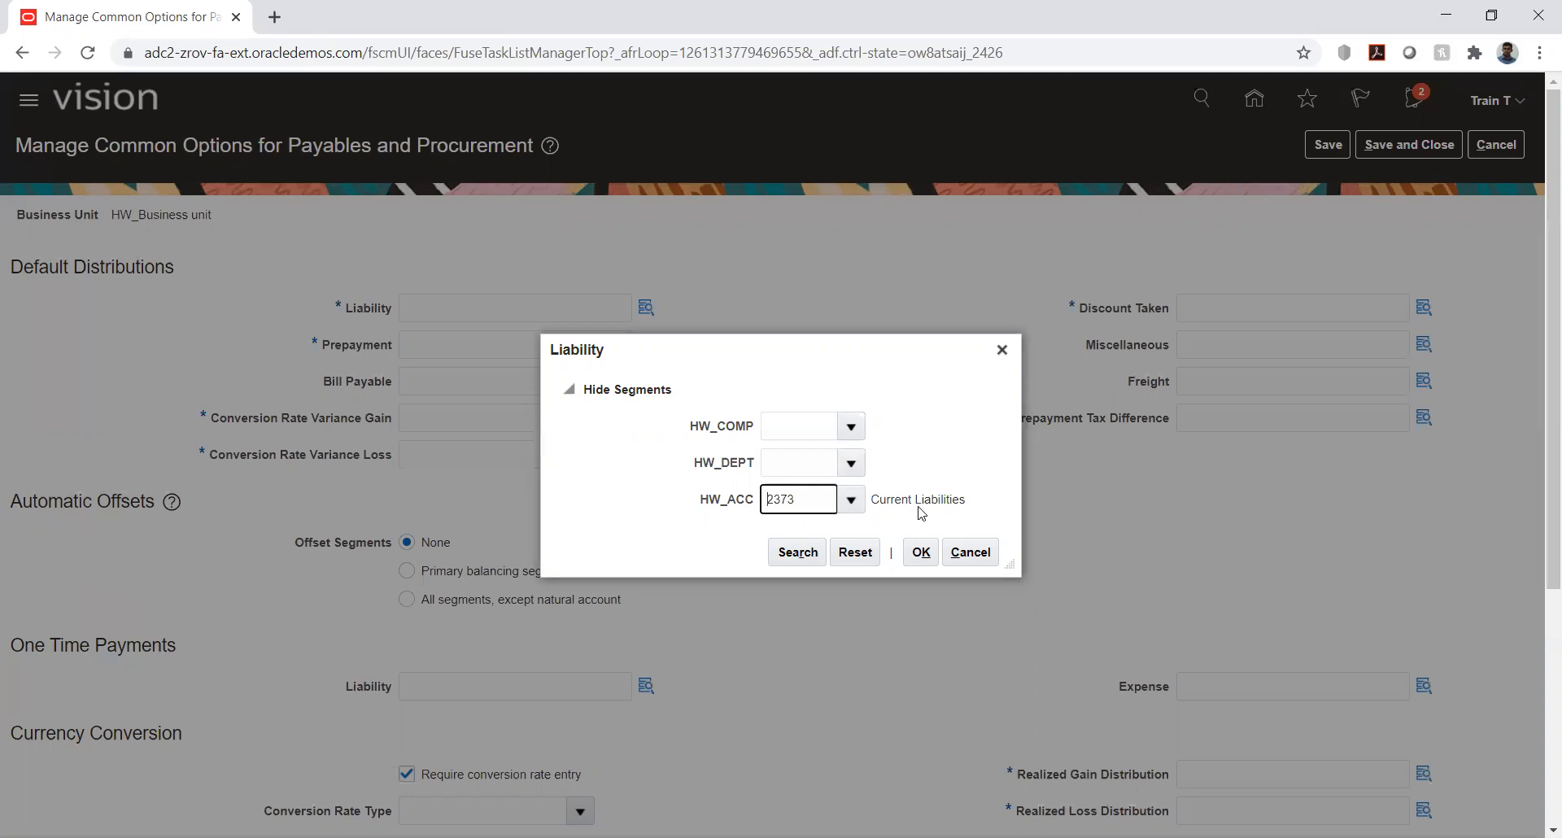
# - Set HW_COMP to 1000 Default company, try to look up an HW_DEPT value, and cancel the Liability account selection
pyautogui.click(845, 427)
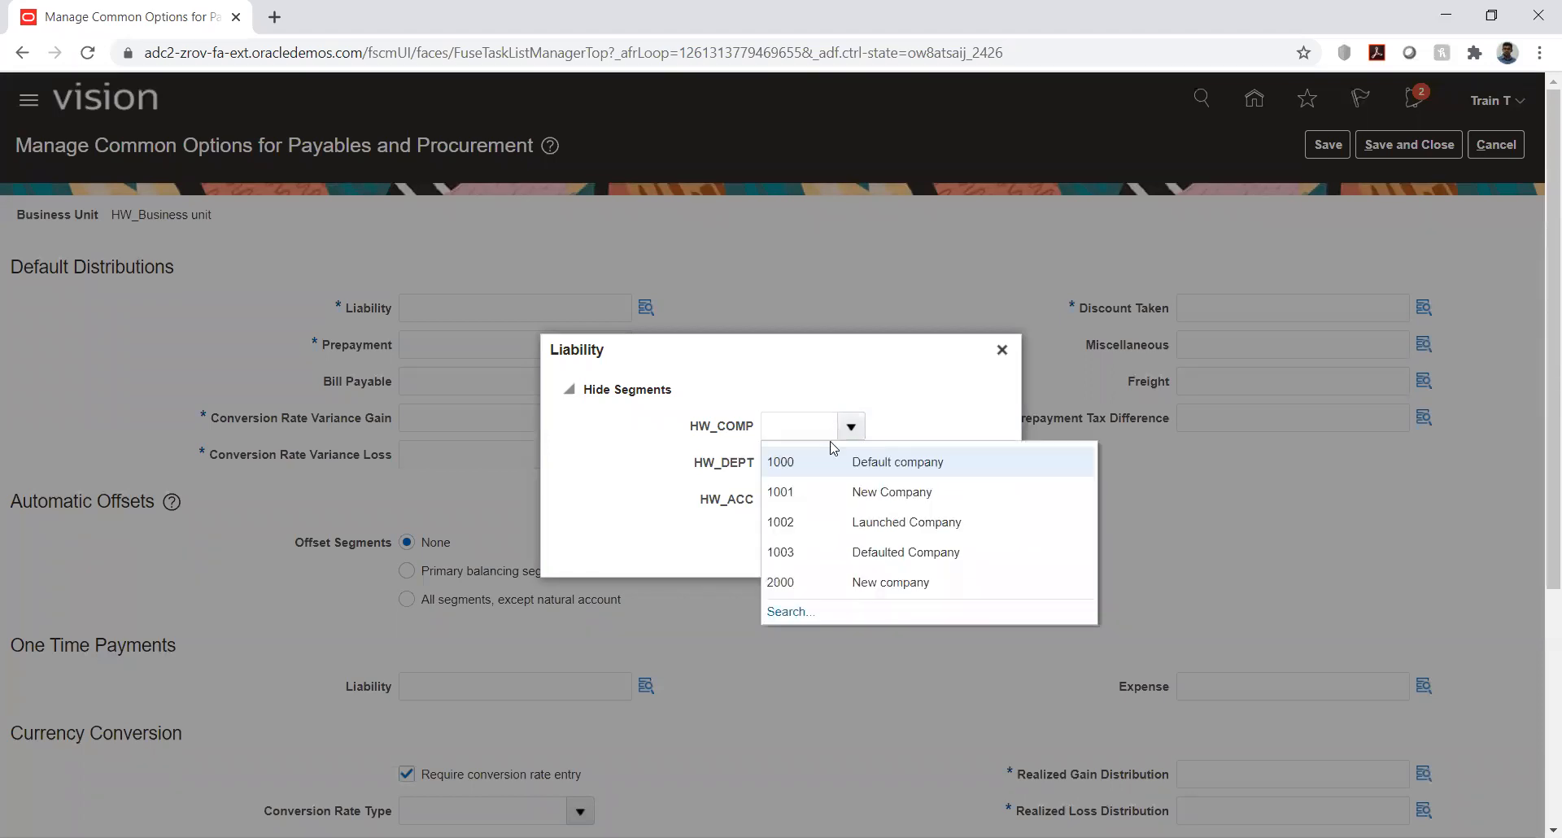
pyautogui.click(855, 461)
pyautogui.click(854, 464)
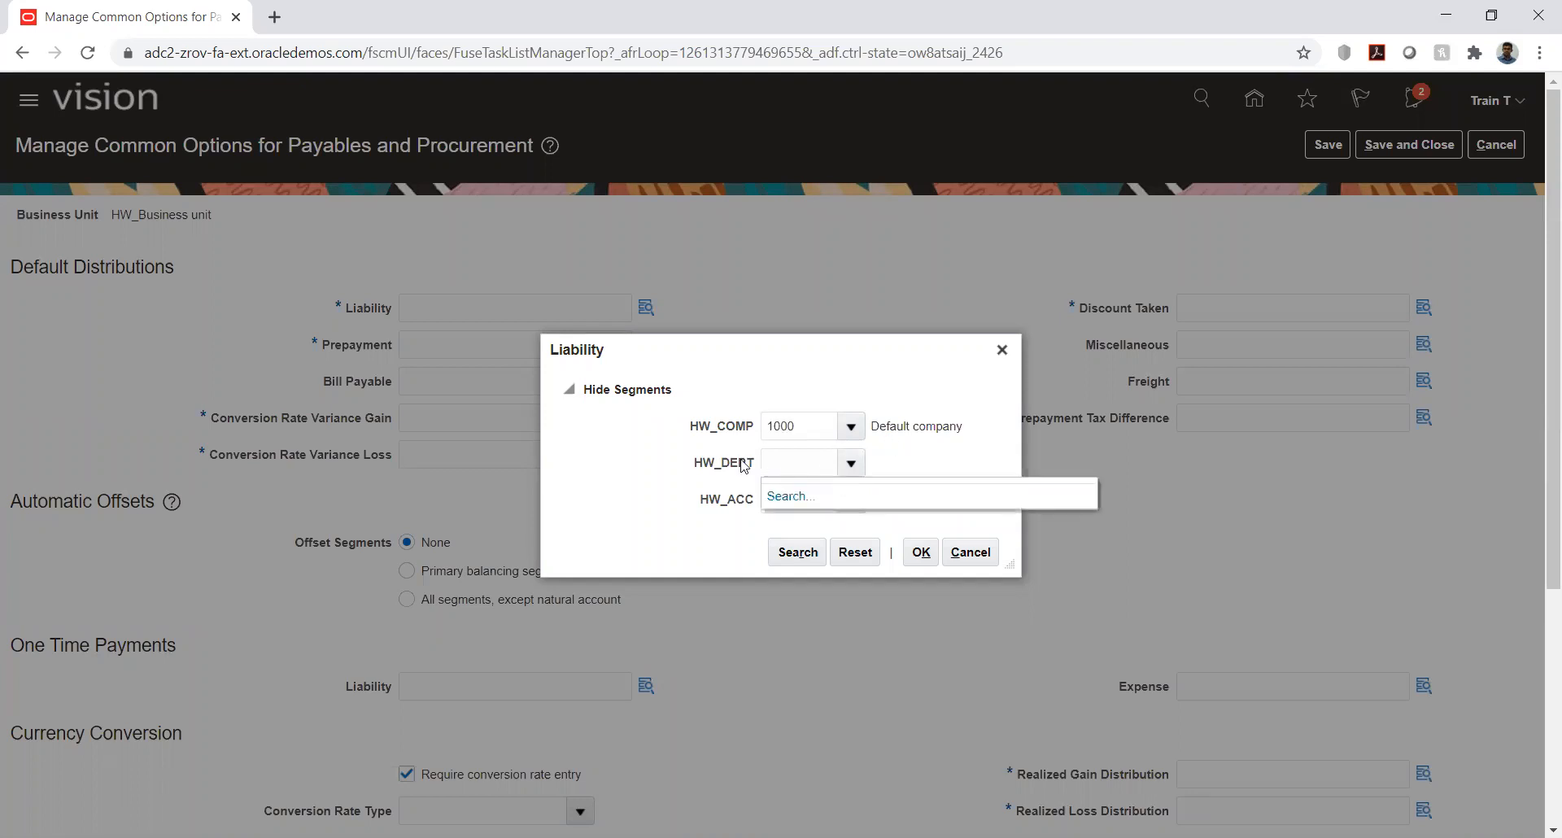
pyautogui.click(786, 496)
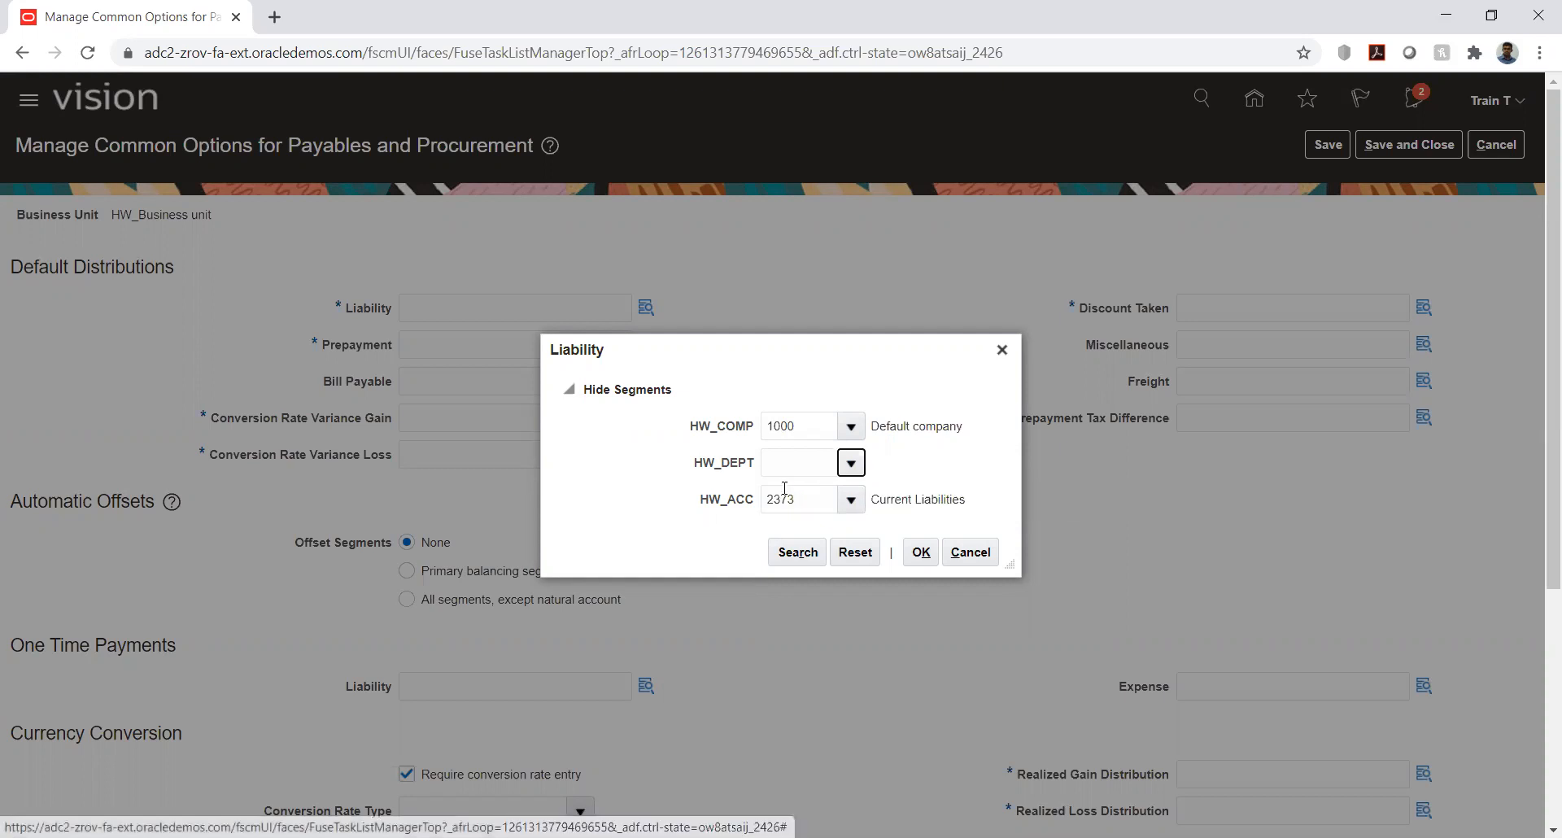
pyautogui.click(891, 494)
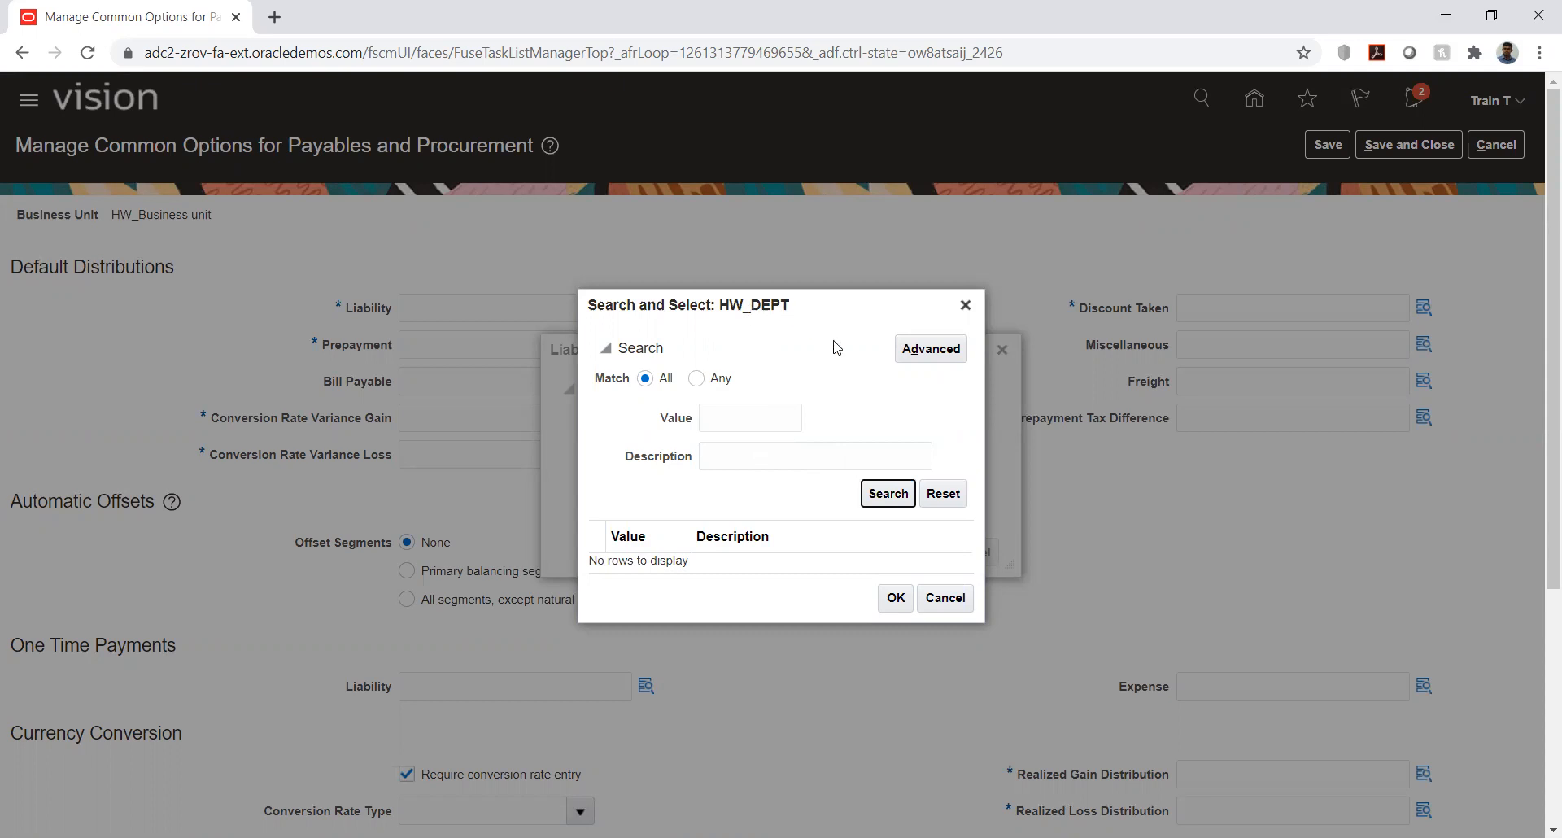
pyautogui.click(877, 496)
pyautogui.click(966, 305)
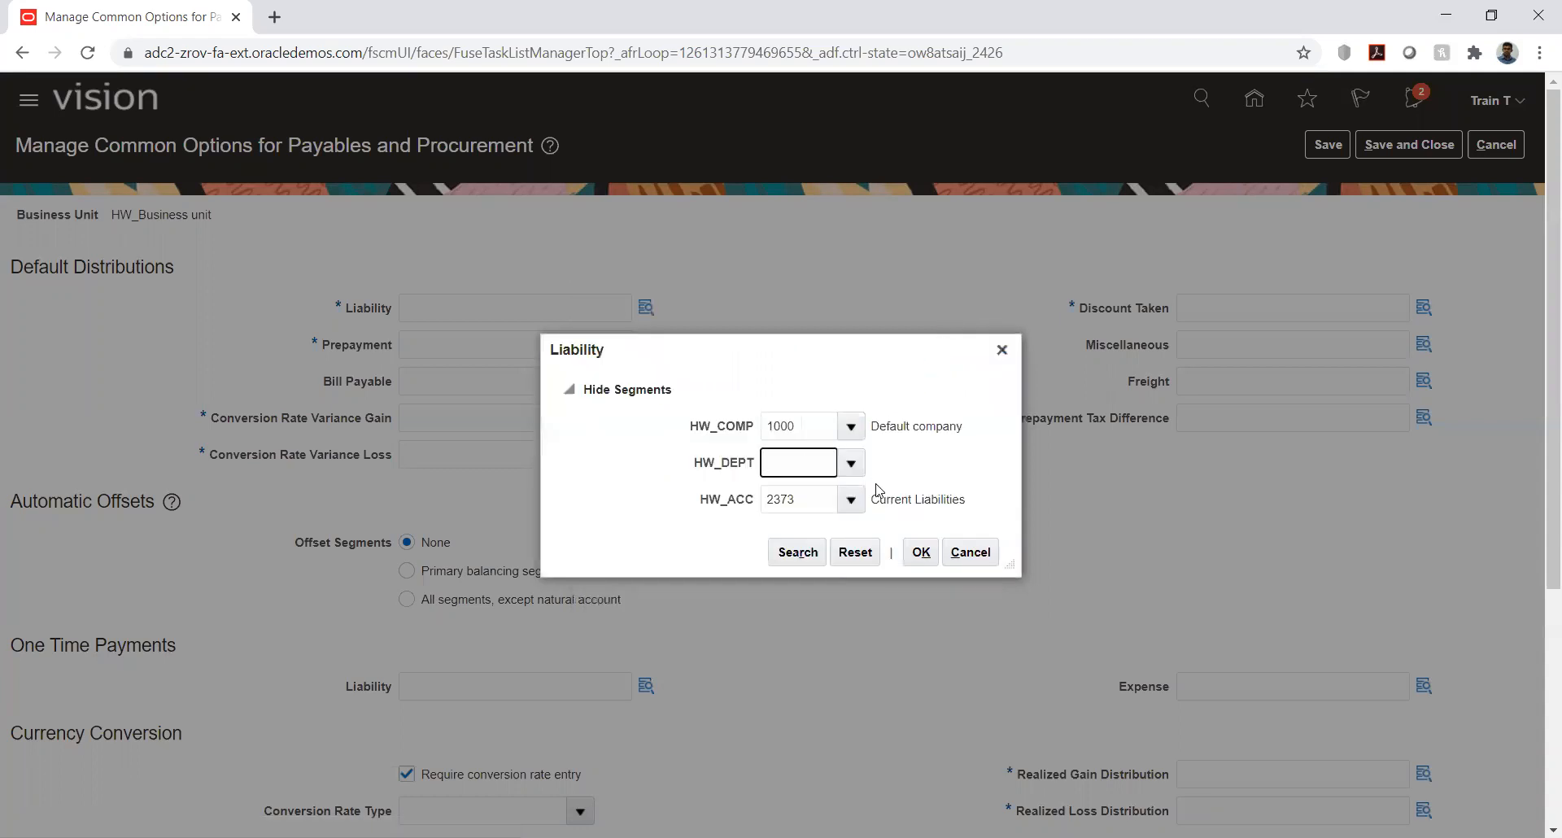
pyautogui.click(972, 551)
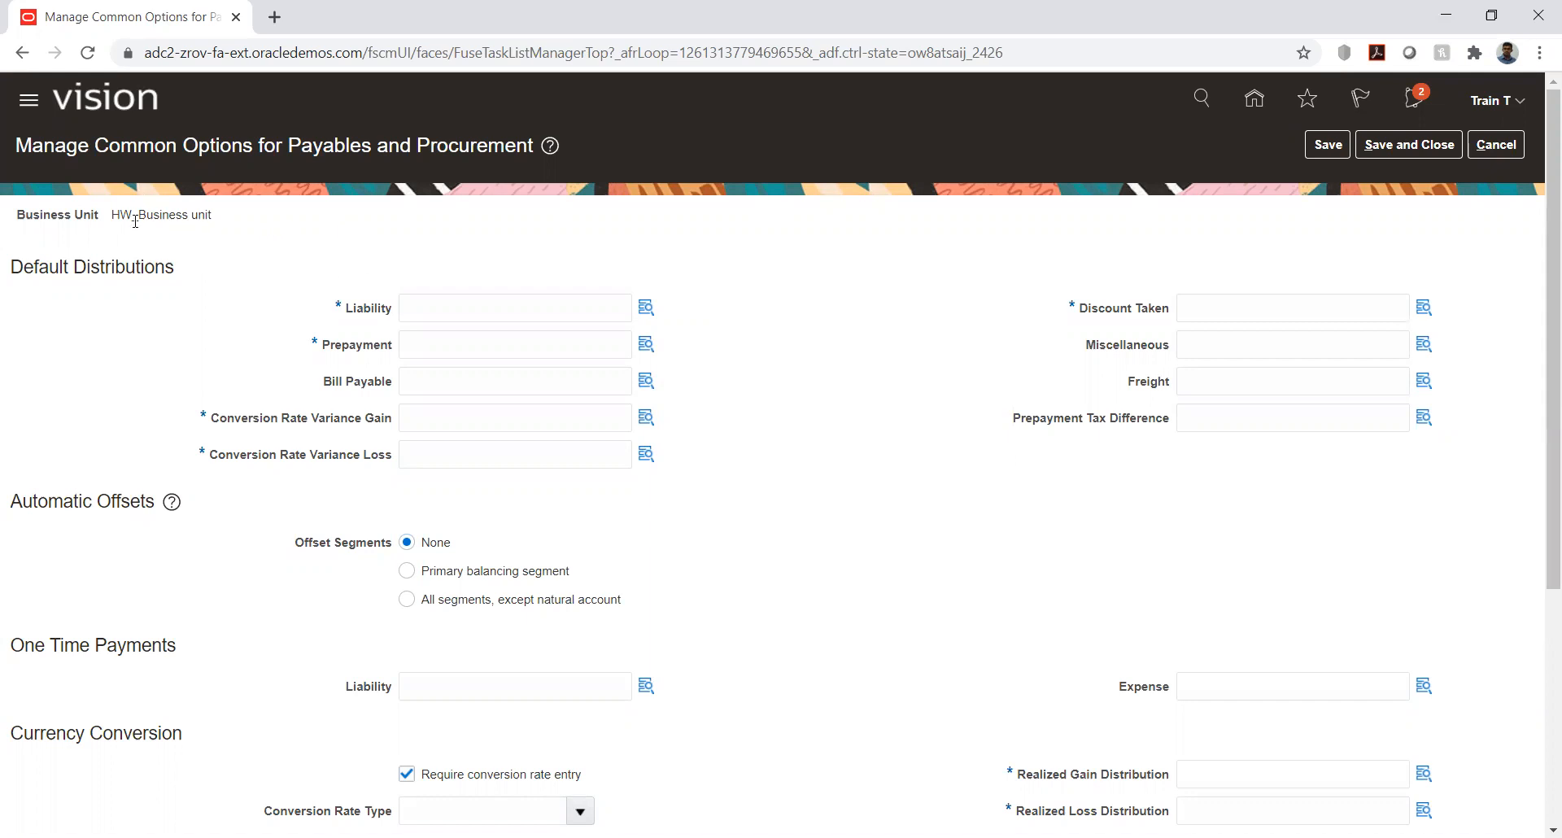
# - Check which business unit the common options for Payables and Procurement apply to
pyautogui.moveTo(112, 217); pyautogui.dragTo(227, 222)
pyautogui.click(326, 234)
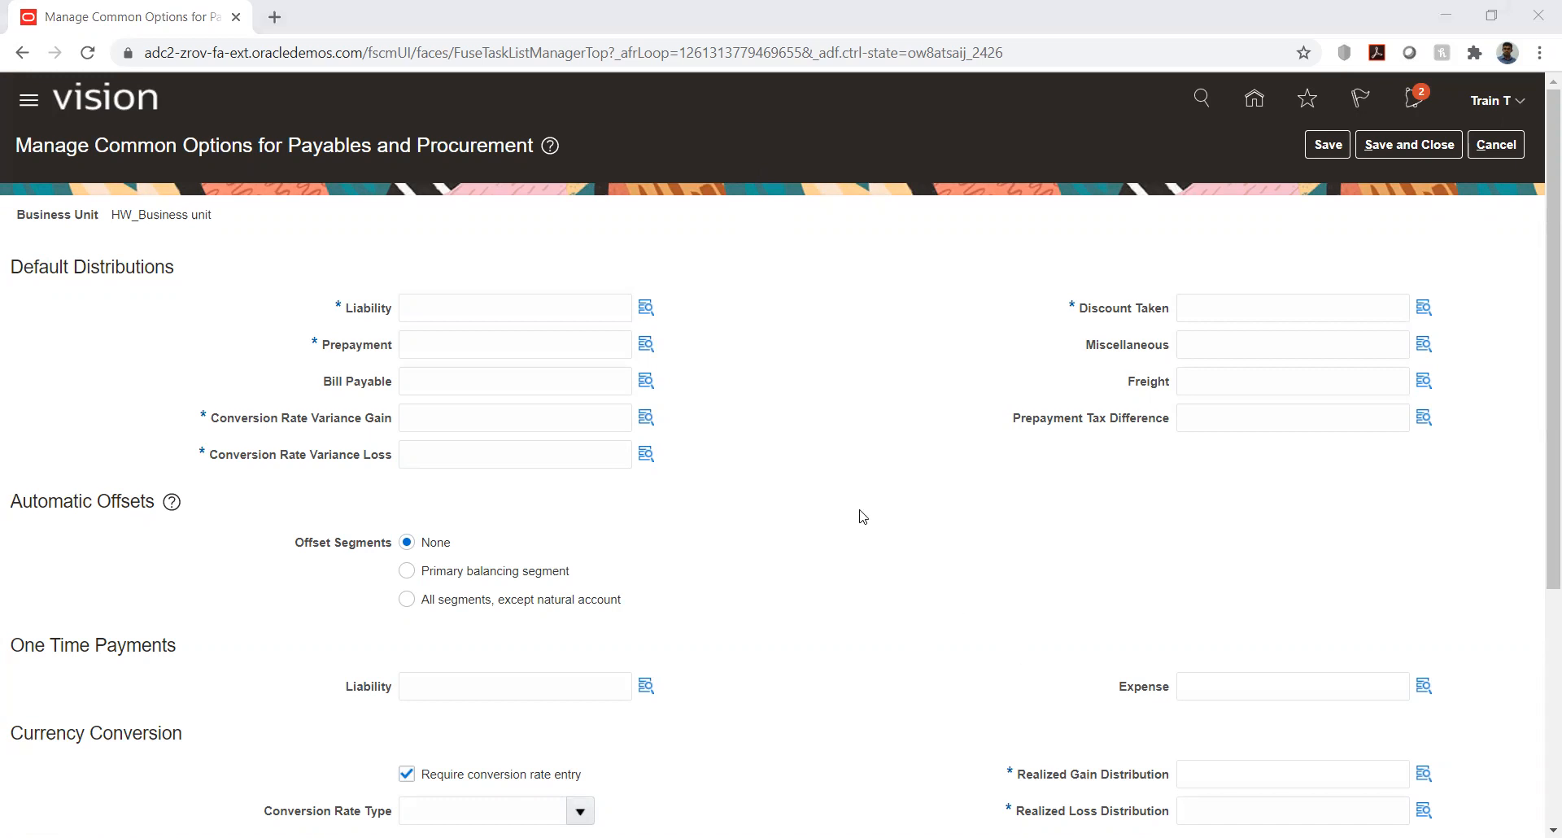
pyautogui.click(824, 360)
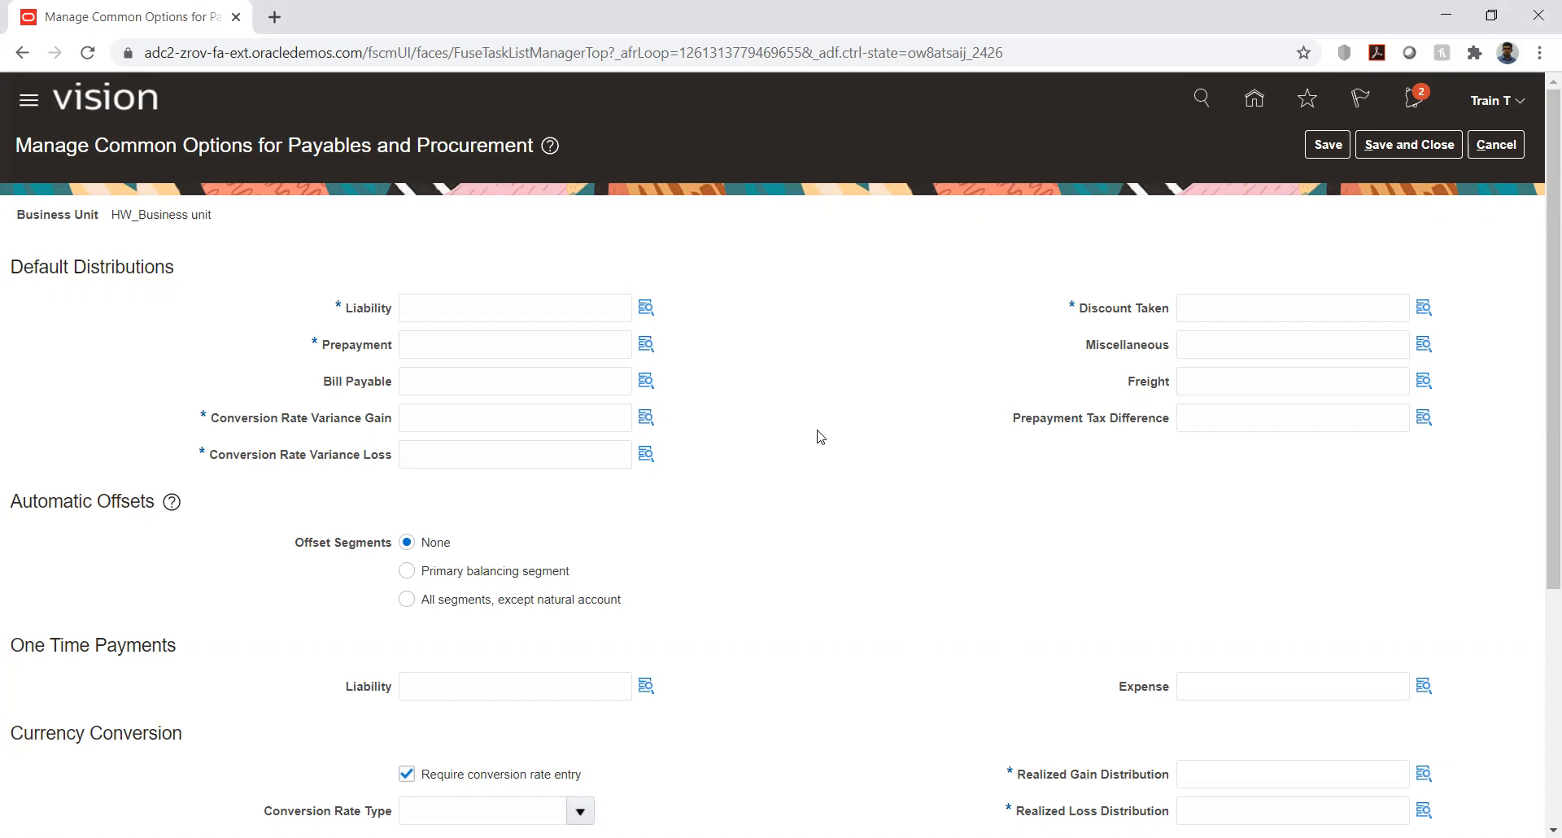